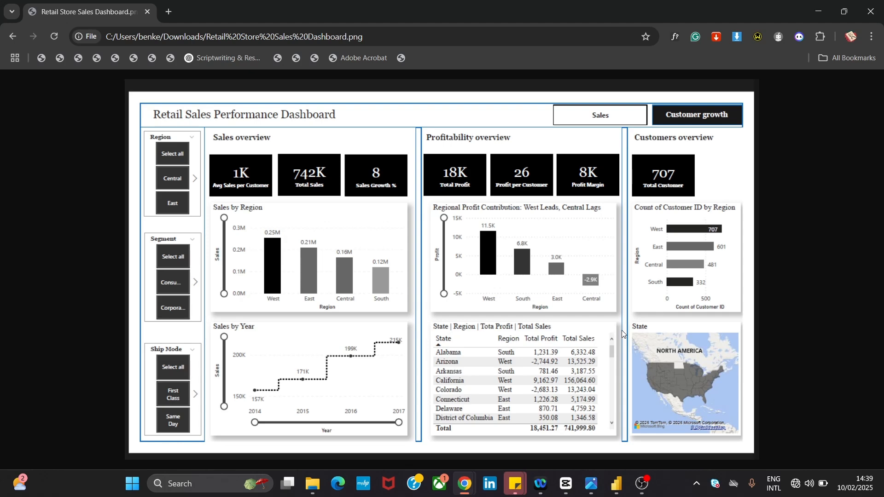
- Locate the cleanedup_sales_data CSV file in the Downloads folder, and switch to Power BI Desktop
{"action": "left_click", "coordinate": [312, 483]}
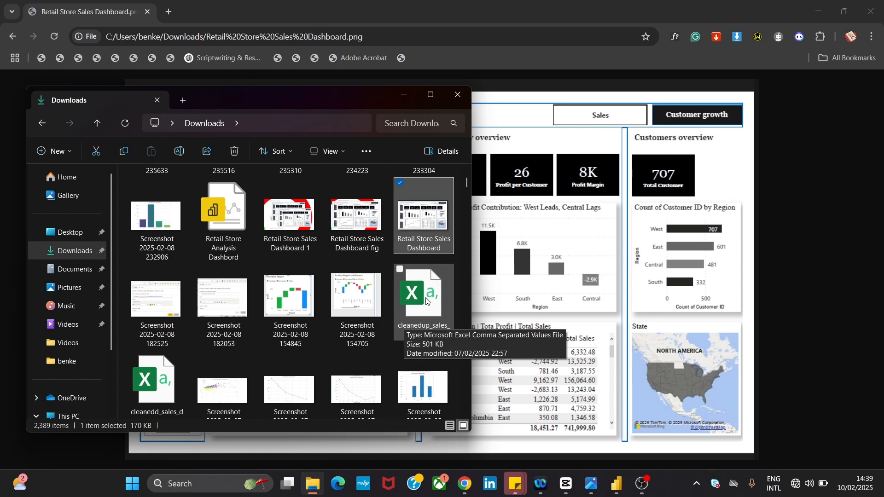
{"action": "left_click", "coordinate": [425, 285]}
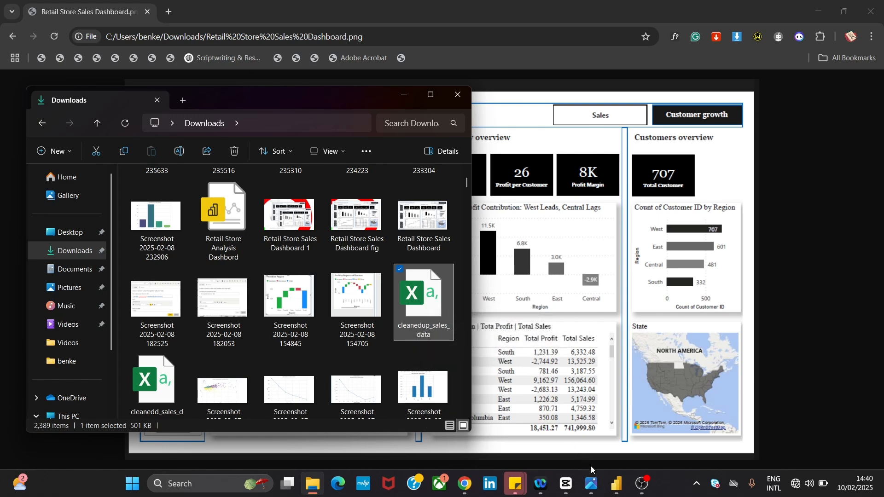
{"action": "left_click", "coordinate": [610, 491]}
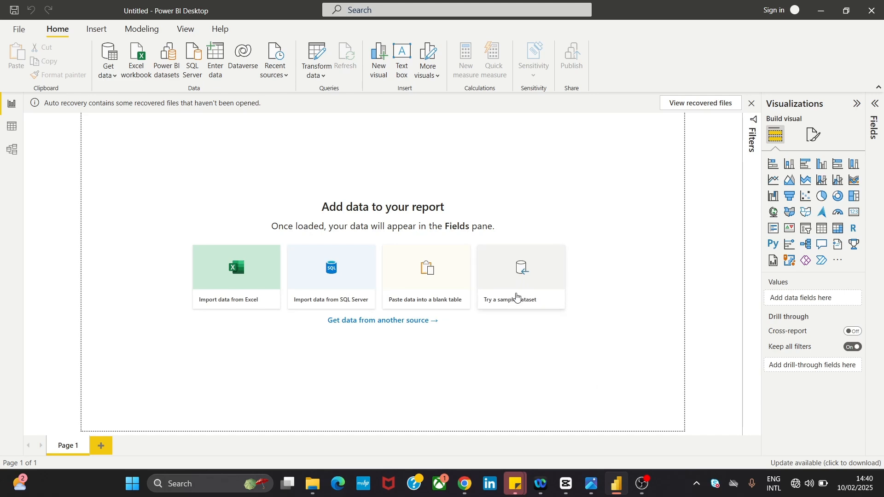
{"action": "left_click", "coordinate": [314, 485]}
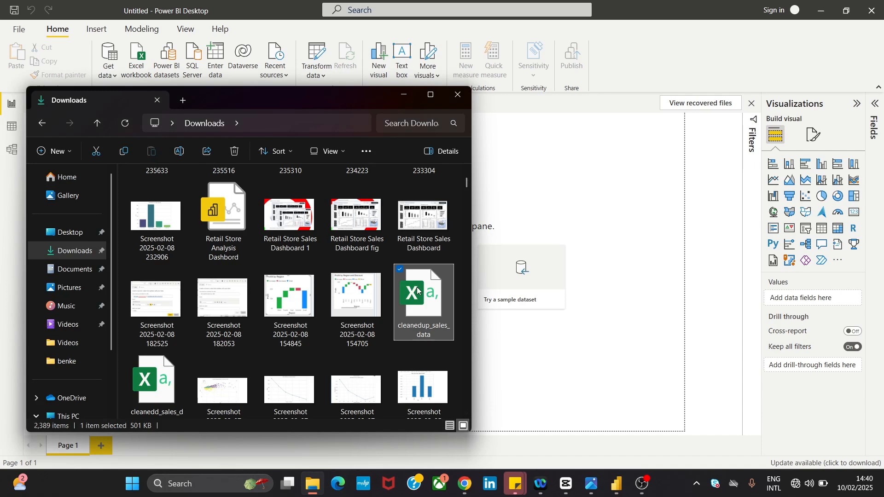
{"action": "right_click", "coordinate": [420, 289]}
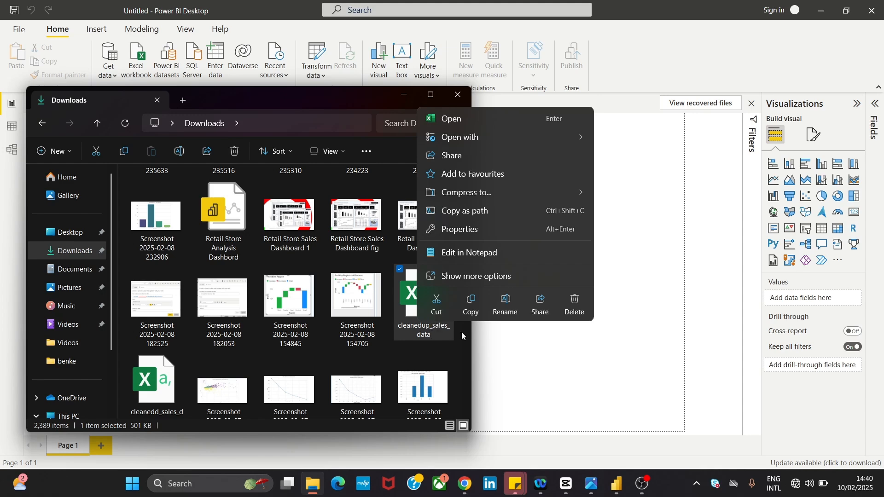
{"action": "left_click", "coordinate": [522, 347]}
{"action": "left_click", "coordinate": [549, 329]}
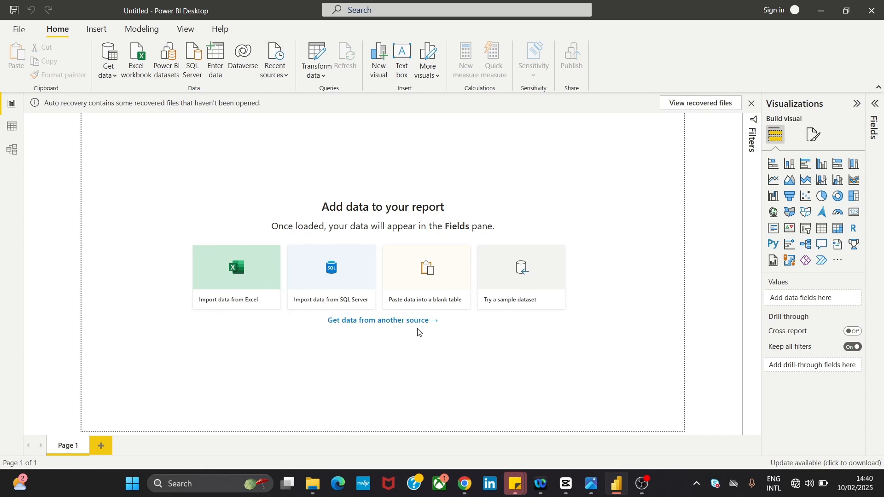
- Open cleanedup_sales_data from the Downloads folder as a Text/CSV data source
{"action": "left_click", "coordinate": [16, 29]}
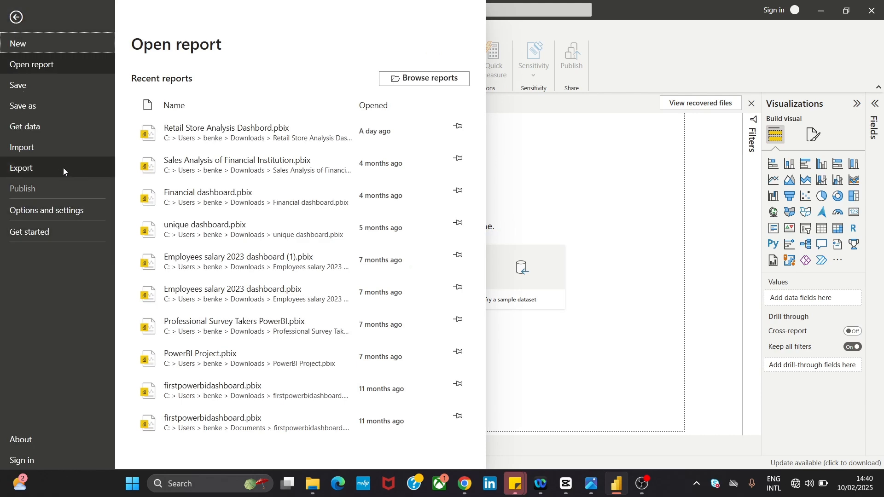
{"action": "left_click", "coordinate": [65, 130]}
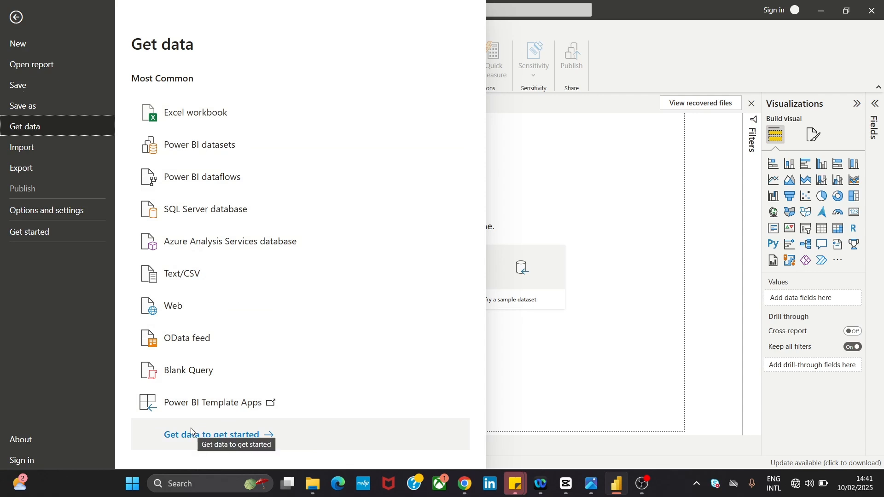
{"action": "left_click", "coordinate": [172, 282]}
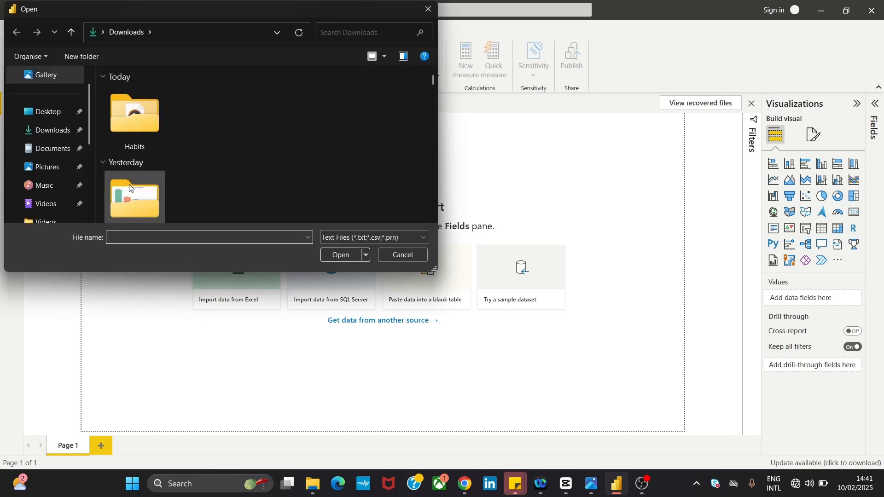
{"action": "left_click", "coordinate": [62, 136]}
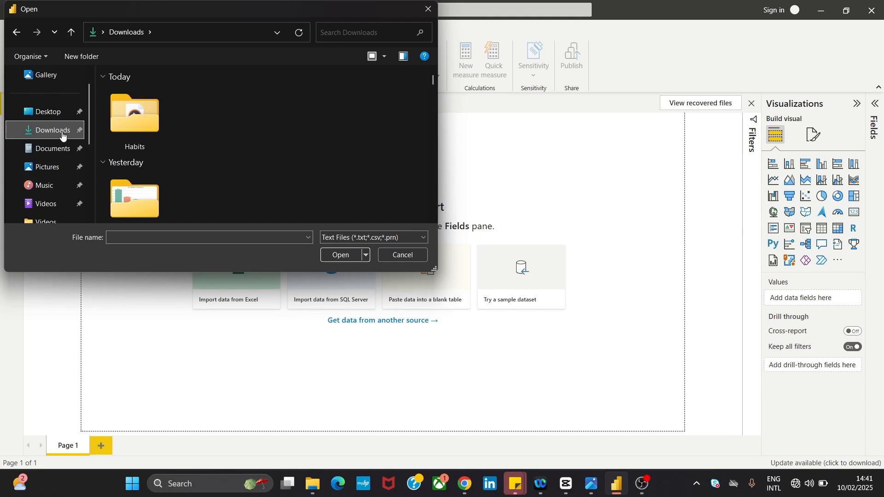
{"action": "scroll", "coordinate": [434, 86], "scroll_direction": "down", "scroll_amount": 2}
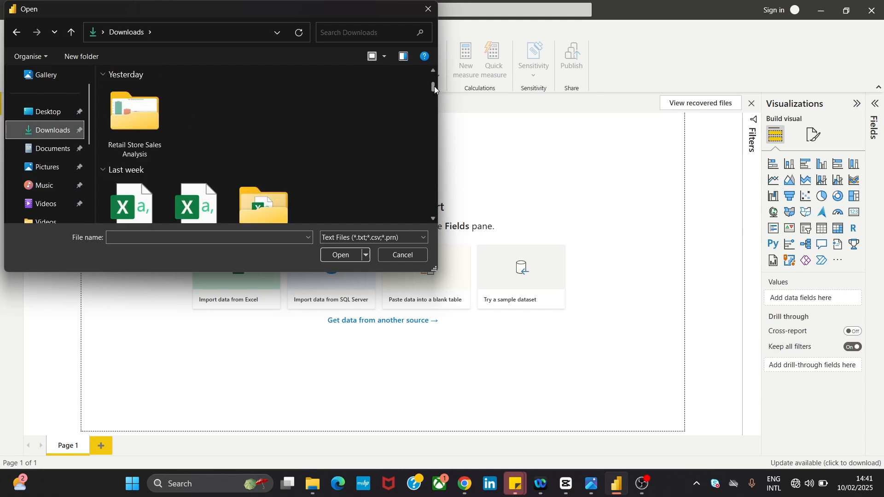
{"action": "scroll", "coordinate": [436, 88], "scroll_direction": "down", "scroll_amount": 2}
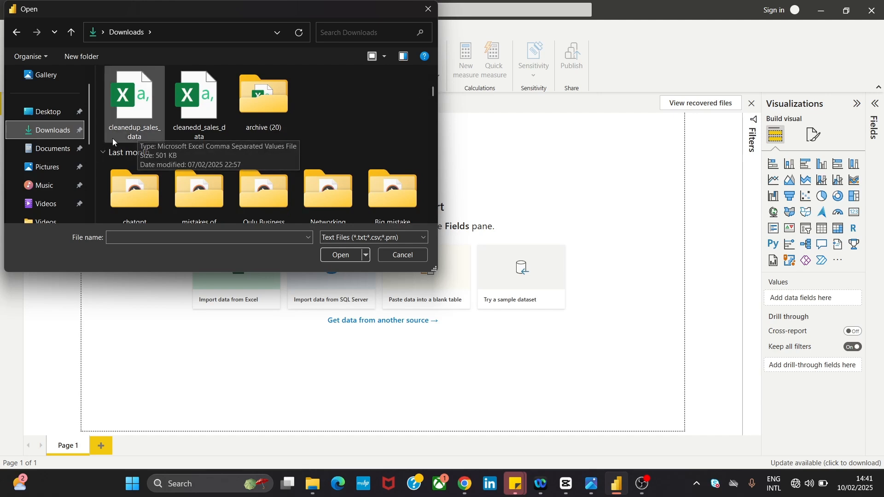
{"action": "left_click", "coordinate": [130, 96]}
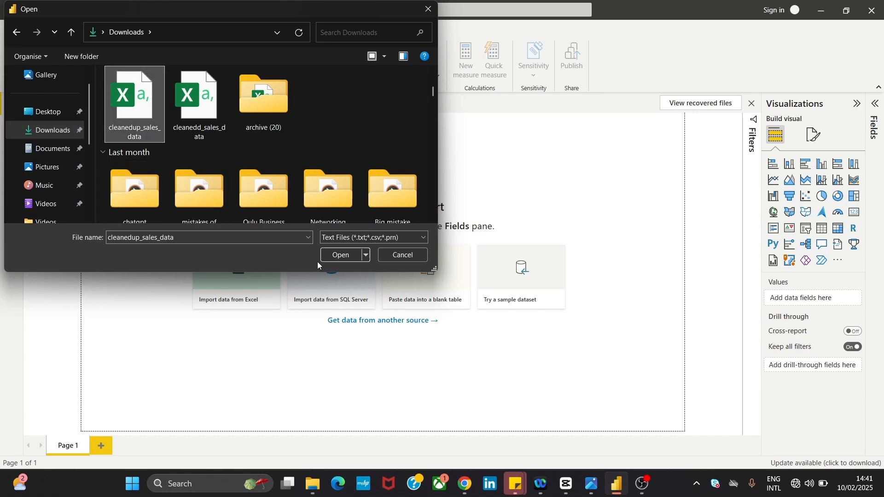
{"action": "left_click", "coordinate": [344, 259]}
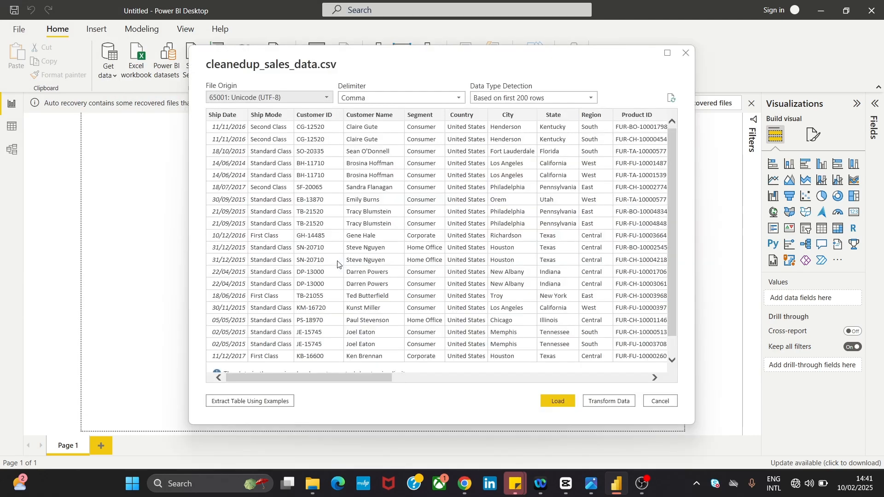
- Check the preview of cleanedup_sales_data.csv and load the data into the report
{"action": "mouse_move", "coordinate": [309, 377]}
{"action": "left_mouse_down"}
{"action": "mouse_move", "coordinate": [557, 366]}
{"action": "mouse_move", "coordinate": [300, 363]}
{"action": "left_mouse_up"}
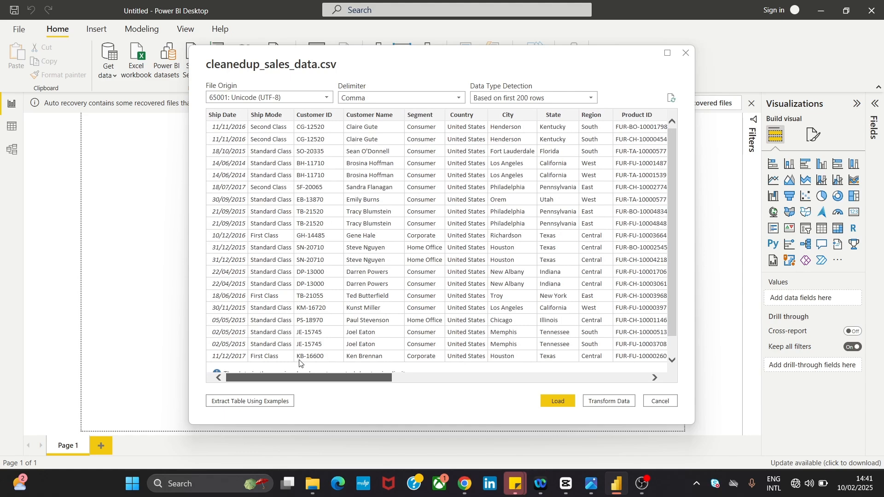
{"action": "left_click_drag", "start_coordinate": [299, 364], "coordinate": [299, 363]}
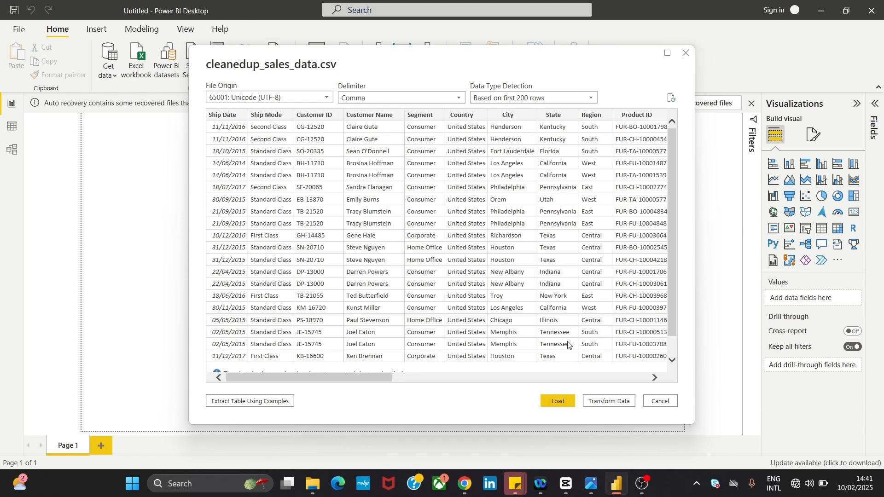
{"action": "left_click", "coordinate": [560, 402]}
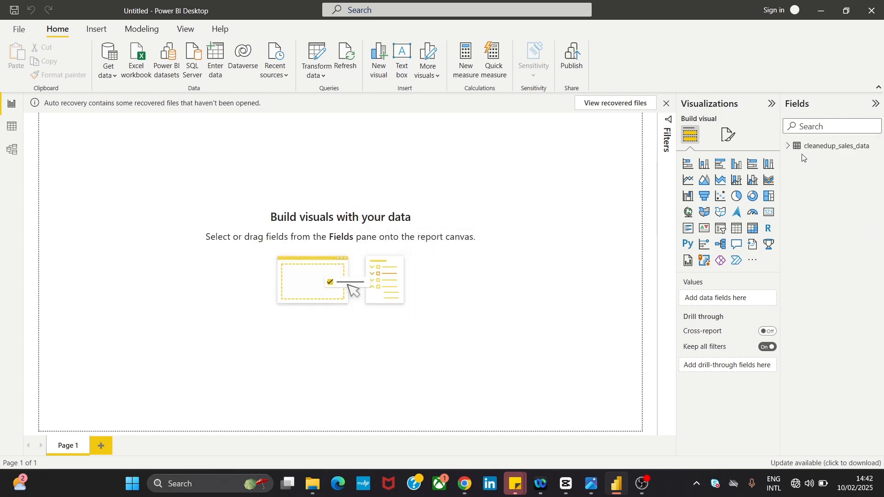
- Expand the cleanedup_sales_data table and look through its list of fields
{"action": "left_click", "coordinate": [794, 150]}
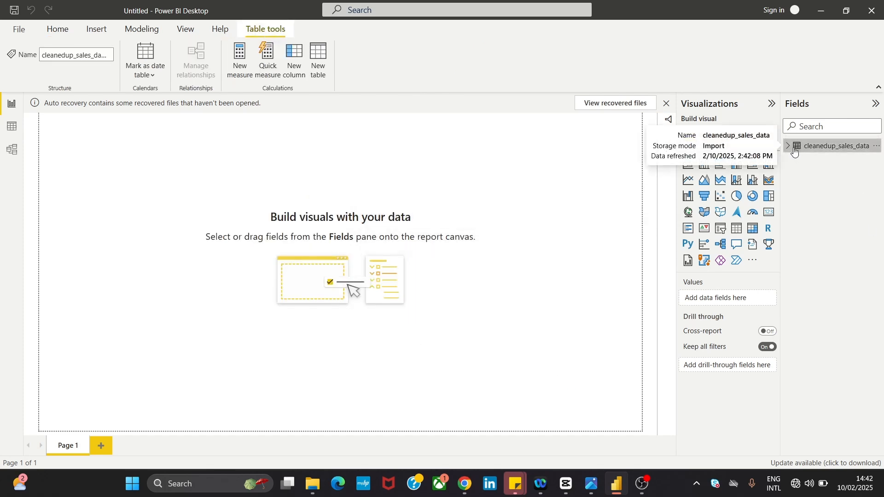
{"action": "left_click", "coordinate": [788, 147]}
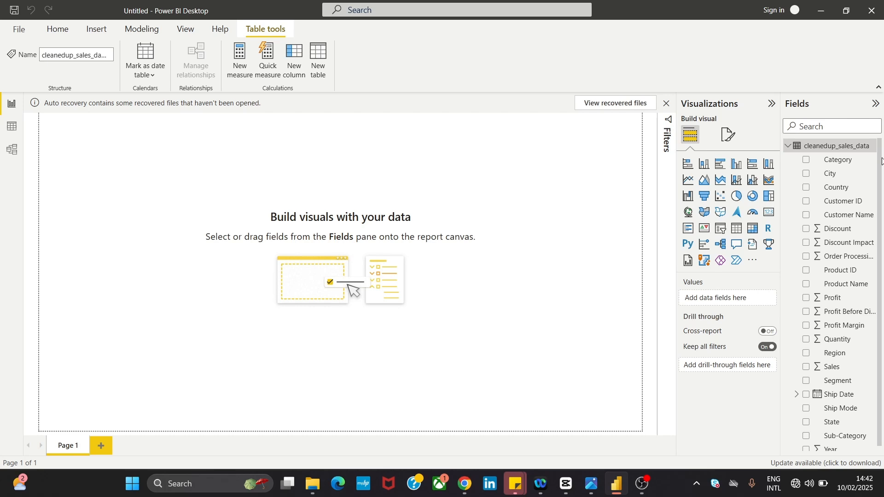
{"action": "left_click_drag", "start_coordinate": [879, 174], "coordinate": [876, 314]}
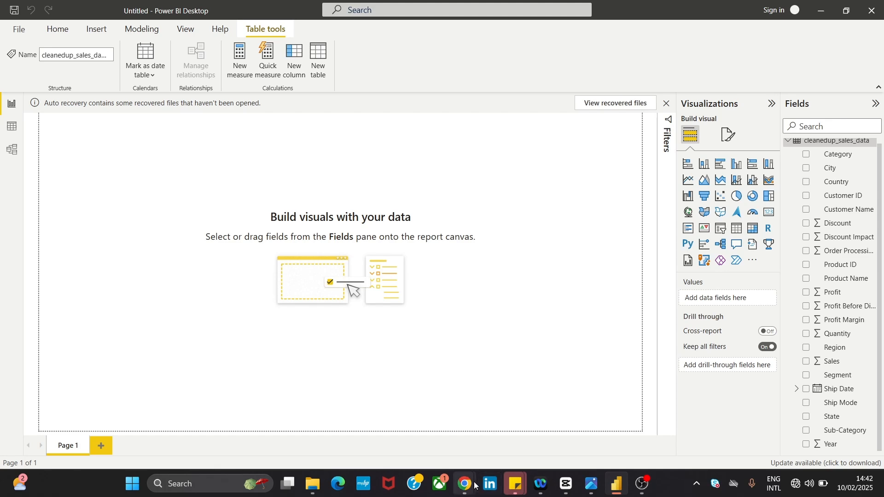
- Review the Retail Sales Performance Dashboard reference image in Chrome, and return to Power BI Desktop
{"action": "mouse_move", "coordinate": [474, 485]}
{"action": "left_click", "coordinate": [503, 449]}
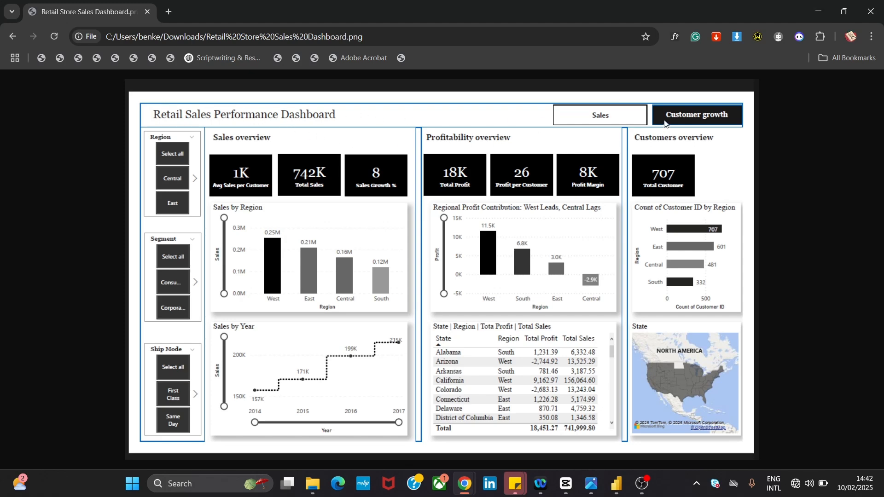
{"action": "left_click", "coordinate": [819, 12]}
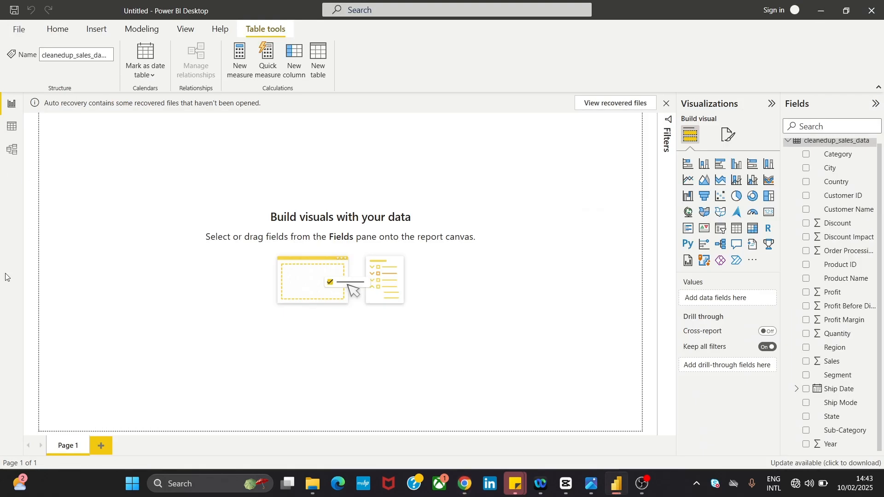
- Insert a text box on Page 1 and set its font to Georgia, size 12
{"action": "left_click", "coordinate": [105, 33]}
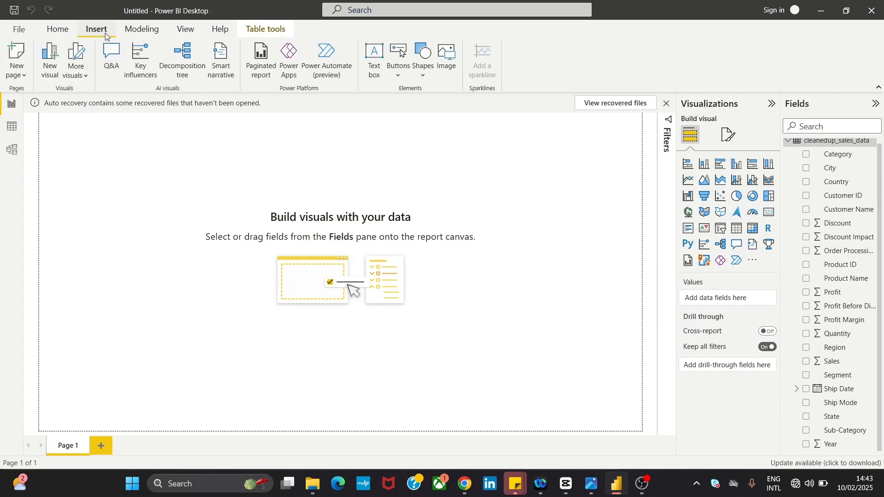
{"action": "left_click", "coordinate": [375, 60]}
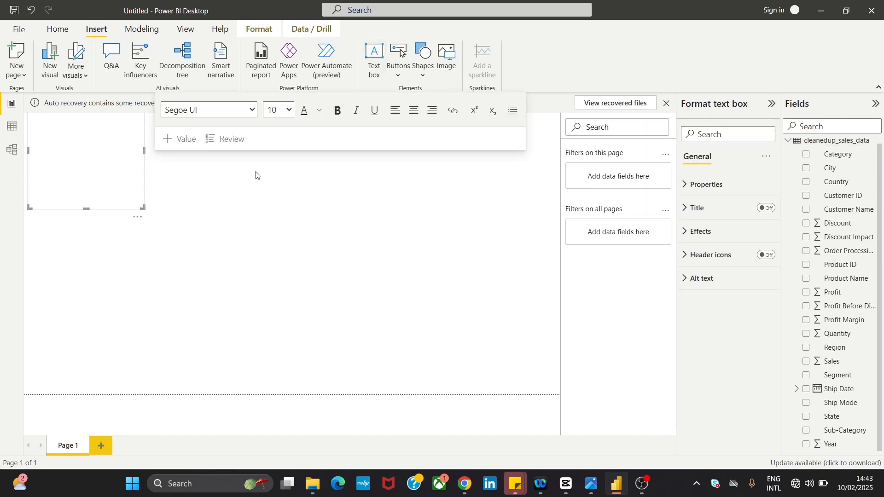
{"action": "left_click", "coordinate": [253, 111]}
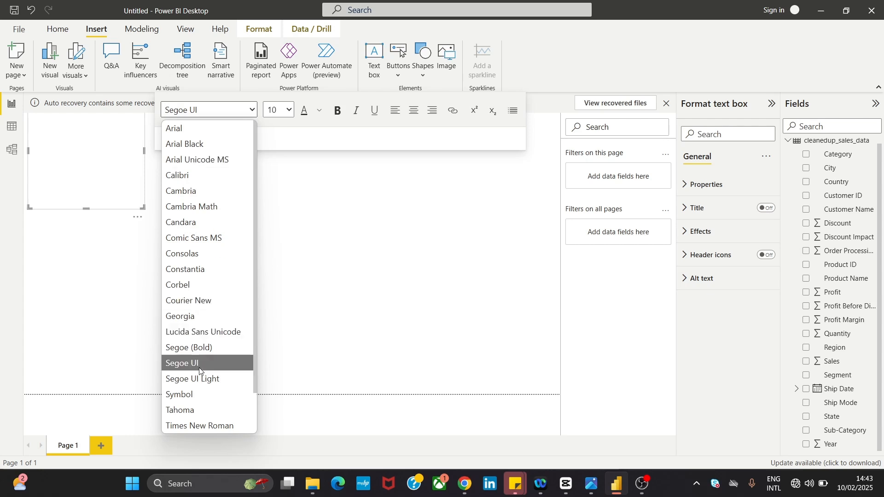
{"action": "left_click", "coordinate": [200, 316]}
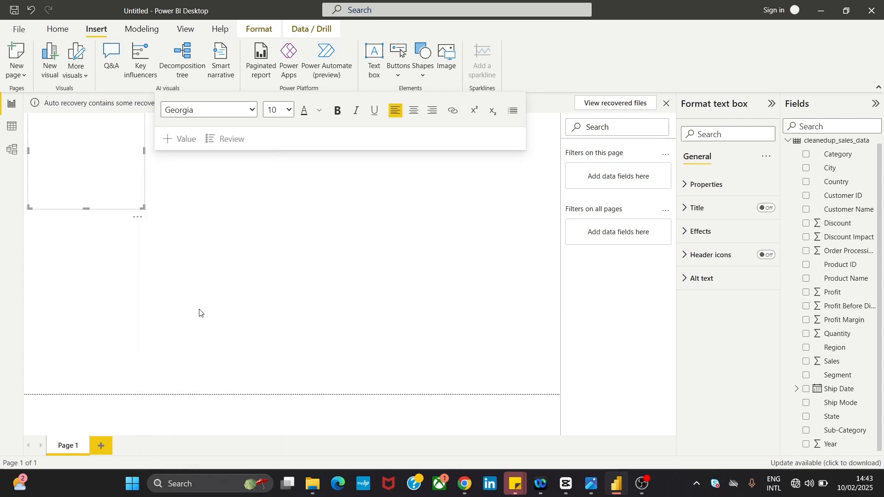
{"action": "left_click", "coordinate": [285, 113]}
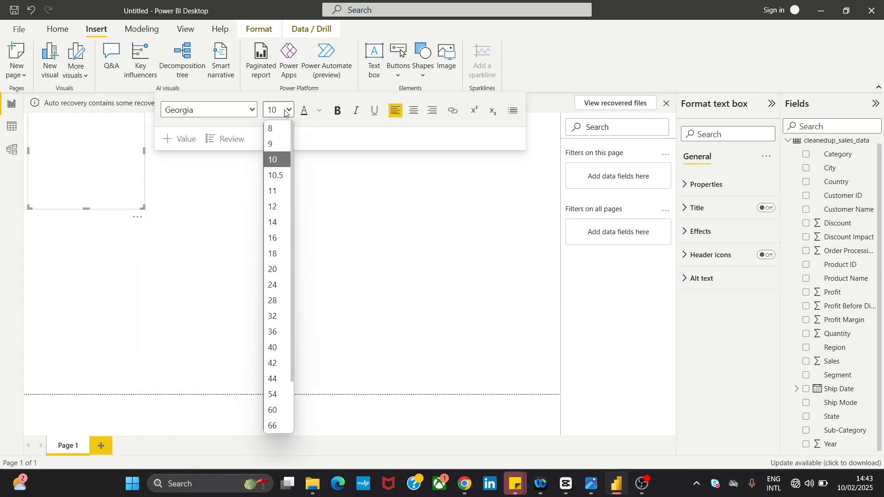
{"action": "left_click", "coordinate": [276, 209]}
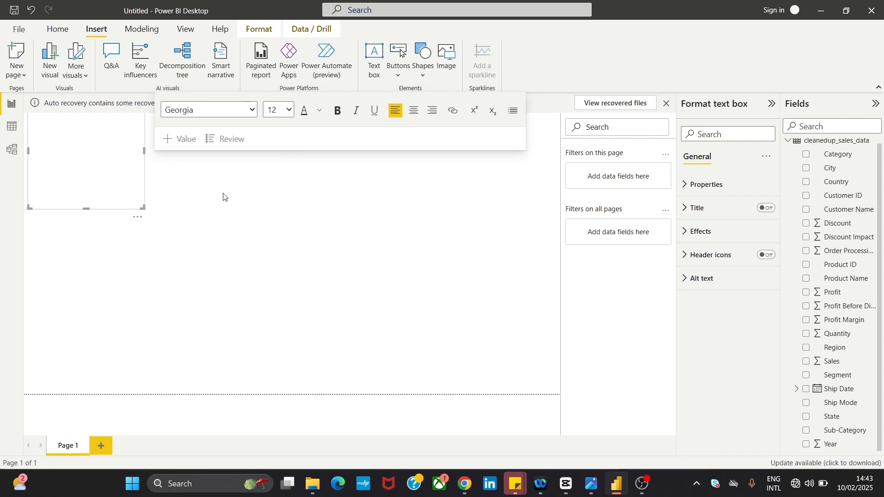
{"action": "left_click", "coordinate": [168, 162]}
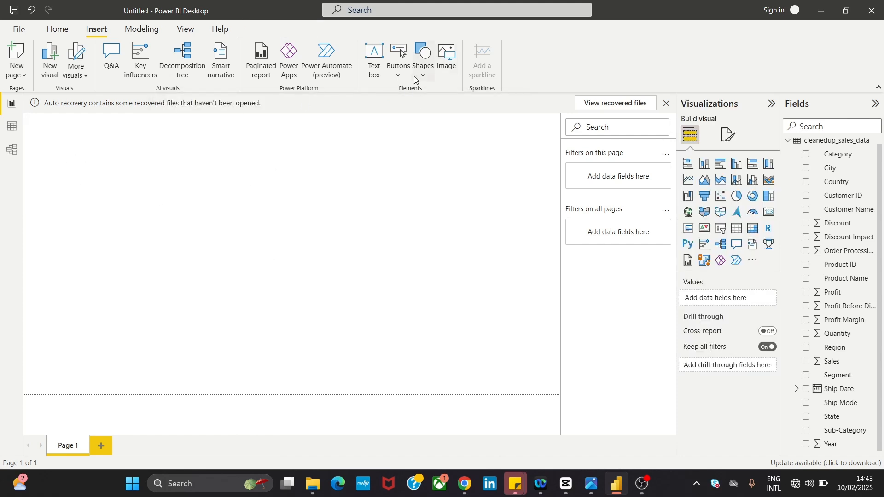
- Insert another text box below the first one and widen it across the visible page
{"action": "left_click", "coordinate": [372, 68]}
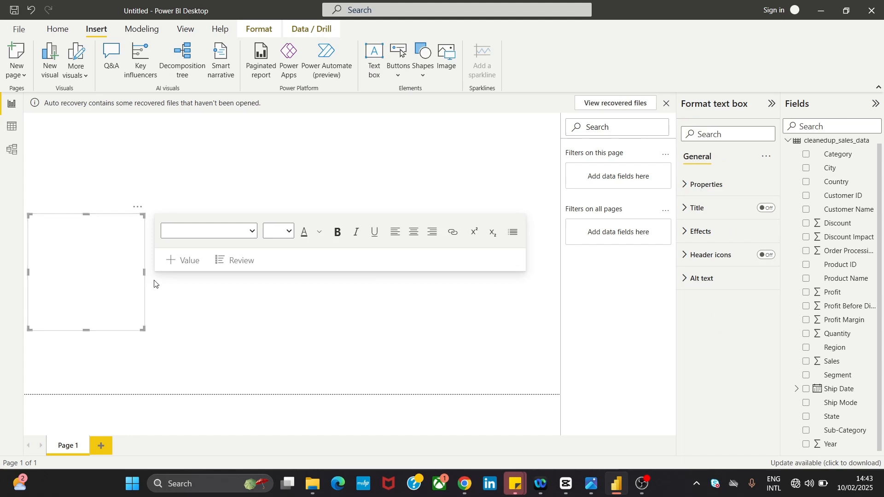
{"action": "left_click_drag", "start_coordinate": [144, 272], "coordinate": [559, 327]}
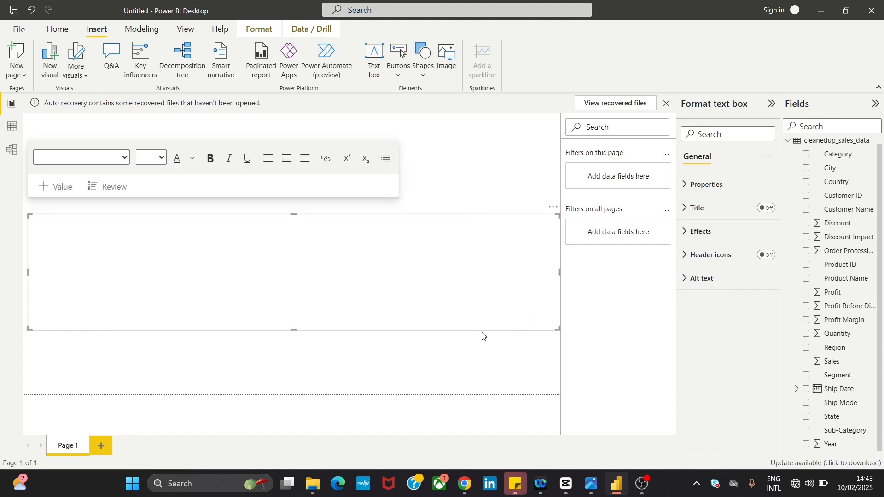
{"action": "left_click", "coordinate": [482, 335]}
{"action": "left_click", "coordinate": [455, 304]}
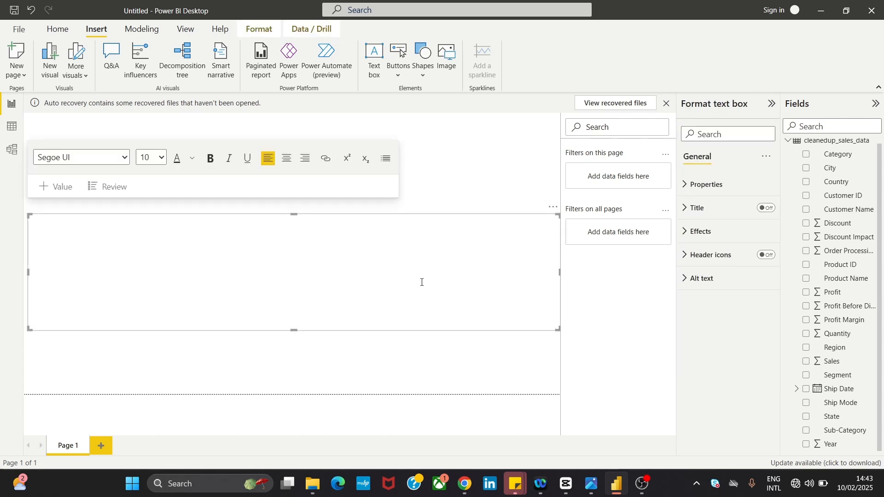
- Set the wide text box's font to Georgia, size 16
{"action": "left_click", "coordinate": [114, 163]}
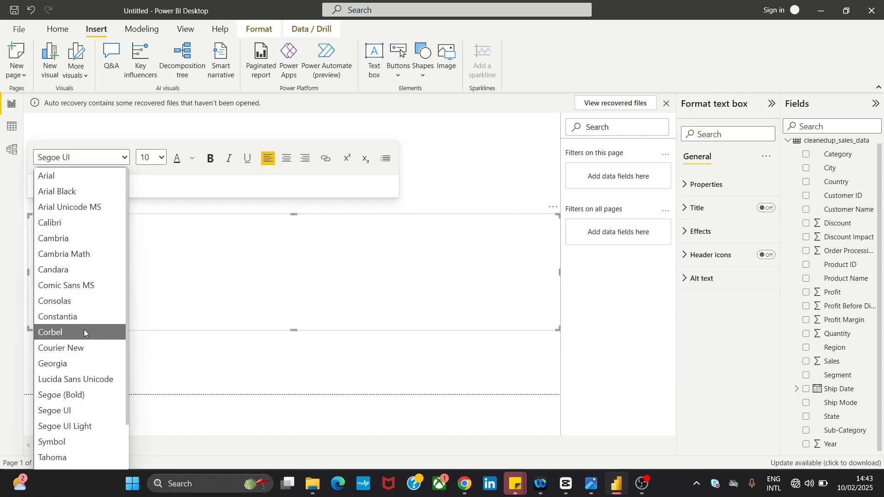
{"action": "left_click", "coordinate": [81, 364]}
{"action": "left_click", "coordinate": [162, 161]}
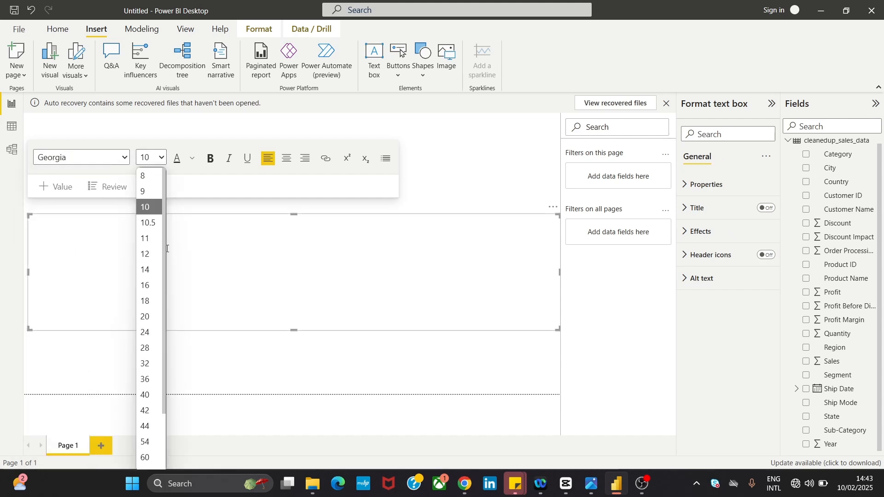
{"action": "left_click", "coordinate": [151, 283]}
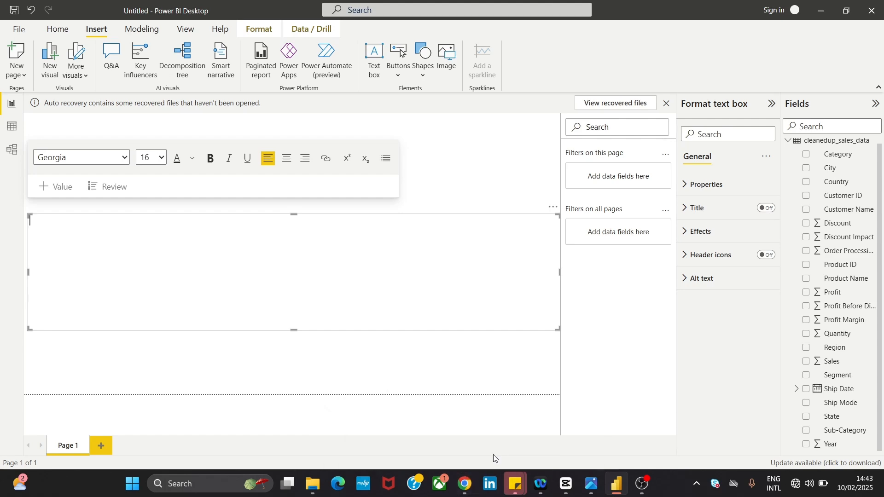
- Check the reference dashboard image, and enter the title "Retail Sales Performance Dashboard" in the wide text box
{"action": "left_click", "coordinate": [593, 486]}
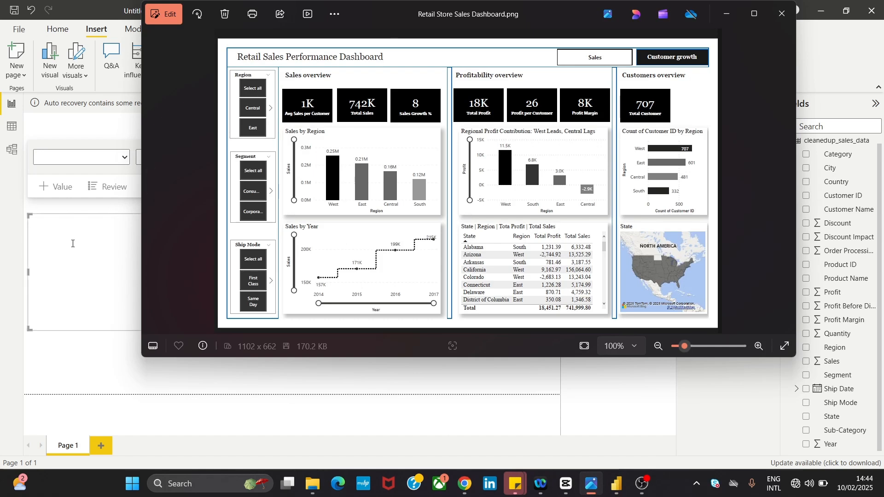
{"action": "left_click", "coordinate": [63, 259]}
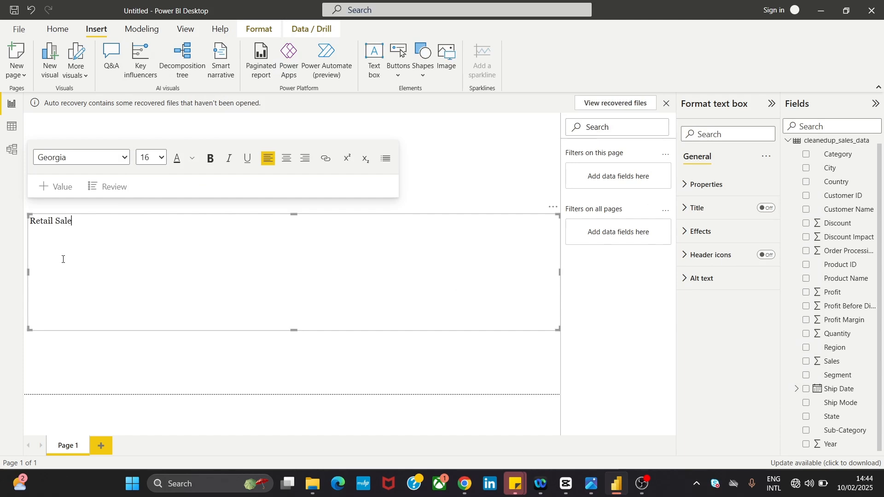
{"action": "type", "text": "Retail Sales Performance Dashboard"}
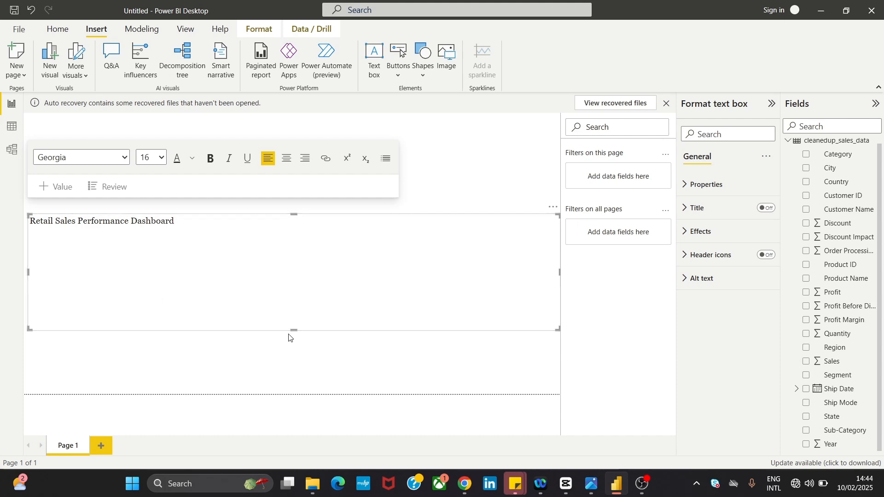
- Shrink the title text box to one line high and narrow it around its text, and move it near the page's upper-left corner
{"action": "left_click_drag", "start_coordinate": [294, 331], "coordinate": [298, 236]}
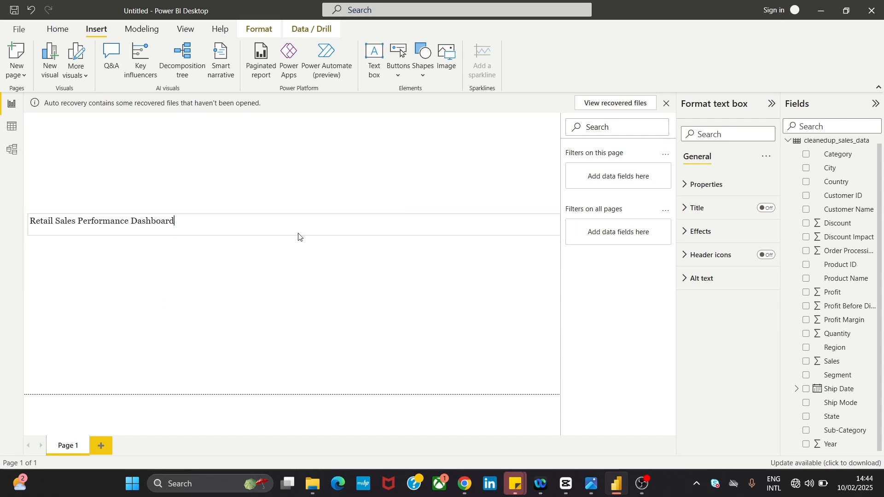
{"action": "left_click_drag", "start_coordinate": [562, 223], "coordinate": [586, 235]}
{"action": "left_click", "coordinate": [532, 240]}
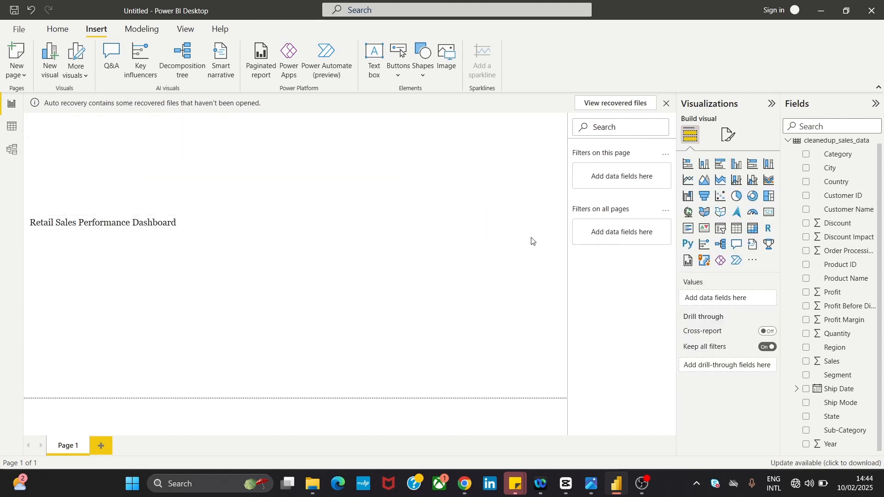
{"action": "left_click", "coordinate": [507, 231]}
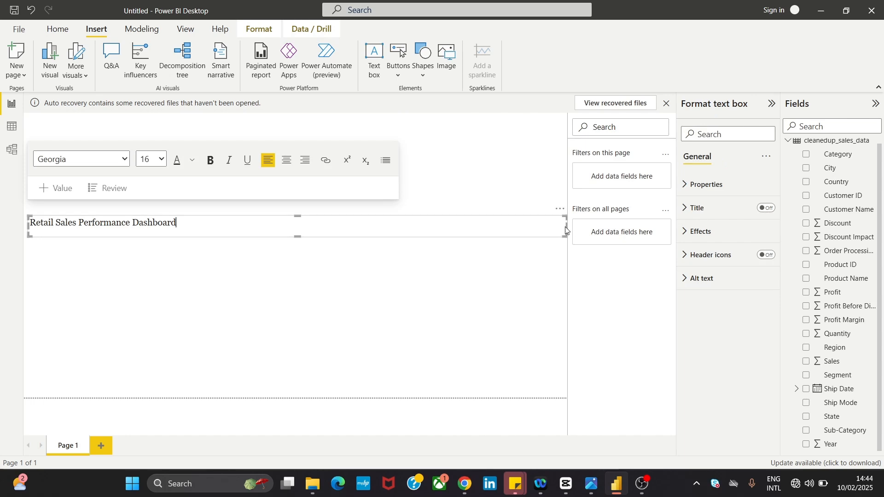
{"action": "mouse_move", "coordinate": [570, 228]}
{"action": "left_mouse_down"}
{"action": "mouse_move", "coordinate": [479, 203]}
{"action": "mouse_move", "coordinate": [570, 233]}
{"action": "left_mouse_up"}
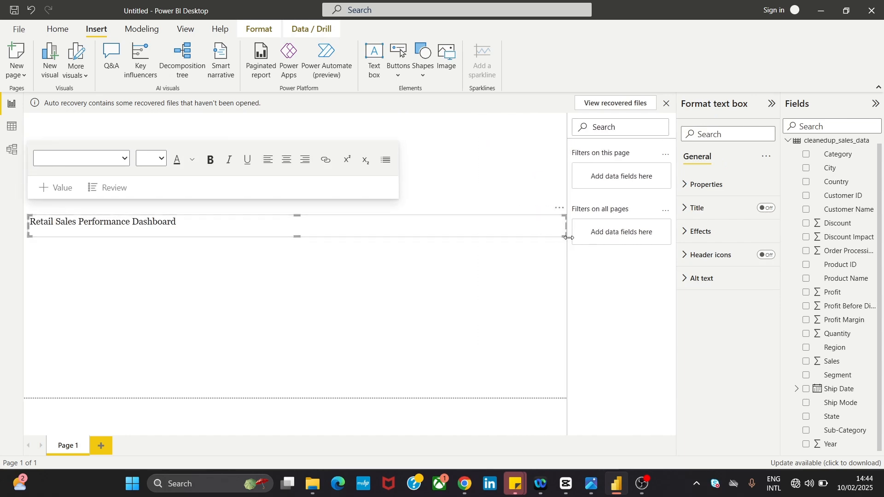
{"action": "left_click", "coordinate": [571, 241]}
{"action": "left_click", "coordinate": [387, 223]}
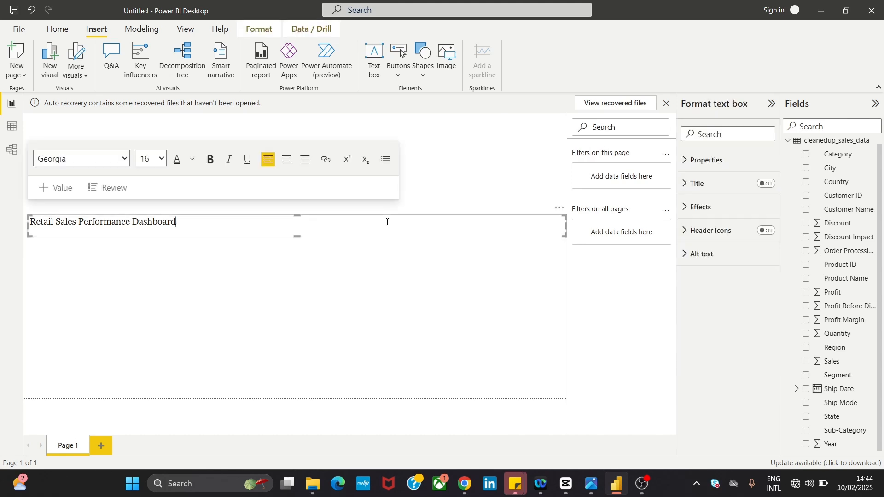
{"action": "left_click", "coordinate": [222, 294]}
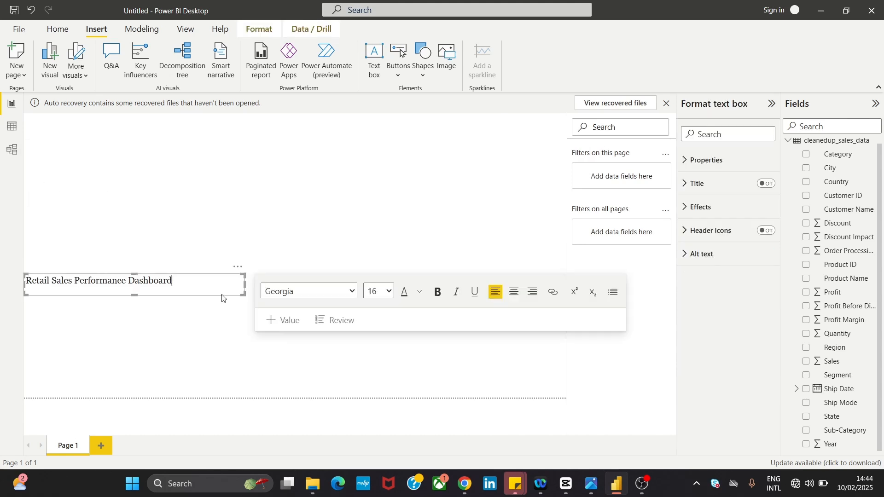
{"action": "left_click_drag", "start_coordinate": [229, 298], "coordinate": [235, 141]}
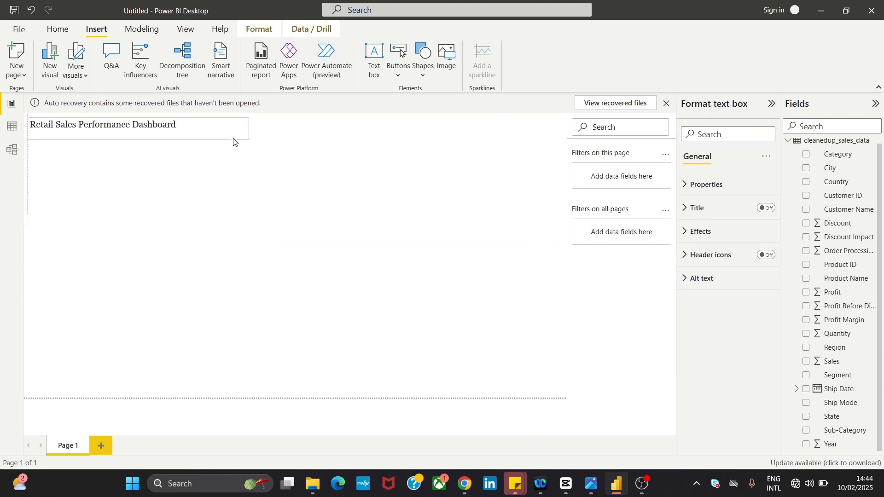
- Dismiss the auto-recovery notice, choosing to view the recovered files later
{"action": "left_click", "coordinate": [666, 103]}
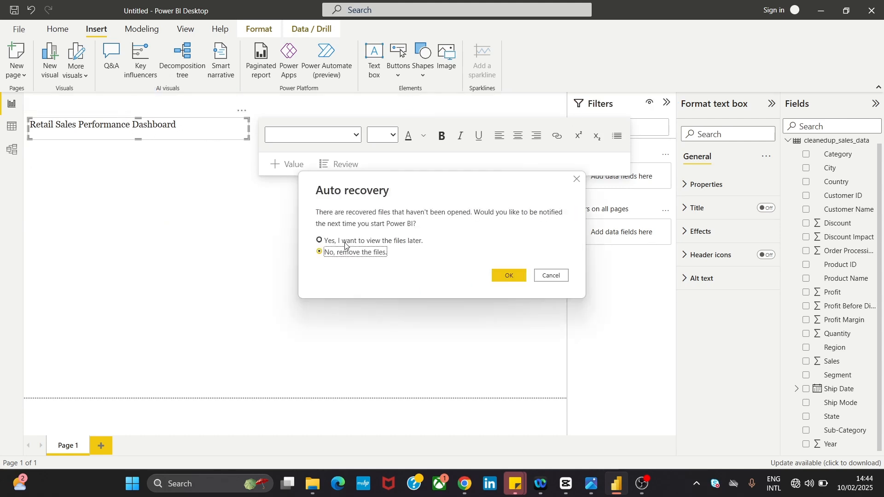
{"action": "left_click", "coordinate": [345, 241]}
{"action": "left_click", "coordinate": [509, 275]}
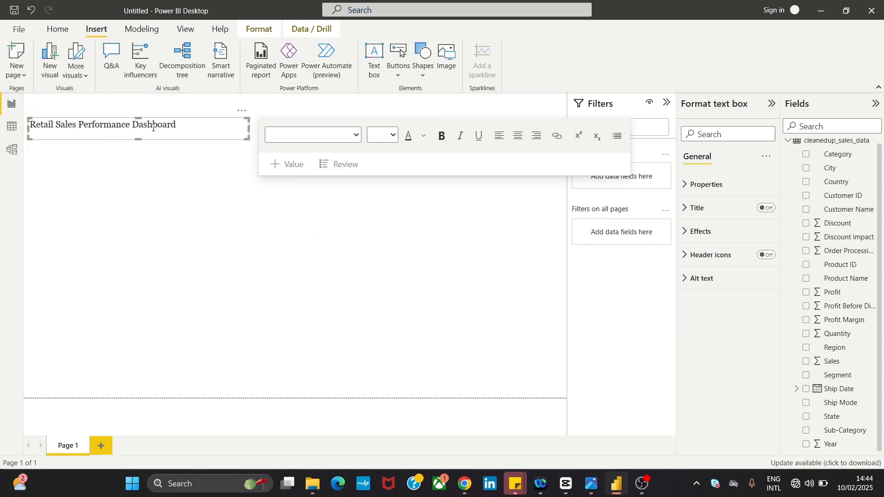
- Move the title text box up against the page's top edge and widen it slightly
{"action": "left_click", "coordinate": [191, 178]}
{"action": "left_click", "coordinate": [204, 141]}
{"action": "left_click_drag", "start_coordinate": [204, 141], "coordinate": [203, 127]}
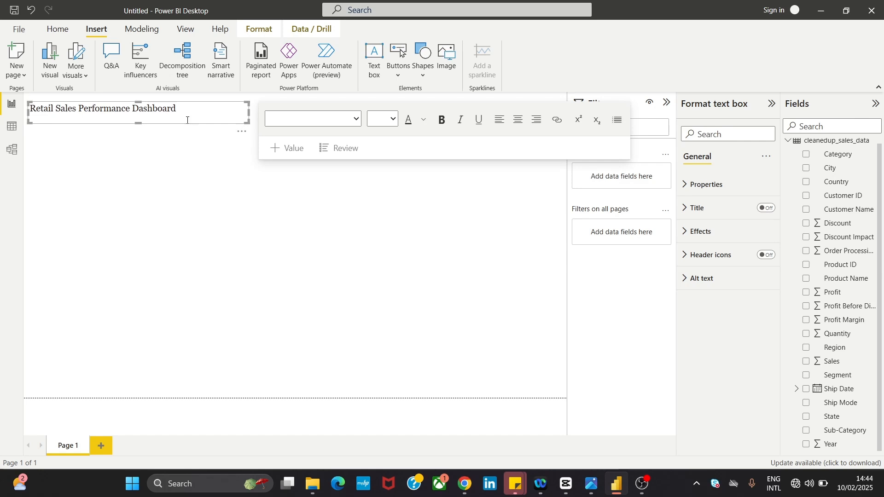
{"action": "left_click_drag", "start_coordinate": [187, 121], "coordinate": [187, 117]}
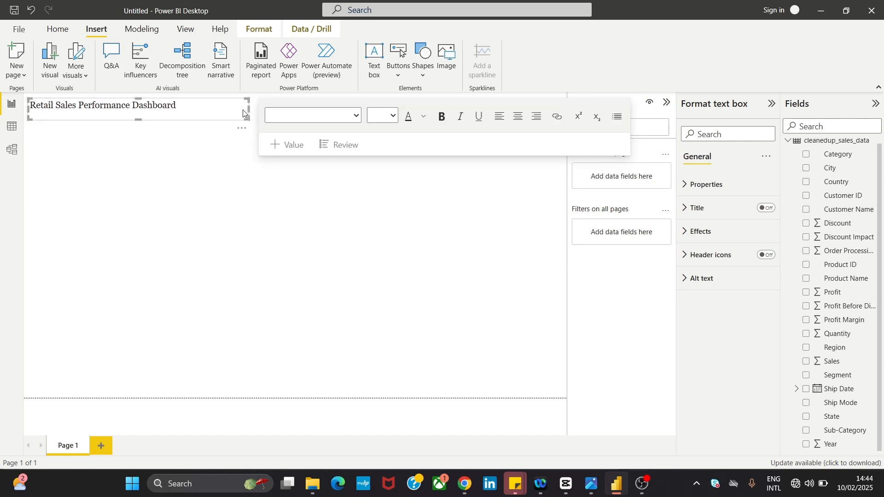
{"action": "left_click_drag", "start_coordinate": [247, 110], "coordinate": [273, 115]}
{"action": "left_click", "coordinate": [120, 154]}
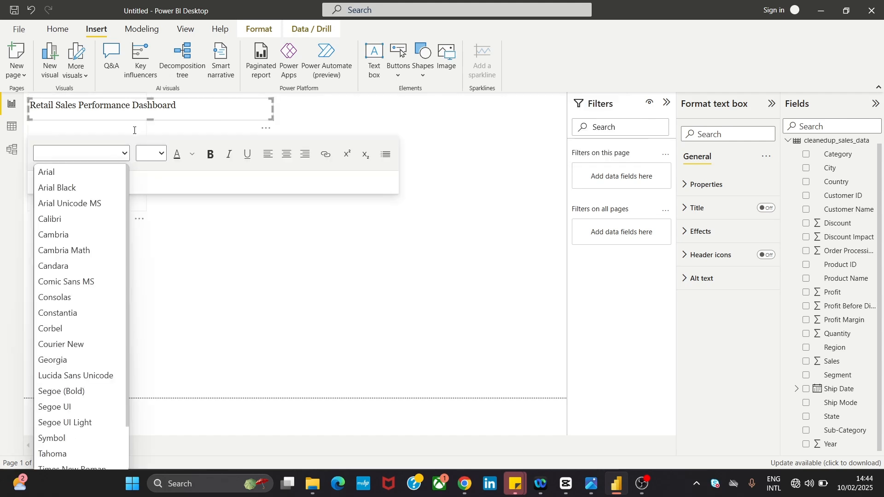
{"action": "left_click", "coordinate": [134, 113]}
{"action": "left_click", "coordinate": [179, 273]}
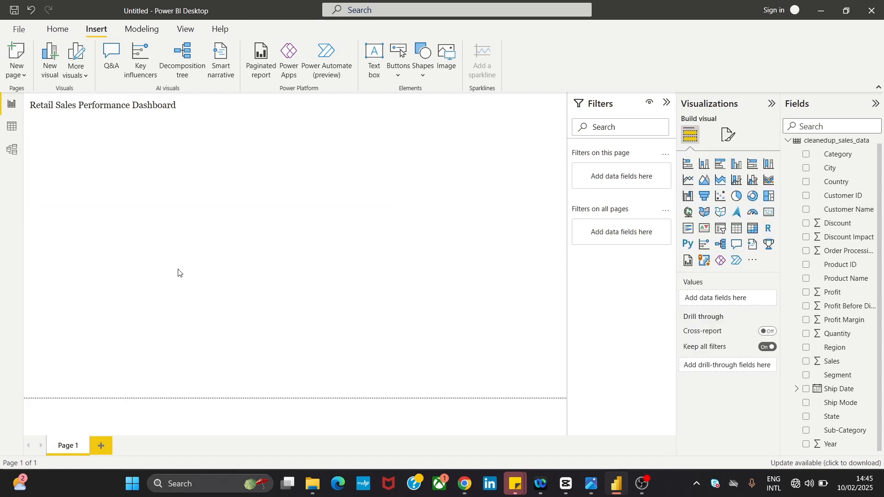
- Set the entire title text to font size 18
{"action": "left_click", "coordinate": [150, 105]}
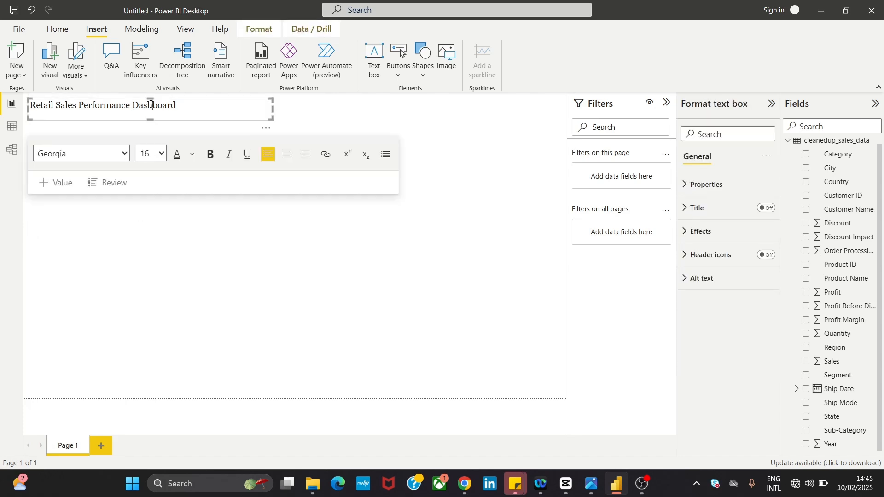
{"action": "double_click", "coordinate": [148, 103]}
{"action": "key", "text": "ctrl+a"}
{"action": "left_click", "coordinate": [163, 155]}
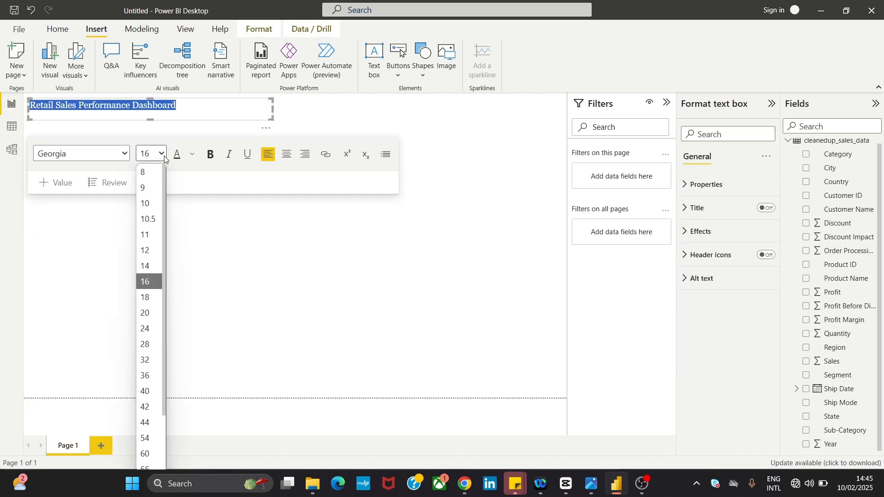
{"action": "left_click", "coordinate": [148, 296]}
{"action": "left_click", "coordinate": [232, 282]}
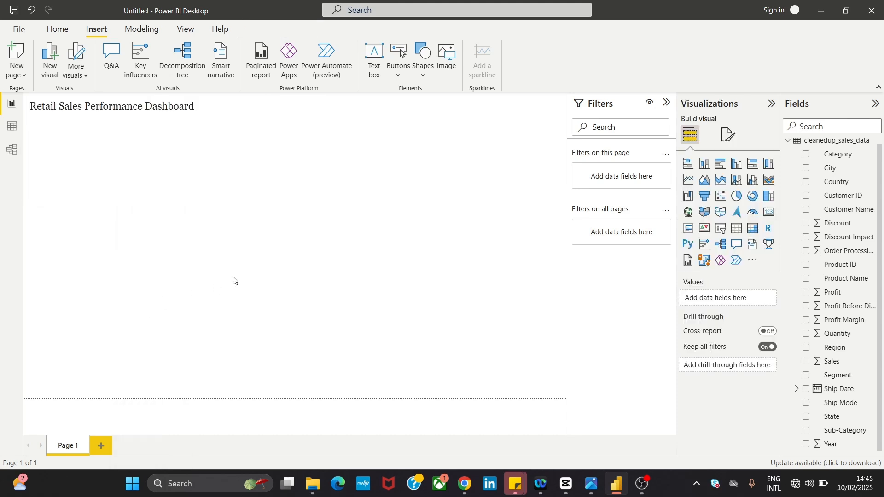
{"action": "left_click", "coordinate": [99, 115]}
{"action": "left_click", "coordinate": [117, 183]}
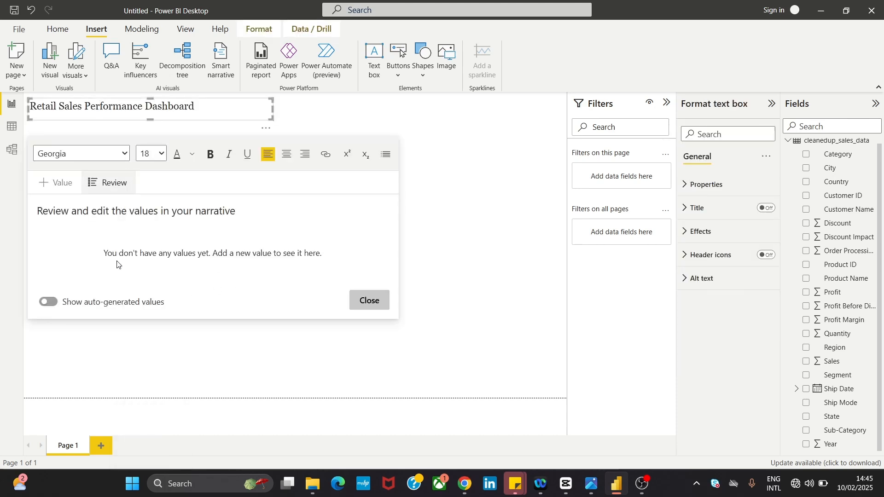
{"action": "left_click", "coordinate": [431, 186]}
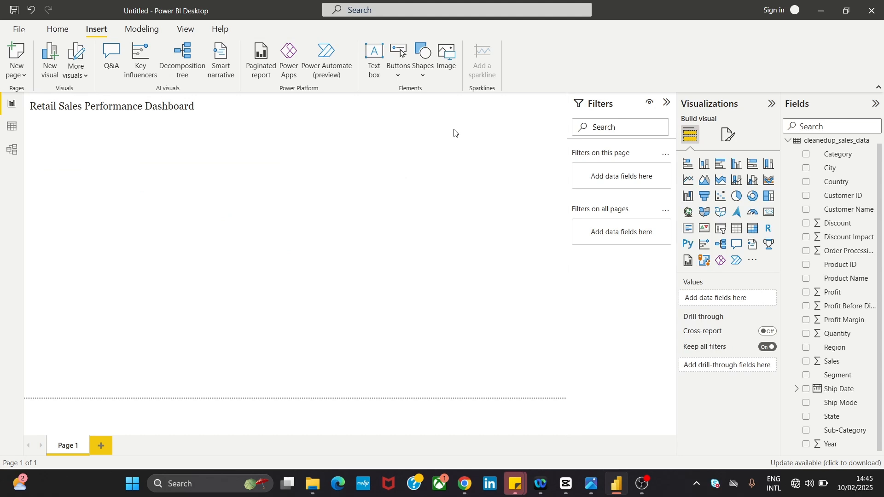
{"action": "left_click", "coordinate": [158, 111]}
{"action": "left_click", "coordinate": [269, 133]}
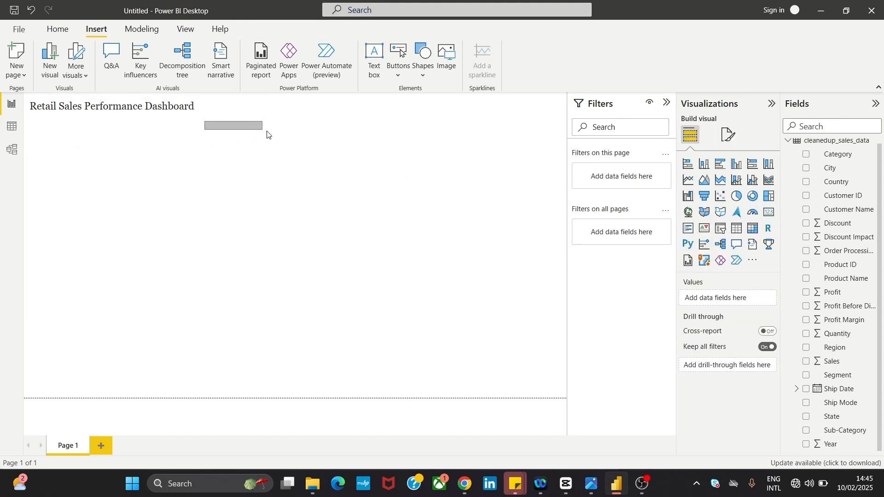
- Move the title text box away from the top edge toward the middle of the page
{"action": "left_click", "coordinate": [189, 118]}
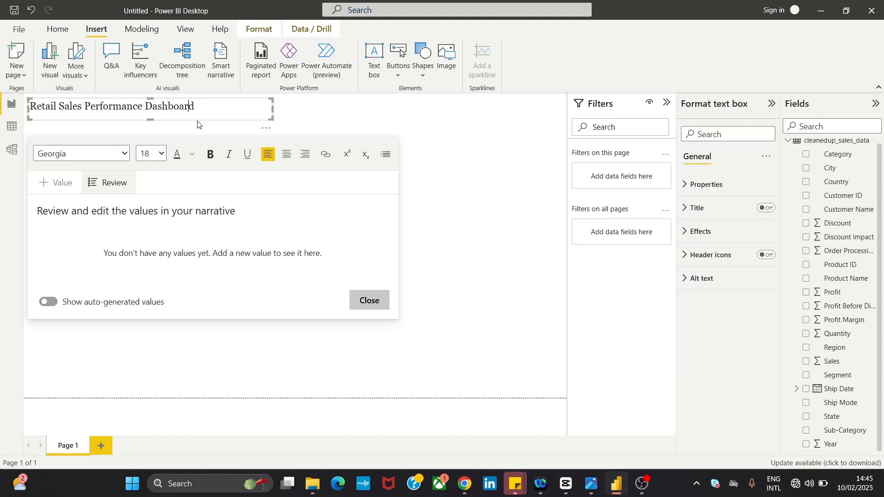
{"action": "left_click", "coordinate": [199, 123]}
{"action": "left_click", "coordinate": [181, 116]}
{"action": "left_click", "coordinate": [190, 124]}
{"action": "left_click", "coordinate": [200, 103]}
{"action": "left_click_drag", "start_coordinate": [201, 103], "coordinate": [393, 194]}
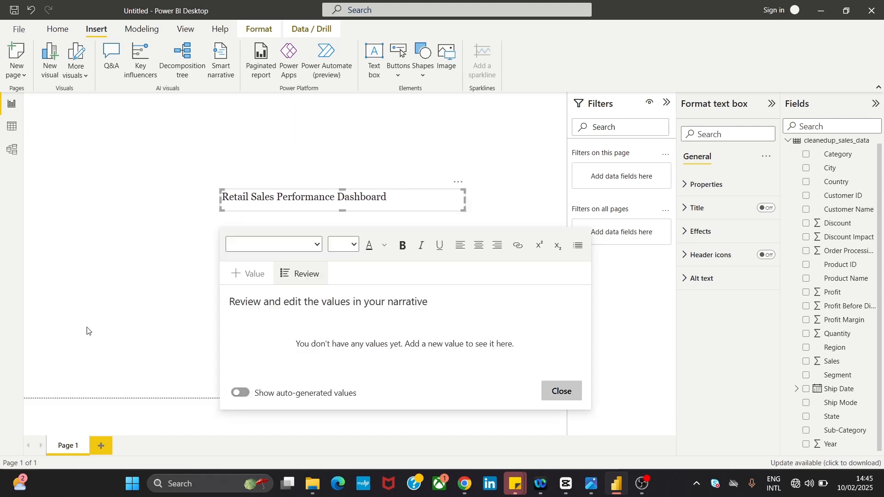
- Check the reference dashboard image, and insert a rectangle shape stretched tall against the page's upper-left corner
{"action": "left_click", "coordinate": [592, 481]}
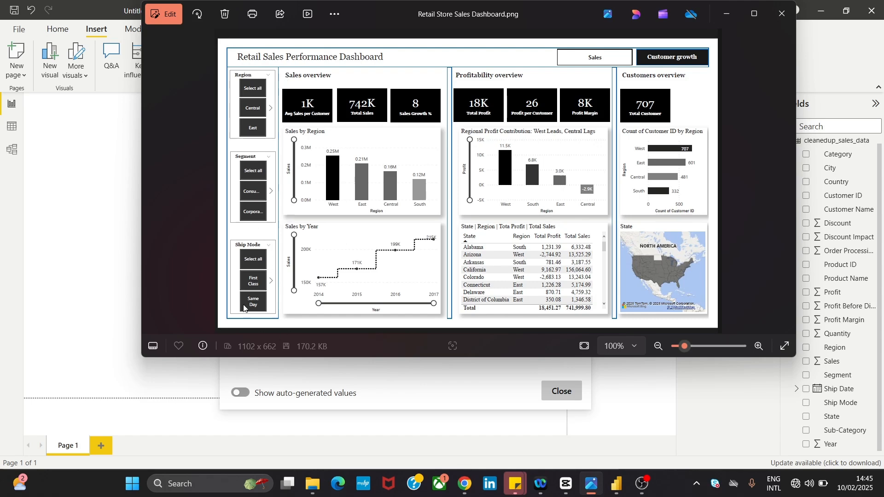
{"action": "left_click", "coordinate": [65, 132]}
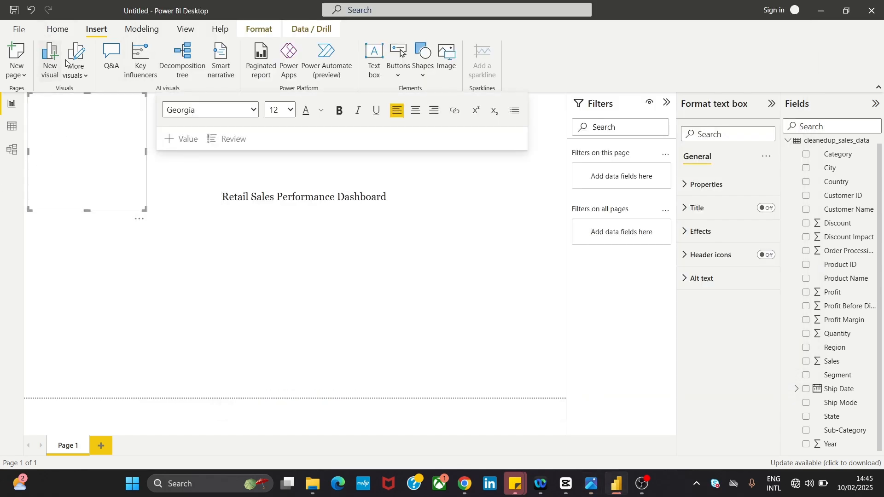
{"action": "left_click", "coordinate": [127, 260]}
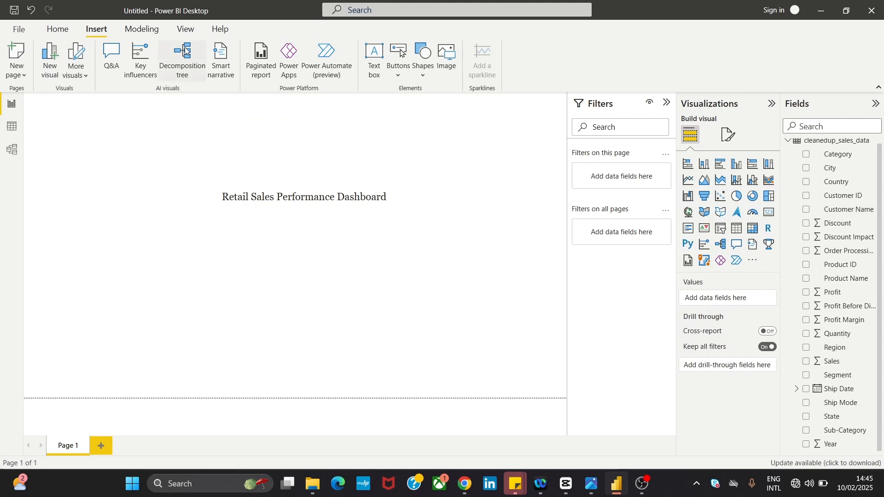
{"action": "left_click", "coordinate": [422, 65]}
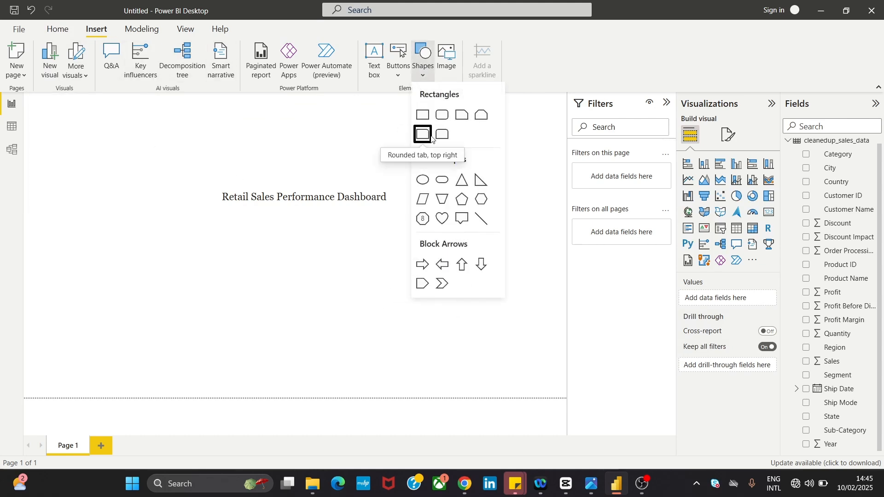
{"action": "left_click", "coordinate": [423, 116]}
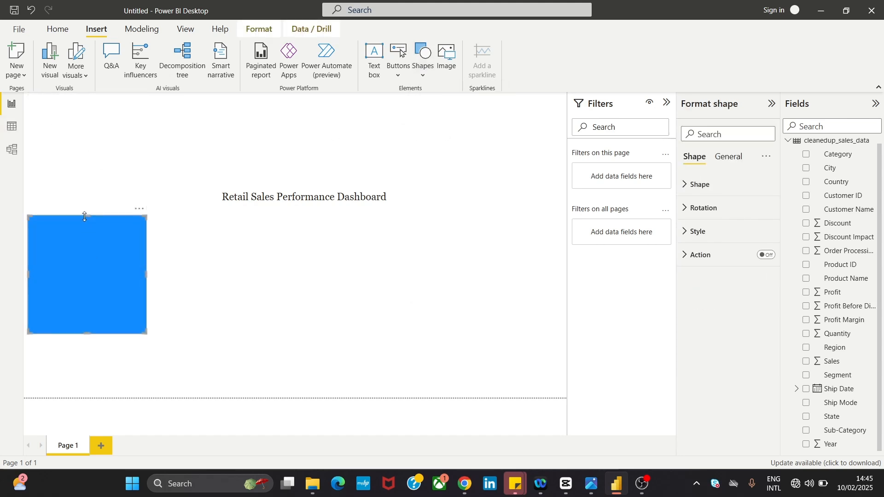
{"action": "left_click_drag", "start_coordinate": [85, 216], "coordinate": [93, 92]}
{"action": "left_click_drag", "start_coordinate": [65, 169], "coordinate": [62, 170]}
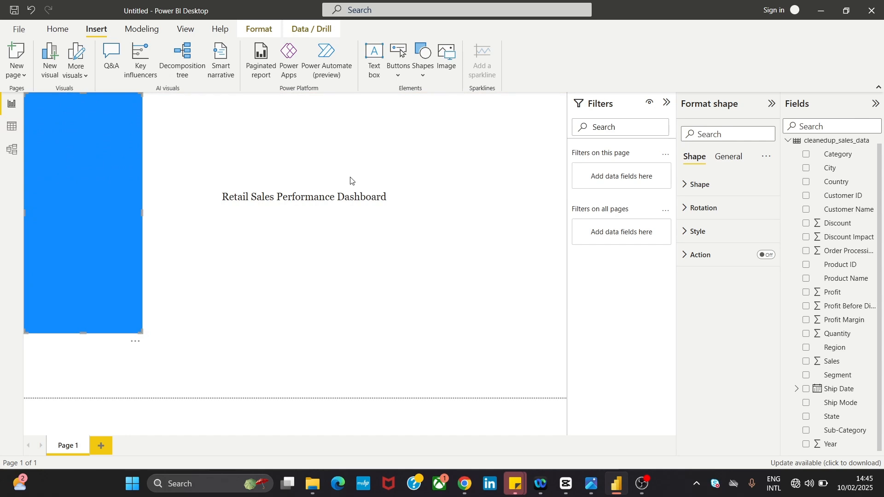
{"action": "left_click", "coordinate": [257, 342]}
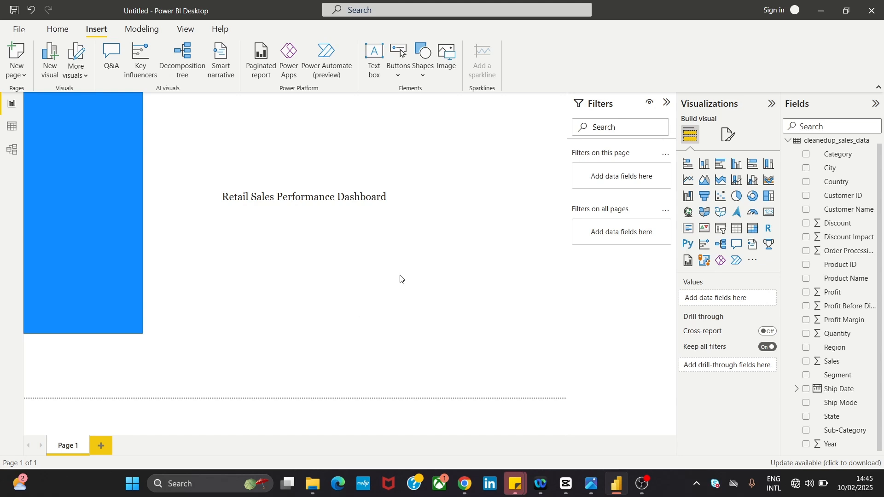
- Set the report page's canvas vertical alignment to Middle
{"action": "left_click", "coordinate": [729, 135]}
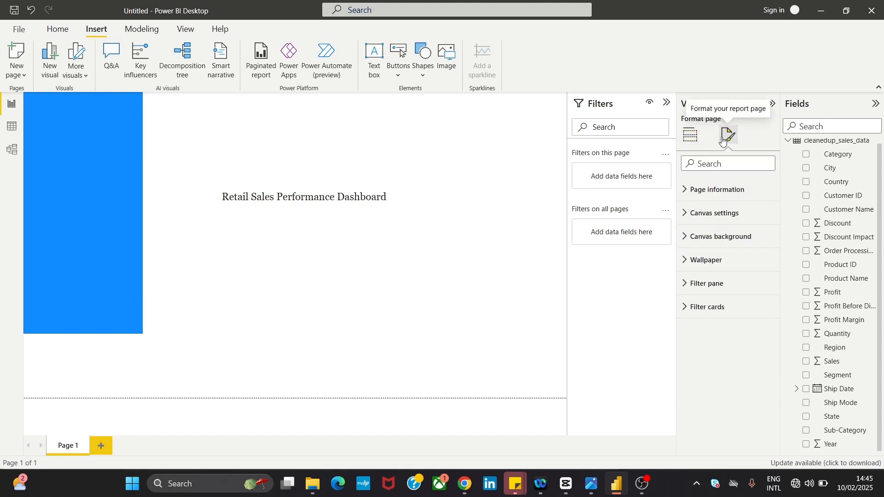
{"action": "left_click", "coordinate": [706, 221]}
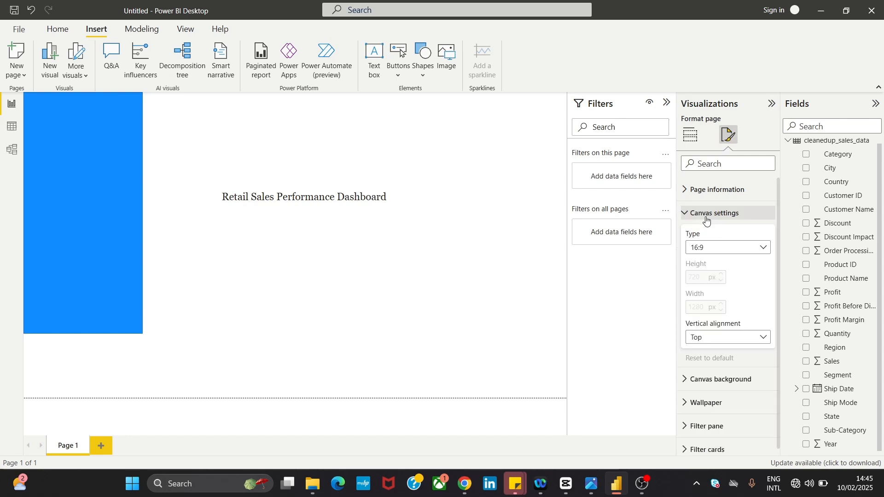
{"action": "left_click", "coordinate": [742, 337]}
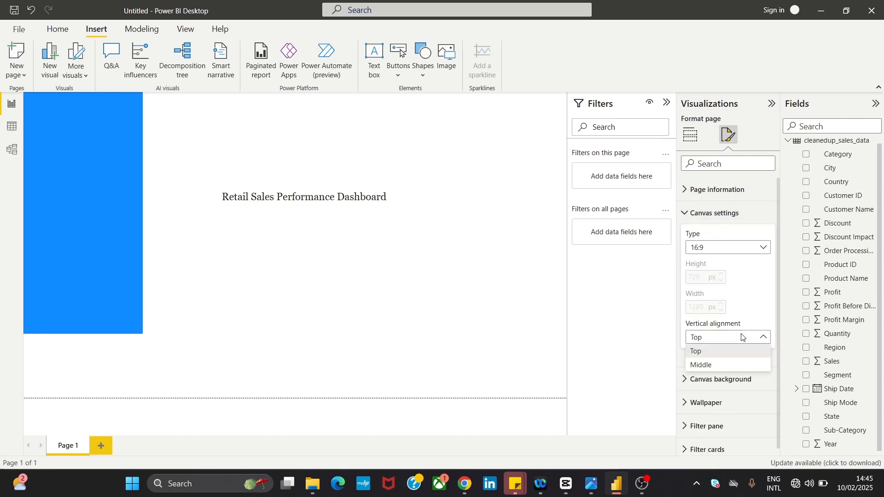
{"action": "left_click", "coordinate": [726, 364]}
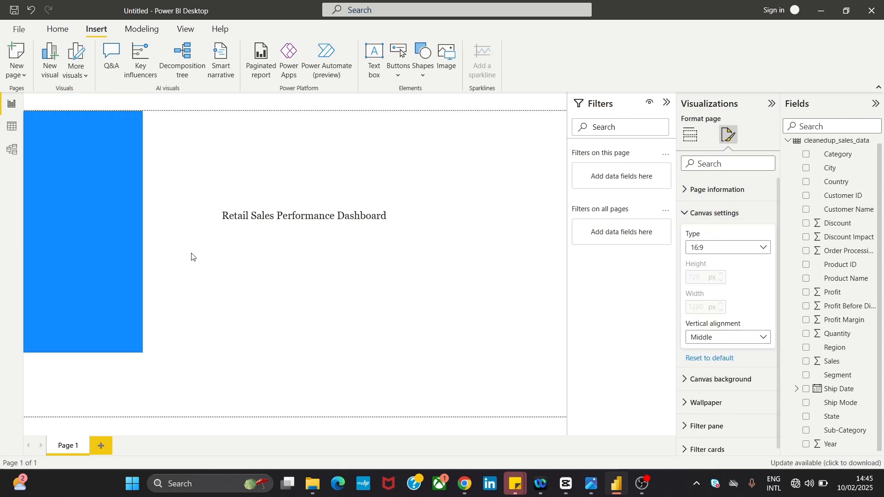
- Resize the blue rectangle into a narrow sidebar spanning the page's full height, and compare it with the reference dashboard image
{"action": "left_click", "coordinate": [208, 275]}
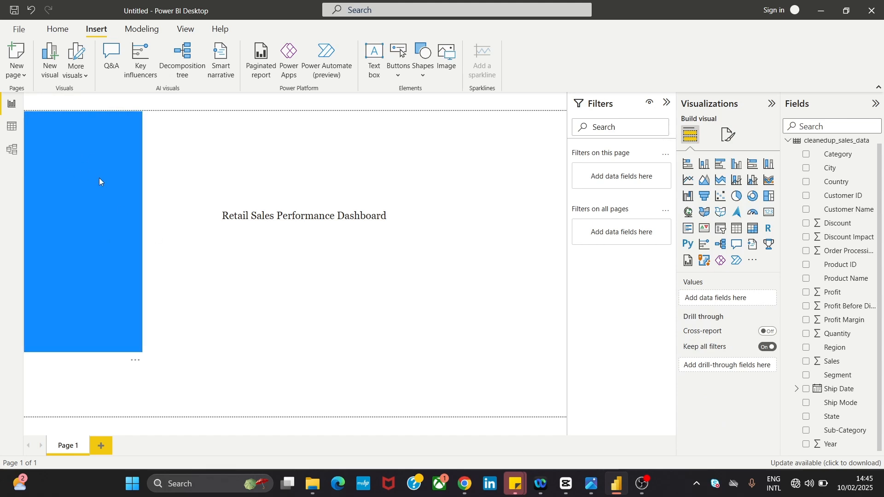
{"action": "left_click", "coordinate": [128, 256]}
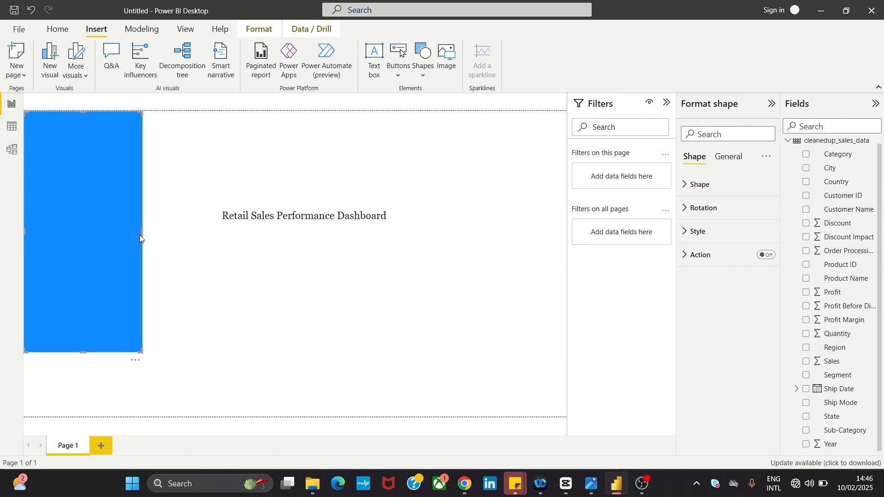
{"action": "left_click_drag", "start_coordinate": [141, 233], "coordinate": [68, 235]}
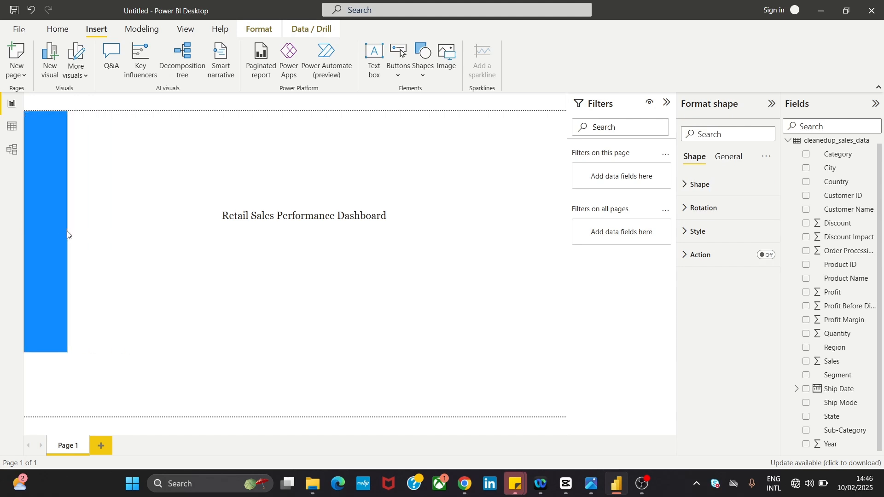
{"action": "left_click_drag", "start_coordinate": [46, 357], "coordinate": [69, 417]}
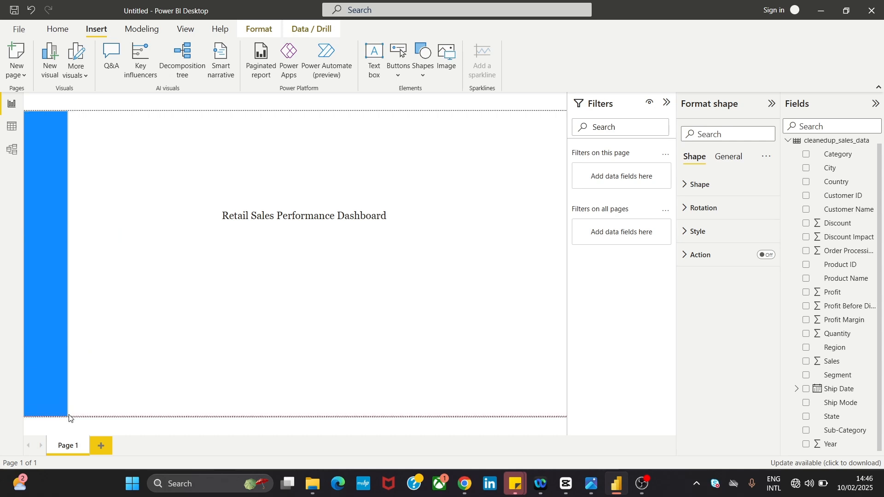
{"action": "left_click", "coordinate": [71, 267]}
{"action": "left_click", "coordinate": [51, 270]}
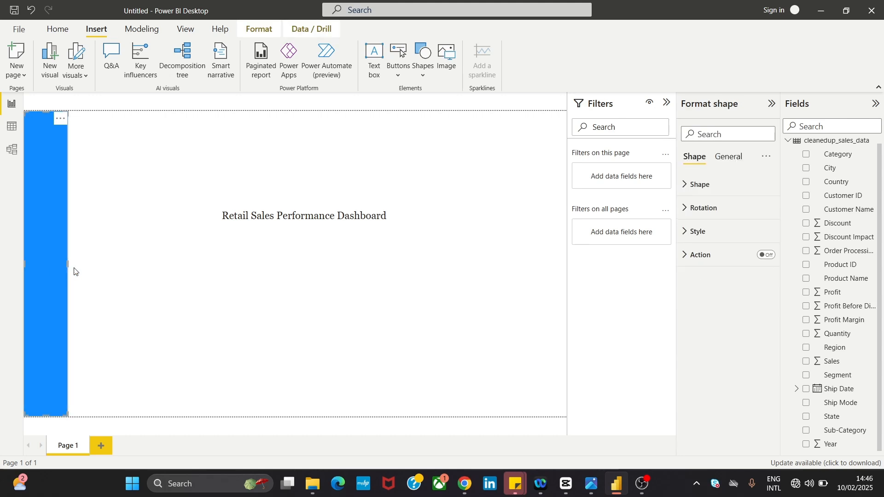
{"action": "left_click_drag", "start_coordinate": [68, 262], "coordinate": [77, 267]}
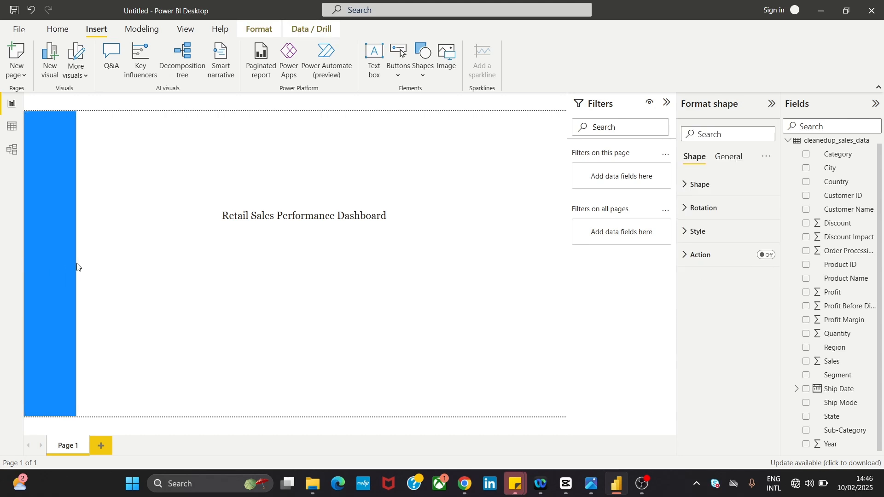
{"action": "left_click", "coordinate": [134, 270]}
{"action": "left_click", "coordinate": [48, 257]}
{"action": "left_click", "coordinate": [588, 482]}
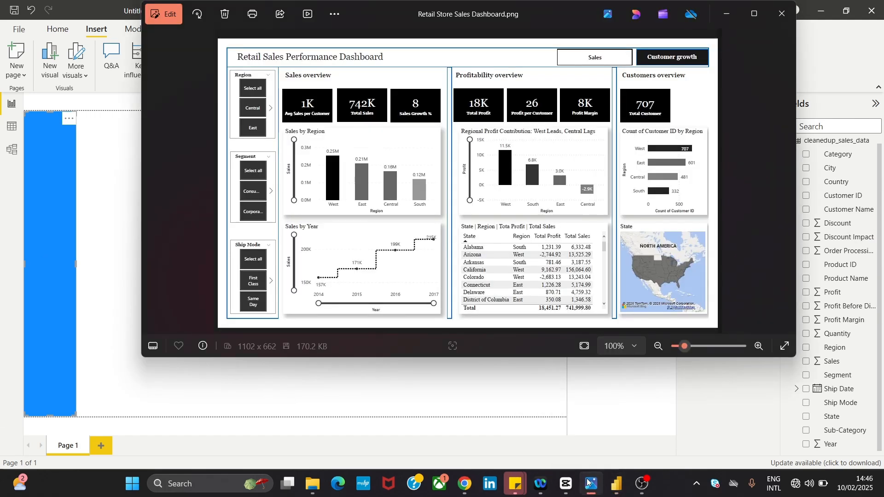
{"action": "left_click", "coordinate": [588, 483]}
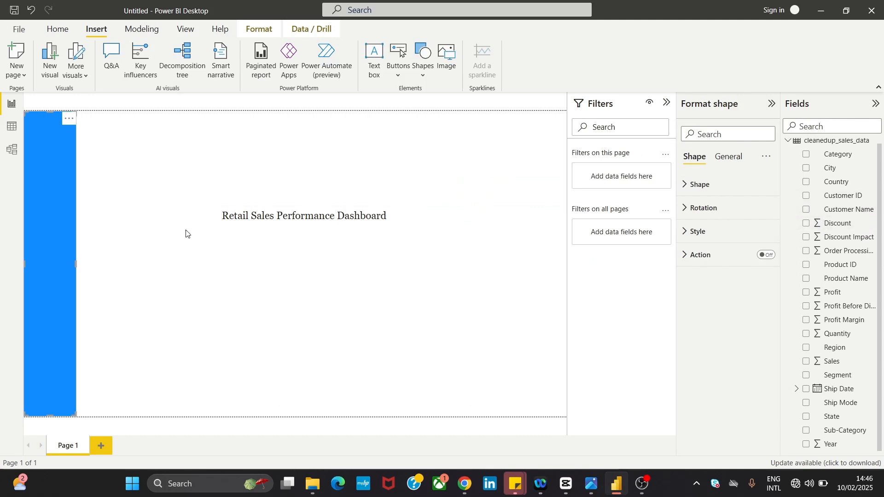
- Move the stray empty text box away from the sidebar and remove it from the page
{"action": "left_click", "coordinate": [136, 191]}
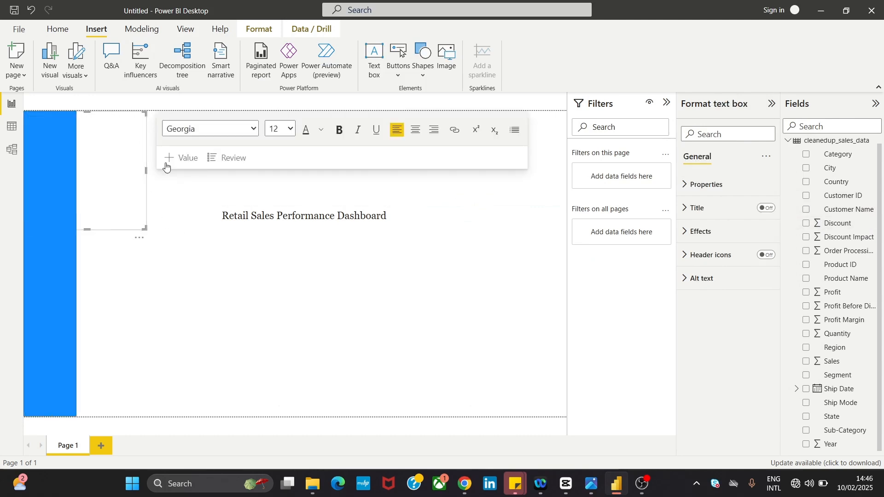
{"action": "left_click_drag", "start_coordinate": [147, 186], "coordinate": [363, 319]}
{"action": "left_click", "coordinate": [362, 320]}
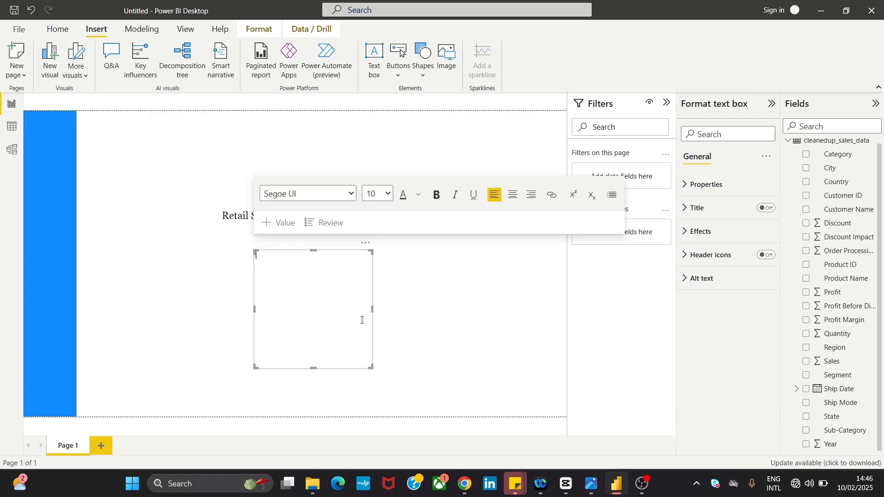
{"action": "left_click", "coordinate": [365, 243]}
{"action": "left_click", "coordinate": [375, 255]}
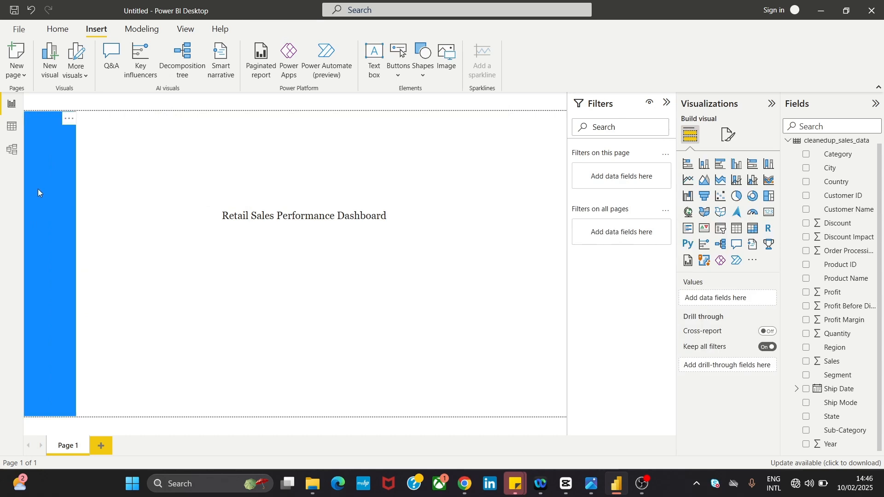
{"action": "left_click", "coordinate": [73, 178]}
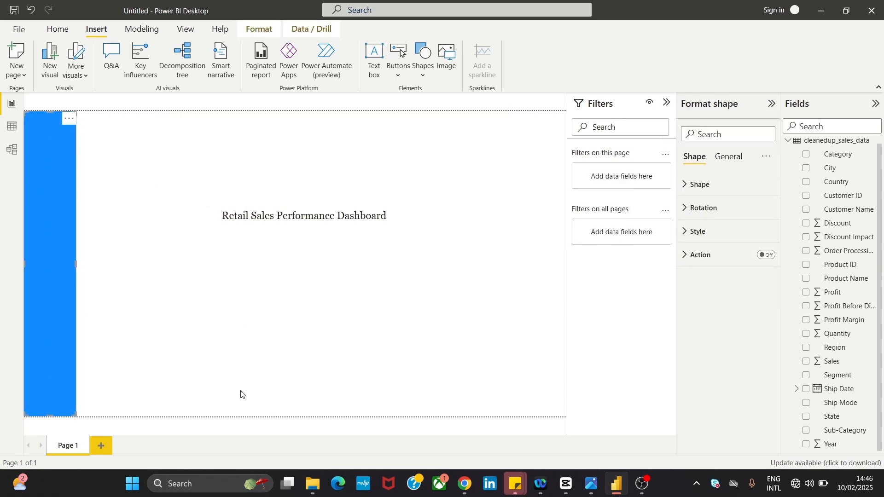
{"action": "left_click", "coordinate": [94, 140]}
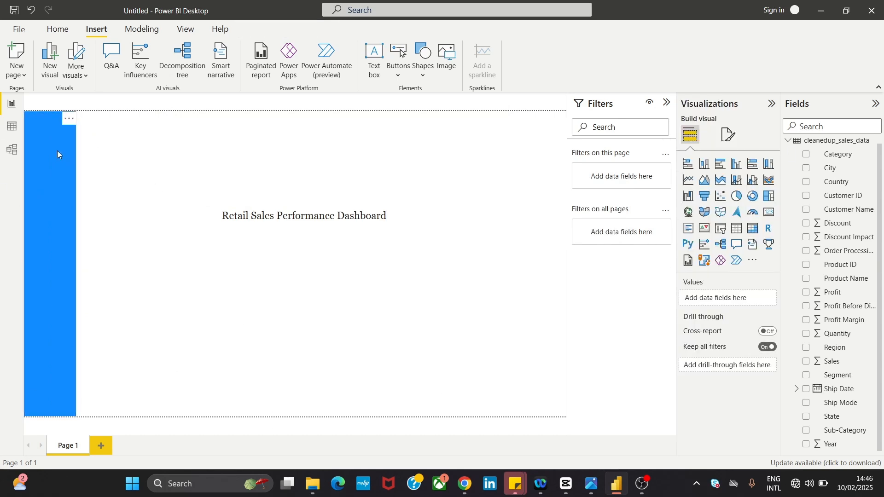
{"action": "left_click", "coordinate": [57, 150]}
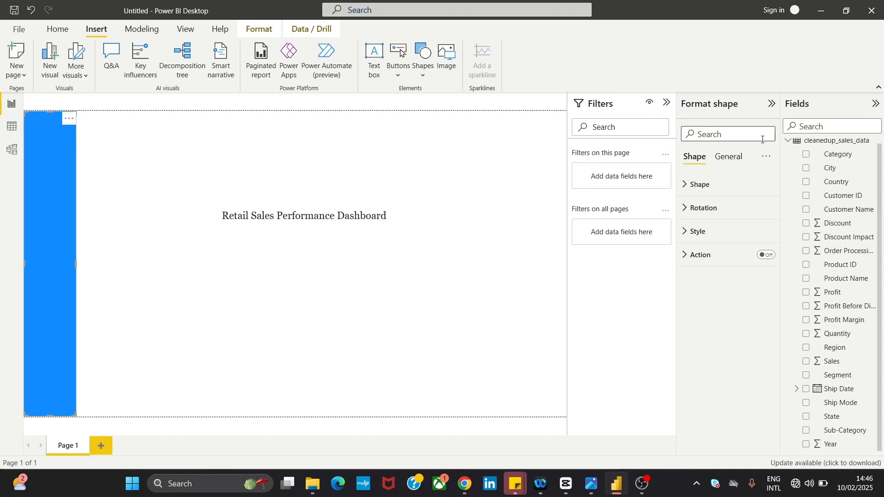
{"action": "left_click", "coordinate": [715, 105]}
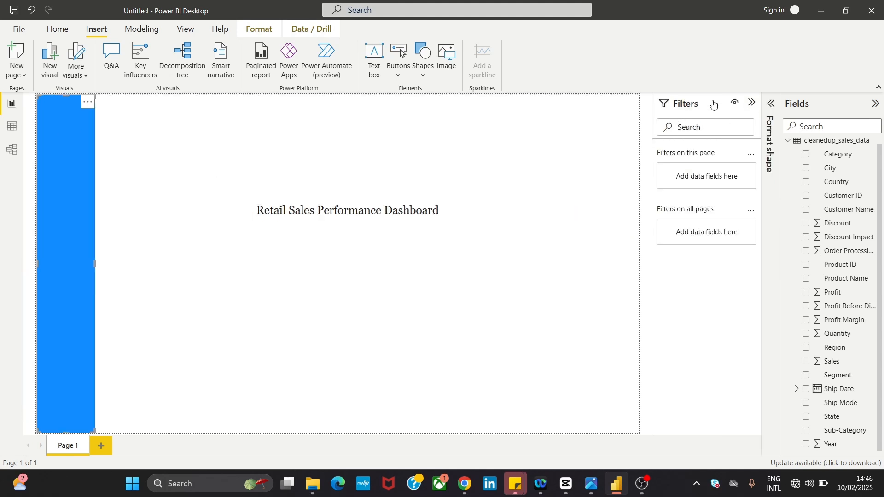
{"action": "left_click", "coordinate": [753, 104]}
{"action": "left_click", "coordinate": [753, 105]}
{"action": "left_click", "coordinate": [770, 104]}
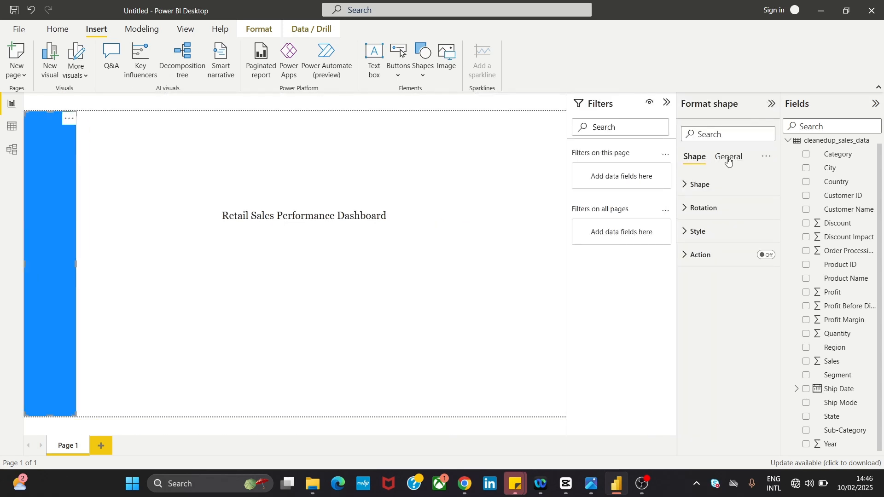
- Set the sidebar rectangle's fill color to white
{"action": "left_click", "coordinate": [707, 188]}
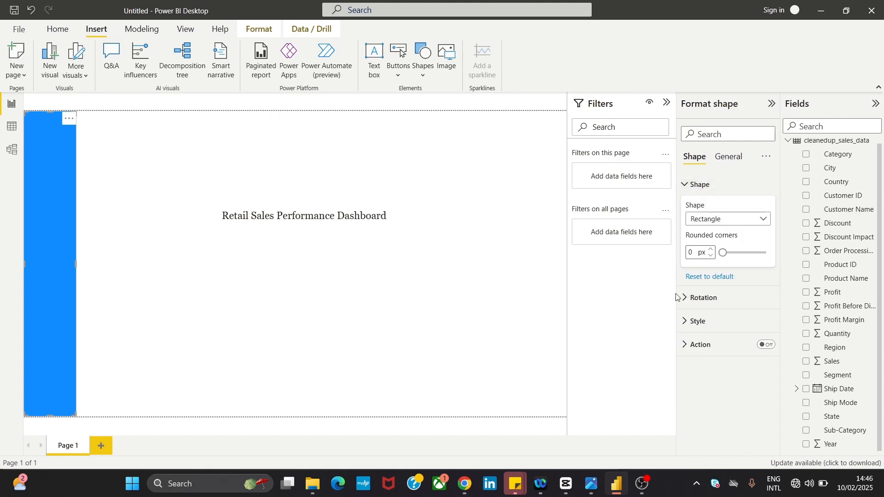
{"action": "left_click", "coordinate": [703, 322]}
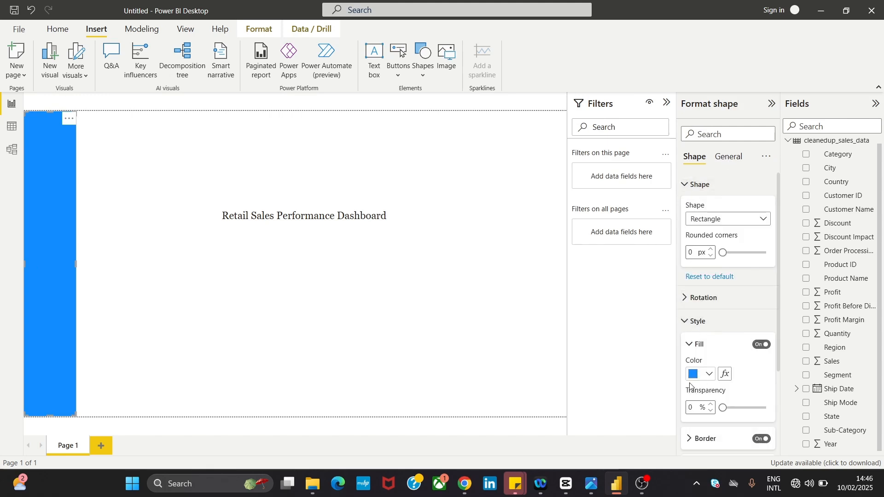
{"action": "left_click", "coordinate": [693, 376]}
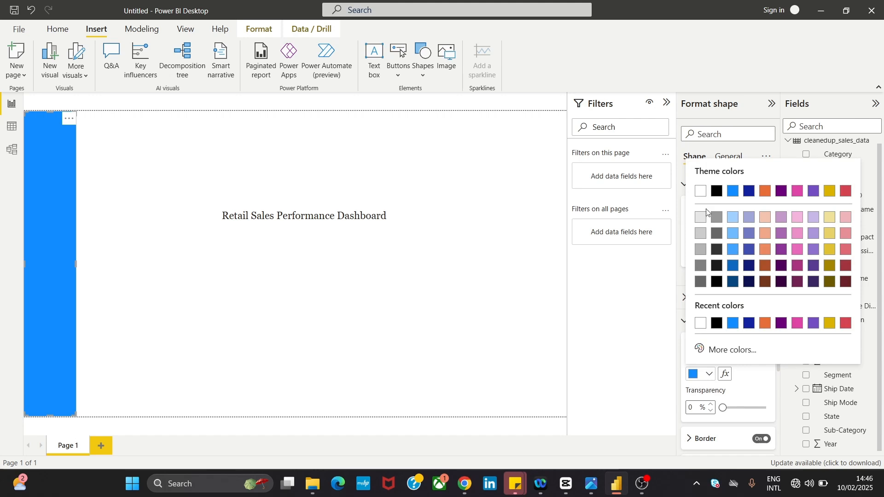
{"action": "left_click", "coordinate": [701, 191]}
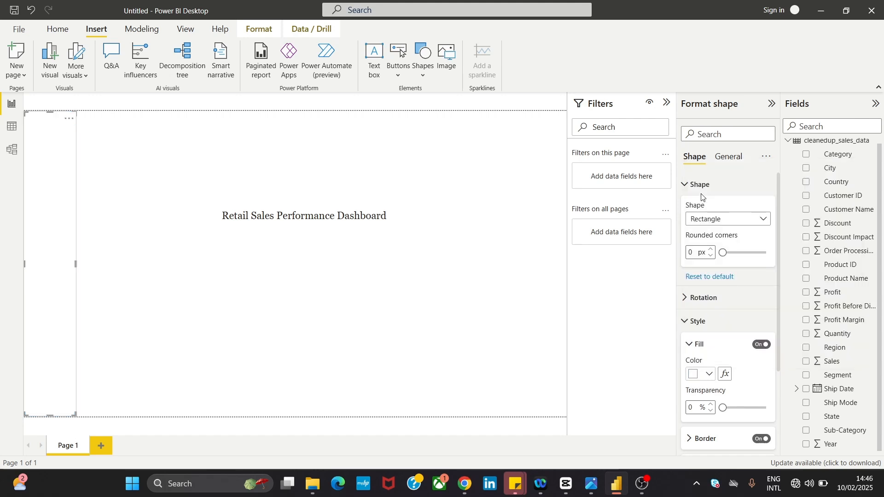
{"action": "left_click", "coordinate": [101, 216]}
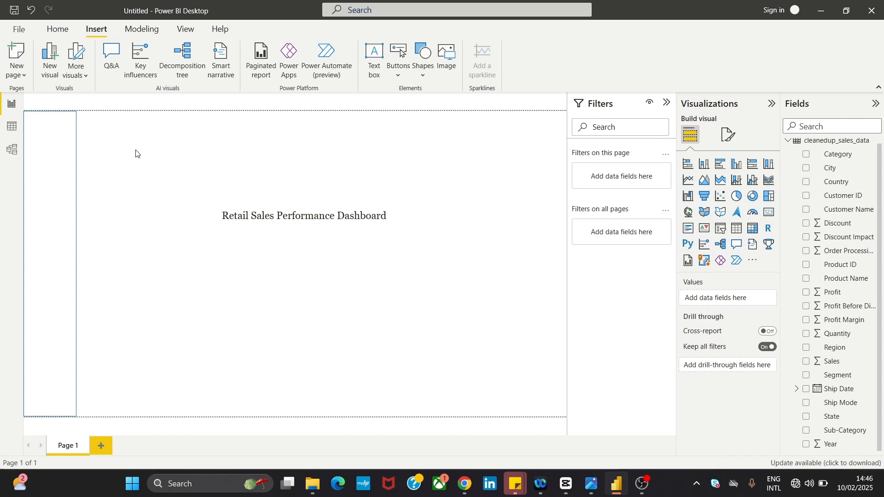
- Lower the sidebar rectangle's upper edge to leave a header-height gap at the top of the page
{"action": "left_click", "coordinate": [70, 139]}
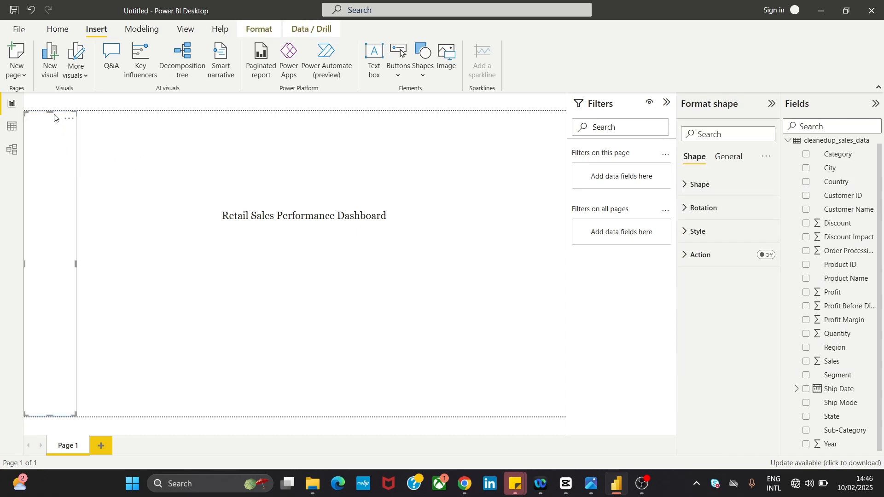
{"action": "left_click_drag", "start_coordinate": [46, 116], "coordinate": [51, 152]}
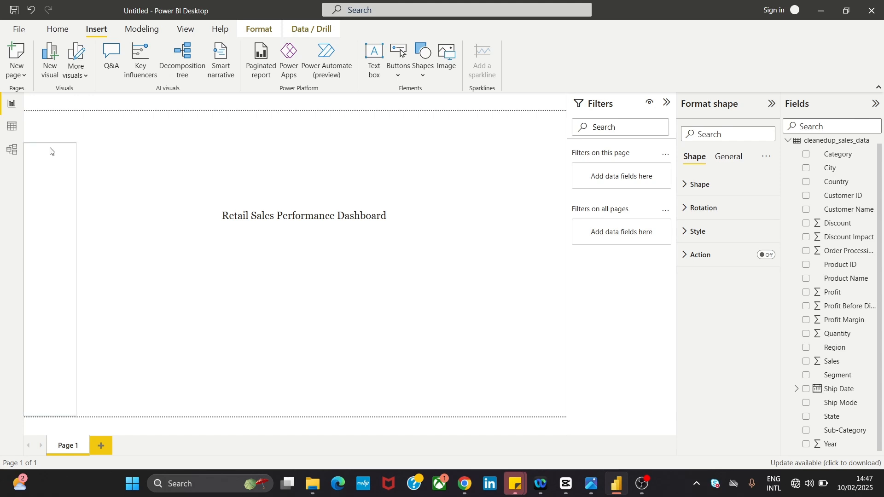
{"action": "left_click", "coordinate": [222, 158]}
- Insert a second rectangle and shape it into a thin horizontal header bar starting in the page's upper-left corner
{"action": "left_click", "coordinate": [423, 62]}
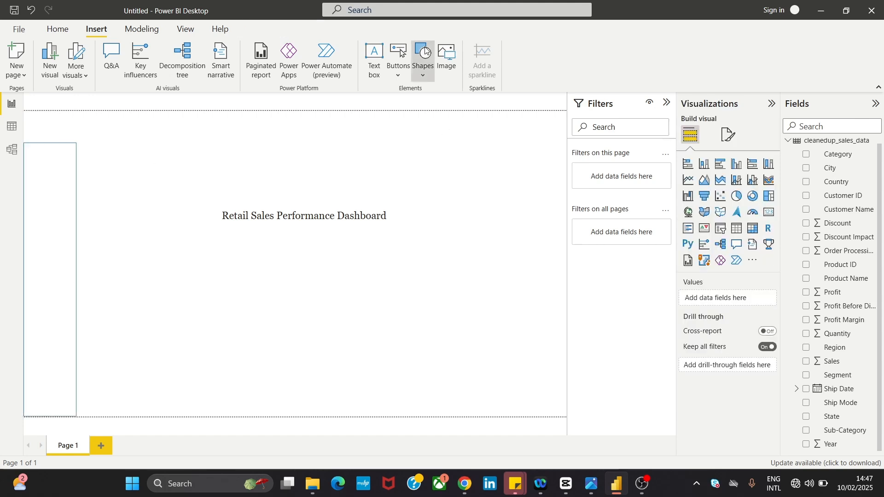
{"action": "left_click", "coordinate": [422, 115]}
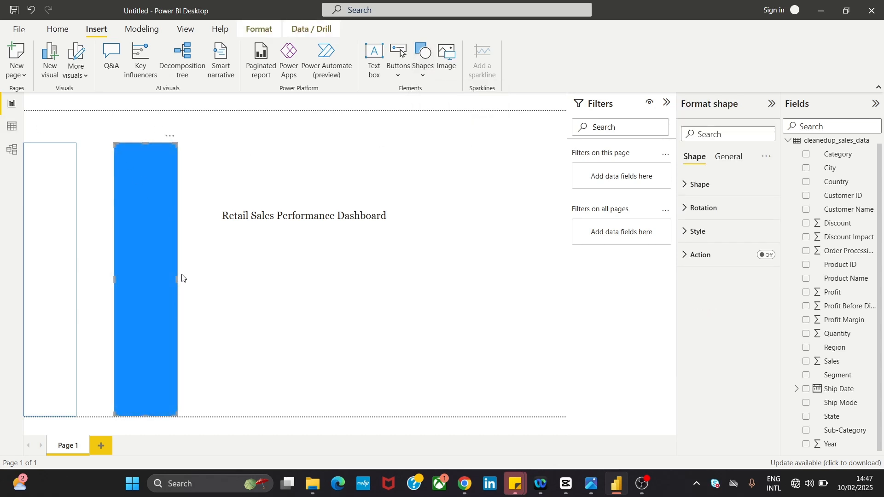
{"action": "left_click_drag", "start_coordinate": [177, 279], "coordinate": [452, 279]}
{"action": "left_click_drag", "start_coordinate": [286, 416], "coordinate": [244, 126]}
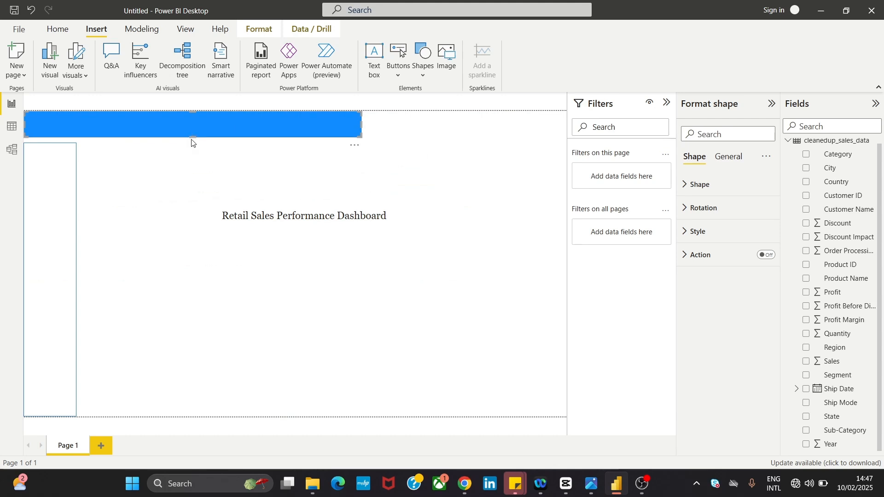
{"action": "left_click_drag", "start_coordinate": [192, 138], "coordinate": [197, 140]}
- Extend the white sidebar rectangle up to the page's top edge
{"action": "left_click", "coordinate": [38, 160]}
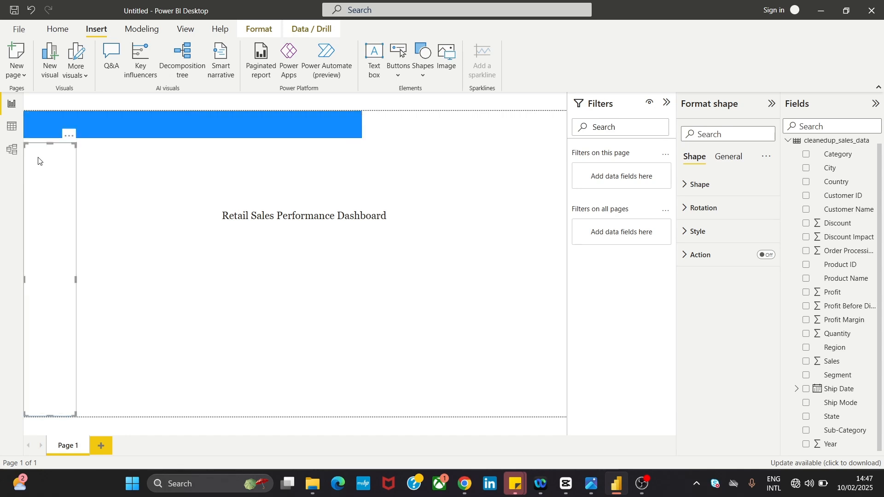
{"action": "left_click_drag", "start_coordinate": [46, 148], "coordinate": [59, 112]}
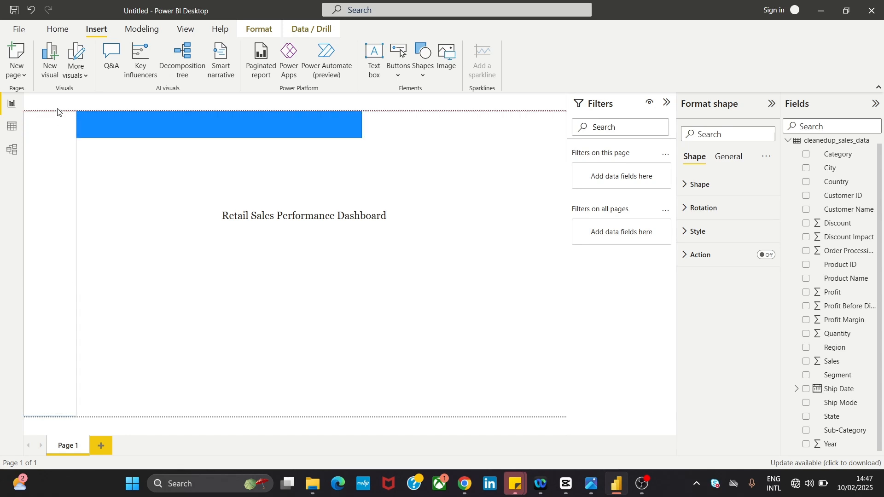
{"action": "left_click", "coordinate": [144, 134]}
{"action": "left_click", "coordinate": [201, 205]}
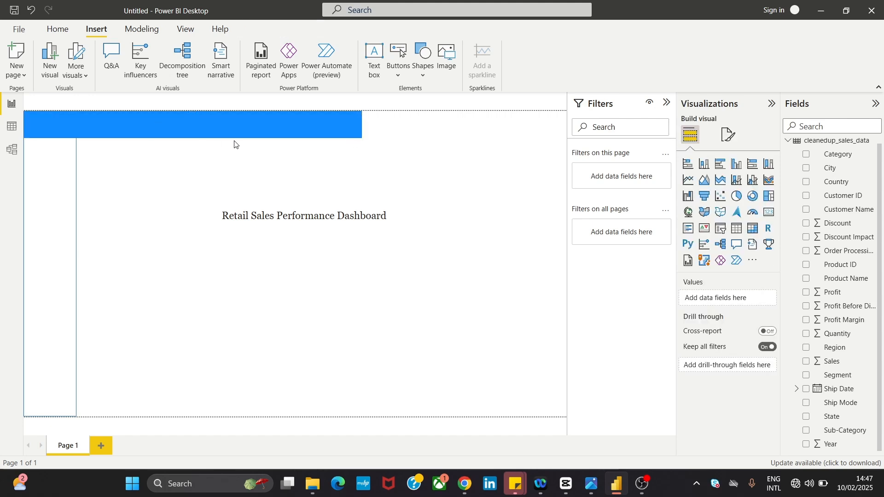
- Stretch the blue header rectangle to the page's right edge, and compare the layout with the reference dashboard image
{"action": "left_click", "coordinate": [338, 129]}
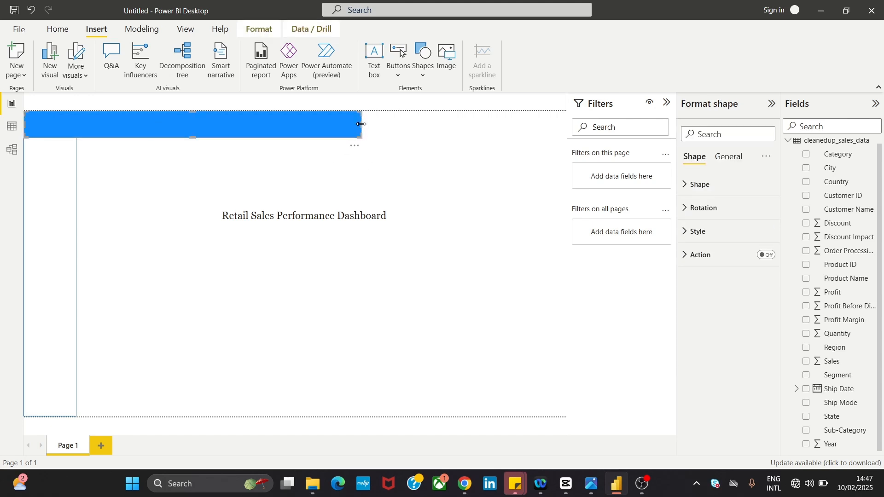
{"action": "left_click_drag", "start_coordinate": [362, 124], "coordinate": [578, 130]}
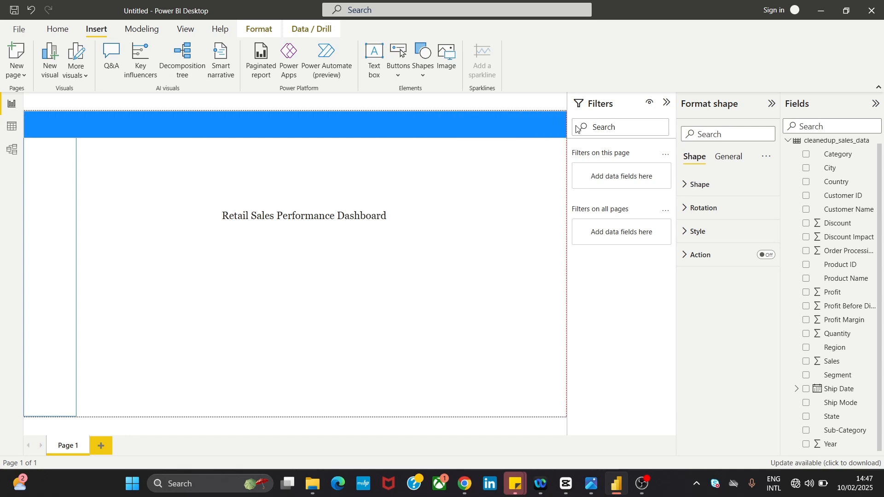
{"action": "left_click", "coordinate": [478, 218]}
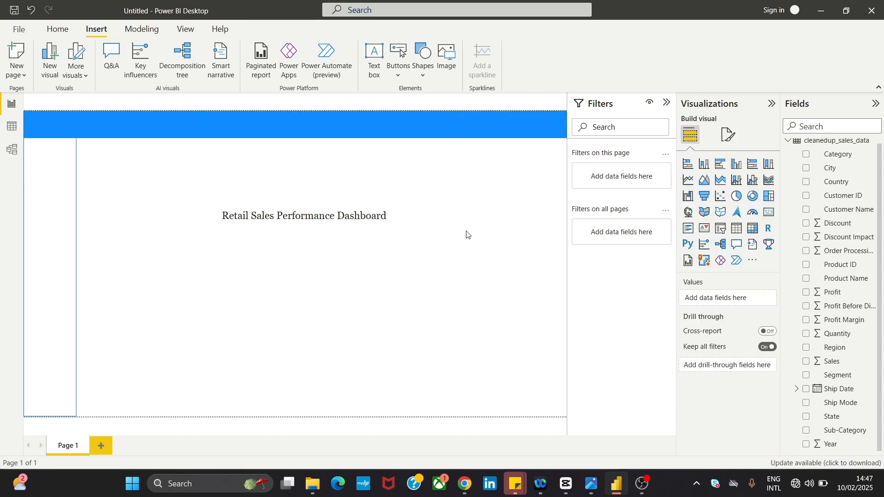
{"action": "mouse_move", "coordinate": [587, 478]}
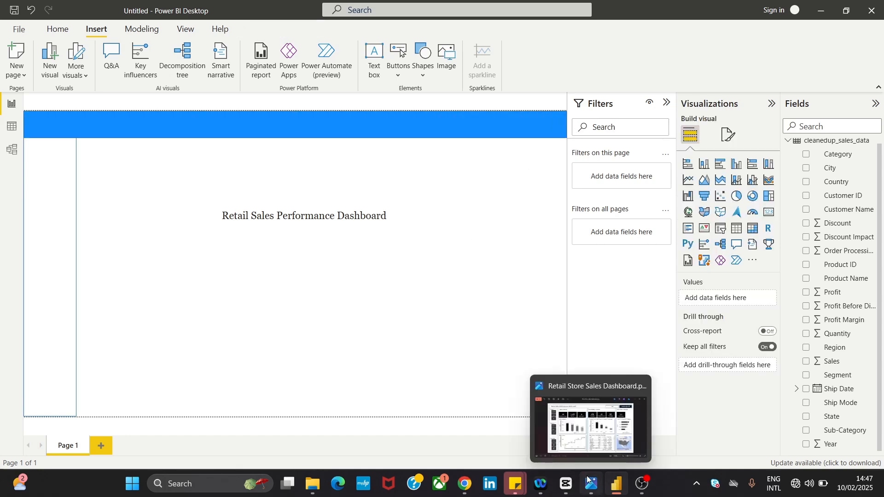
{"action": "left_click", "coordinate": [587, 482]}
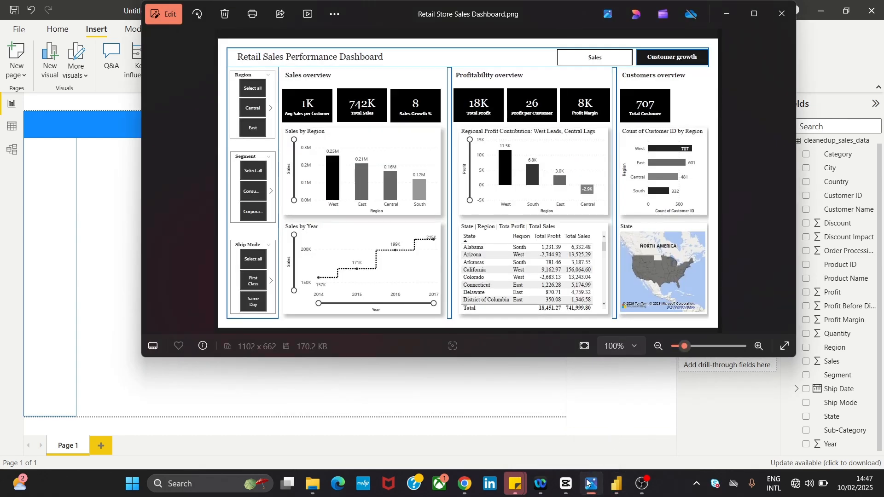
{"action": "left_click", "coordinate": [100, 245]}
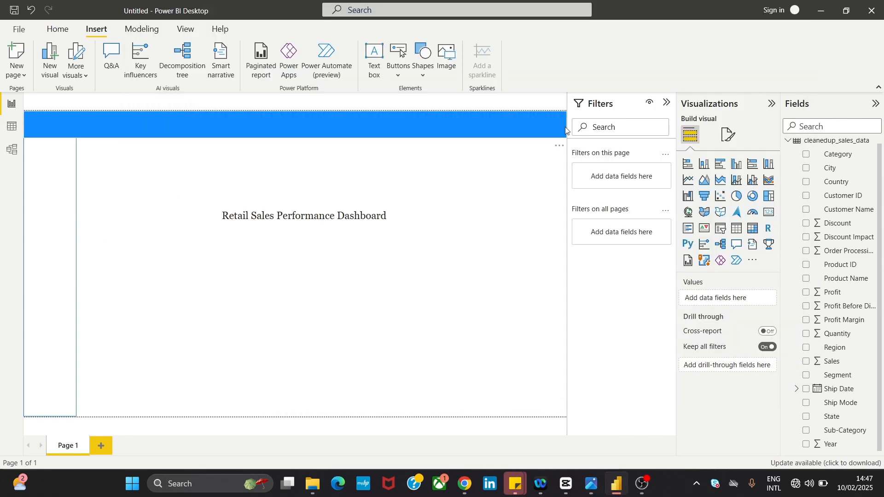
- Change the blue header rectangle's fill color to white
{"action": "left_click", "coordinate": [734, 138]}
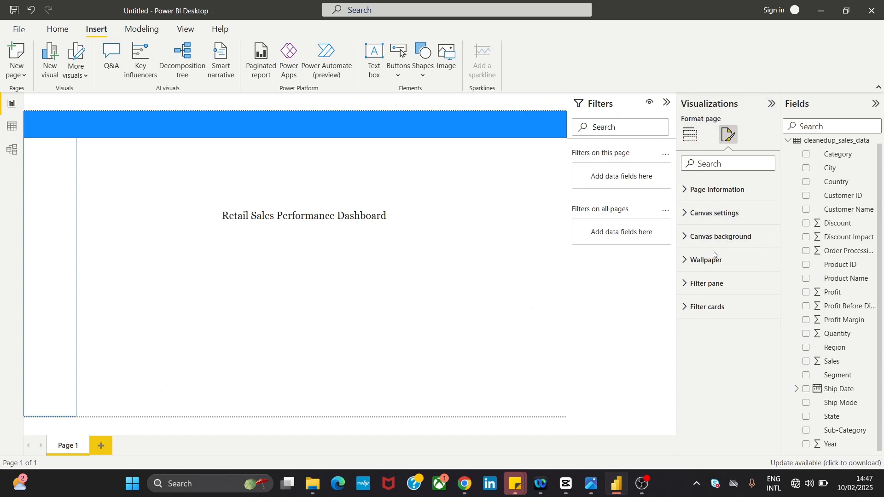
{"action": "left_click", "coordinate": [429, 305]}
{"action": "left_click", "coordinate": [397, 131]}
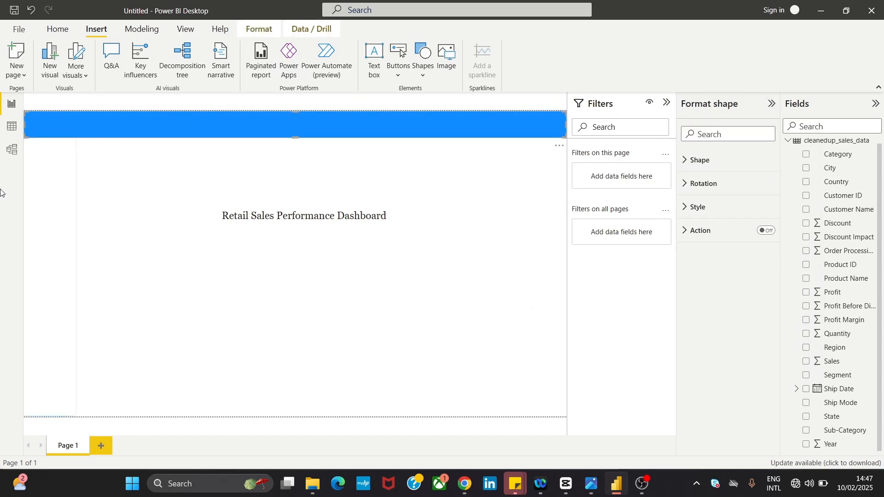
{"action": "left_click", "coordinate": [704, 186]}
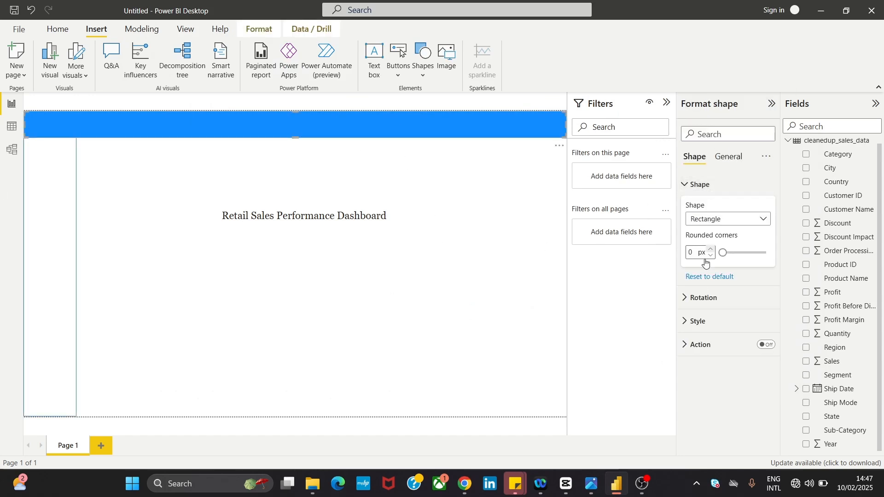
{"action": "left_click", "coordinate": [690, 324]}
{"action": "left_click", "coordinate": [700, 375]}
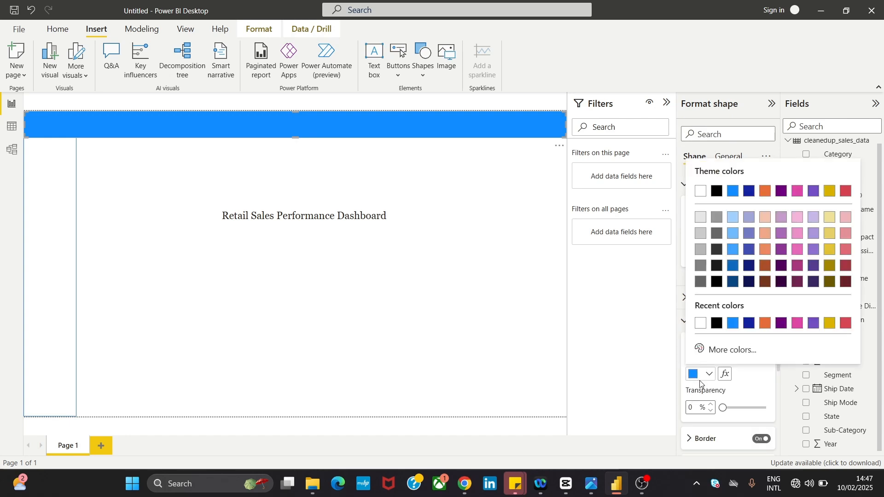
{"action": "left_click", "coordinate": [700, 193]}
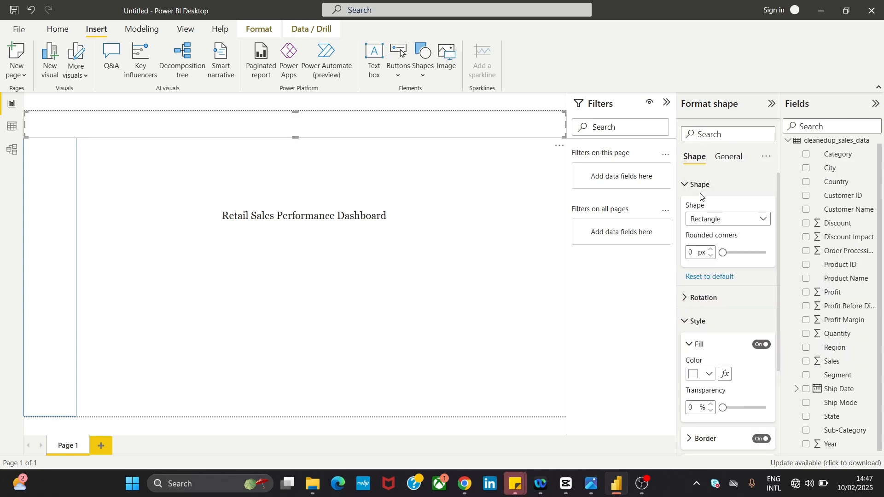
{"action": "left_click", "coordinate": [473, 190]}
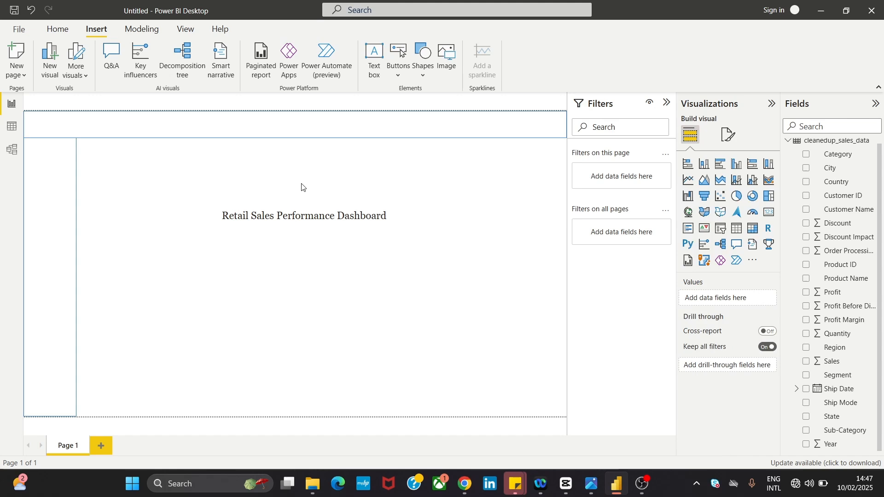
- Try to move the Retail Sales Performance Dashboard title onto the header rectangle, and undo the move
{"action": "left_click", "coordinate": [310, 216]}
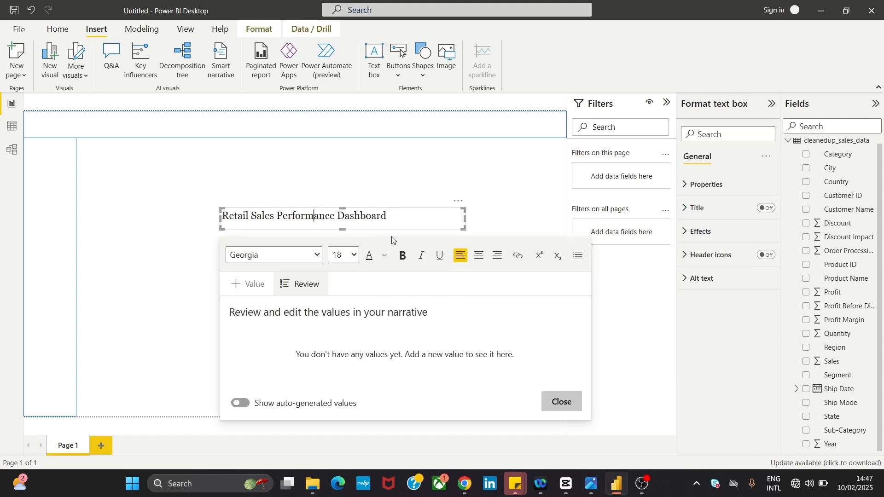
{"action": "left_click_drag", "start_coordinate": [410, 233], "coordinate": [225, 135]}
{"action": "left_click", "coordinate": [452, 203]}
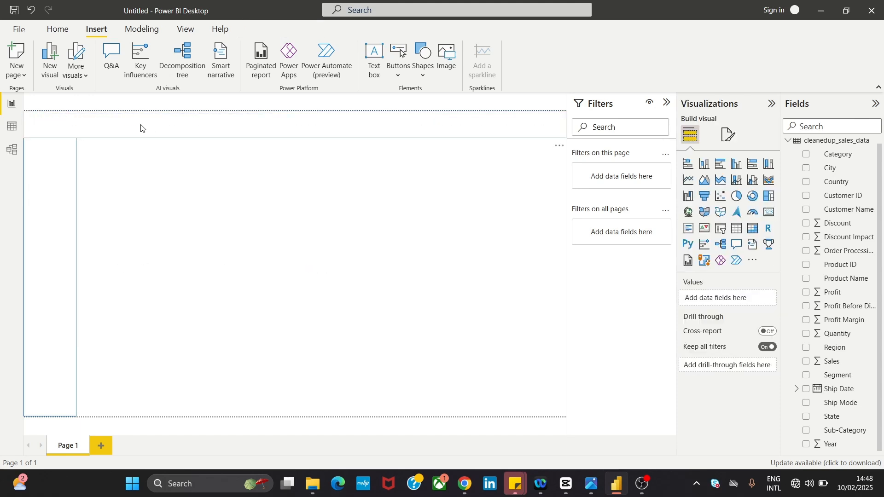
{"action": "left_click", "coordinate": [161, 129]}
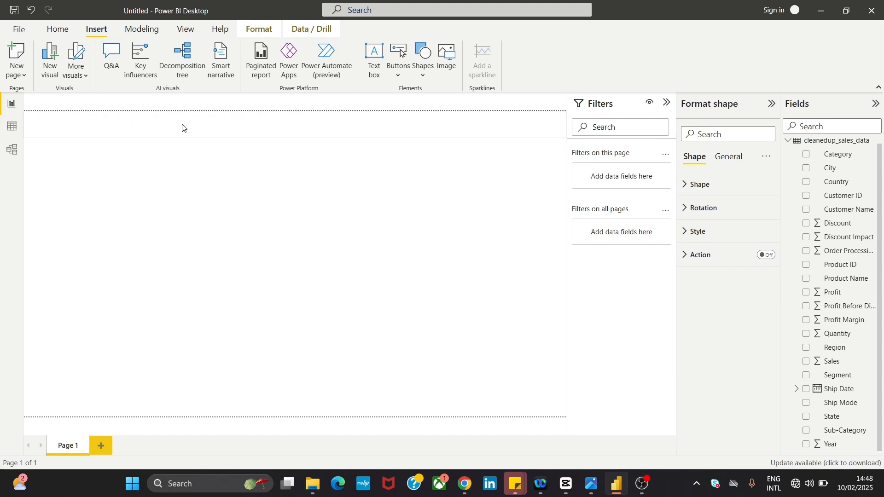
{"action": "key", "text": "ctrl+z"}
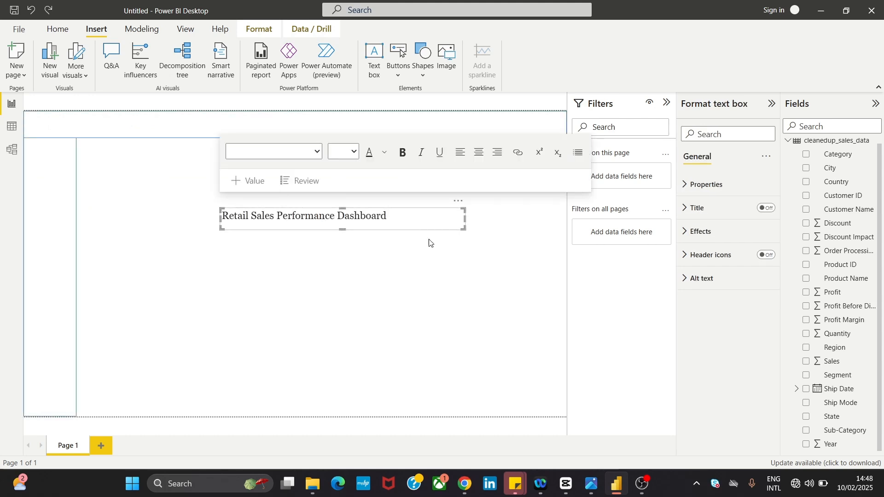
- Move the title text box up onto the header rectangle and bring it to the front
{"action": "left_click", "coordinate": [371, 266]}
{"action": "left_click", "coordinate": [381, 218]}
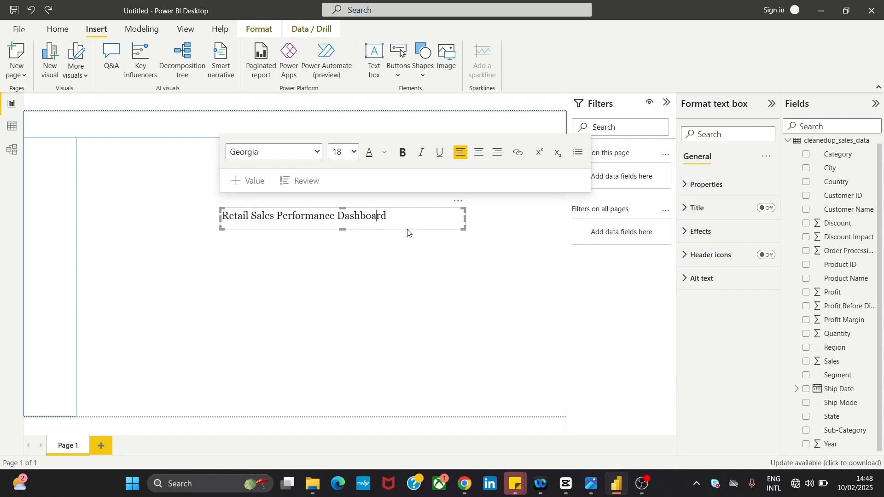
{"action": "left_click_drag", "start_coordinate": [408, 233], "coordinate": [337, 150]}
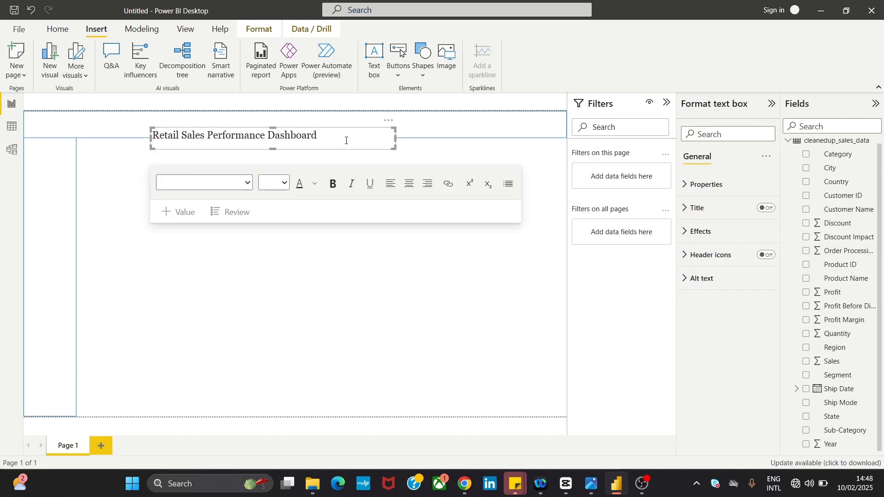
{"action": "right_click", "coordinate": [346, 141]}
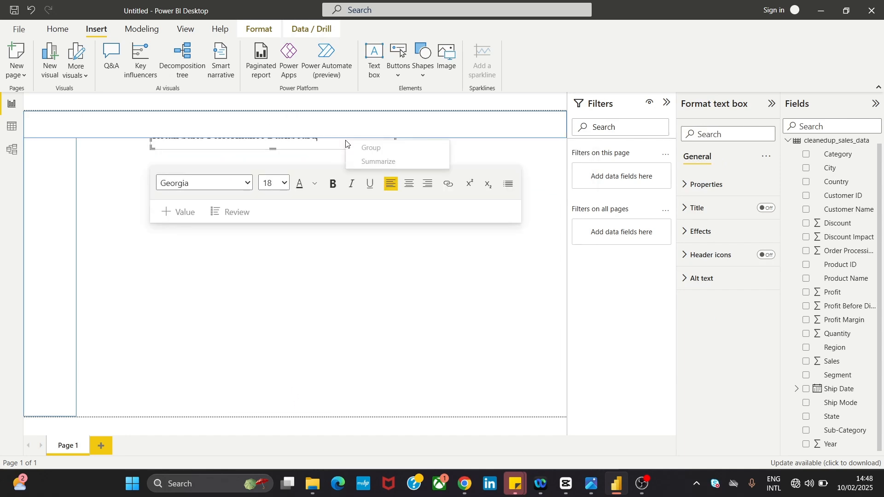
{"action": "left_click", "coordinate": [326, 144]}
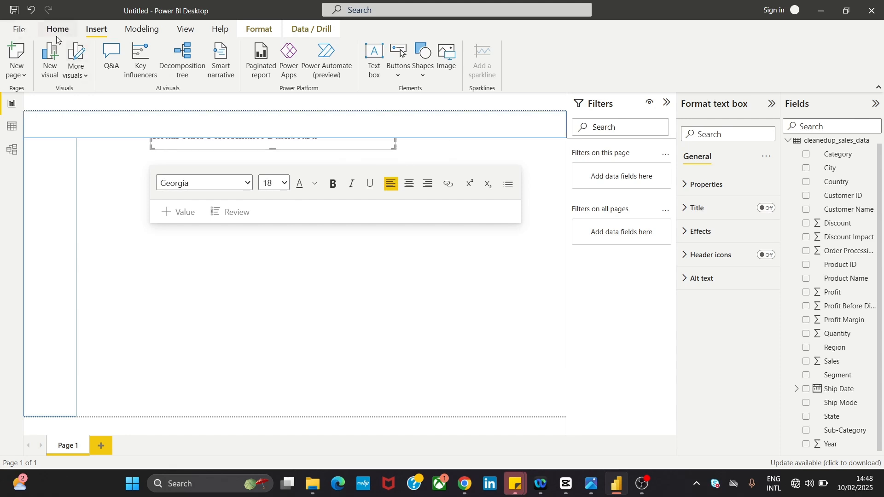
{"action": "left_click", "coordinate": [262, 31]}
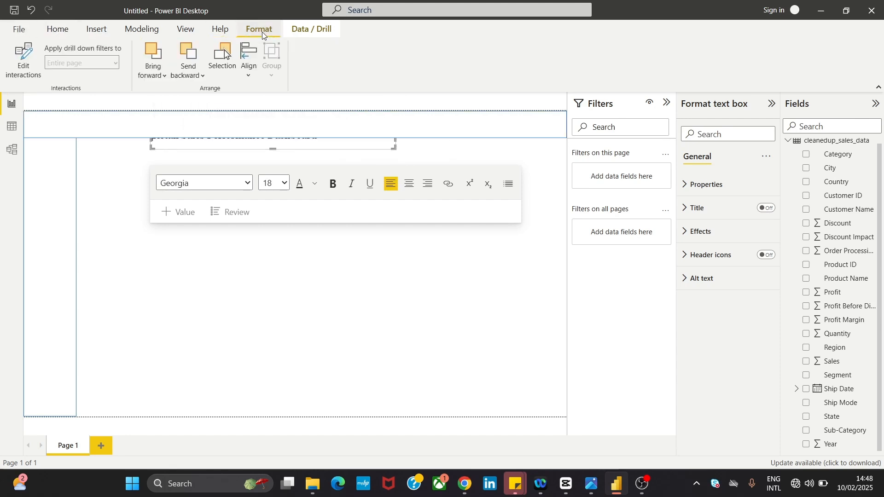
{"action": "left_click", "coordinate": [165, 63]}
{"action": "left_click", "coordinate": [183, 114]}
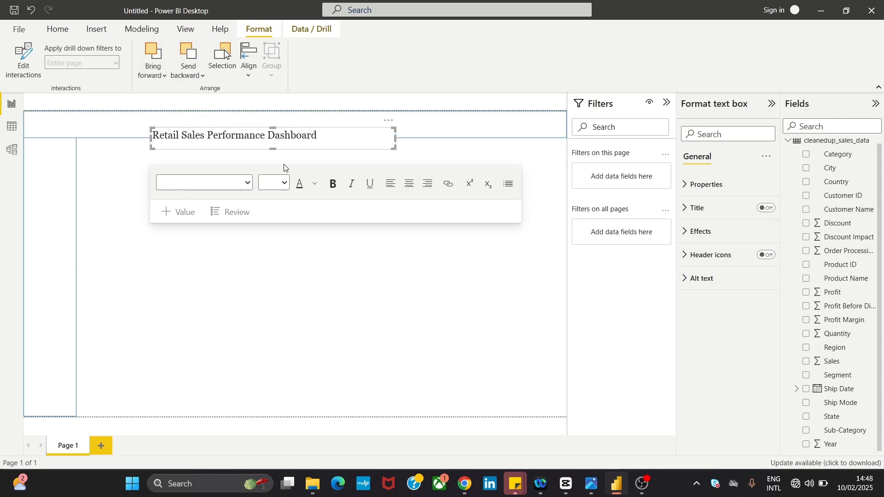
{"action": "left_click", "coordinate": [162, 257]}
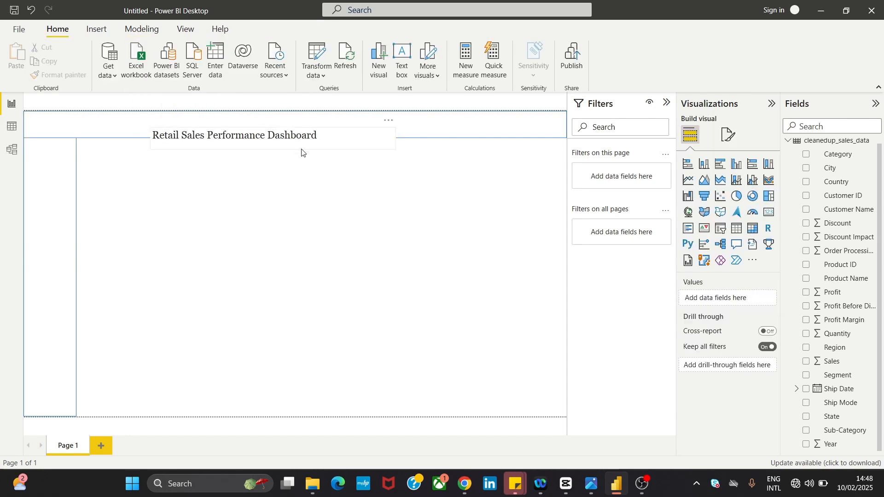
- Shift the title text box to the left end of the header rectangle and fit it within the header's height
{"action": "left_click", "coordinate": [319, 143]}
{"action": "left_click_drag", "start_coordinate": [324, 152], "coordinate": [217, 140]}
{"action": "left_click", "coordinate": [167, 283]}
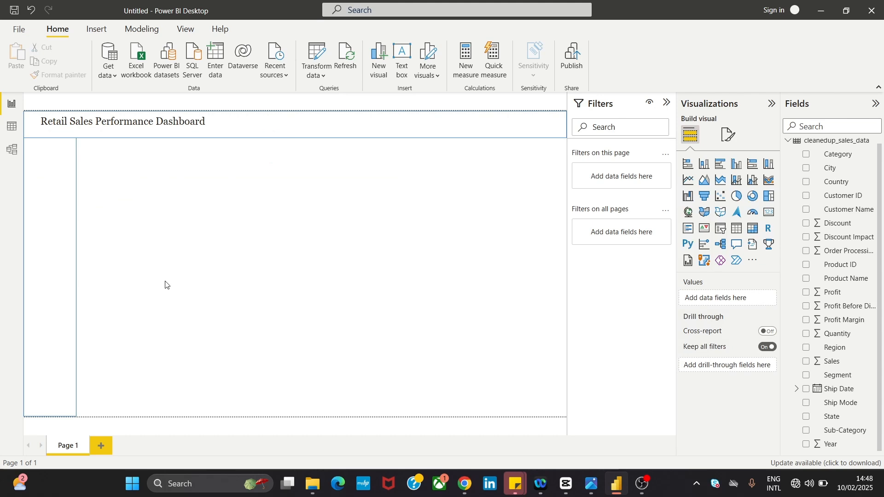
{"action": "left_click", "coordinate": [199, 125]}
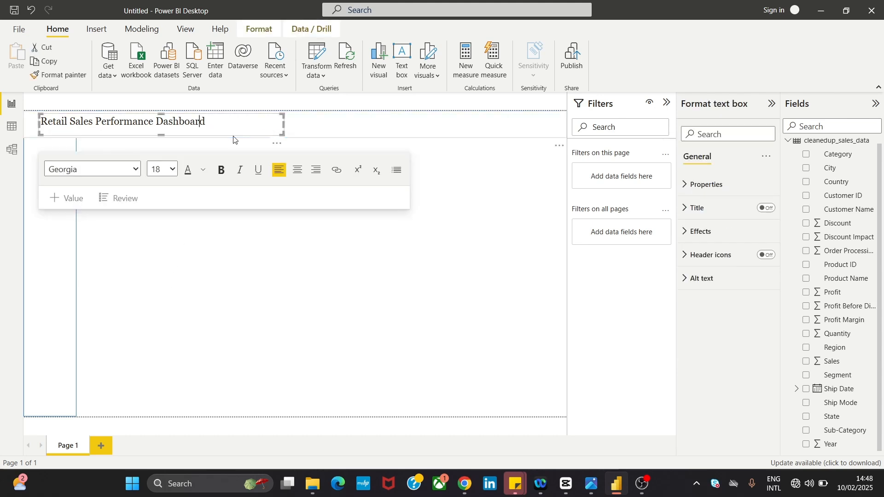
{"action": "left_click_drag", "start_coordinate": [233, 138], "coordinate": [240, 139]}
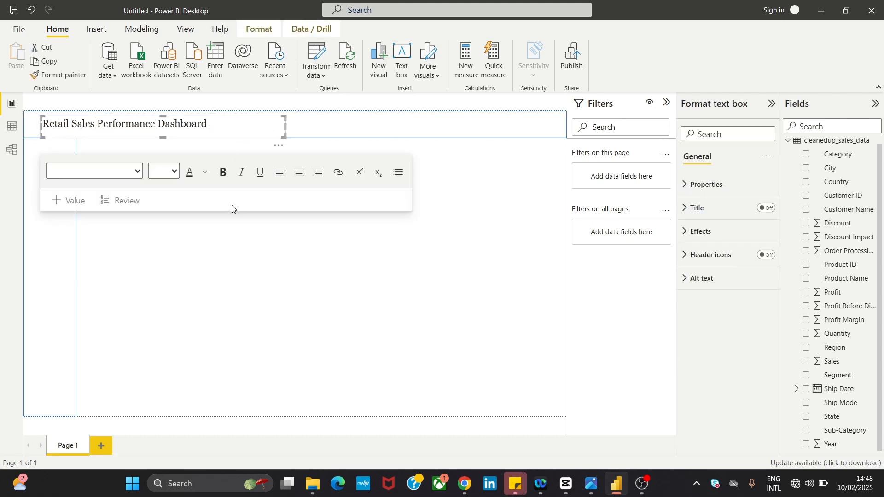
{"action": "left_click", "coordinate": [178, 291]}
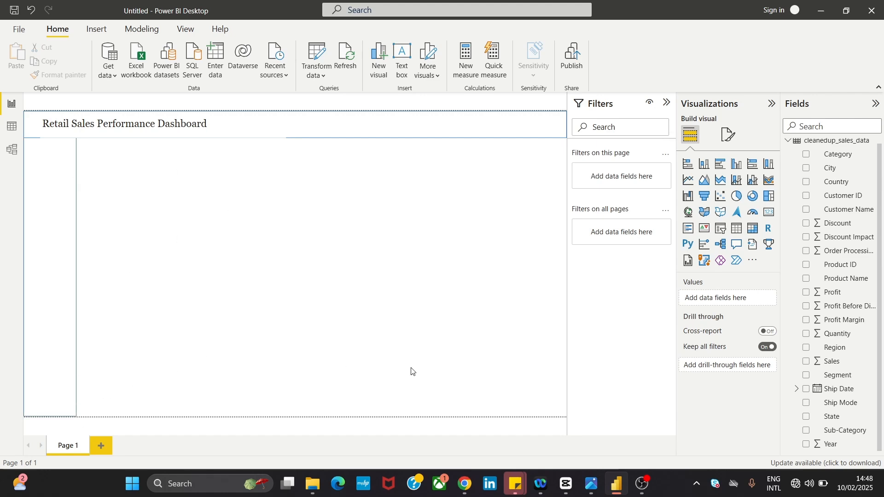
- Check the Retail Store Sales Dashboard reference image and narrow the sidebar rectangle by roughly a third from its right edge
{"action": "left_click", "coordinate": [591, 484]}
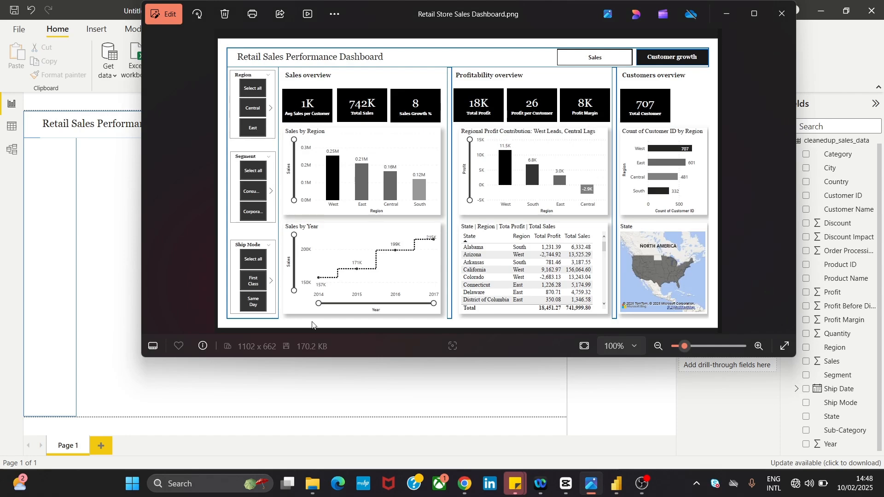
{"action": "left_click", "coordinate": [106, 272]}
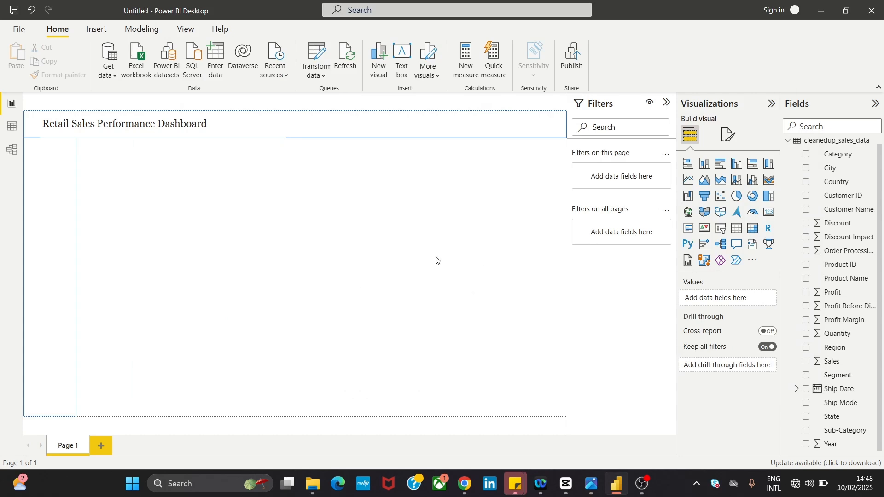
{"action": "left_click", "coordinate": [74, 249]}
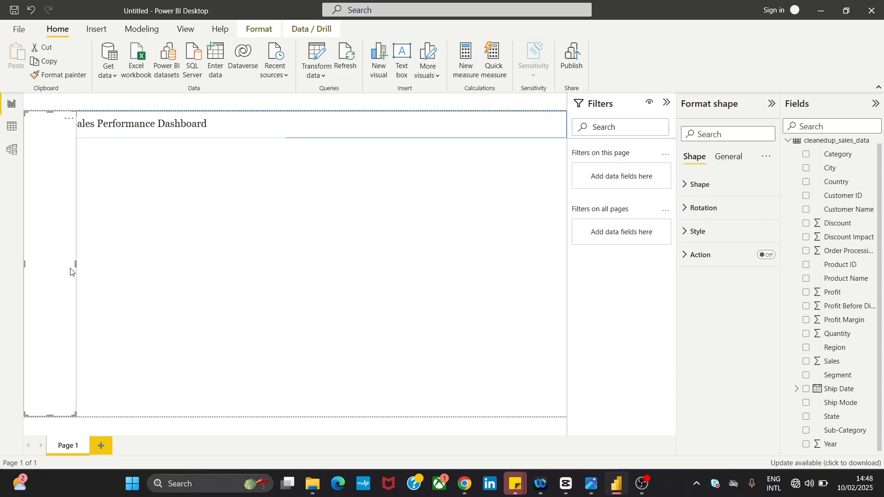
{"action": "left_click_drag", "start_coordinate": [77, 265], "coordinate": [57, 266]}
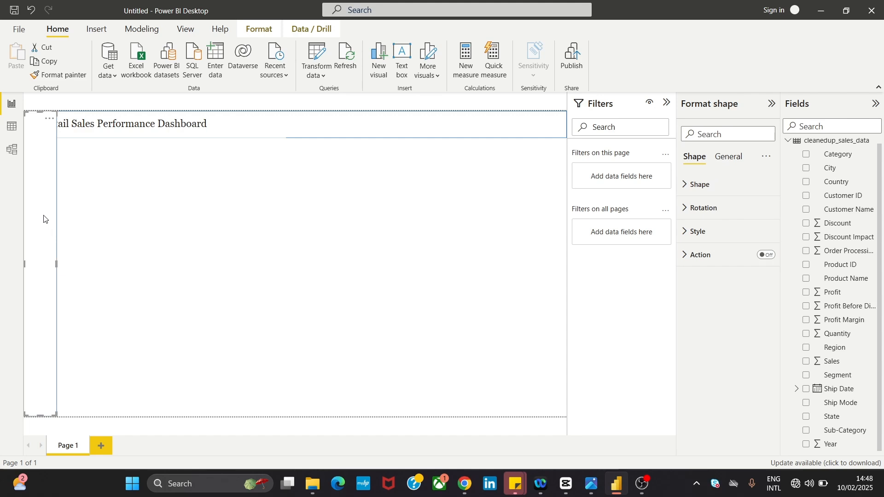
{"action": "left_click", "coordinate": [82, 225]}
{"action": "left_click", "coordinate": [39, 251]}
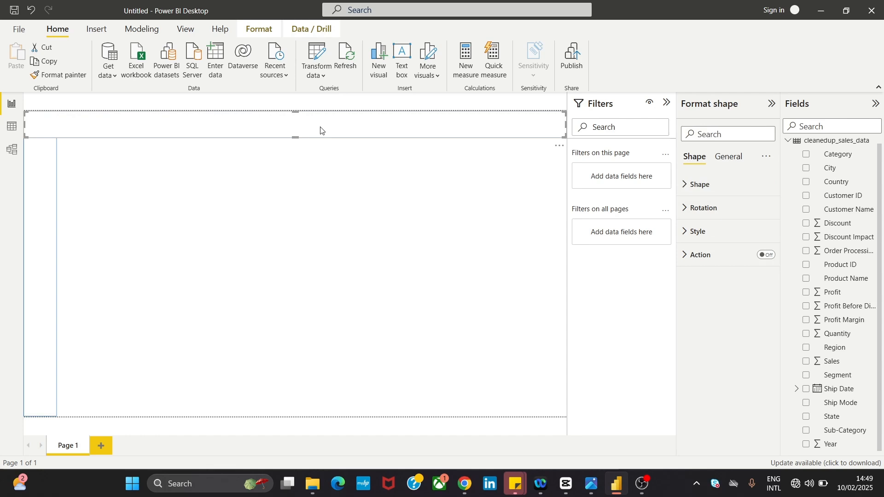
- Try to bring the header rectangle to the front of the page, and undo the change
{"action": "type", "text": "Retail Sales Performance Dashboard"}
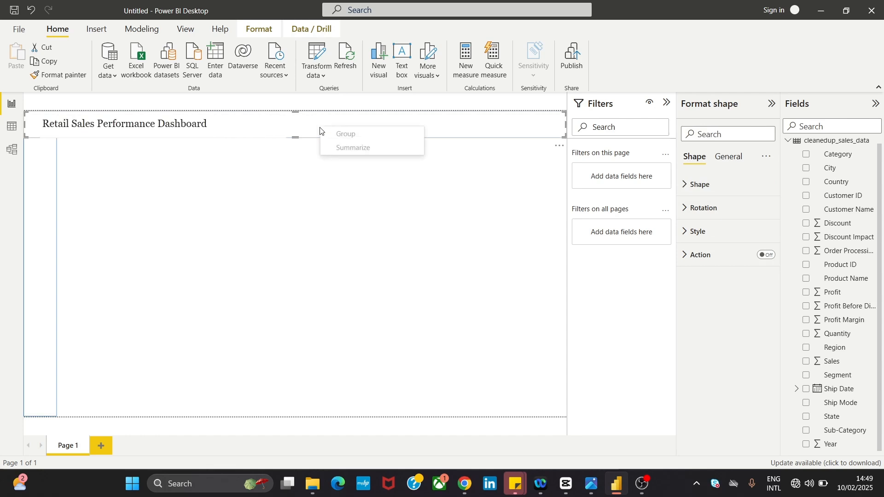
{"action": "left_click", "coordinate": [260, 32]}
{"action": "left_click", "coordinate": [156, 71]}
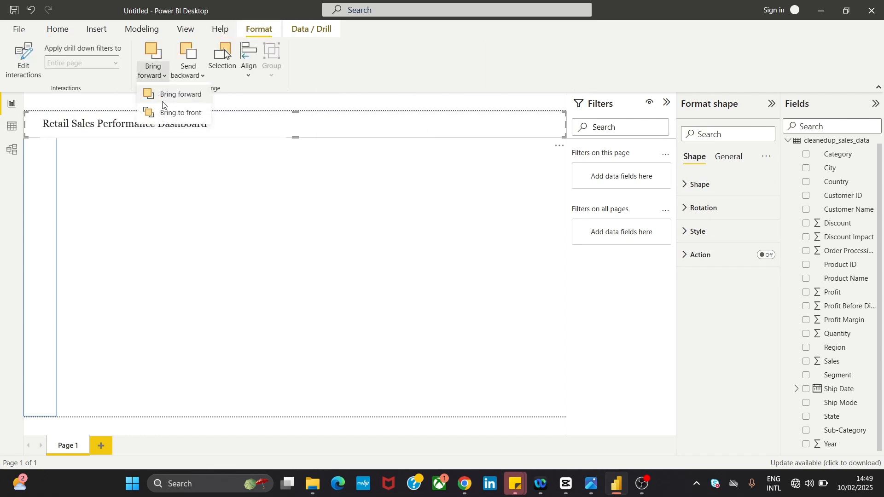
{"action": "left_click", "coordinate": [166, 114]}
{"action": "left_click", "coordinate": [153, 221]}
{"action": "left_click", "coordinate": [152, 131]}
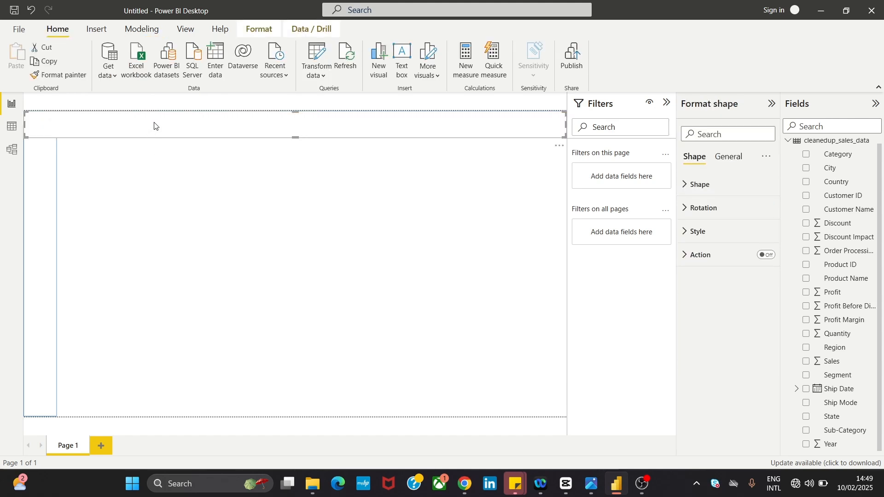
{"action": "left_click", "coordinate": [156, 127]}
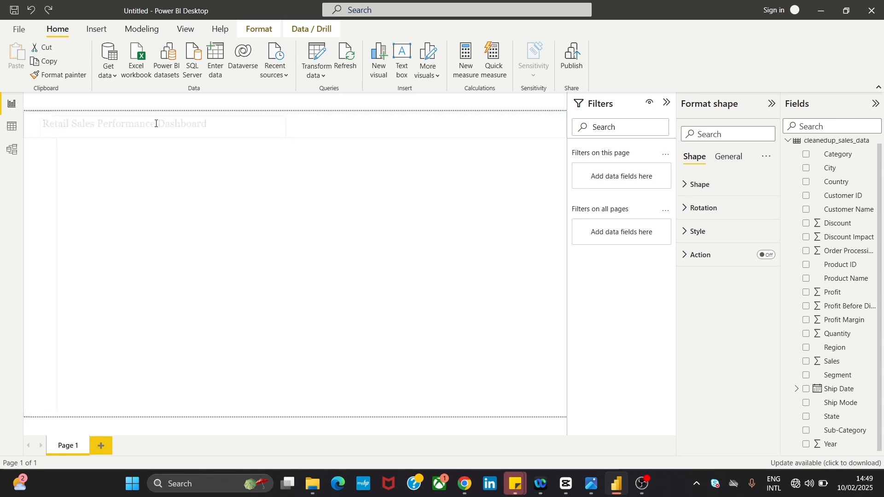
{"action": "key", "text": "ctrl+z"}
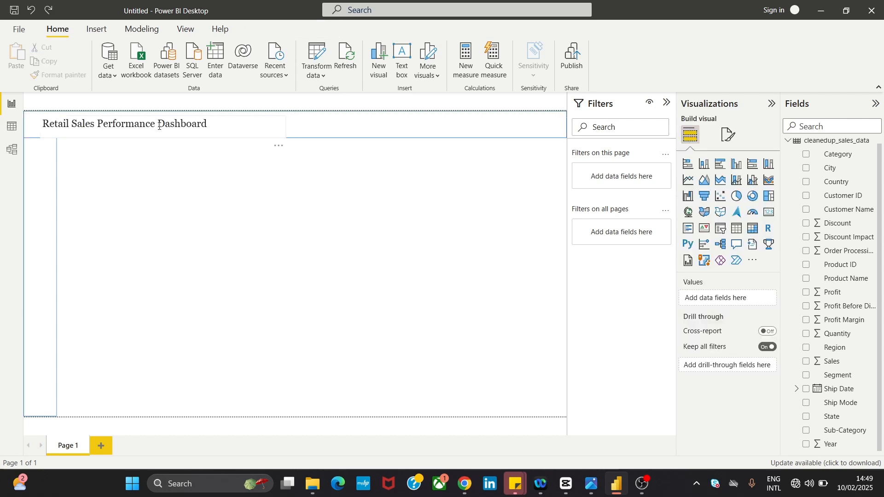
- Move the title text box down into the empty page area and bring the header rectangle to the front
{"action": "left_click", "coordinate": [157, 124]}
{"action": "left_click_drag", "start_coordinate": [174, 141], "coordinate": [206, 263]}
{"action": "left_click", "coordinate": [148, 127]}
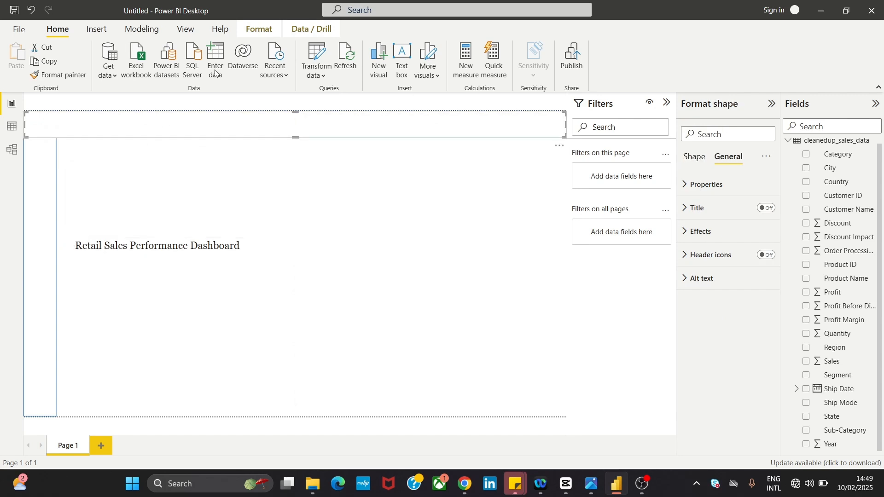
{"action": "left_click", "coordinate": [260, 33]}
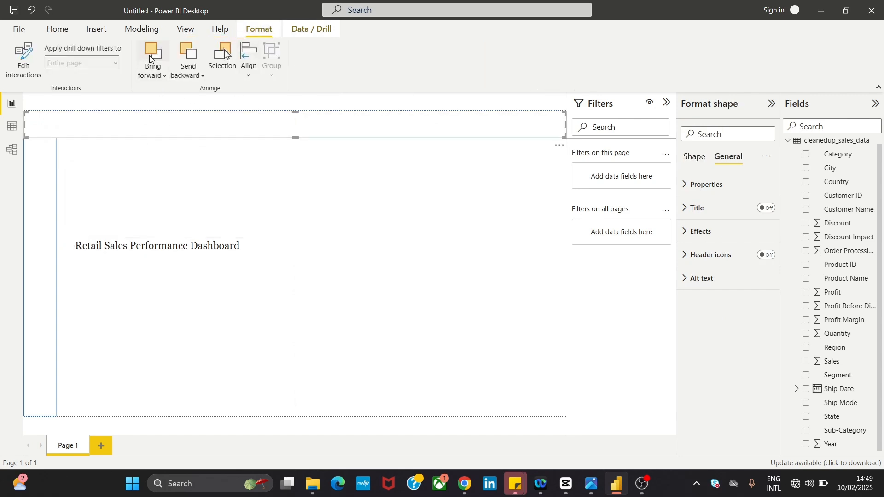
{"action": "left_click", "coordinate": [164, 76]}
{"action": "left_click", "coordinate": [174, 113]}
{"action": "left_click", "coordinate": [295, 211]}
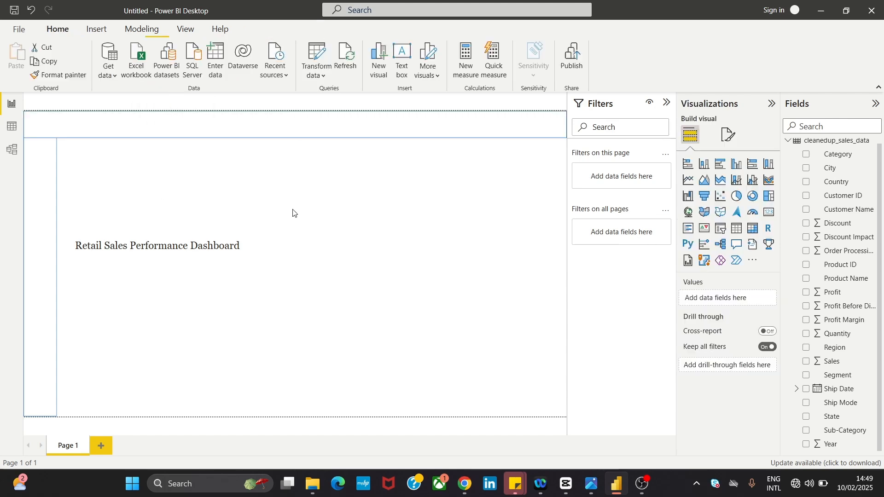
- Try to place the title text box back on the header rectangle, delete the text box, and select the header
{"action": "left_click", "coordinate": [206, 251]}
{"action": "left_click_drag", "start_coordinate": [234, 254], "coordinate": [228, 141]}
{"action": "left_click", "coordinate": [235, 283]}
{"action": "left_click", "coordinate": [240, 262]}
{"action": "key", "text": "Delete"}
{"action": "left_click", "coordinate": [173, 130]}
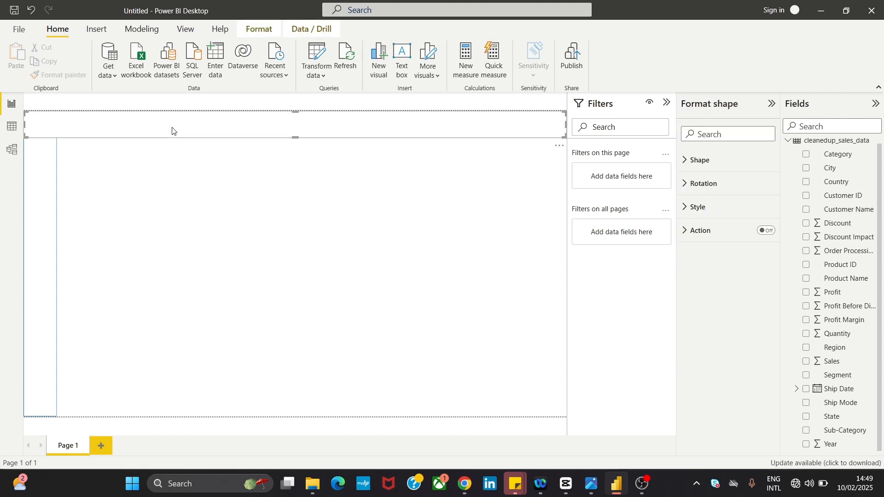
- Restore the deleted title text box, bring it in front of the header rectangle, and place it near the header's left end
{"action": "key", "text": "ctrl+z"}
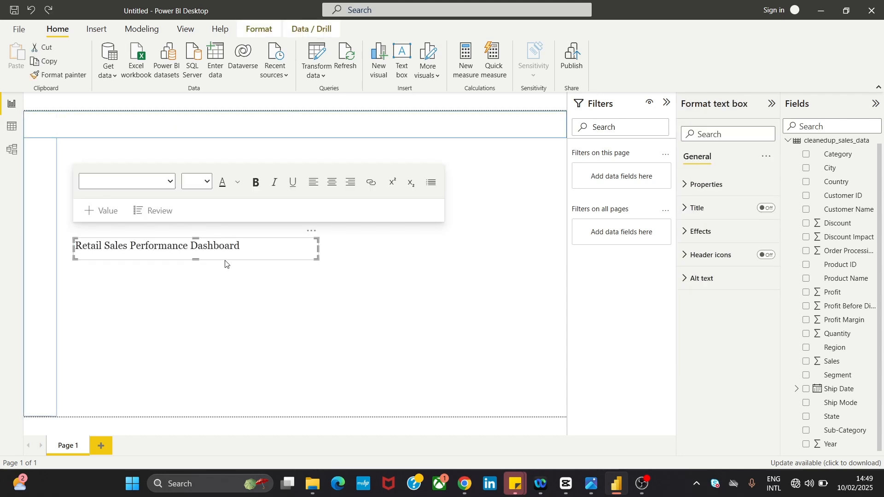
{"action": "left_click_drag", "start_coordinate": [225, 264], "coordinate": [227, 152]}
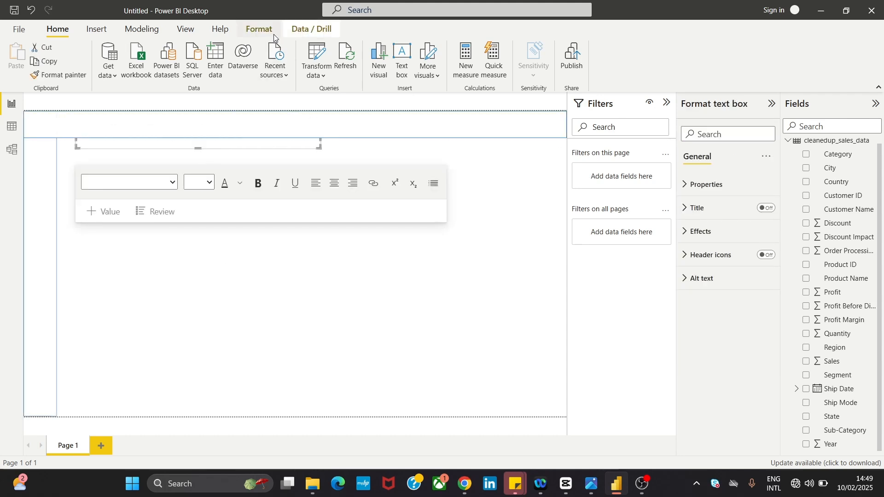
{"action": "left_click", "coordinate": [258, 29]}
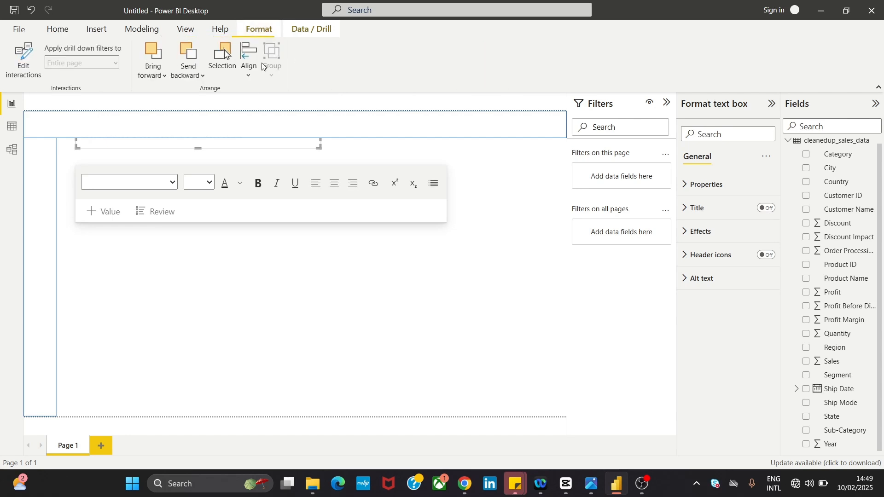
{"action": "left_click", "coordinate": [152, 64]}
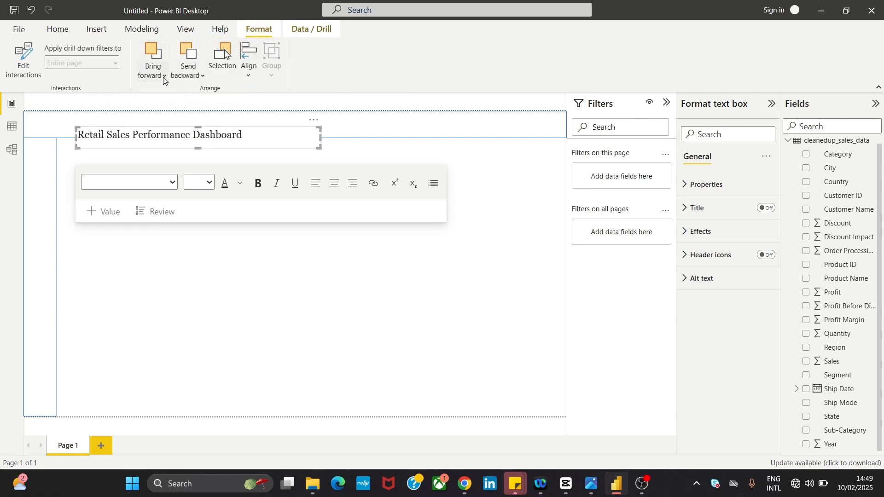
{"action": "left_click", "coordinate": [164, 76]}
{"action": "left_click", "coordinate": [179, 110]}
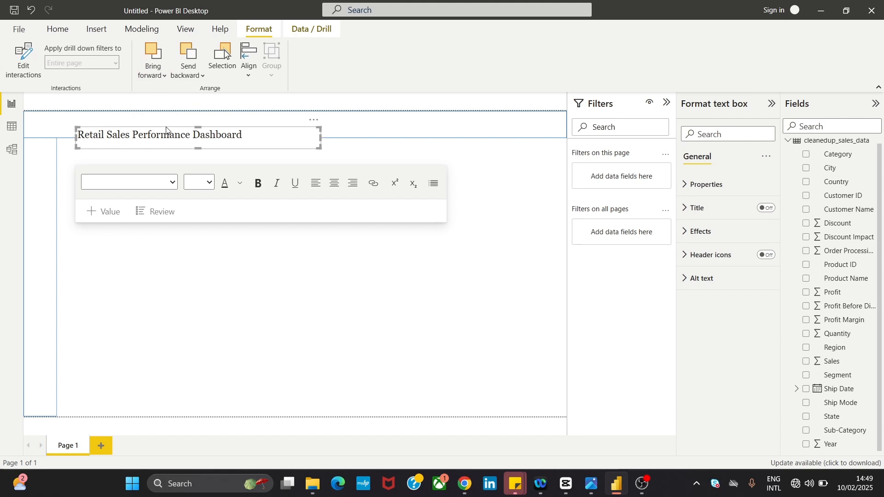
{"action": "left_click_drag", "start_coordinate": [166, 130], "coordinate": [148, 119]}
{"action": "left_click", "coordinate": [193, 316]}
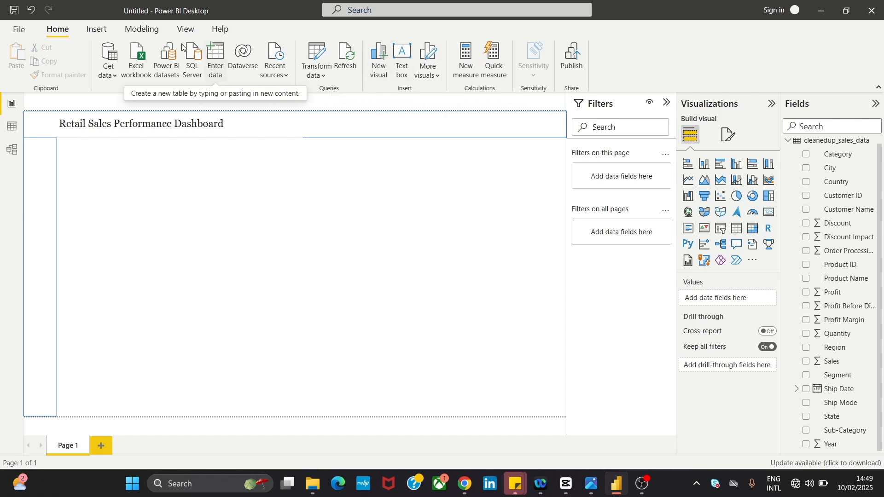
- Insert a rectangle below the header and, following the reference image, narrow it into a thin vertical divider left of the page centre
{"action": "left_click", "coordinate": [97, 29]}
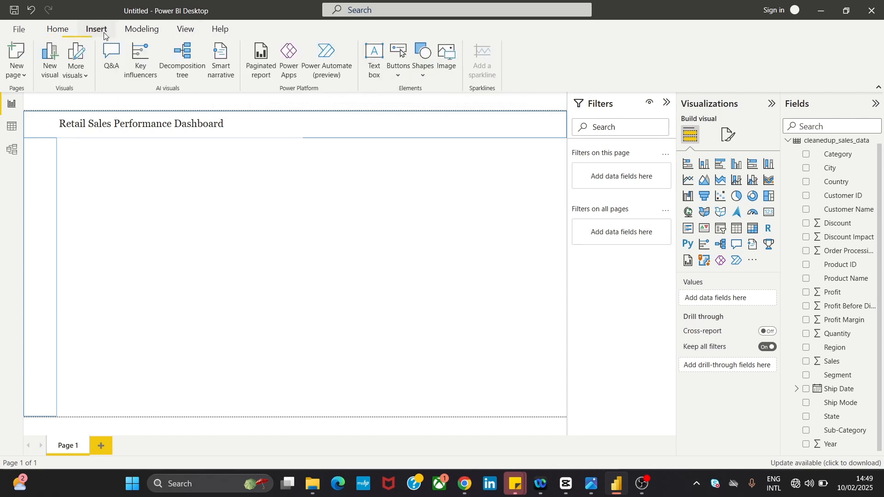
{"action": "left_click", "coordinate": [422, 60]}
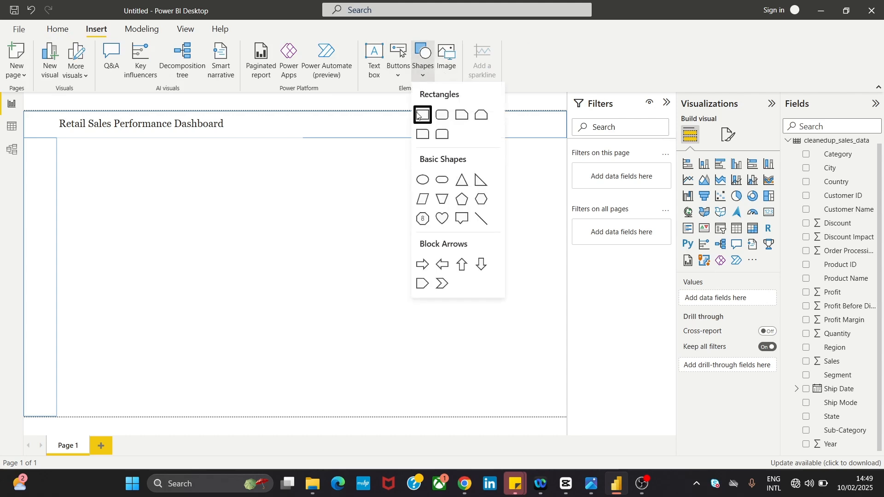
{"action": "left_click", "coordinate": [423, 114]}
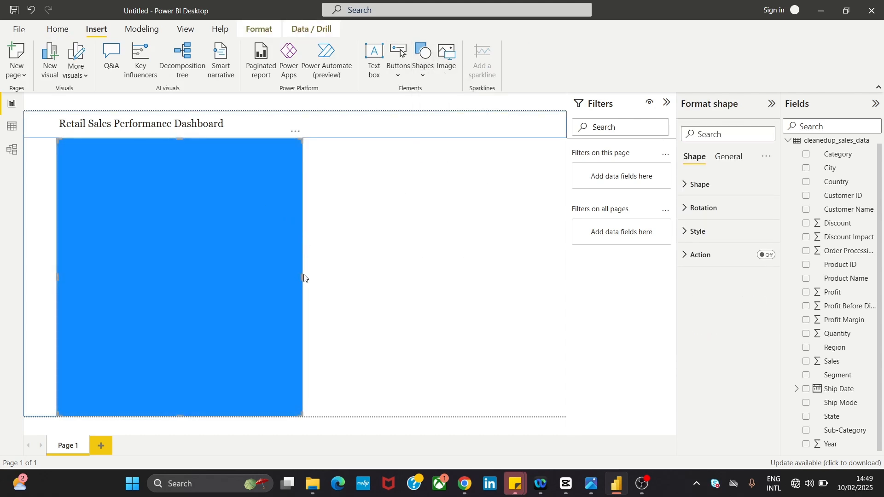
{"action": "left_click", "coordinate": [303, 283]}
{"action": "left_click", "coordinate": [287, 282]}
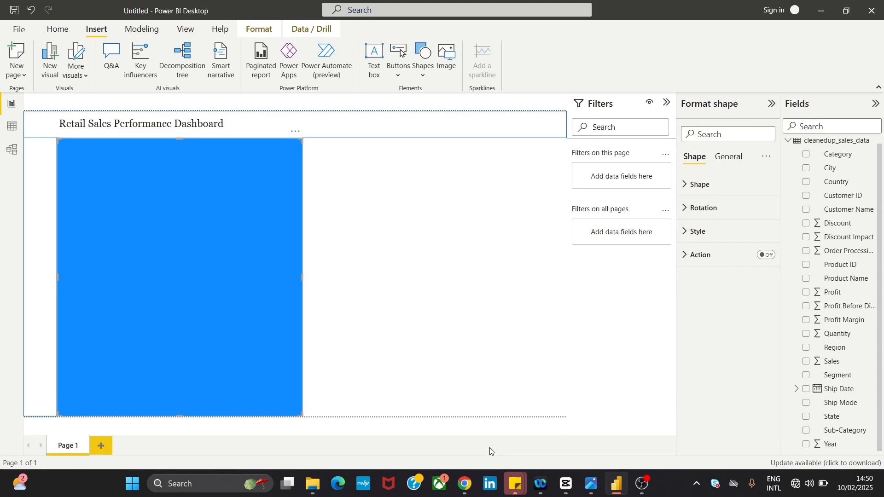
{"action": "left_click", "coordinate": [590, 481]}
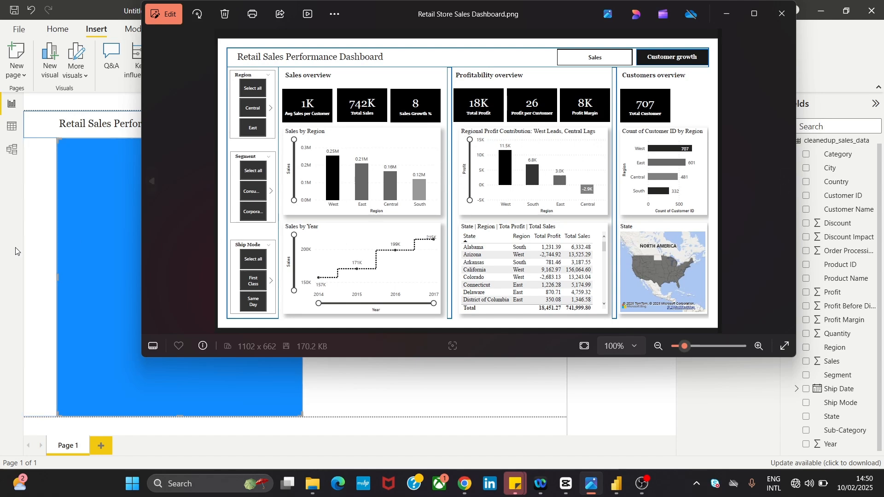
{"action": "left_click", "coordinate": [66, 244]}
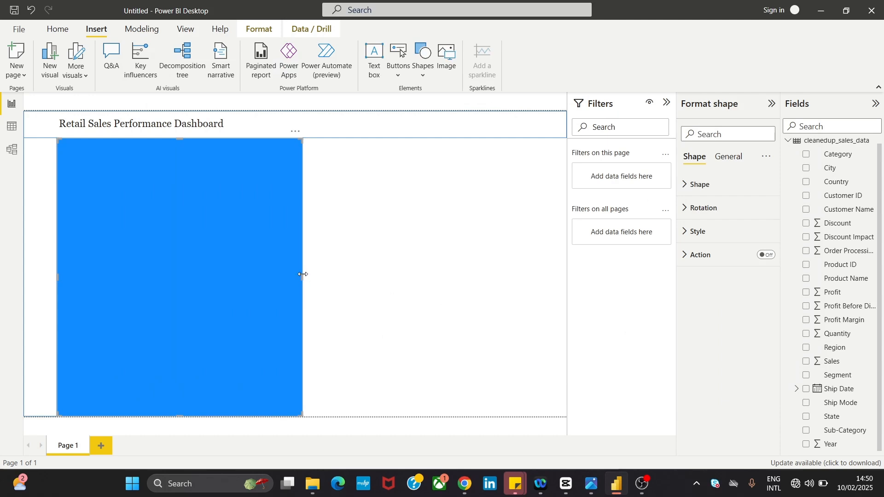
{"action": "left_click_drag", "start_coordinate": [302, 274], "coordinate": [245, 271]}
{"action": "left_click", "coordinate": [260, 278]}
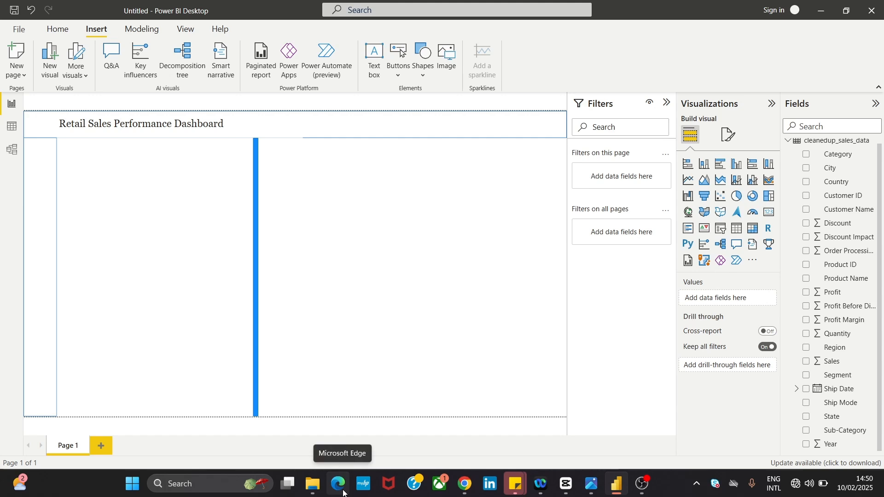
- Set the vertical divider's fill colour to white
{"action": "left_click", "coordinate": [729, 134]}
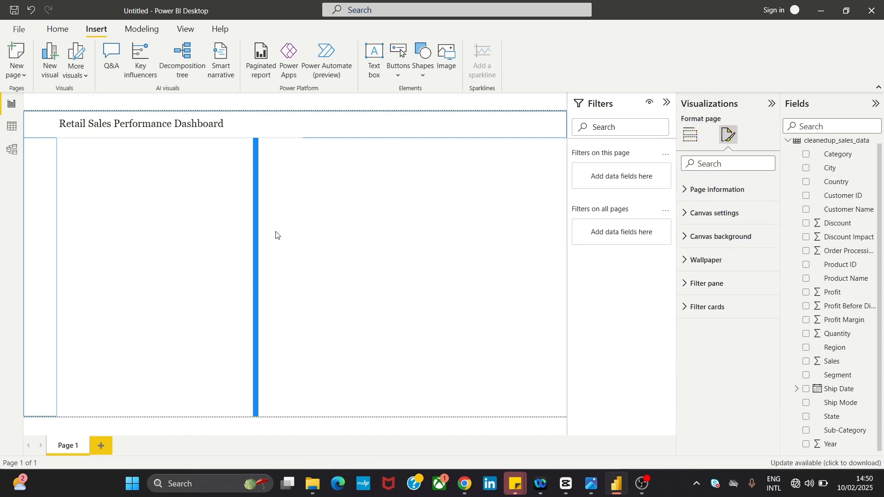
{"action": "left_click", "coordinate": [256, 228]}
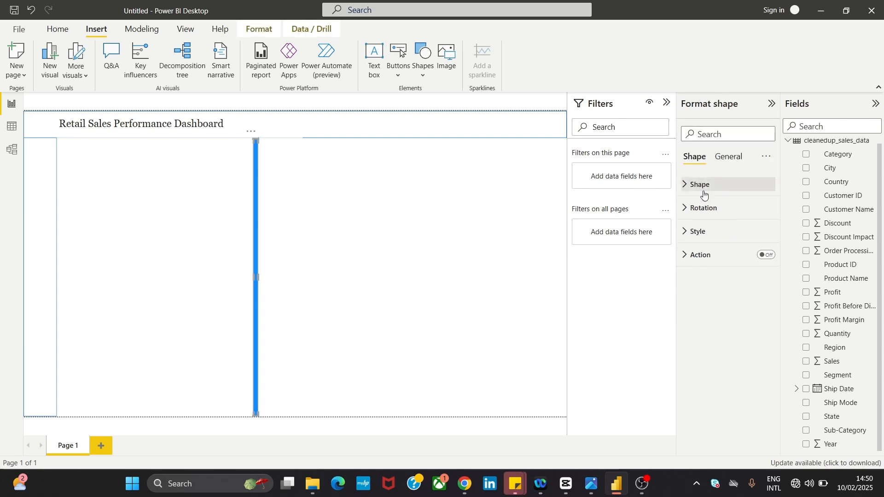
{"action": "left_click", "coordinate": [704, 231]}
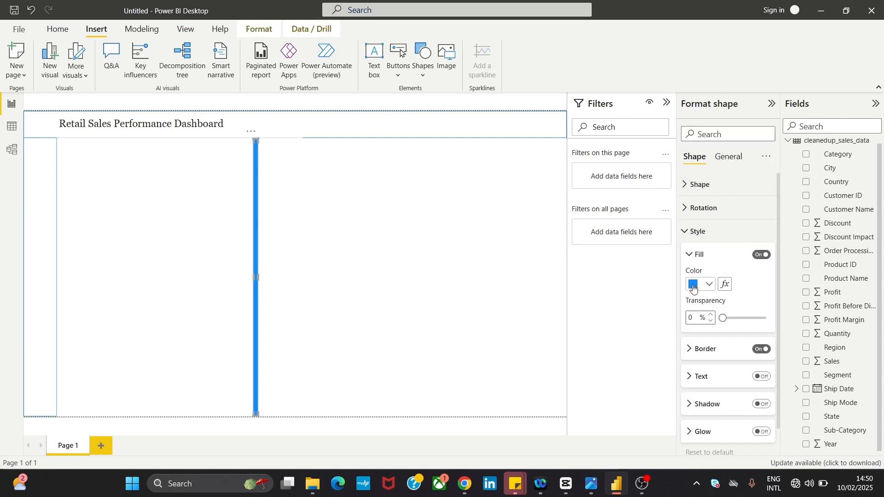
{"action": "left_click", "coordinate": [698, 284]}
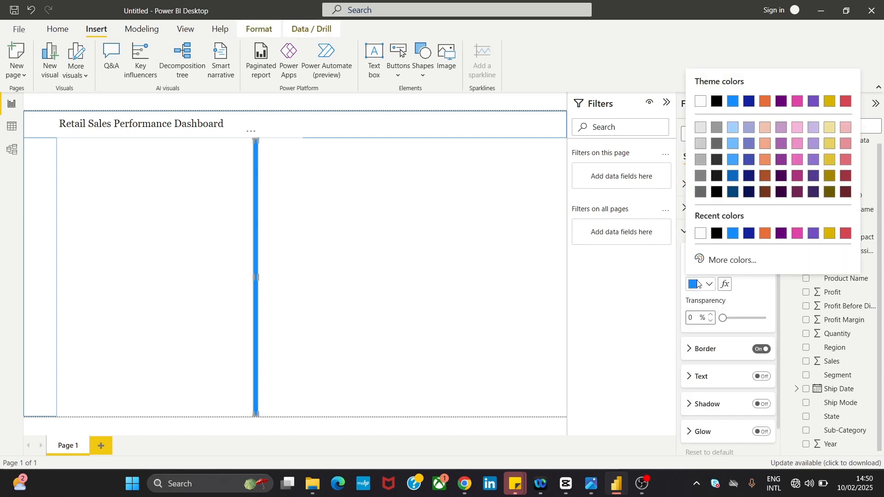
{"action": "left_click", "coordinate": [701, 101]}
{"action": "left_click", "coordinate": [346, 256]}
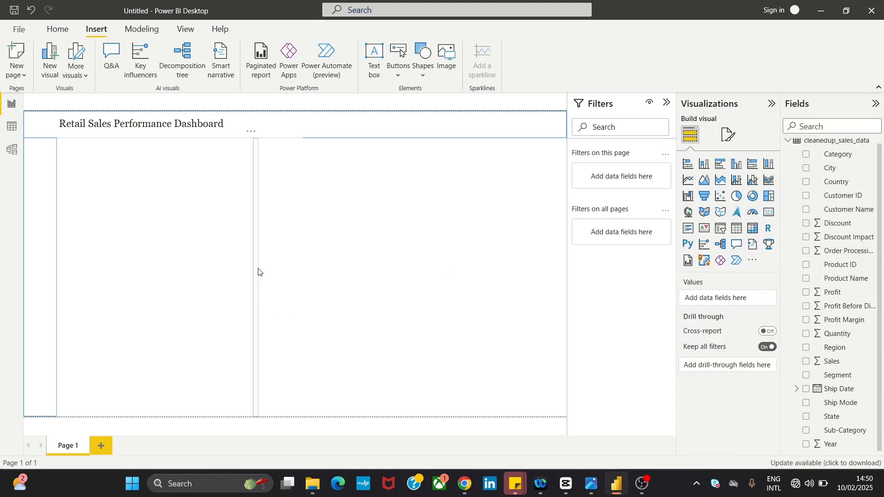
- Place a copy of the white divider about three quarters across the page and shift the original divider slightly right
{"action": "left_click", "coordinate": [259, 272]}
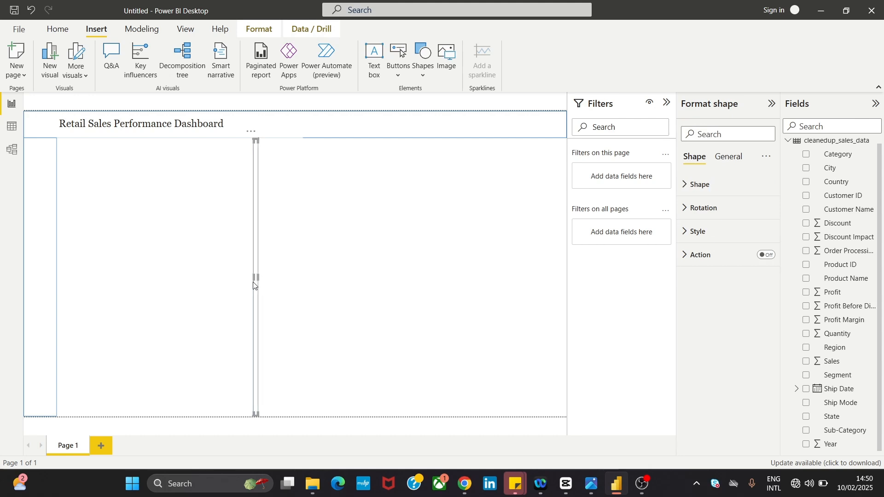
{"action": "left_click_drag", "start_coordinate": [253, 286], "coordinate": [412, 299]}
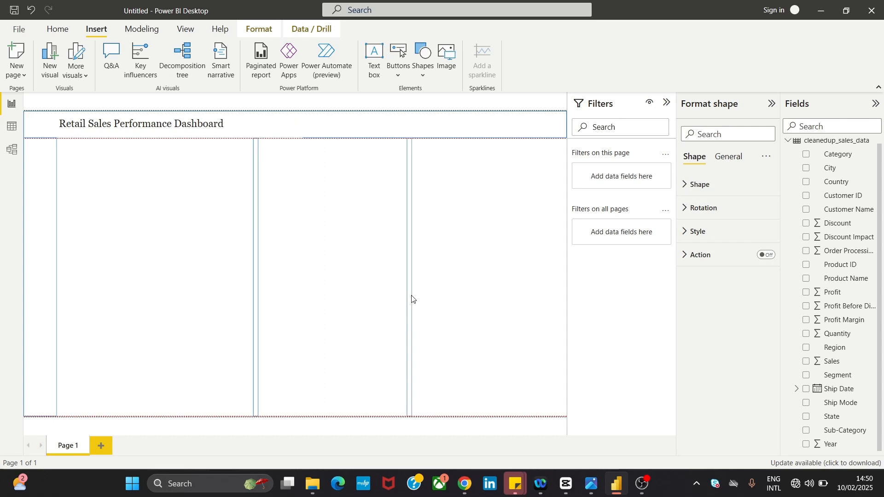
{"action": "left_click_drag", "start_coordinate": [412, 299], "coordinate": [427, 299]}
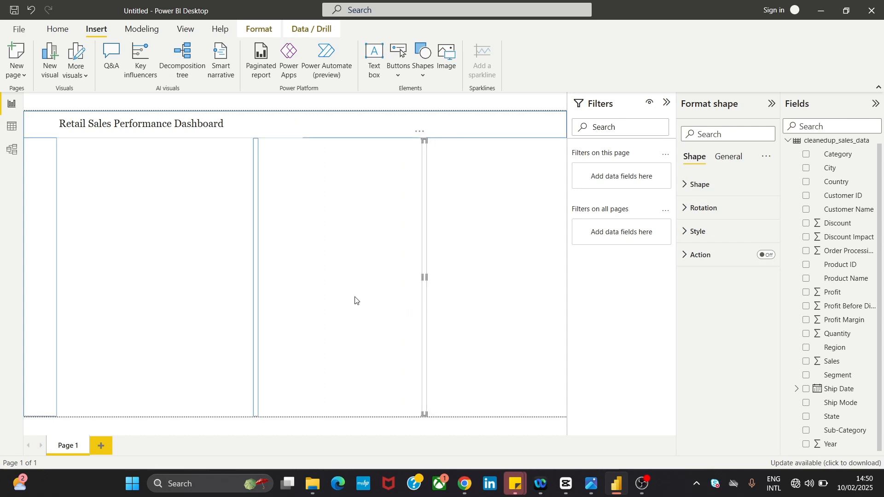
{"action": "left_click", "coordinate": [355, 300]}
{"action": "left_click", "coordinate": [257, 290]}
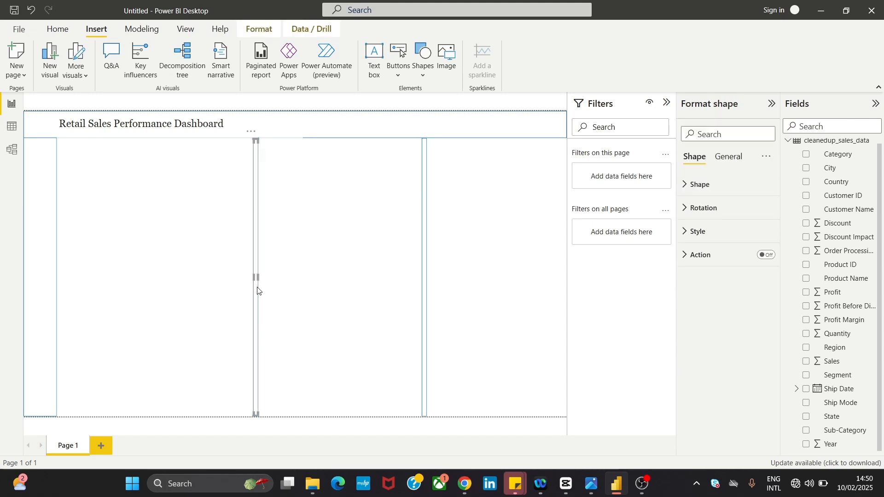
{"action": "left_click_drag", "start_coordinate": [257, 290], "coordinate": [293, 313]}
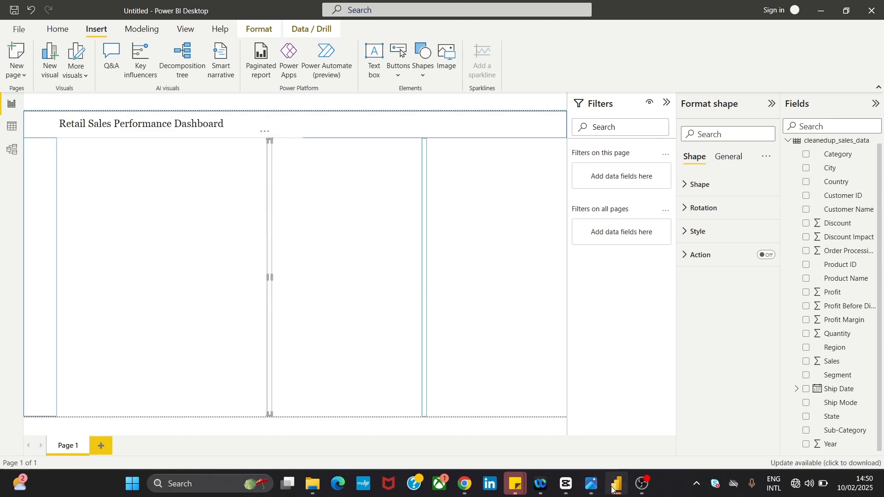
- Compare the layout with the Retail Store Sales Dashboard reference image and widen the sidebar rectangle slightly from its right edge
{"action": "mouse_move", "coordinate": [591, 483]}
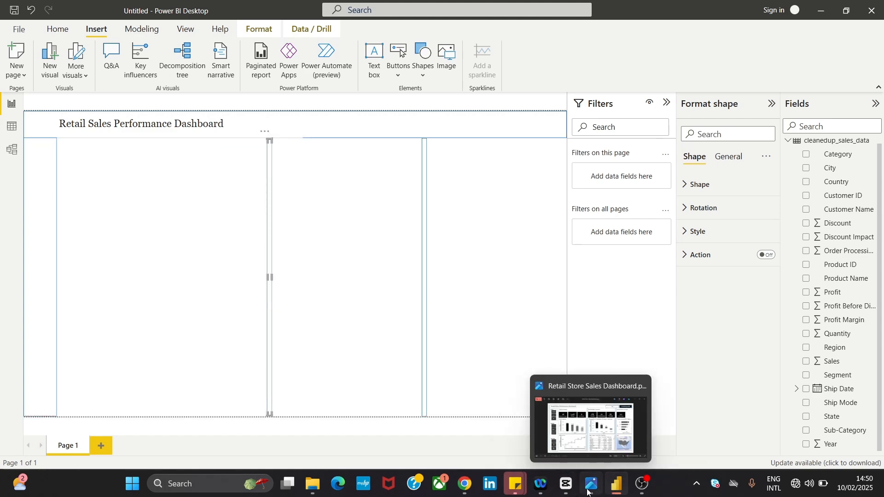
{"action": "left_click", "coordinate": [576, 419]}
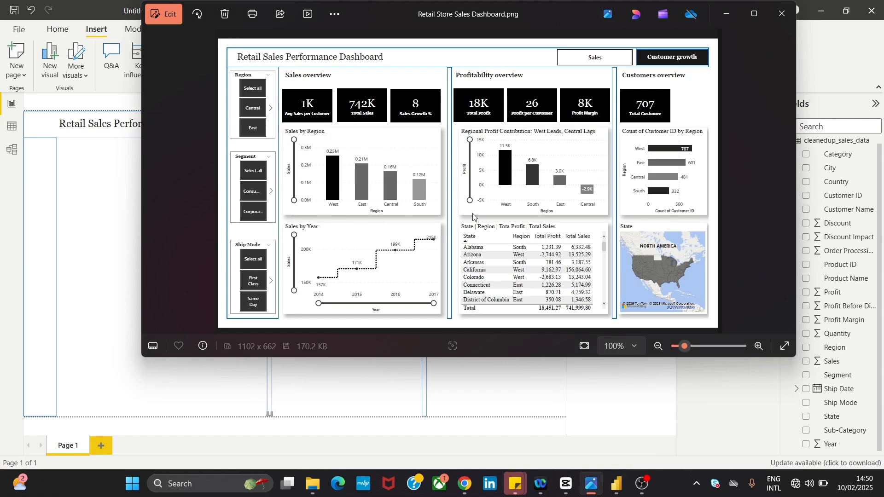
{"action": "left_click", "coordinate": [63, 208]}
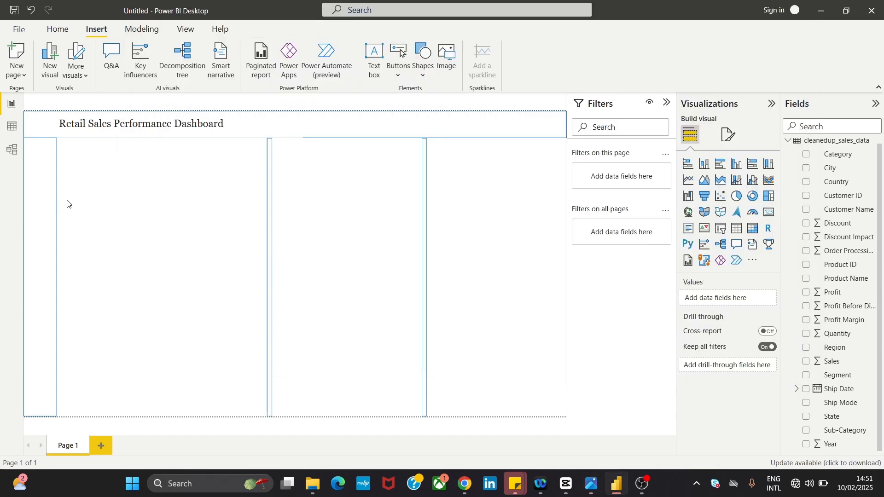
{"action": "left_click", "coordinate": [45, 215]}
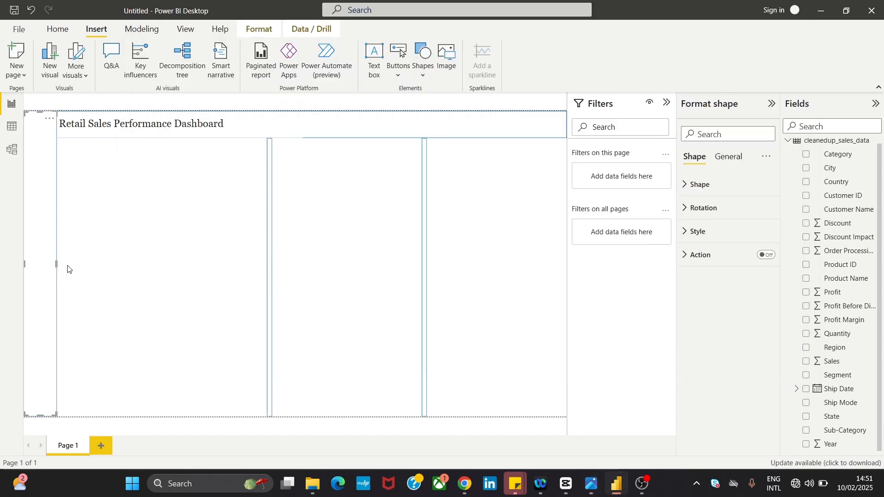
{"action": "left_click_drag", "start_coordinate": [57, 262], "coordinate": [63, 265]}
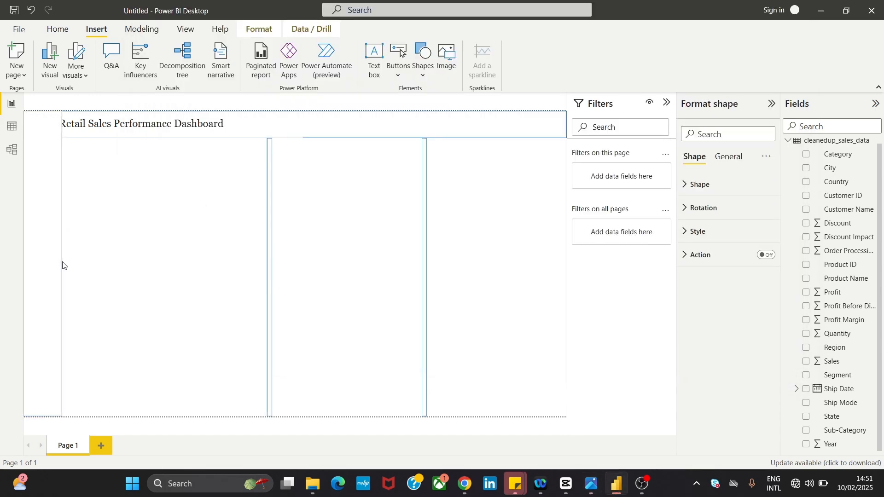
{"action": "left_click", "coordinate": [92, 234]}
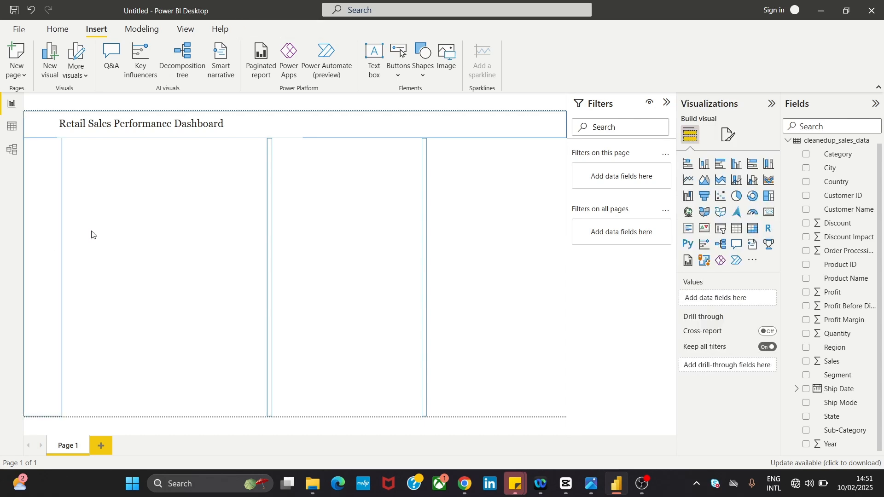
- Recheck the reference image, widen the sidebar to about a tenth of the page width, and move the first divider slightly left
{"action": "left_click", "coordinate": [57, 291]}
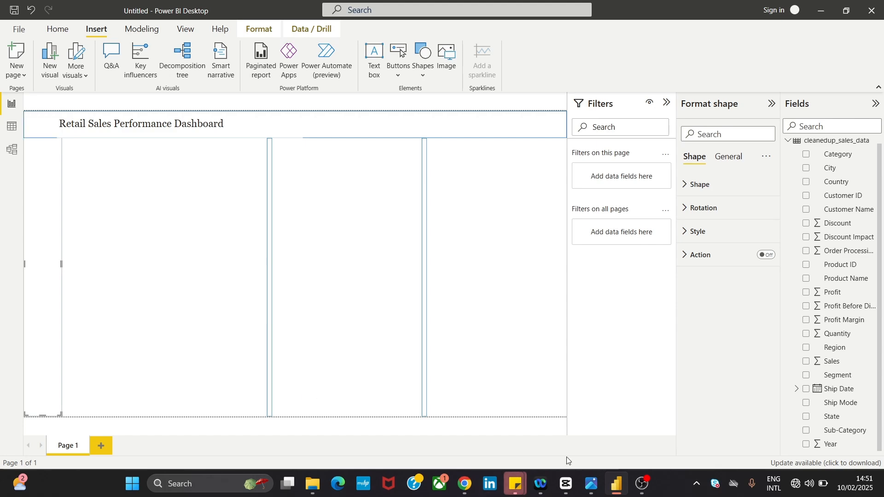
{"action": "left_click", "coordinate": [591, 484]}
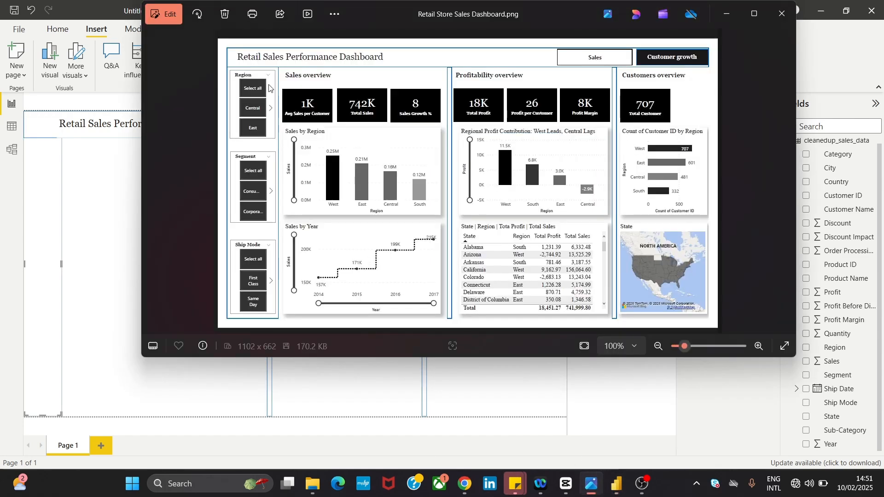
{"action": "left_click", "coordinate": [34, 257]}
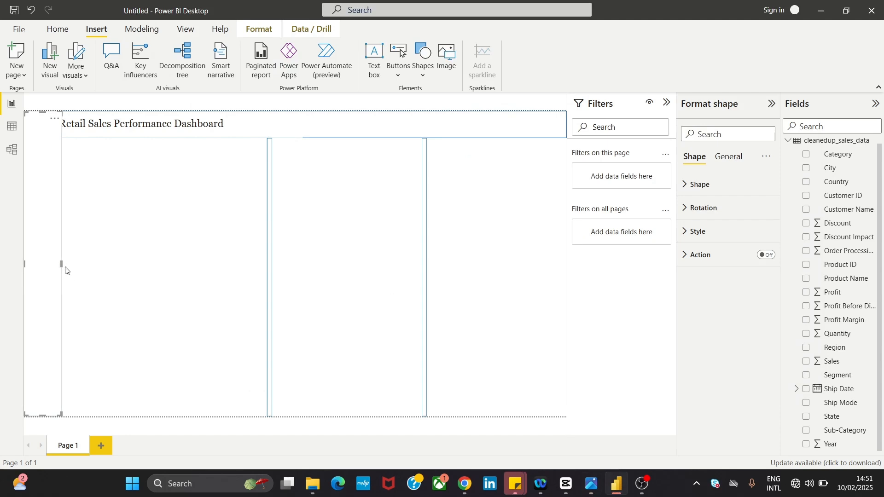
{"action": "left_click_drag", "start_coordinate": [64, 267], "coordinate": [76, 274]}
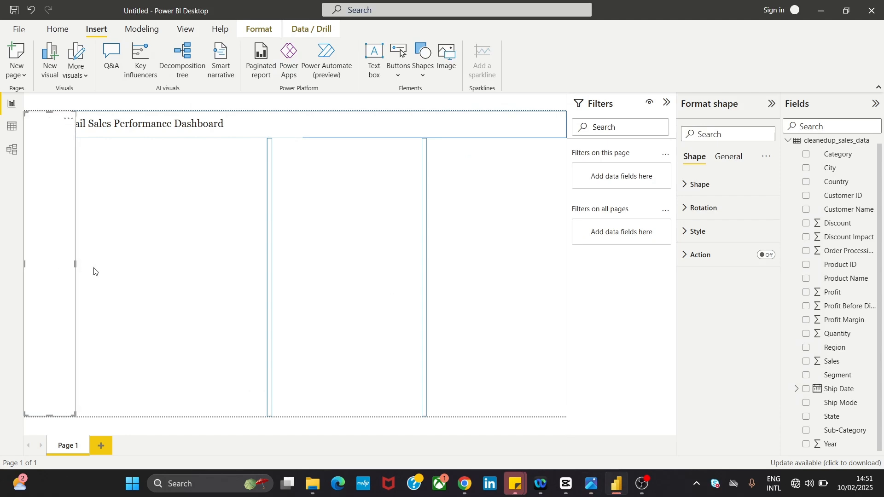
{"action": "left_click", "coordinate": [112, 306]}
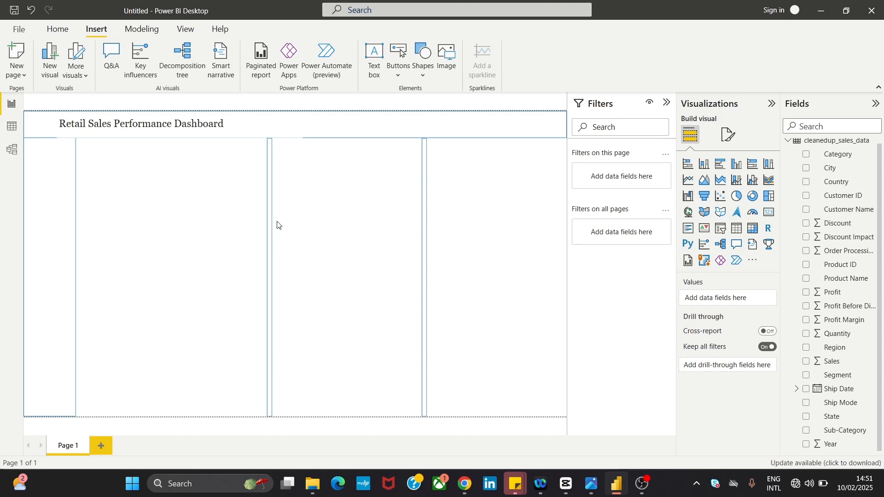
{"action": "left_click_drag", "start_coordinate": [263, 220], "coordinate": [249, 219]}
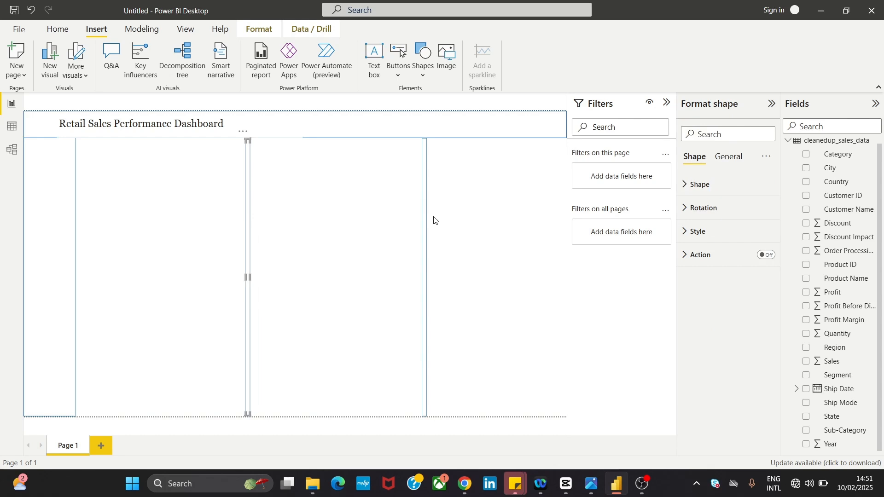
- Move the second vertical divider slightly right and check the Retail Store Sales Dashboard reference image for the sales overview cards
{"action": "left_click_drag", "start_coordinate": [425, 217], "coordinate": [431, 217]}
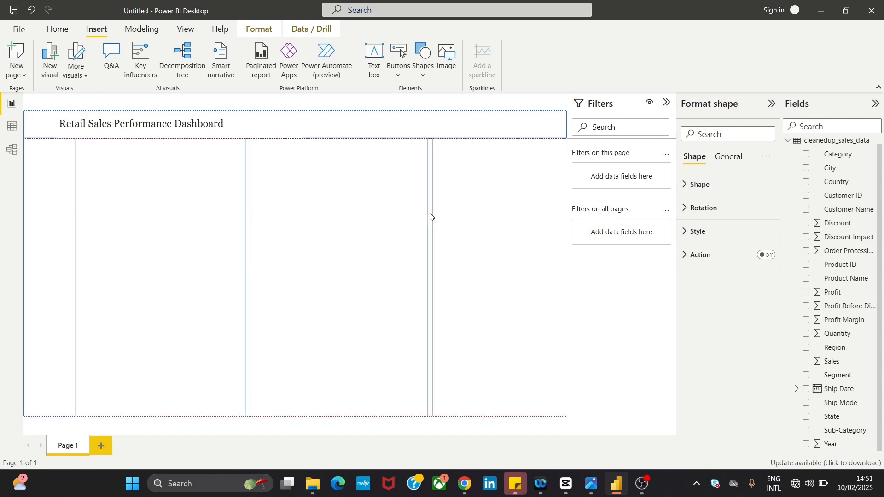
{"action": "left_click", "coordinate": [480, 212]}
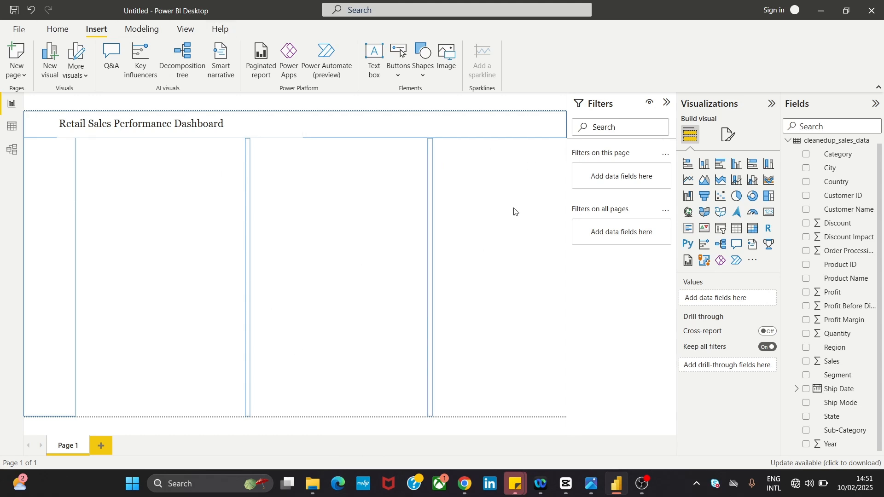
{"action": "mouse_move", "coordinate": [591, 484]}
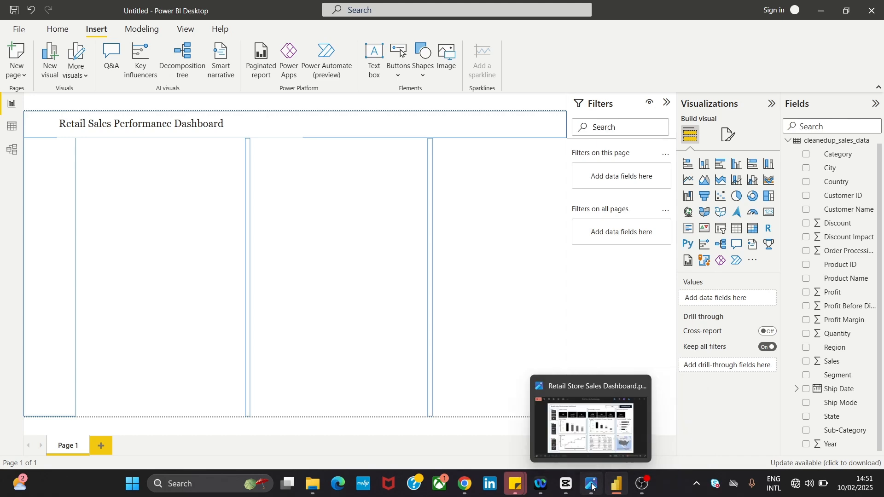
{"action": "left_click", "coordinate": [613, 436]}
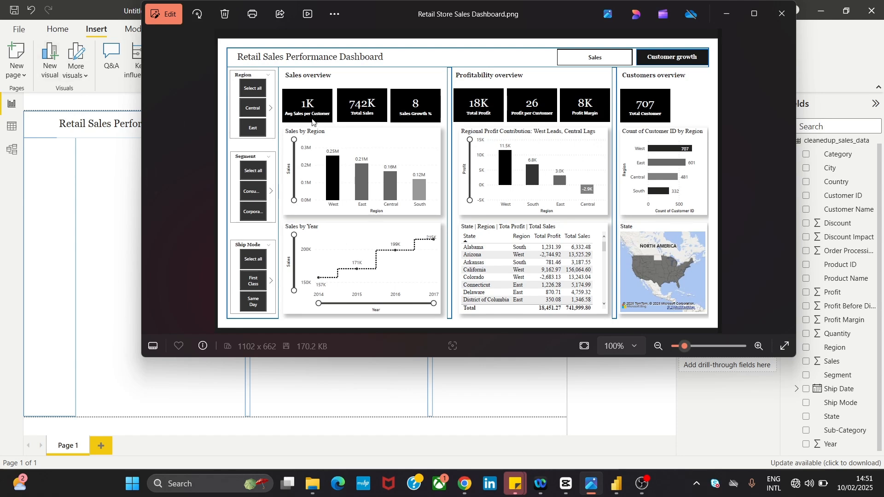
{"action": "left_click", "coordinate": [92, 181]}
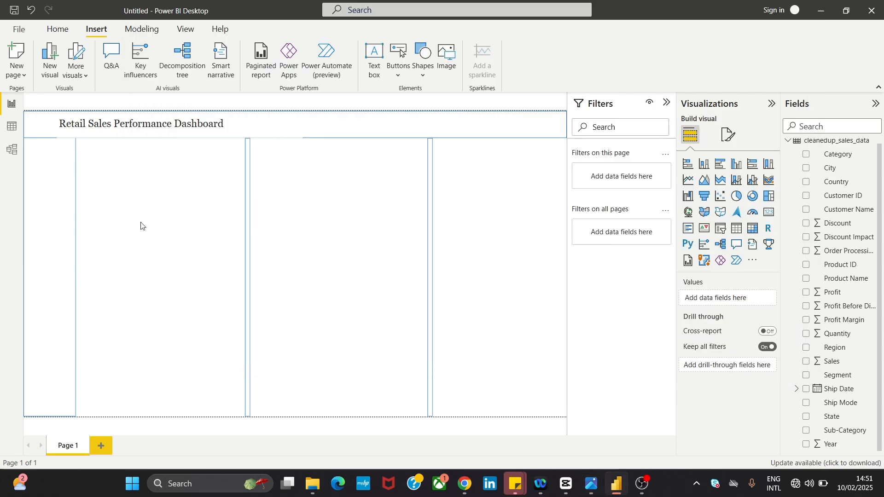
- Start a new measure named Average Sales Per Customer using DIVIDE with SUM(cleanedup_sales_data[Sales]) as the numerator
{"action": "left_click", "coordinate": [58, 30]}
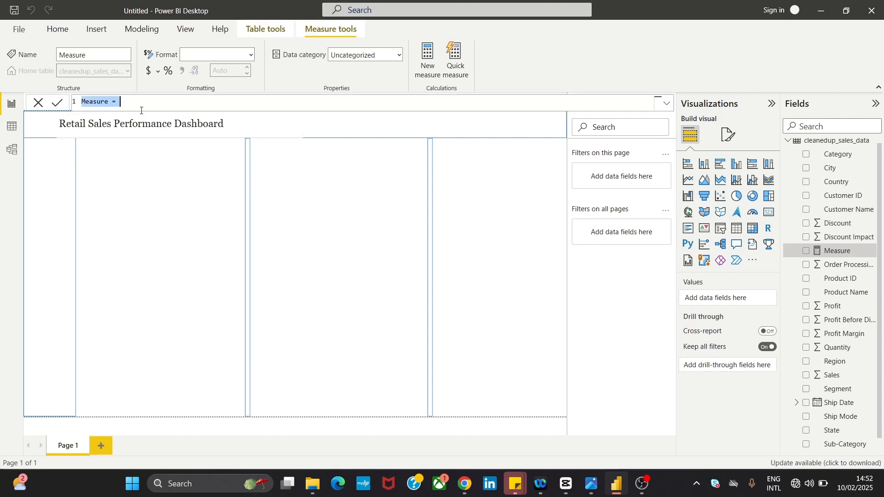
{"action": "type", "text": "Avera"}
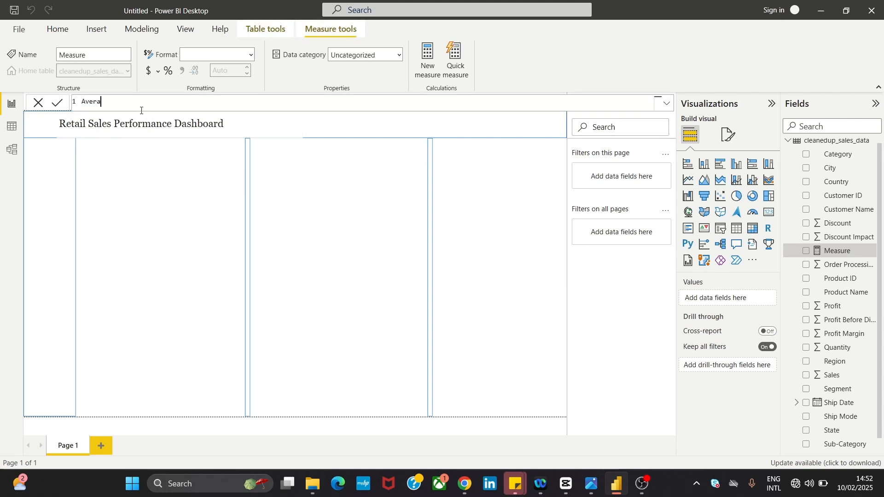
{"action": "type", "text": "ge Sales Per Customer ="}
{"action": "type", "text": "DIV"}
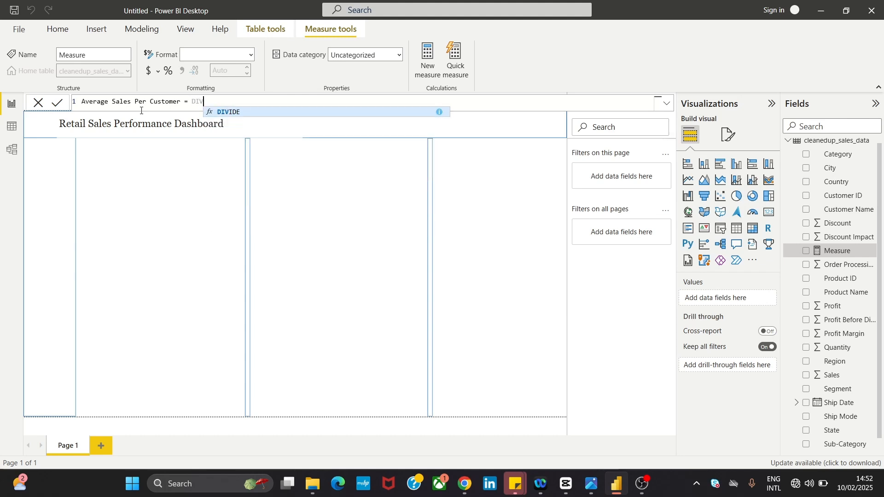
{"action": "key", "text": "Tab"}
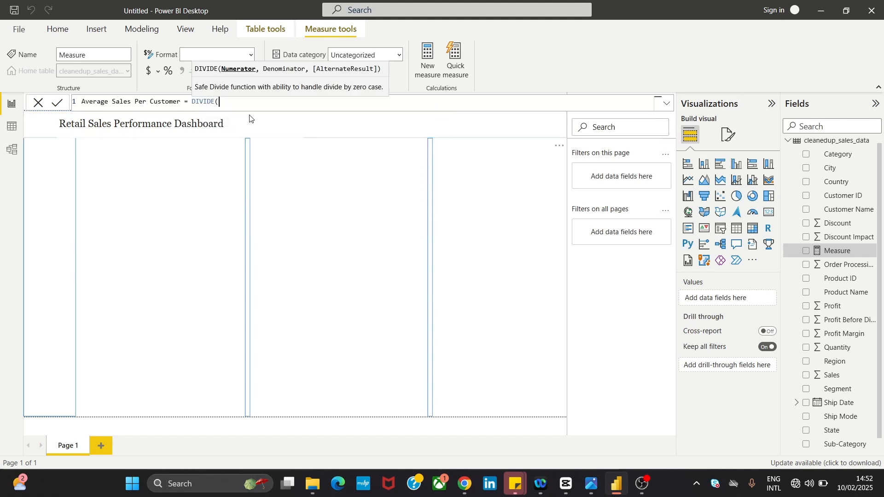
{"action": "type", "text": "SUM"}
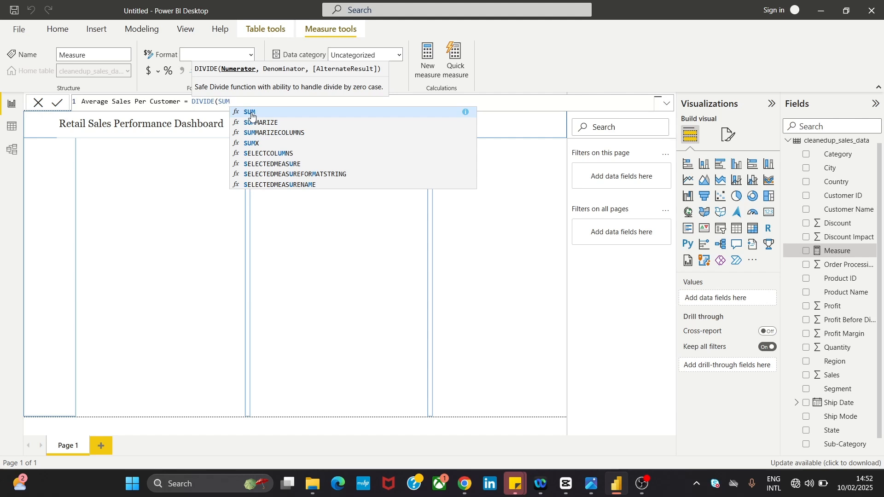
{"action": "type", "text": "("}
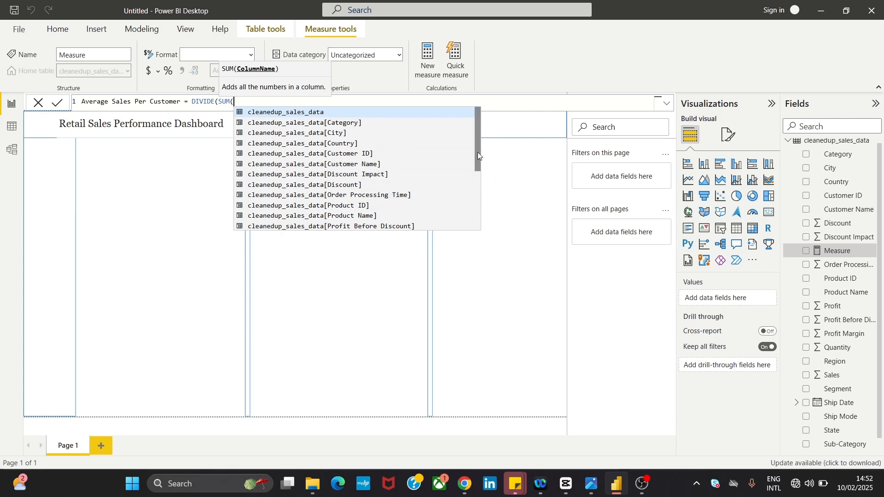
{"action": "left_click_drag", "start_coordinate": [477, 152], "coordinate": [483, 165]}
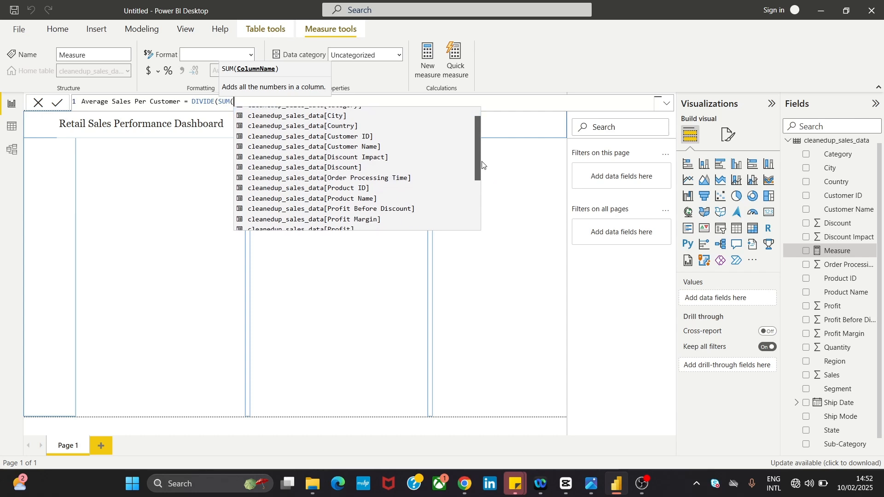
{"action": "left_click_drag", "start_coordinate": [483, 165], "coordinate": [488, 197]}
{"action": "left_click", "coordinate": [314, 200]}
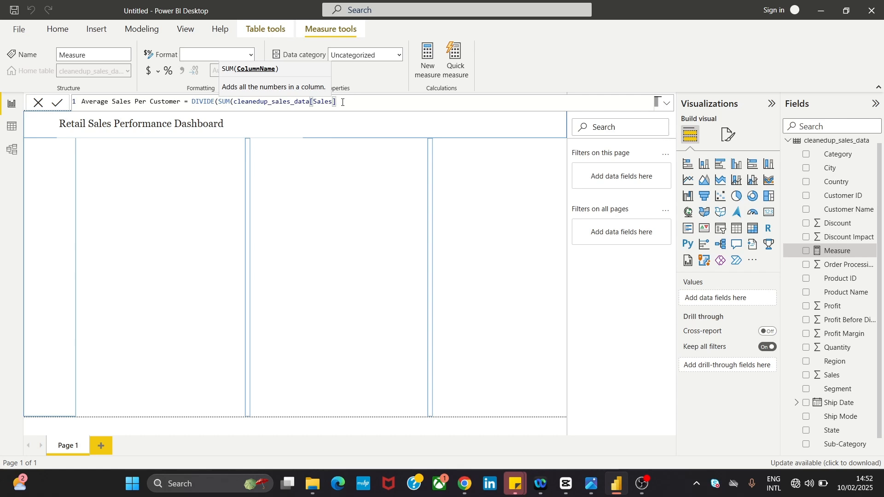
- Add DISTINCTCOUNT(cleanedup_sales_data[Customer ID]) as the denominator of the Average Sales Per Customer formula
{"action": "type", "text": ") DISTIN"}
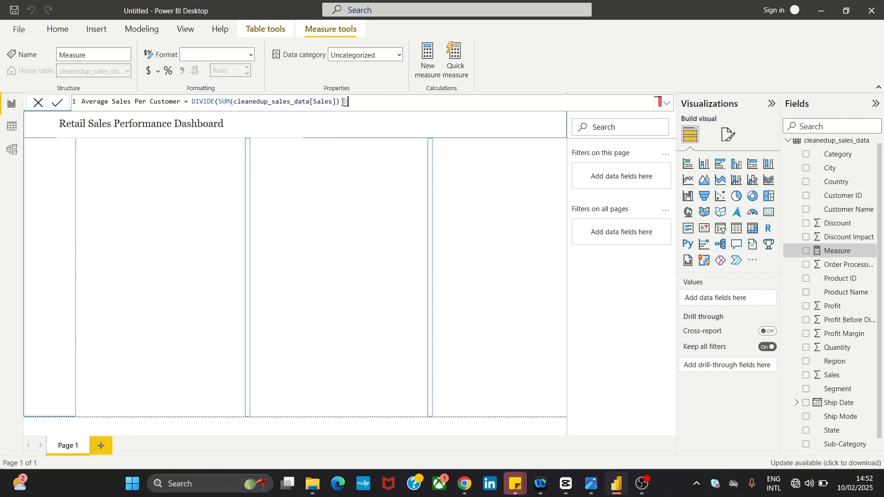
{"action": "type", "text": "CTCOUNT"}
{"action": "left_click", "coordinate": [340, 103]}
{"action": "type", "text": ","}
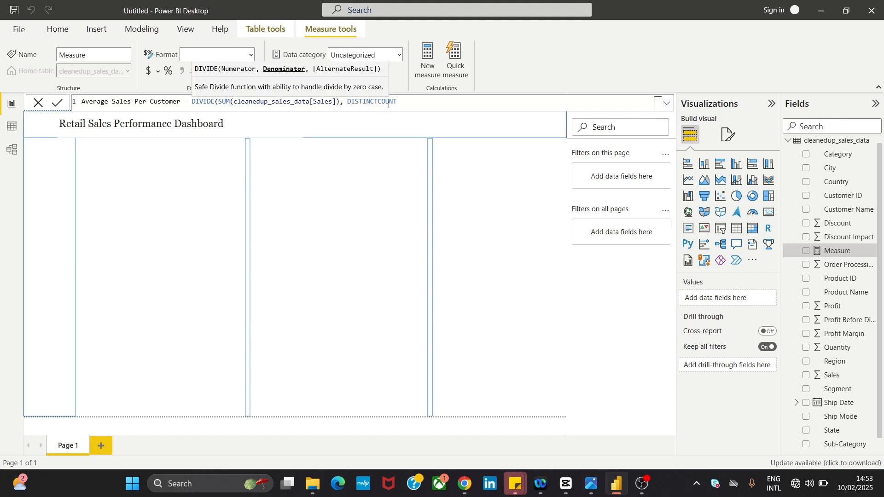
{"action": "double_click", "coordinate": [395, 101]}
{"action": "left_click_drag", "start_coordinate": [401, 101], "coordinate": [349, 104]}
{"action": "type", "text": "D"}
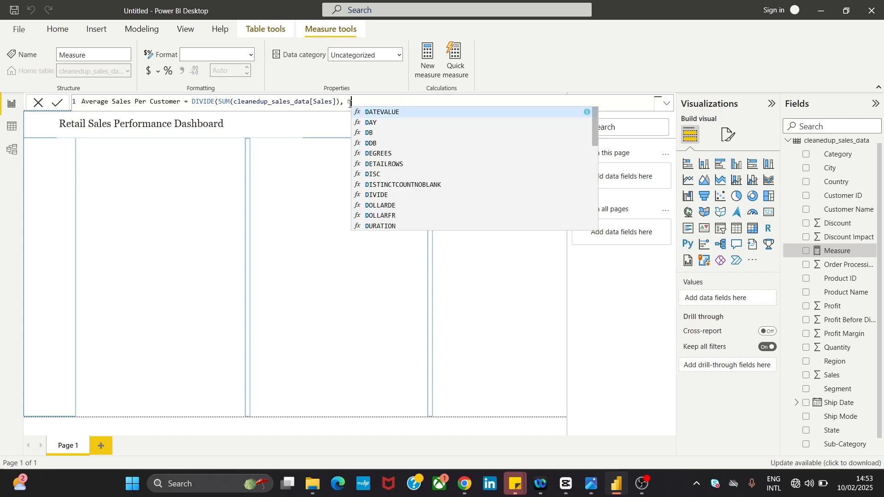
{"action": "type", "text": "ISTINC"}
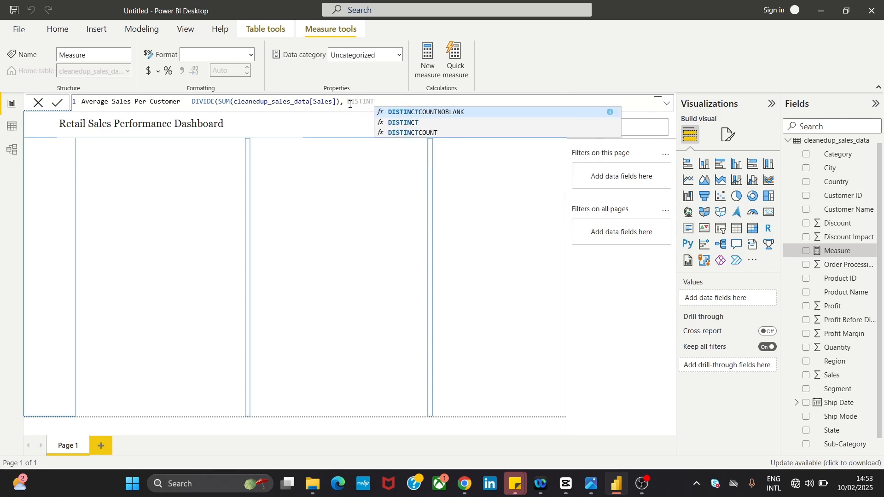
{"action": "left_click", "coordinate": [405, 133]}
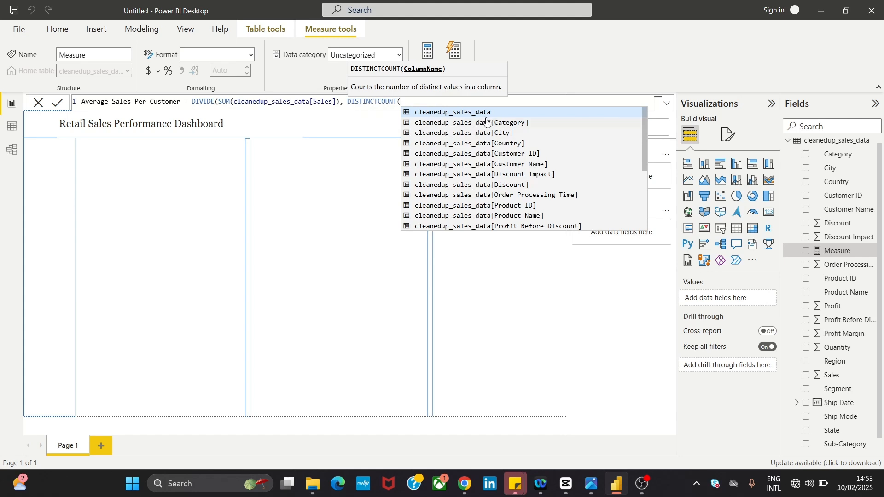
{"action": "left_click", "coordinate": [506, 153]}
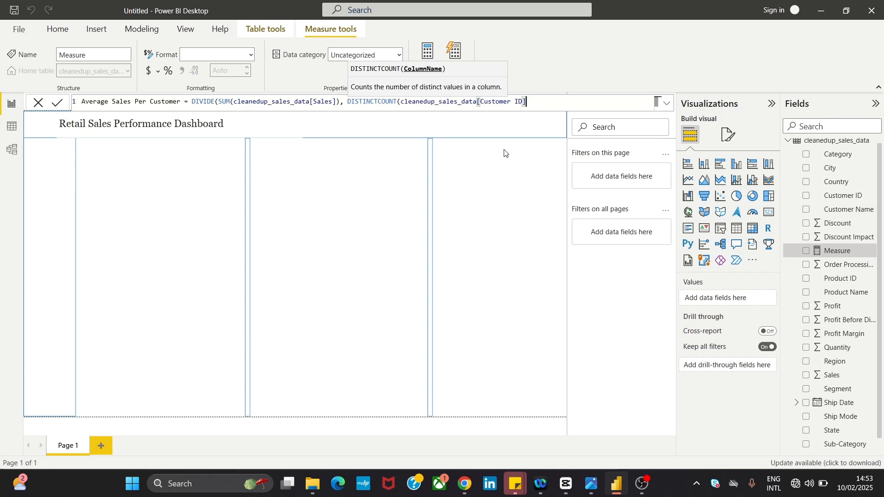
{"action": "type", "text": ")"}
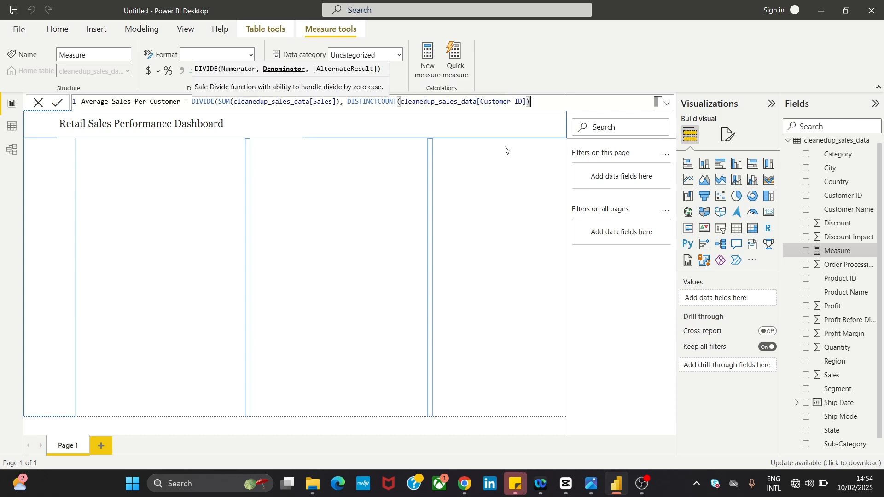
- Complete the DIVIDE formula with an alternate result of 0, commit the measure and close the formula editor
{"action": "type", "text": ","}
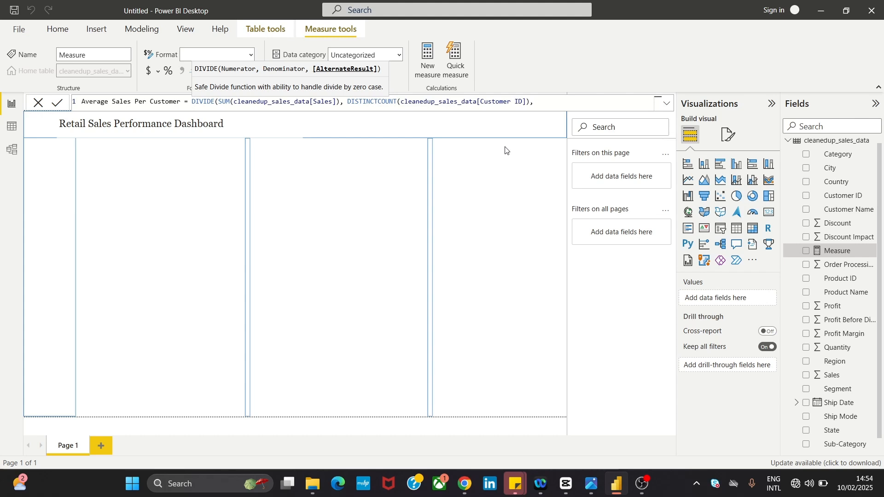
{"action": "type", "text": " 0)"}
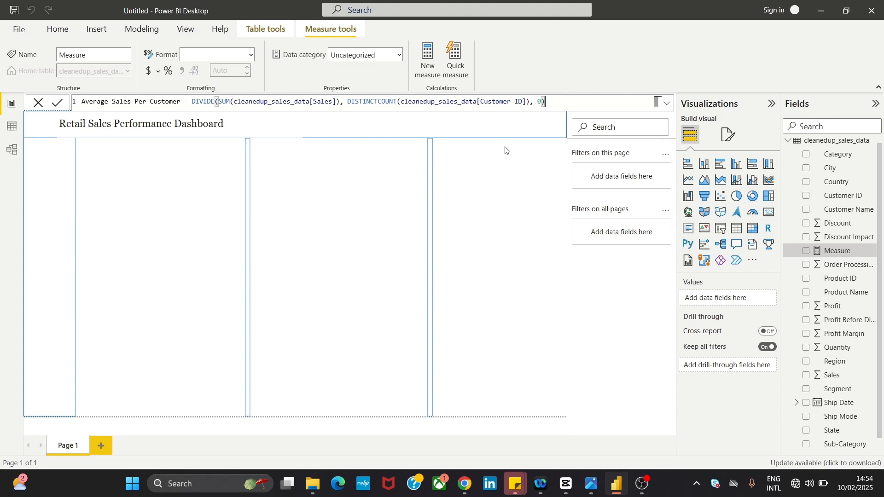
{"action": "left_click", "coordinate": [58, 103]}
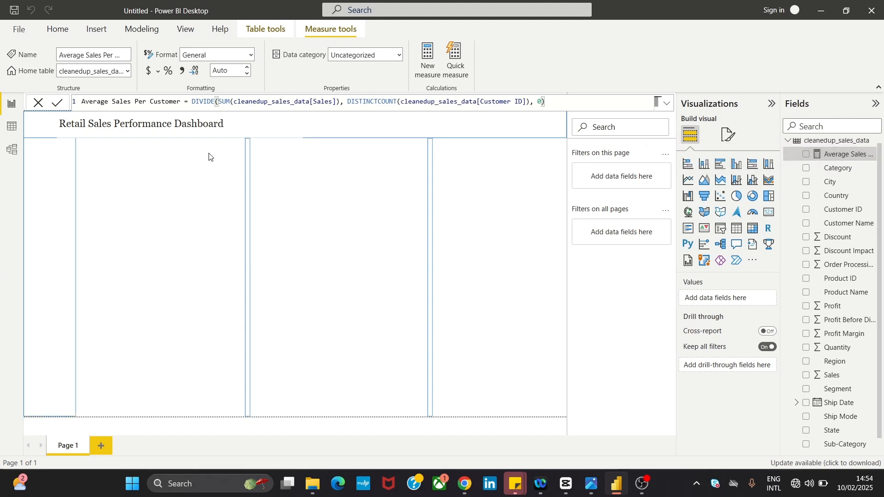
{"action": "left_click", "coordinate": [35, 107]}
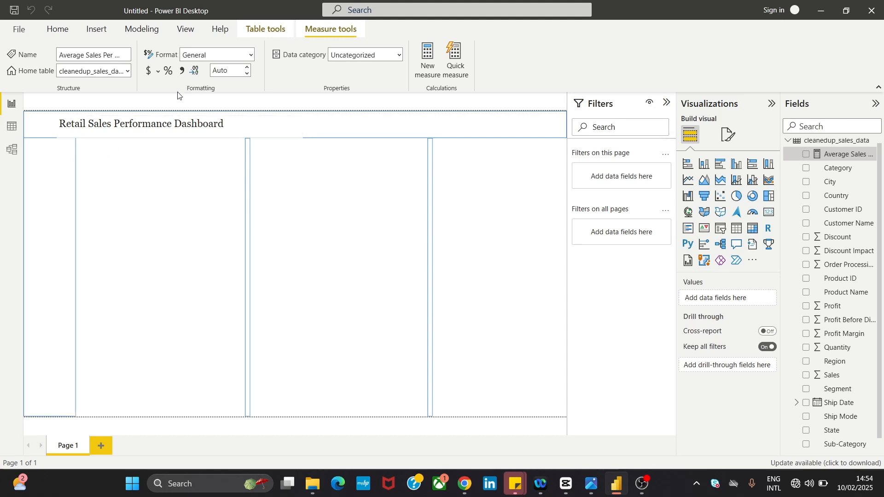
- Create a measure Total Sales = SUM(cleanedup_sales_data[Sales]), commit it and close the formula editor
{"action": "left_click", "coordinate": [57, 29]}
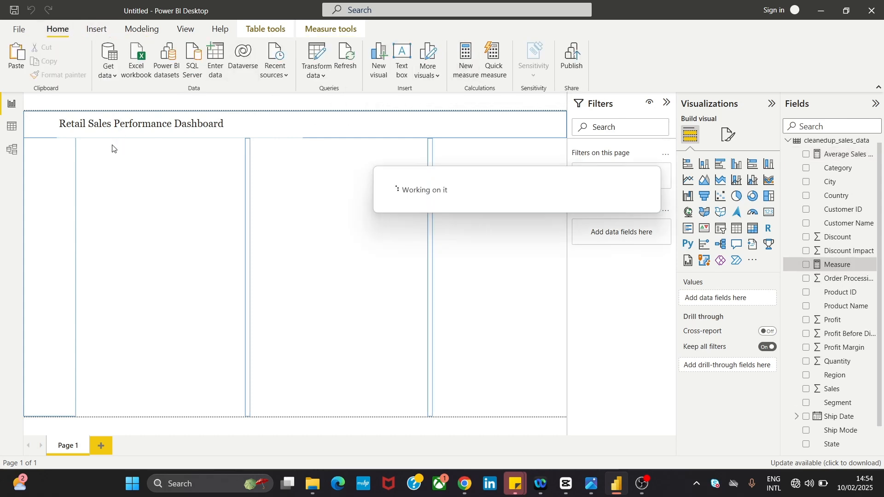
{"action": "type", "text": "T"}
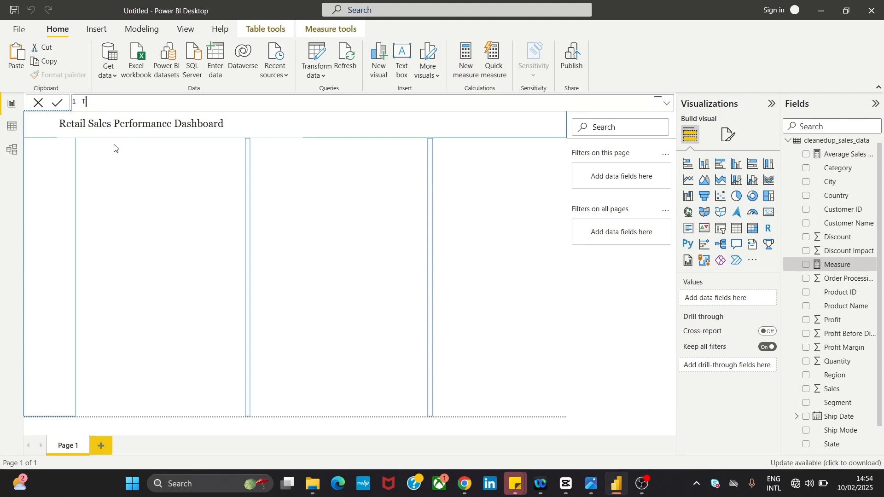
{"action": "type", "text": "otal Sales = SUM"}
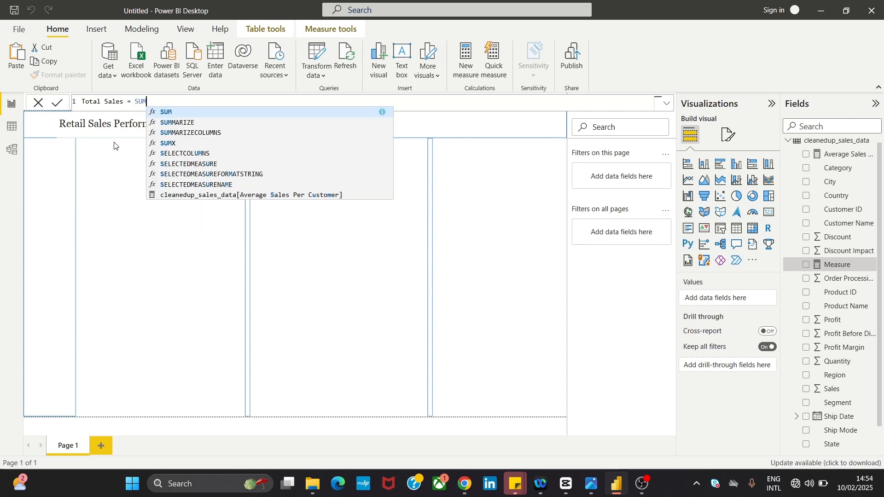
{"action": "left_click", "coordinate": [172, 113]}
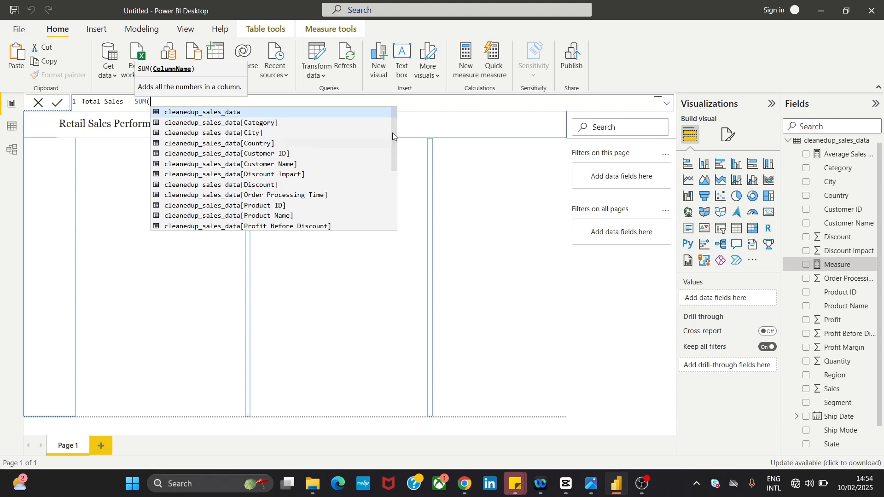
{"action": "left_click_drag", "start_coordinate": [391, 133], "coordinate": [387, 180]}
{"action": "left_click", "coordinate": [186, 202]}
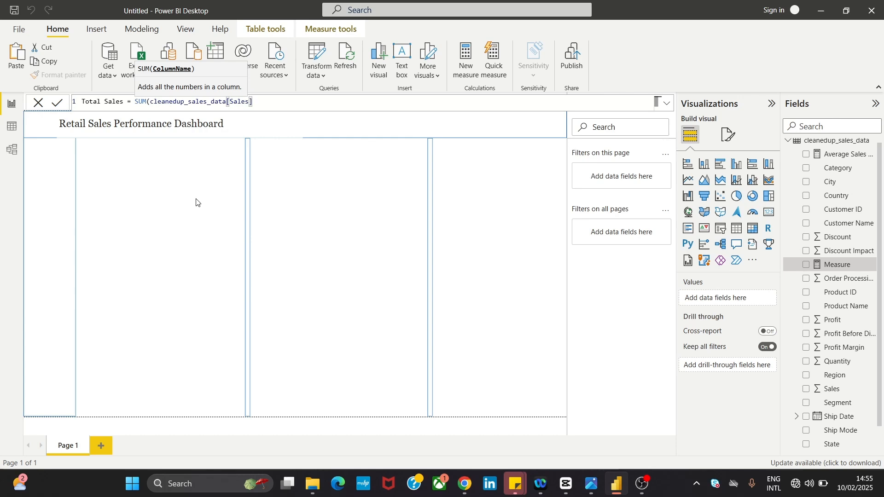
{"action": "type", "text": ")"}
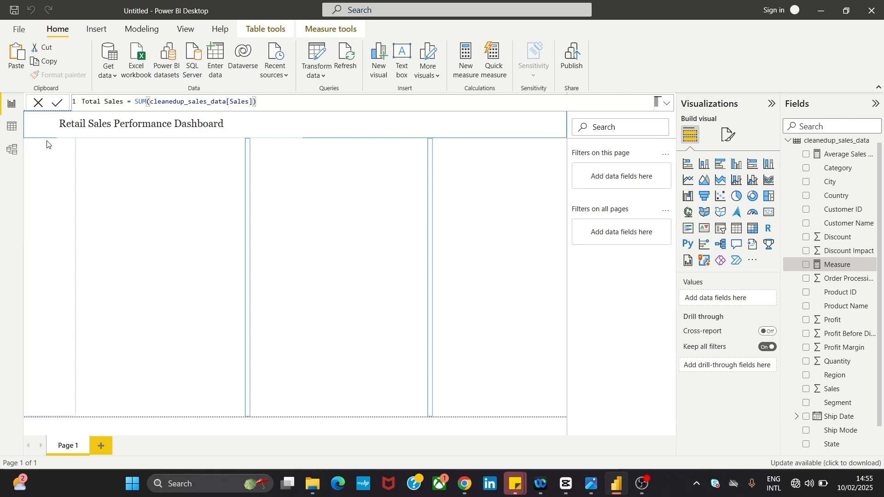
{"action": "left_click", "coordinate": [57, 106]}
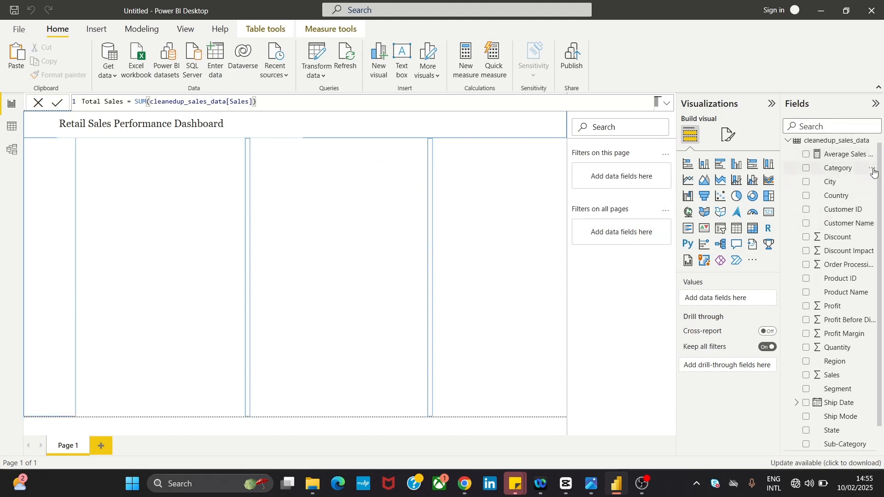
{"action": "scroll", "coordinate": [875, 249], "scroll_direction": "down", "scroll_amount": 1}
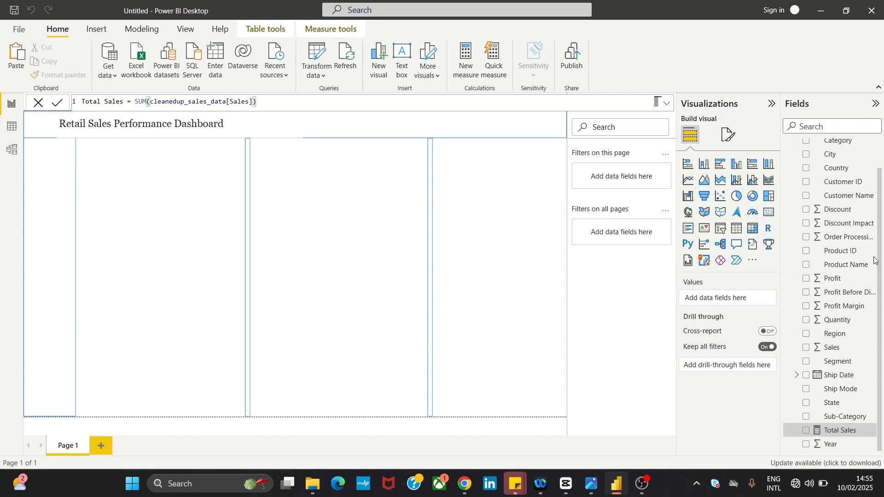
{"action": "left_click", "coordinate": [41, 113]}
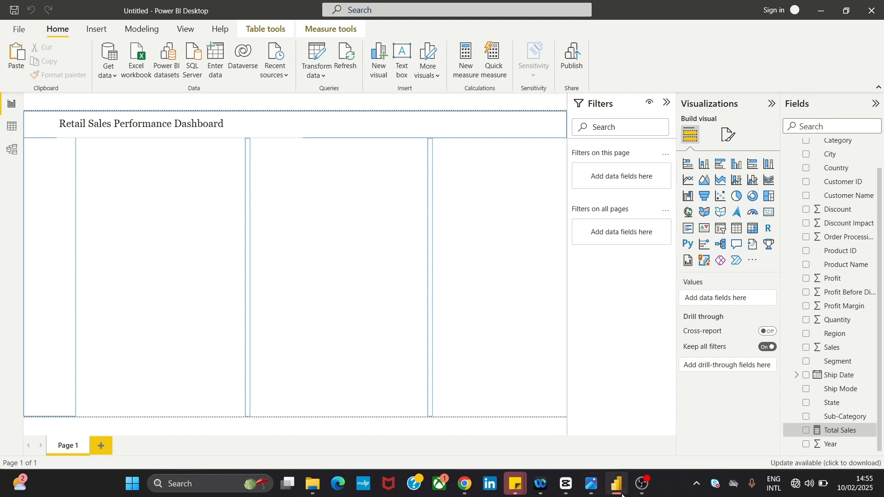
- Check the reference dashboard image and start a new measure, Sales Growth %, declaring the variable Currentsales with a CALCULATE function
{"action": "mouse_move", "coordinate": [623, 496]}
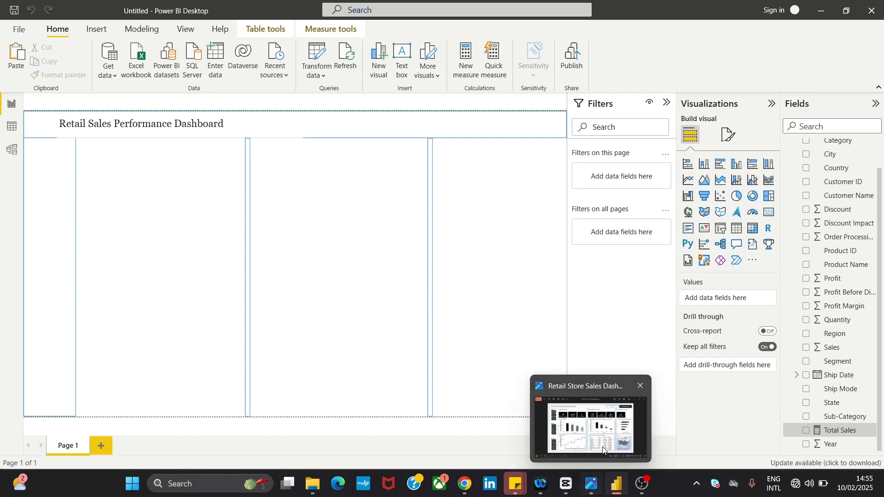
{"action": "left_click", "coordinate": [586, 481]}
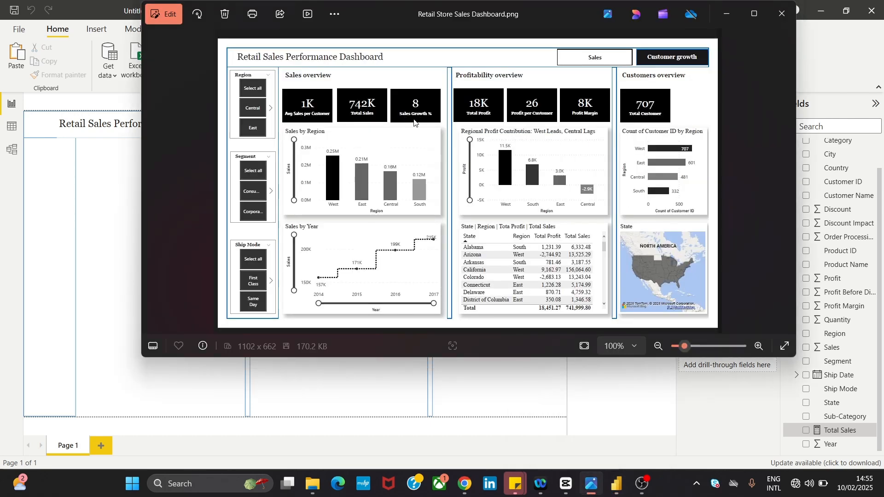
{"action": "left_click", "coordinate": [101, 104]}
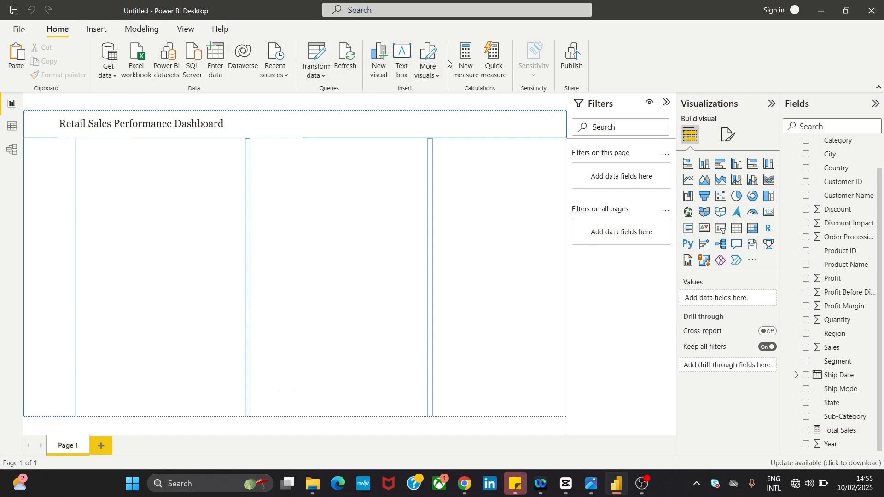
{"action": "left_click", "coordinate": [467, 58]}
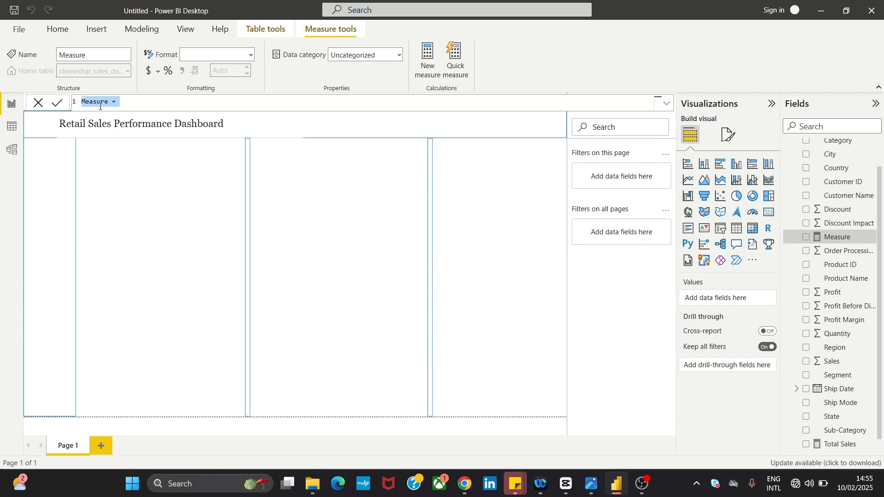
{"action": "type", "text": "Sales Growth % = VAR Currentsales"}
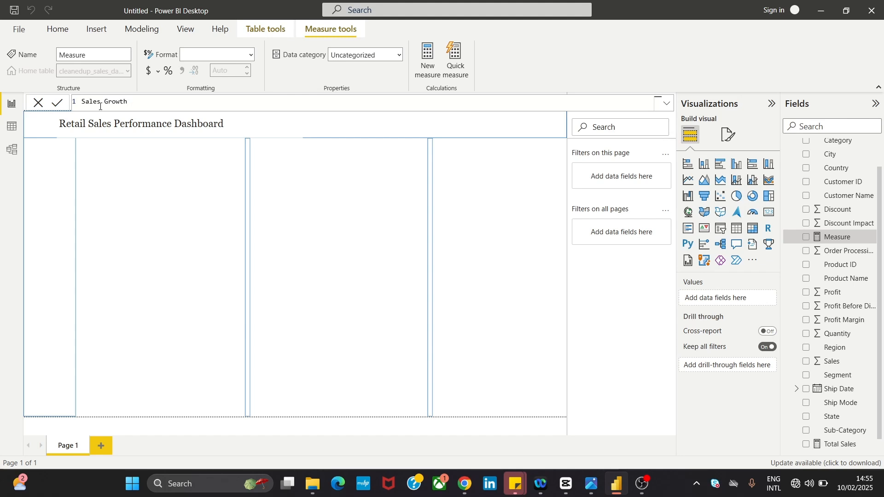
{"action": "type", "text": "% = VAR "}
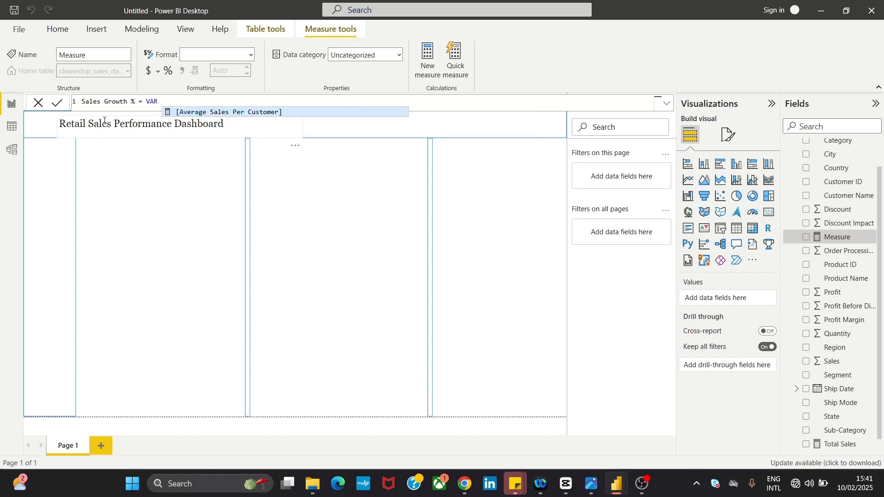
{"action": "type", "text": "C"}
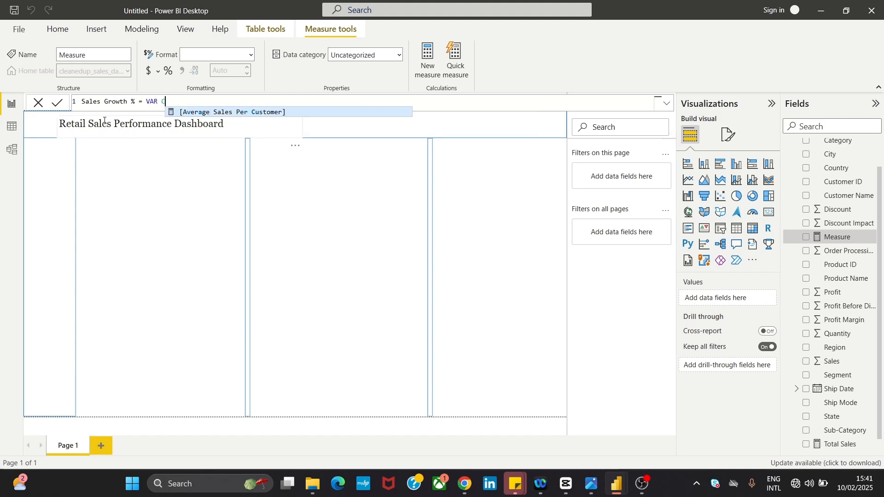
{"action": "type", "text": "urre"}
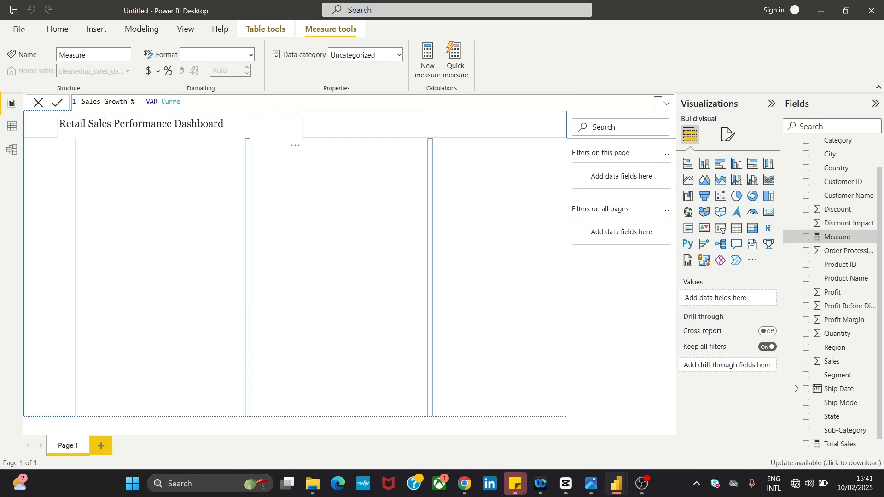
{"action": "type", "text": "ntsales = CALC"}
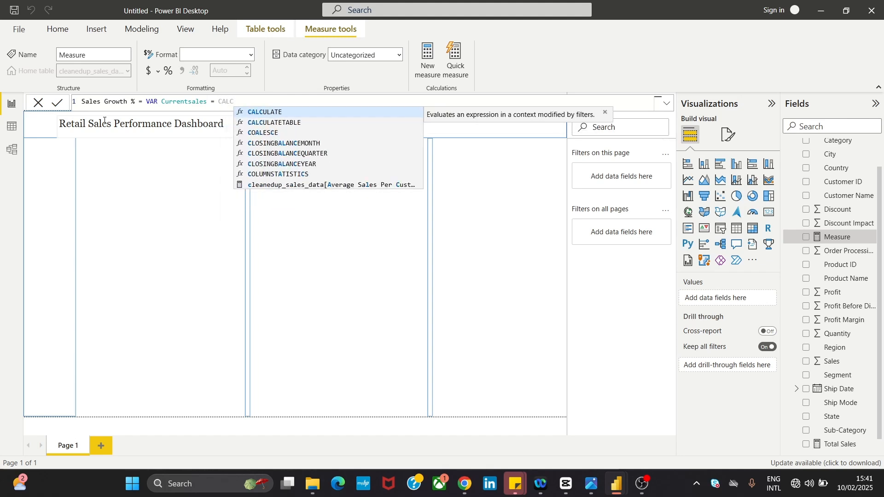
{"action": "key", "text": "Tab"}
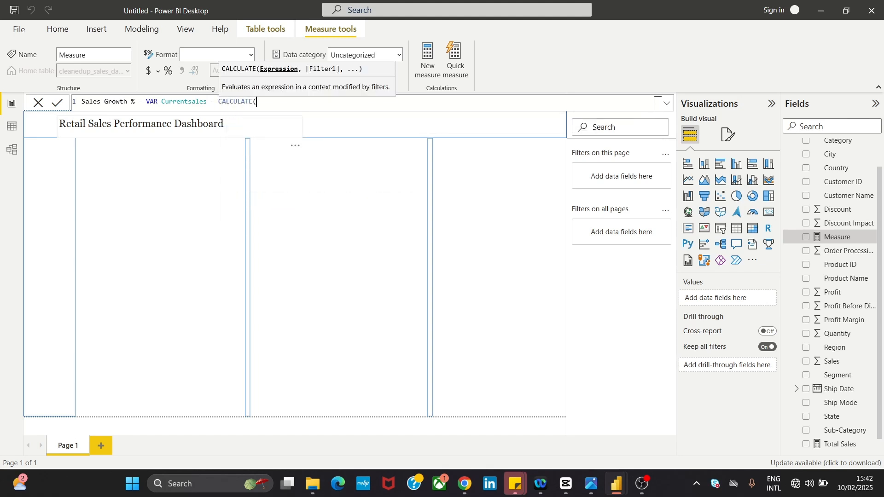
- Add SUM(cleanedup_sales_data[Sales]) as the CALCULATE expression of the Currentsales variable
{"action": "type", "text": "SUM"}
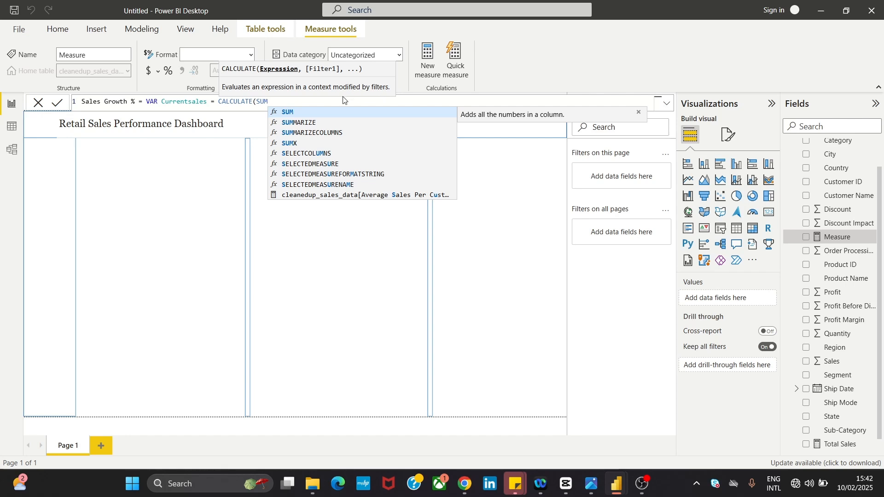
{"action": "left_click", "coordinate": [339, 113]}
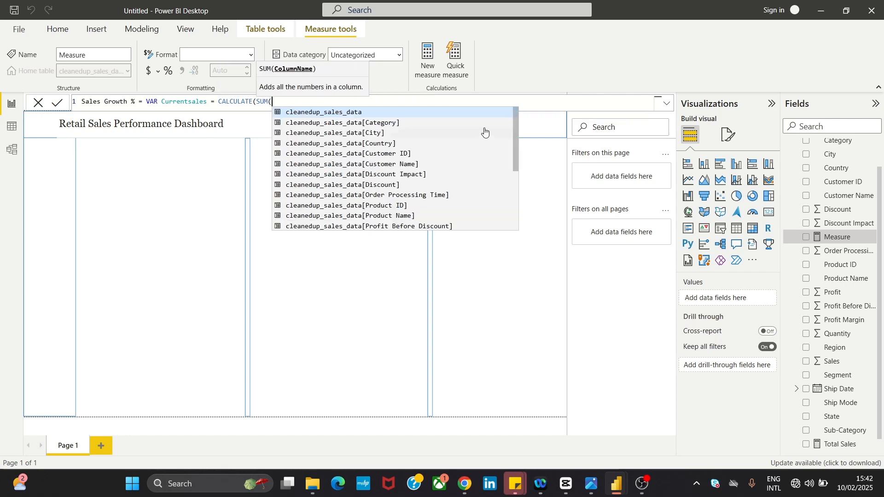
{"action": "left_click_drag", "start_coordinate": [516, 132], "coordinate": [528, 178]}
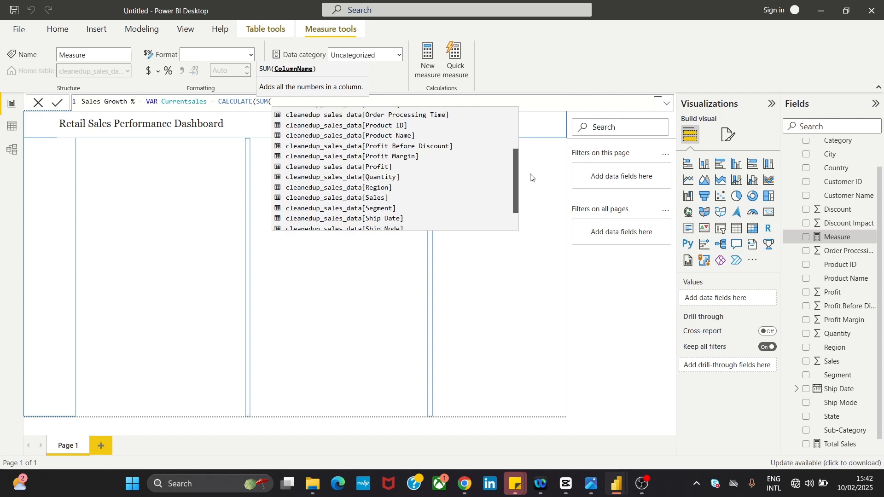
{"action": "left_click", "coordinate": [387, 197]}
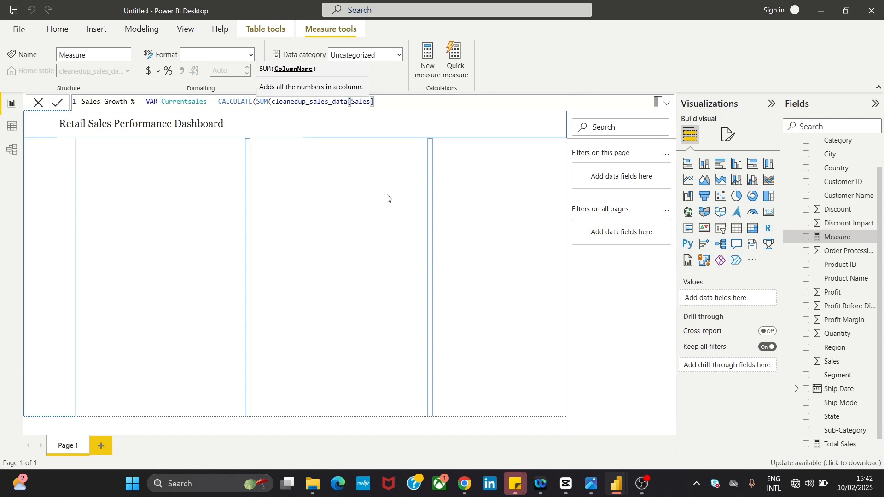
{"action": "type", "text": ","}
{"action": "key", "text": "BackSpace"}
{"action": "type", "text": ")"}
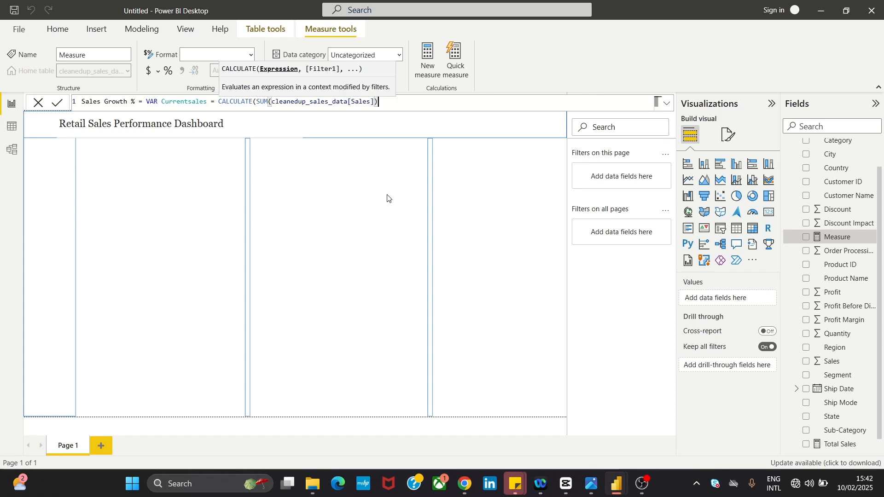
{"action": "type", "text": ", "}
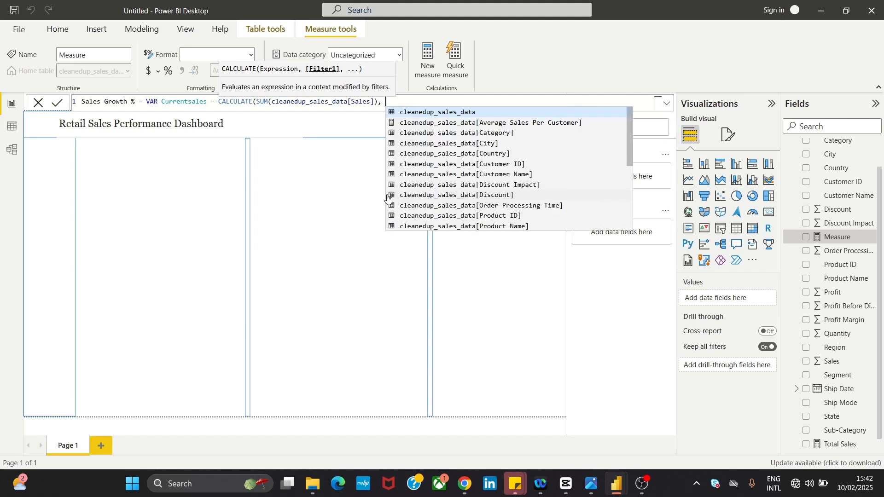
- Complete Currentsales with the filter cleanedup_sales_data[Year] = MAX(cleanedup_sales_data[Year]) and close its parentheses
{"action": "type", "text": "CLEA"}
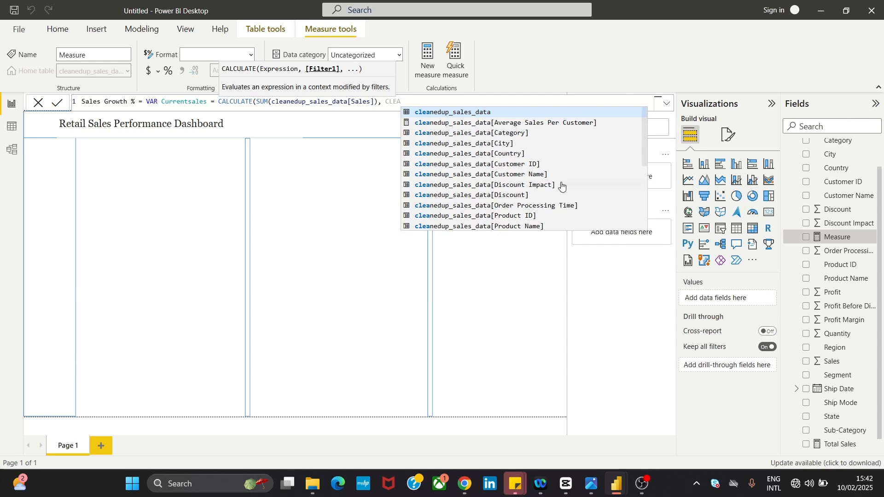
{"action": "left_click_drag", "start_coordinate": [645, 137], "coordinate": [647, 207]}
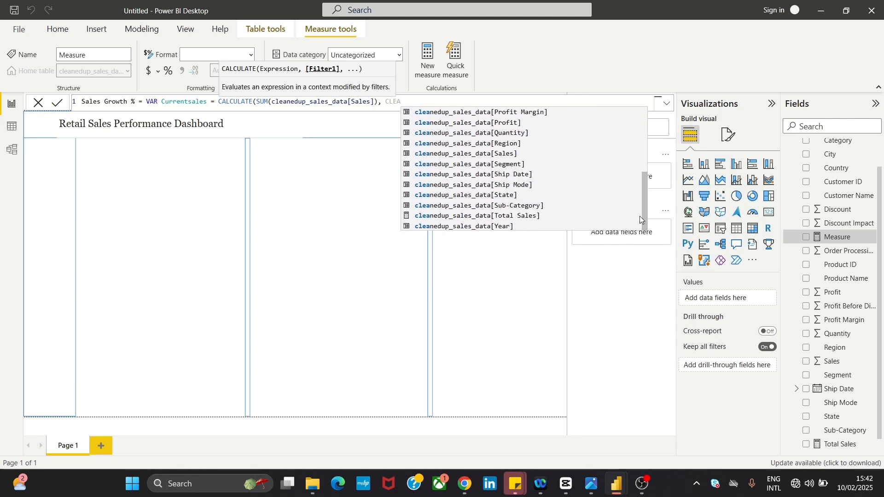
{"action": "left_click", "coordinate": [466, 228]}
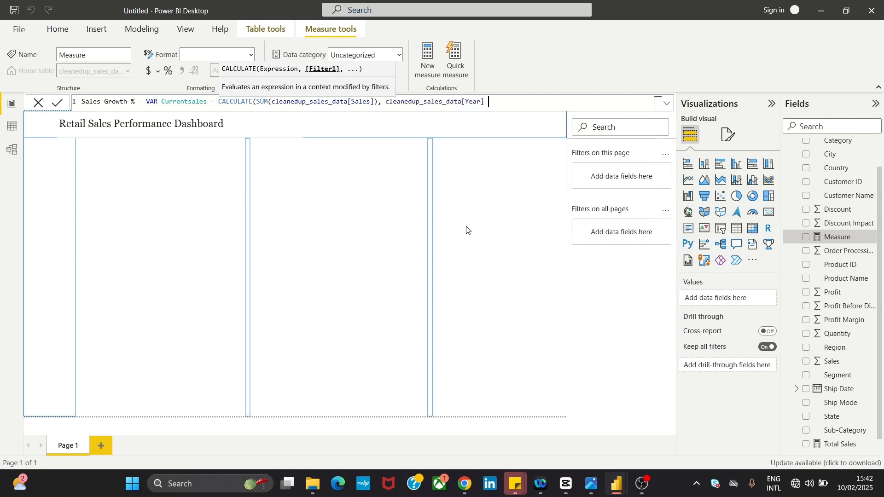
{"action": "type", "text": "= m"}
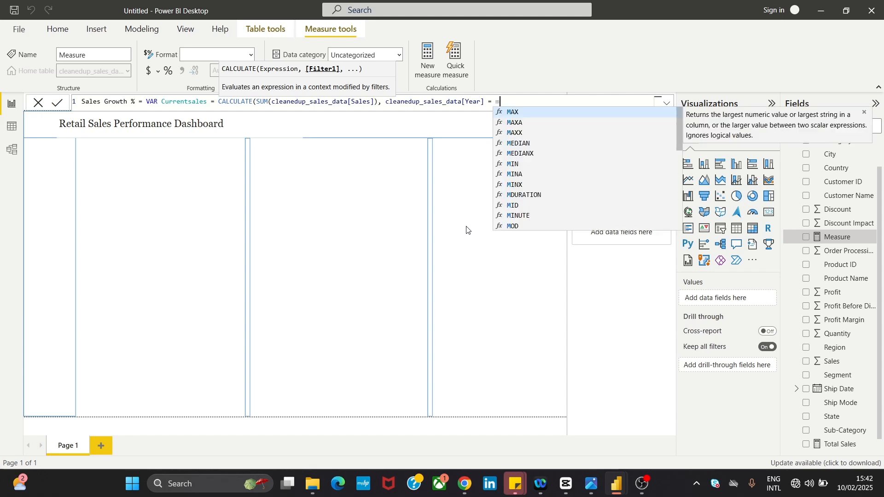
{"action": "key", "text": "Escape"}
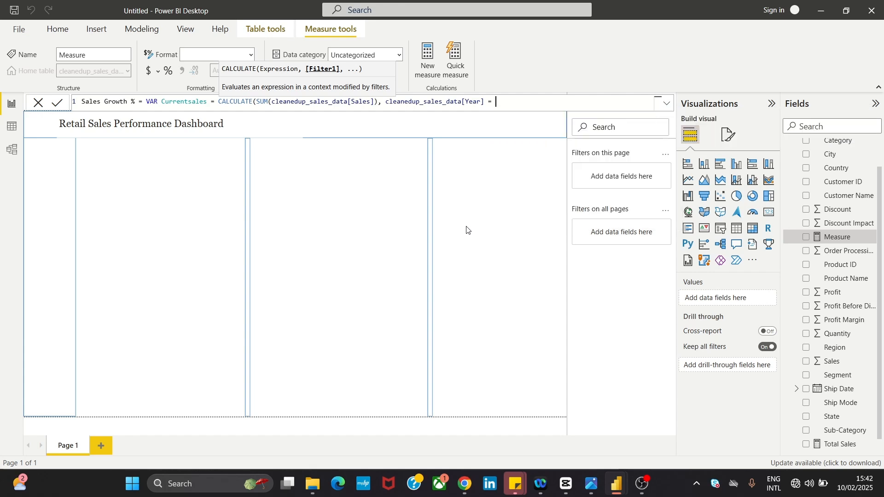
{"action": "type", "text": "MA"}
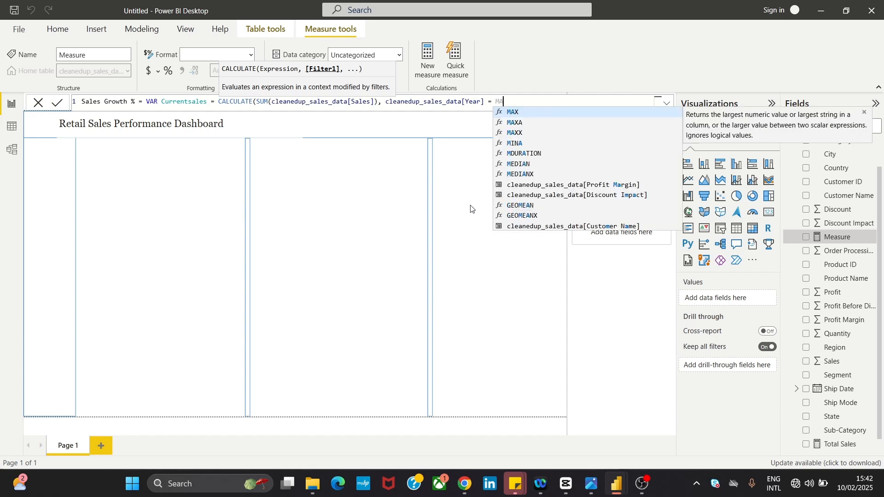
{"action": "left_click", "coordinate": [548, 113]}
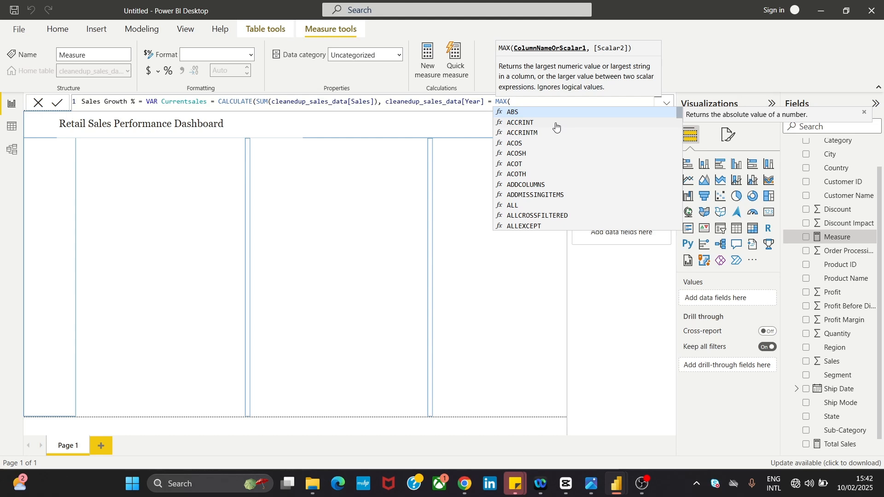
{"action": "type", "text": "clean"}
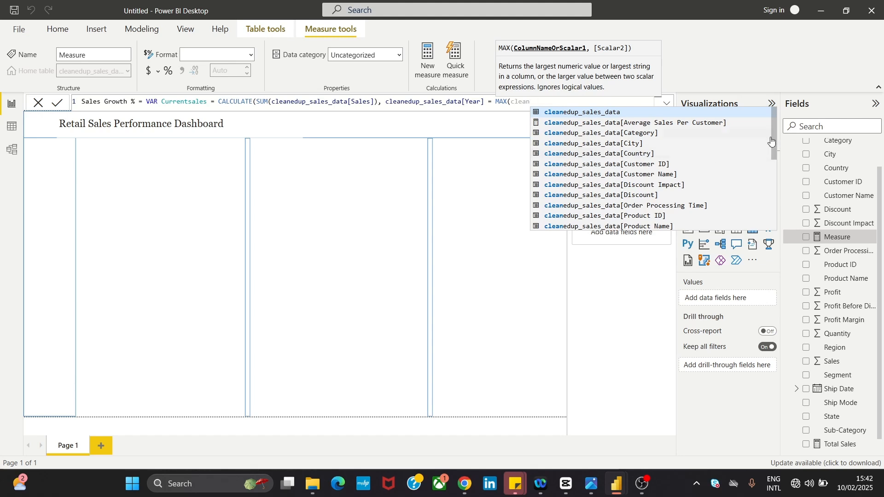
{"action": "left_click_drag", "start_coordinate": [775, 139], "coordinate": [760, 217]}
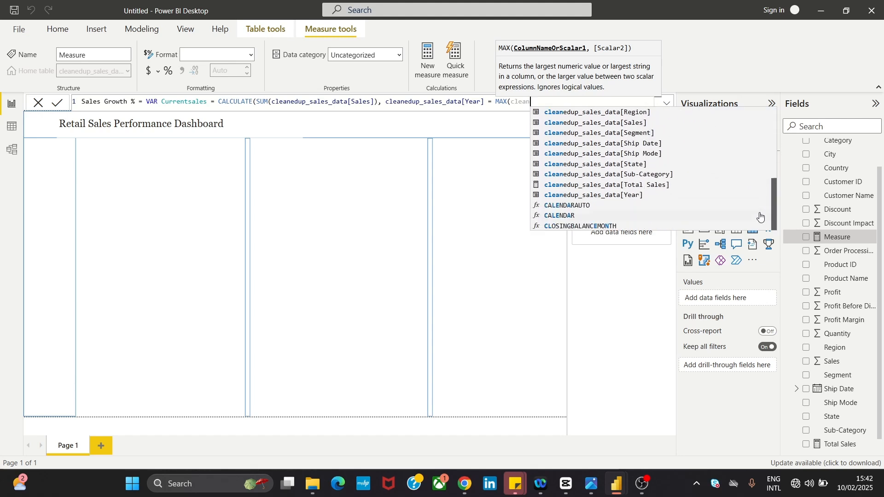
{"action": "left_click", "coordinate": [663, 203]}
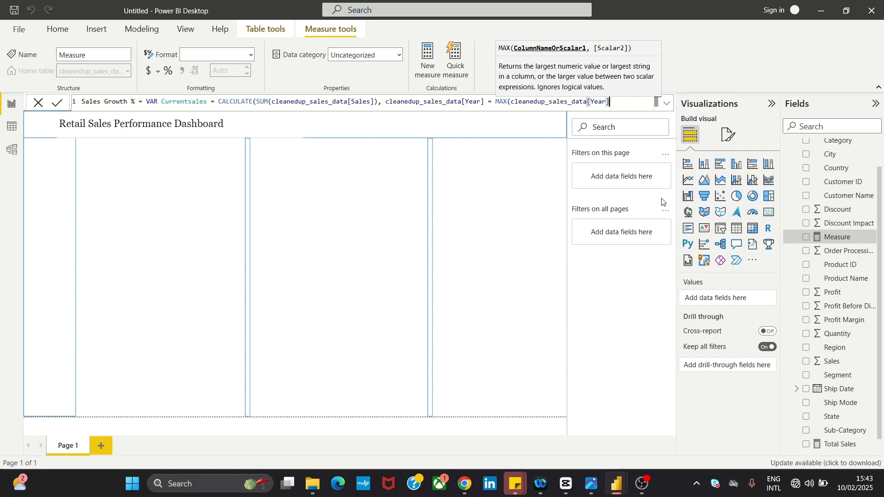
{"action": "type", "text": ")) "}
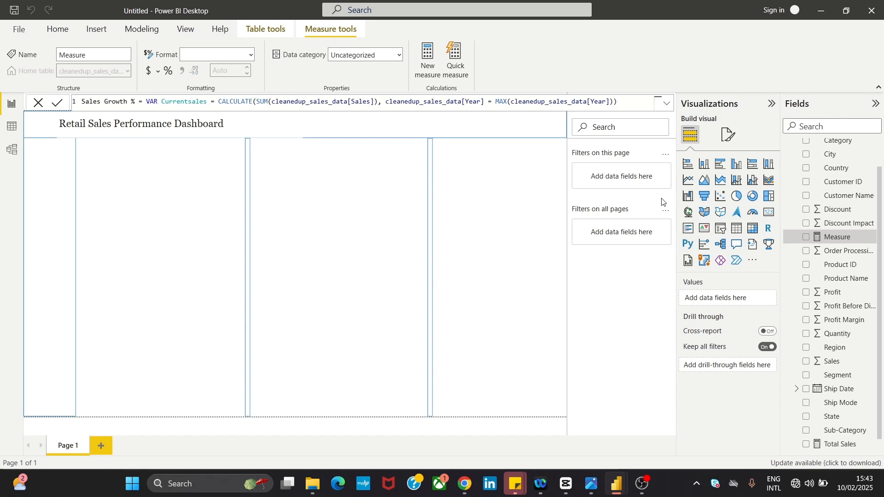
- Declare a second variable, Previousyearsales, in the Sales Growth % formula and begin it with a CALCULATE function
{"action": "type", "text": "VAR Previosu"}
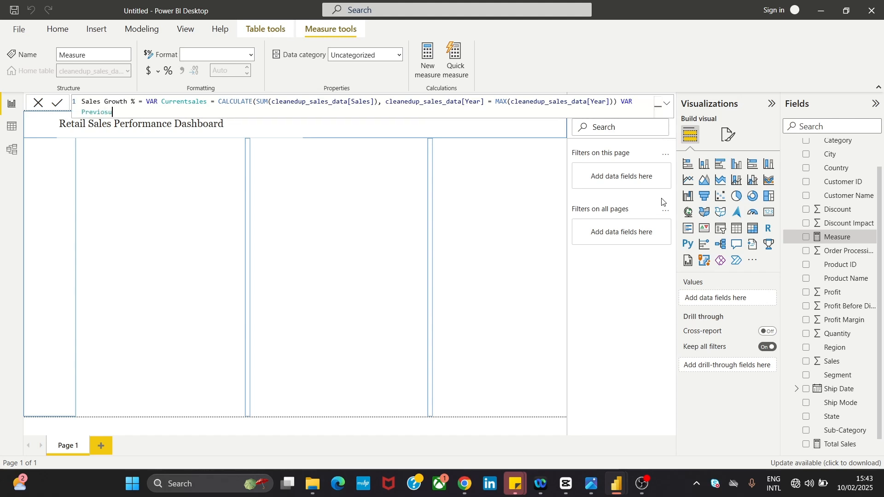
{"action": "key", "text": "BackSpace"}
{"action": "key", "text": "BackSpace"}
{"action": "type", "text": "usyearsales = Ca"}
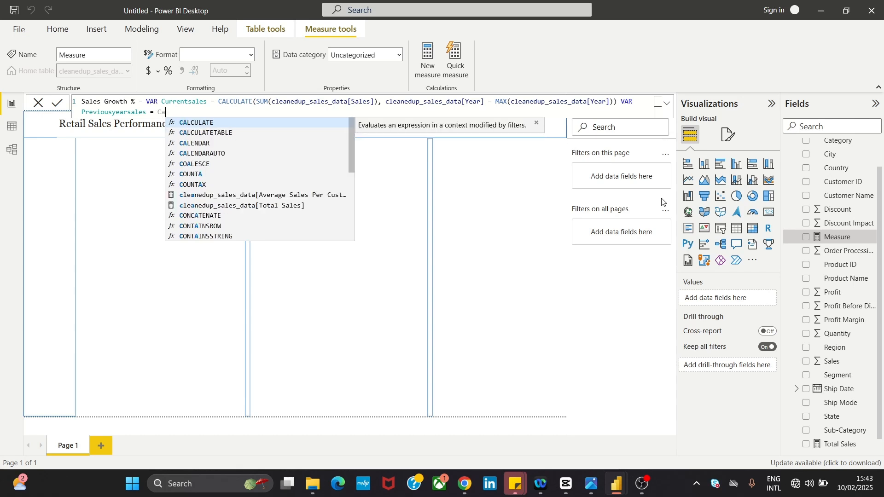
{"action": "key", "text": "Tab"}
- Add SUM(cleanedup_sales_data[Sales]) as the CALCULATE expression of Previousyearsales, followed by a comma for the filter argument
{"action": "type", "text": "SUM"}
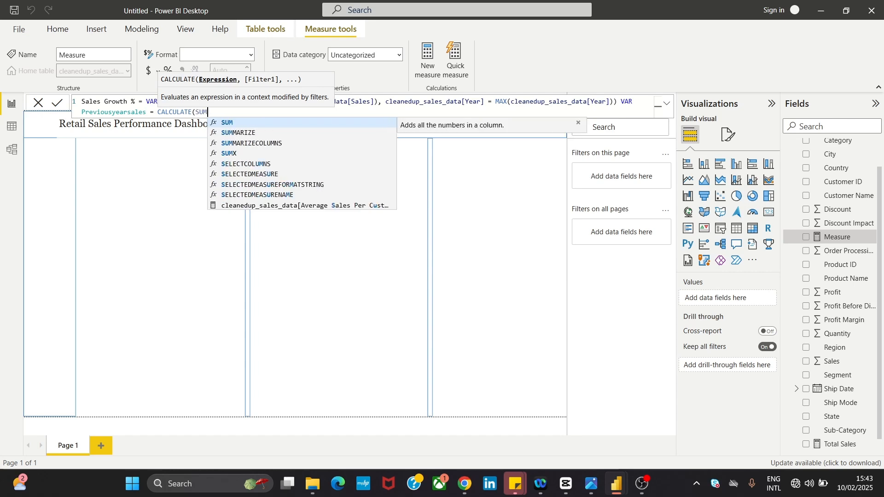
{"action": "type", "text": "("}
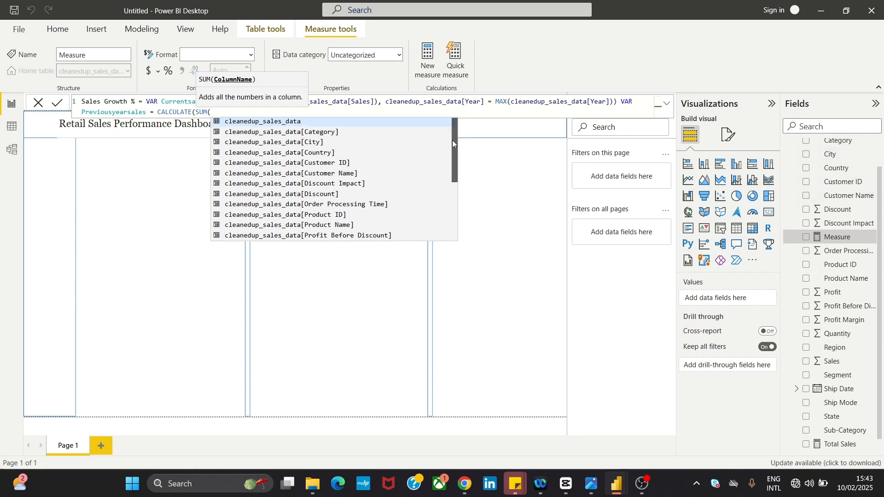
{"action": "left_click_drag", "start_coordinate": [453, 140], "coordinate": [452, 194]}
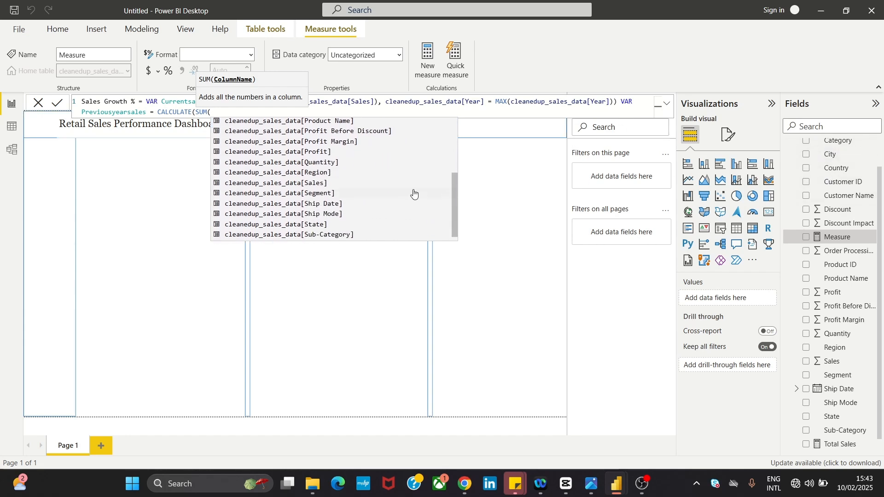
{"action": "left_click", "coordinate": [394, 183]}
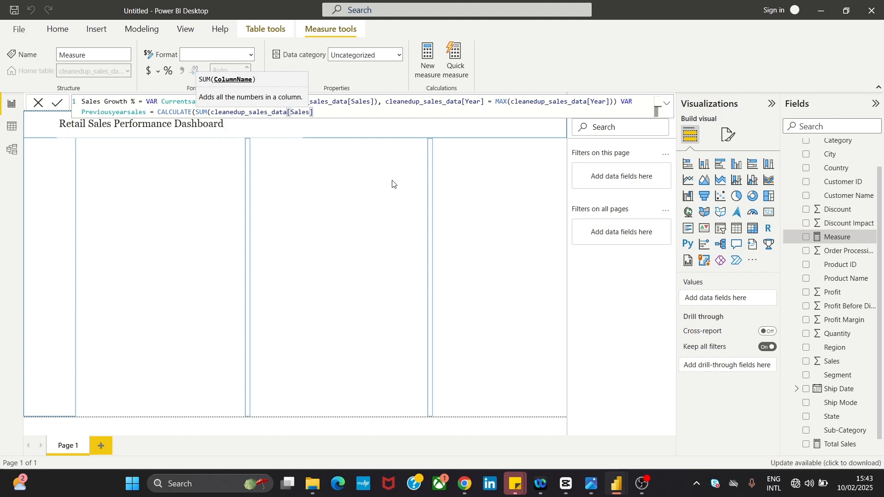
{"action": "type", "text": ")"}
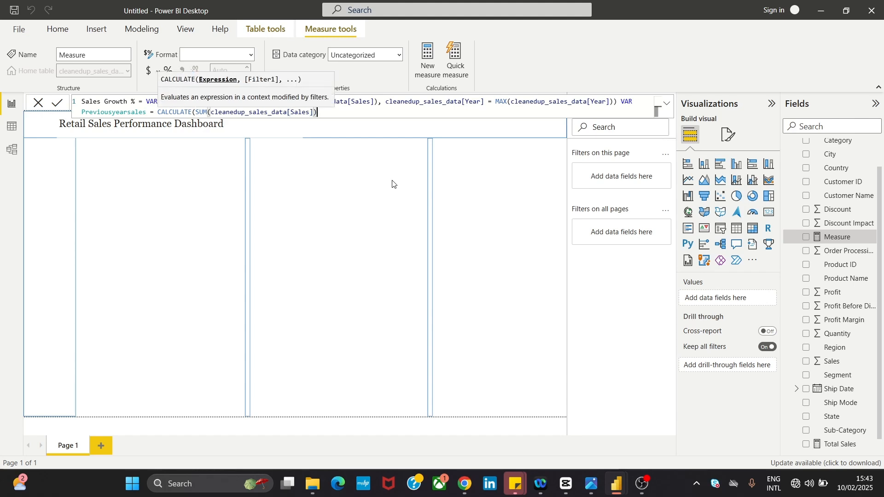
{"action": "type", "text": ", "}
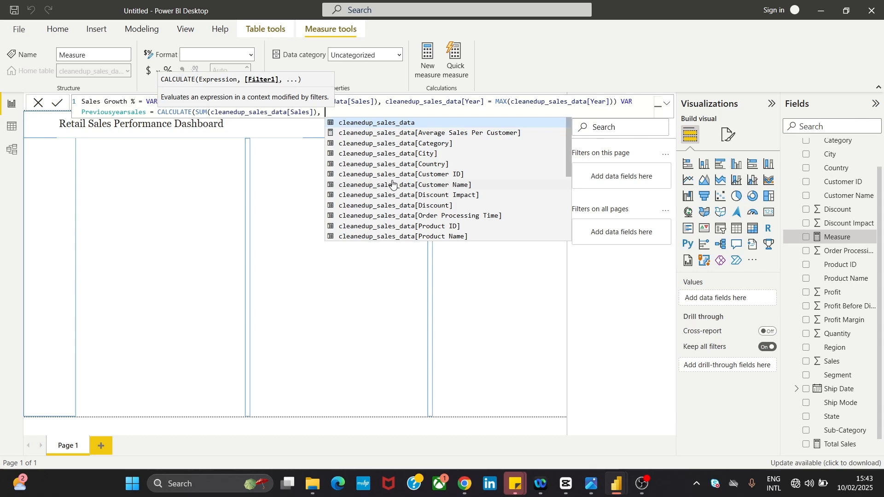
- Begin the Previousyearsales filter with cleanedup_sales_data[Year] = and open a MAX function
{"action": "type", "text": "Y"}
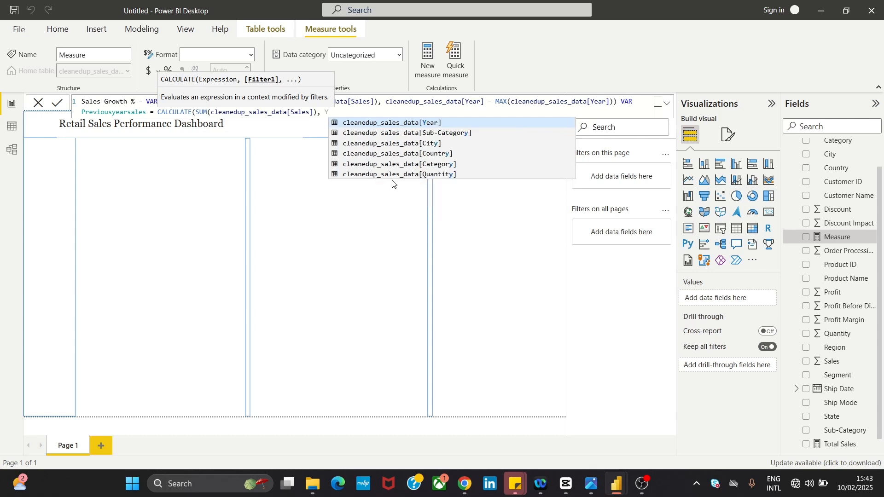
{"action": "left_click", "coordinate": [428, 123]}
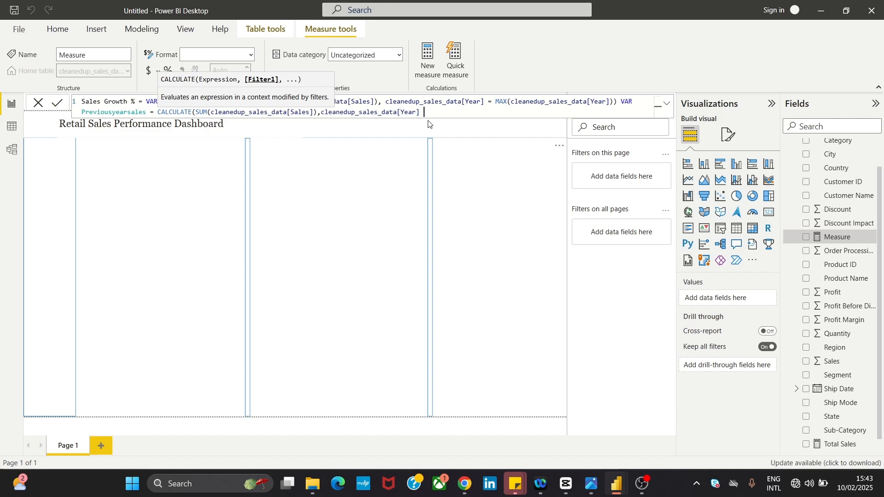
{"action": "type", "text": "-"}
{"action": "key", "text": "BackSpace"}
{"action": "type", "text": "= max"}
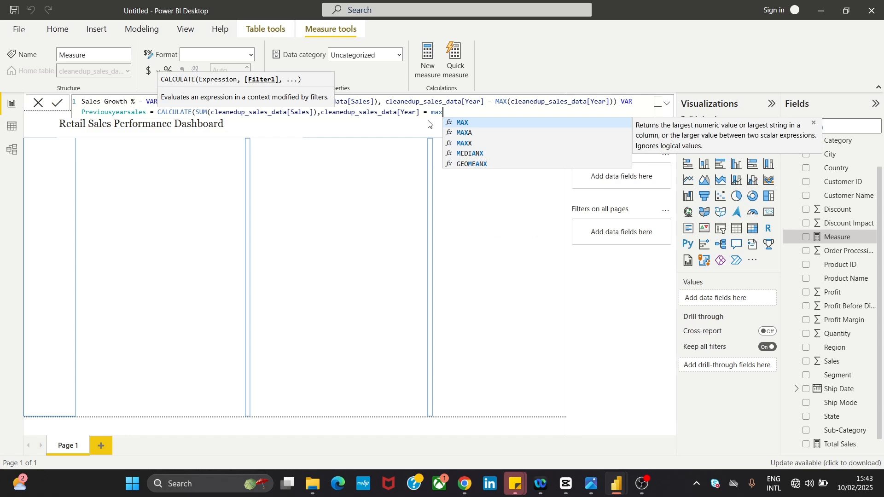
{"action": "left_click", "coordinate": [475, 123]}
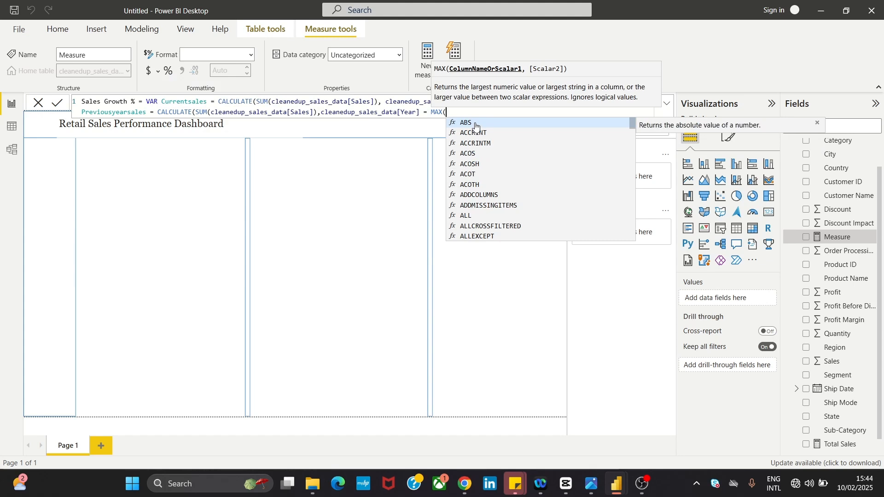
- Complete MAX with cleanedup_sales_data[Year], subtract 1 from it, and close the CALCULATE parenthesis of Previousyearsales
{"action": "type", "text": "yea"}
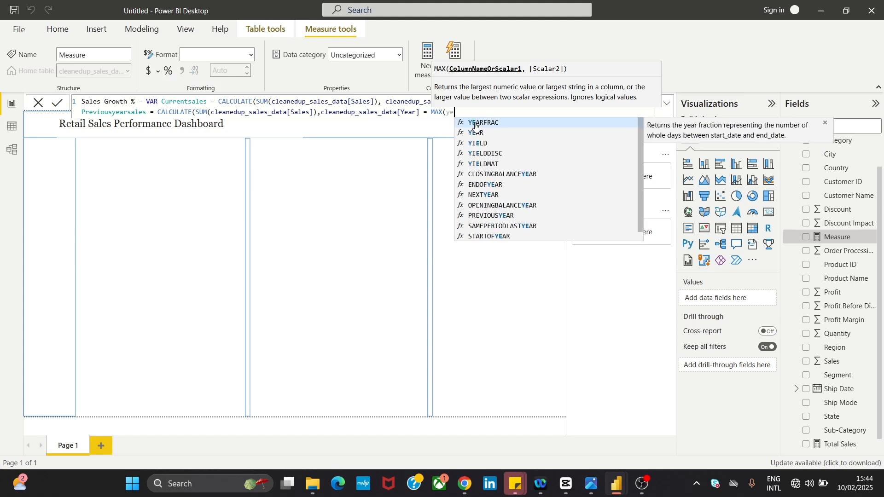
{"action": "type", "text": "r"}
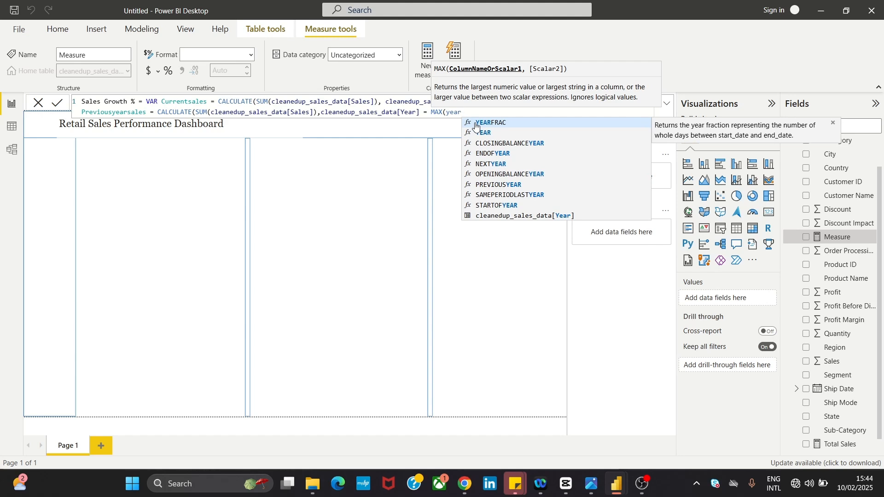
{"action": "left_click", "coordinate": [501, 216]}
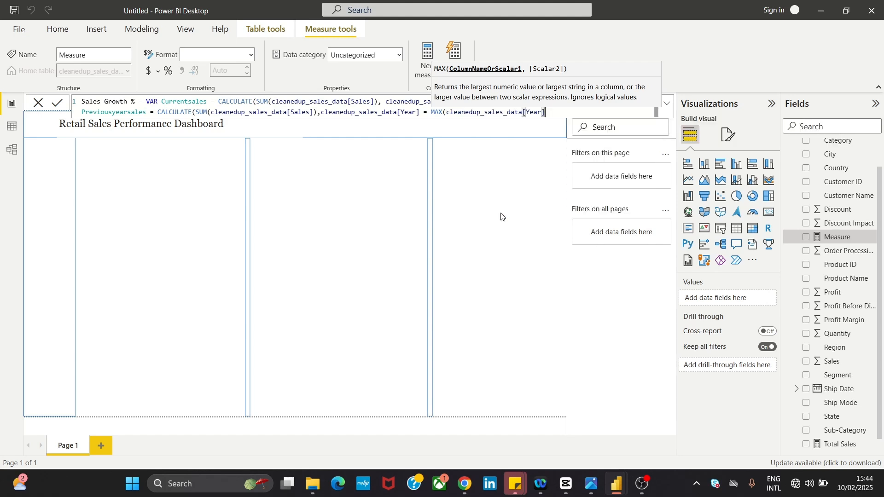
{"action": "type", "text": "0 -"}
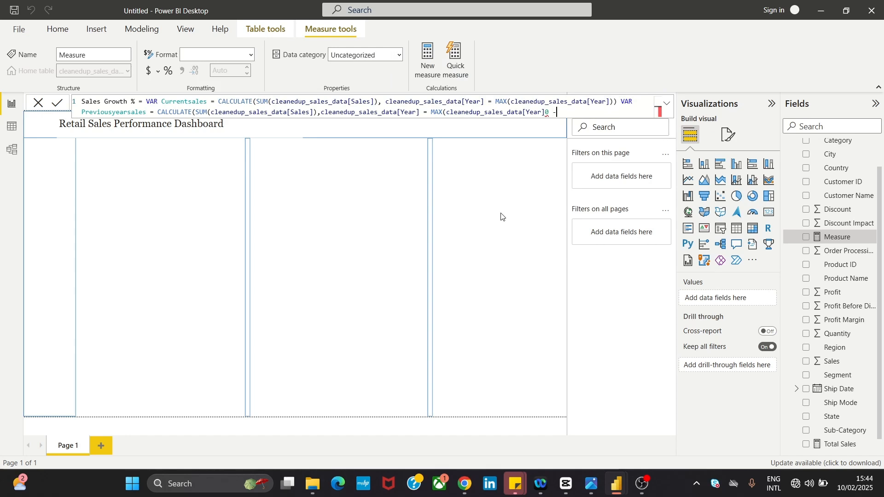
{"action": "key", "text": "BackSpace"}
{"action": "key", "text": "BackSpace"}
{"action": "type", "text": ") -1 ) retun"}
- Add RETURN after the two variables in the Sales Growth % formula and open a DIVIDE function
{"action": "key", "text": "BackSpace"}
{"action": "key", "text": "BackSpace"}
{"action": "key", "text": "BackSpace"}
{"action": "key", "text": "BackSpace"}
{"action": "key", "text": "BackSpace"}
{"action": "type", "text": "RETURNDIVIDE *"}
{"action": "key", "text": "BackSpace"}
{"action": "type", "text": "("}
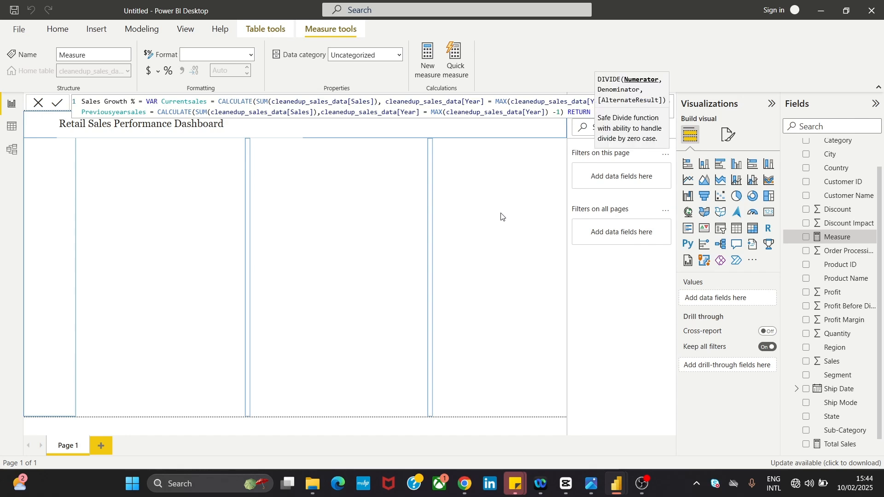
- Enter Currentsales - Previousyearsales as the DIVIDE numerator, followed by a comma for the denominator
{"action": "type", "text": "Cu"}
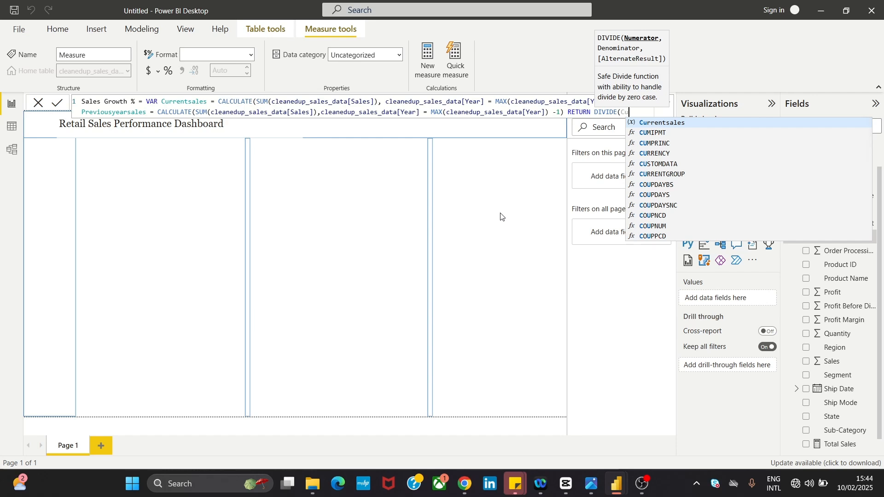
{"action": "left_click", "coordinate": [659, 123]}
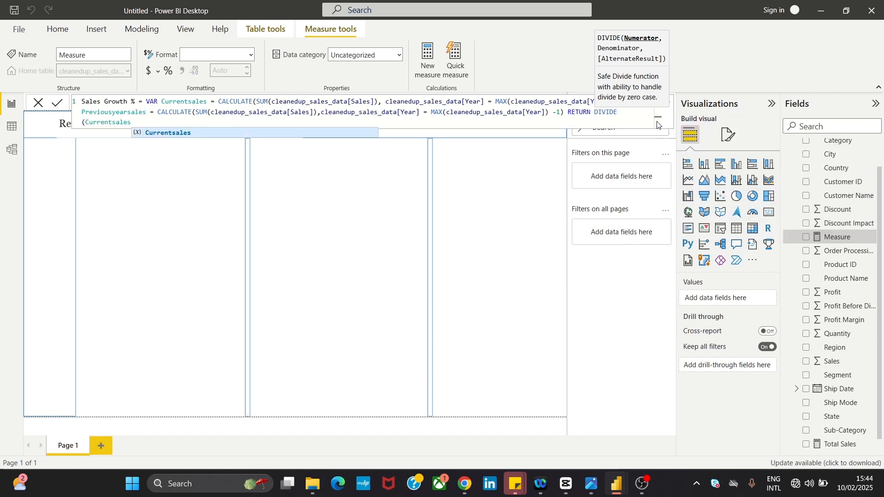
{"action": "type", "text": "-"}
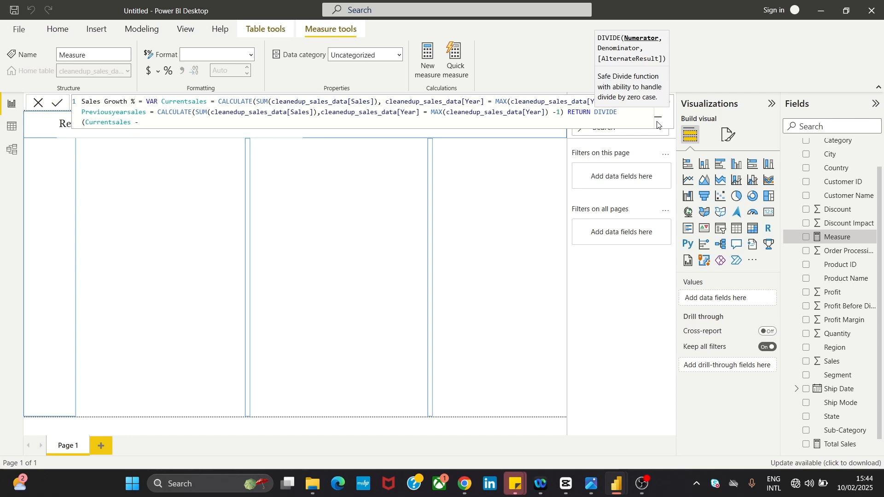
{"action": "type", "text": " pr"}
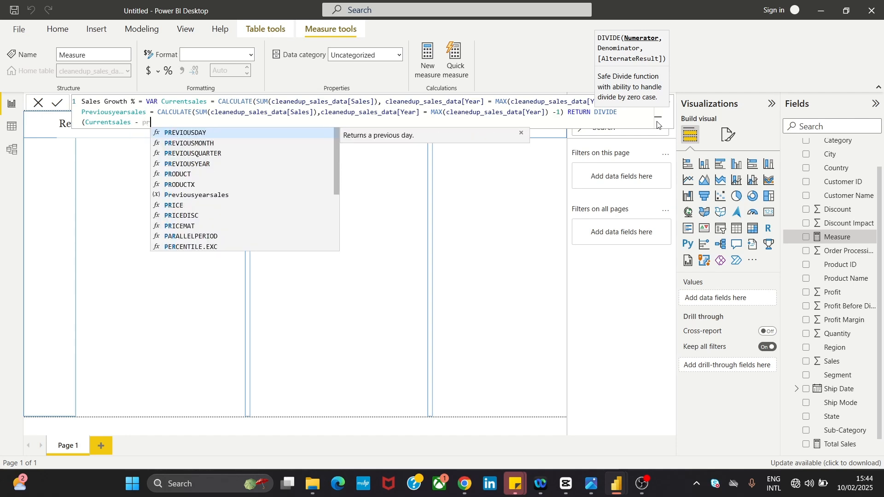
{"action": "type", "text": "evious"}
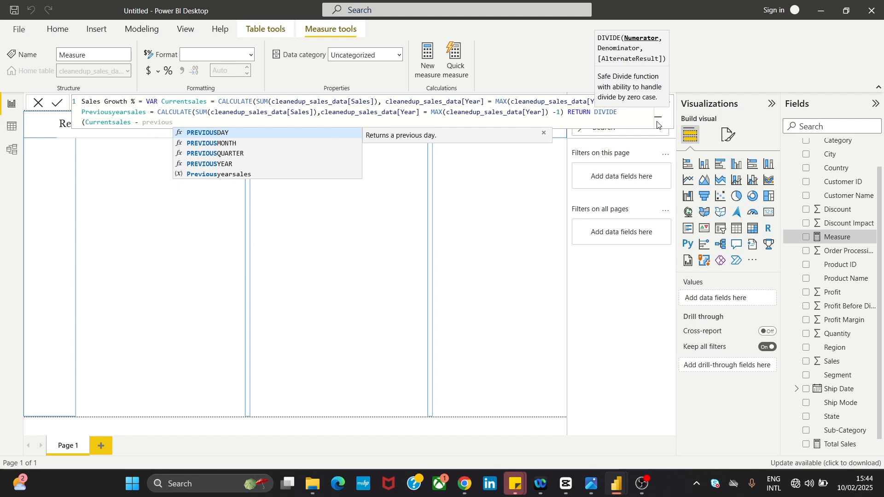
{"action": "left_click", "coordinate": [324, 174]}
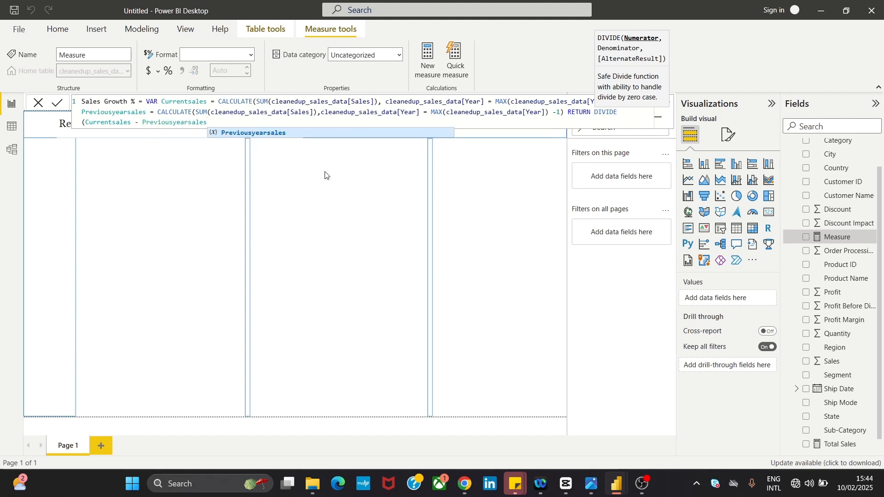
{"action": "type", "text": ", "}
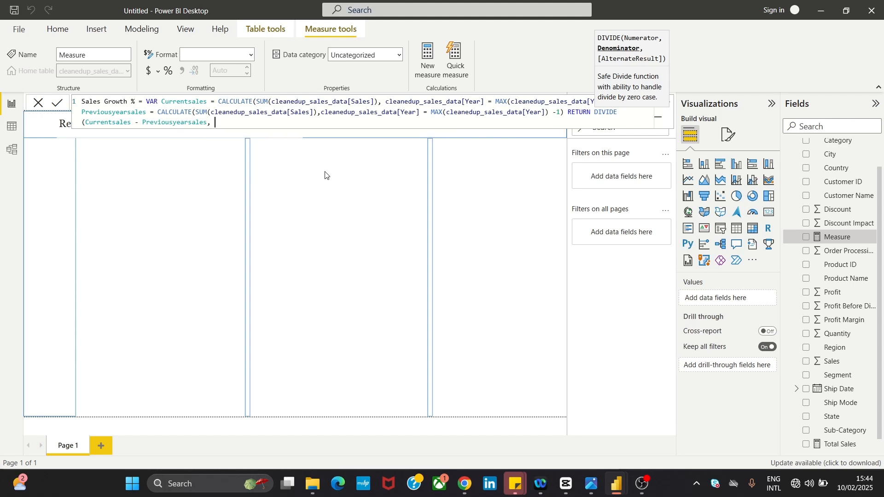
- Complete DIVIDE with Previousyearsales as denominator and 0 as alternate result, multiply by 100, and commit the Sales Growth % measure
{"action": "type", "text": "pre"}
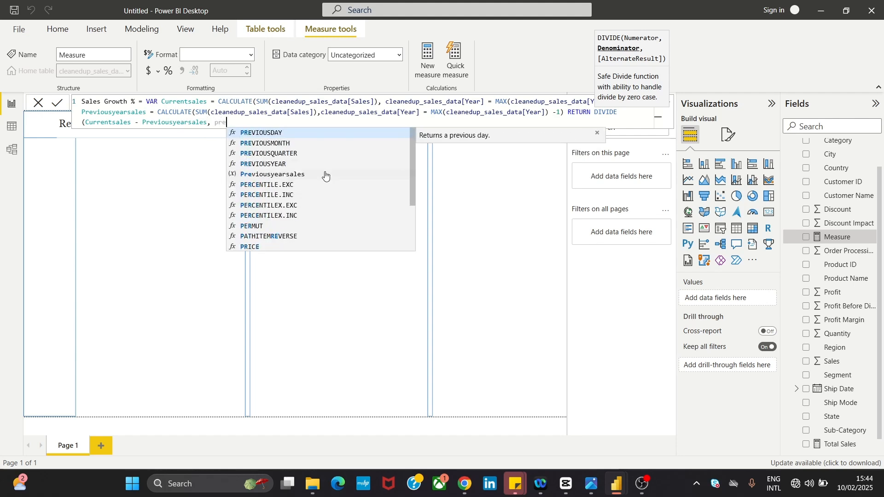
{"action": "type", "text": "v"}
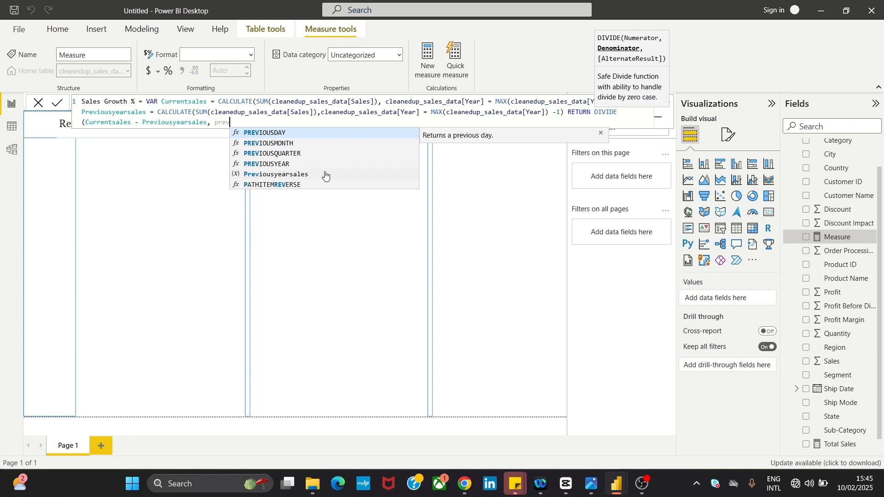
{"action": "left_click", "coordinate": [325, 174]}
{"action": "type", "text": ", "}
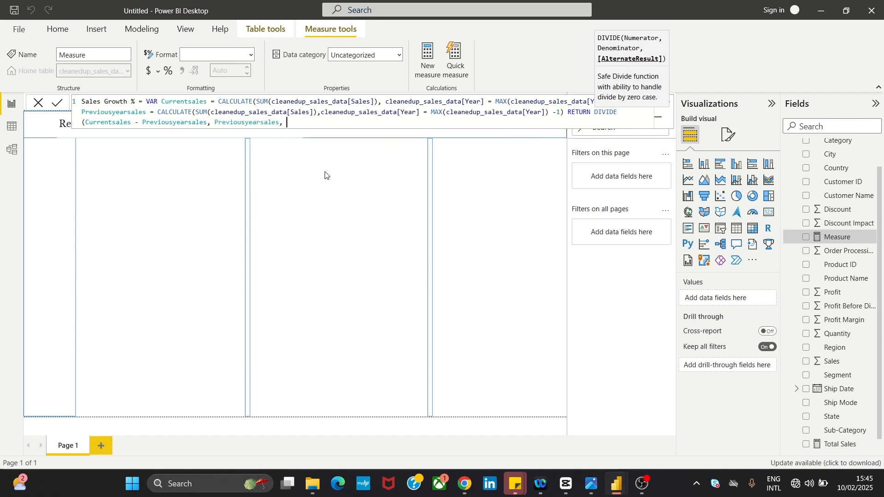
{"action": "type", "text": "0)"}
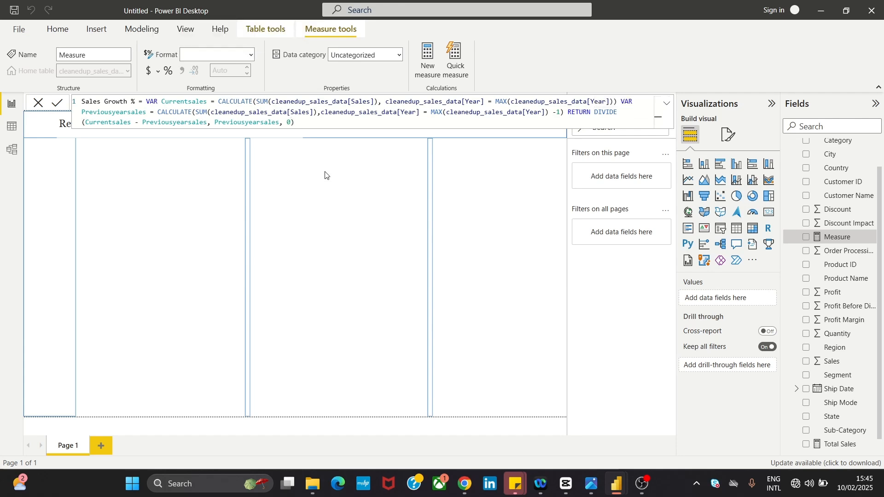
{"action": "type", "text": " * 100"}
{"action": "left_click", "coordinate": [58, 103]}
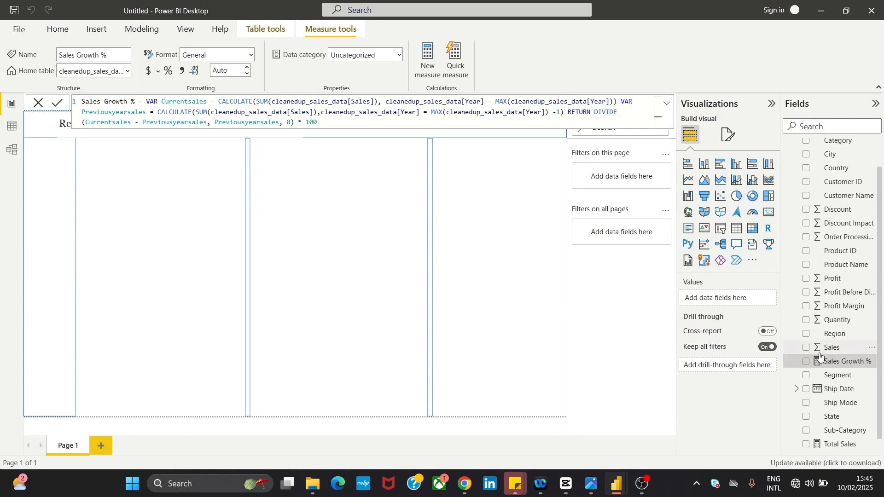
{"action": "left_click", "coordinate": [39, 104]}
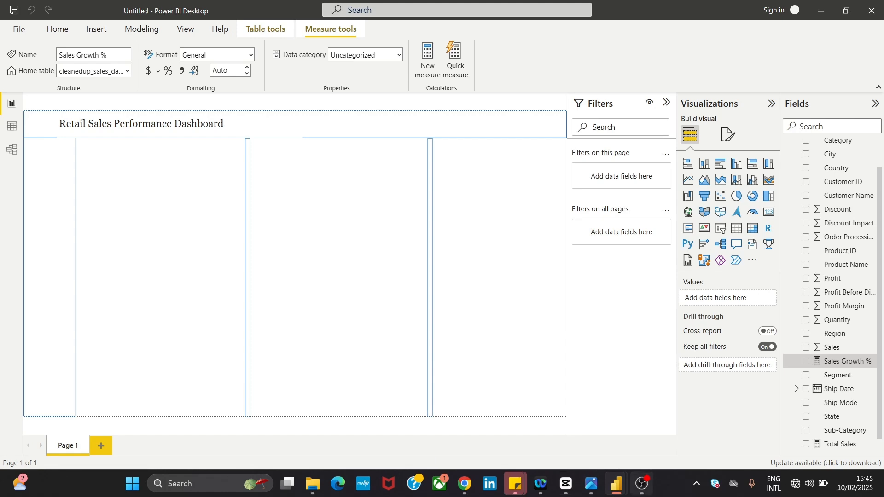
- Check the Retail Store Sales Dashboard.png reference image and insert a text box on the report page
{"action": "mouse_move", "coordinate": [581, 493]}
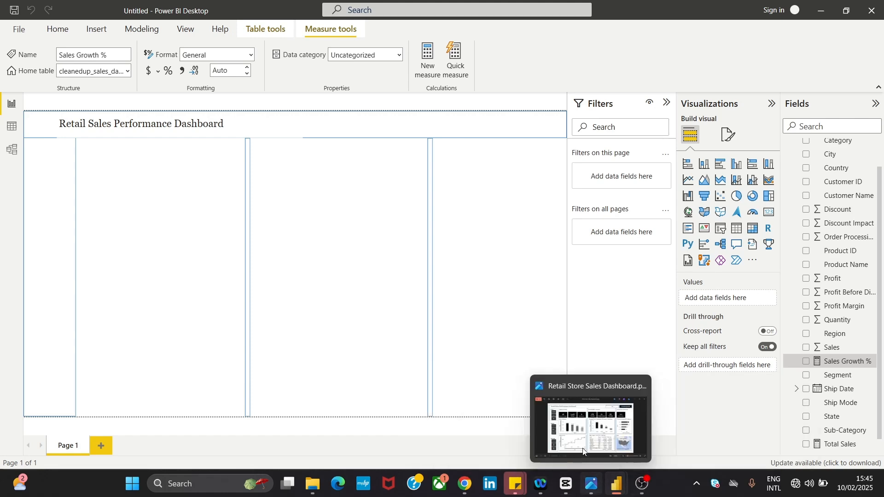
{"action": "left_click", "coordinate": [584, 449]}
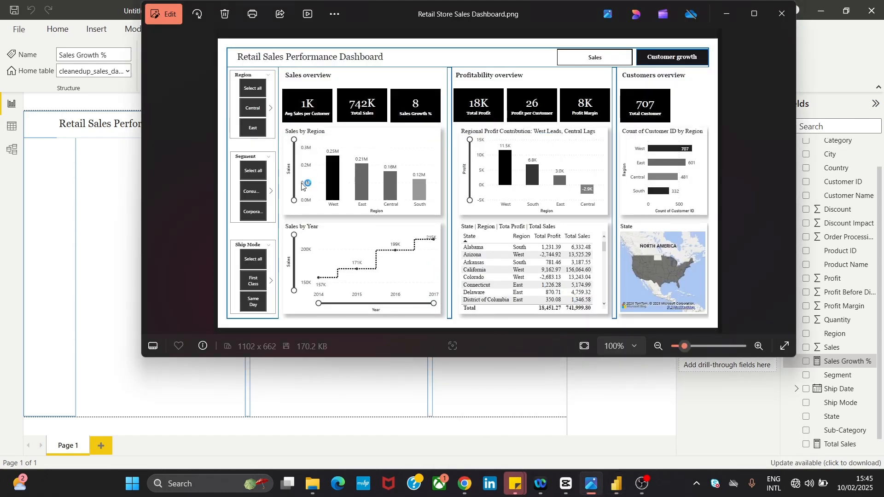
{"action": "left_click", "coordinate": [105, 186]}
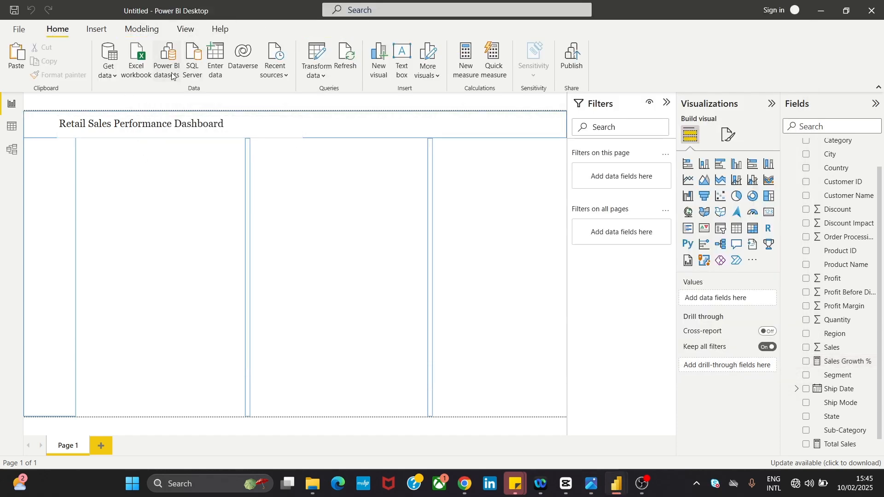
{"action": "left_click", "coordinate": [396, 54]}
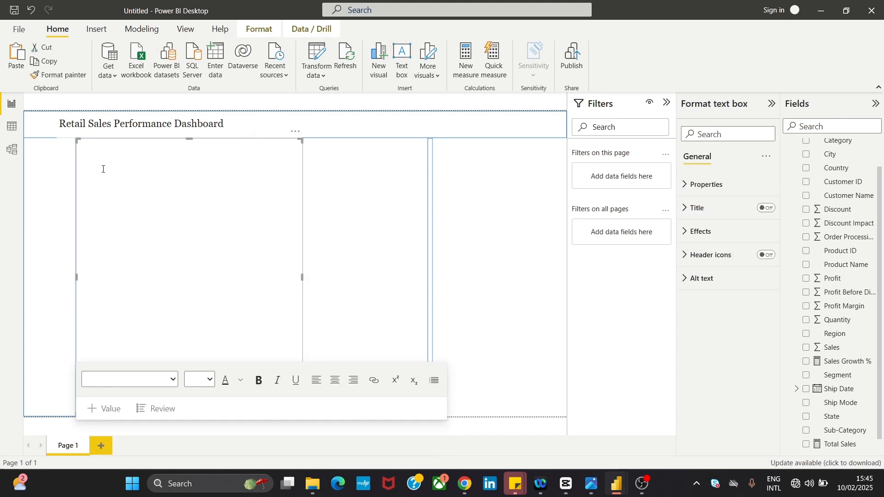
{"action": "left_click", "coordinate": [112, 182]}
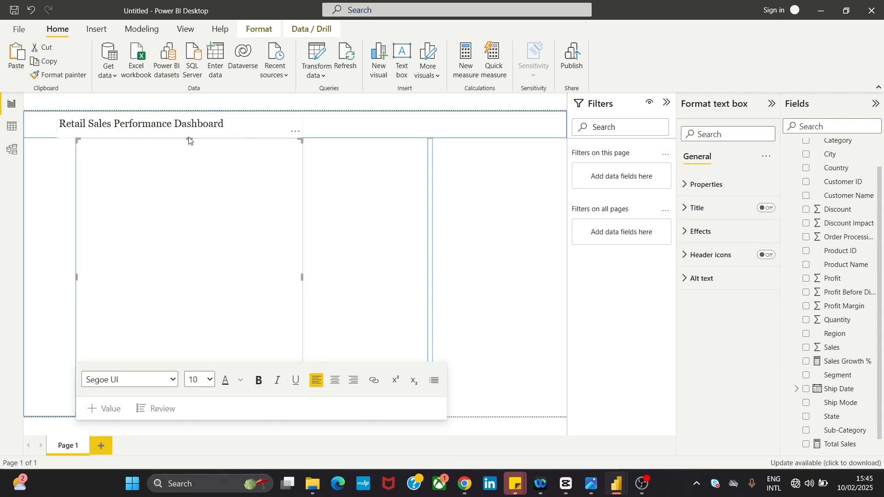
- Reduce the new text box to a short strip in the page's lower half and enter the heading Sales Overview
{"action": "left_click_drag", "start_coordinate": [183, 178], "coordinate": [220, 334]}
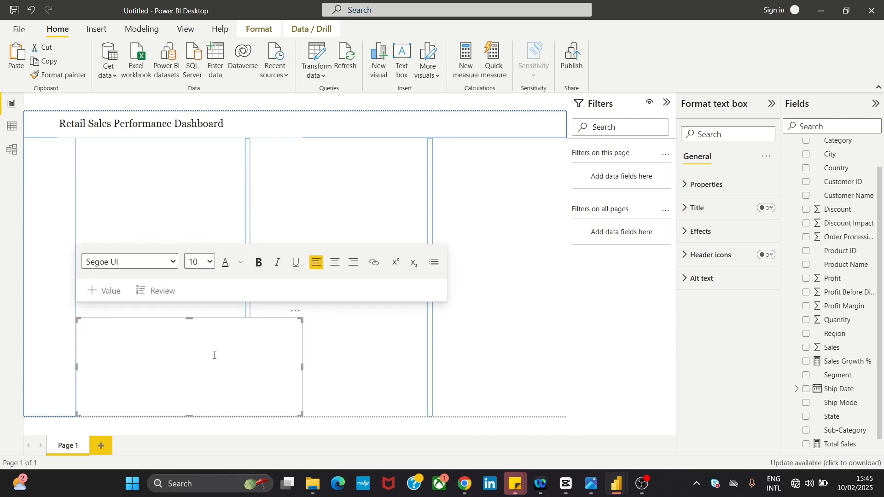
{"action": "left_click_drag", "start_coordinate": [190, 413], "coordinate": [196, 348]}
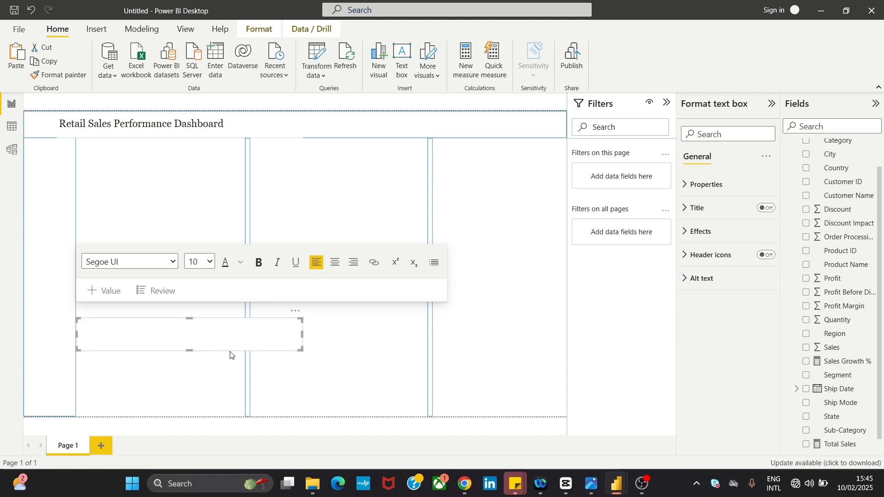
{"action": "left_click", "coordinate": [232, 356]}
{"action": "left_click", "coordinate": [203, 346]}
{"action": "left_click", "coordinate": [204, 355]}
{"action": "left_click", "coordinate": [185, 348]}
- Try to set the Sales Overview heading's font to Georgia at size 18
{"action": "left_click", "coordinate": [120, 261]}
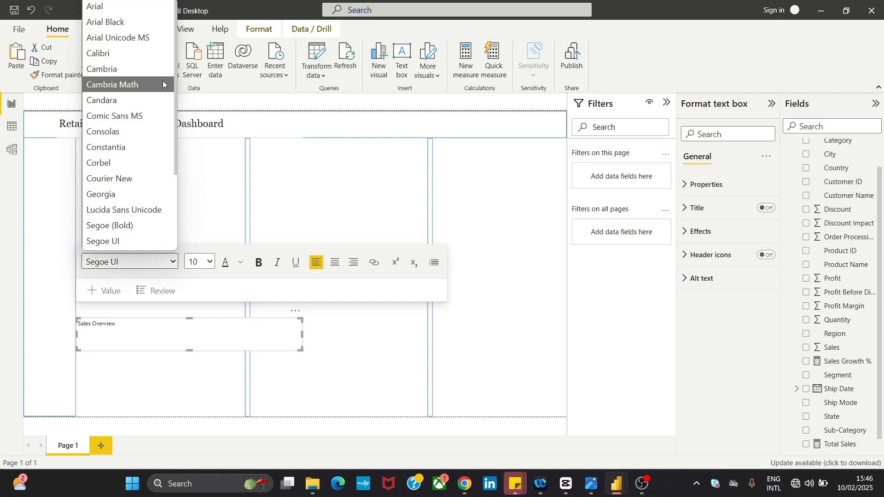
{"action": "left_click", "coordinate": [153, 197]}
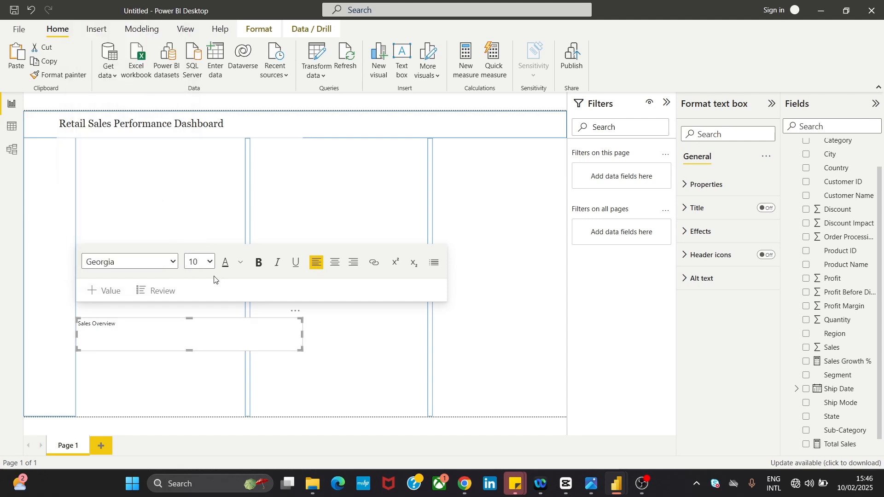
{"action": "left_click", "coordinate": [210, 261]}
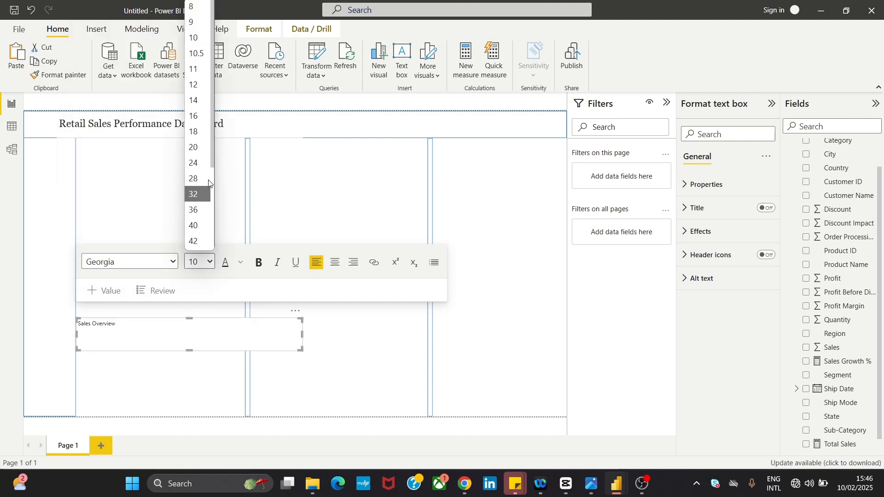
{"action": "left_click", "coordinate": [203, 103]}
{"action": "left_click", "coordinate": [211, 263]}
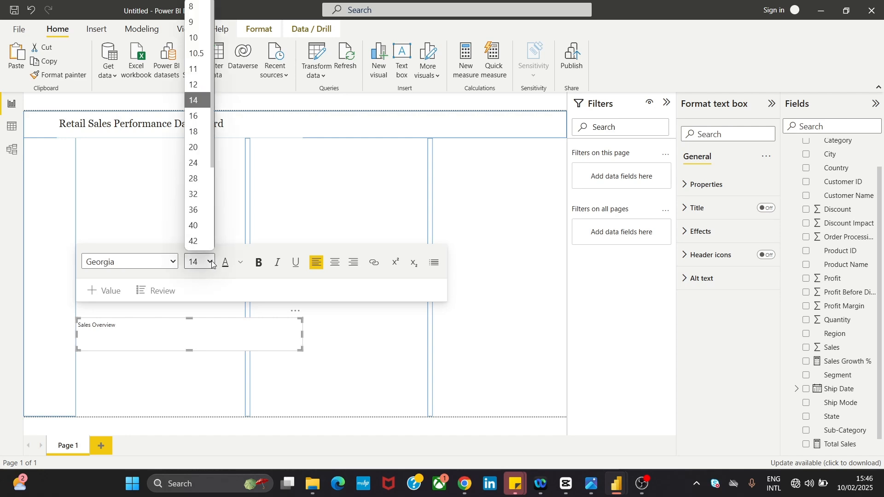
{"action": "left_click", "coordinate": [194, 133]}
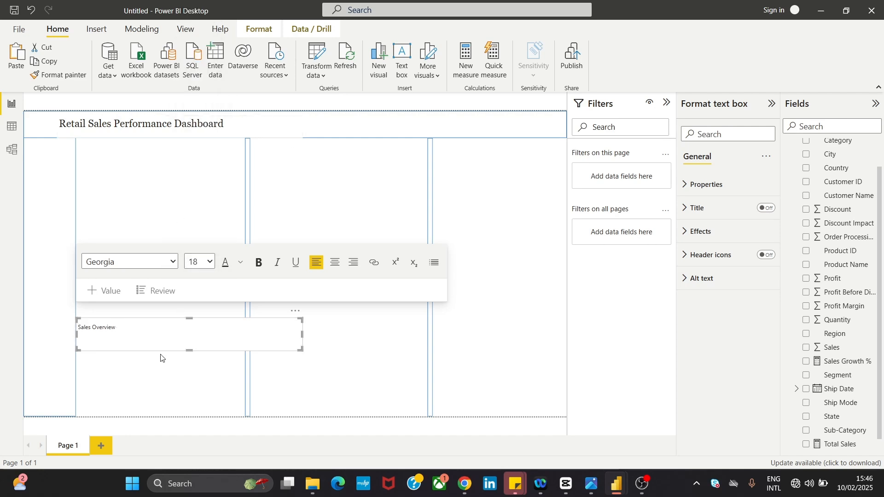
- Set the whole Sales Overview heading to the Georgia font at size 16
{"action": "key", "text": "ctrl+a"}
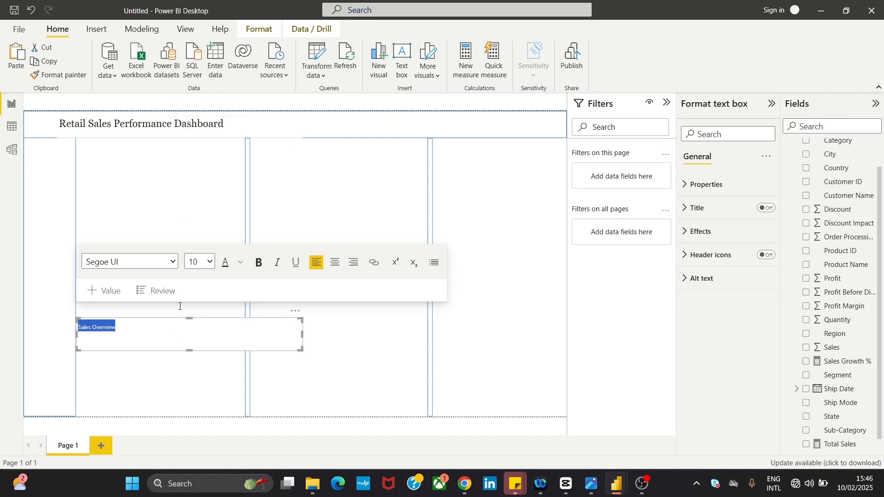
{"action": "left_click", "coordinate": [210, 262]}
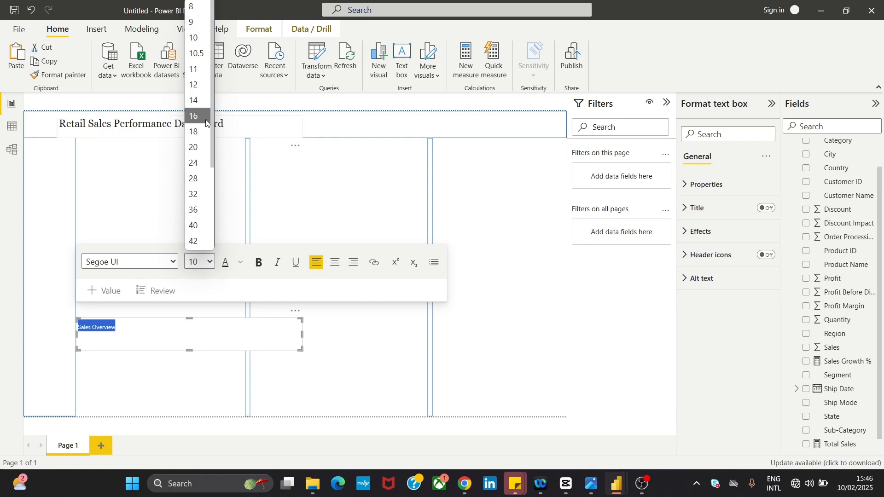
{"action": "left_click", "coordinate": [206, 122]}
{"action": "left_click", "coordinate": [128, 262]}
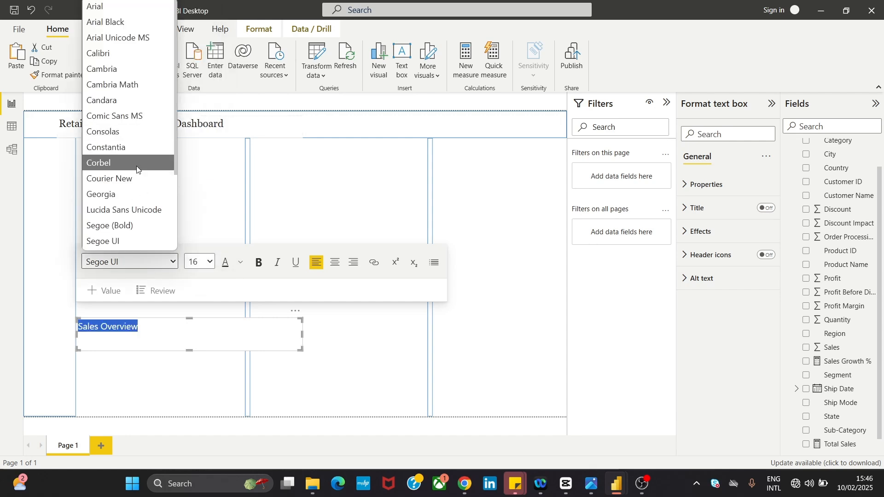
{"action": "left_click", "coordinate": [143, 194]}
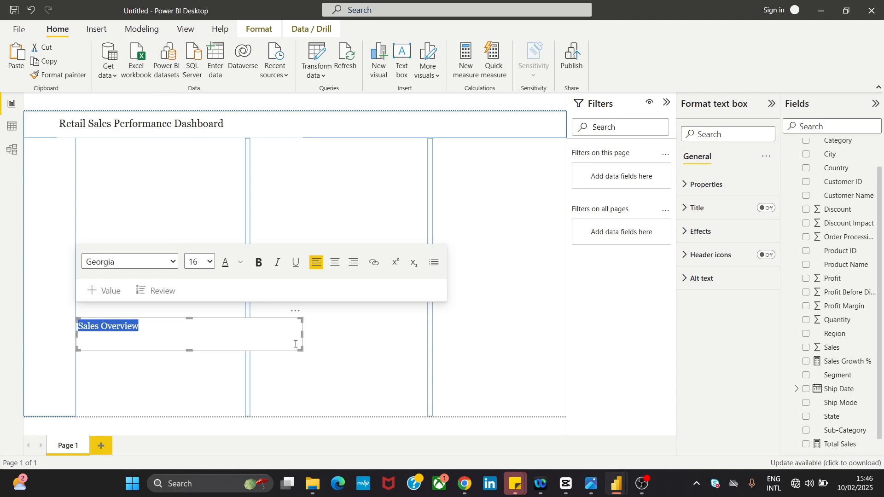
- Narrow the Sales Overview text box to fit its heading and move it to the top of the first wide column, below the dashboard title
{"action": "left_click_drag", "start_coordinate": [302, 335], "coordinate": [132, 168]}
{"action": "left_click", "coordinate": [157, 317]}
{"action": "left_click", "coordinate": [144, 330]}
{"action": "left_click", "coordinate": [128, 172]}
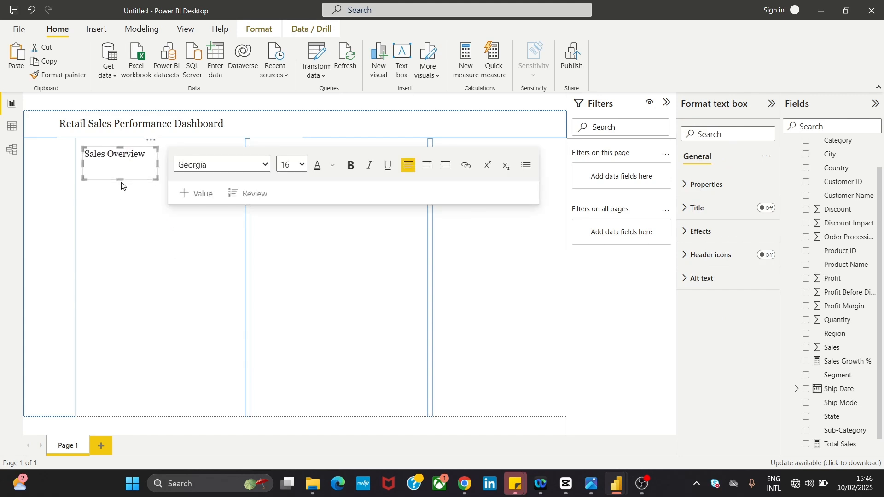
{"action": "left_click", "coordinate": [109, 210]}
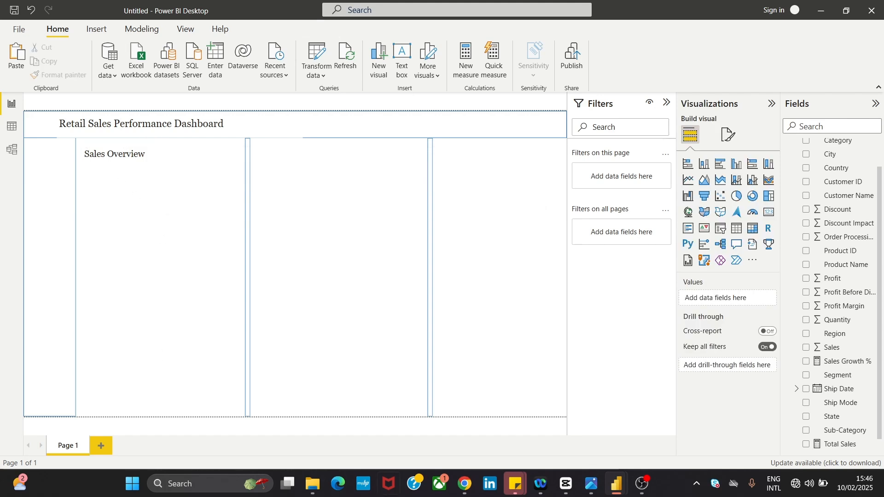
- Check the KPI cards in the Retail Store Sales Dashboard.png reference image, then insert a small Card visual under the Sales Overview heading
{"action": "left_click", "coordinate": [601, 444]}
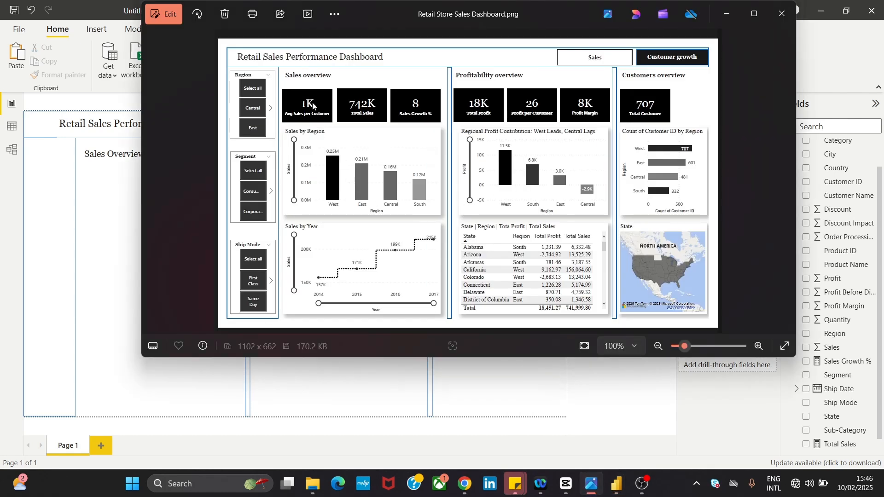
{"action": "left_click", "coordinate": [89, 220]}
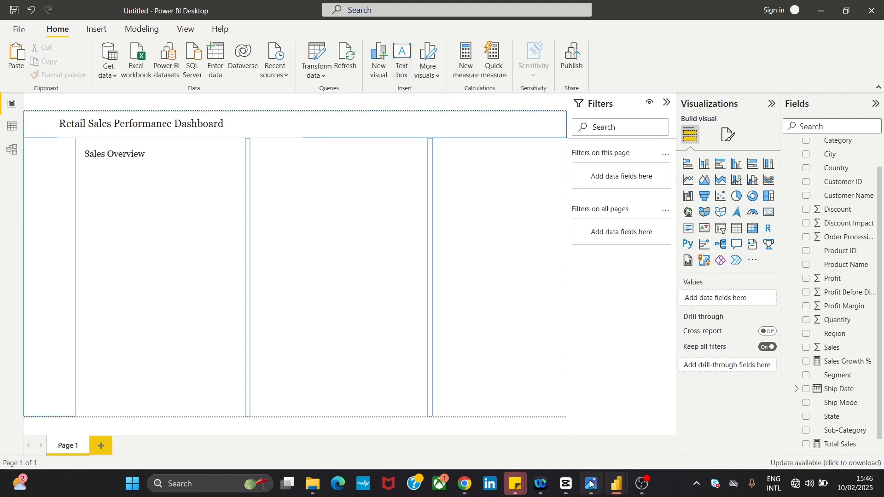
{"action": "mouse_move", "coordinate": [592, 484]}
{"action": "left_click", "coordinate": [615, 413]}
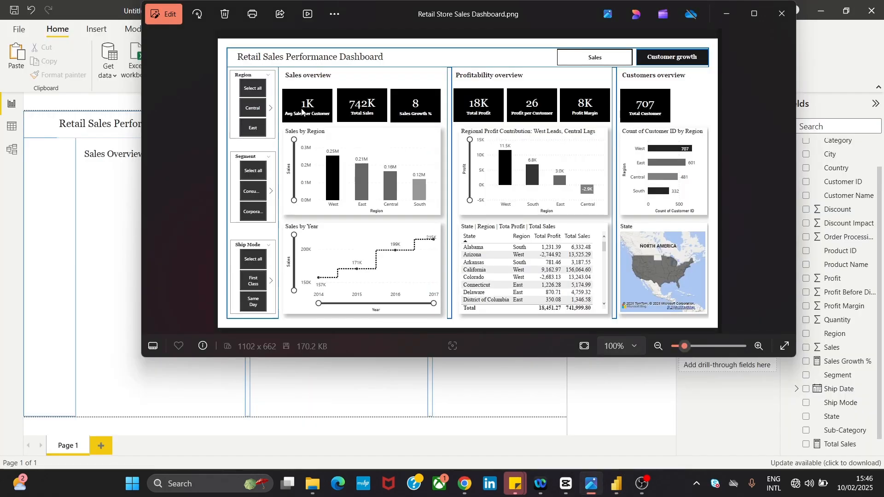
{"action": "left_click", "coordinate": [105, 215]}
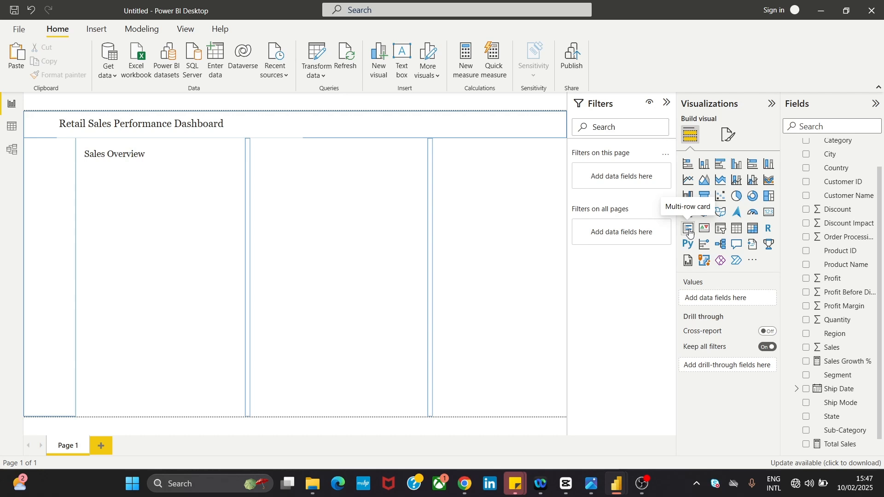
{"action": "left_click", "coordinate": [769, 212]}
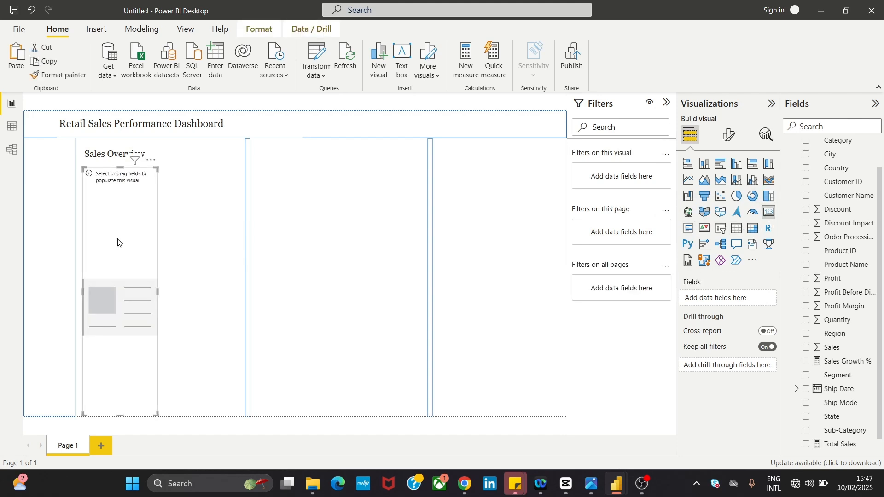
{"action": "left_click_drag", "start_coordinate": [118, 171], "coordinate": [126, 203]}
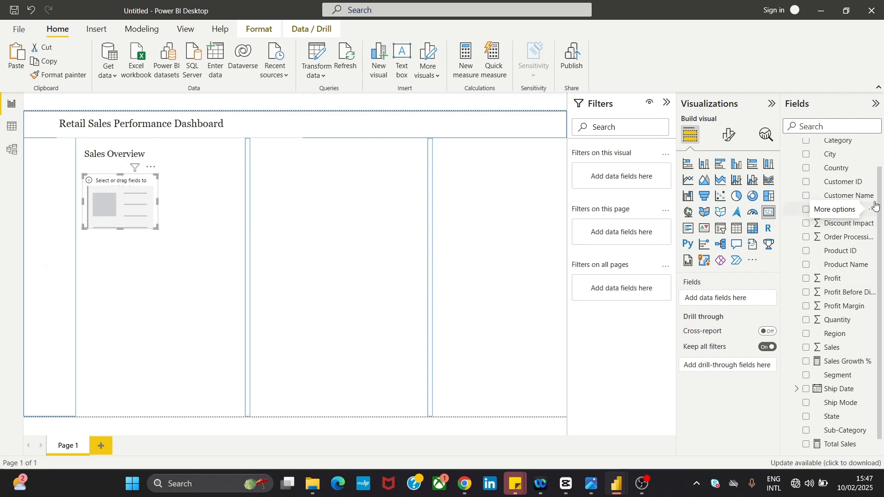
- Add the Total Sales measure as the card's field, removing it from drill-through, and widen the card until the full value fits
{"action": "left_click_drag", "start_coordinate": [880, 211], "coordinate": [883, 229]}
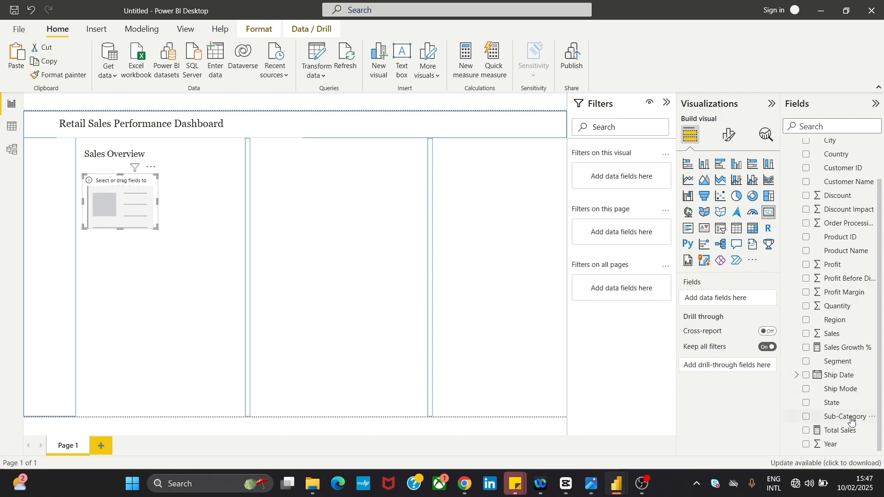
{"action": "left_click_drag", "start_coordinate": [841, 432], "coordinate": [747, 312]}
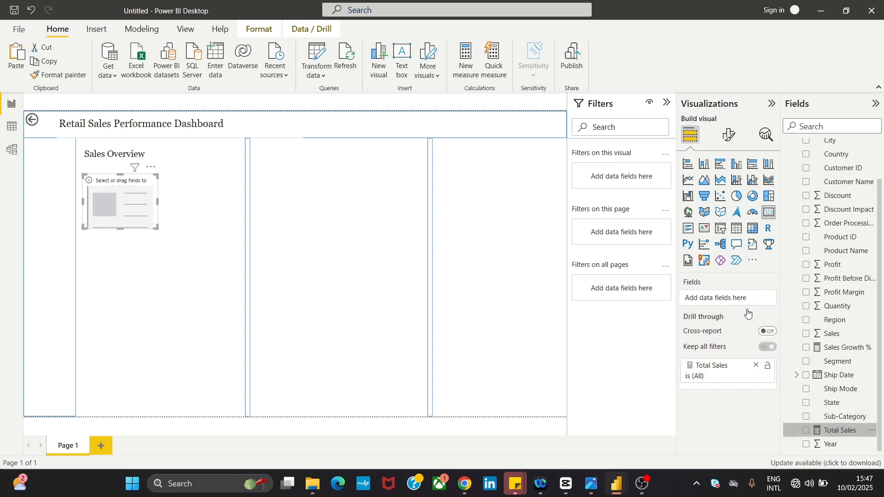
{"action": "left_click", "coordinate": [757, 365]}
{"action": "left_click_drag", "start_coordinate": [841, 430], "coordinate": [756, 299]}
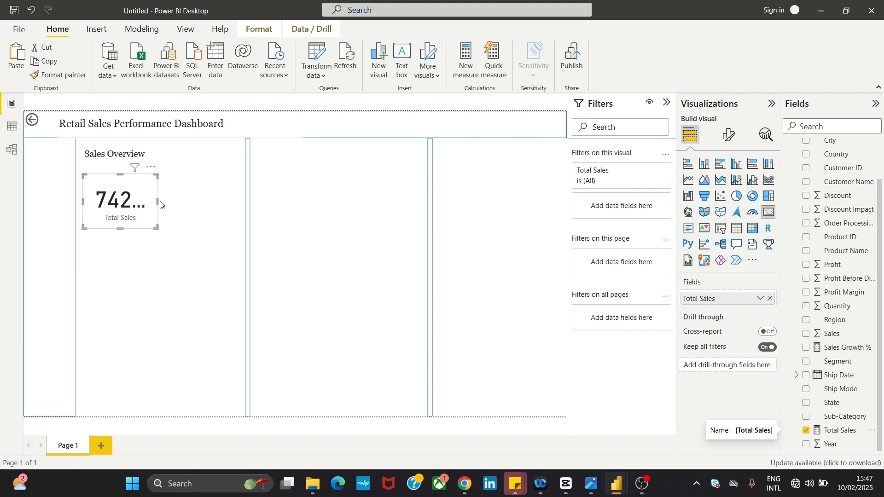
{"action": "left_click_drag", "start_coordinate": [158, 201], "coordinate": [171, 206]}
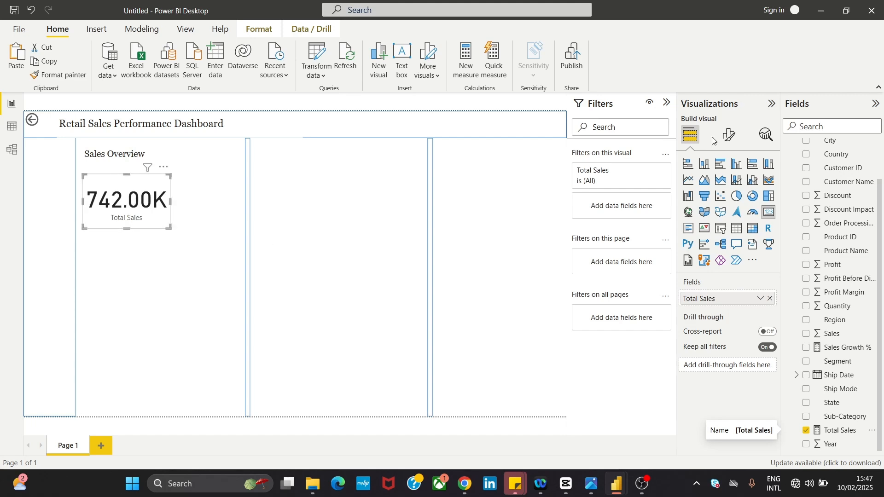
- Set the Total Sales card's callout value font to Georgia at size 34
{"action": "left_click", "coordinate": [729, 139]}
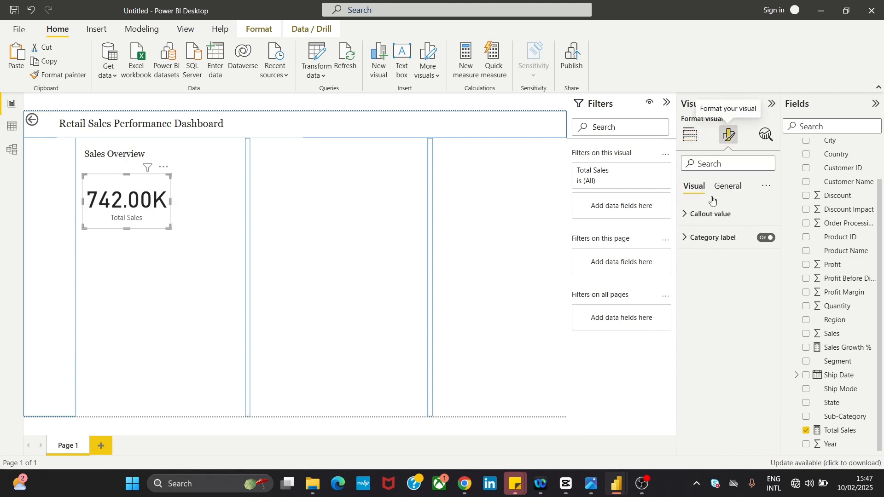
{"action": "left_click", "coordinate": [711, 214]}
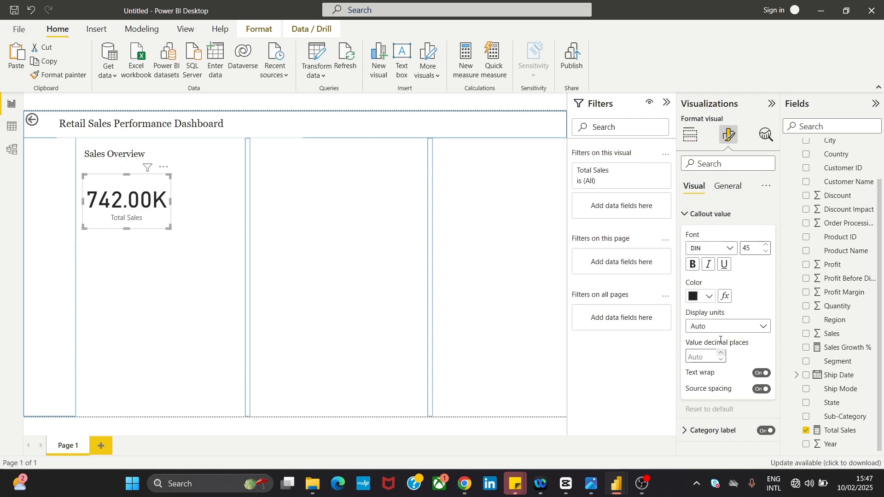
{"action": "left_click", "coordinate": [697, 251]}
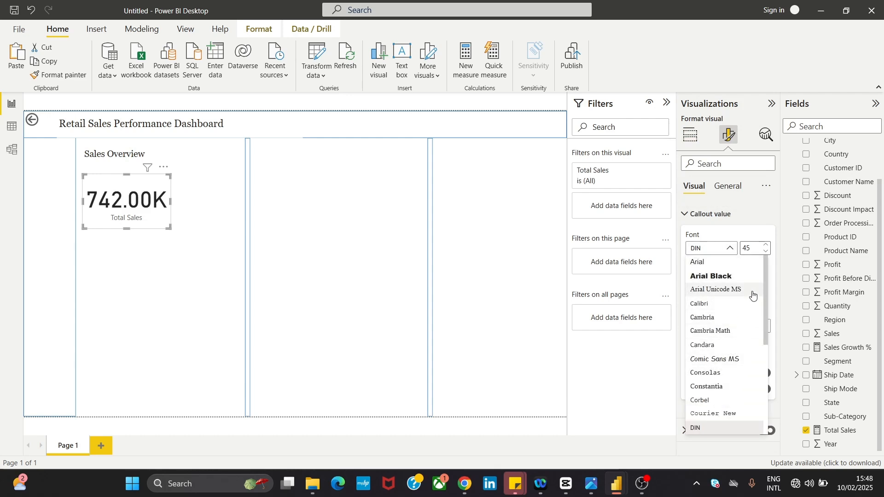
{"action": "left_click_drag", "start_coordinate": [763, 283], "coordinate": [763, 328]}
{"action": "left_click", "coordinate": [717, 374]}
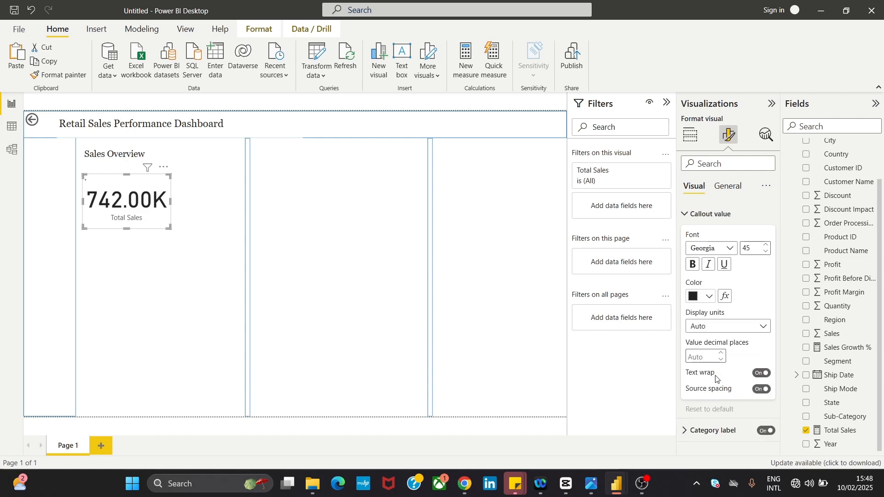
{"action": "left_click", "coordinate": [766, 251]}
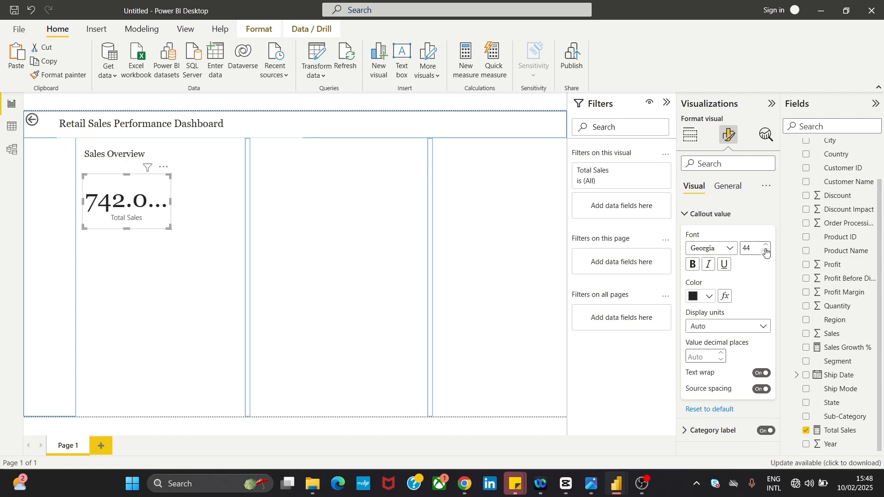
{"action": "left_click", "coordinate": [766, 251]}
{"action": "left_click", "coordinate": [766, 252]}
{"action": "left_click", "coordinate": [766, 251]}
{"action": "left_click", "coordinate": [766, 252]}
{"action": "left_click", "coordinate": [766, 252]}
{"action": "left_click", "coordinate": [766, 252]}
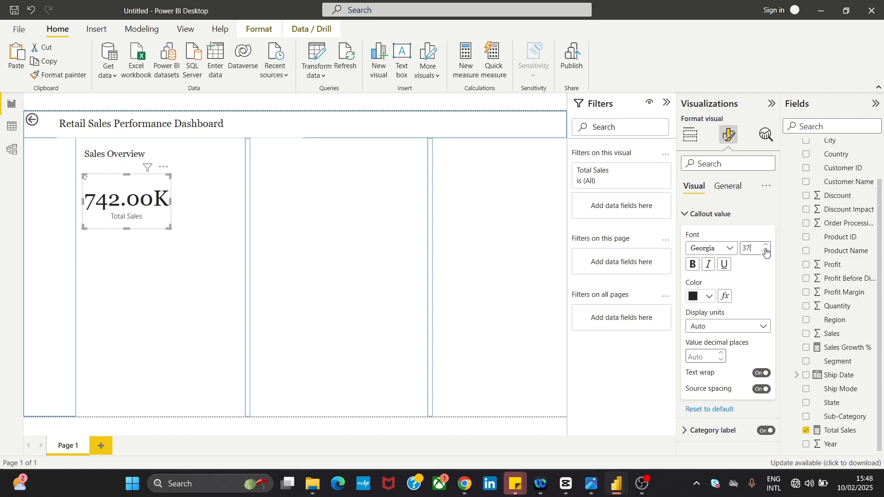
{"action": "left_click", "coordinate": [766, 251]}
{"action": "left_click", "coordinate": [766, 251]}
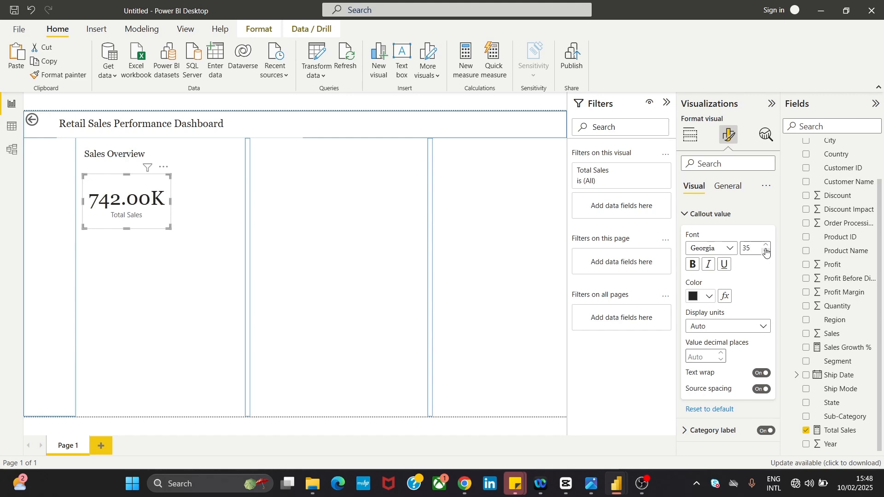
- Try None as the callout value's display units, restore Auto, and set the value decimal places to 0
{"action": "left_click", "coordinate": [762, 326]}
{"action": "left_click", "coordinate": [749, 353]}
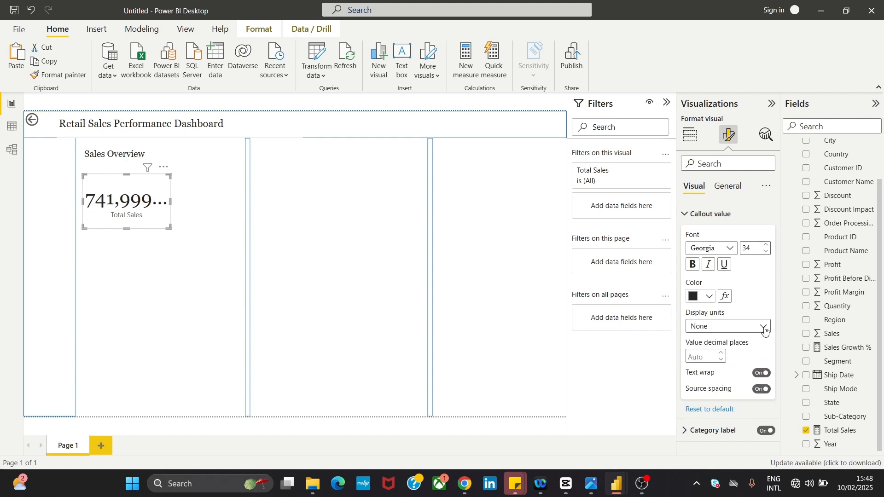
{"action": "left_click", "coordinate": [764, 326]}
{"action": "left_click", "coordinate": [756, 340]}
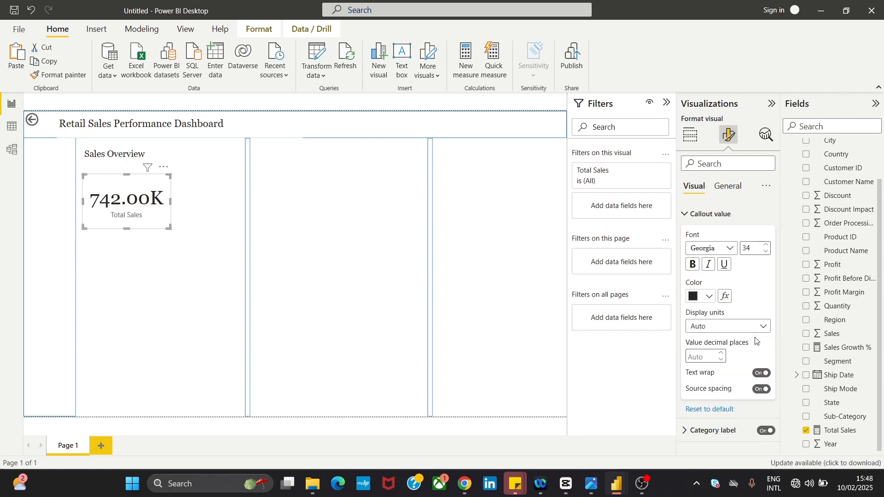
{"action": "left_click", "coordinate": [722, 360]}
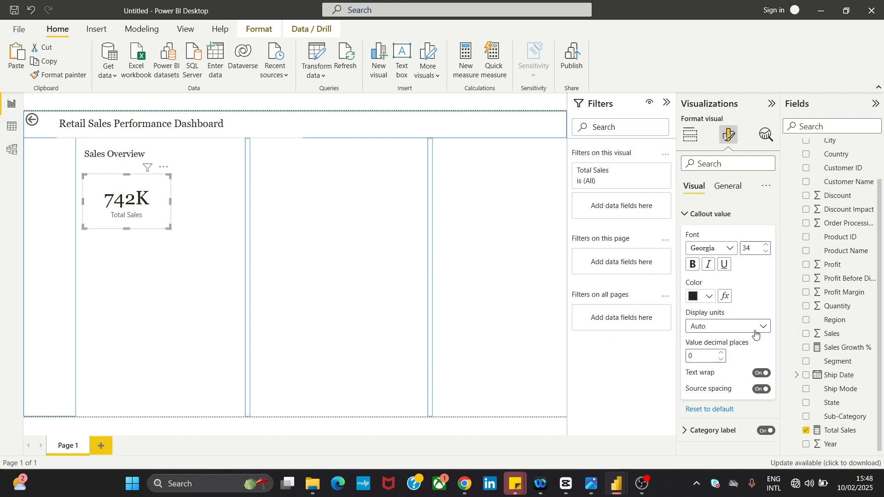
- Try None as display units and more decimal places on the callout value, restoring Auto and 0 decimals
{"action": "left_click", "coordinate": [757, 332]}
{"action": "left_click", "coordinate": [746, 354]}
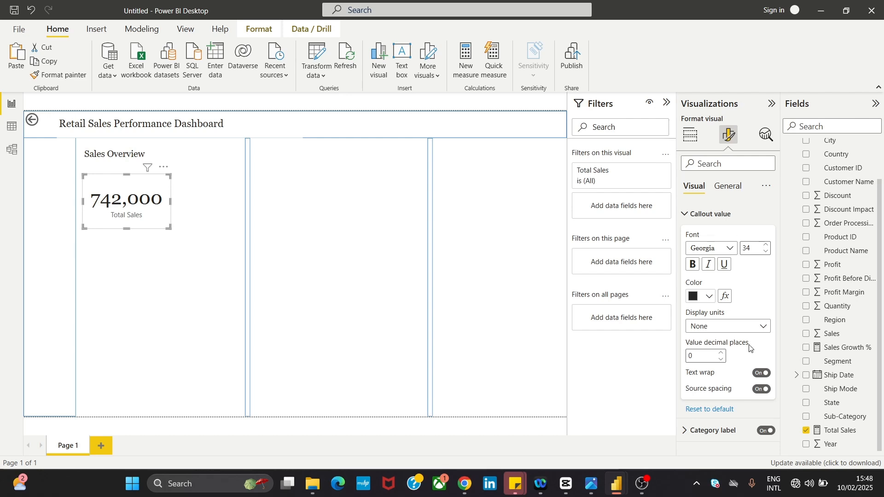
{"action": "left_click", "coordinate": [761, 328]}
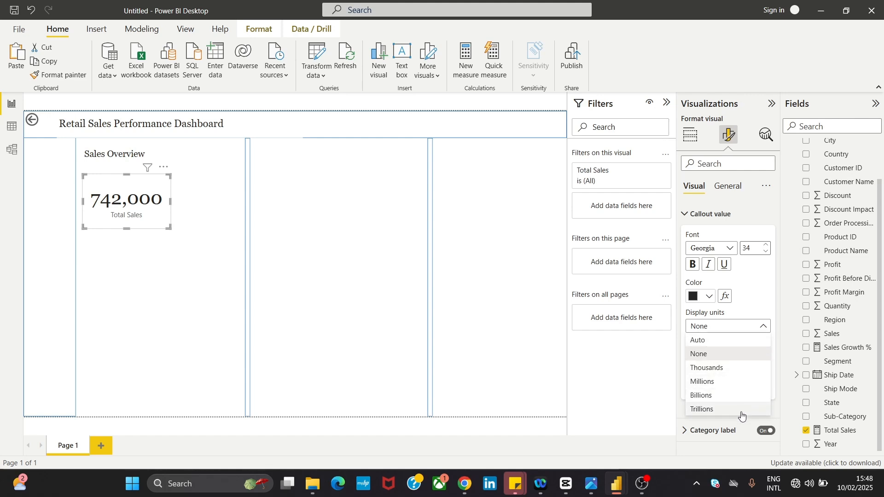
{"action": "left_click", "coordinate": [722, 342]}
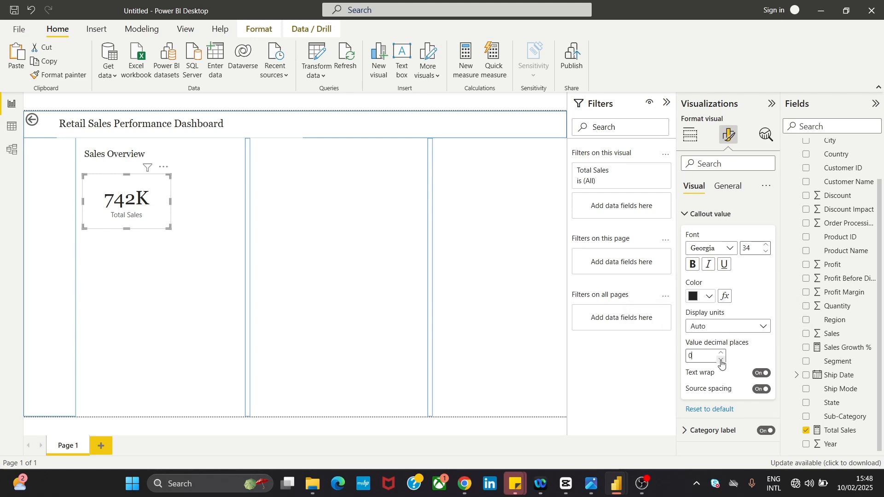
{"action": "left_click", "coordinate": [723, 354]}
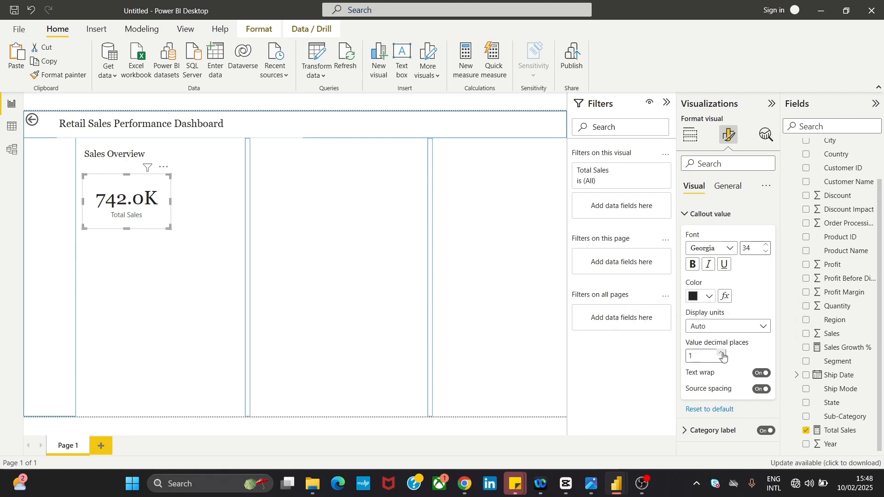
{"action": "left_click", "coordinate": [723, 354]}
{"action": "left_click", "coordinate": [722, 360]}
{"action": "left_click", "coordinate": [723, 360]}
- Compare with the reference image, narrow the Total Sales card to the heading box's width, and move it up beneath Sales Overview
{"action": "left_click", "coordinate": [130, 289]}
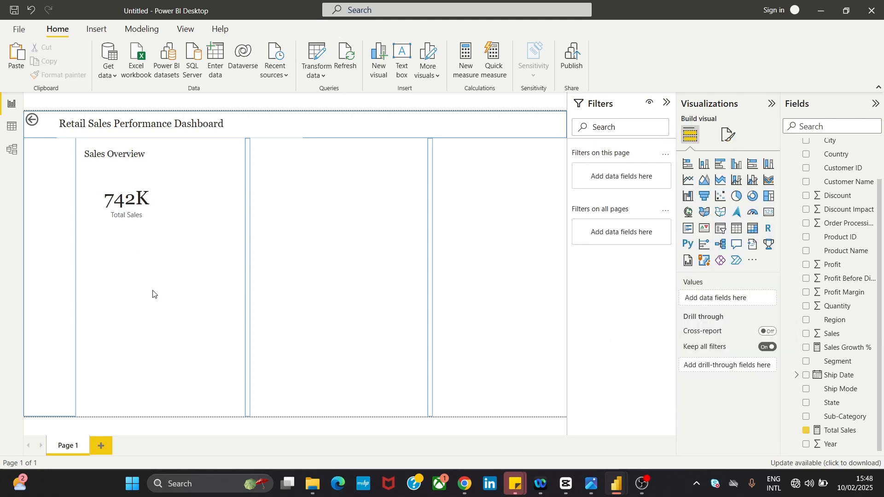
{"action": "mouse_move", "coordinate": [620, 491]}
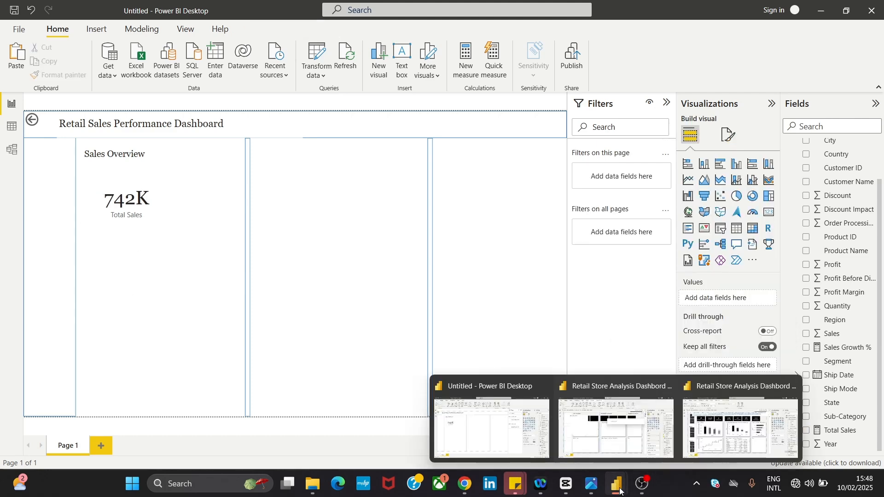
{"action": "left_click", "coordinate": [587, 482]}
{"action": "left_click", "coordinate": [587, 482]}
{"action": "left_click", "coordinate": [123, 205]}
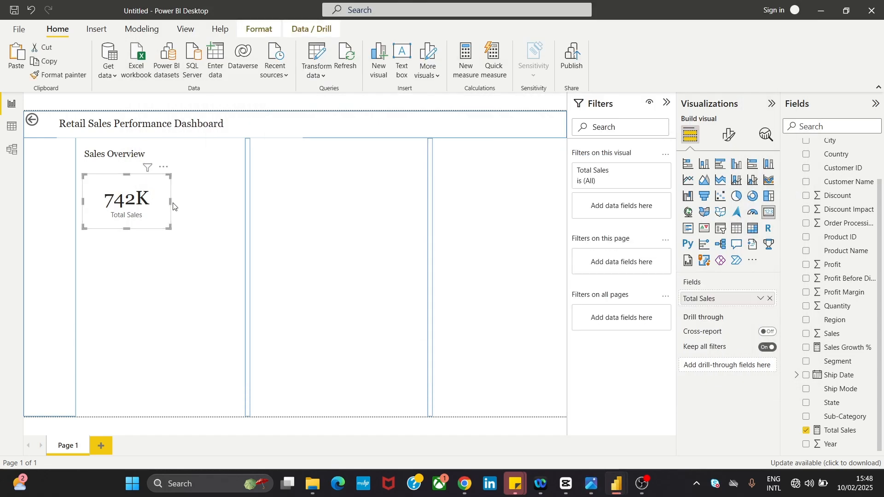
{"action": "left_click_drag", "start_coordinate": [171, 203], "coordinate": [168, 207]}
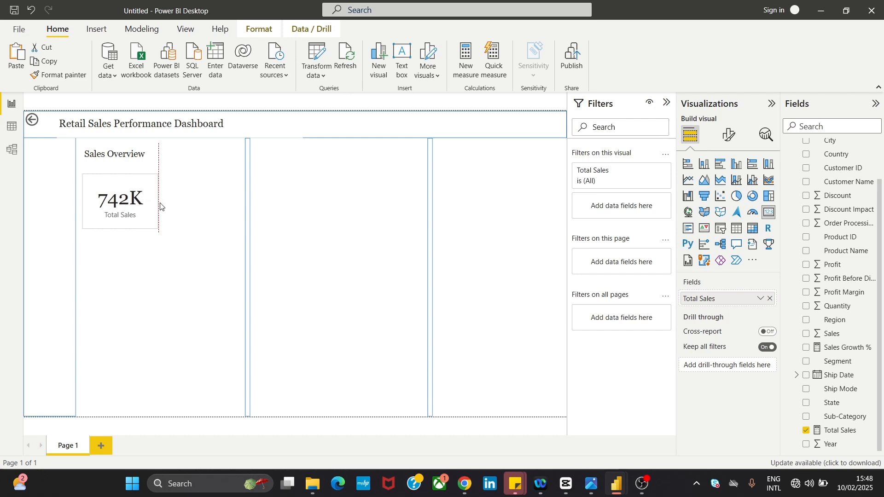
{"action": "left_click_drag", "start_coordinate": [162, 206], "coordinate": [145, 184]}
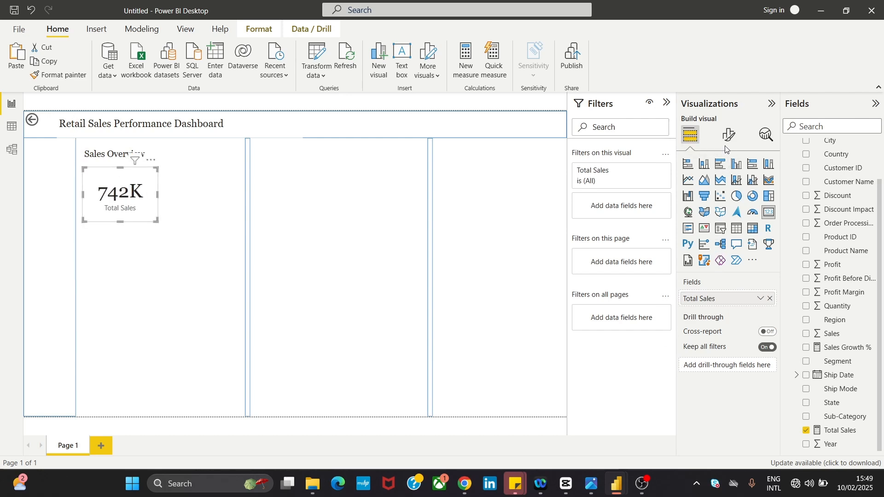
- Set the Total Sales card's category label font to Times New Roman and make it bold
{"action": "left_click", "coordinate": [729, 135]}
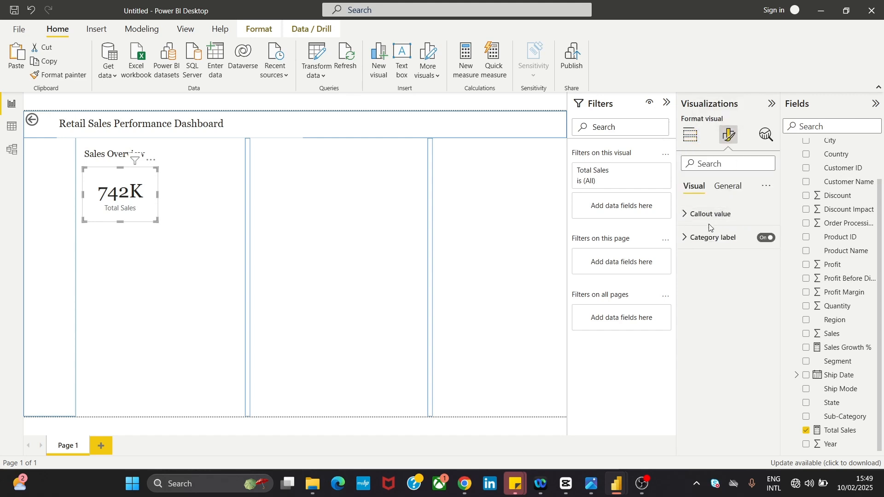
{"action": "left_click", "coordinate": [685, 237]}
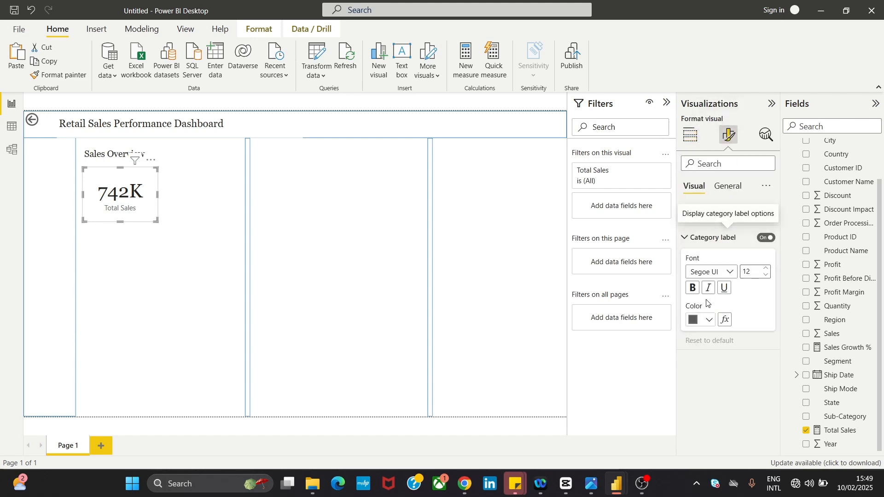
{"action": "left_click", "coordinate": [705, 273]}
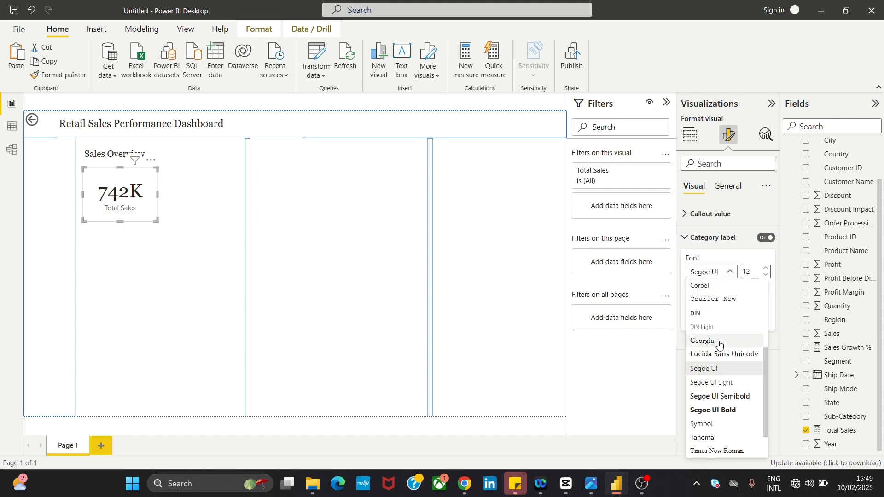
{"action": "left_click", "coordinate": [731, 451]}
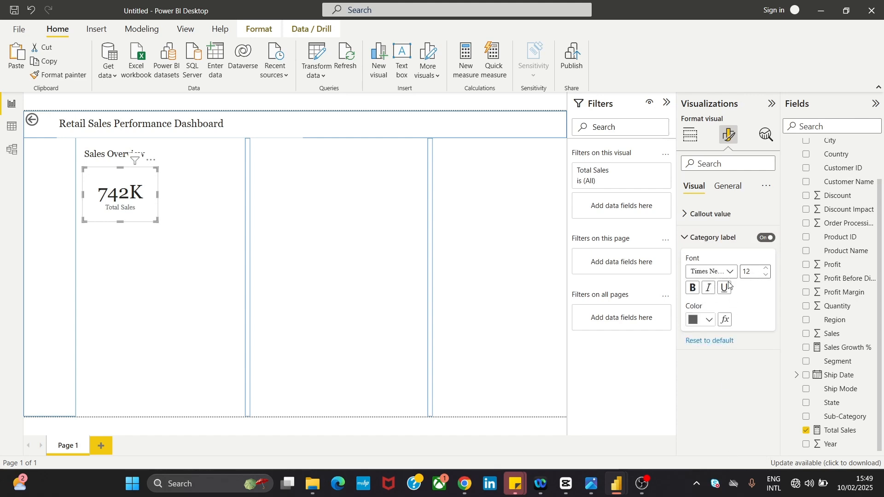
{"action": "left_click", "coordinate": [693, 290]}
- Set the Total Sales card's background color to black
{"action": "left_click", "coordinate": [732, 186]}
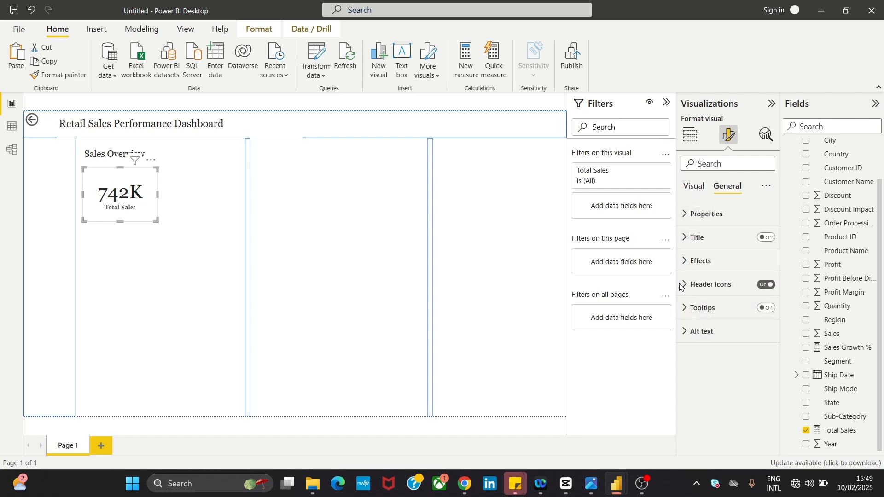
{"action": "left_click", "coordinate": [694, 222]}
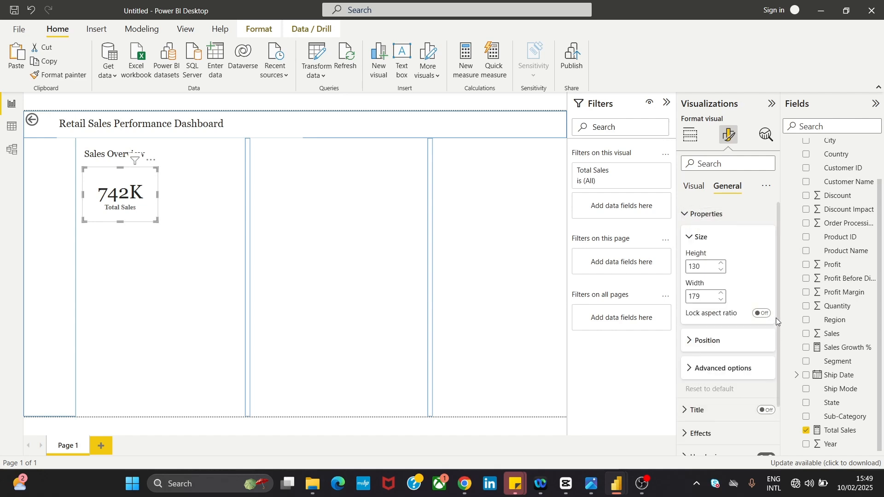
{"action": "scroll", "coordinate": [779, 322], "scroll_direction": "down", "scroll_amount": 2}
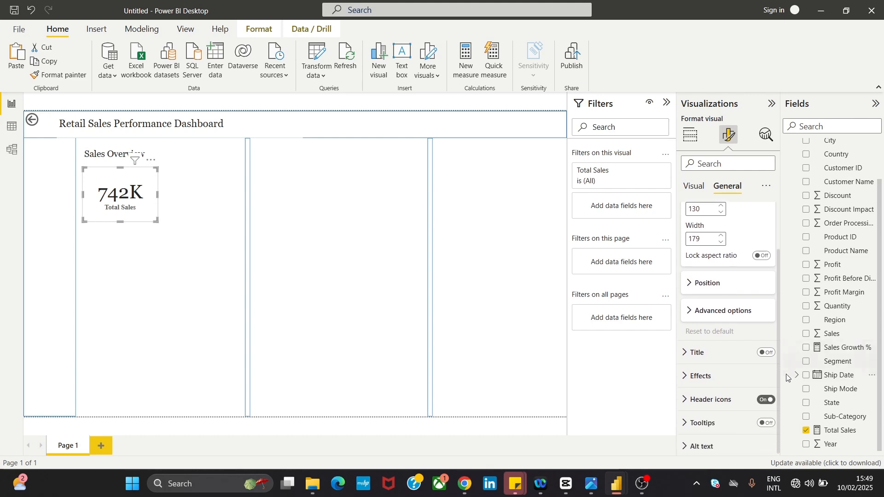
{"action": "left_click", "coordinate": [738, 378]}
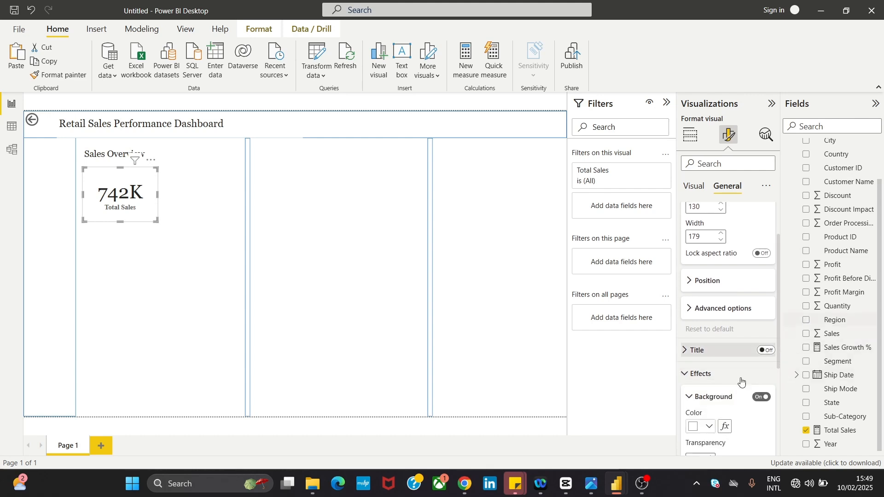
{"action": "left_click", "coordinate": [695, 428]}
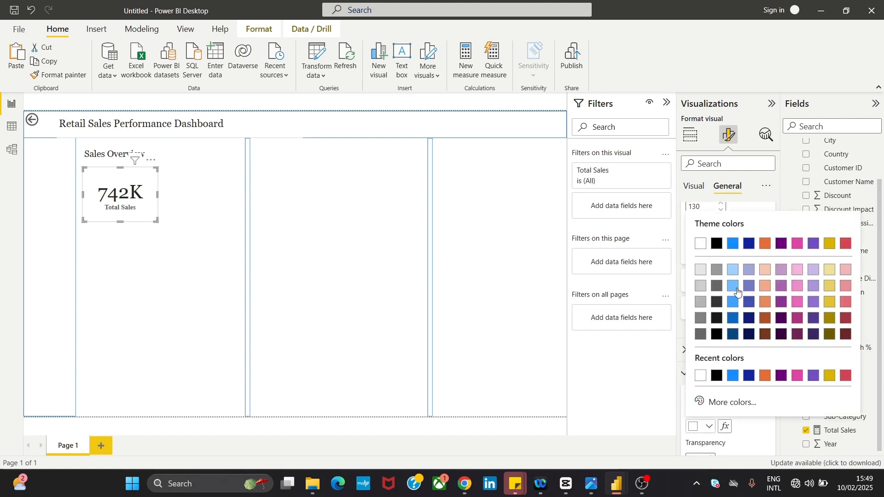
{"action": "left_click", "coordinate": [715, 245]}
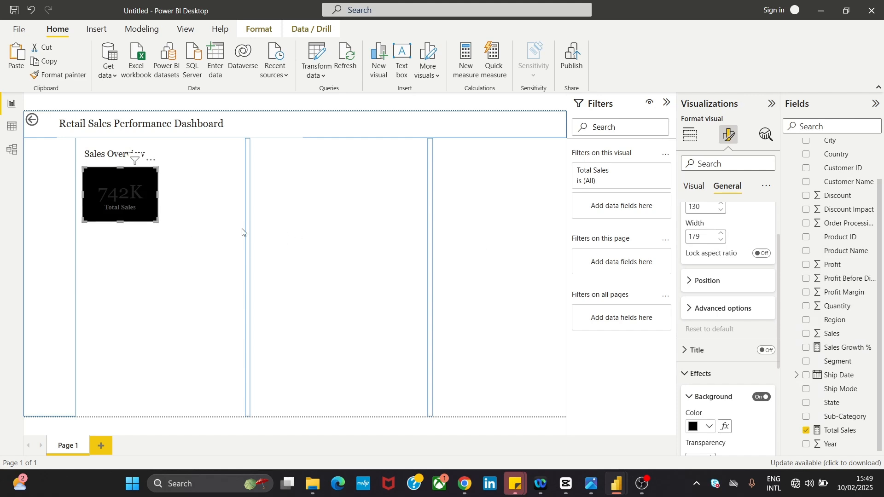
- Change the Total Sales card's category label and callout value colors to white
{"action": "left_click", "coordinate": [694, 186]}
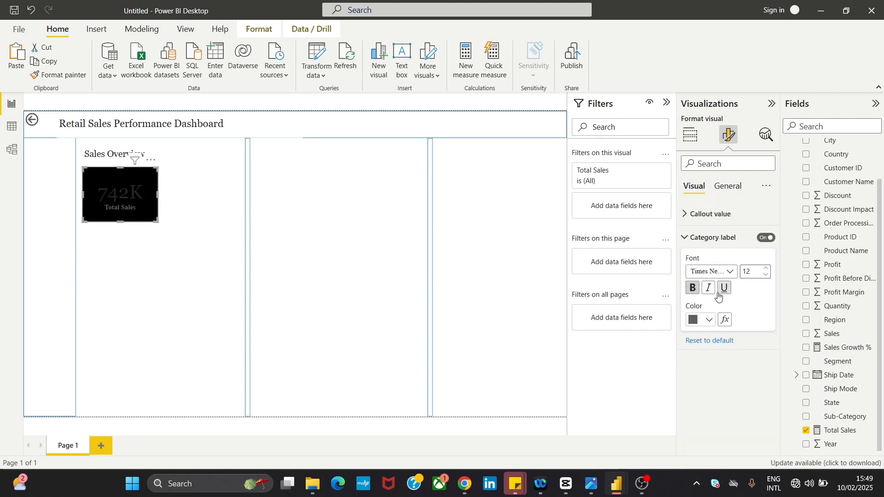
{"action": "left_click", "coordinate": [694, 321]}
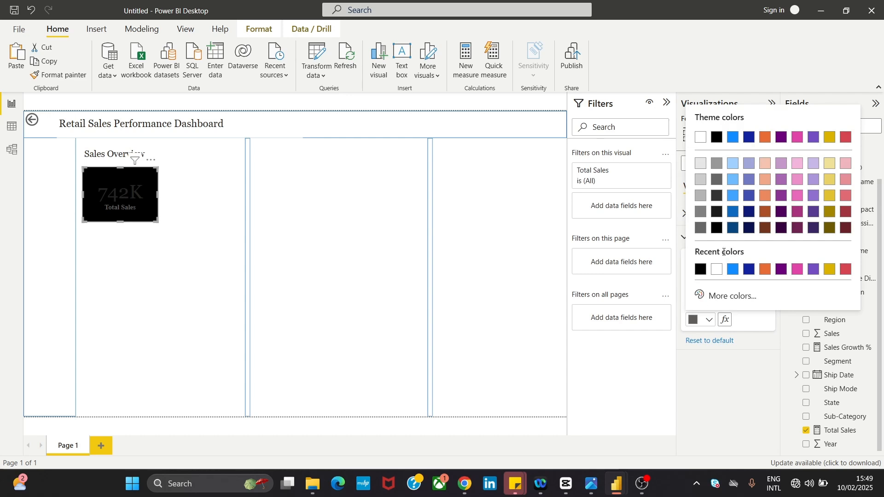
{"action": "left_click", "coordinate": [721, 270]}
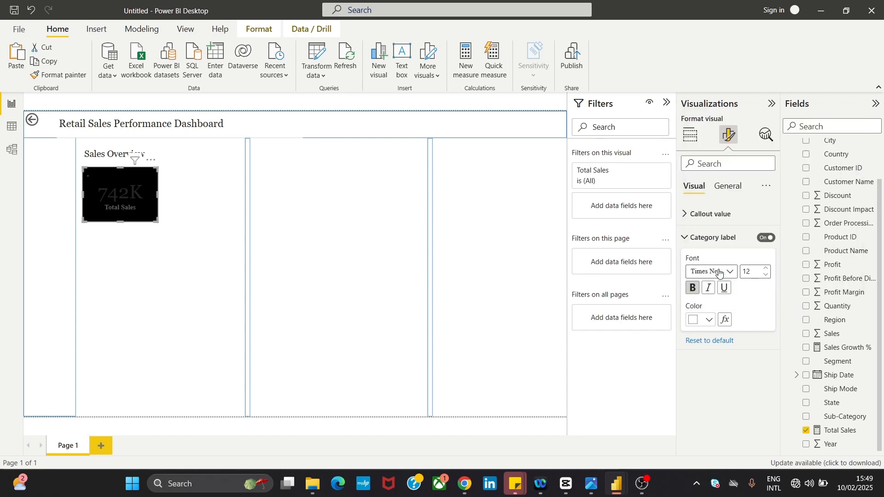
{"action": "left_click", "coordinate": [710, 213]}
{"action": "left_click", "coordinate": [702, 295]}
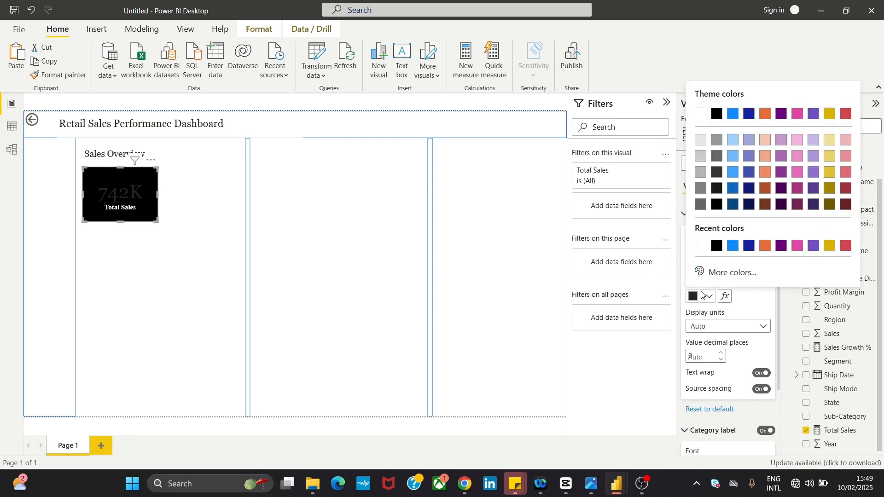
{"action": "left_click", "coordinate": [701, 120]}
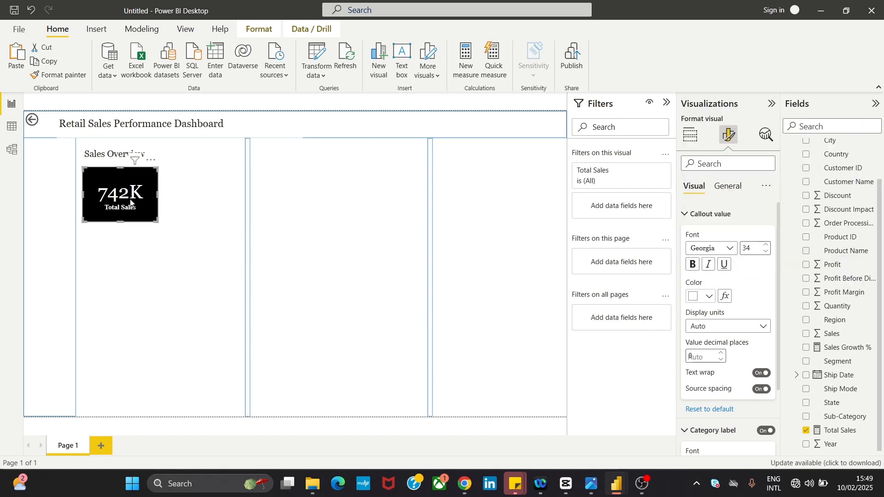
- Reduce the Total Sales card's width and height, keeping it directly beneath the Sales Overview heading
{"action": "left_click", "coordinate": [204, 187]}
{"action": "left_click", "coordinate": [145, 204]}
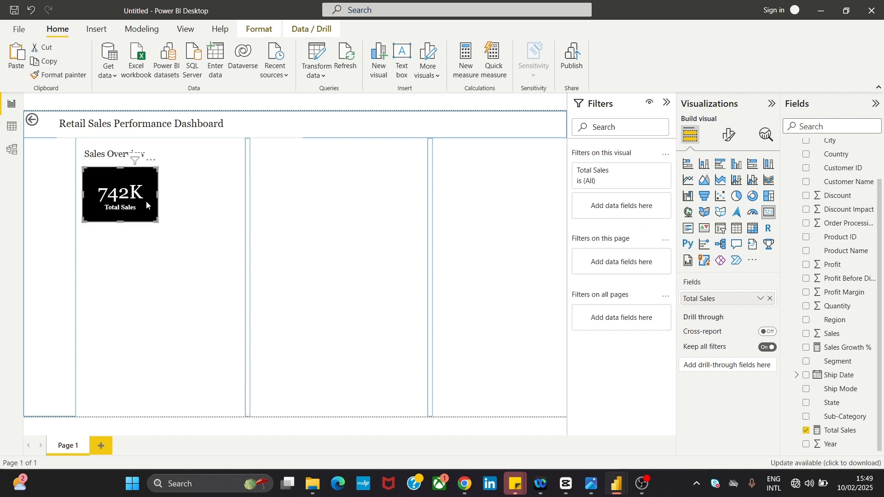
{"action": "left_click_drag", "start_coordinate": [159, 197], "coordinate": [150, 197]}
{"action": "left_click_drag", "start_coordinate": [119, 169], "coordinate": [139, 202]}
{"action": "left_click", "coordinate": [154, 245]}
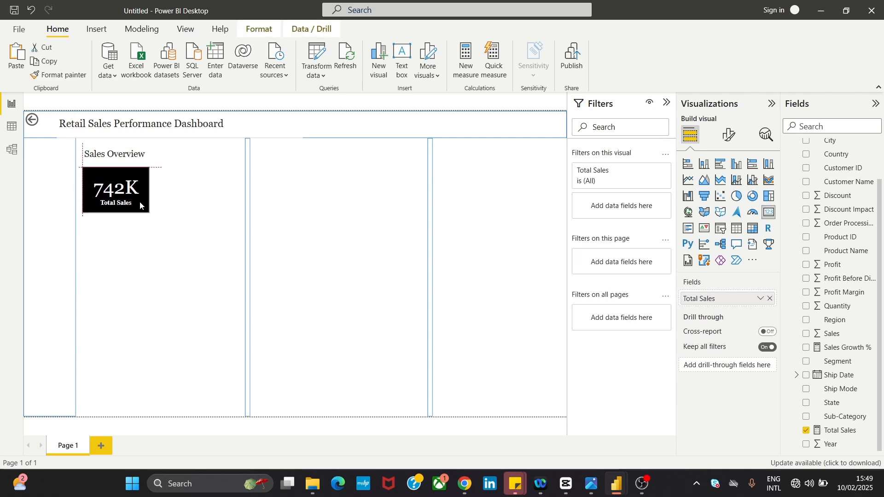
- Shrink the Sales Overview text box to fit its heading and adjust the spacing between it and the card
{"action": "left_click", "coordinate": [177, 162]}
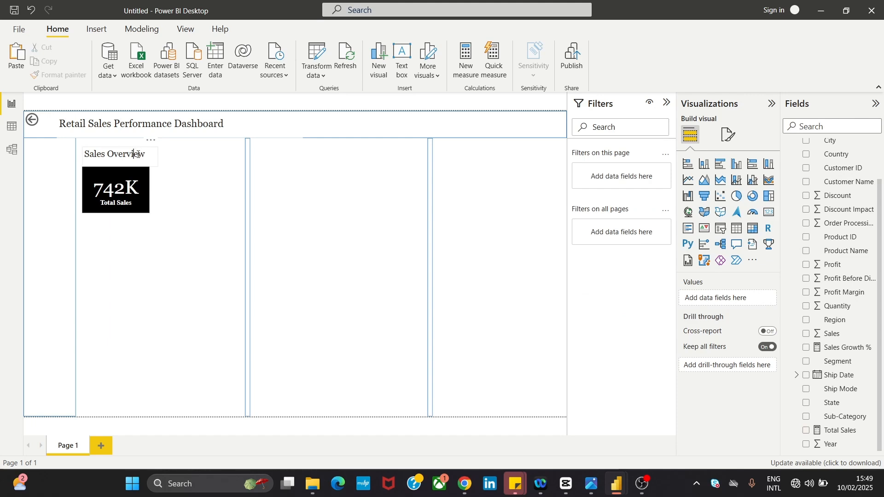
{"action": "left_click", "coordinate": [137, 154]}
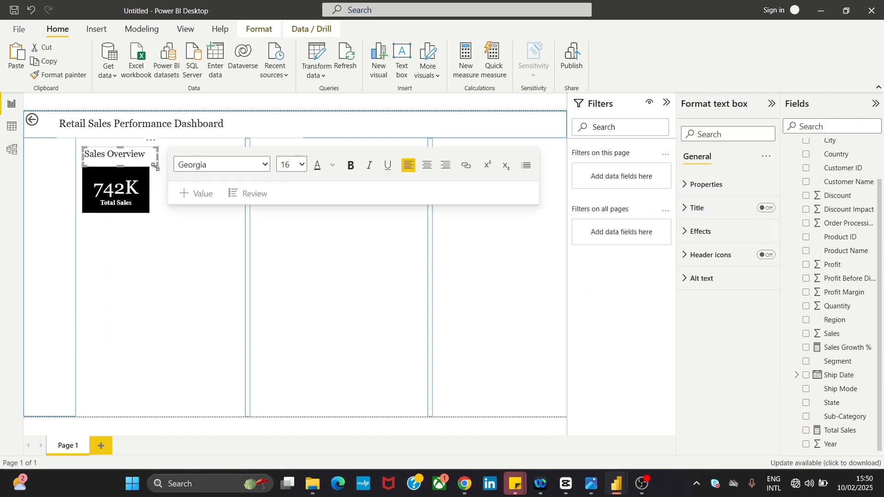
{"action": "left_click_drag", "start_coordinate": [155, 168], "coordinate": [152, 160]}
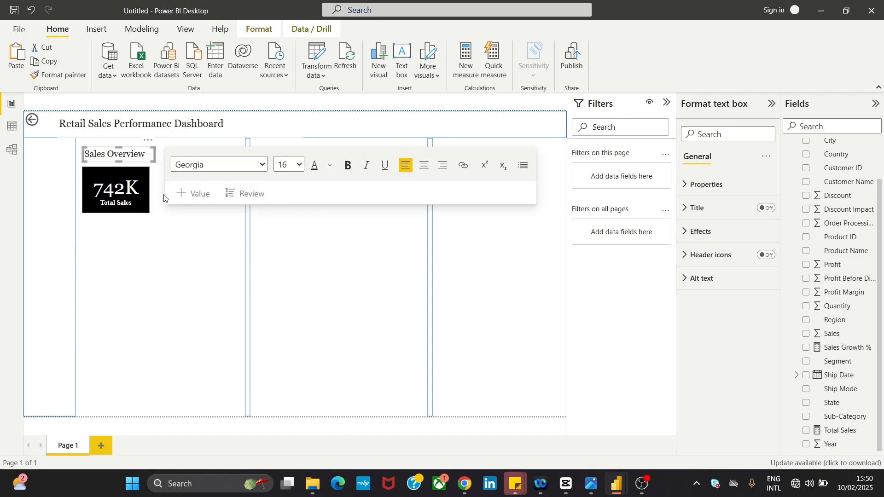
{"action": "left_click", "coordinate": [165, 234]}
{"action": "left_click", "coordinate": [148, 150]}
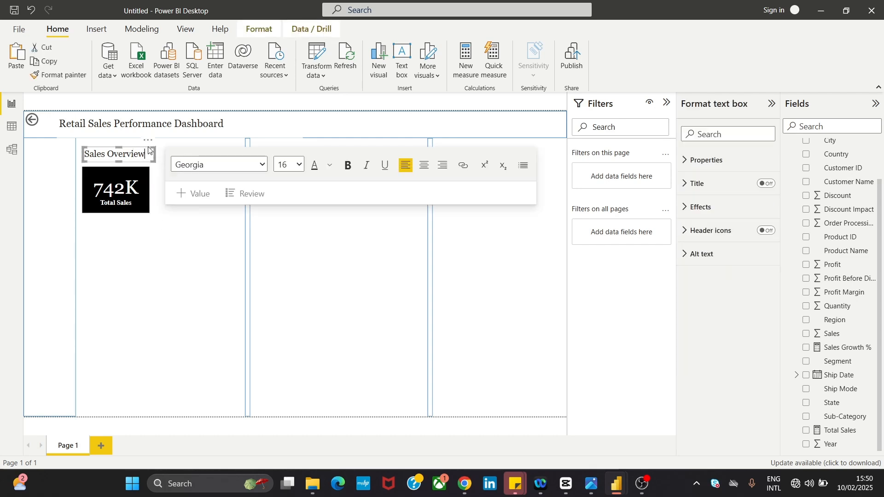
{"action": "left_click_drag", "start_coordinate": [148, 150], "coordinate": [186, 191]}
- Duplicate the Total Sales card and place the copy beside the original in the same row
{"action": "left_click", "coordinate": [115, 168]}
{"action": "key", "text": "ctrl+c"}
{"action": "key", "text": "ctrl+v"}
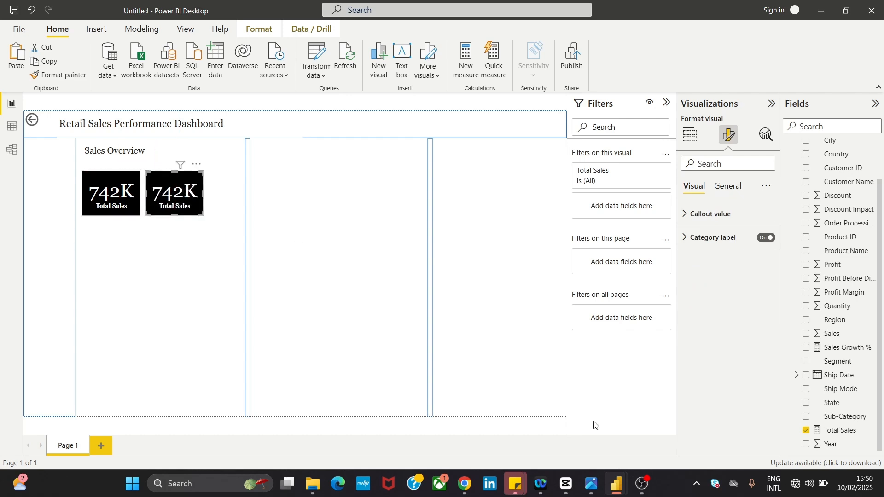
- Following the reference image, widen the Sales Overview section by narrowing the slicer panel shape beside it and moving its far divider outward
{"action": "mouse_move", "coordinate": [622, 487]}
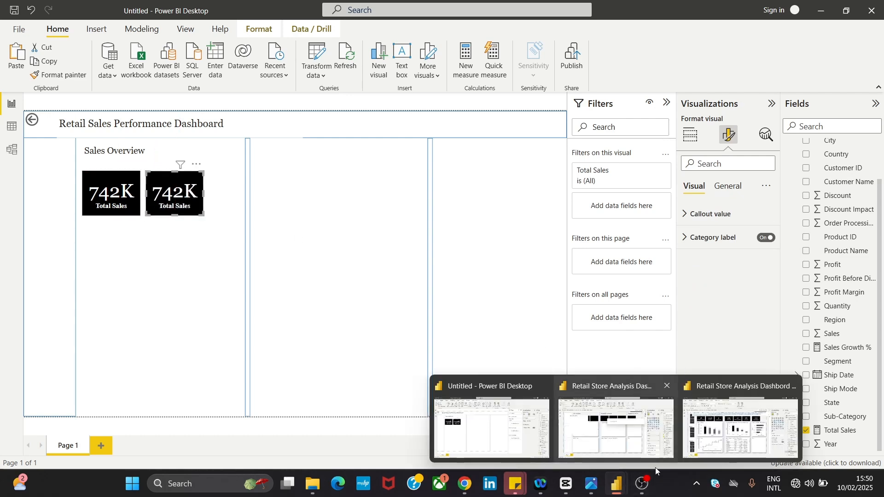
{"action": "left_click", "coordinate": [592, 484]}
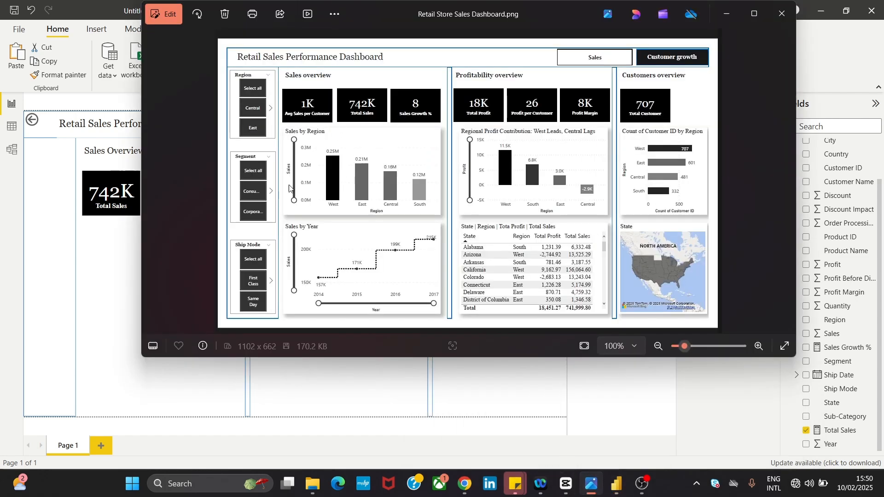
{"action": "left_click", "coordinate": [92, 276]}
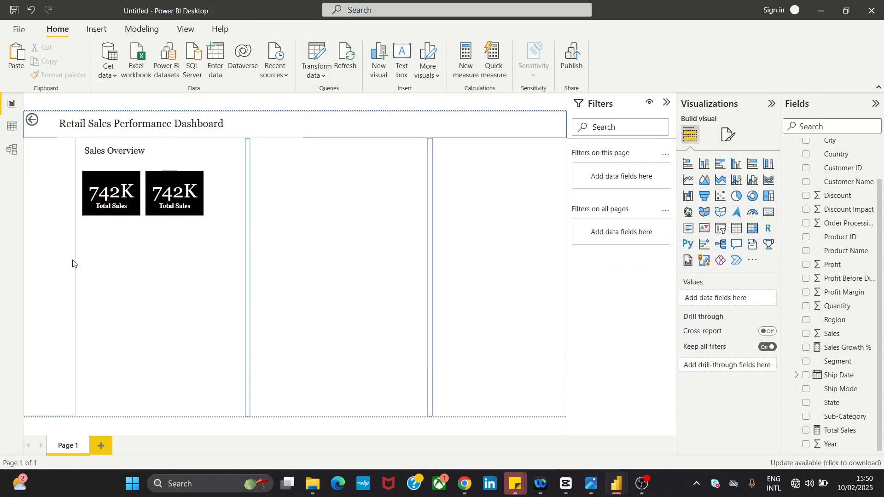
{"action": "left_click", "coordinate": [72, 264]}
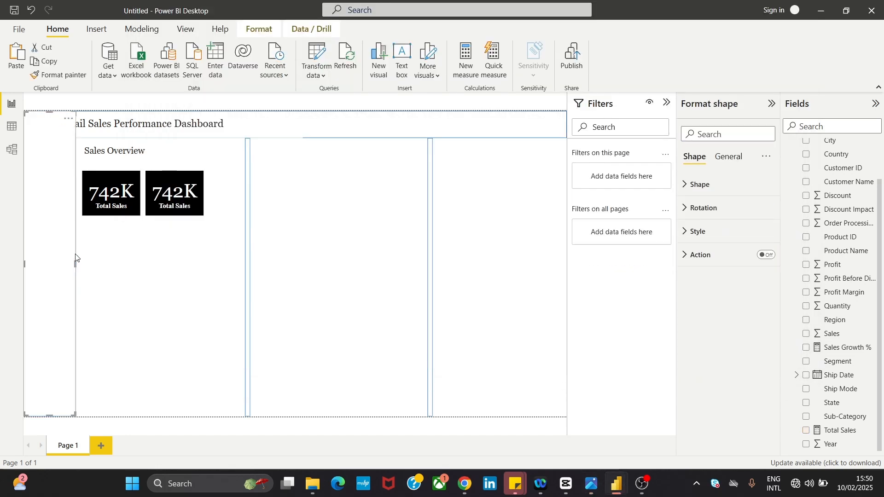
{"action": "left_click_drag", "start_coordinate": [75, 263], "coordinate": [71, 262]}
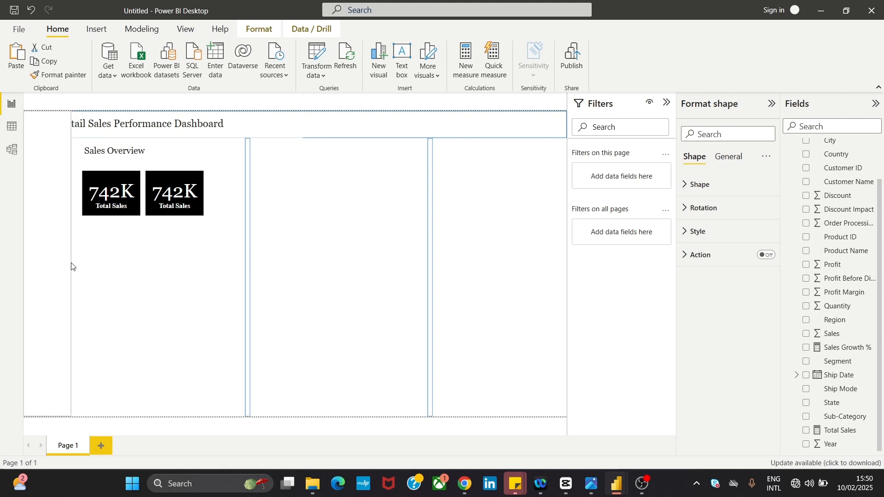
{"action": "left_click", "coordinate": [148, 300]}
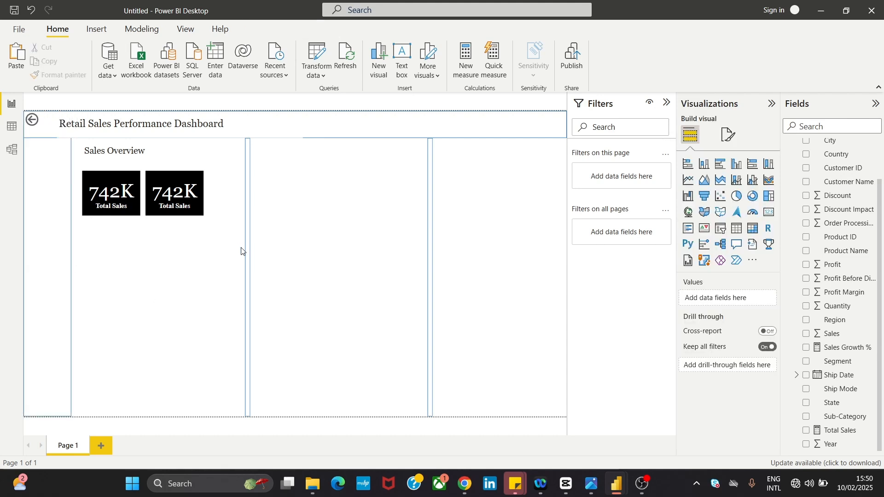
{"action": "left_click_drag", "start_coordinate": [247, 256], "coordinate": [276, 258]}
- Move the first Total Sales card toward the section's left border and place a third copy right of the second card
{"action": "left_click", "coordinate": [132, 197]}
{"action": "left_click_drag", "start_coordinate": [132, 197], "coordinate": [127, 198]}
{"action": "left_click", "coordinate": [189, 203]}
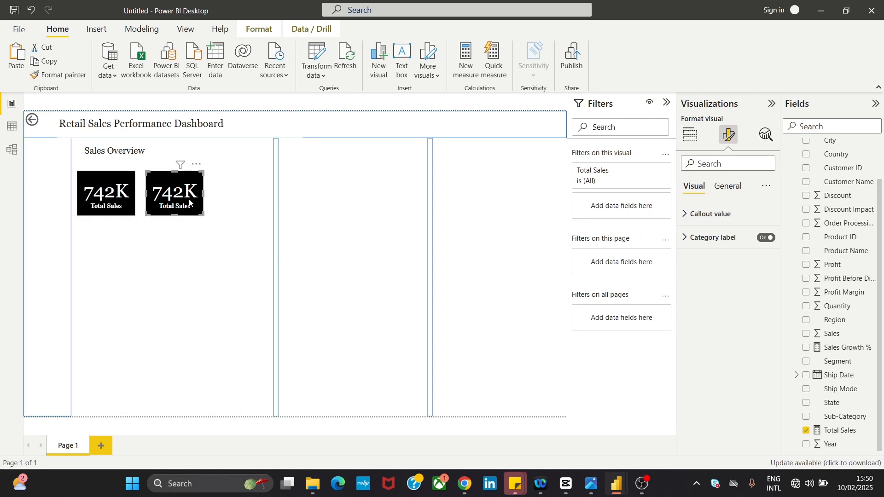
{"action": "left_click_drag", "start_coordinate": [189, 202], "coordinate": [245, 202]}
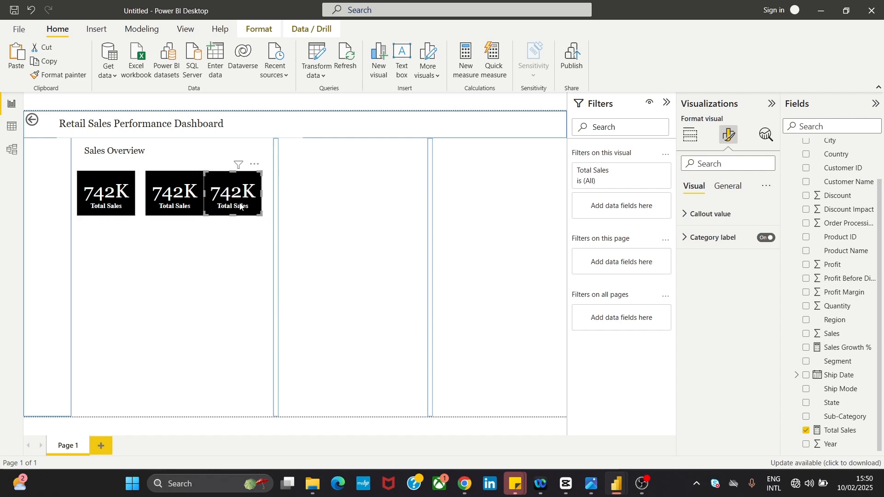
{"action": "left_click", "coordinate": [209, 282]}
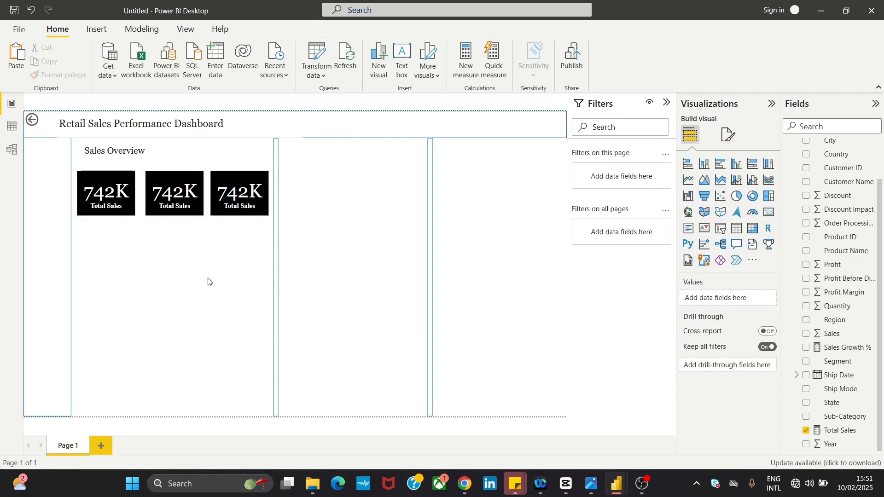
- Replace Total Sales with the Average Sales Per Customer measure in the middle card and widen that card to fit its label
{"action": "left_click", "coordinate": [196, 178]}
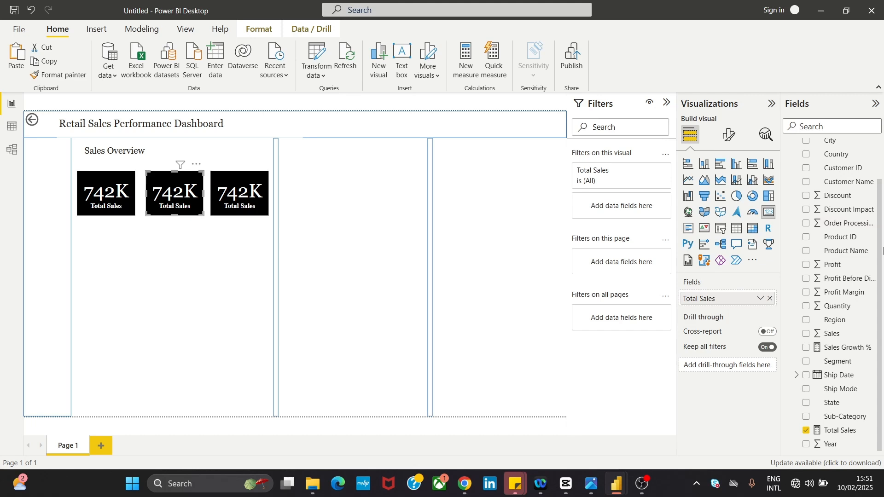
{"action": "left_click_drag", "start_coordinate": [883, 251], "coordinate": [883, 189]}
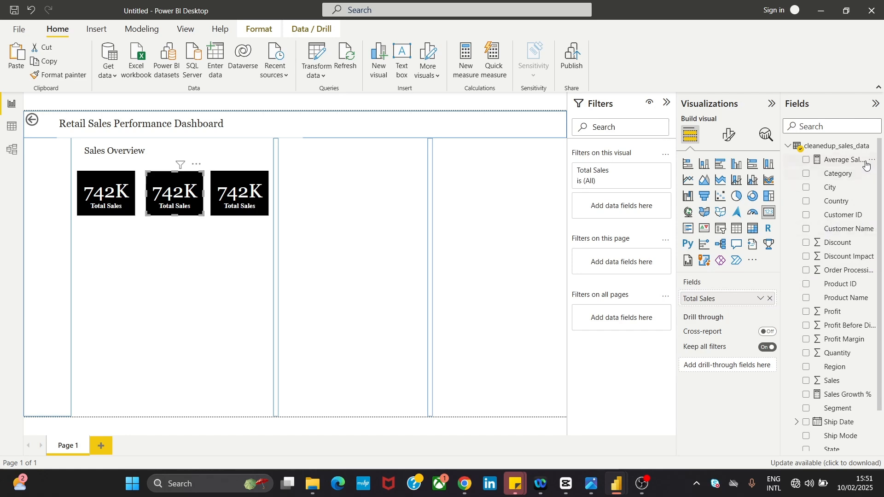
{"action": "left_click_drag", "start_coordinate": [855, 161], "coordinate": [761, 301]}
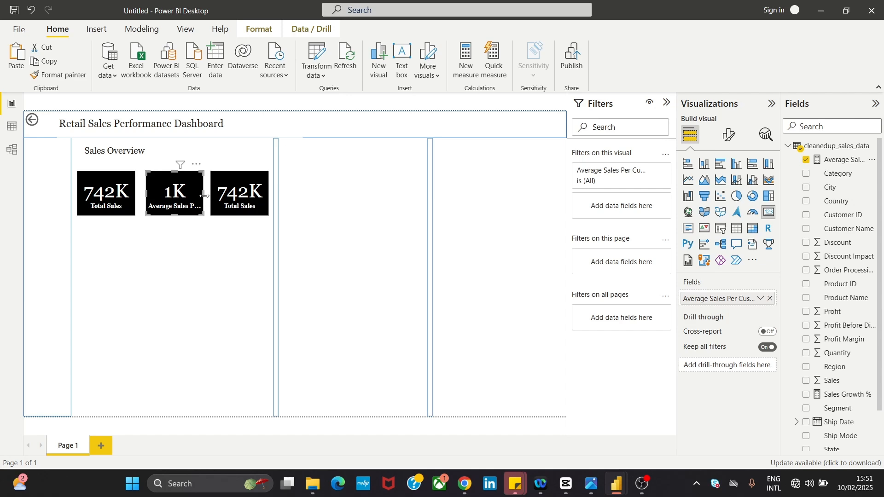
{"action": "left_click_drag", "start_coordinate": [204, 196], "coordinate": [232, 212]}
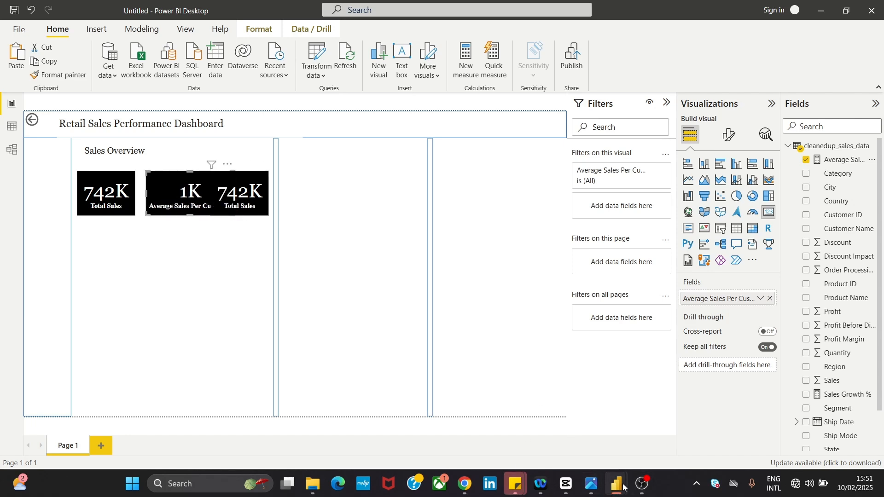
- Following the reference image, move the Average Sales Per Customer card to the row's first position and park the displaced Total Sales card lower in the section
{"action": "mouse_move", "coordinate": [644, 485]}
{"action": "left_click", "coordinate": [594, 484]}
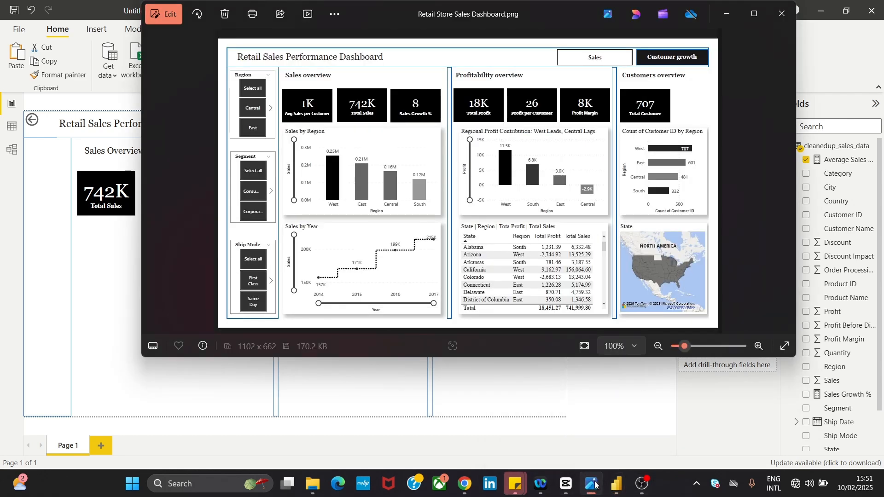
{"action": "left_click", "coordinate": [594, 483]}
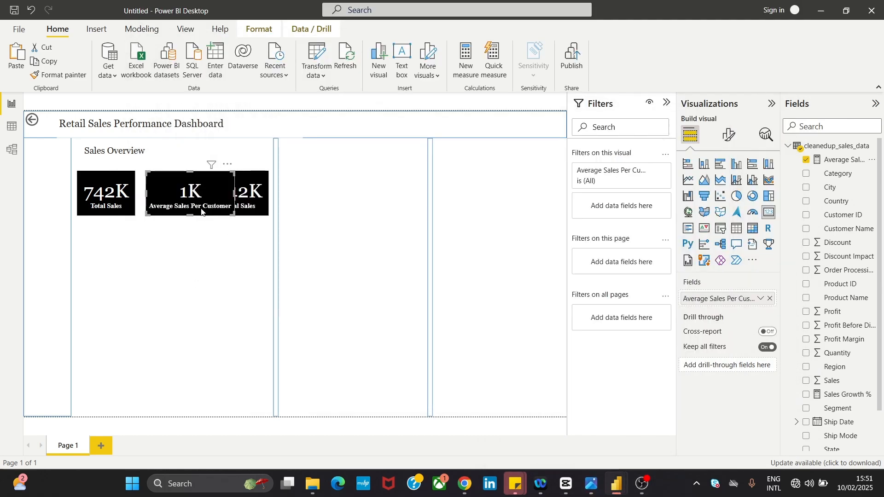
{"action": "left_click_drag", "start_coordinate": [207, 206], "coordinate": [155, 269]}
{"action": "left_click_drag", "start_coordinate": [116, 198], "coordinate": [217, 332]}
{"action": "left_click_drag", "start_coordinate": [158, 248], "coordinate": [136, 181]}
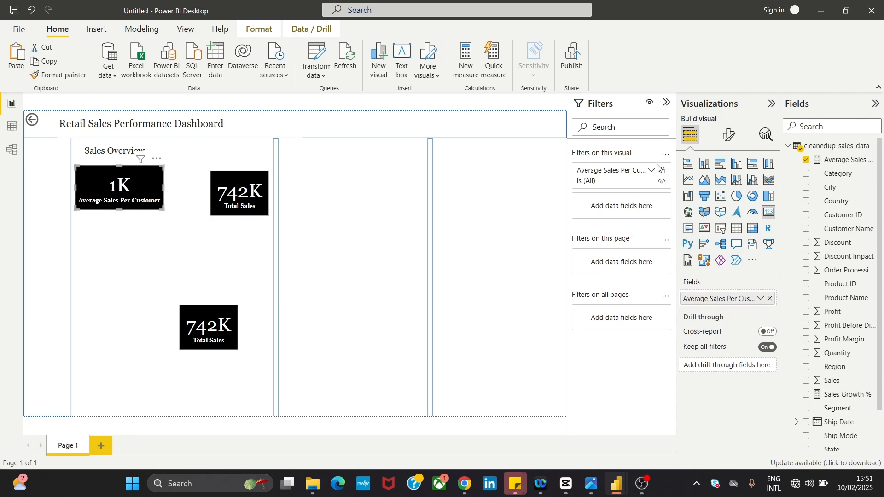
- Set the callout value font size of the Average Sales Per Customer card to 26
{"action": "left_click", "coordinate": [729, 135]}
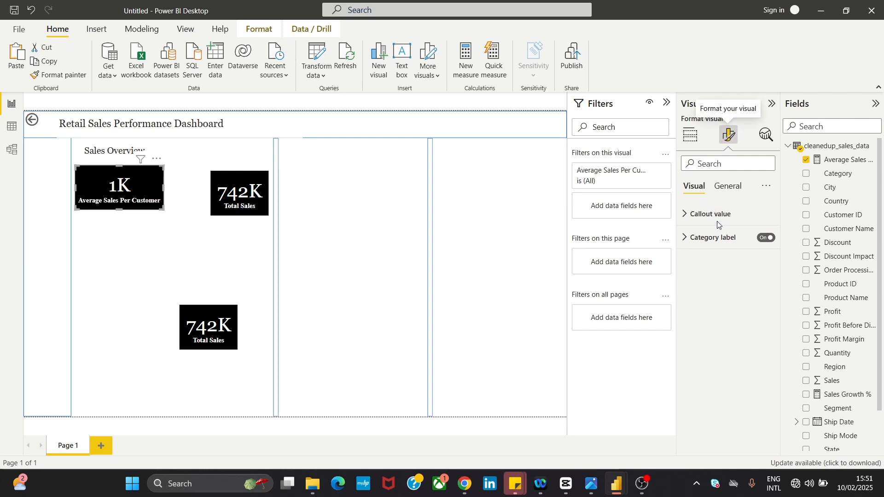
{"action": "left_click", "coordinate": [715, 215]}
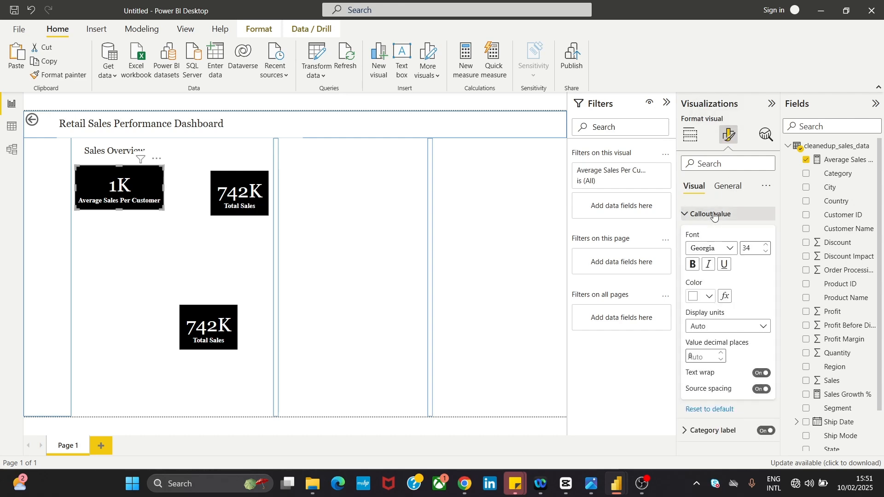
{"action": "left_click", "coordinate": [767, 246]}
{"action": "left_click", "coordinate": [767, 252]}
{"action": "left_click", "coordinate": [767, 251]}
{"action": "left_click", "coordinate": [768, 251]}
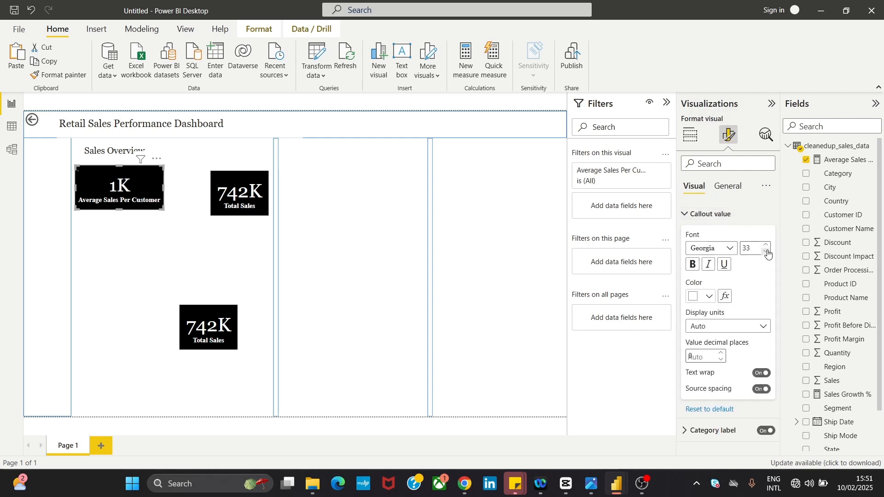
{"action": "left_click", "coordinate": [767, 252]}
{"action": "left_click", "coordinate": [767, 252]}
{"action": "left_click", "coordinate": [767, 252]}
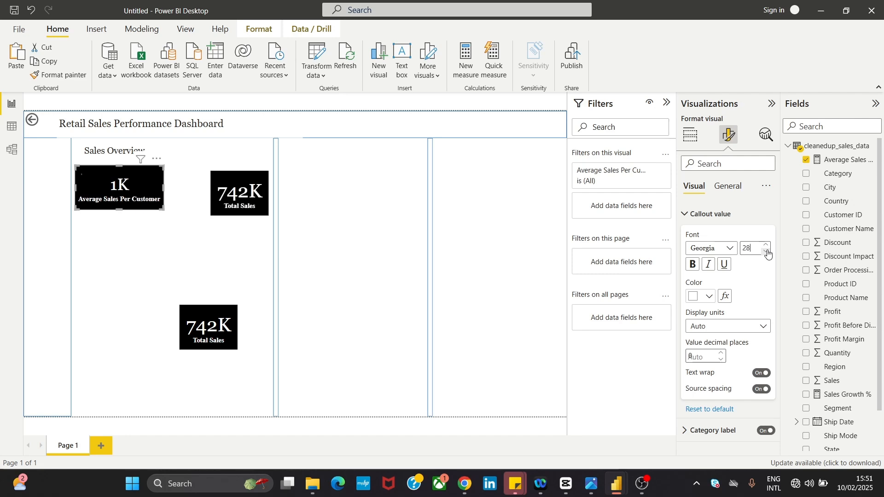
{"action": "left_click", "coordinate": [767, 252]}
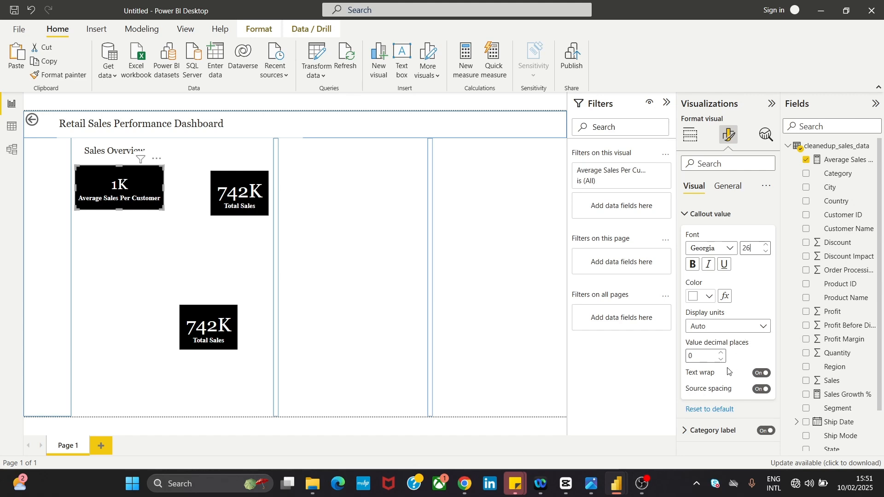
- Set the category label font size of the Average Sales Per Customer card to 10
{"action": "left_click", "coordinate": [719, 214]}
{"action": "left_click", "coordinate": [716, 237]}
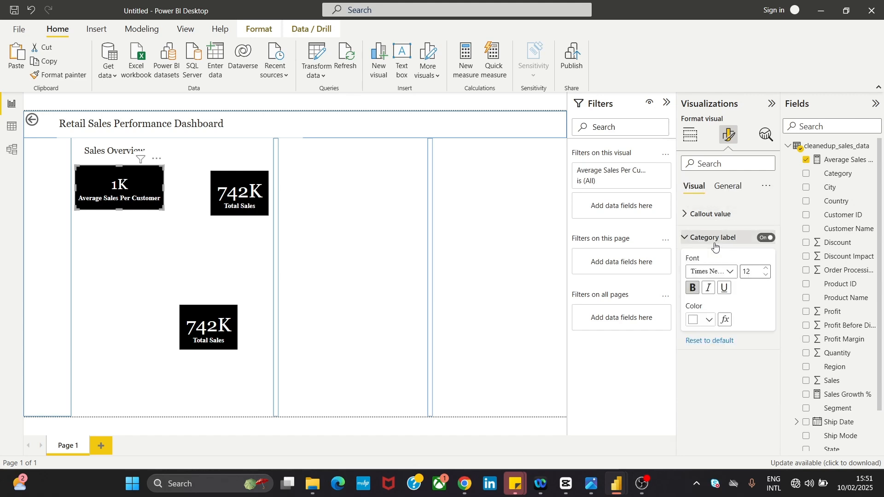
{"action": "left_click", "coordinate": [767, 275]}
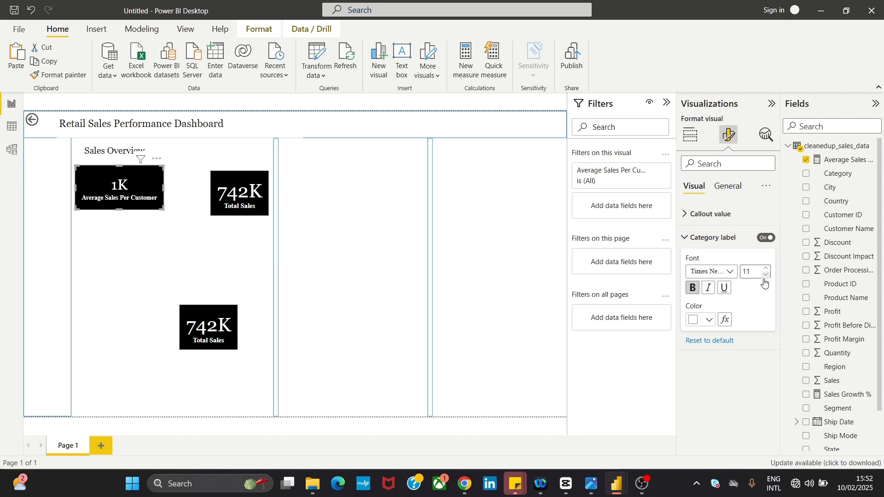
{"action": "left_click", "coordinate": [766, 275]}
{"action": "left_click", "coordinate": [767, 275]}
{"action": "left_click", "coordinate": [767, 275]}
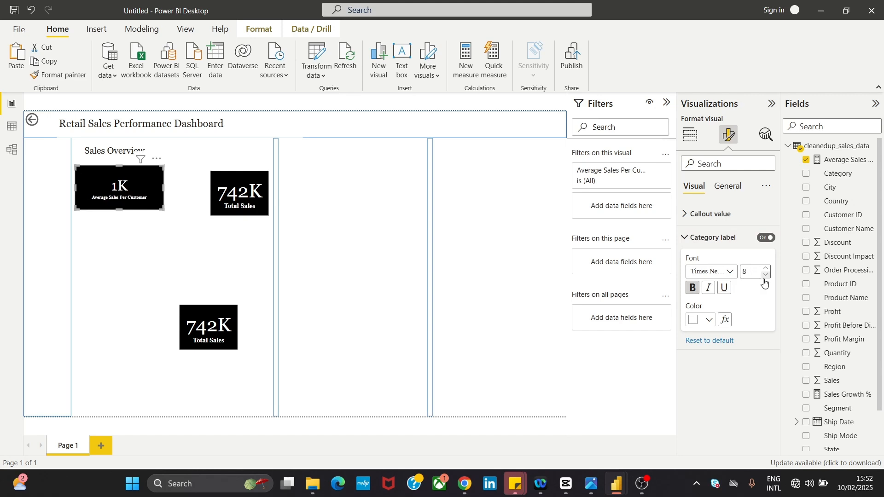
{"action": "left_click", "coordinate": [766, 268]}
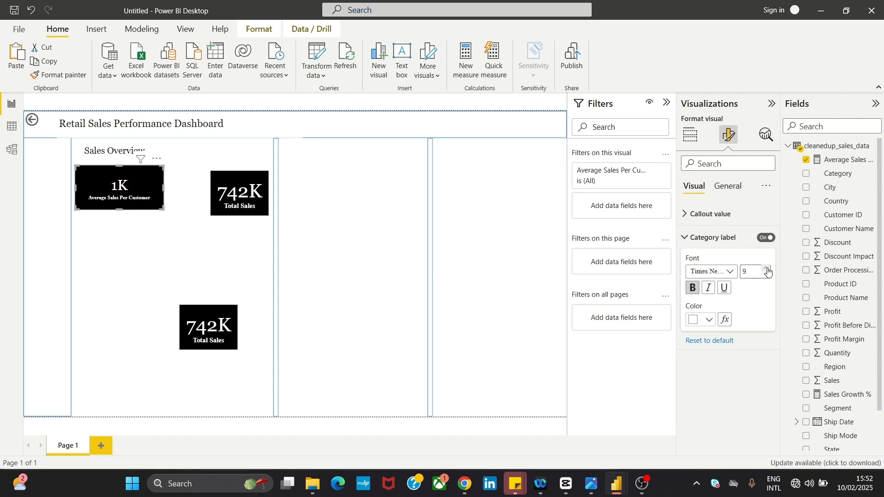
{"action": "left_click", "coordinate": [768, 270]}
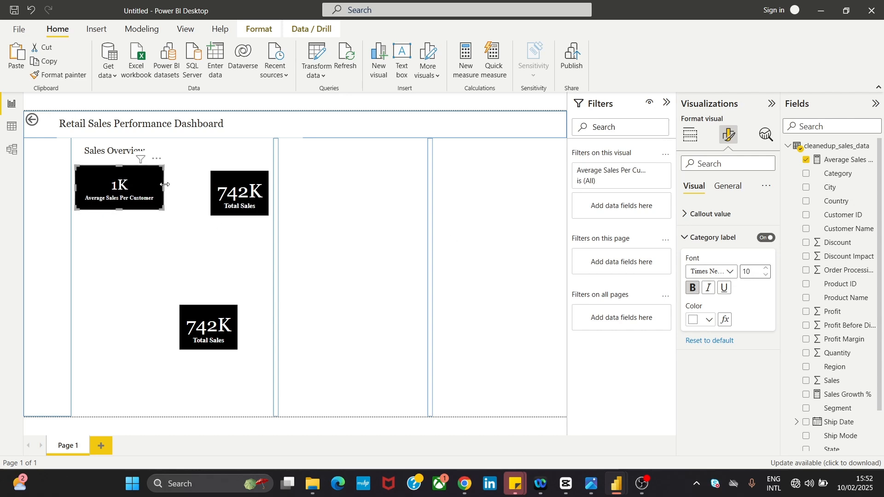
- Narrow the Average Sales Per Customer card to fit its label and align it under the Sales Overview heading, comparing with the reference image
{"action": "left_click_drag", "start_coordinate": [165, 184], "coordinate": [148, 181]}
{"action": "left_click", "coordinate": [103, 249]}
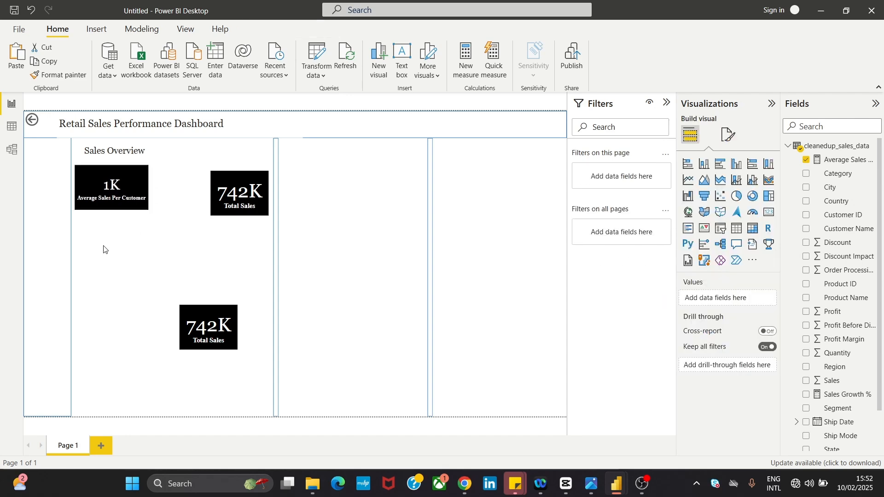
{"action": "left_click_drag", "start_coordinate": [114, 193], "coordinate": [119, 186]}
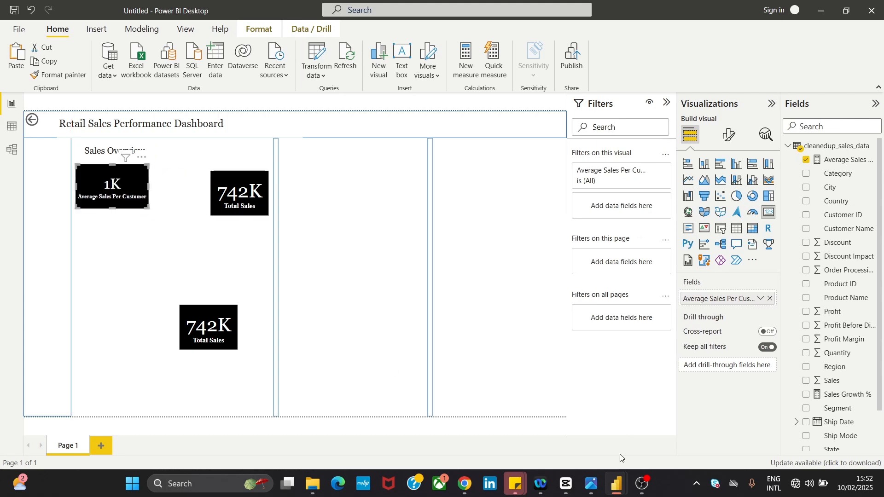
{"action": "left_click", "coordinate": [591, 483]}
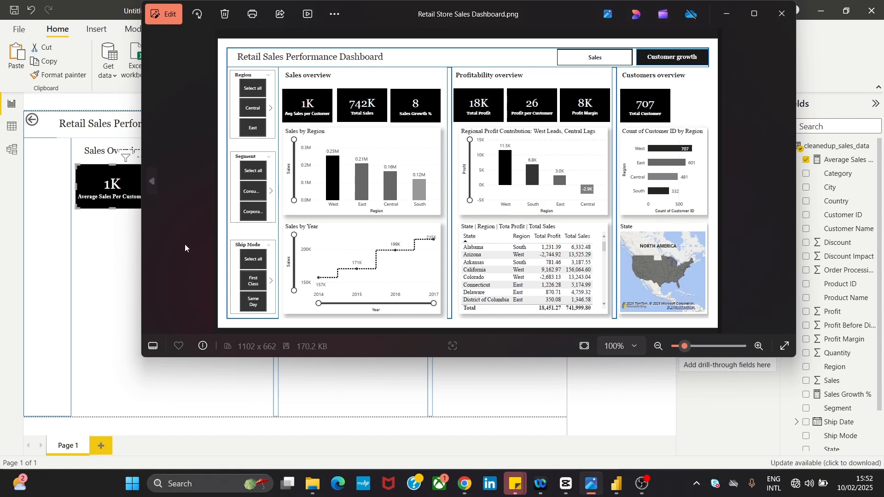
{"action": "left_click", "coordinate": [108, 252]}
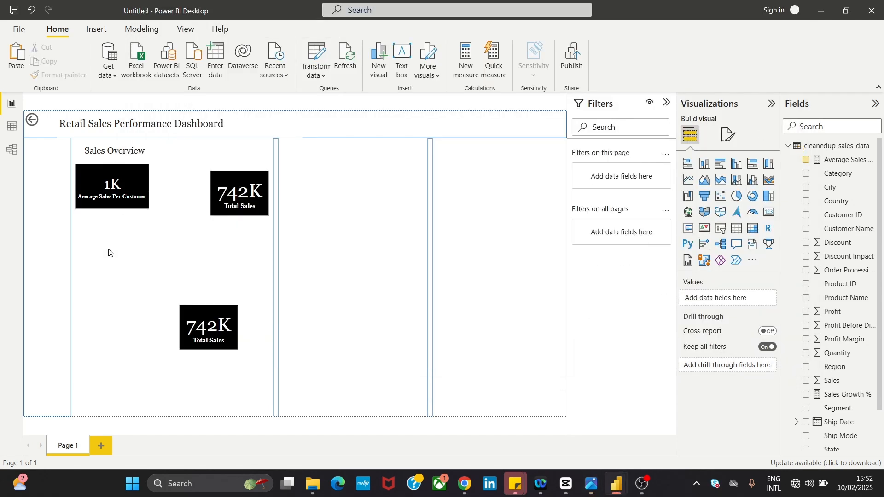
{"action": "left_click", "coordinate": [145, 189]}
{"action": "mouse_move", "coordinate": [148, 186]}
{"action": "left_mouse_down"}
{"action": "mouse_move", "coordinate": [137, 186]}
{"action": "mouse_move", "coordinate": [149, 187]}
{"action": "left_mouse_up"}
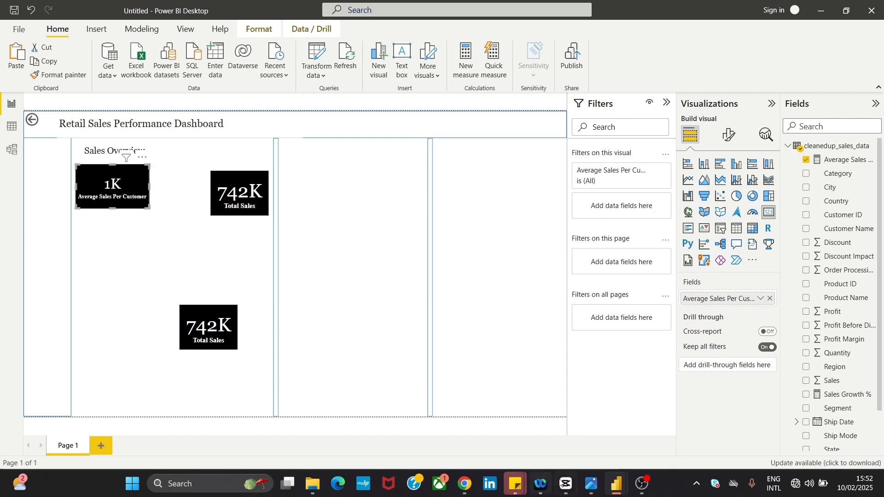
{"action": "left_click", "coordinate": [592, 486]}
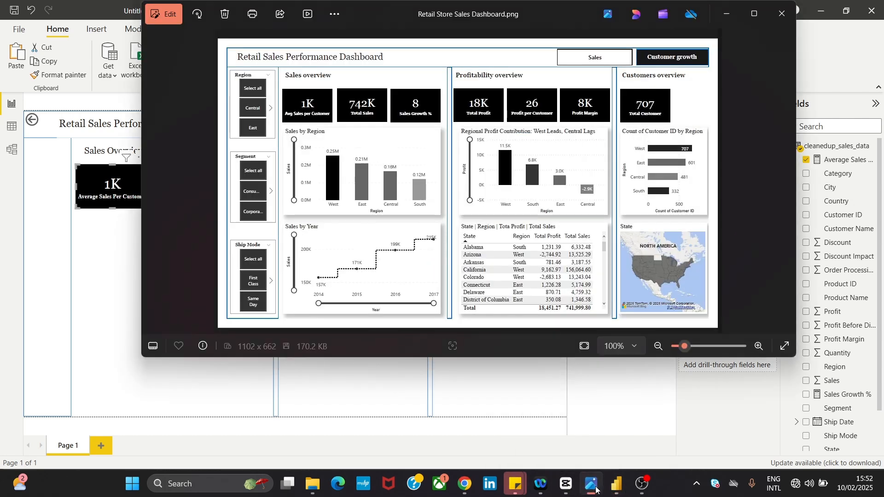
{"action": "left_click", "coordinate": [595, 486]}
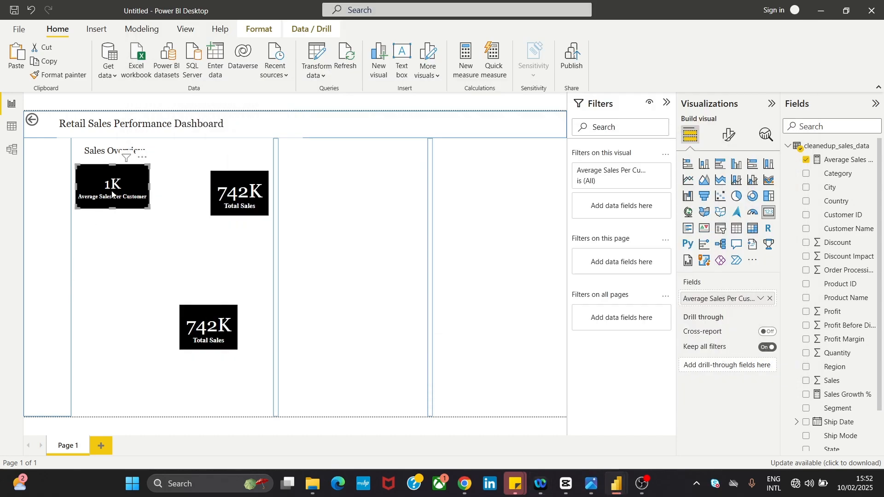
- Rename the Average Sales Per Customer measure as "Avg Sales Per Customer"
{"action": "left_click", "coordinate": [847, 159]}
{"action": "double_click", "coordinate": [847, 159]}
{"action": "left_click", "coordinate": [848, 160]}
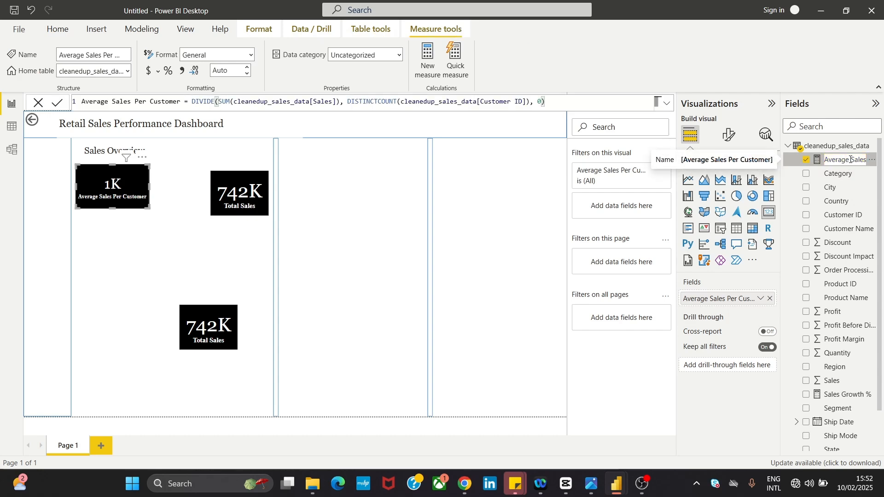
{"action": "key", "text": "BackSpace"}
{"action": "key", "text": "BackSpace"}
{"action": "key", "text": "BackSpace"}
{"action": "key", "text": "BackSpace"}
{"action": "key", "text": "BackSpace"}
{"action": "type", "text": "g"}
{"action": "key", "text": "Return"}
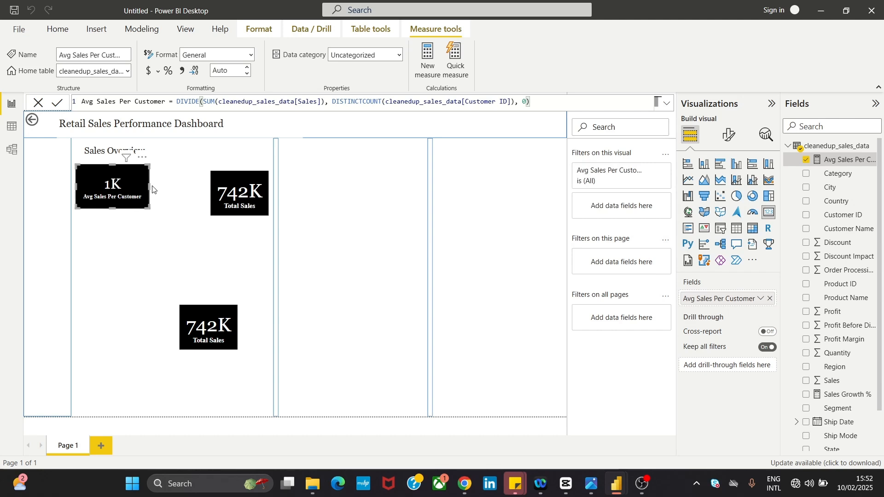
- Narrow the Avg Sales Per Customer card and position it just below the Sales Overview heading
{"action": "left_click_drag", "start_coordinate": [148, 184], "coordinate": [113, 173]}
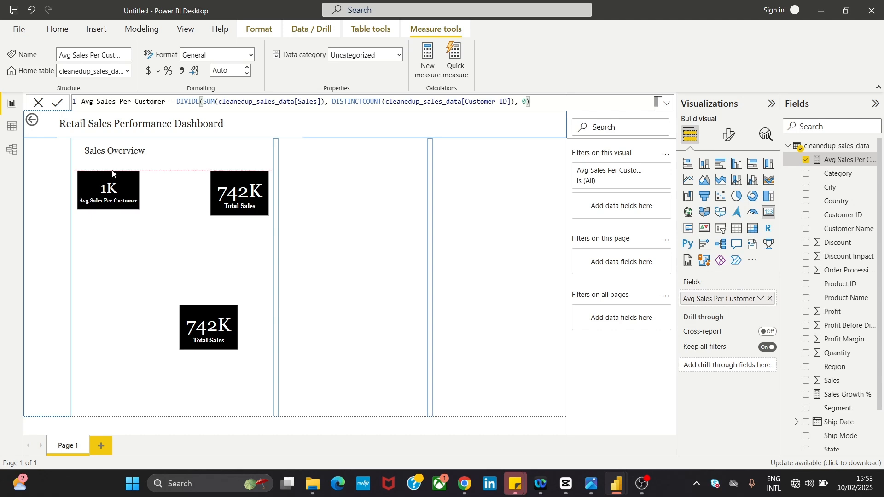
{"action": "left_click", "coordinate": [116, 241]}
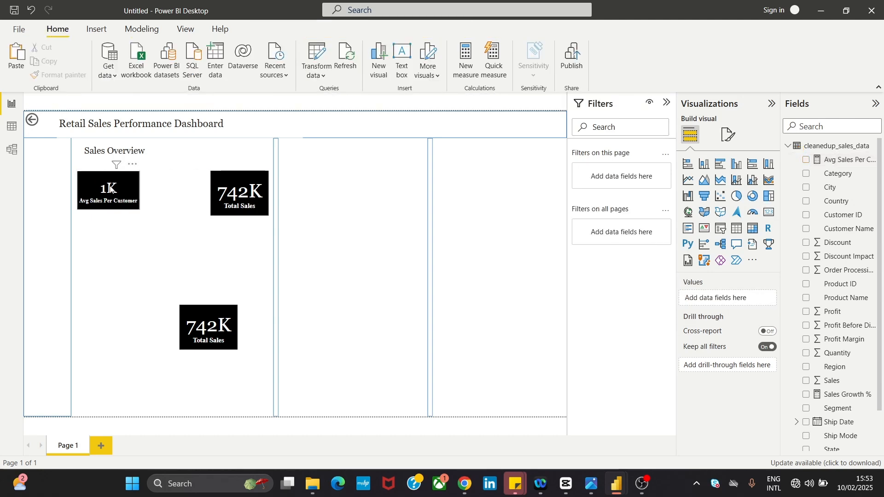
{"action": "left_click_drag", "start_coordinate": [111, 188], "coordinate": [112, 182]}
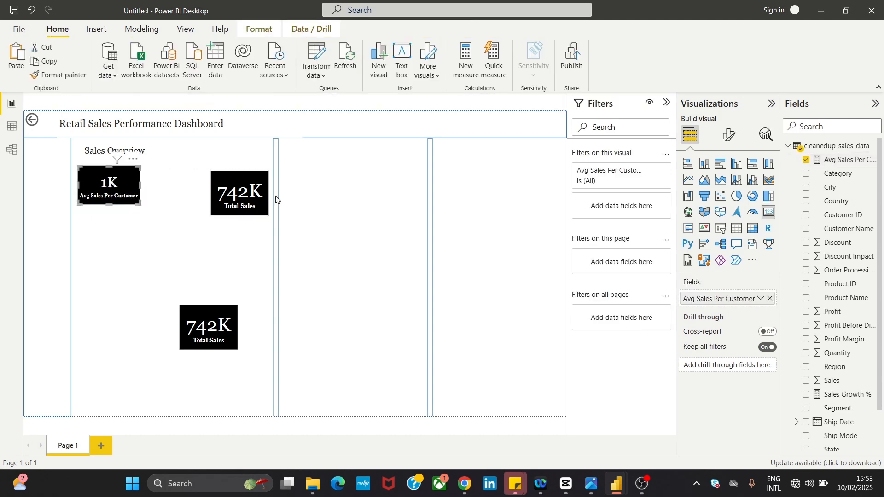
- Remove both old Total Sales cards from the report page
{"action": "left_click", "coordinate": [242, 201]}
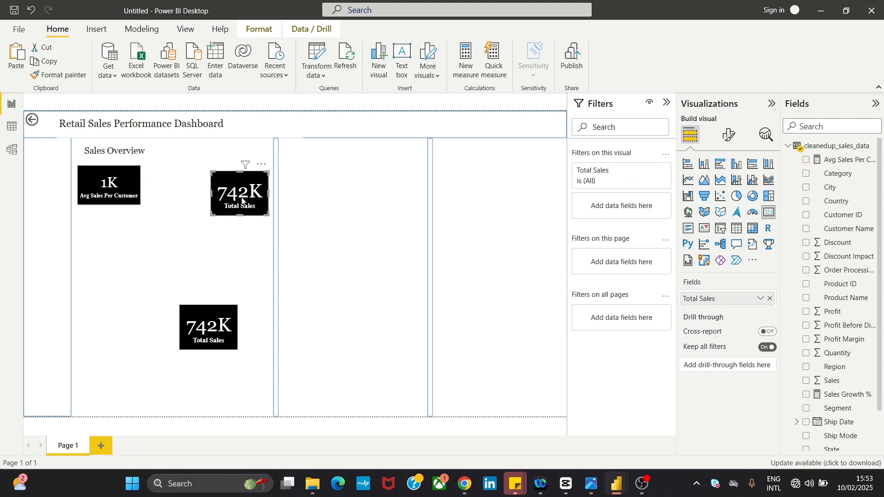
{"action": "left_click", "coordinate": [266, 167]}
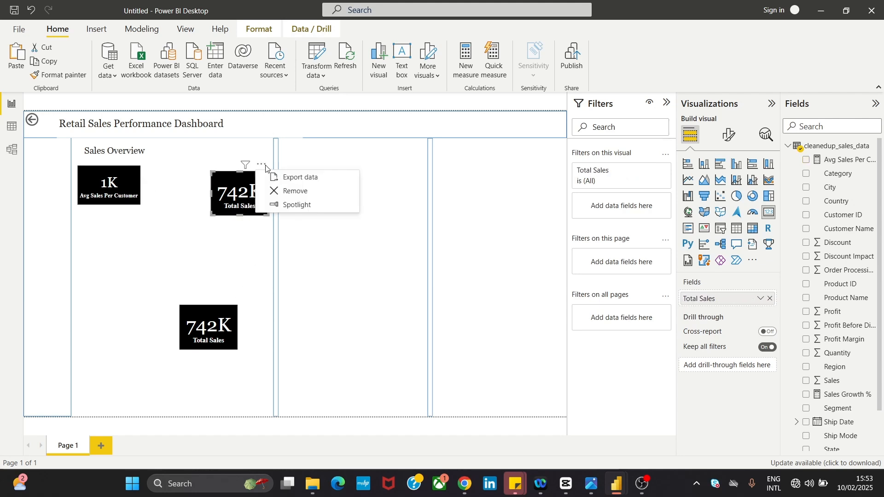
{"action": "left_click", "coordinate": [277, 189]}
{"action": "left_click", "coordinate": [237, 319]}
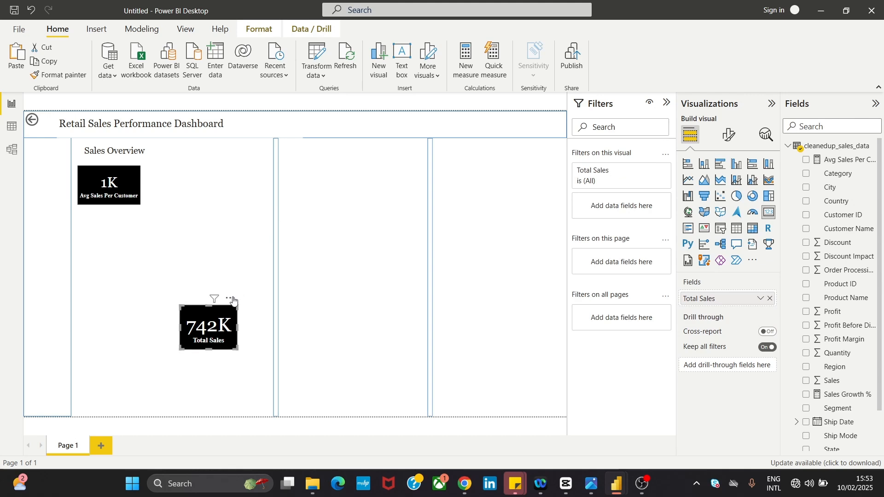
{"action": "left_click", "coordinate": [231, 299]}
{"action": "left_click", "coordinate": [258, 325]}
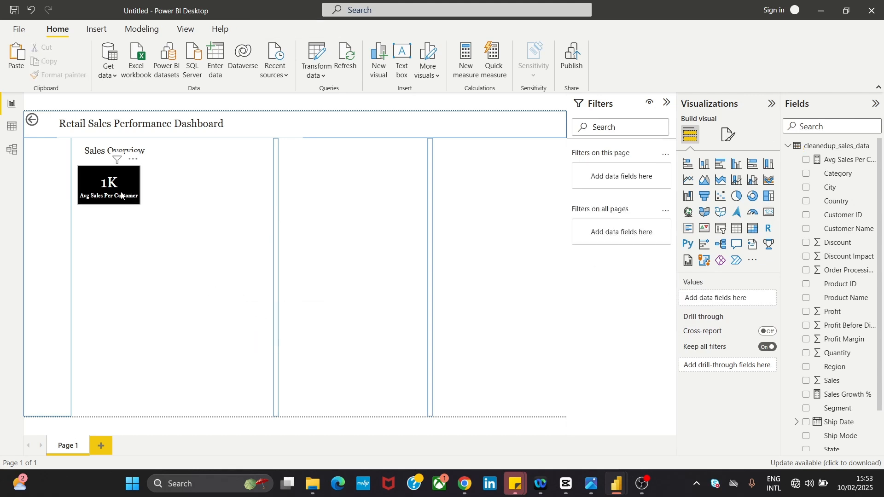
- Duplicate the Avg Sales Per Customer card and place the copy directly to the right of the original
{"action": "left_click", "coordinate": [122, 195]}
{"action": "key", "text": "ctrl+c"}
{"action": "key", "text": "ctrl+v"}
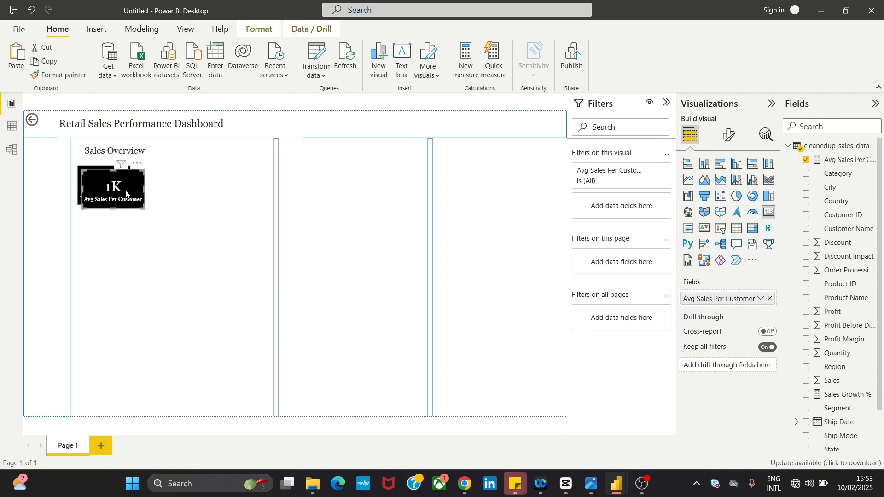
{"action": "left_click_drag", "start_coordinate": [124, 196], "coordinate": [195, 193]}
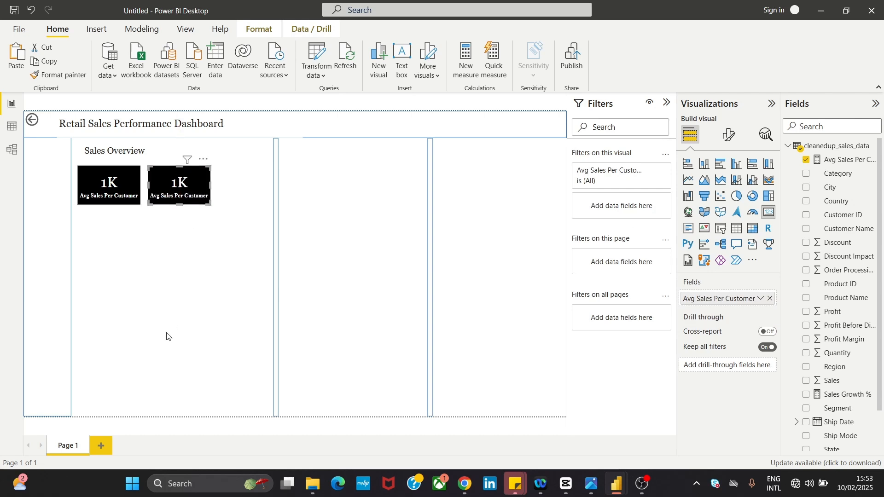
{"action": "left_click", "coordinate": [169, 336]}
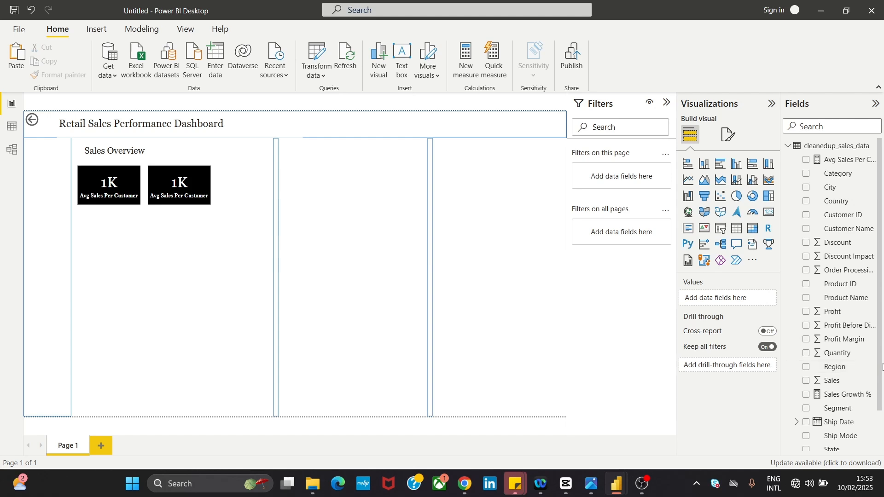
{"action": "scroll", "coordinate": [880, 369], "scroll_direction": "down", "scroll_amount": 1}
{"action": "left_click_drag", "start_coordinate": [841, 437], "coordinate": [737, 301]}
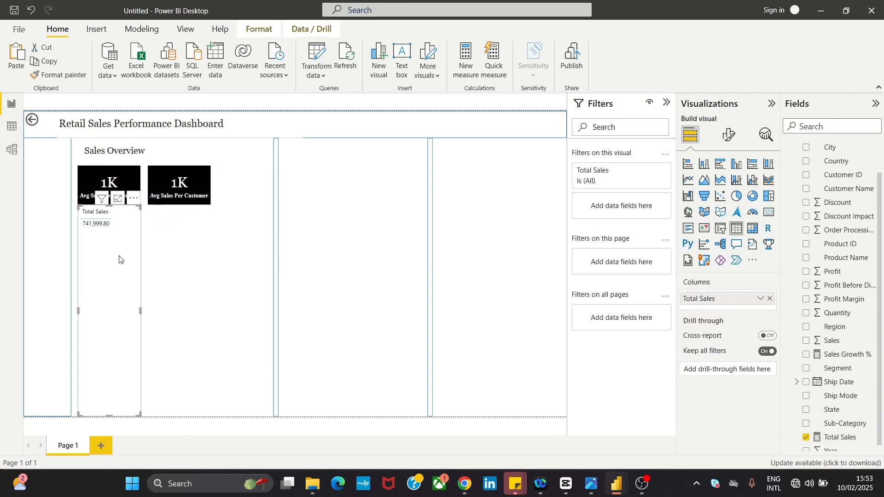
{"action": "left_click", "coordinate": [134, 199]}
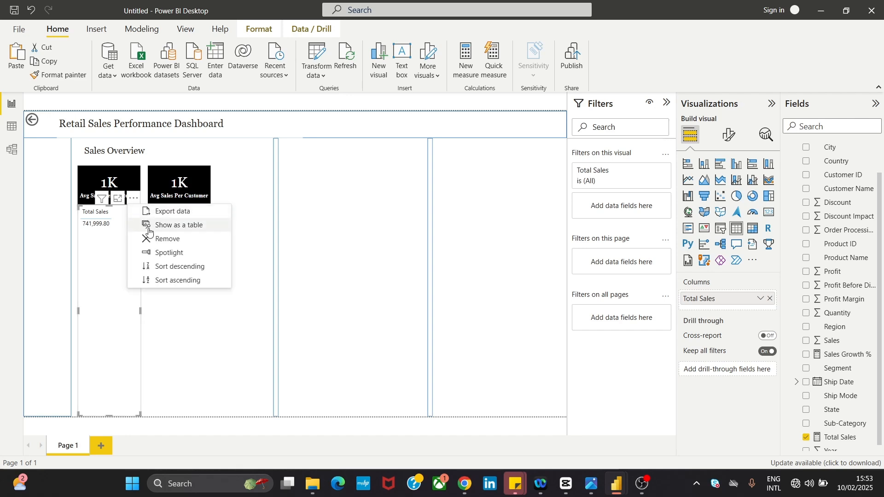
{"action": "left_click", "coordinate": [150, 238]}
- Make the second card show Total Sales instead, and place another copy of the Avg Sales Per Customer card to its right
{"action": "left_click", "coordinate": [190, 178]}
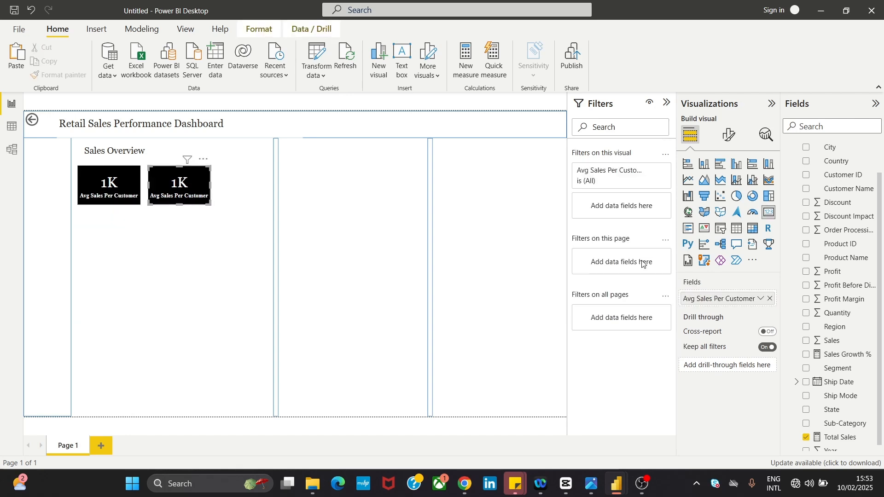
{"action": "left_click_drag", "start_coordinate": [841, 437], "coordinate": [748, 300]}
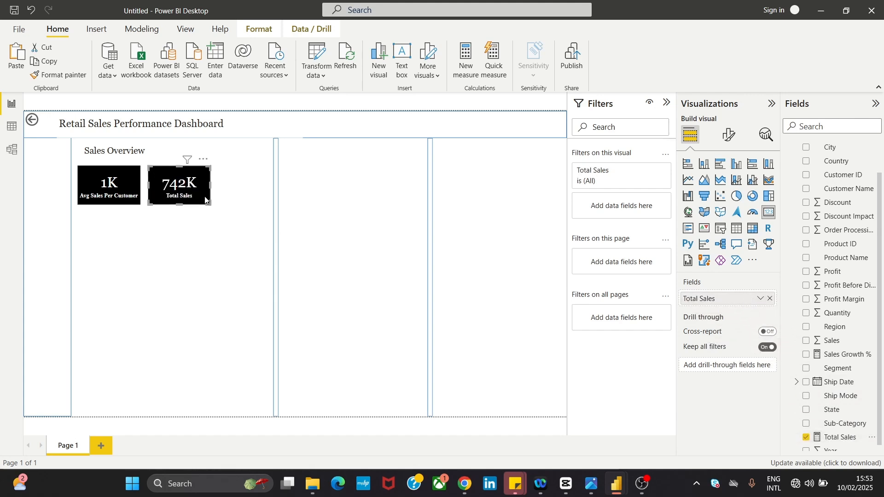
{"action": "key", "text": "ctrl+v"}
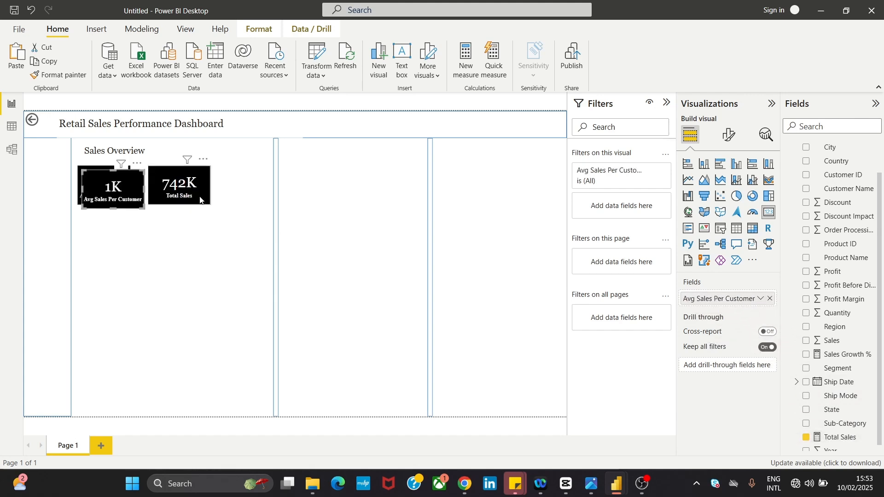
{"action": "left_click_drag", "start_coordinate": [110, 186], "coordinate": [239, 186]}
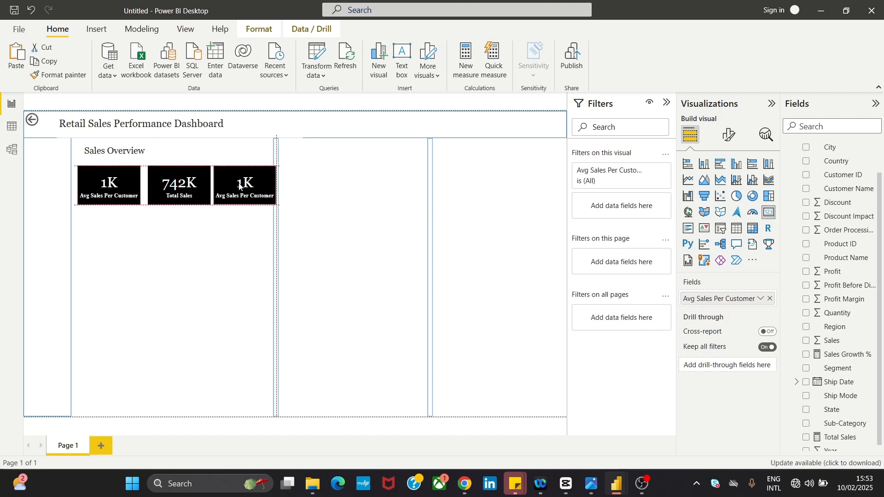
{"action": "left_click", "coordinate": [207, 232]}
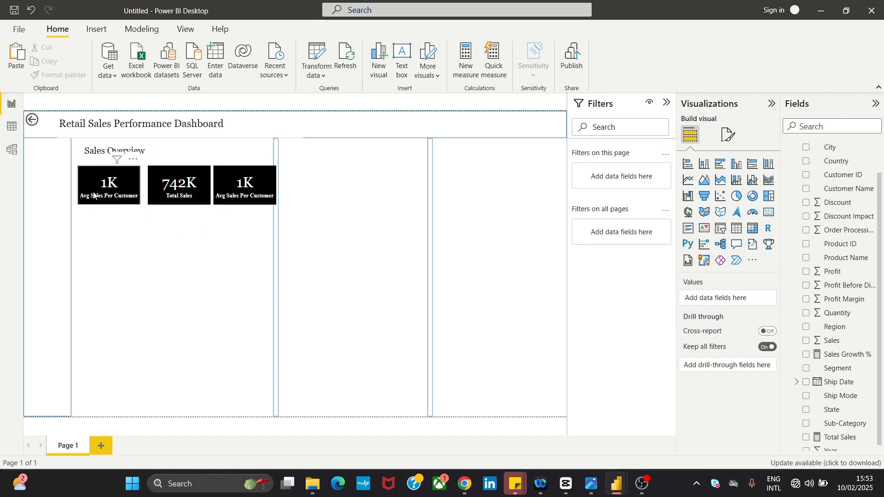
- Shift the three cards left so that the row fits within the Sales Overview section
{"action": "left_click", "coordinate": [122, 180]}
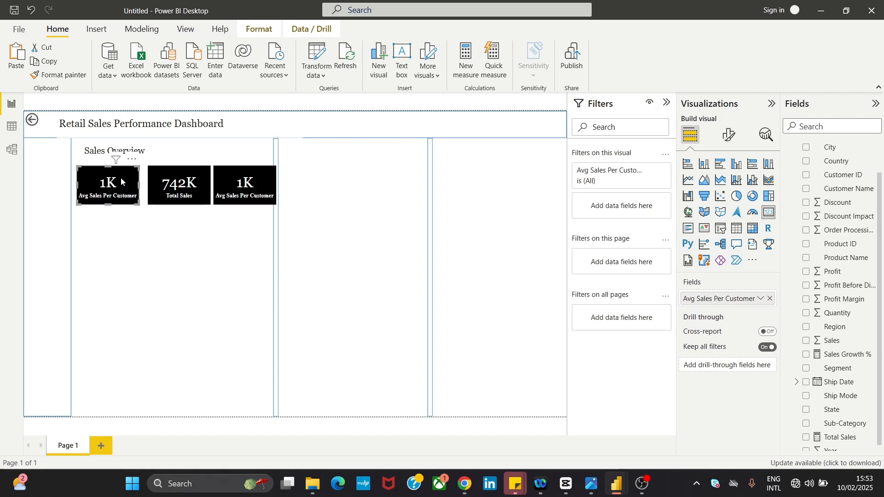
{"action": "left_click", "coordinate": [182, 181]}
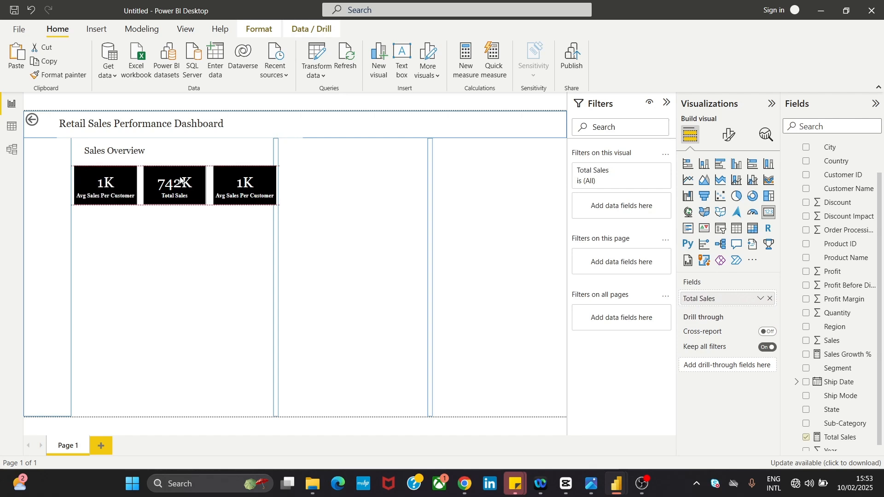
{"action": "left_click", "coordinate": [231, 185]}
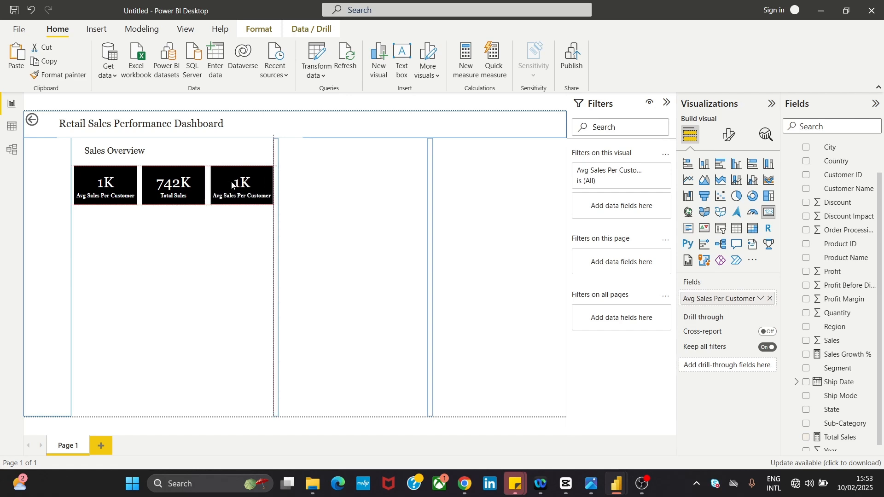
- Nudge the Total Sales card and the third card slightly left to tighten the gaps in the row
{"action": "left_click", "coordinate": [198, 185]}
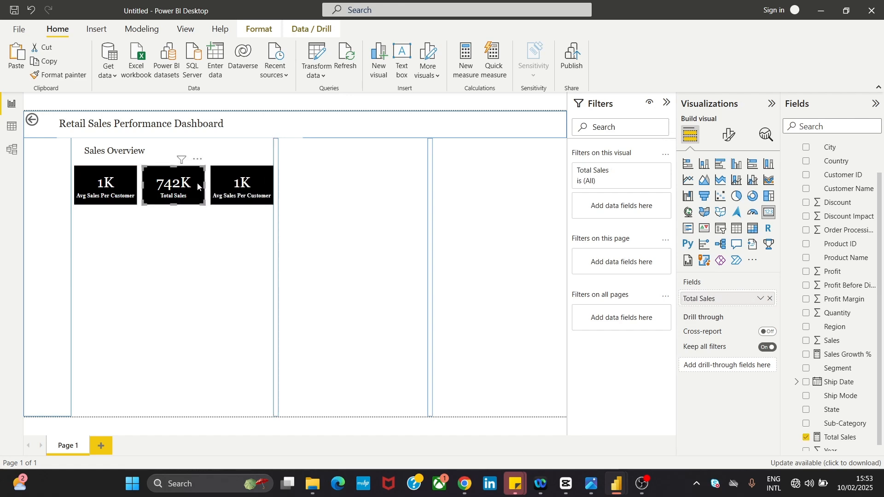
{"action": "key", "text": "Left"}
{"action": "key", "text": "Left"}
{"action": "key", "text": "Left"}
{"action": "key", "text": "Left"}
{"action": "key", "text": "Left"}
{"action": "left_click", "coordinate": [232, 184]}
{"action": "key", "text": "Left"}
{"action": "key", "text": "Left"}
{"action": "key", "text": "Left"}
{"action": "key", "text": "Left"}
{"action": "key", "text": "Left"}
{"action": "key", "text": "Left"}
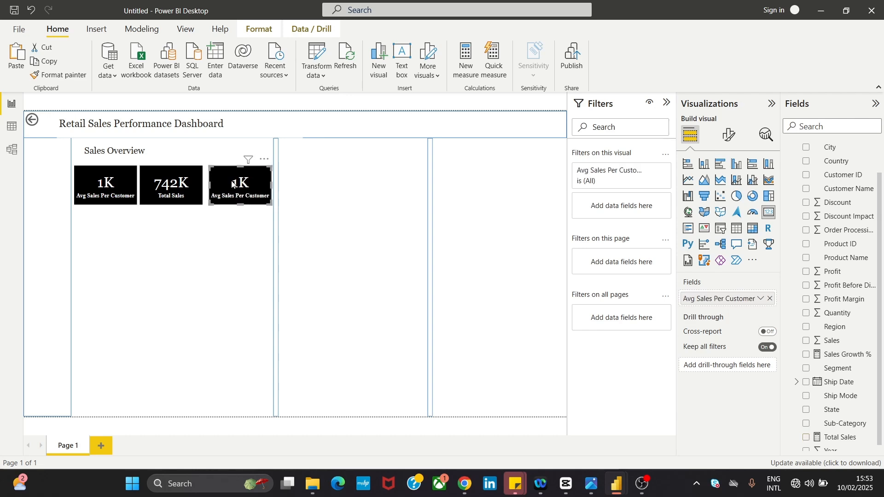
{"action": "left_click", "coordinate": [150, 268]}
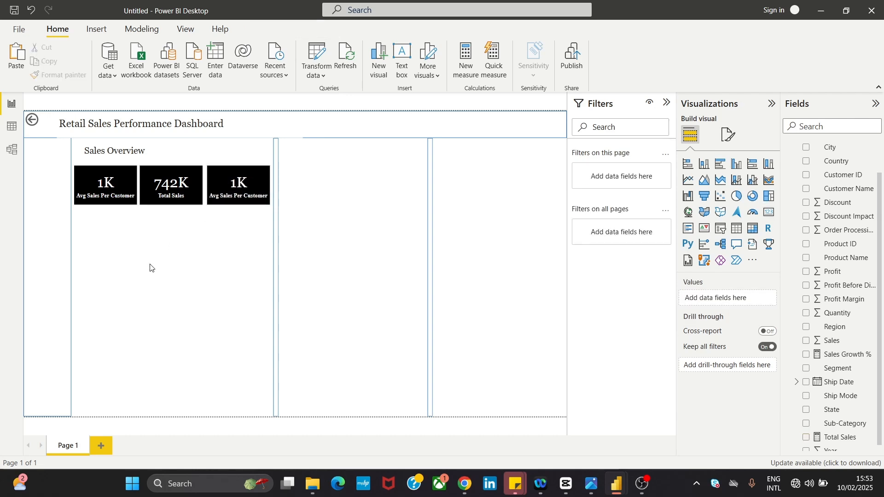
- Centre the Total Sales card between its two neighbours with small sideways nudges
{"action": "left_click", "coordinate": [187, 189]}
{"action": "key", "text": "Right"}
{"action": "key", "text": "Right"}
{"action": "key", "text": "Right"}
{"action": "key", "text": "Right"}
{"action": "key", "text": "Right"}
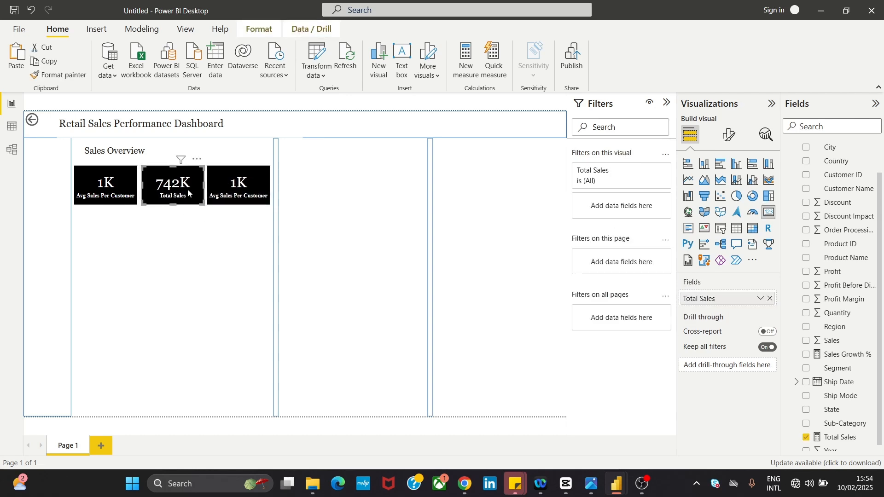
{"action": "left_click", "coordinate": [155, 316]}
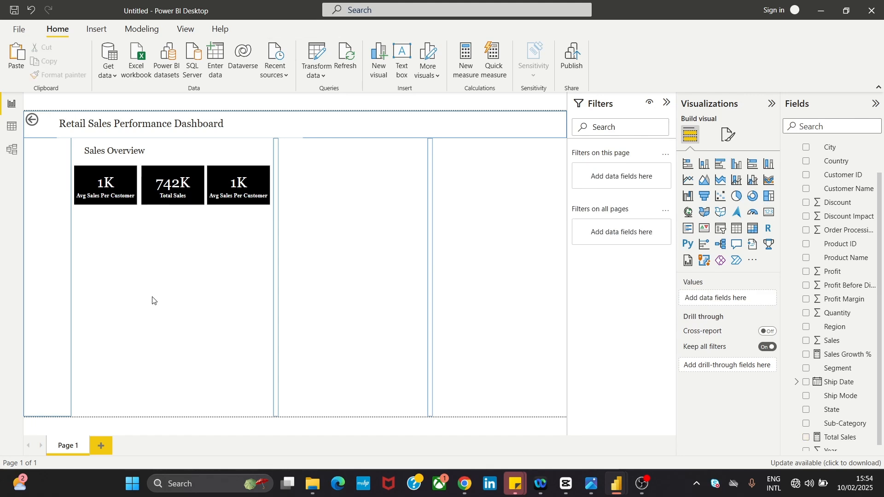
{"action": "left_click", "coordinate": [175, 188]}
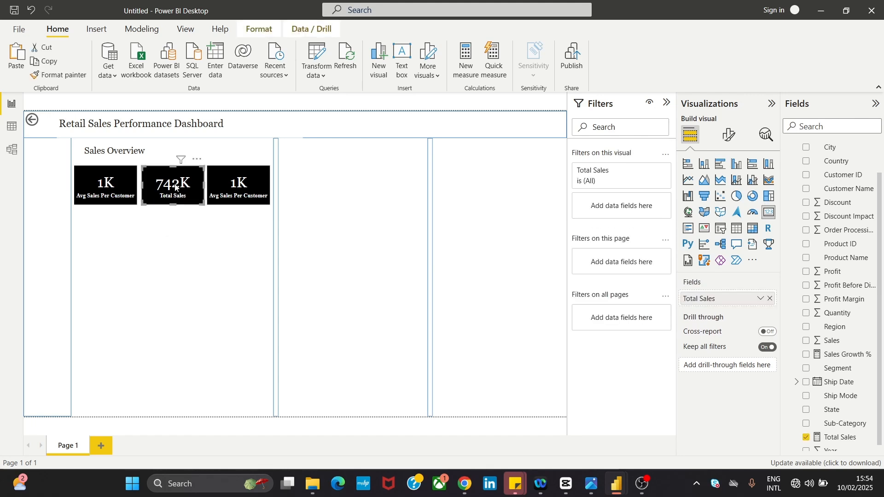
{"action": "left_click", "coordinate": [174, 253]}
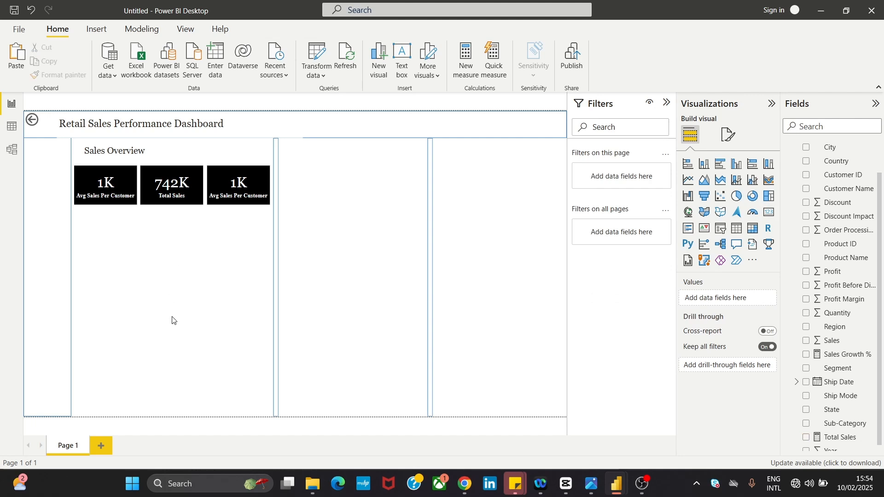
- Fine-tune the horizontal positions of the three cards so that they are evenly spaced
{"action": "left_click", "coordinate": [108, 182]}
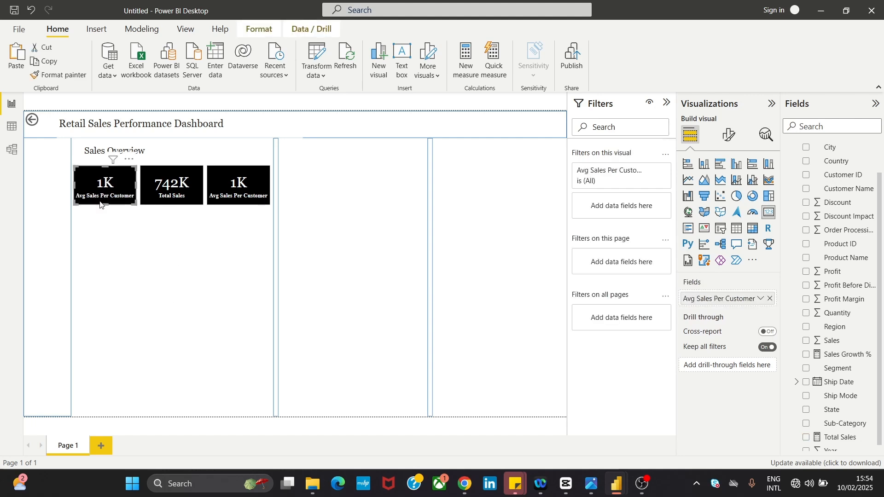
{"action": "left_click", "coordinate": [110, 239]}
{"action": "left_click", "coordinate": [159, 179]}
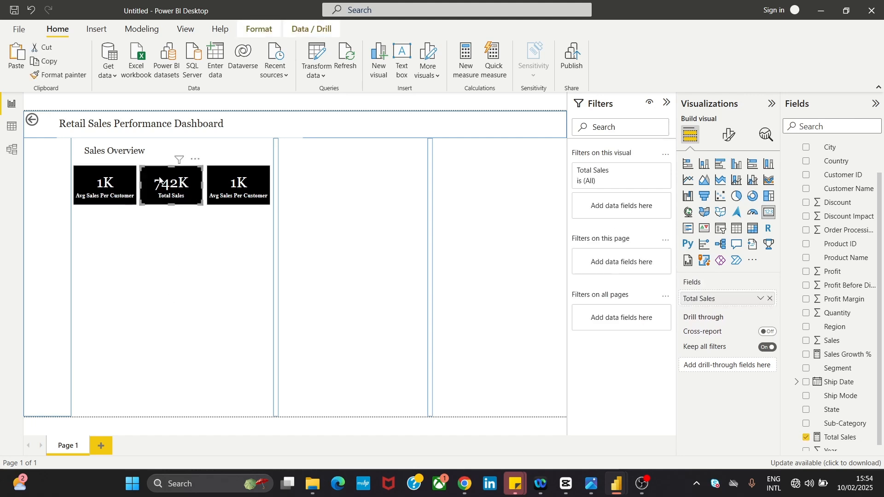
{"action": "left_click", "coordinate": [211, 184]}
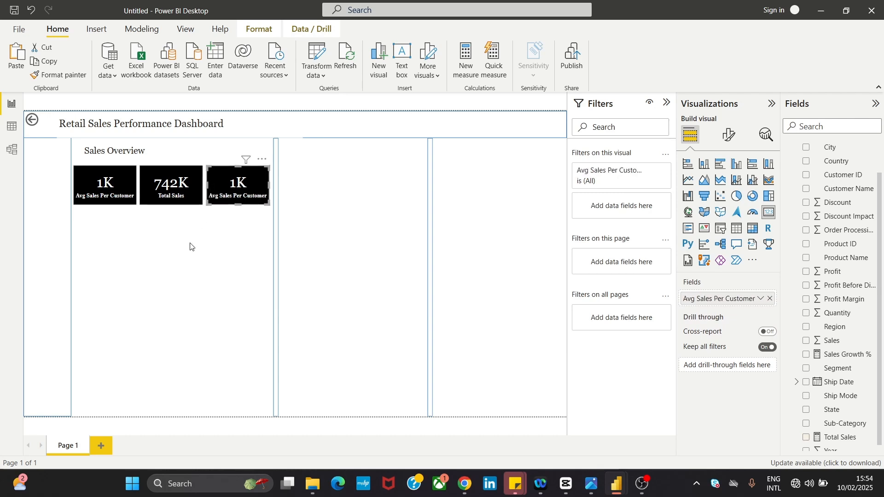
{"action": "left_click", "coordinate": [198, 283]}
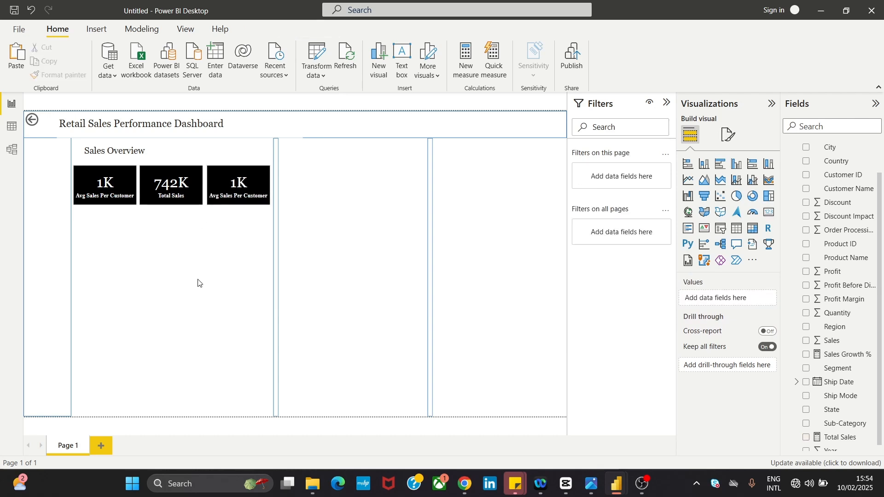
- Replace the third card's field with the Sales Growth % measure
{"action": "left_click", "coordinate": [229, 202]}
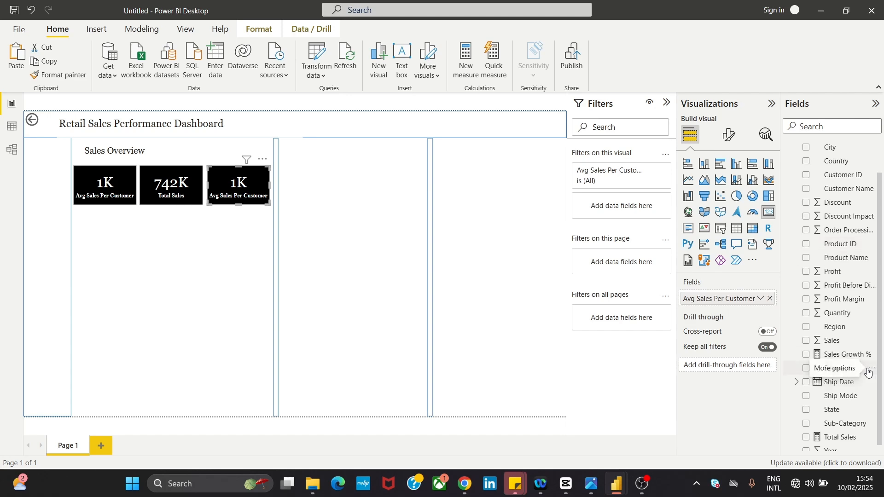
{"action": "left_click_drag", "start_coordinate": [861, 355], "coordinate": [754, 301]}
{"action": "left_click", "coordinate": [179, 325]}
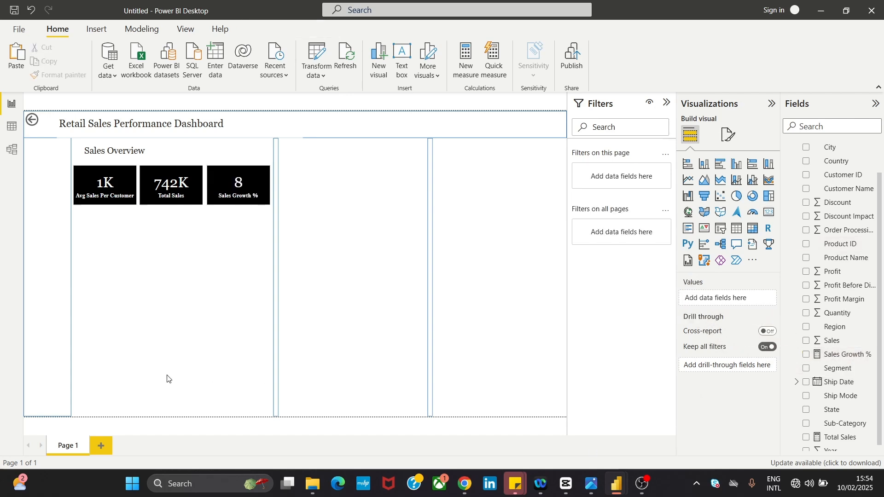
- Move the Sales Overview heading so that it lines up with the first card's left edge
{"action": "left_click", "coordinate": [136, 152]}
{"action": "left_click_drag", "start_coordinate": [140, 160], "coordinate": [139, 159]}
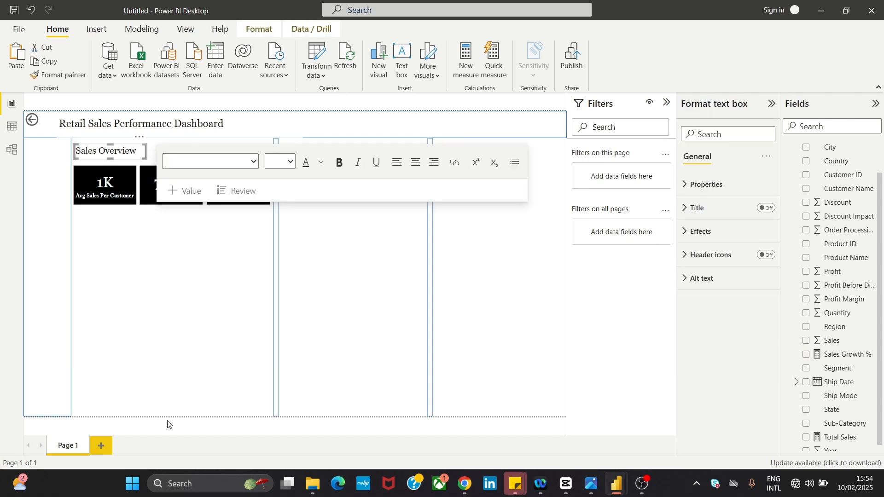
{"action": "left_click", "coordinate": [171, 316]}
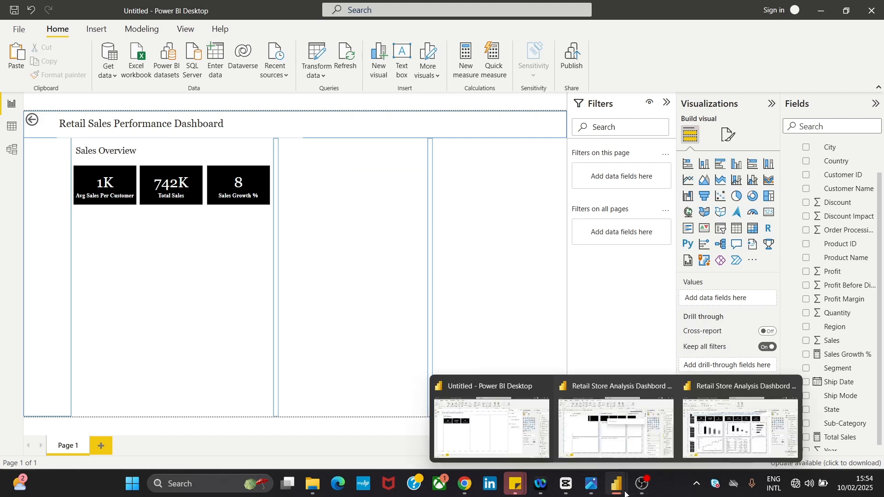
- Examine the reference image Retail Store Sales Dashboard.png for the chart below the sales cards and return to the report
{"action": "left_click", "coordinate": [596, 488]}
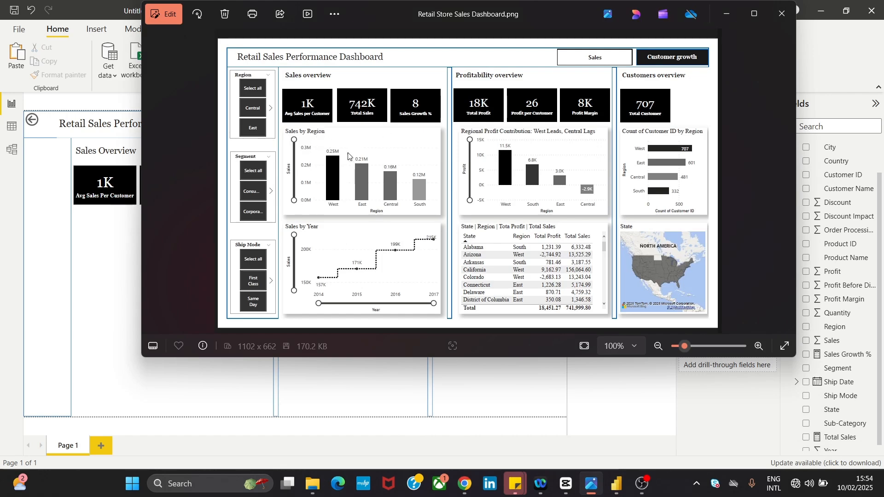
{"action": "left_click", "coordinate": [101, 256]}
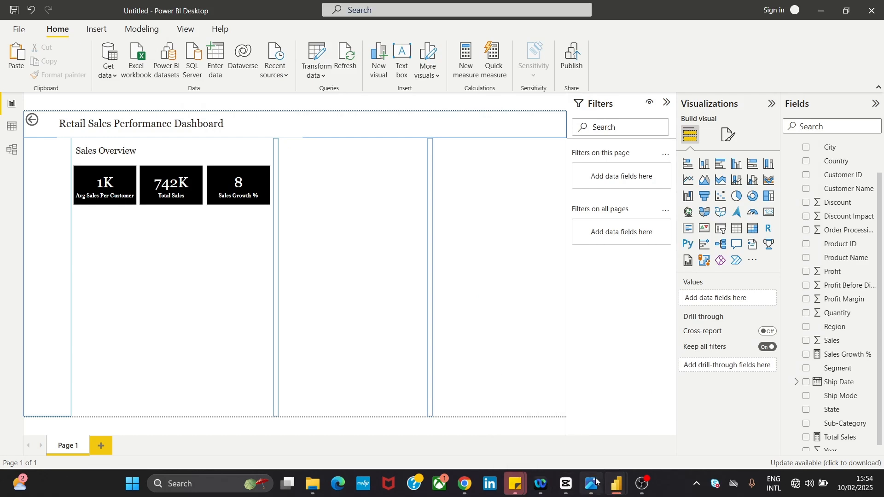
{"action": "mouse_move", "coordinate": [596, 482]}
{"action": "left_click", "coordinate": [604, 440]}
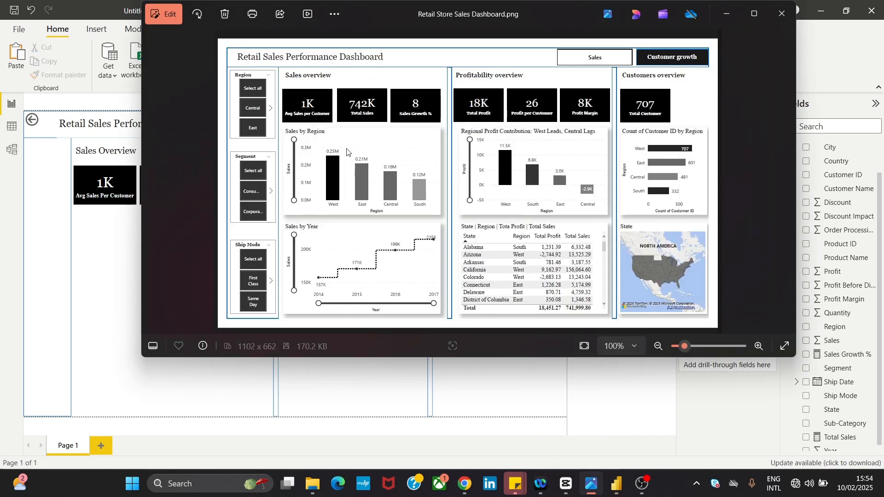
{"action": "left_click", "coordinate": [110, 237]}
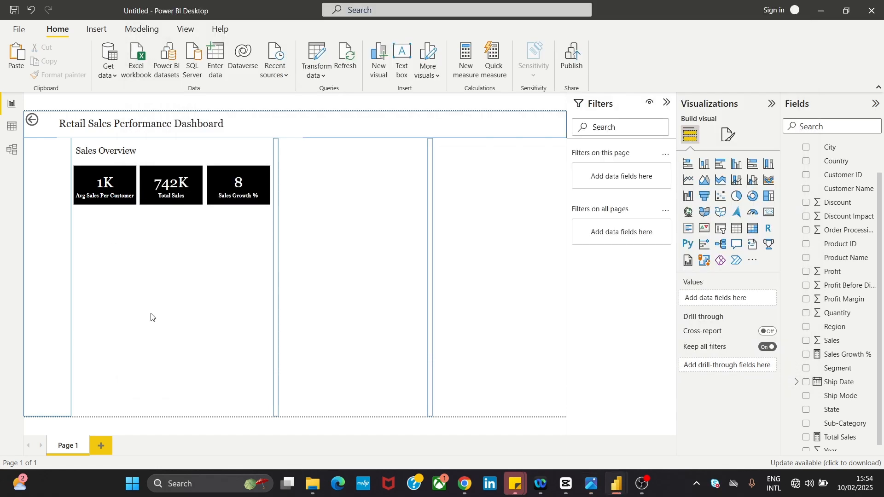
- Add a clustered column chart to the page, enlarge it and place it below the sales cards
{"action": "left_click", "coordinate": [737, 169]}
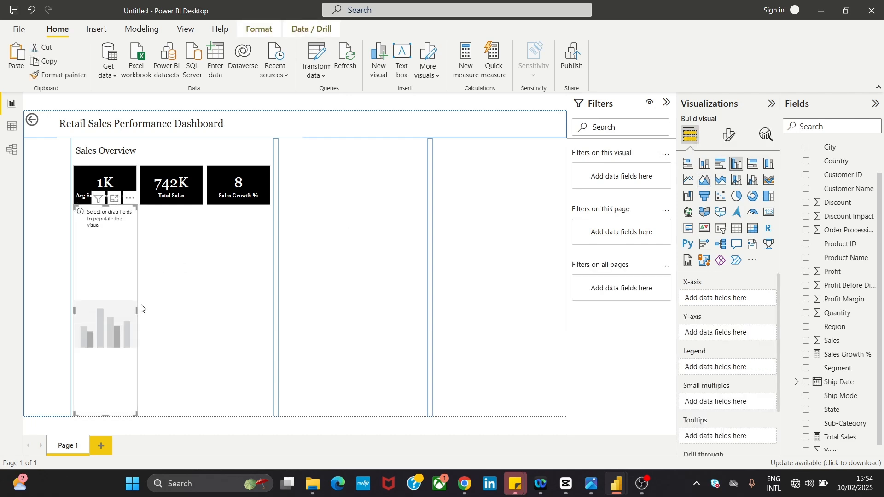
{"action": "left_click_drag", "start_coordinate": [138, 308], "coordinate": [232, 323]}
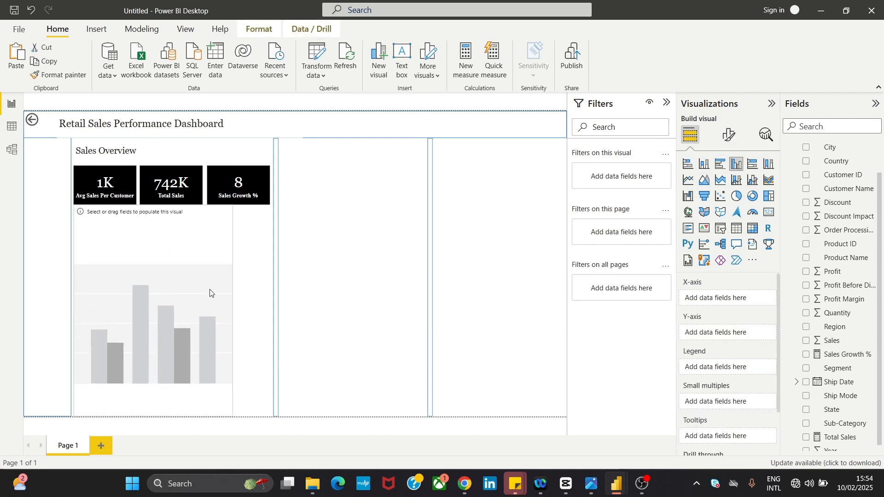
{"action": "left_click_drag", "start_coordinate": [152, 207], "coordinate": [195, 253]}
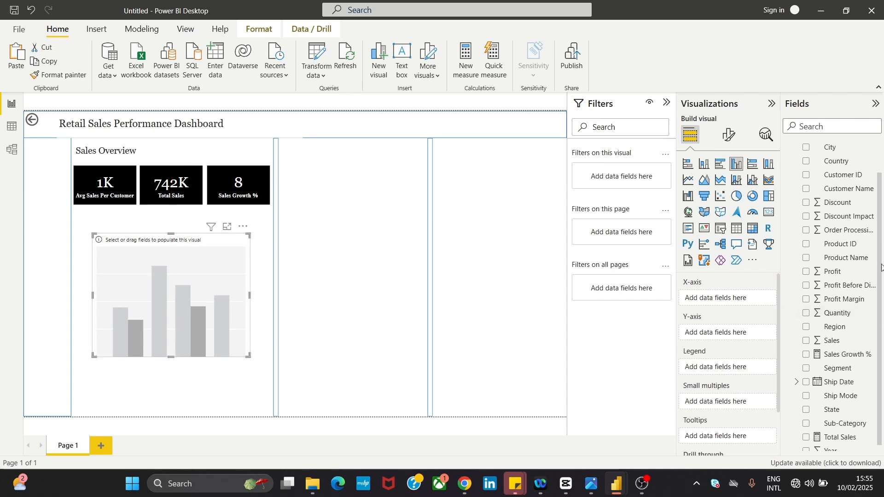
- Assign Region to the column chart's X-axis and Sales to its Y-axis
{"action": "left_click_drag", "start_coordinate": [843, 343], "coordinate": [749, 308]}
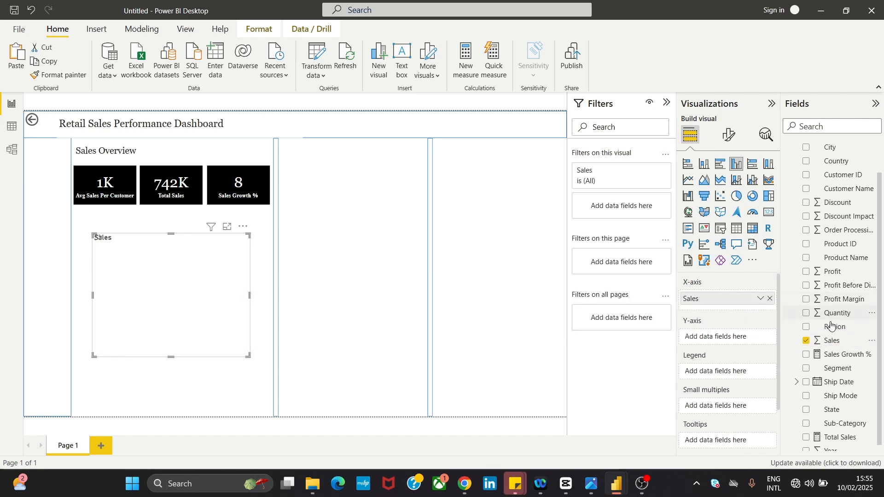
{"action": "left_click_drag", "start_coordinate": [835, 327], "coordinate": [731, 336]}
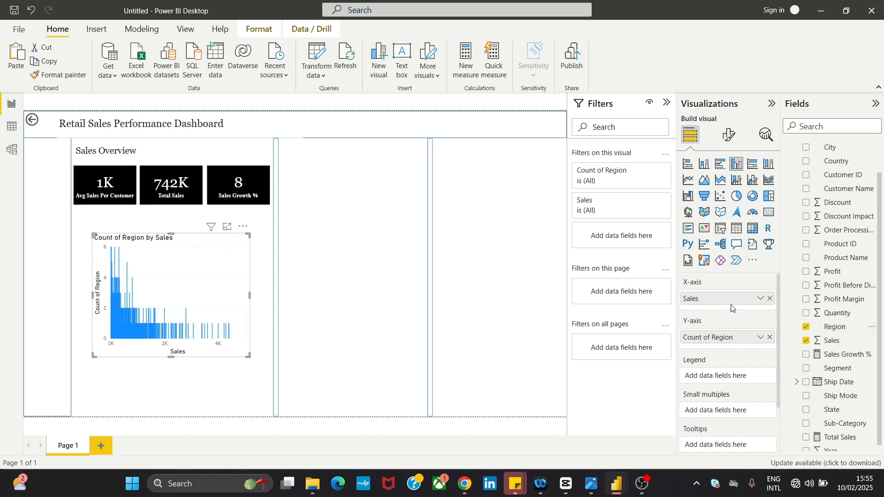
{"action": "left_click_drag", "start_coordinate": [731, 304], "coordinate": [739, 346]}
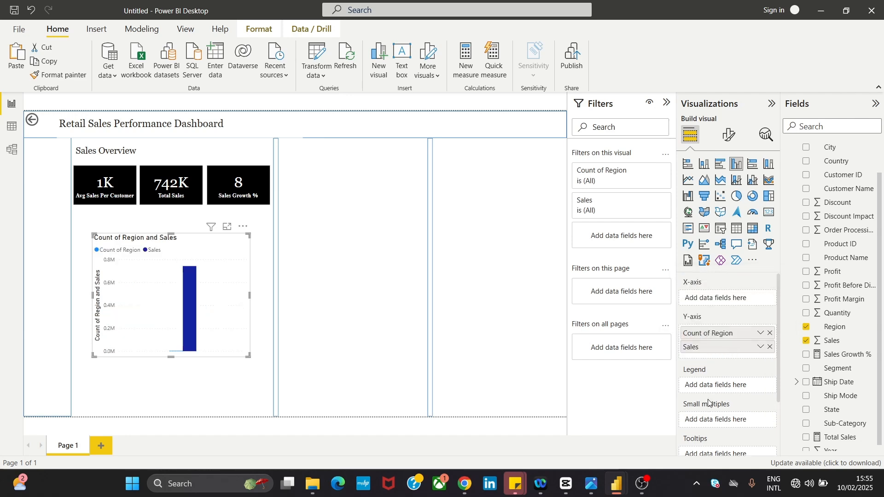
{"action": "left_click_drag", "start_coordinate": [728, 341], "coordinate": [730, 298]}
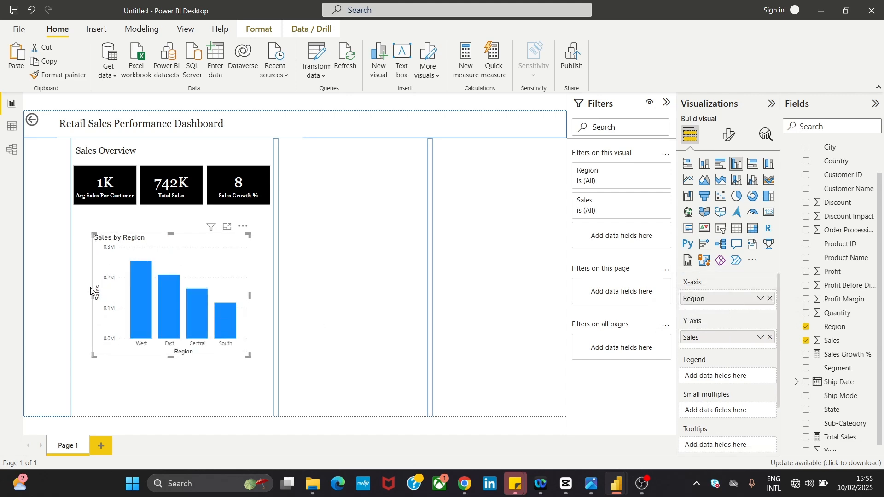
- Widen the Sales by Region chart to match the card row, move it up beneath the cards and reduce its height
{"action": "left_click_drag", "start_coordinate": [93, 297], "coordinate": [75, 297]}
{"action": "left_click_drag", "start_coordinate": [249, 295], "coordinate": [267, 301]}
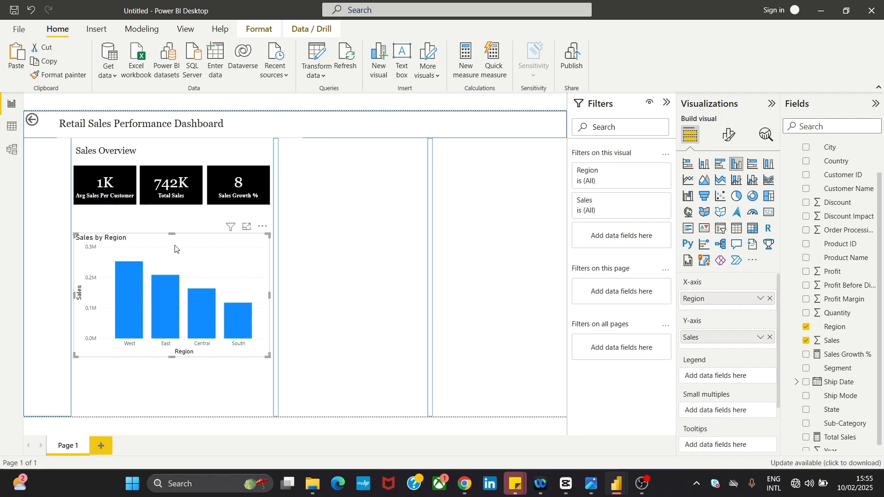
{"action": "left_click_drag", "start_coordinate": [175, 248], "coordinate": [177, 239]}
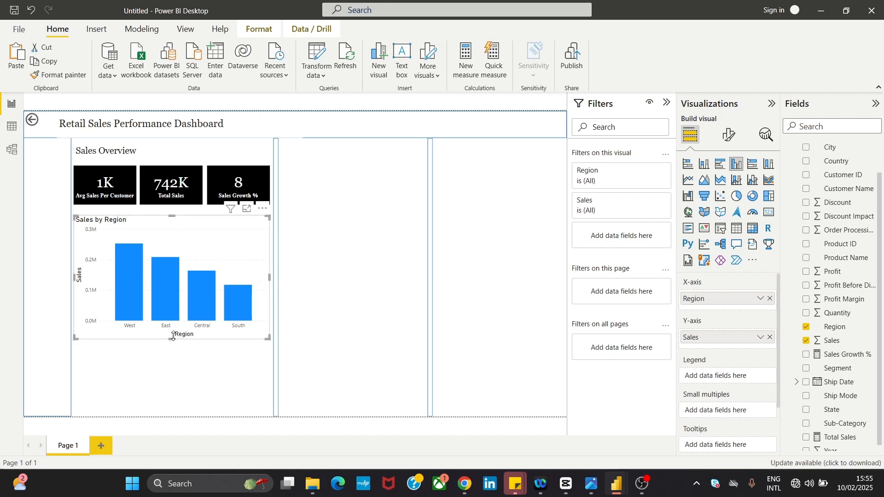
{"action": "left_click_drag", "start_coordinate": [168, 336], "coordinate": [169, 314]}
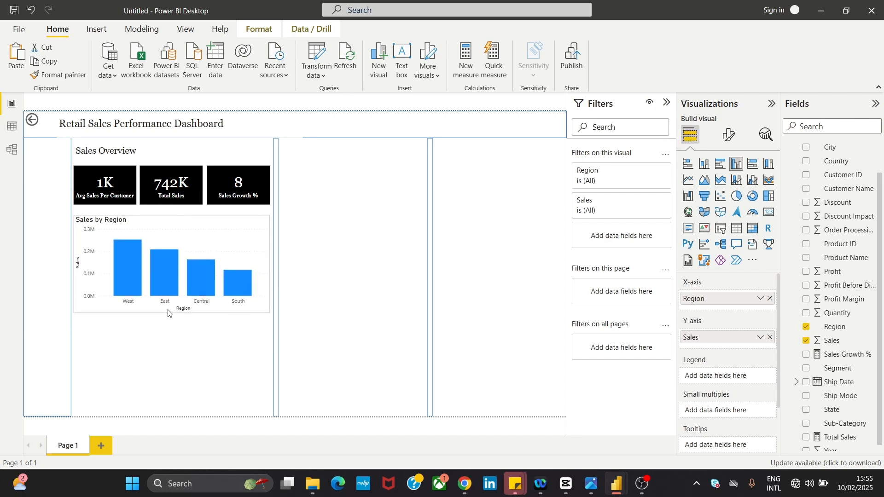
{"action": "left_click", "coordinate": [174, 352]}
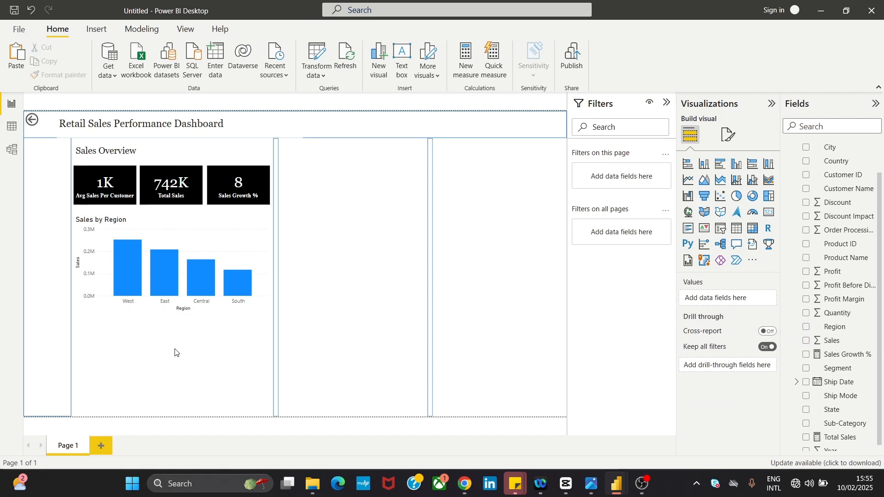
- Select the West column in the Sales by Region chart to cross-filter the cards
{"action": "left_click", "coordinate": [121, 252]}
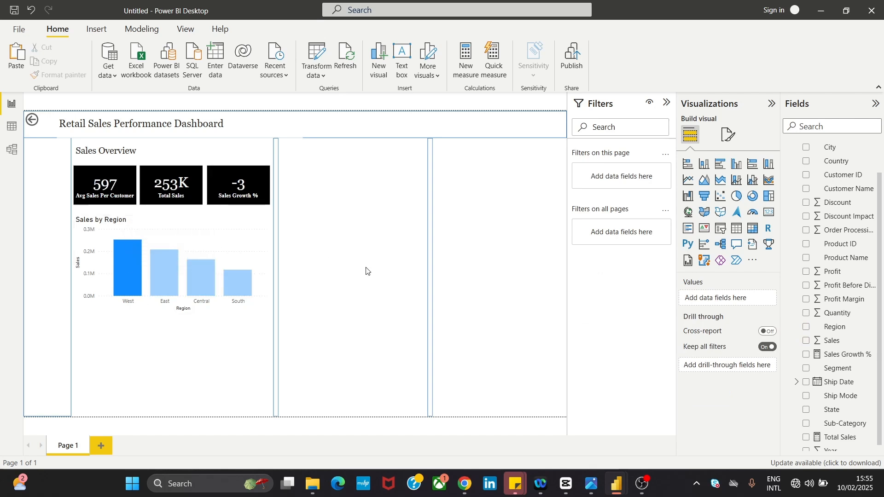
{"action": "double_click", "coordinate": [342, 250]}
{"action": "left_click", "coordinate": [187, 228]}
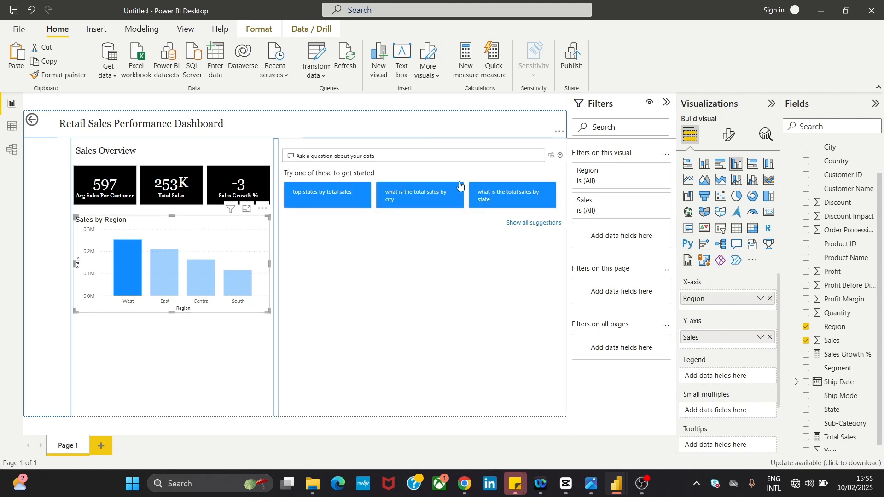
{"action": "left_click", "coordinate": [490, 259]}
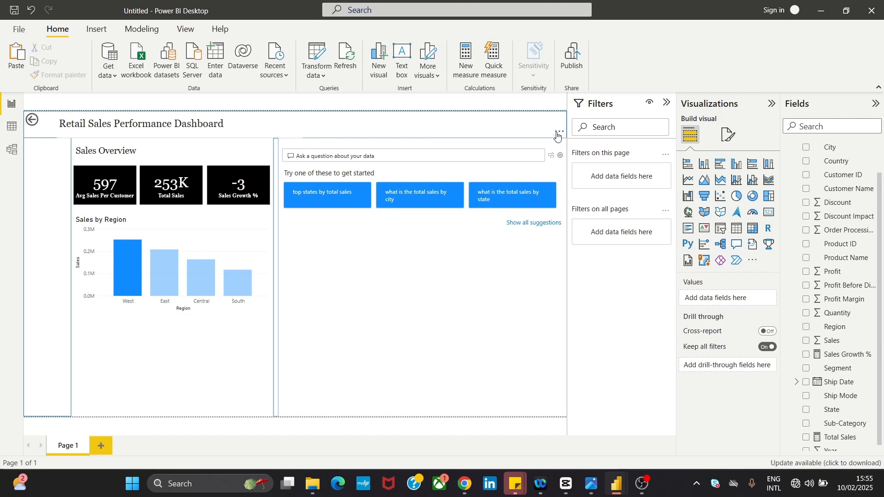
{"action": "left_click", "coordinate": [559, 131]}
{"action": "left_click", "coordinate": [581, 144]}
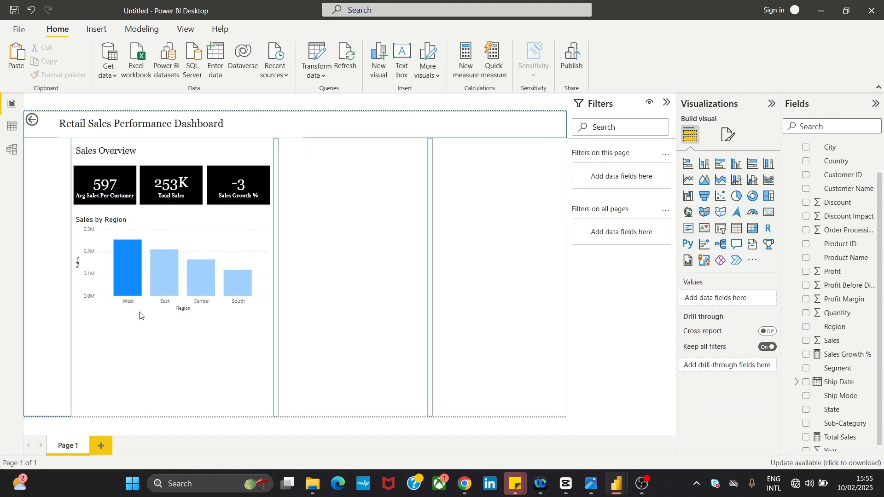
- Turn on the zoom slider for the Sales by Region chart
{"action": "left_click", "coordinate": [174, 220]}
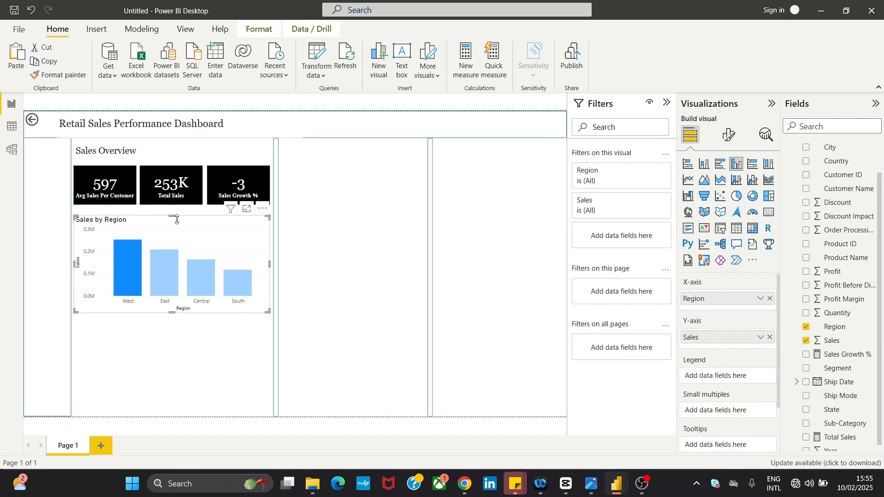
{"action": "left_click", "coordinate": [726, 136]}
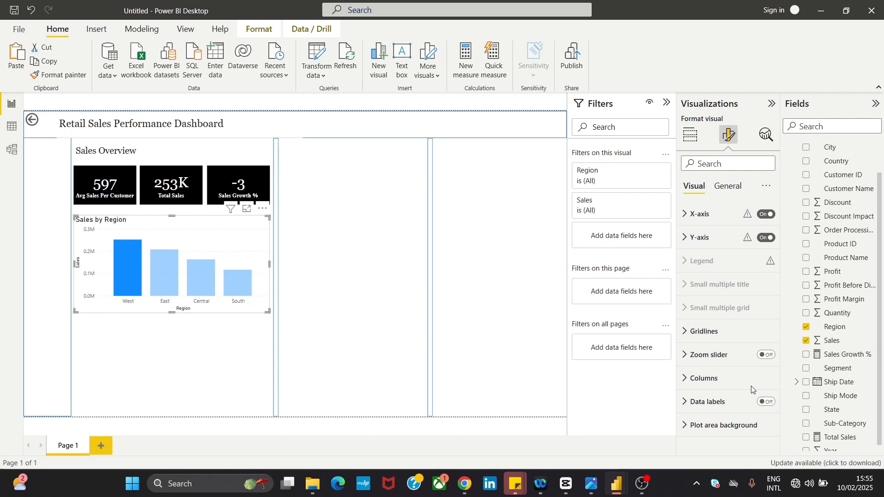
{"action": "left_click", "coordinate": [771, 355]}
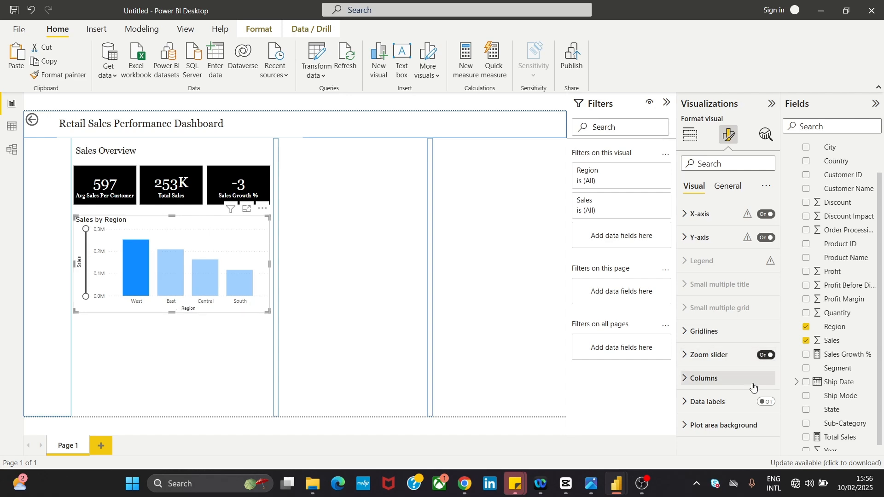
- Enable individual colour settings for each region's column in the Sales by Region chart
{"action": "left_click", "coordinate": [704, 387]}
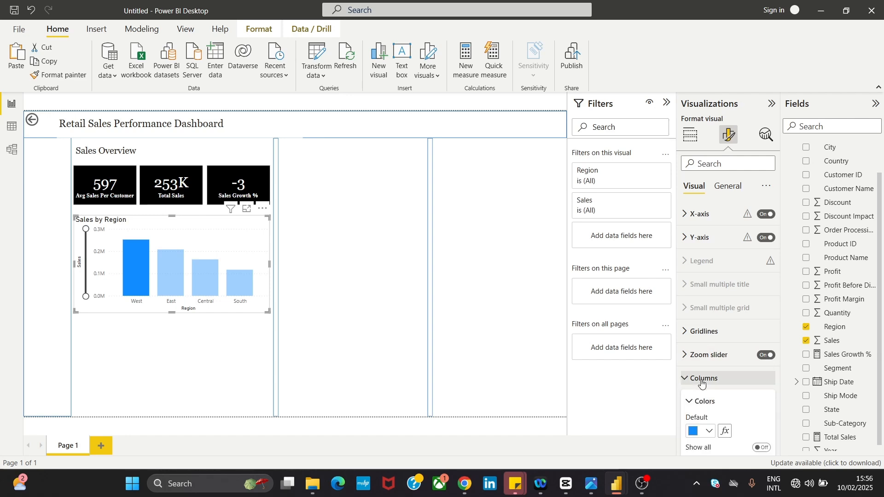
{"action": "left_click", "coordinate": [693, 432]}
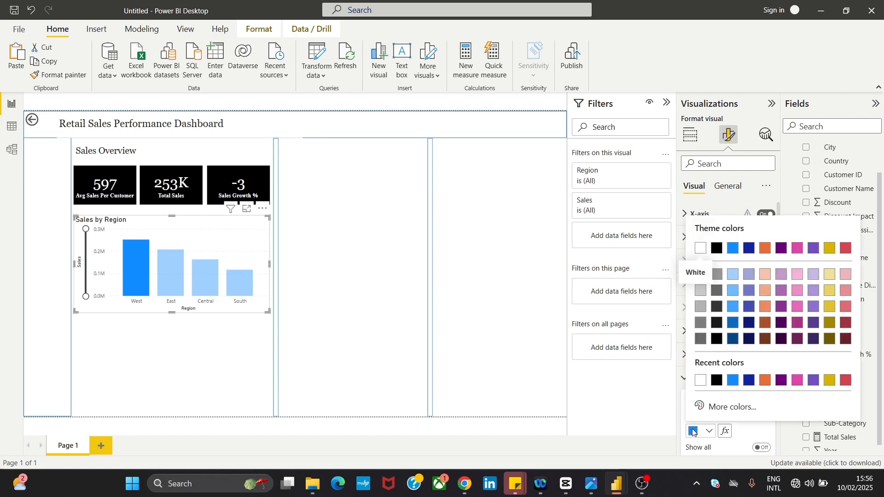
{"action": "left_click", "coordinate": [694, 433]}
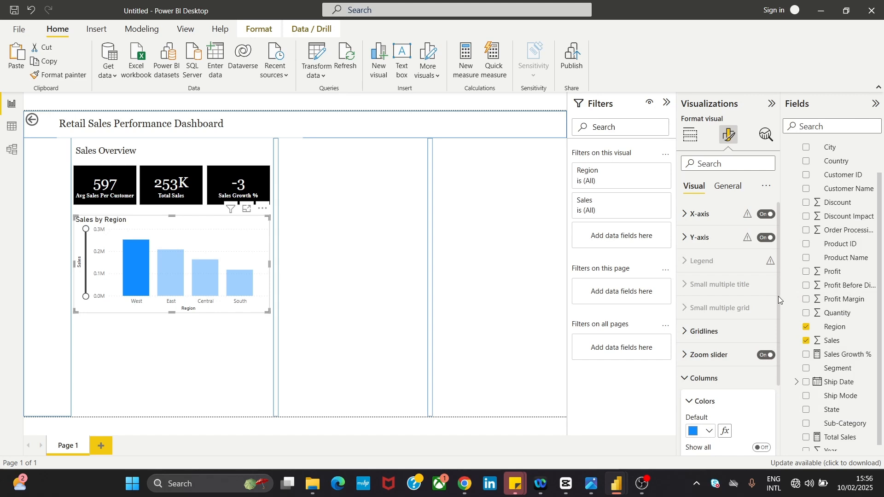
{"action": "scroll", "coordinate": [707, 395], "scroll_direction": "down", "scroll_amount": 3}
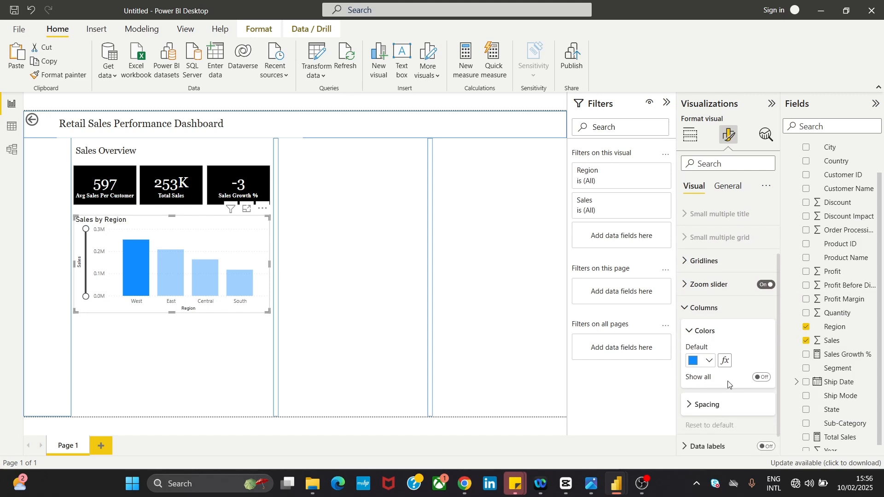
{"action": "left_click", "coordinate": [761, 378]}
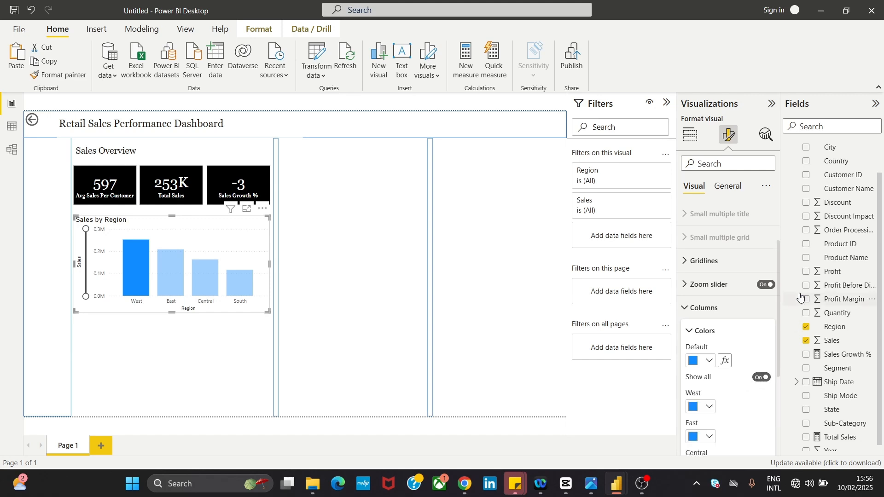
- Colour the West column black, East black 10% lighter, and Central and South dark grey in the Sales by Region chart
{"action": "scroll", "coordinate": [695, 322], "scroll_direction": "down", "scroll_amount": 2}
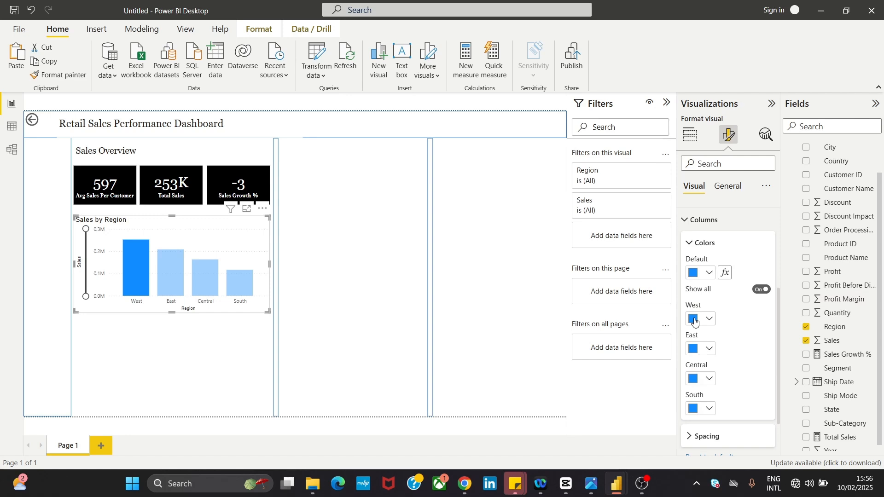
{"action": "left_click", "coordinate": [695, 322]}
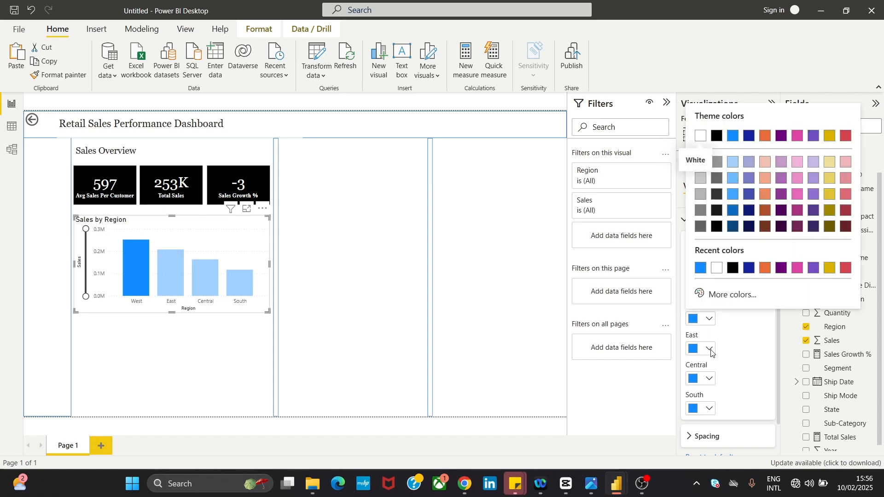
{"action": "left_click", "coordinate": [718, 136]}
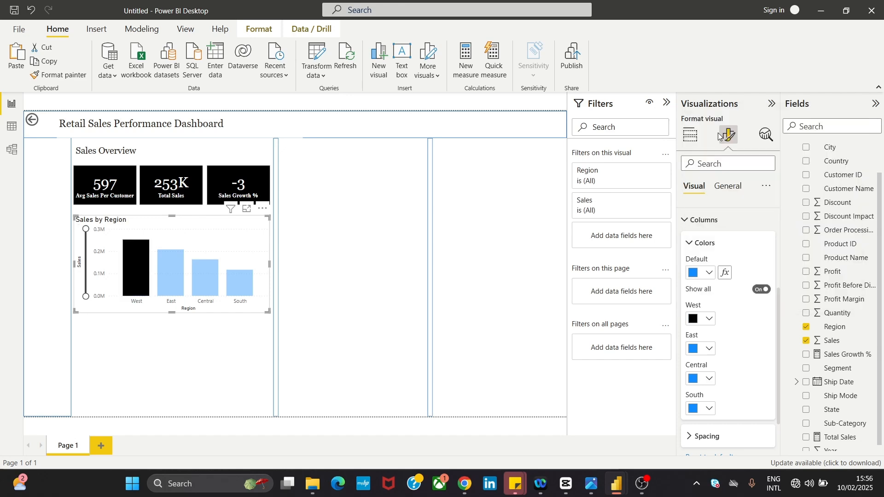
{"action": "left_click", "coordinate": [694, 350]}
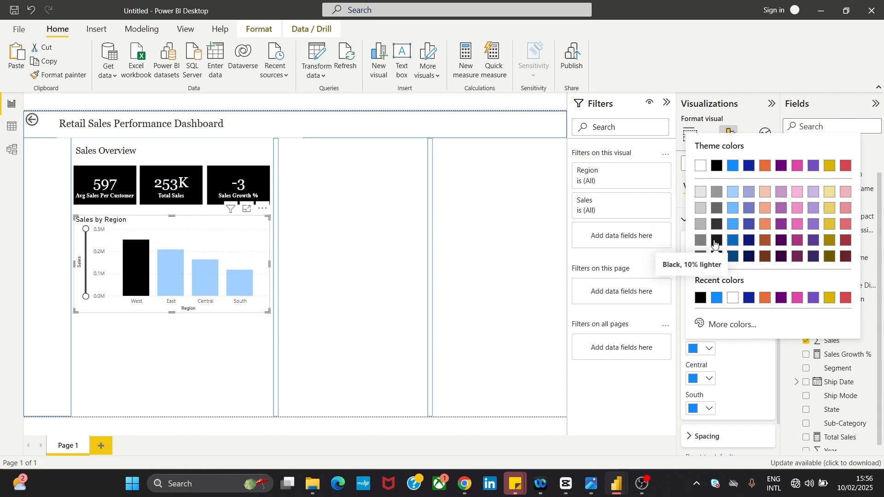
{"action": "left_click", "coordinate": [715, 244]}
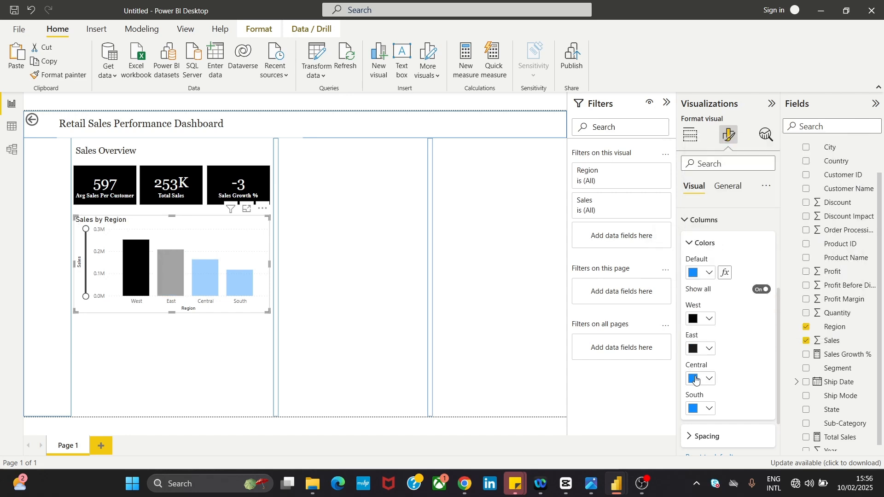
{"action": "left_click", "coordinate": [696, 379]}
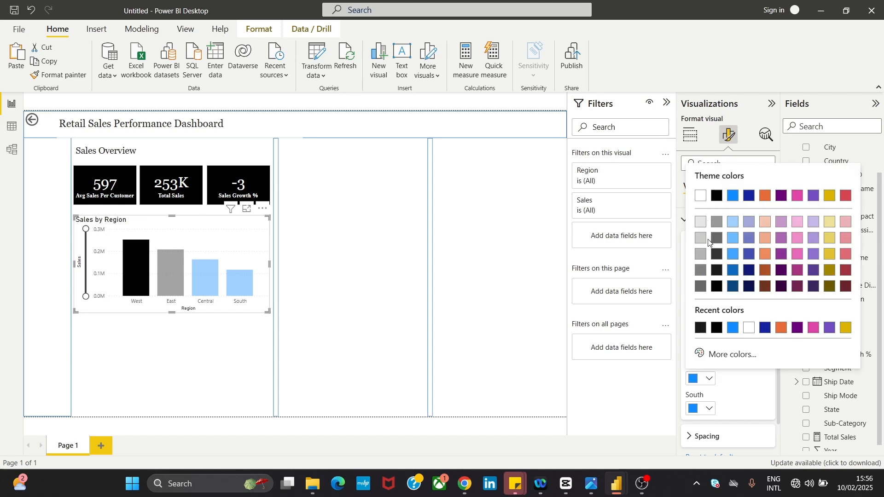
{"action": "left_click", "coordinate": [714, 240]}
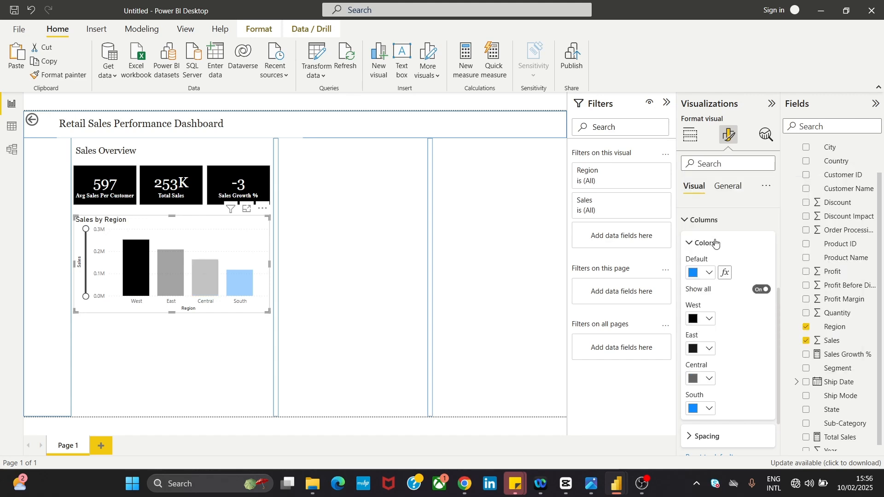
{"action": "left_click", "coordinate": [694, 412]}
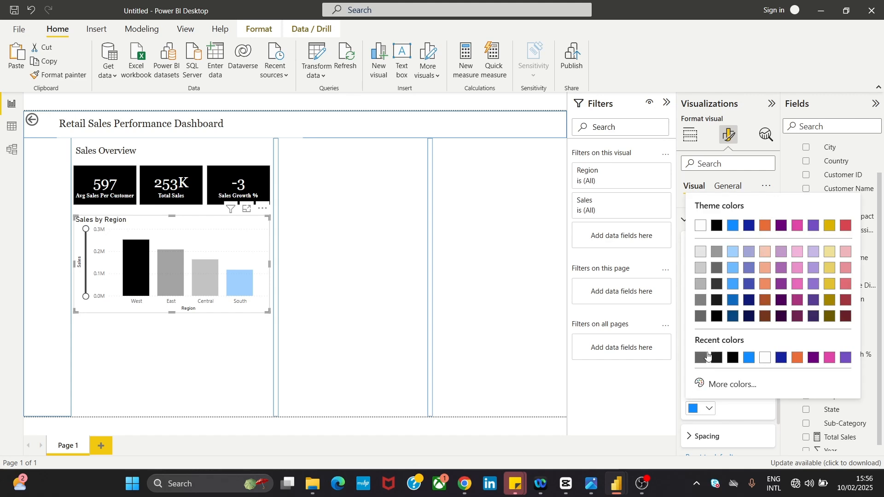
{"action": "left_click", "coordinate": [701, 317]}
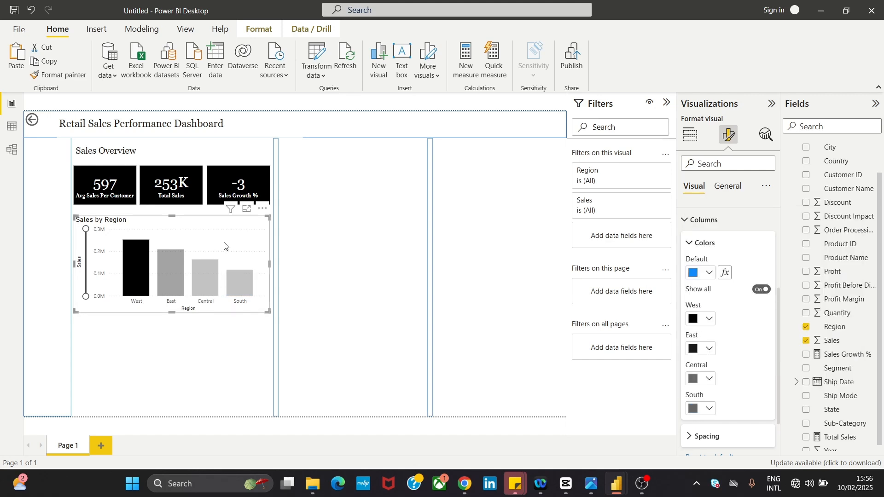
- Move the Sales by Region chart slightly down and make its horizontal gridlines dashed, lighter grey and 2 px wide
{"action": "mouse_move", "coordinate": [224, 246]}
{"action": "left_mouse_down"}
{"action": "mouse_move", "coordinate": [229, 252]}
{"action": "mouse_move", "coordinate": [223, 239]}
{"action": "left_mouse_up"}
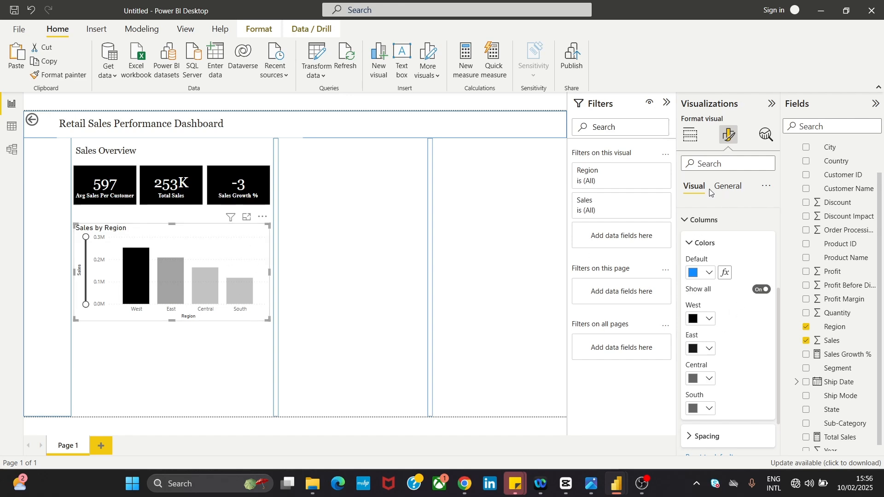
{"action": "left_click", "coordinate": [693, 220]}
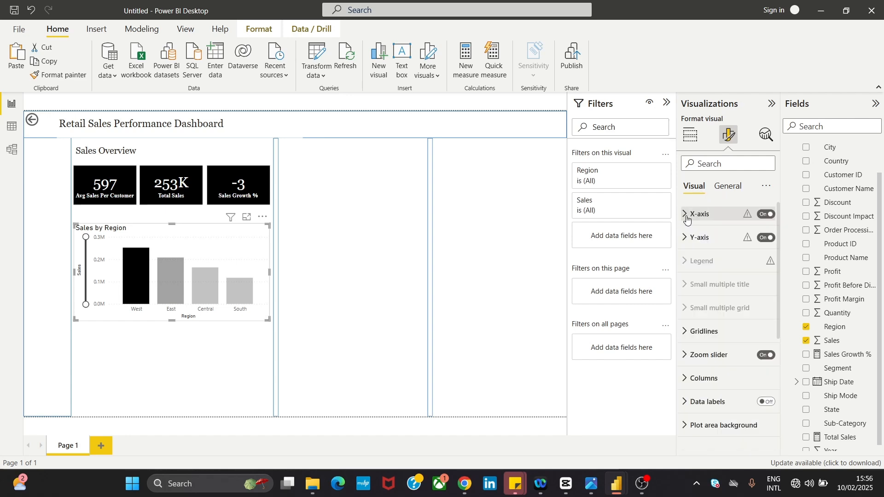
{"action": "left_click", "coordinate": [706, 332]}
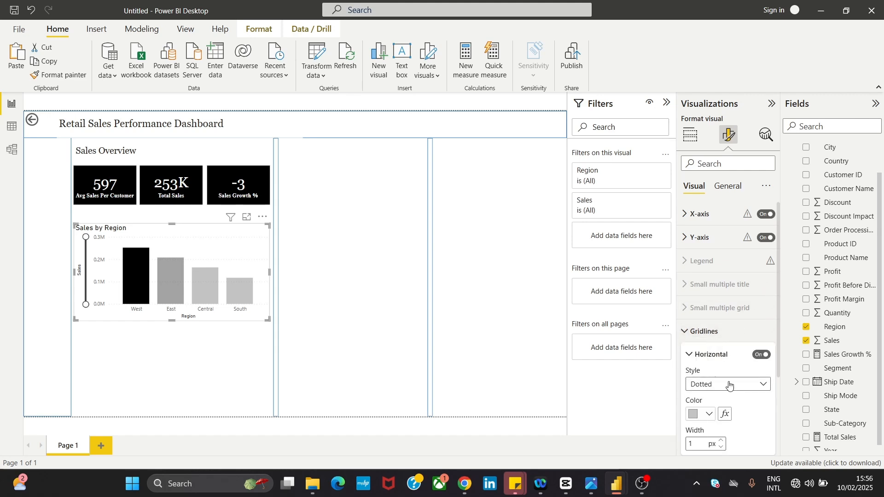
{"action": "left_click", "coordinate": [711, 386]}
{"action": "left_click", "coordinate": [723, 404]}
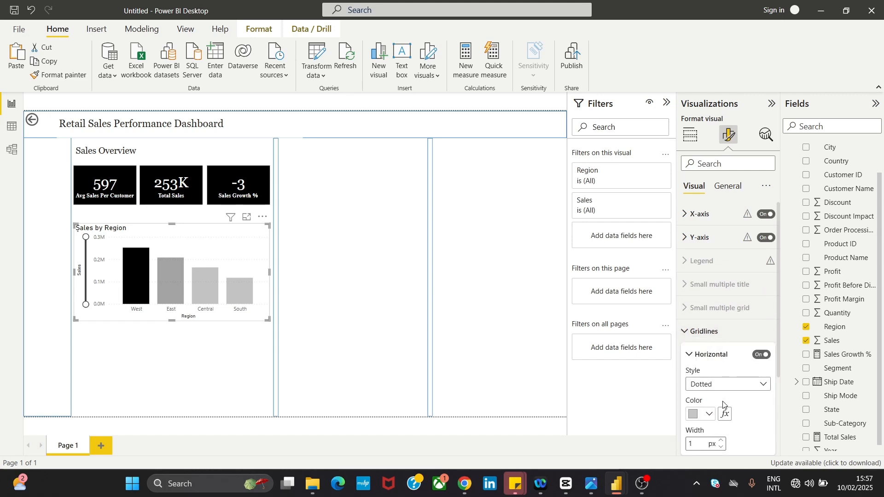
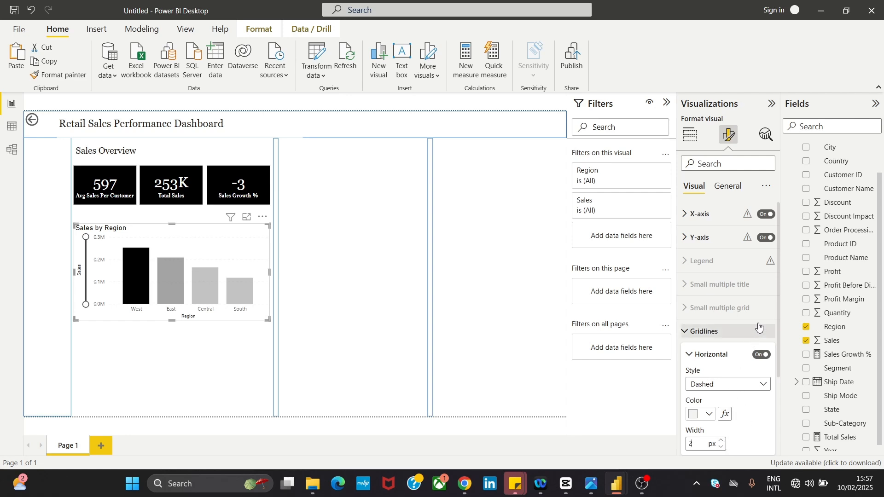
- Change the column chart's title to "Sales by Region: West leads, South lags"
{"action": "left_click_drag", "start_coordinate": [780, 305], "coordinate": [779, 402]}
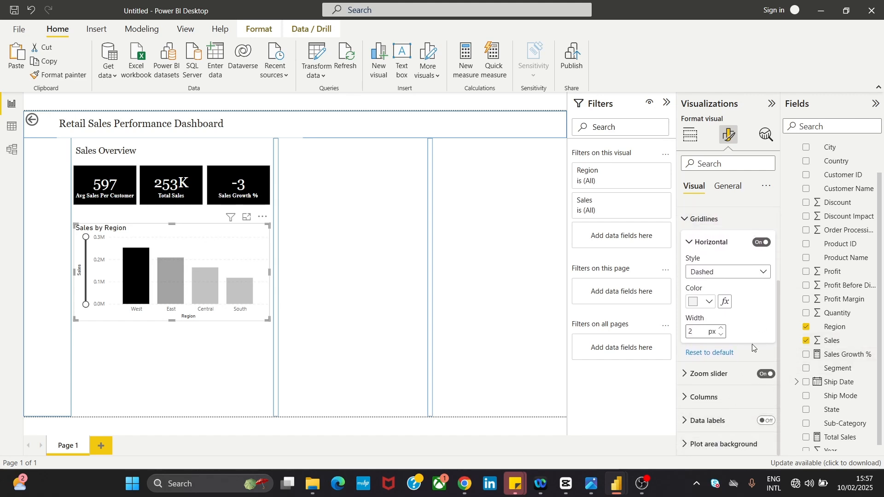
{"action": "left_click", "coordinate": [729, 186]}
{"action": "left_click", "coordinate": [706, 236]}
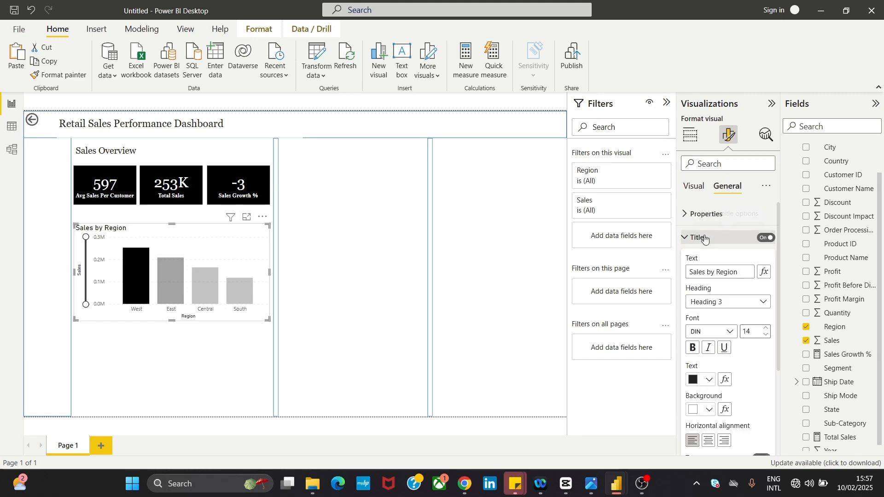
{"action": "left_click", "coordinate": [736, 272]}
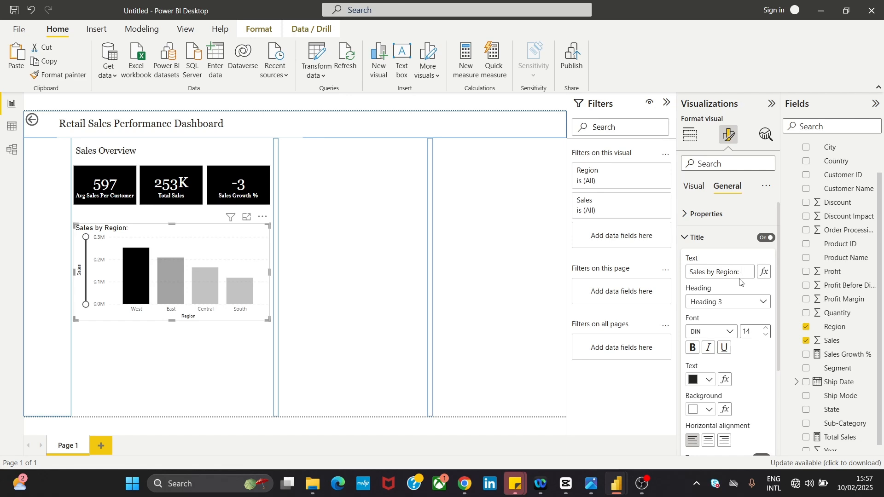
{"action": "type", "text": "West leads, Southt"}
{"action": "key", "text": "BackSpace"}
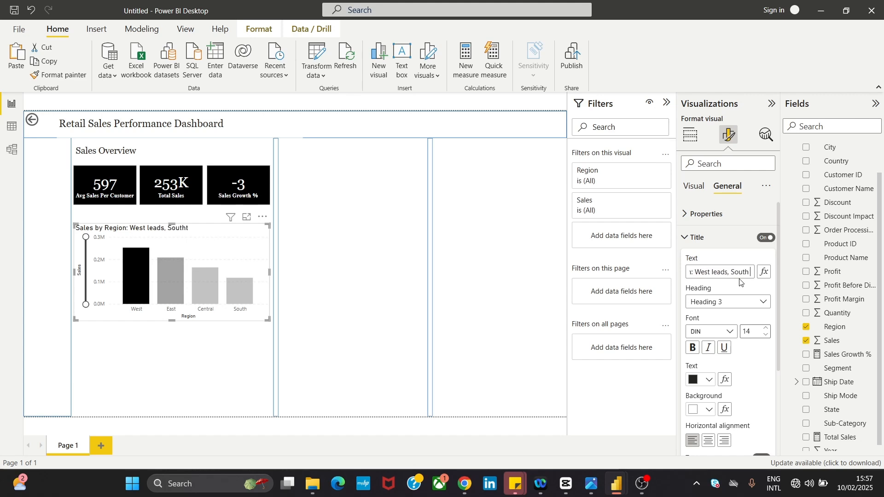
{"action": "type", "text": "lags"}
{"action": "left_click", "coordinate": [226, 354]}
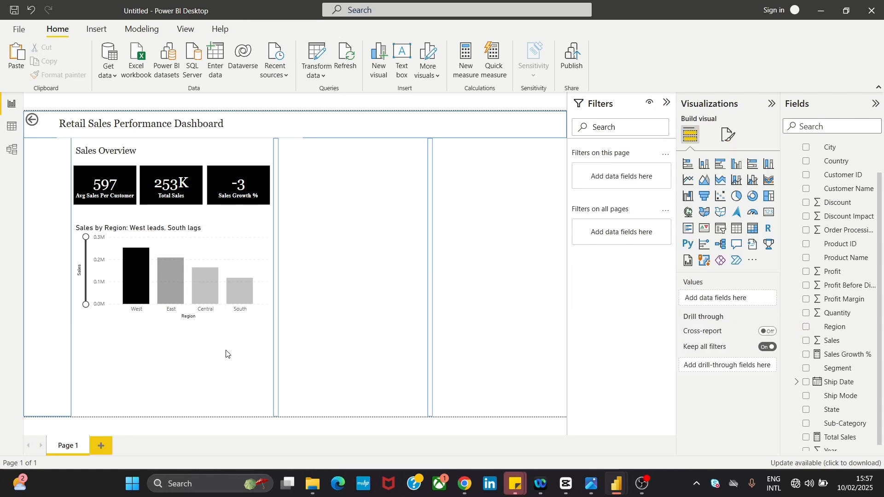
- Cross-filter the cards by the East column and clear the column selection
{"action": "left_click", "coordinate": [170, 277]}
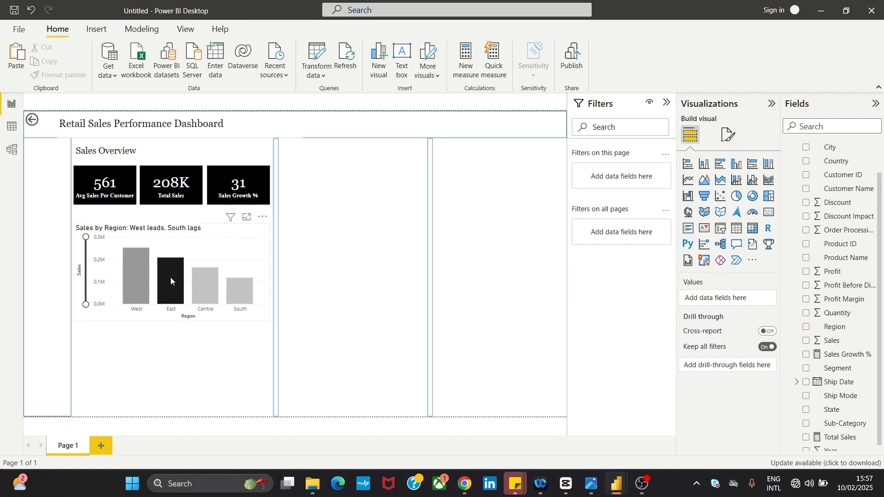
{"action": "left_click", "coordinate": [198, 237]}
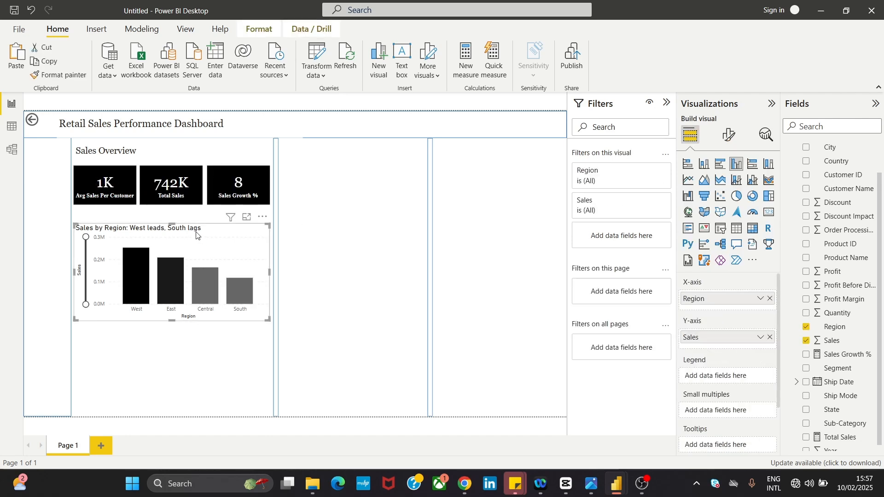
- Set the font of the Sales by Region chart's X-axis values to Georgia
{"action": "left_click", "coordinate": [725, 144]}
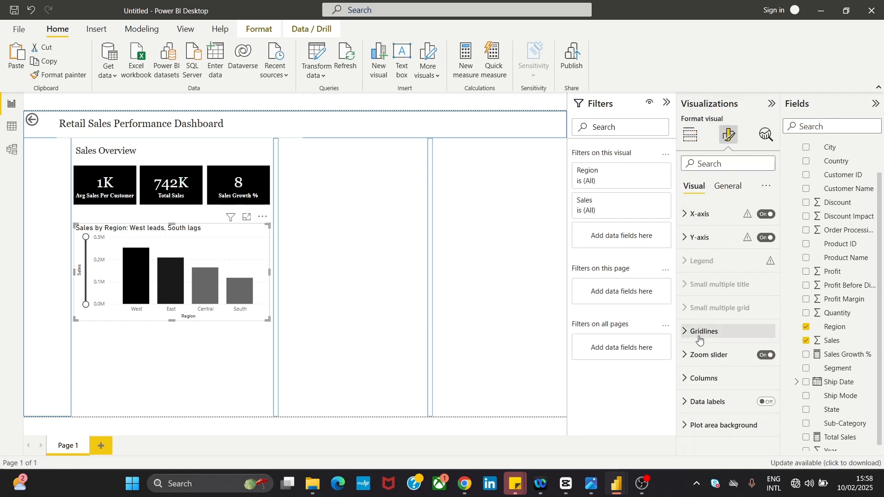
{"action": "left_click", "coordinate": [687, 220]}
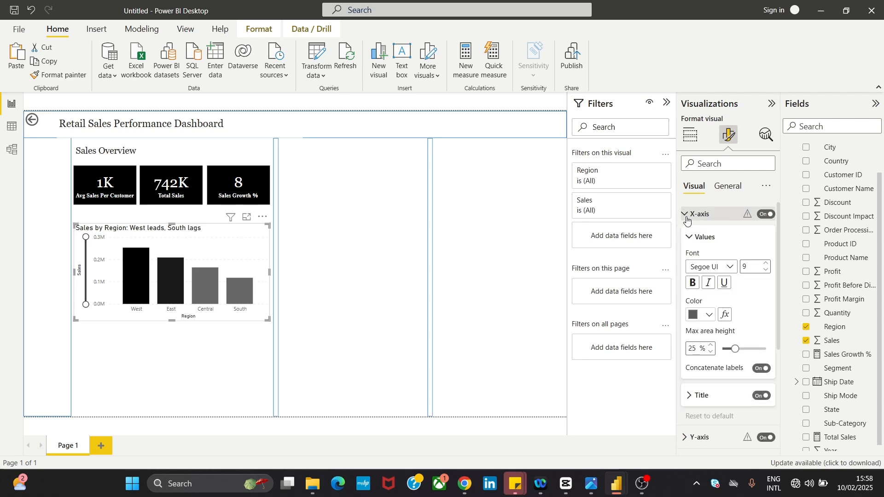
{"action": "left_click", "coordinate": [694, 273]}
{"action": "left_click", "coordinate": [704, 336]}
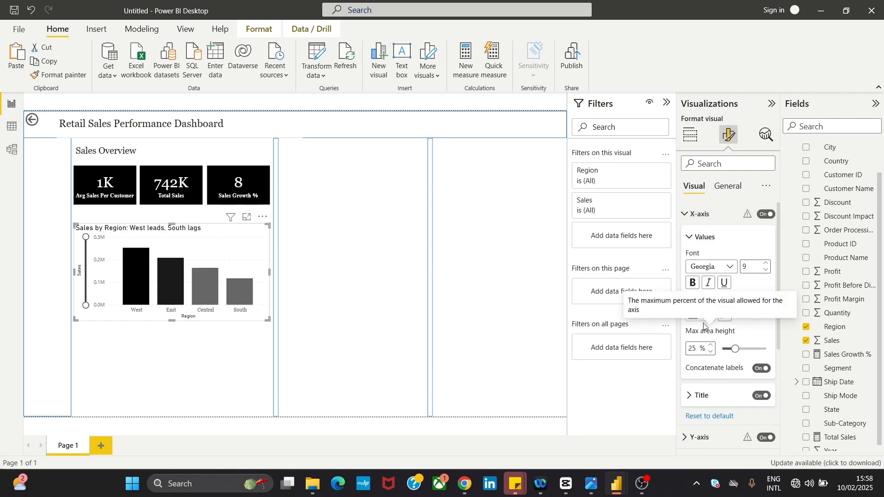
{"action": "left_click", "coordinate": [696, 237]}
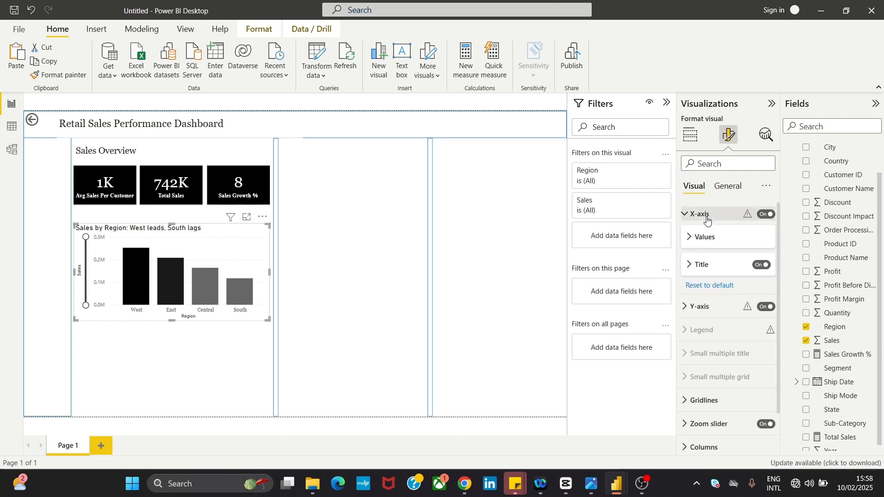
{"action": "left_click", "coordinate": [707, 221]}
{"action": "left_click", "coordinate": [699, 220]}
{"action": "left_click", "coordinate": [699, 219]}
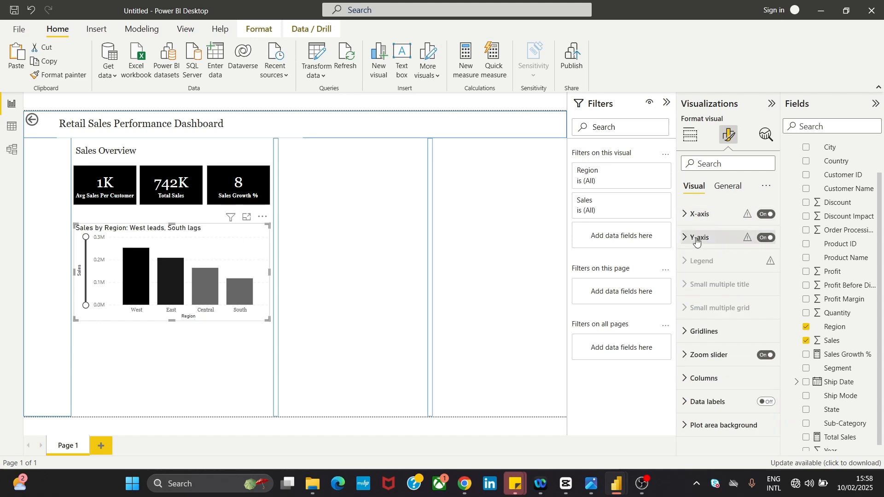
- Set the font of the Sales by Region chart's Y-axis values to Georgia
{"action": "left_click", "coordinate": [697, 242]}
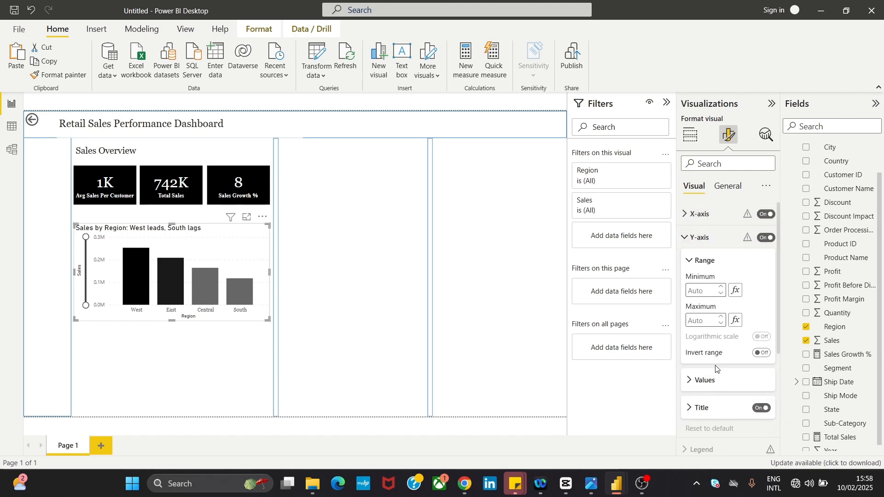
{"action": "left_click", "coordinate": [714, 384]}
{"action": "left_click", "coordinate": [712, 410]}
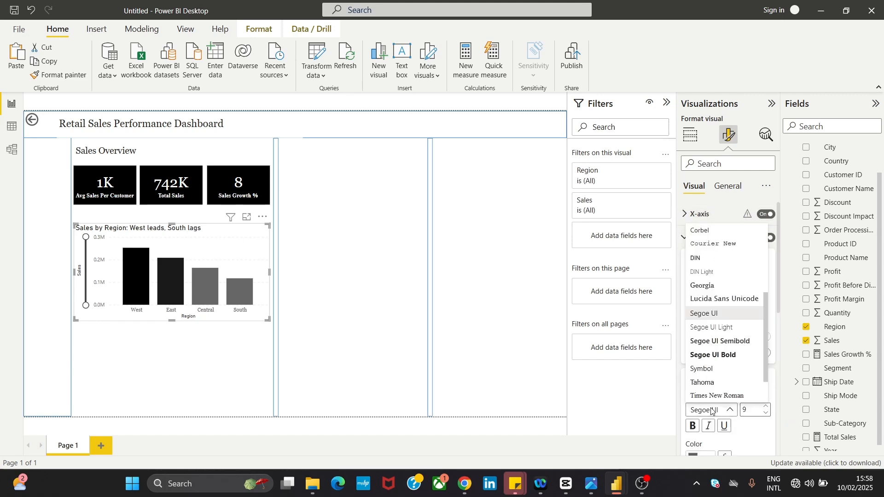
{"action": "left_click", "coordinate": [713, 286]}
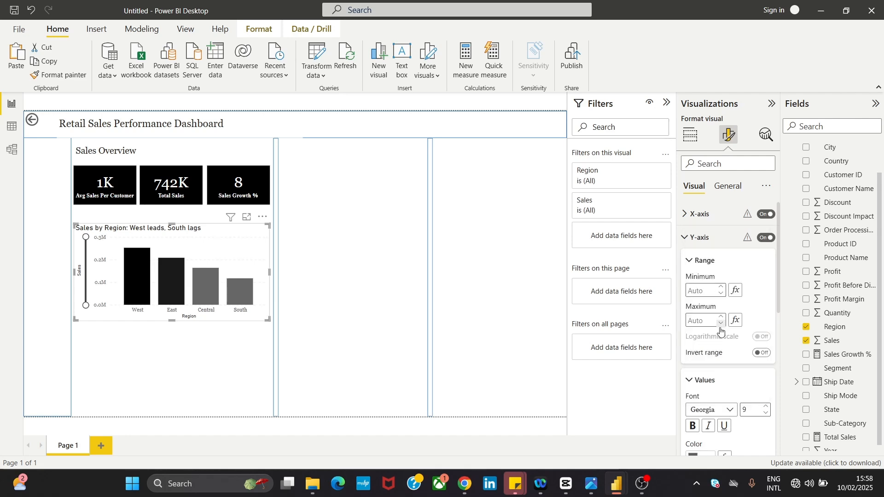
- Try centre and right alignment for the Sales by Region chart's title and return it to left alignment
{"action": "left_click", "coordinate": [721, 190]}
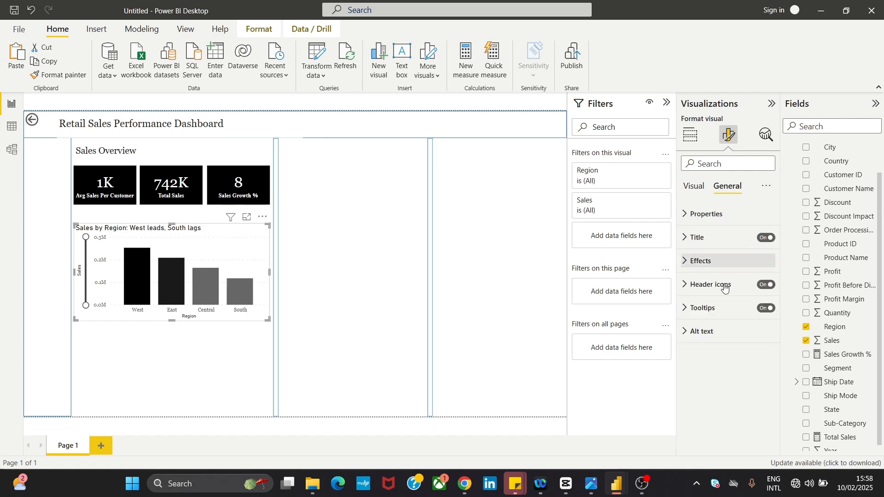
{"action": "left_click", "coordinate": [704, 240]}
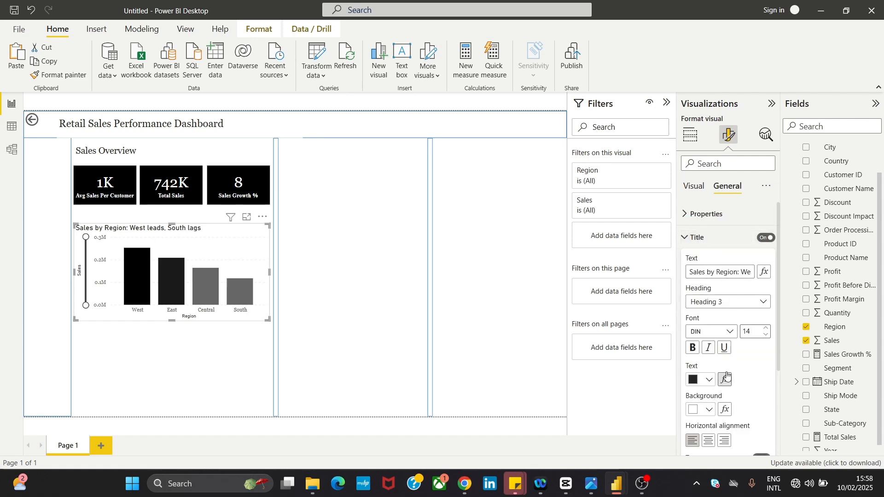
{"action": "left_click_drag", "start_coordinate": [779, 261], "coordinate": [782, 318]}
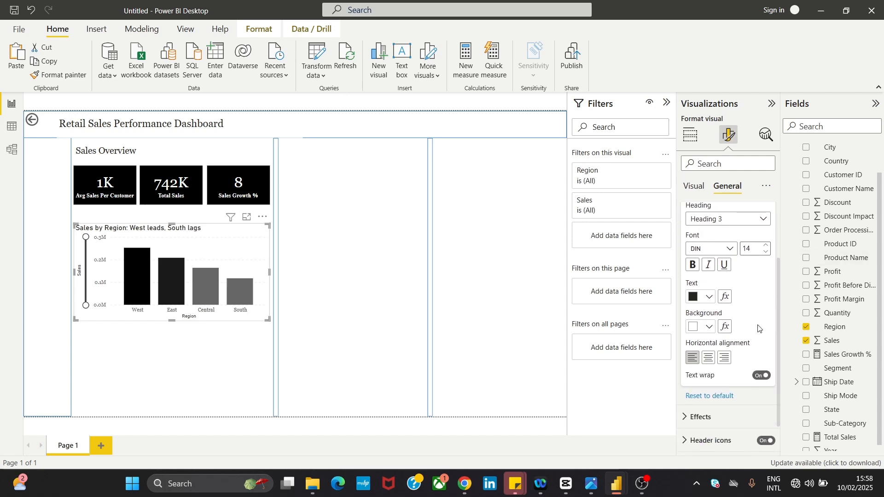
{"action": "left_click", "coordinate": [710, 358]}
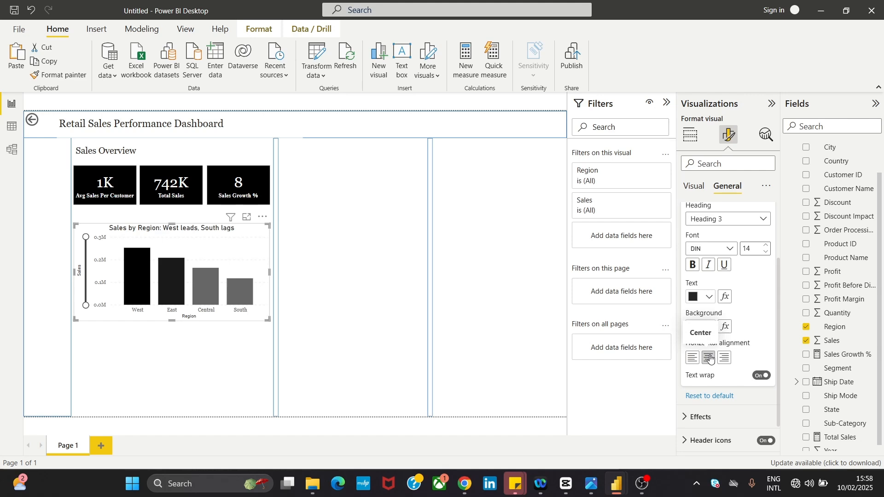
{"action": "left_click", "coordinate": [725, 359]}
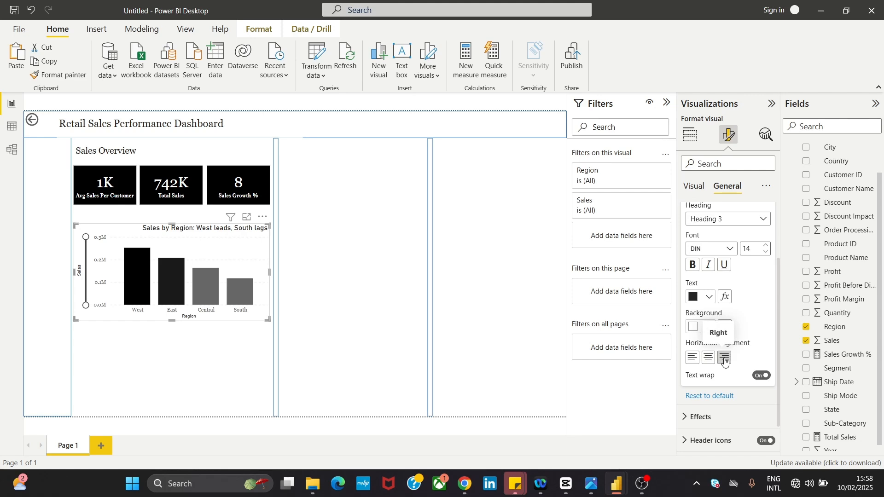
{"action": "left_click", "coordinate": [691, 364]}
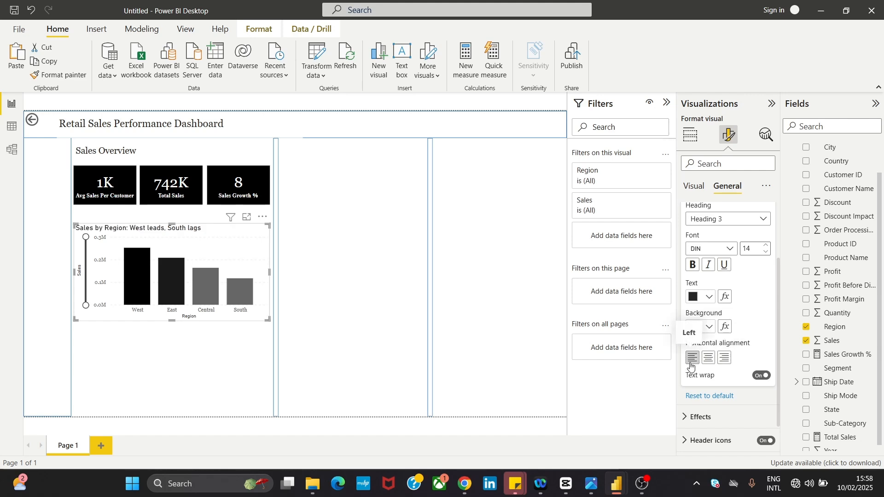
- Centre the Sales by Region chart's title and set its font to Georgia
{"action": "left_click", "coordinate": [705, 364]}
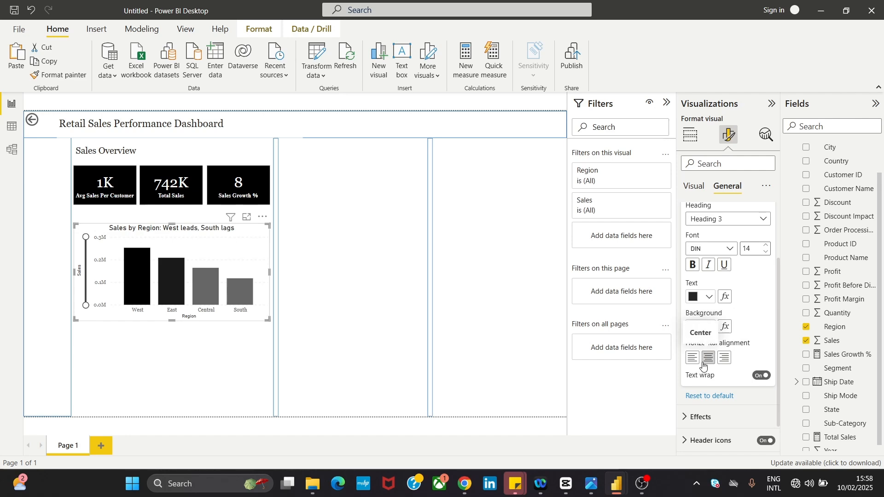
{"action": "left_click", "coordinate": [717, 249]}
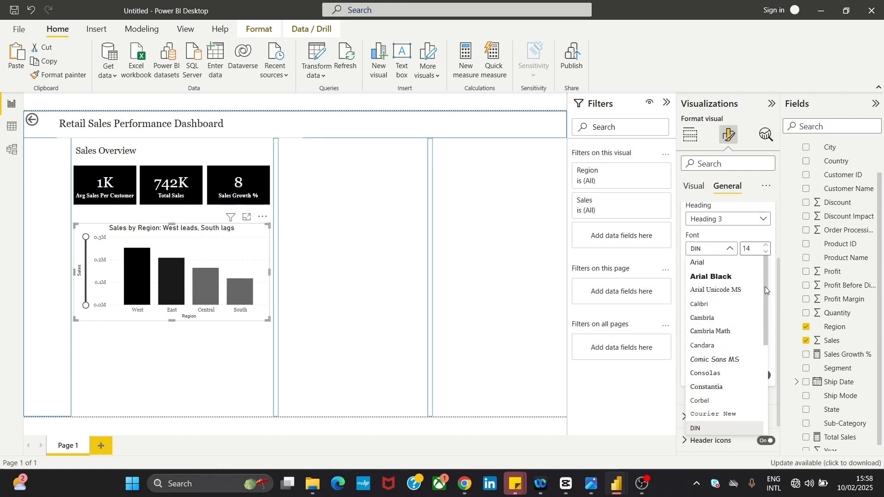
{"action": "left_click_drag", "start_coordinate": [765, 287], "coordinate": [765, 311]}
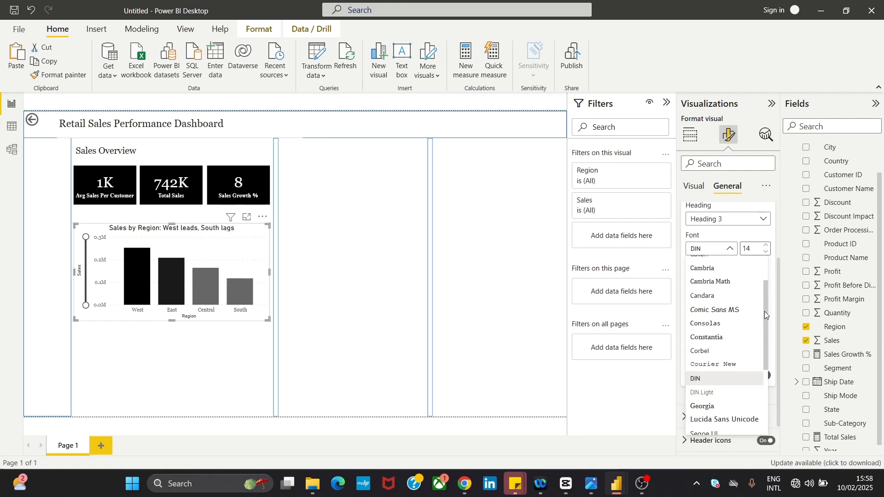
{"action": "left_click", "coordinate": [715, 405]}
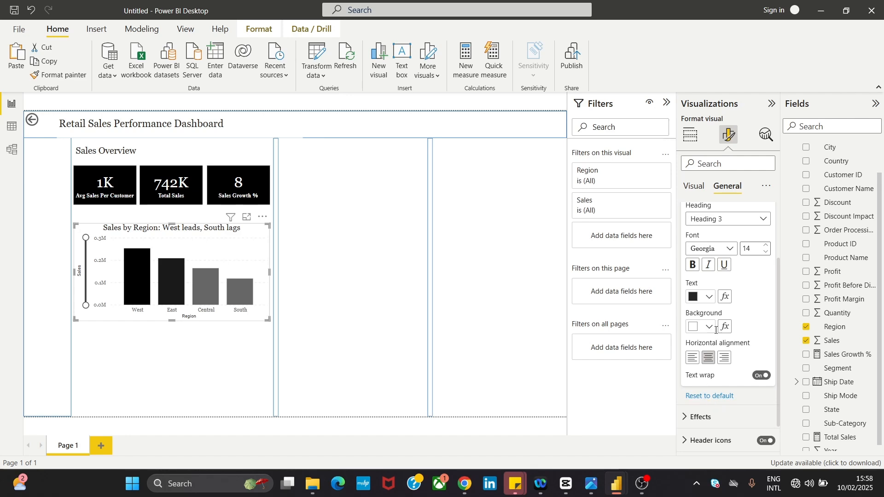
- Try nearby font sizes for the Sales by Region chart's title and set it to 13
{"action": "left_click", "coordinate": [766, 246]}
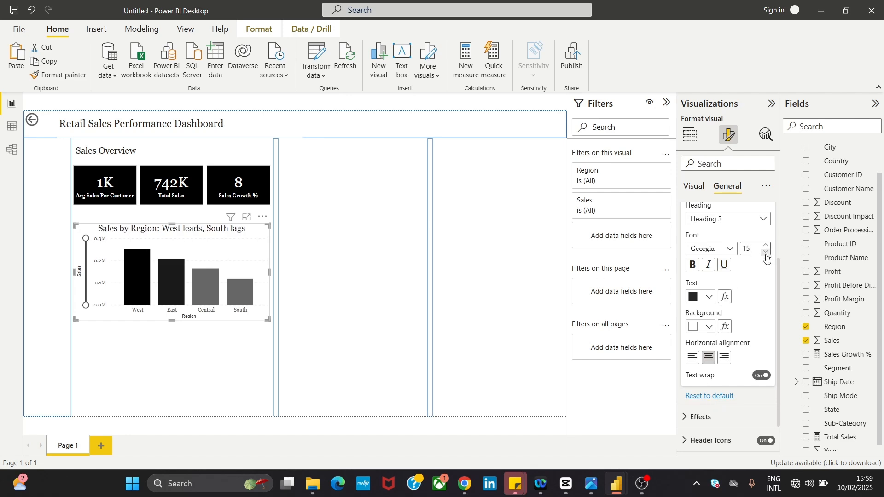
{"action": "left_click", "coordinate": [766, 254]}
{"action": "left_click", "coordinate": [767, 255]}
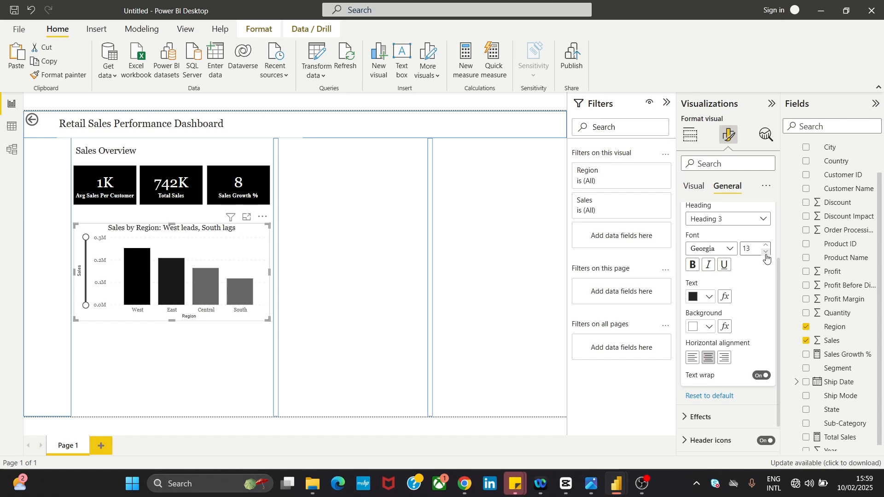
{"action": "left_click", "coordinate": [766, 254]}
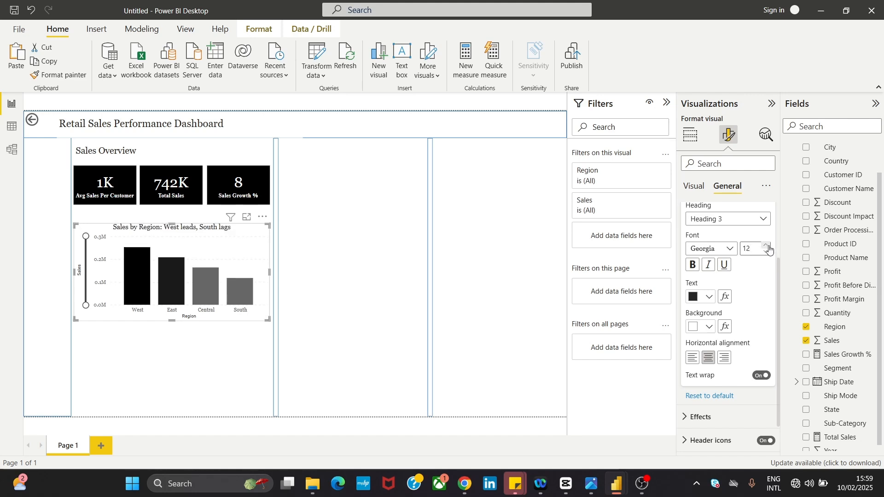
{"action": "left_click", "coordinate": [767, 246]}
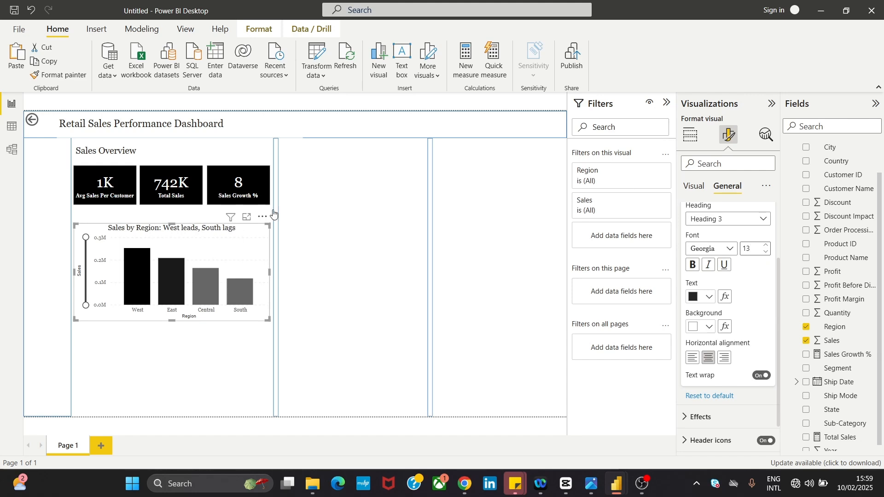
{"action": "left_click", "coordinate": [351, 191]}
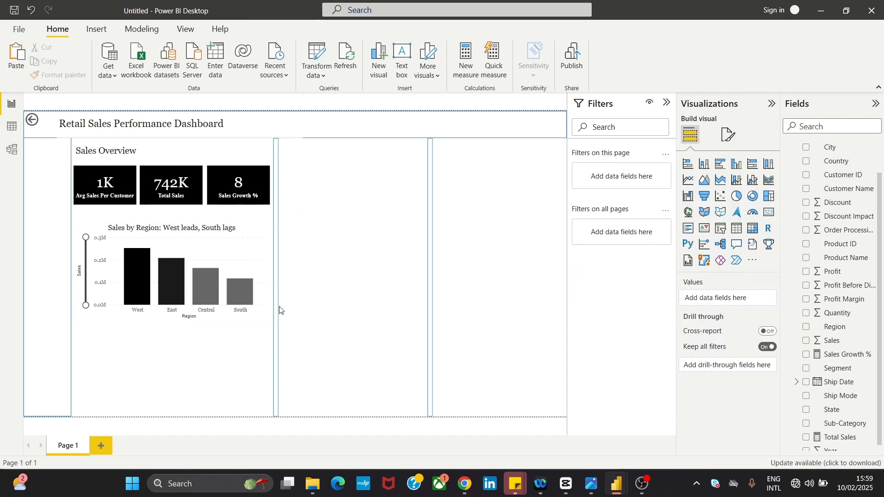
- Turn on data labels for the Sales by Region column chart
{"action": "left_click", "coordinate": [252, 275]}
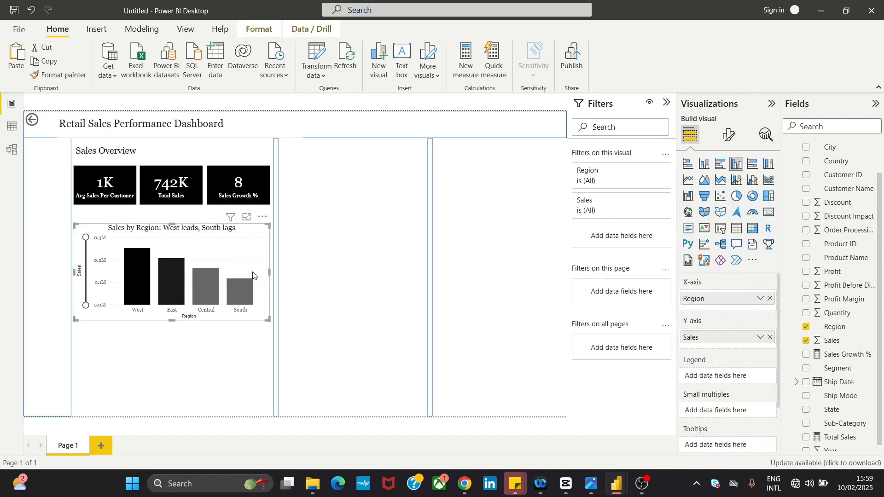
{"action": "left_click", "coordinate": [734, 136]}
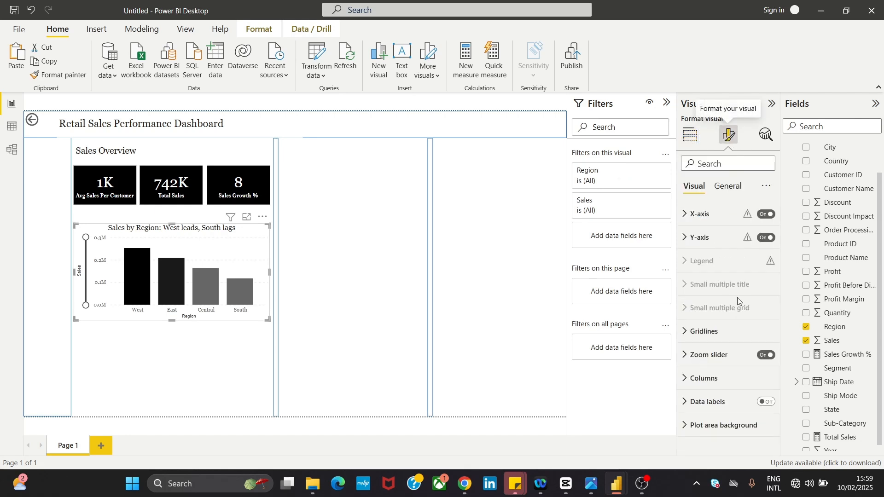
{"action": "left_click", "coordinate": [765, 403]}
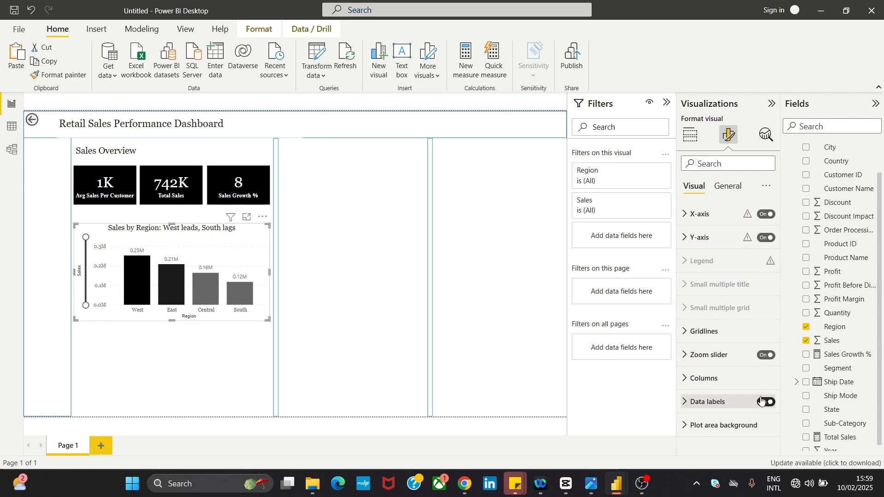
{"action": "left_click", "coordinate": [127, 341]}
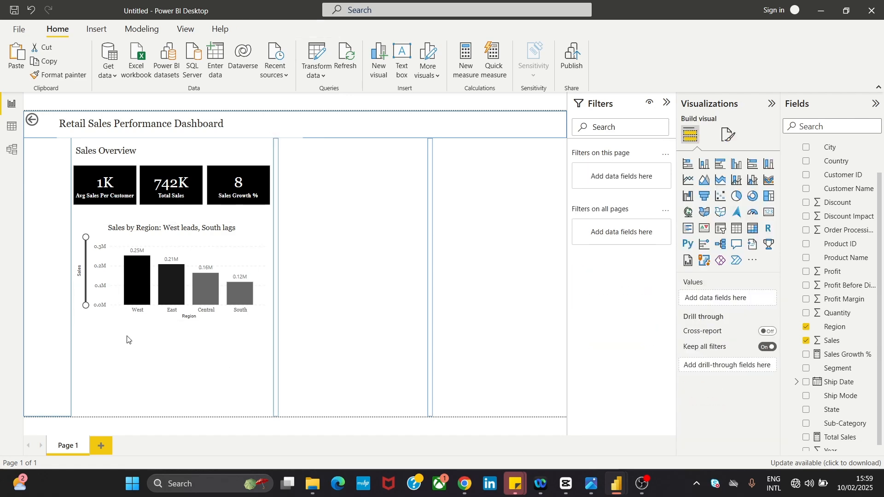
- Make the Sales by Region chart slightly taller and reposition it just below the row of cards
{"action": "left_click", "coordinate": [164, 292]}
{"action": "left_click", "coordinate": [203, 228]}
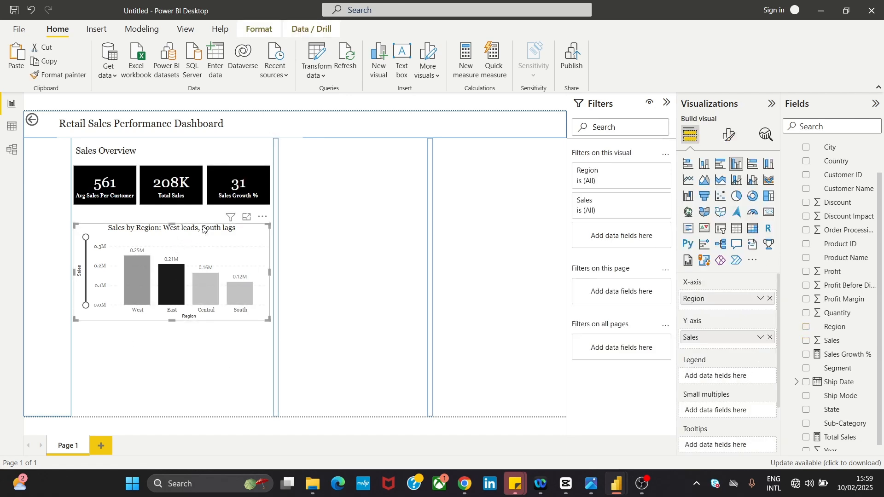
{"action": "left_click_drag", "start_coordinate": [173, 223], "coordinate": [173, 219]}
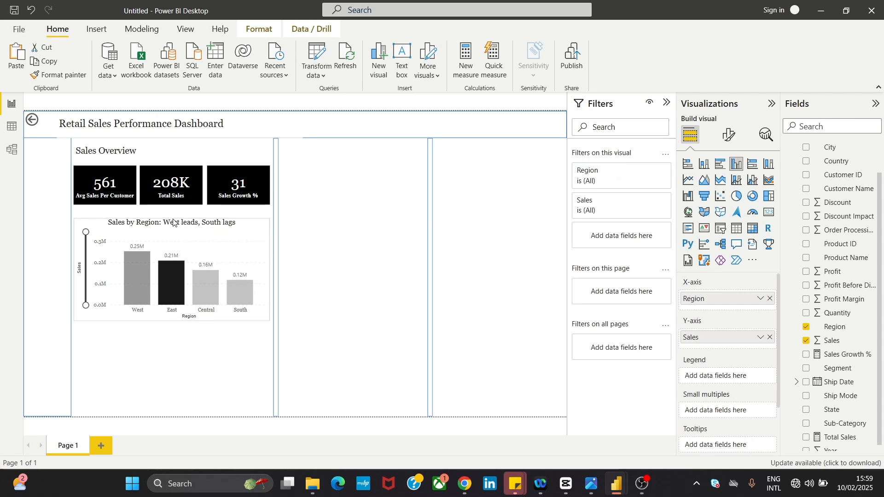
{"action": "left_click", "coordinate": [167, 368]}
{"action": "left_click_drag", "start_coordinate": [198, 243], "coordinate": [198, 251]}
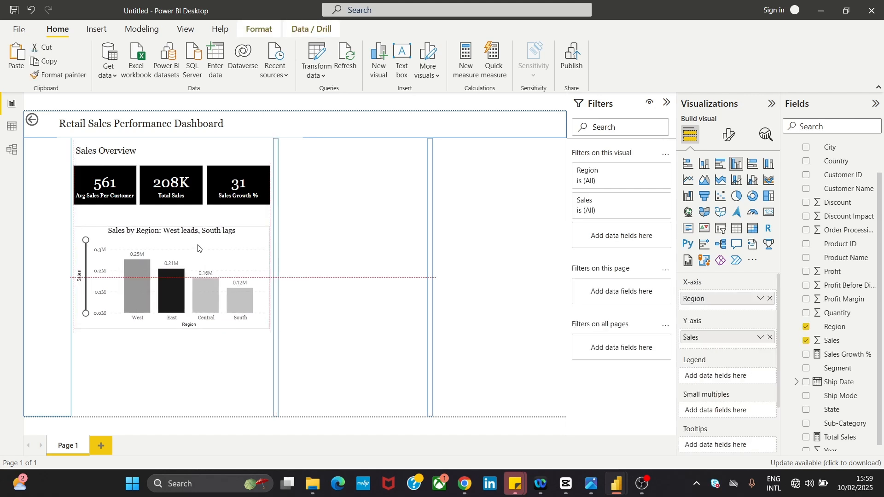
{"action": "left_click_drag", "start_coordinate": [198, 249], "coordinate": [195, 243]}
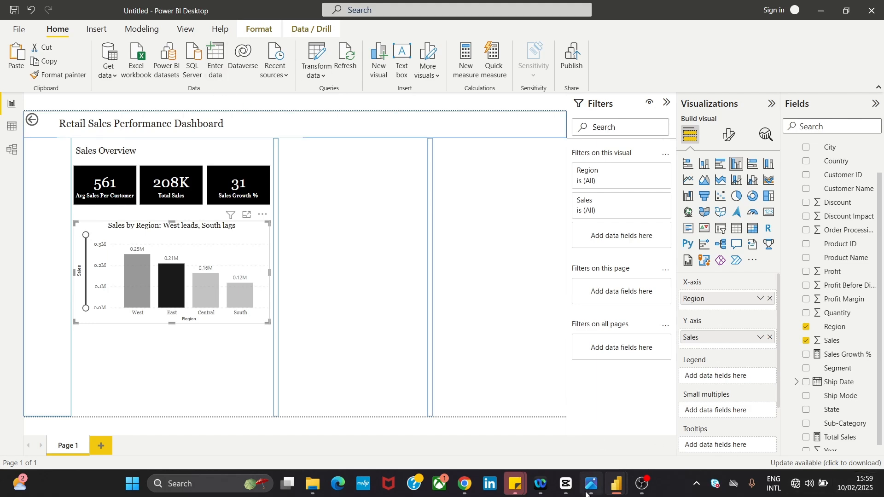
- Consult the Retail Store Sales Dashboard.png reference and add a line chart below the column chart with Sales on the Y-axis and Year on the X-axis
{"action": "mouse_move", "coordinate": [594, 487]}
{"action": "left_click", "coordinate": [598, 445]}
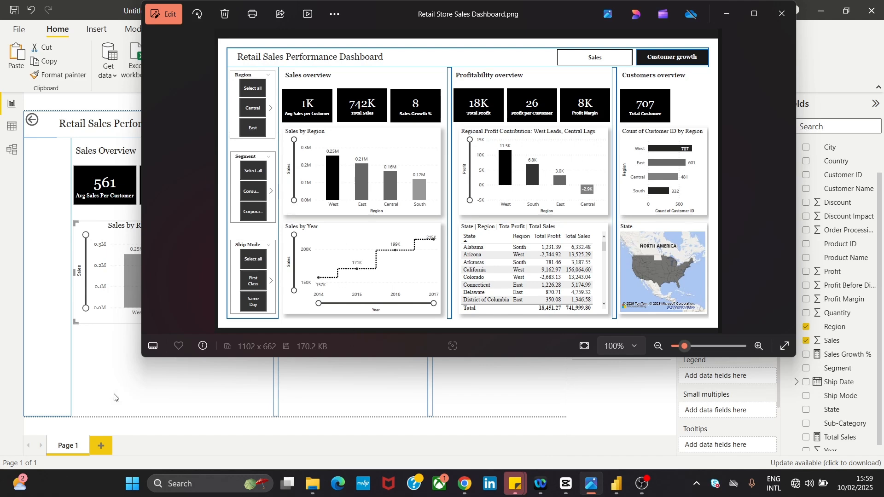
{"action": "left_click", "coordinate": [116, 374]}
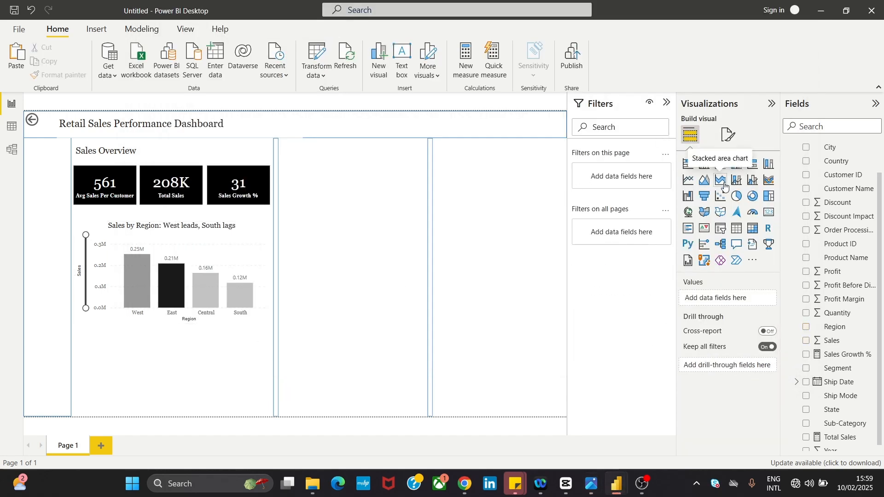
{"action": "left_click", "coordinate": [689, 181]}
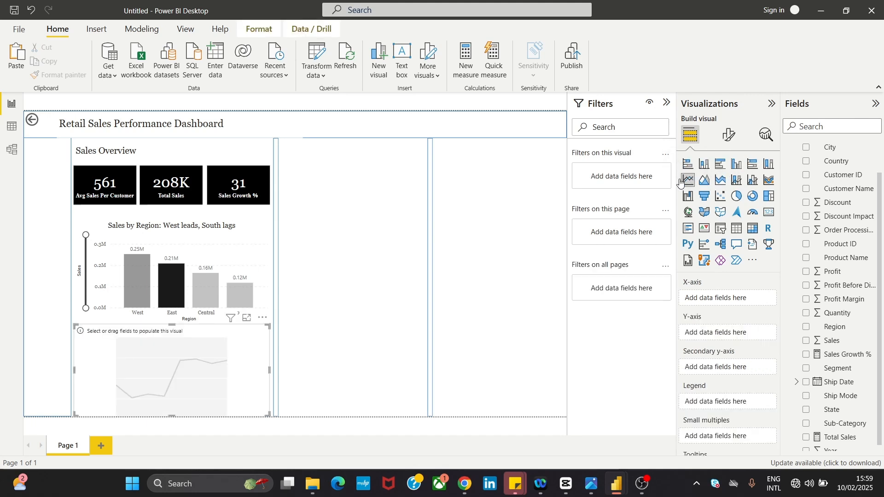
{"action": "left_click_drag", "start_coordinate": [180, 355], "coordinate": [179, 353]}
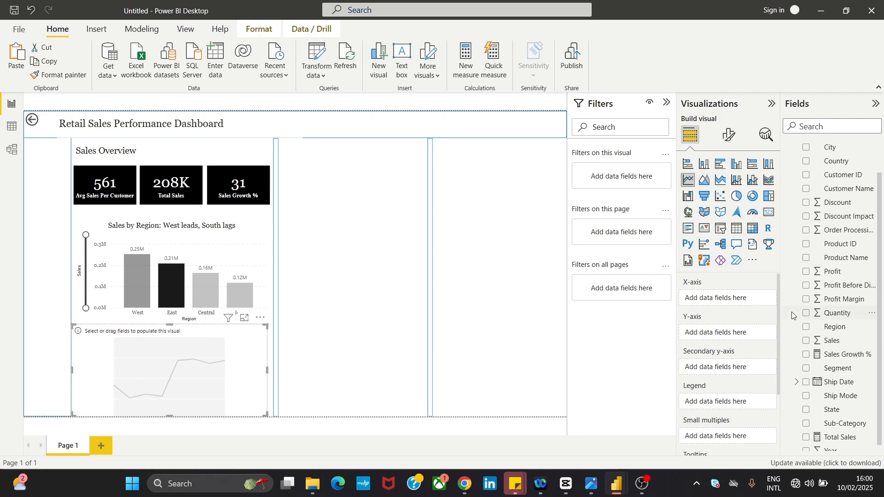
{"action": "left_click_drag", "start_coordinate": [829, 341], "coordinate": [738, 344]}
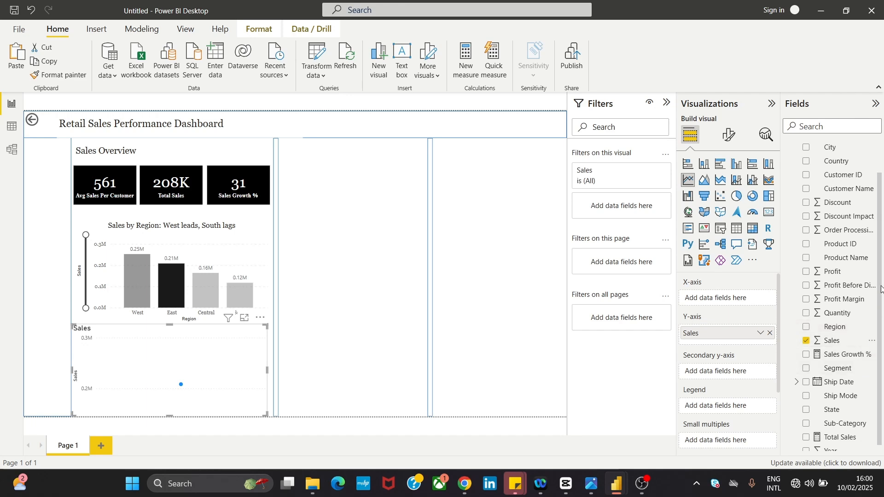
{"action": "scroll", "coordinate": [882, 290], "scroll_direction": "down", "scroll_amount": 1}
{"action": "left_click_drag", "start_coordinate": [828, 445], "coordinate": [720, 299]}
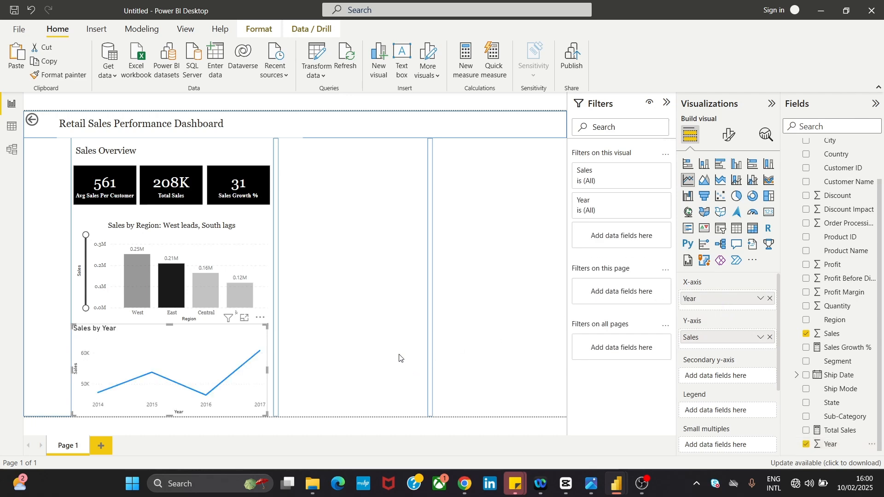
- Clear the East column's cross-filter in the Sales by Region chart and deselect the chart
{"action": "left_click", "coordinate": [346, 247]}
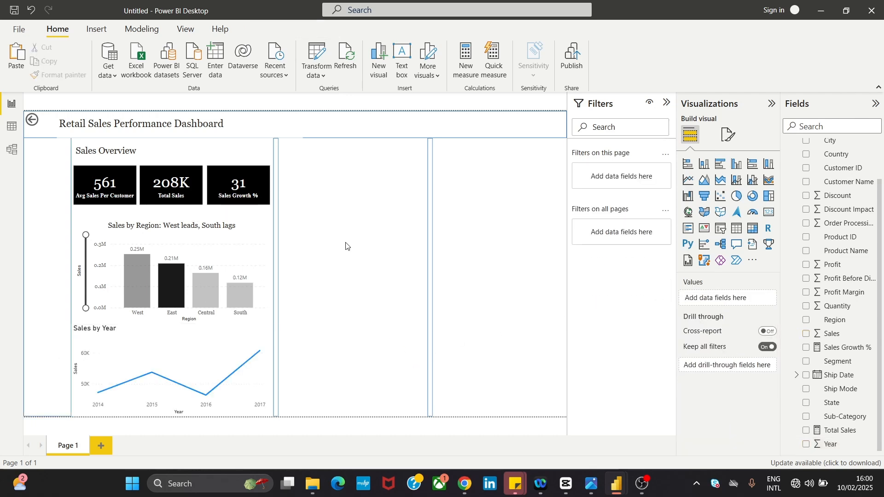
{"action": "left_click", "coordinate": [245, 251]}
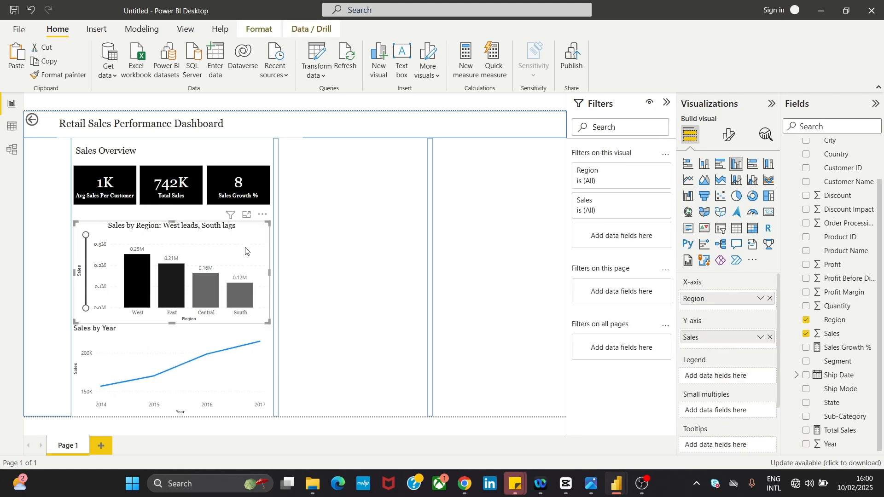
{"action": "left_click", "coordinate": [347, 268]}
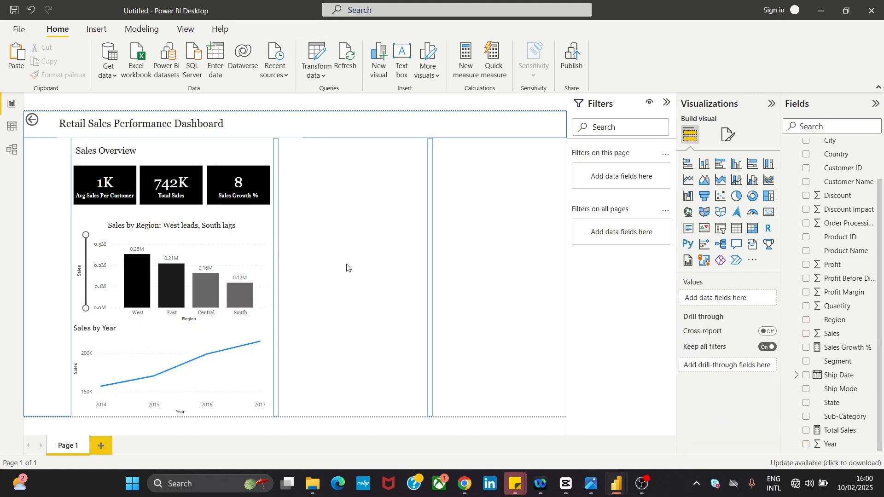
- Following the reference dashboard image, shorten the Sales by Year chart from its upper and lower edges and move the Sales by Region chart up
{"action": "left_click", "coordinate": [249, 230]}
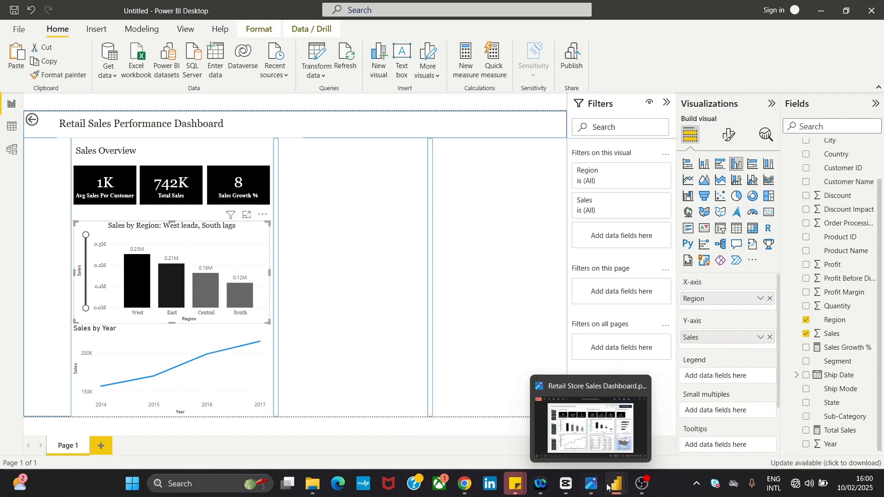
{"action": "left_click", "coordinate": [587, 487]}
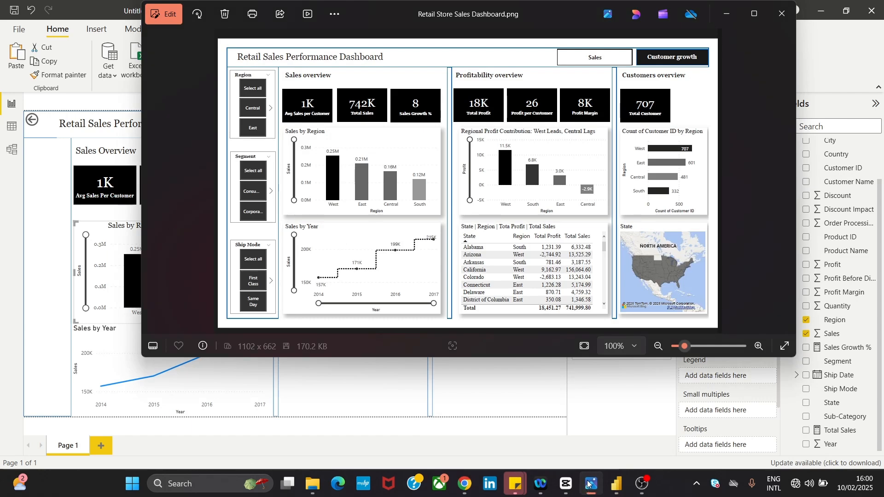
{"action": "left_click", "coordinate": [330, 396]}
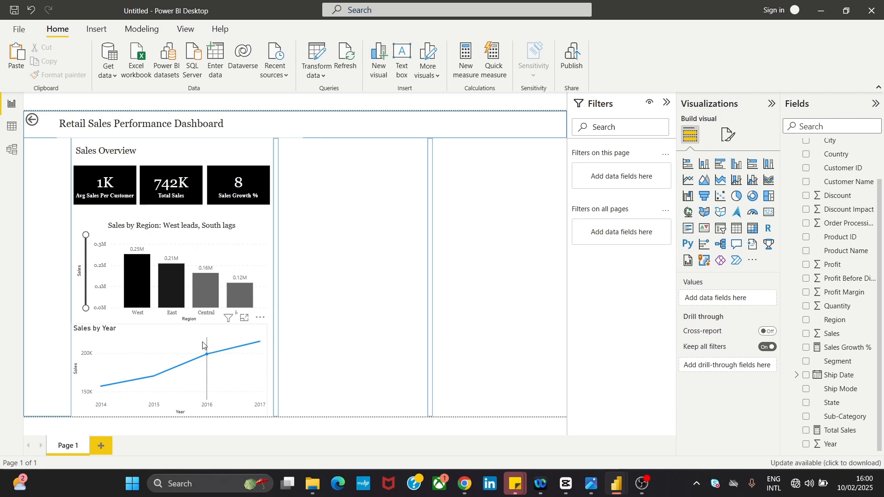
{"action": "left_click", "coordinate": [209, 353]}
{"action": "mouse_move", "coordinate": [175, 334]}
{"action": "left_mouse_down"}
{"action": "mouse_move", "coordinate": [179, 344]}
{"action": "mouse_move", "coordinate": [191, 324]}
{"action": "mouse_move", "coordinate": [185, 336]}
{"action": "left_mouse_up"}
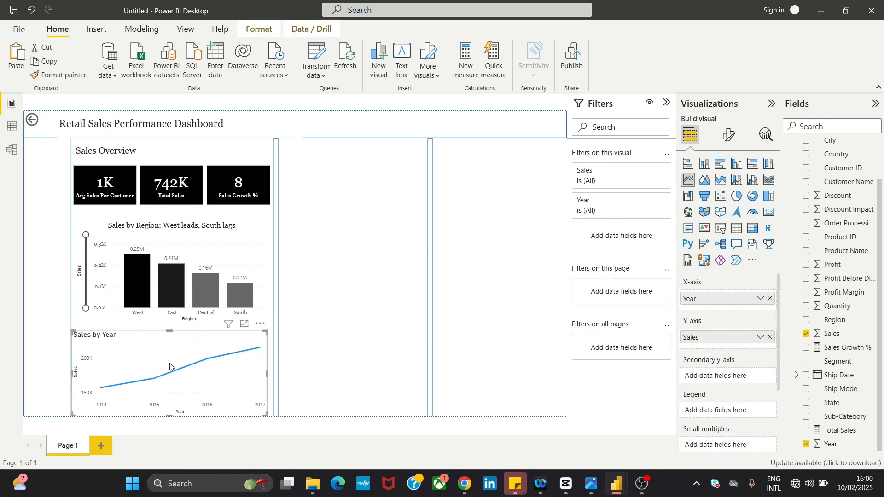
{"action": "left_click_drag", "start_coordinate": [169, 416], "coordinate": [171, 408]}
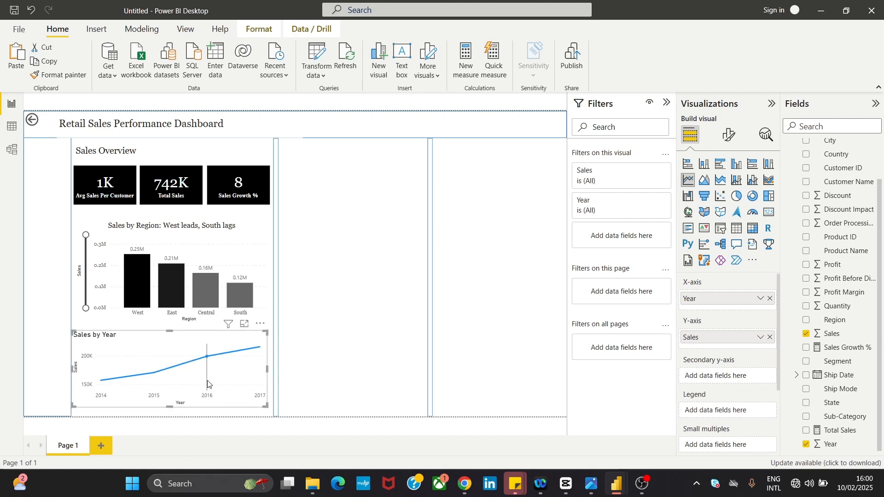
{"action": "left_click_drag", "start_coordinate": [235, 259], "coordinate": [234, 254]}
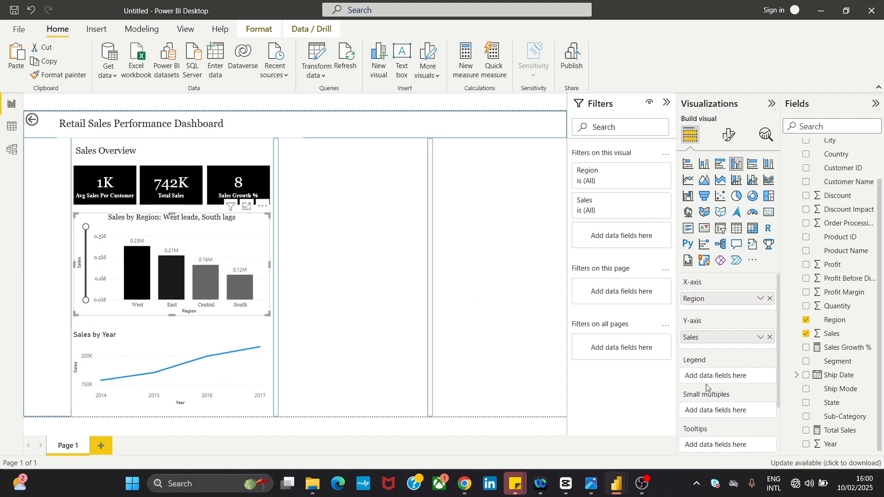
- Turn on the shadow effect for the Sales by Region chart
{"action": "left_click", "coordinate": [728, 134]}
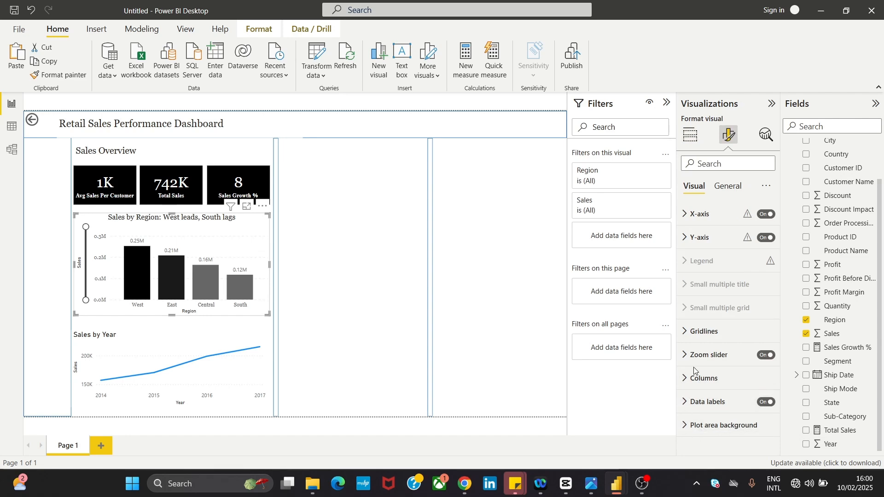
{"action": "left_click", "coordinate": [720, 189]}
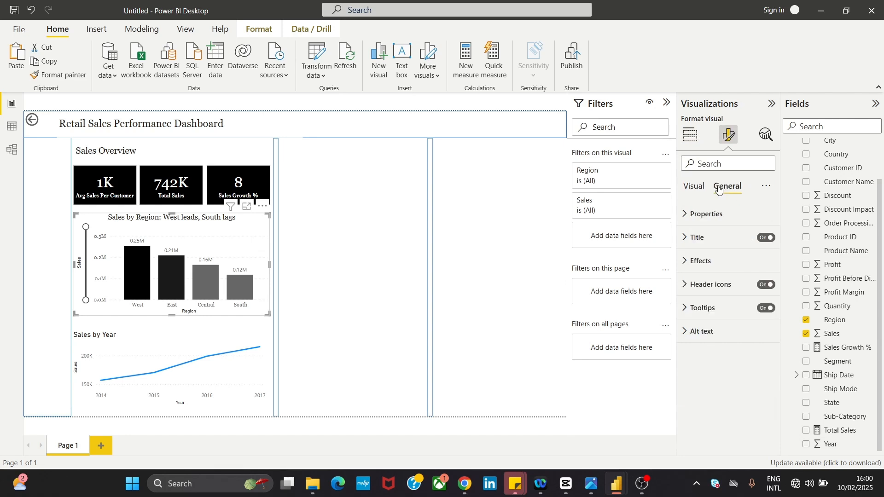
{"action": "left_click", "coordinate": [701, 261]}
{"action": "left_click", "coordinate": [754, 411]}
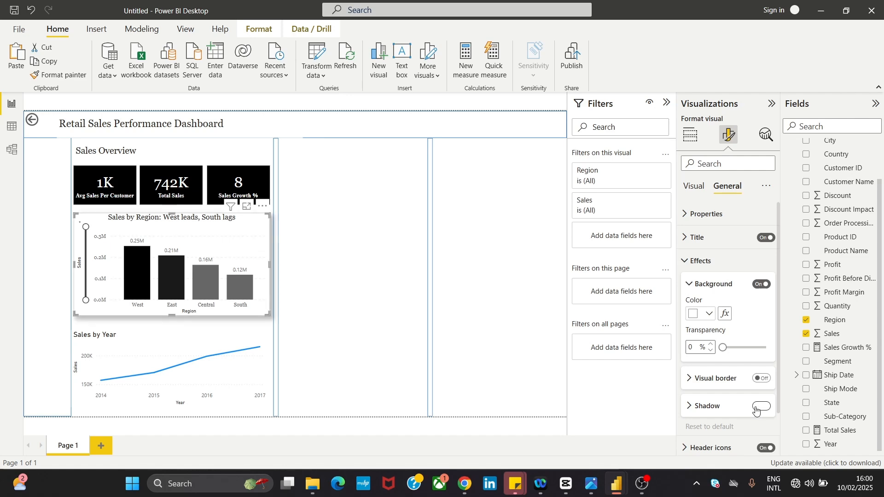
- Compare the Sales by Year line chart with the Retail Store Sales Dashboard.png reference image, leaving no visual selected
{"action": "left_click", "coordinate": [311, 239]}
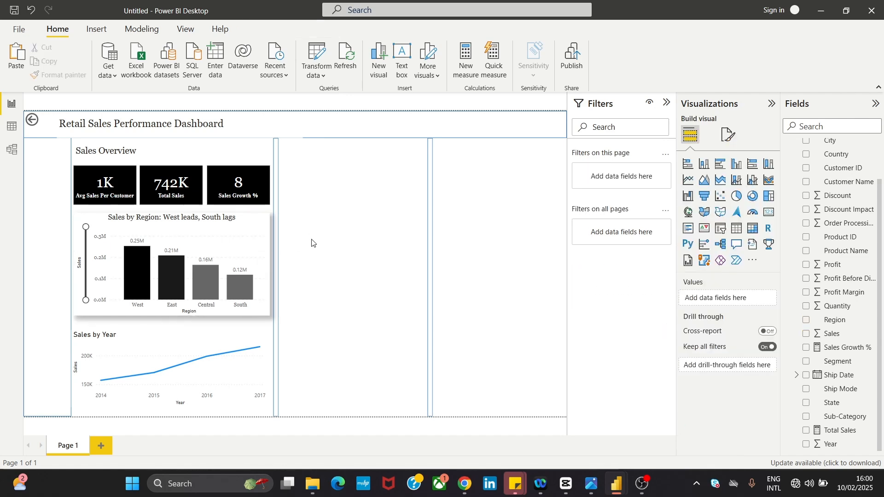
{"action": "left_click", "coordinate": [176, 355]}
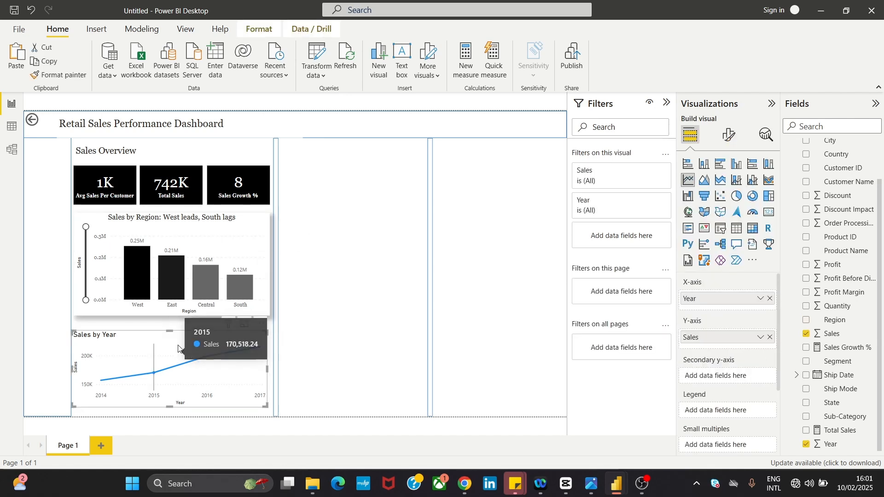
{"action": "left_click", "coordinate": [174, 329]}
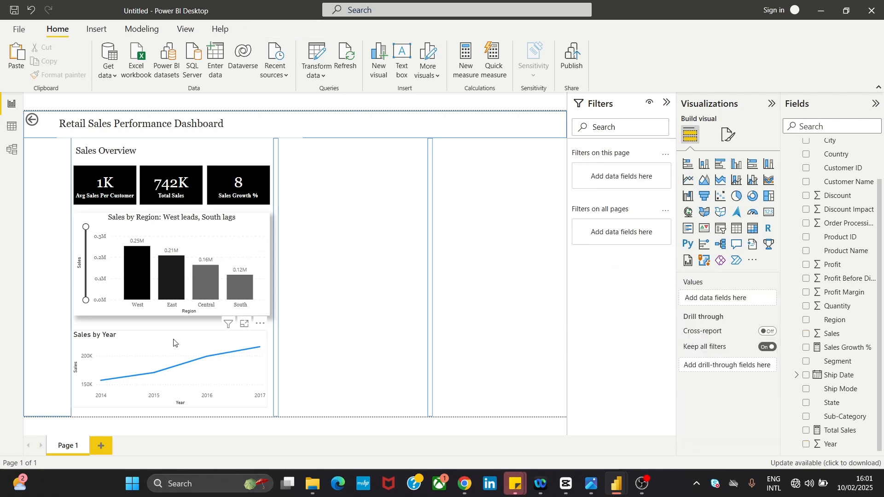
{"action": "left_click", "coordinate": [174, 347]}
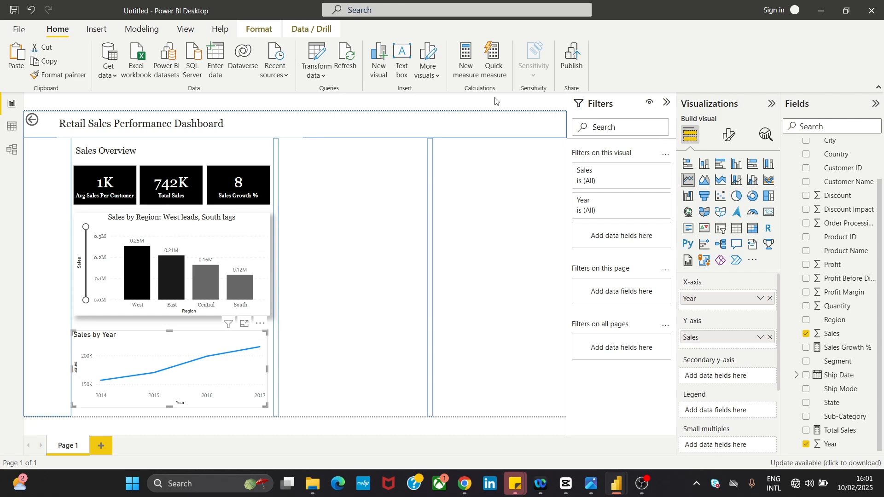
{"action": "left_click", "coordinate": [593, 484]}
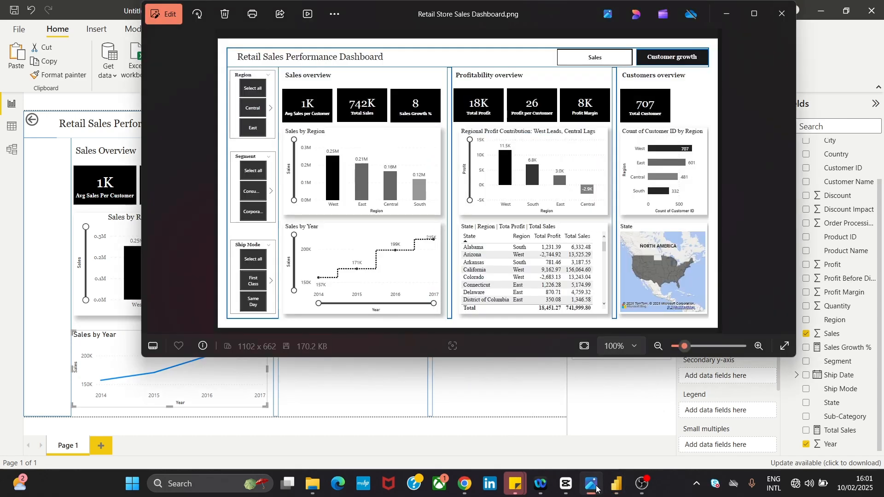
{"action": "left_click", "coordinate": [597, 487]}
{"action": "left_click", "coordinate": [413, 242]}
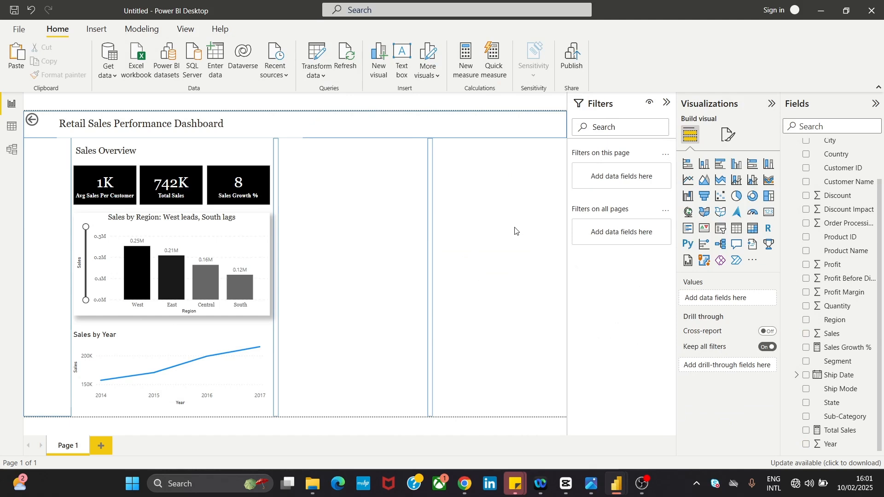
- Set the report page's canvas background colour to the custom off-white #F6F2F2
{"action": "left_click", "coordinate": [729, 135]}
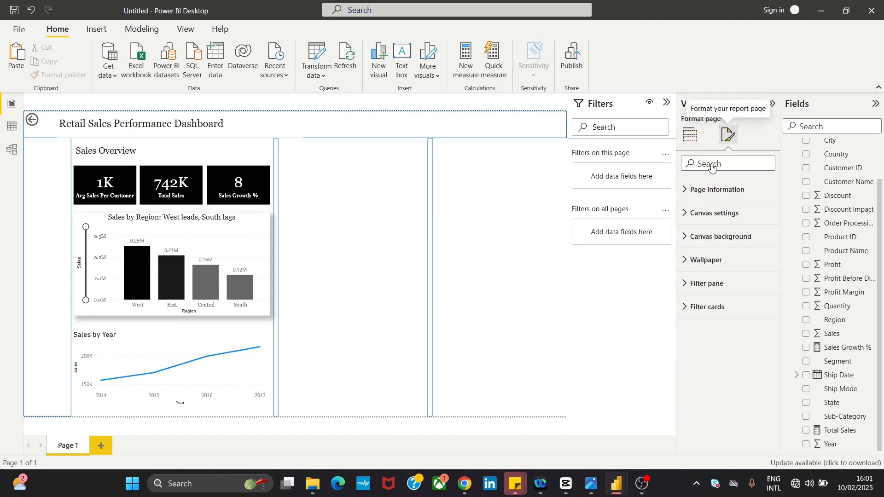
{"action": "left_click", "coordinate": [712, 213]}
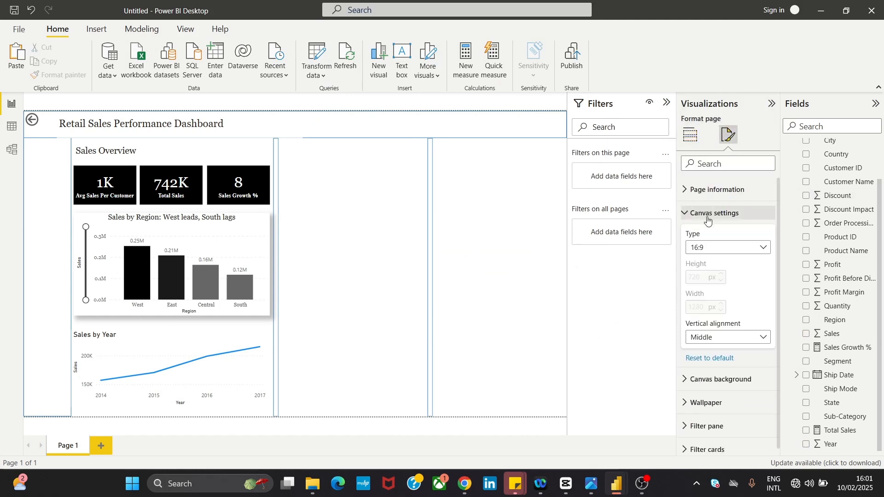
{"action": "left_click", "coordinate": [740, 380]}
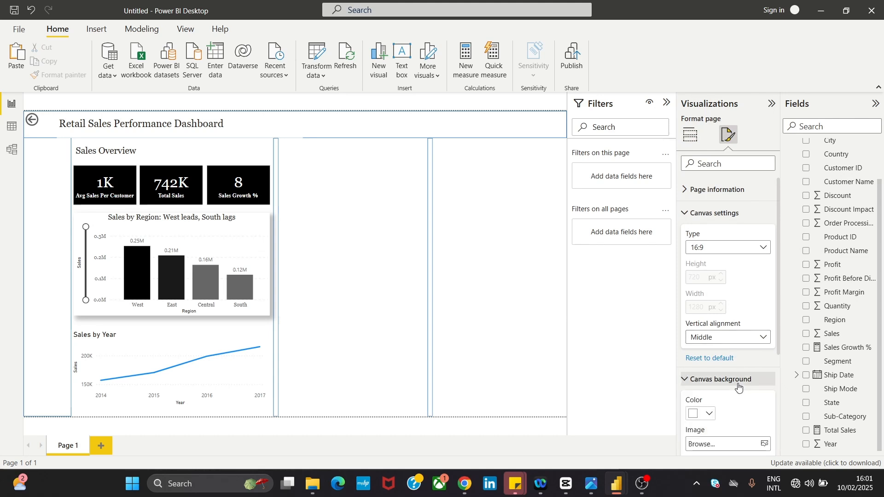
{"action": "left_click", "coordinate": [698, 416]}
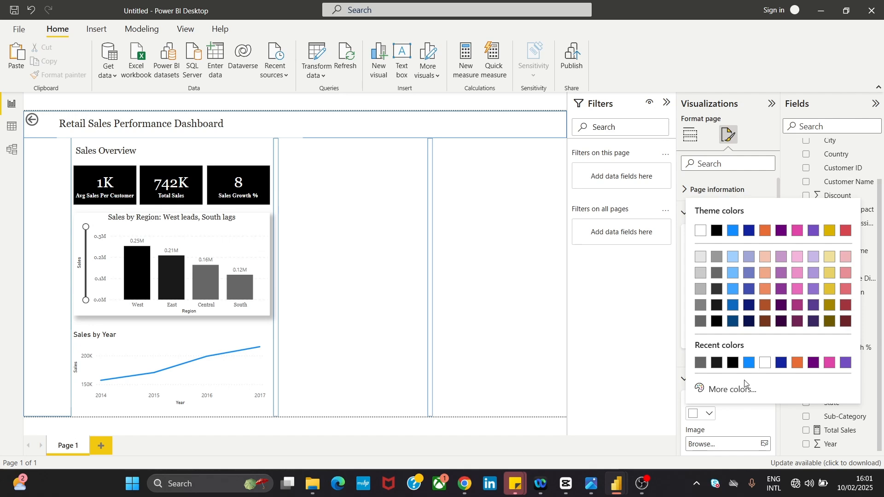
{"action": "left_click", "coordinate": [734, 389]}
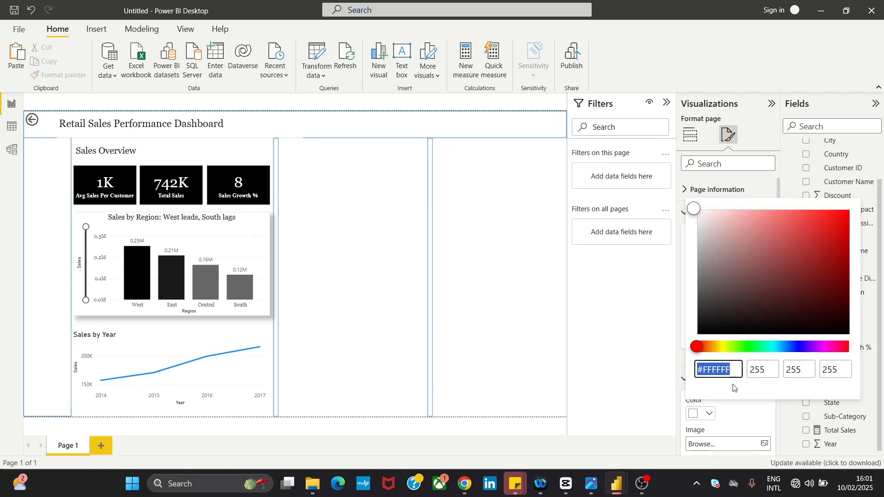
{"action": "left_click", "coordinate": [700, 219]}
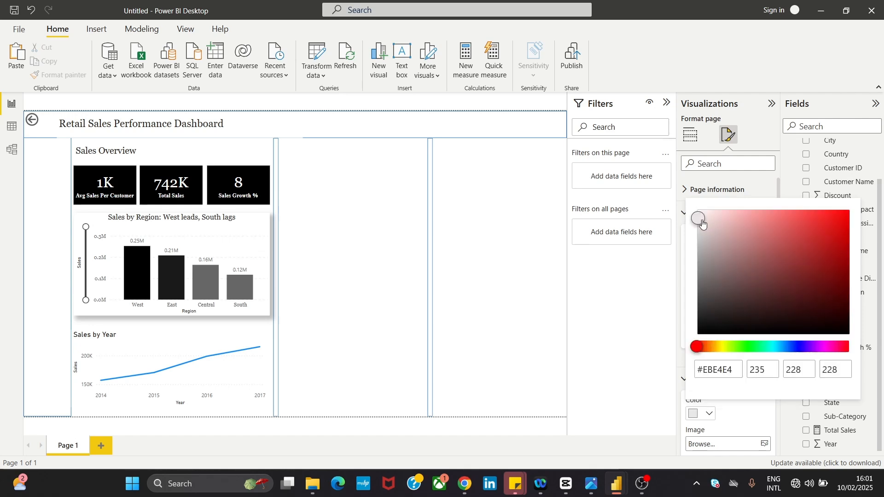
{"action": "left_click", "coordinate": [706, 215]}
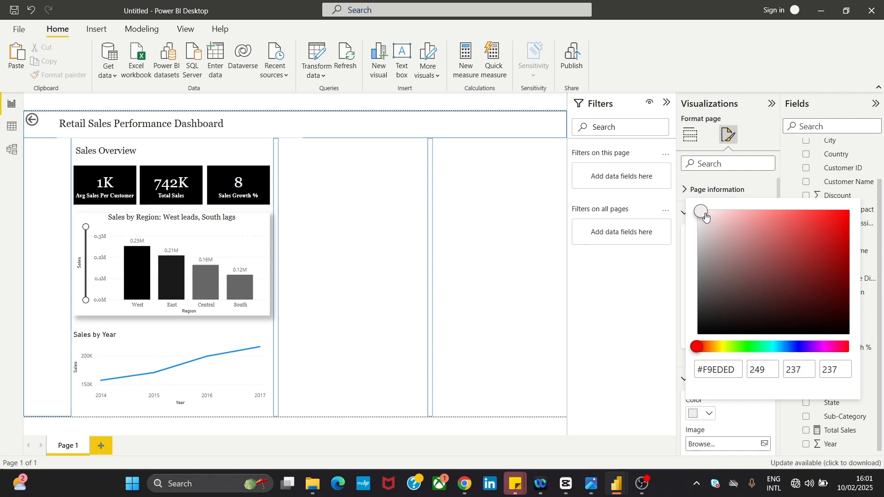
{"action": "left_click_drag", "start_coordinate": [706, 216], "coordinate": [703, 224]}
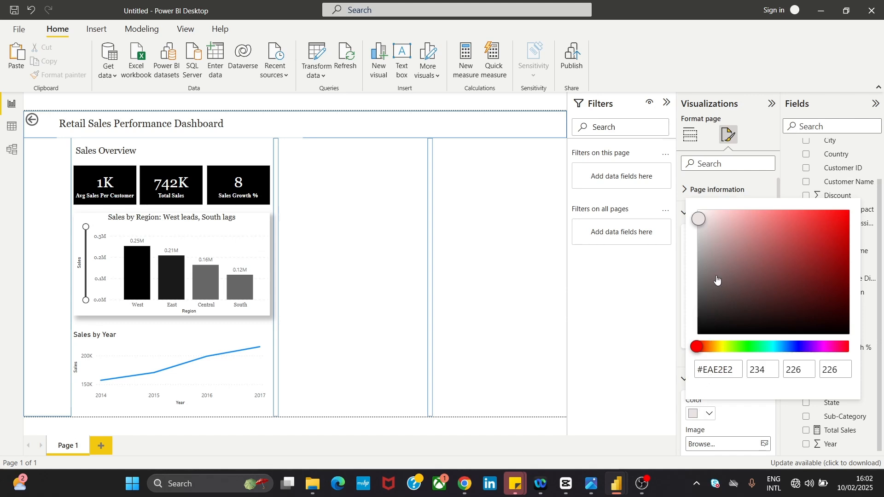
{"action": "left_click", "coordinate": [700, 228]}
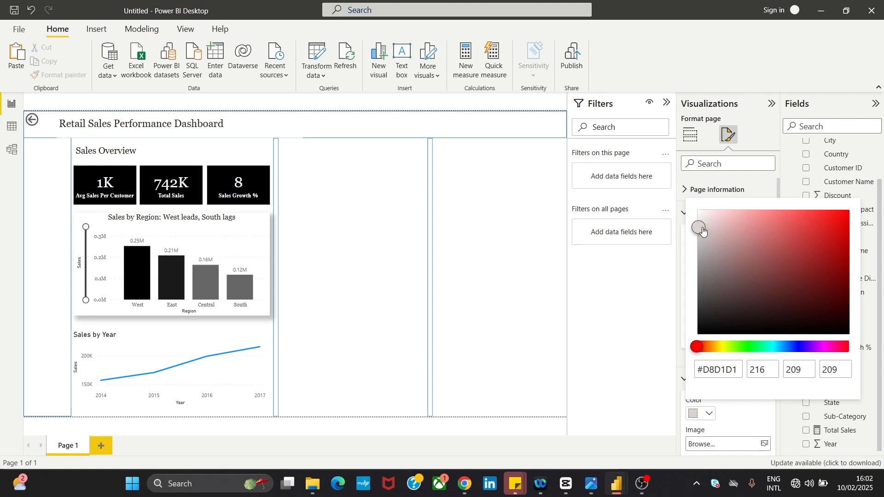
{"action": "left_click_drag", "start_coordinate": [703, 232], "coordinate": [701, 218]}
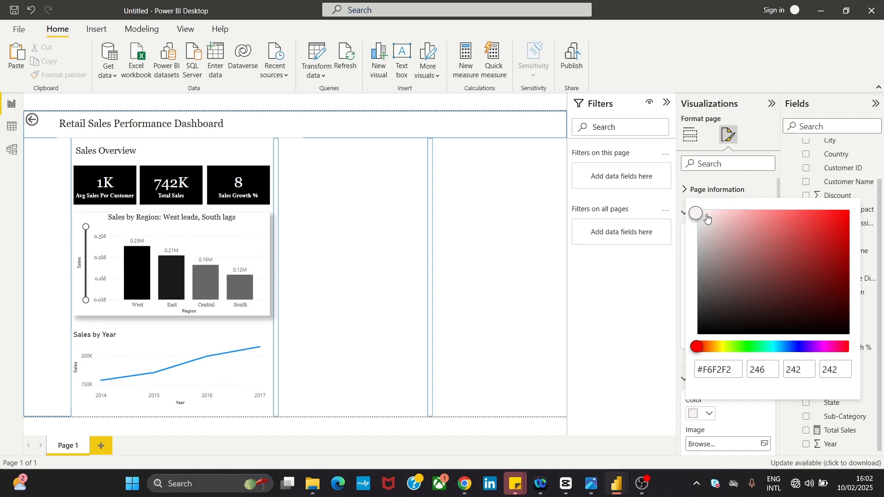
{"action": "left_click", "coordinate": [539, 213]}
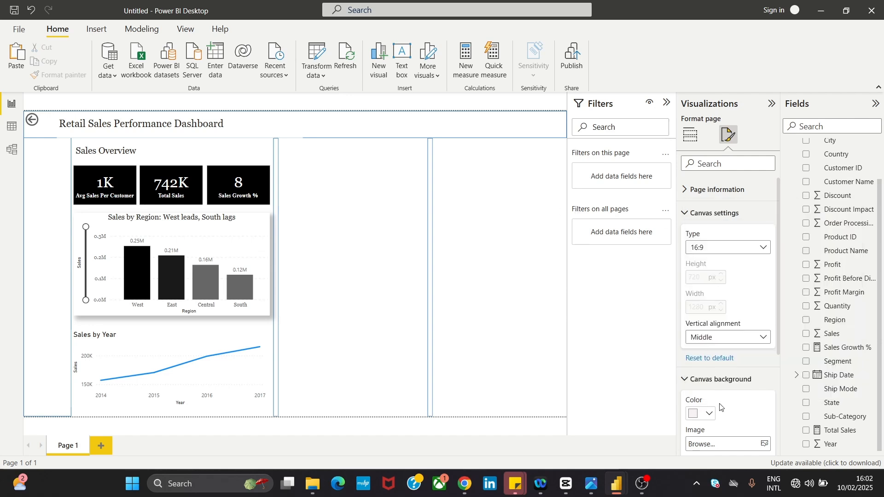
- Set the report page's wallpaper colour to the custom light grey #EDECEC
{"action": "left_click", "coordinate": [516, 252]}
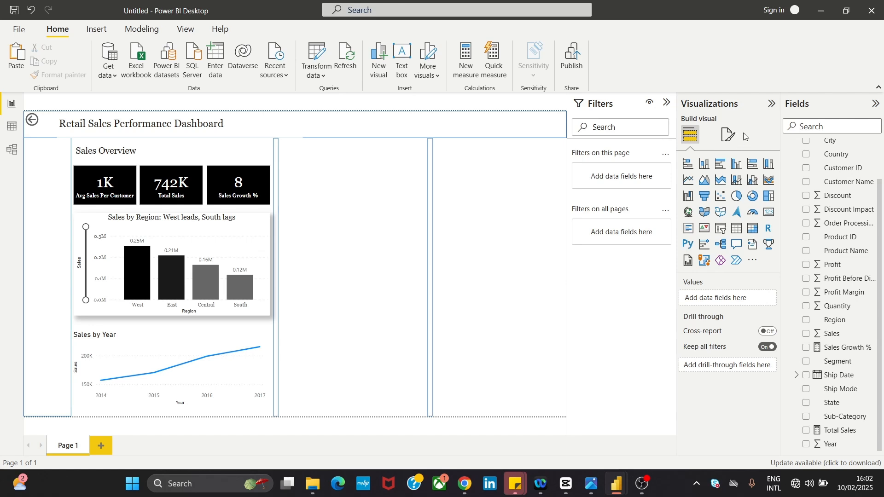
{"action": "left_click", "coordinate": [731, 136]}
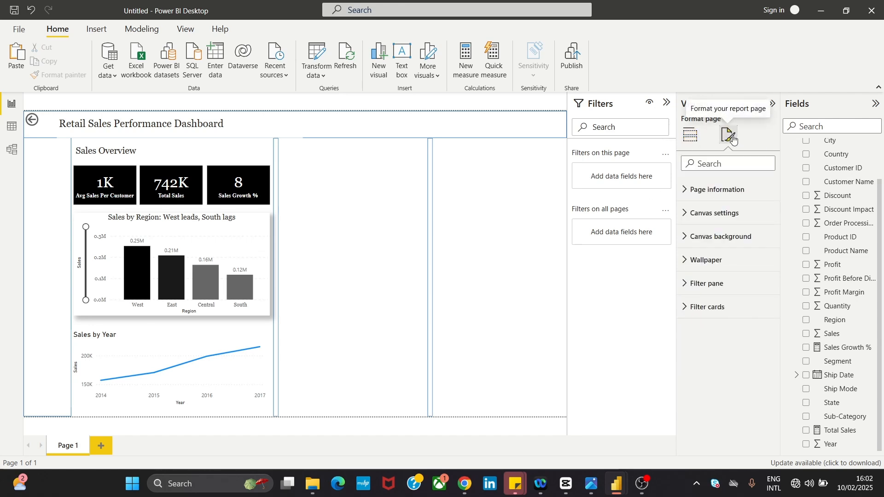
{"action": "left_click", "coordinate": [718, 261]}
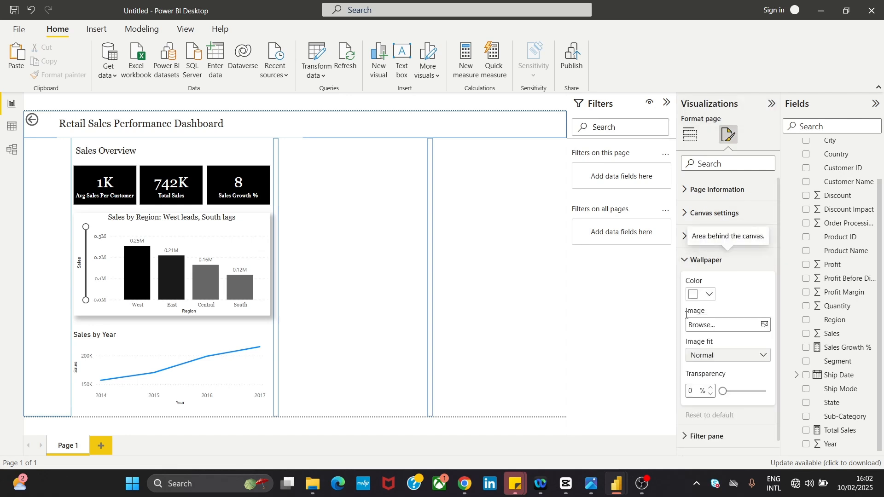
{"action": "left_click", "coordinate": [701, 295]}
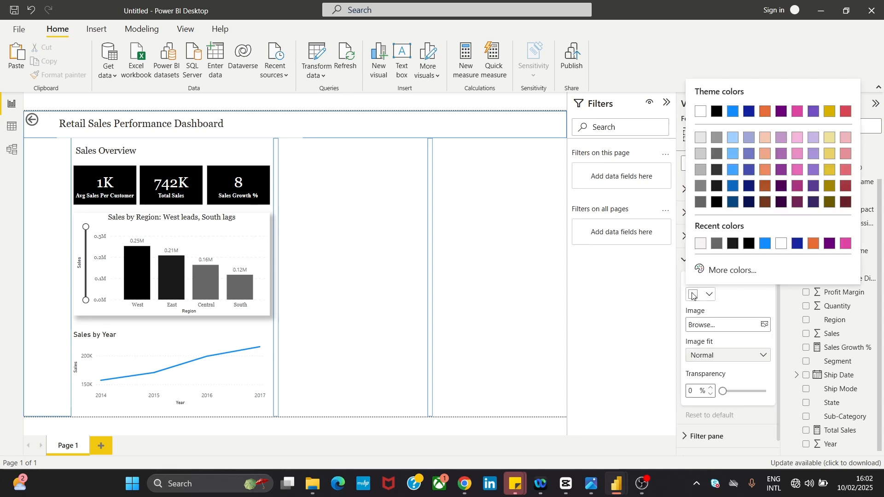
{"action": "left_click", "coordinate": [700, 243]}
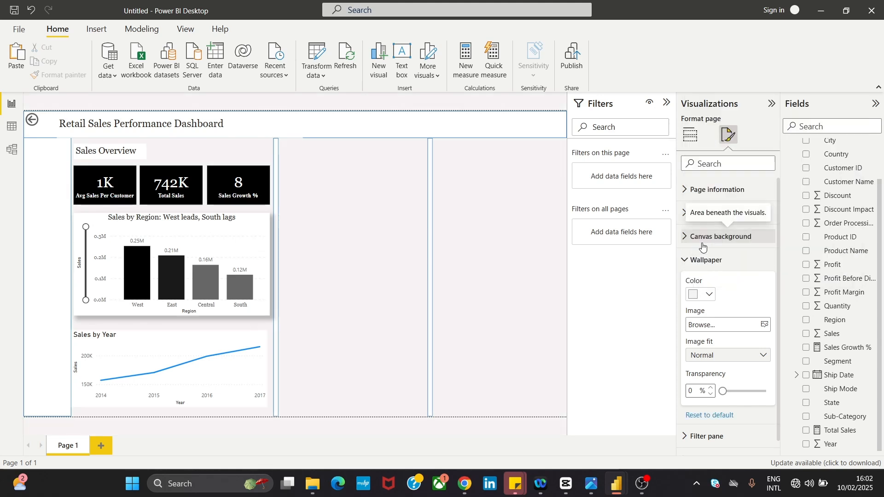
{"action": "left_click", "coordinate": [696, 296]}
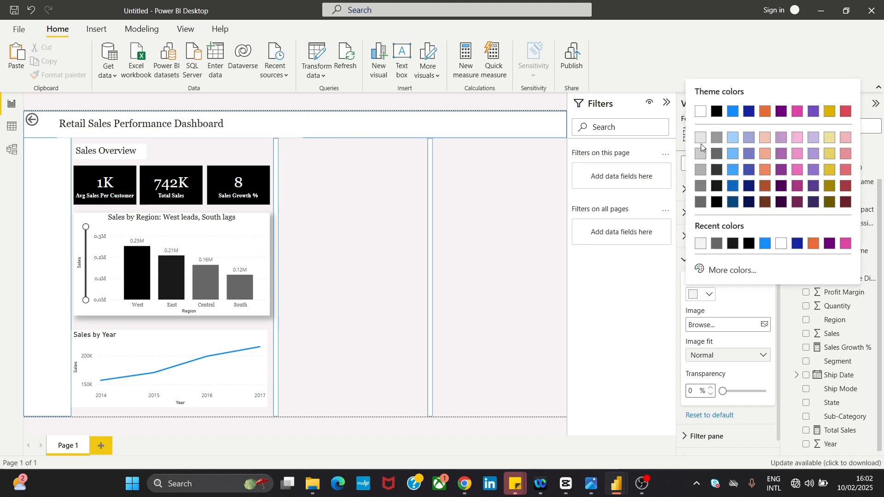
{"action": "left_click", "coordinate": [701, 138]}
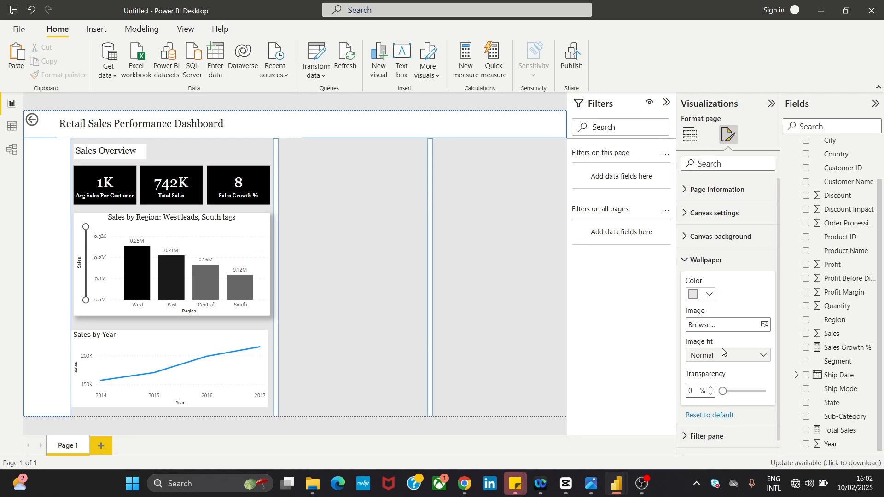
{"action": "left_click", "coordinate": [696, 296]}
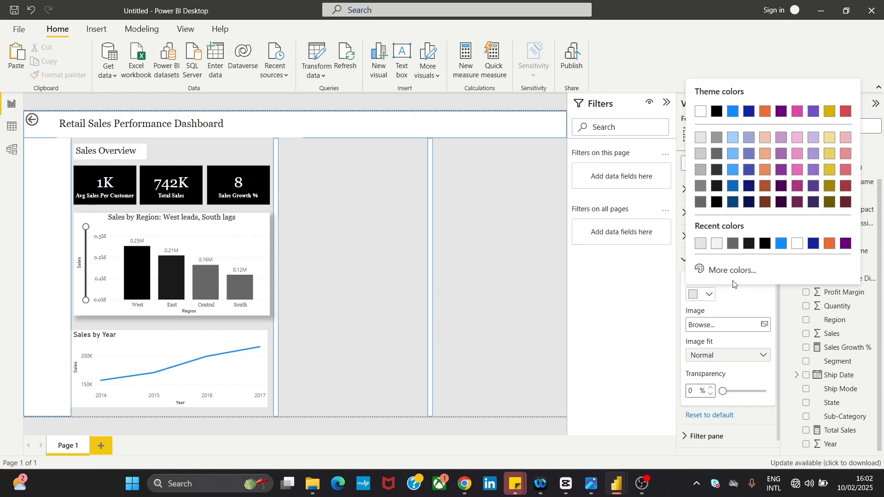
{"action": "left_click", "coordinate": [734, 275]}
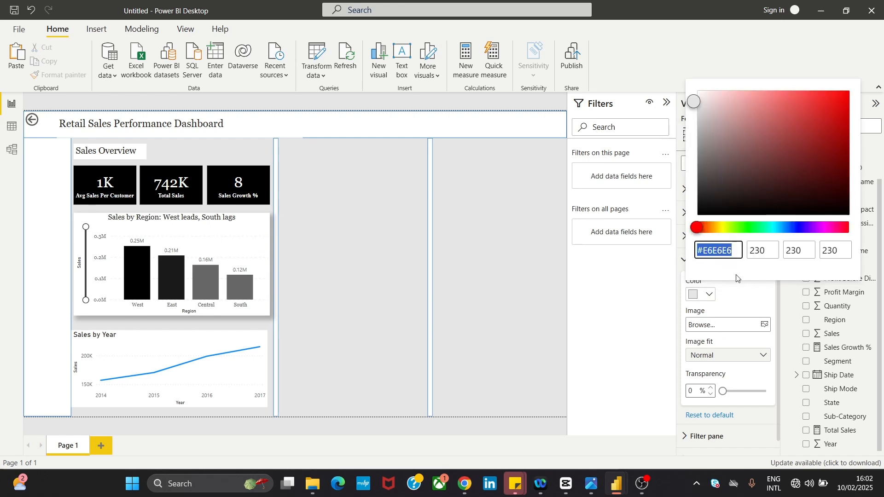
{"action": "left_click", "coordinate": [697, 97]}
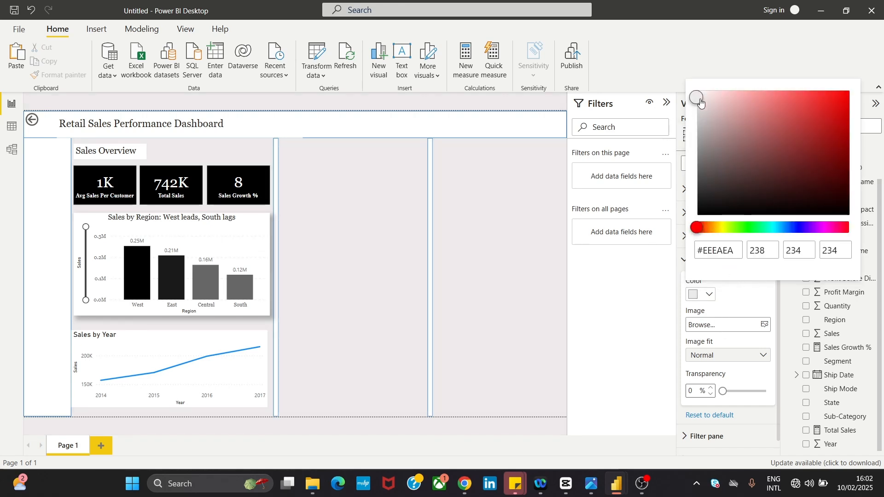
{"action": "left_click_drag", "start_coordinate": [701, 103], "coordinate": [699, 104]}
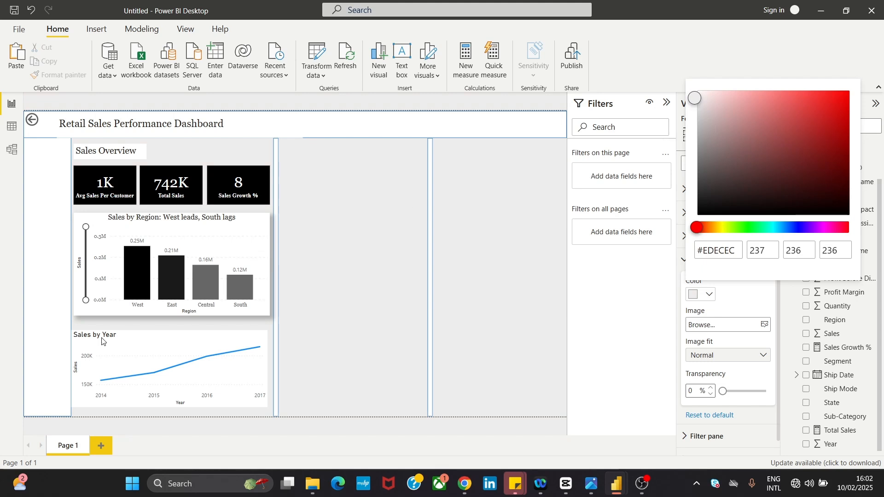
{"action": "left_click", "coordinate": [304, 281]}
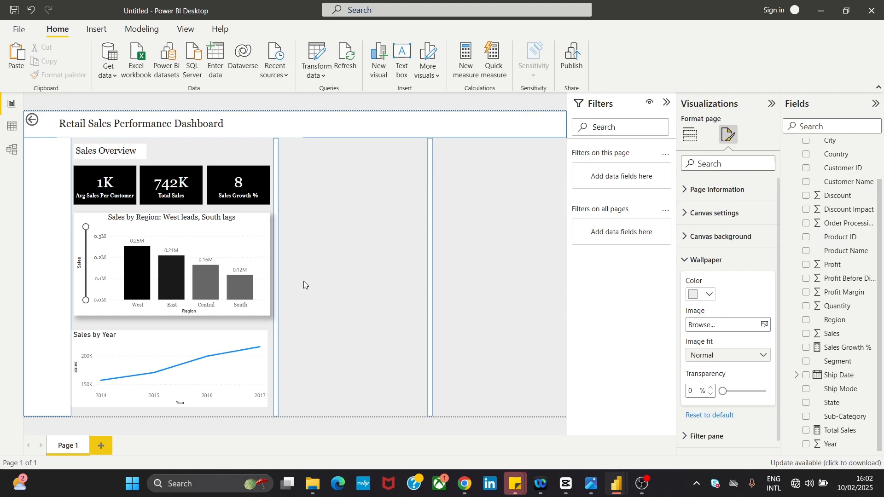
- Align the Sales by Year chart with the sides of the Sales by Region chart and make it taller, down to the page's lower edge
{"action": "left_click", "coordinate": [183, 346]}
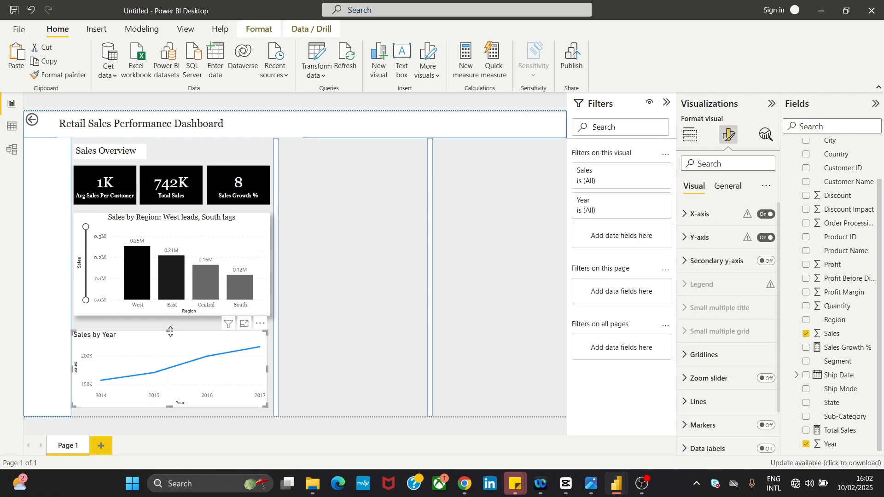
{"action": "mouse_move", "coordinate": [171, 331]}
{"action": "left_mouse_down"}
{"action": "mouse_move", "coordinate": [168, 318]}
{"action": "mouse_move", "coordinate": [176, 340]}
{"action": "left_mouse_up"}
{"action": "mouse_move", "coordinate": [177, 337]}
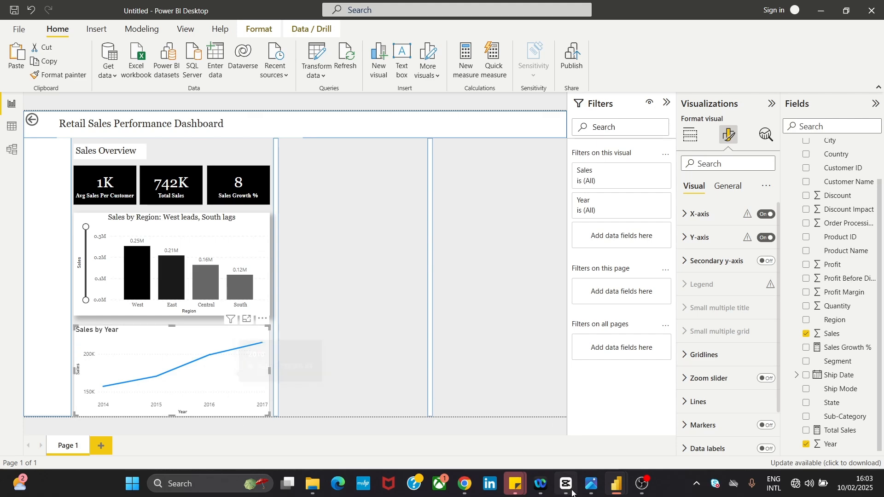
- Consult the reference dashboard image and narrow the Sales by Region chart slightly from its right edge
{"action": "left_click", "coordinate": [592, 491]}
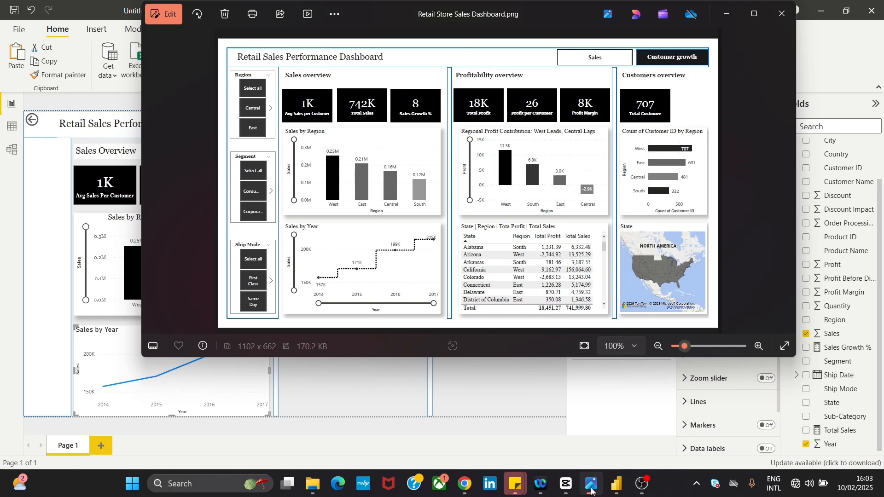
{"action": "left_click", "coordinate": [592, 491]}
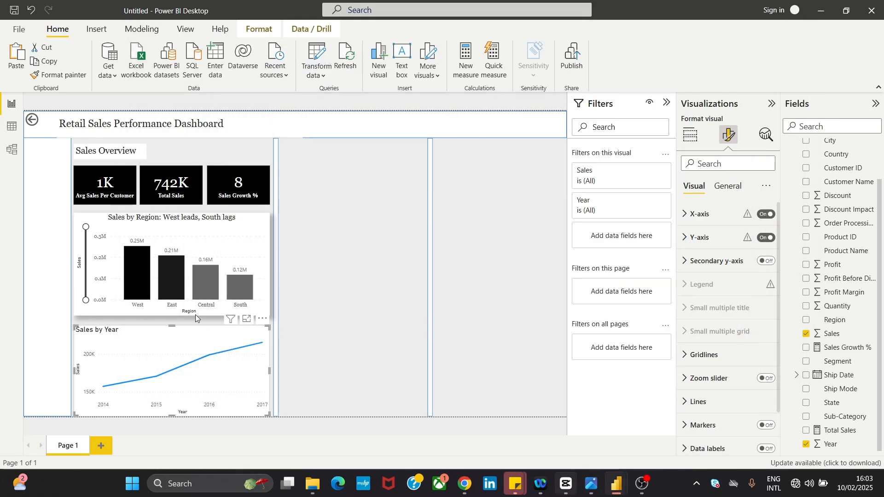
{"action": "left_click", "coordinate": [591, 483]}
{"action": "left_click", "coordinate": [591, 483]}
{"action": "left_click", "coordinate": [270, 252]}
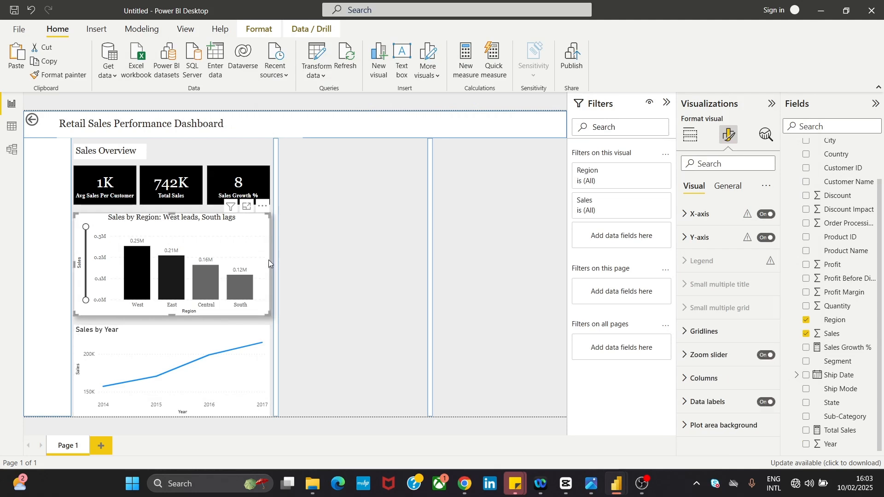
{"action": "left_click_drag", "start_coordinate": [269, 260], "coordinate": [265, 267]}
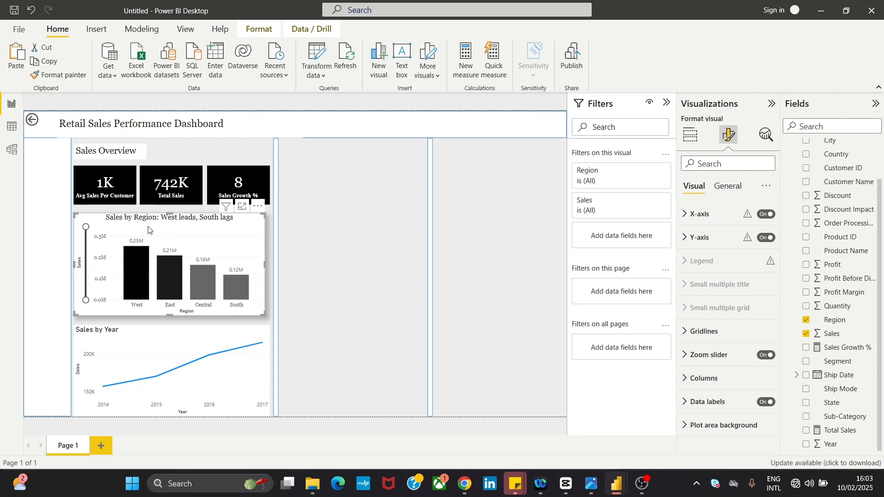
- Move the Sales by Region chart slightly to the right and consult the reference dashboard image
{"action": "left_click_drag", "start_coordinate": [148, 230], "coordinate": [152, 229]}
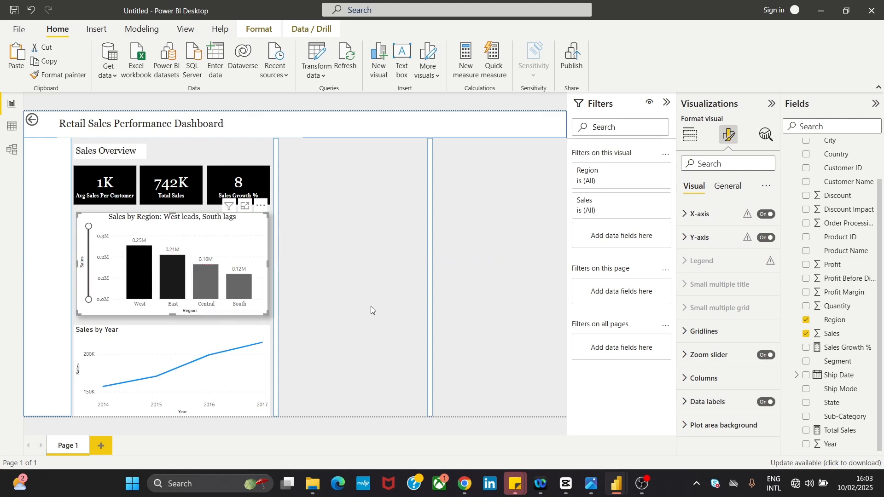
{"action": "left_click", "coordinate": [589, 485]}
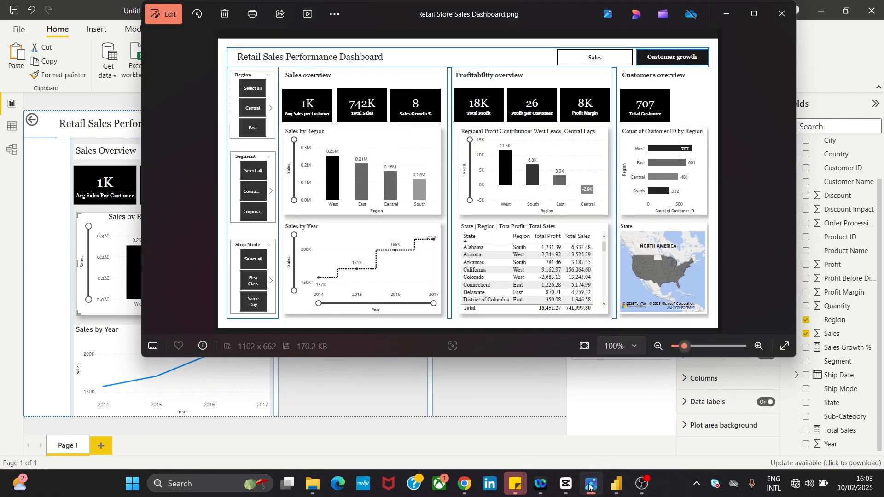
{"action": "left_click", "coordinate": [592, 486]}
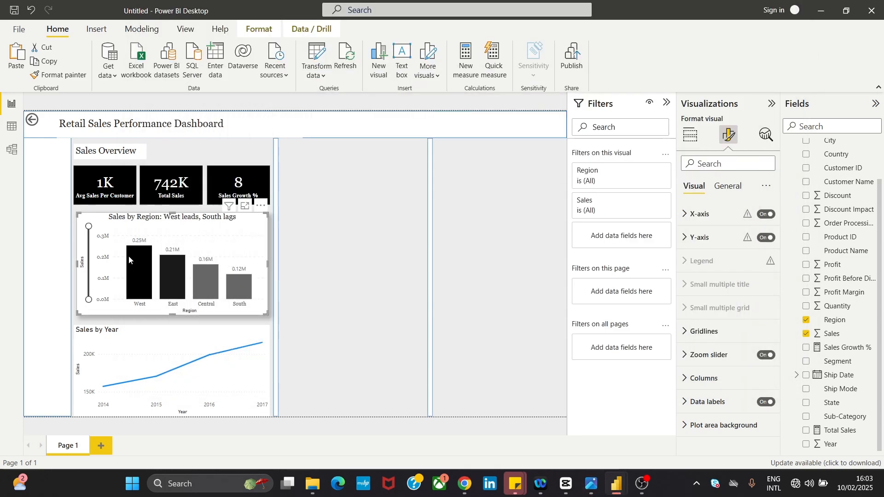
{"action": "left_click", "coordinate": [129, 185]}
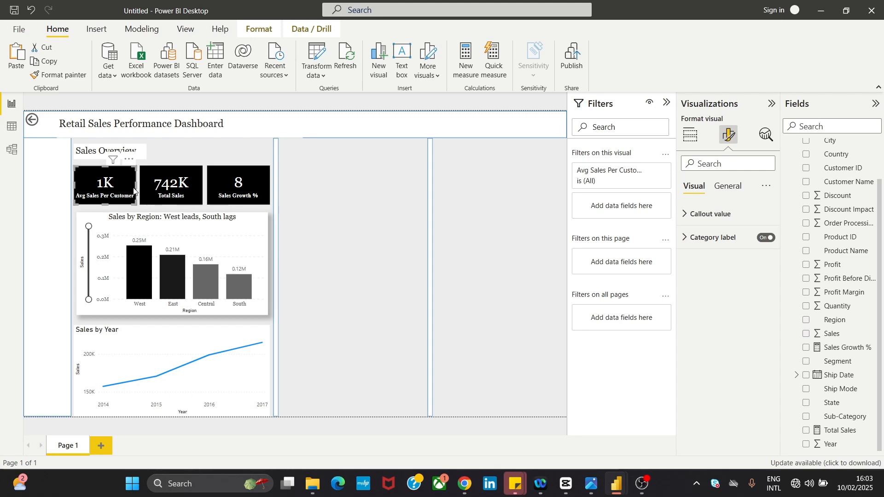
{"action": "left_click_drag", "start_coordinate": [133, 189], "coordinate": [135, 188]}
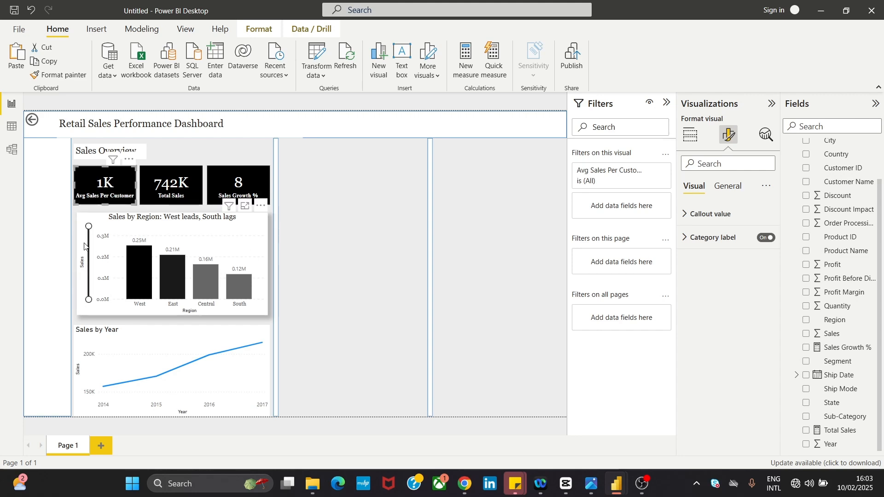
- Shift the vertical divider beside the Sales Overview section slightly to the right
{"action": "left_click", "coordinate": [329, 216]}
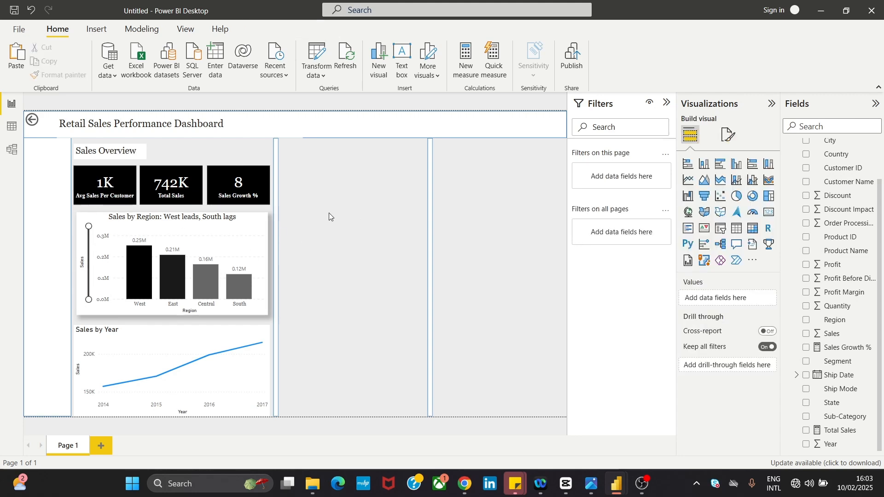
{"action": "left_click", "coordinate": [277, 203]}
{"action": "key", "text": "Right"}
{"action": "key", "text": "Right"}
{"action": "key", "text": "Right"}
{"action": "key", "text": "Right"}
{"action": "key", "text": "Right"}
{"action": "key", "text": "Right"}
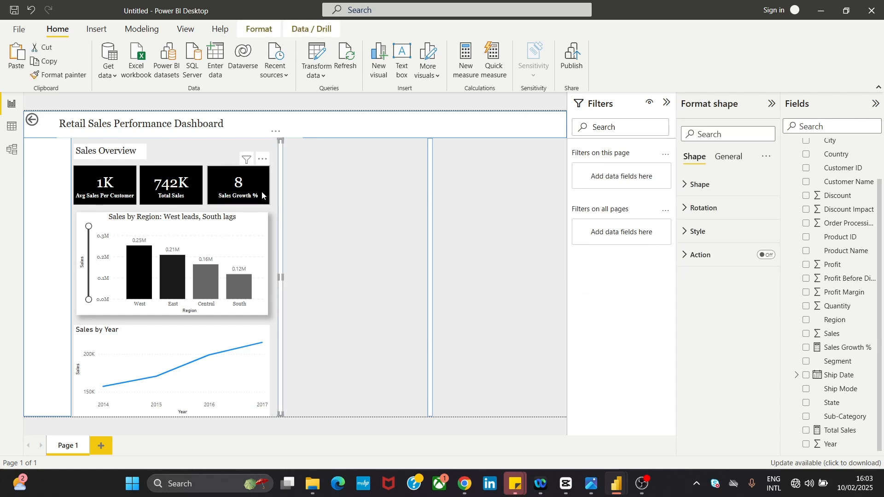
{"action": "key", "text": "Left"}
{"action": "key", "text": "Left"}
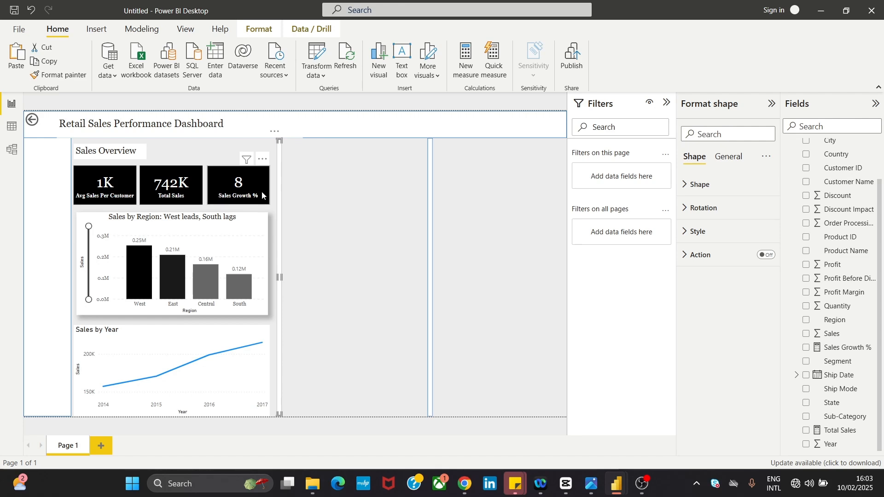
{"action": "key", "text": "Right"}
{"action": "key", "text": "Right"}
- Nudge the Sales Growth % and Total Sales cards slightly to the right, keeping an even gap between them
{"action": "left_click", "coordinate": [260, 187]}
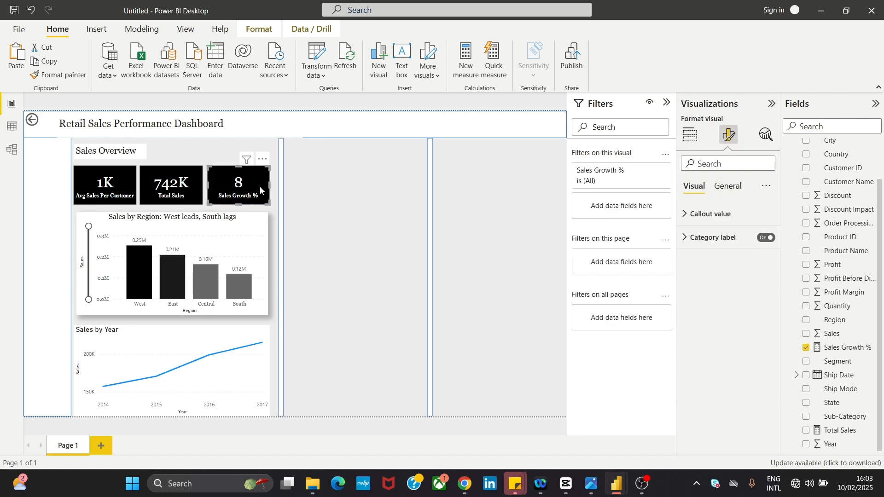
{"action": "key", "text": "Right"}
{"action": "key", "text": "Right"}
{"action": "key", "text": "Right"}
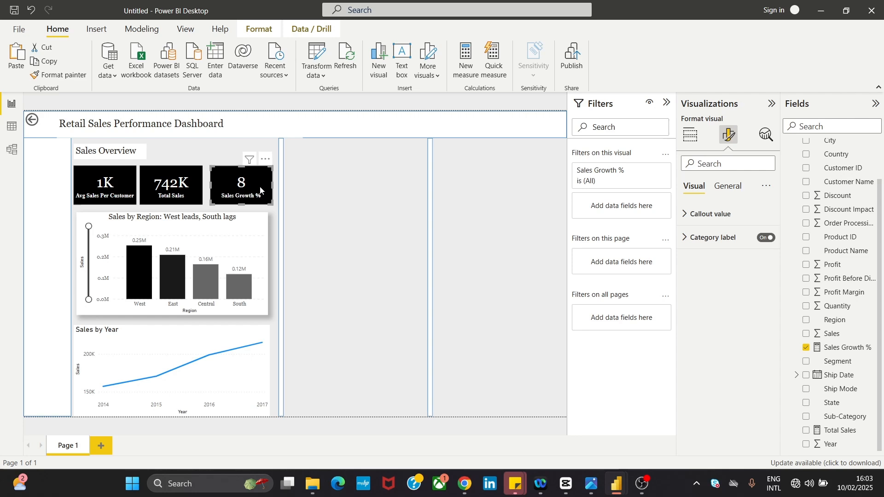
{"action": "left_click", "coordinate": [201, 190]}
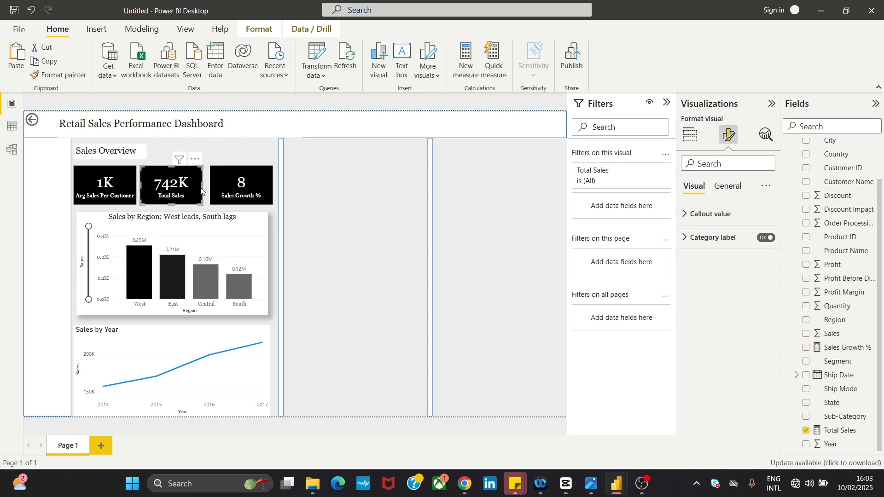
{"action": "key", "text": "Right"}
{"action": "key", "text": "Right"}
{"action": "key", "text": "Right"}
{"action": "key", "text": "Right"}
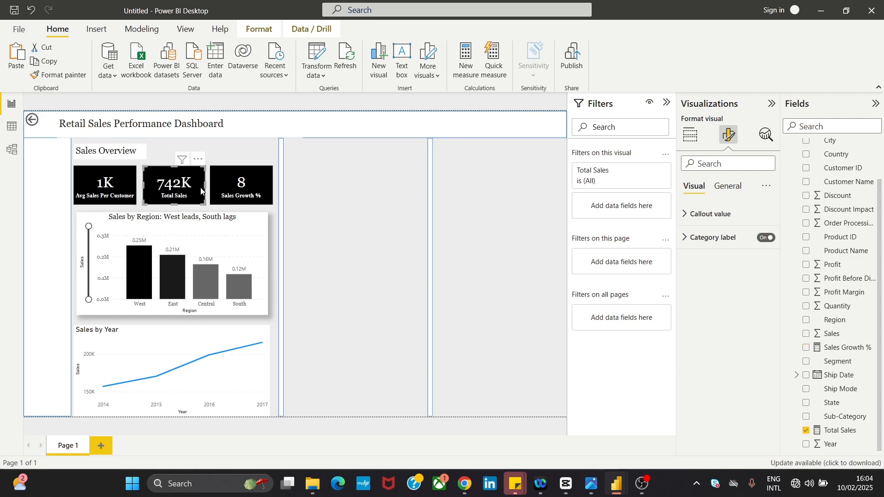
- Nudge the Avg Sales Per Customer card right to align its left edge with the Sales by Region chart
{"action": "left_click", "coordinate": [117, 201]}
{"action": "key", "text": "Right"}
{"action": "key", "text": "Right"}
{"action": "key", "text": "Right"}
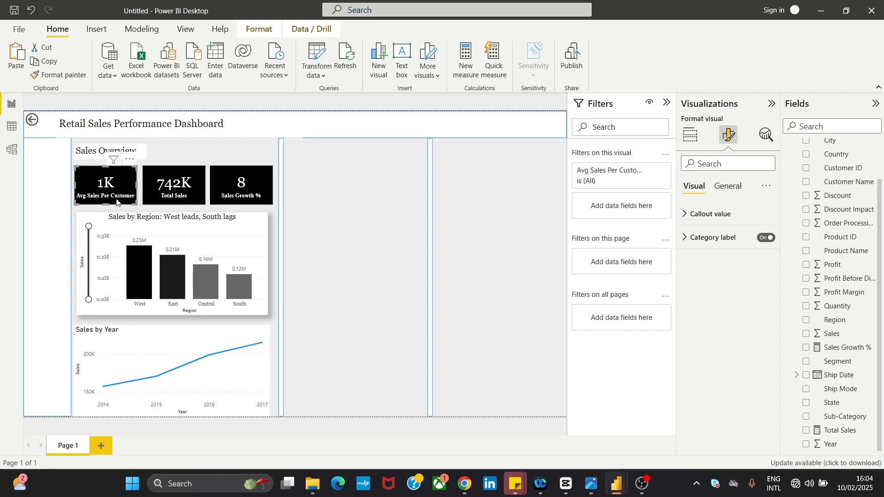
{"action": "key", "text": "Right"}
{"action": "key", "text": "Right"}
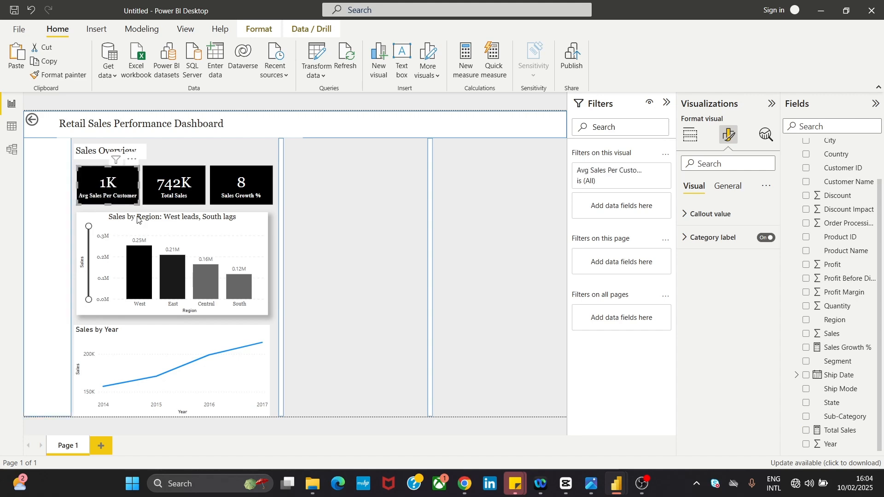
- Widen the Sales by Region chart to the right edge of the Sales Growth % card
{"action": "left_click", "coordinate": [87, 220]}
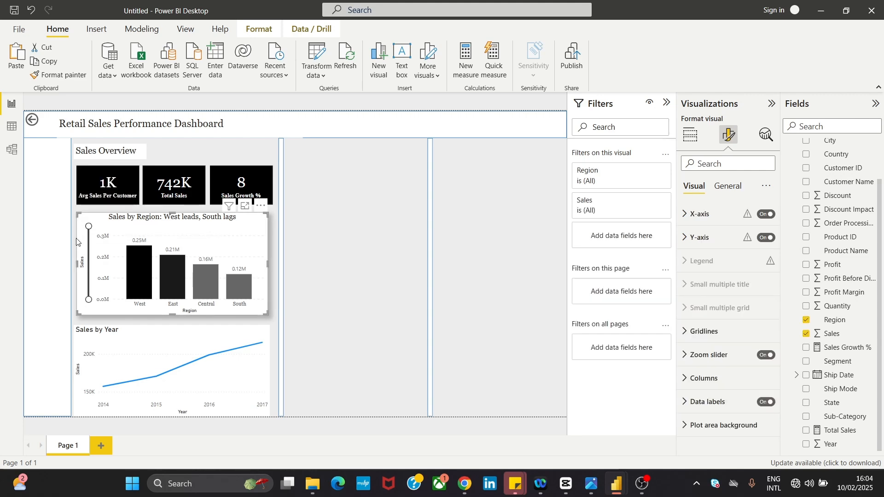
{"action": "left_click_drag", "start_coordinate": [267, 264], "coordinate": [274, 262]}
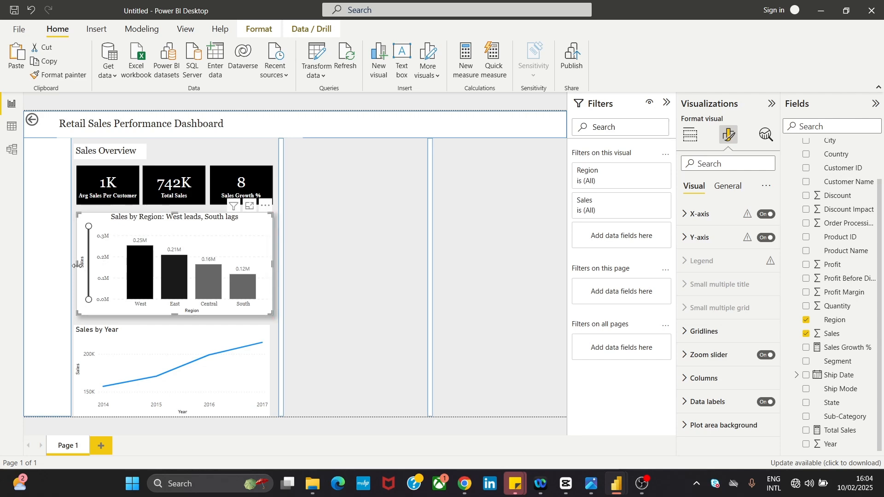
{"action": "left_click_drag", "start_coordinate": [75, 267], "coordinate": [77, 266]}
{"action": "left_click", "coordinate": [324, 216]}
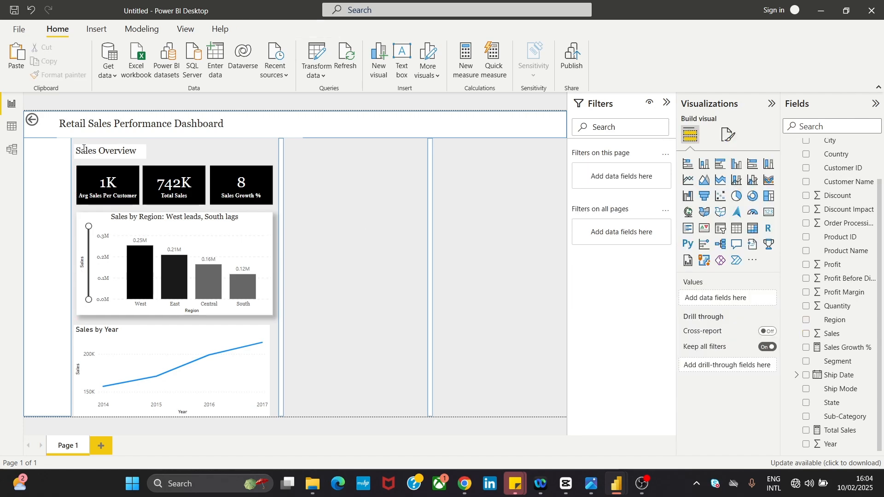
- Turn off the background of the Sales Overview text box
{"action": "left_click", "coordinate": [113, 150]}
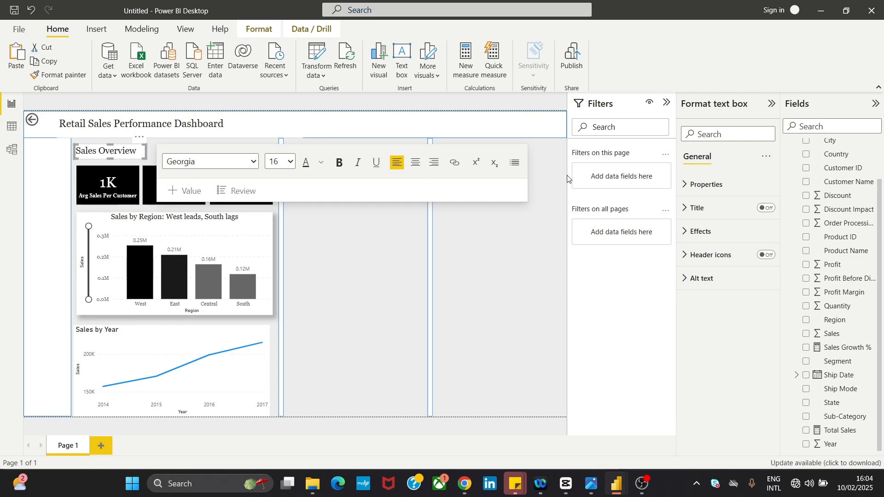
{"action": "left_click", "coordinate": [715, 192]}
{"action": "left_click", "coordinate": [715, 185]}
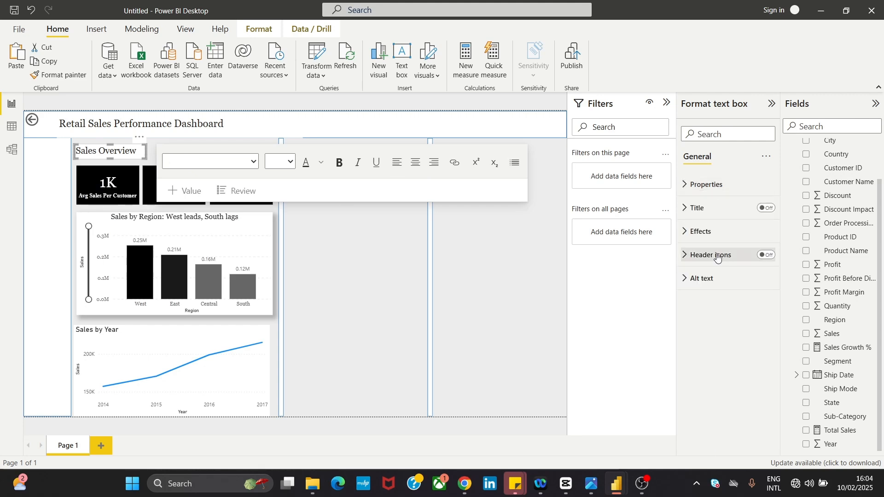
{"action": "left_click", "coordinate": [696, 231]}
{"action": "left_click", "coordinate": [694, 285]}
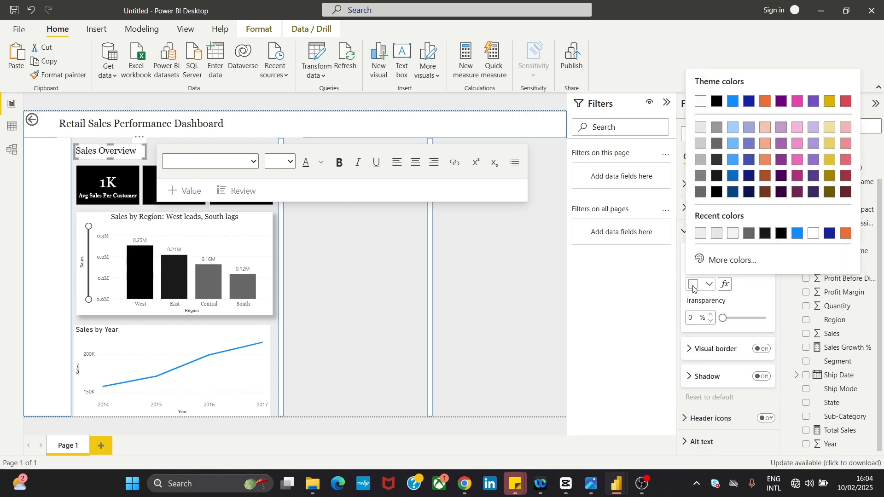
{"action": "left_click", "coordinate": [694, 286]}
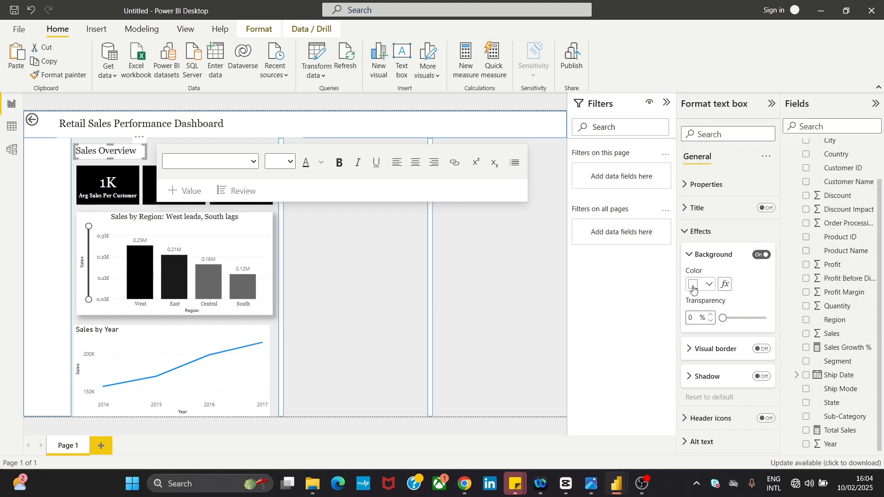
{"action": "left_click", "coordinate": [761, 255]}
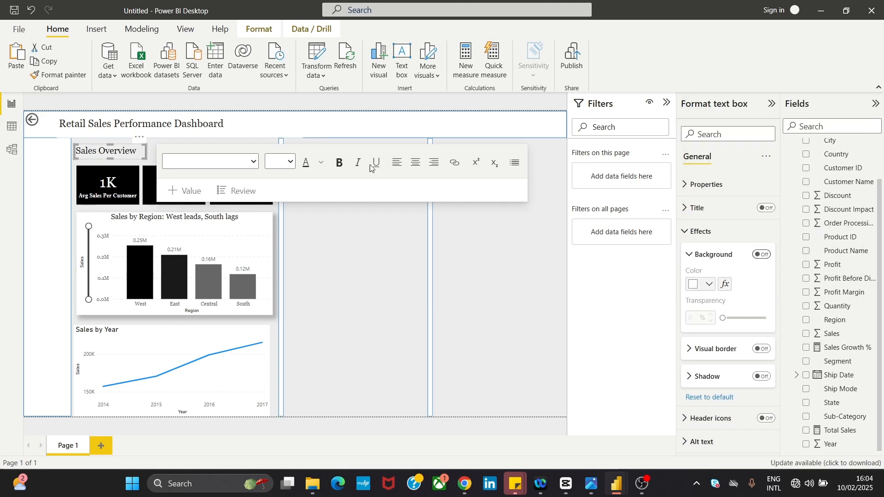
{"action": "left_click", "coordinate": [525, 251]}
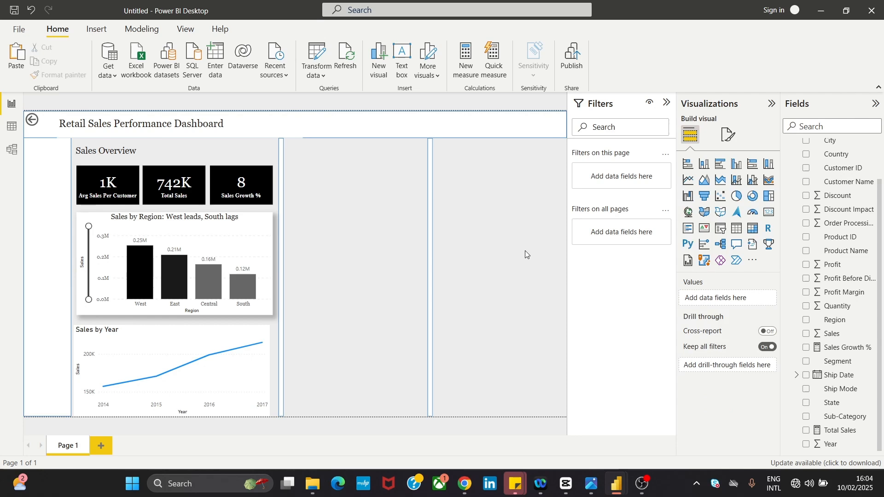
- Widen the Sales Overview text box slightly and move it up, with its text lined up with the cards' left edge
{"action": "left_click", "coordinate": [97, 151]}
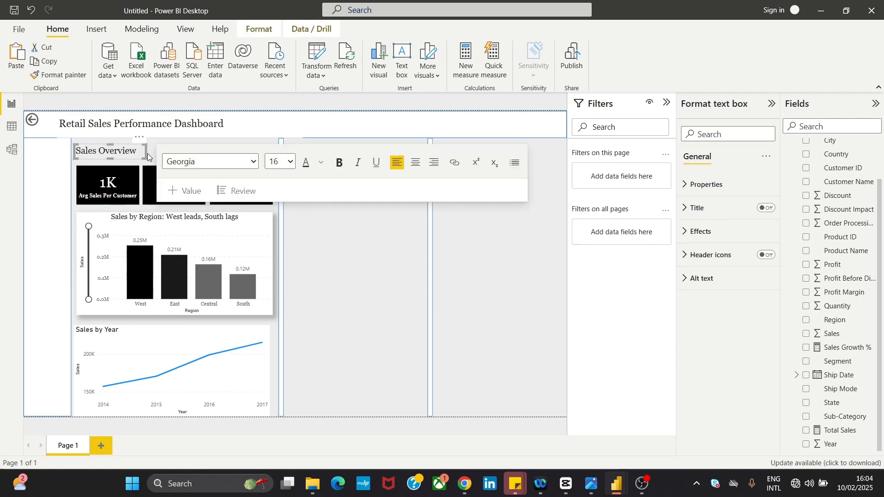
{"action": "left_click_drag", "start_coordinate": [151, 155], "coordinate": [157, 153]}
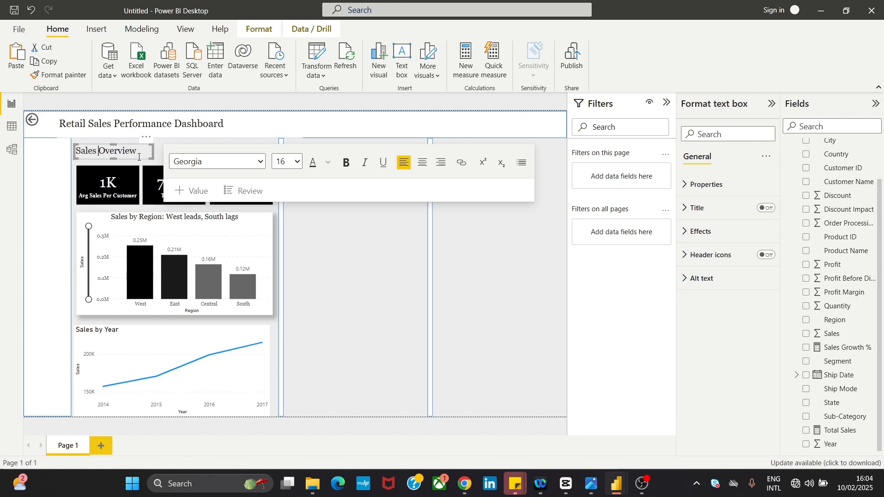
{"action": "left_click", "coordinate": [142, 159]}
{"action": "left_click_drag", "start_coordinate": [141, 156], "coordinate": [148, 154]}
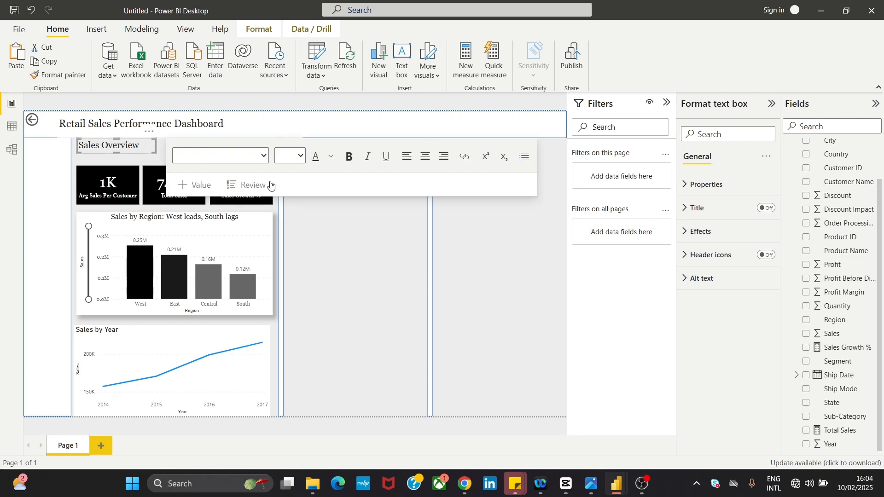
{"action": "left_click", "coordinate": [292, 248]}
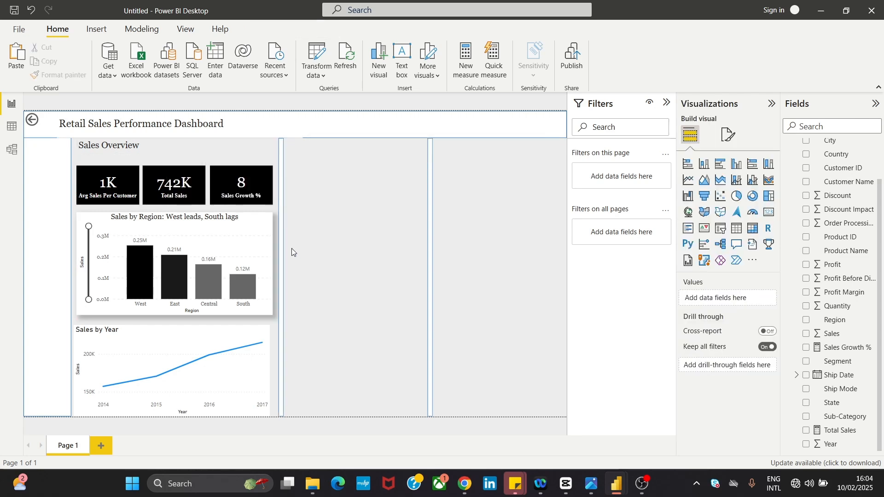
{"action": "left_click", "coordinate": [127, 146]}
{"action": "left_click", "coordinate": [134, 153]}
{"action": "left_click", "coordinate": [135, 151]}
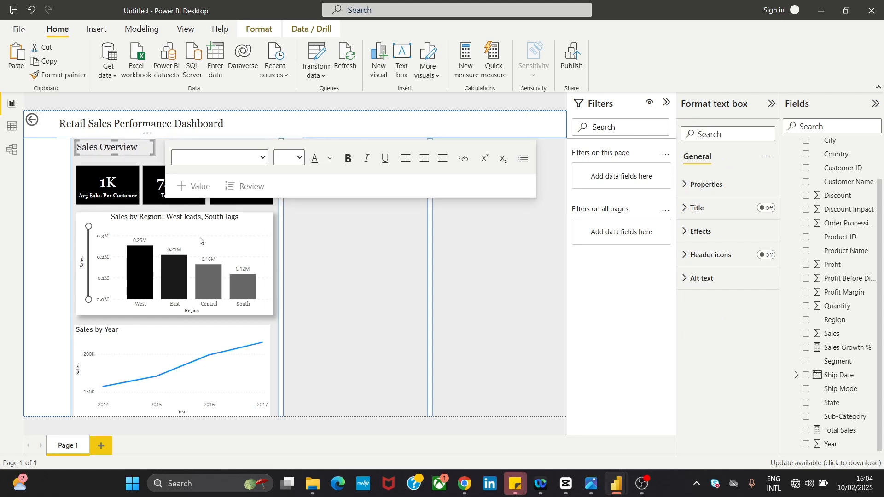
{"action": "left_click", "coordinate": [322, 256]}
- Move the Avg Sales Per Customer, Total Sales and Sales Growth % cards up together, closer to the Sales Overview heading
{"action": "left_click", "coordinate": [107, 193]}
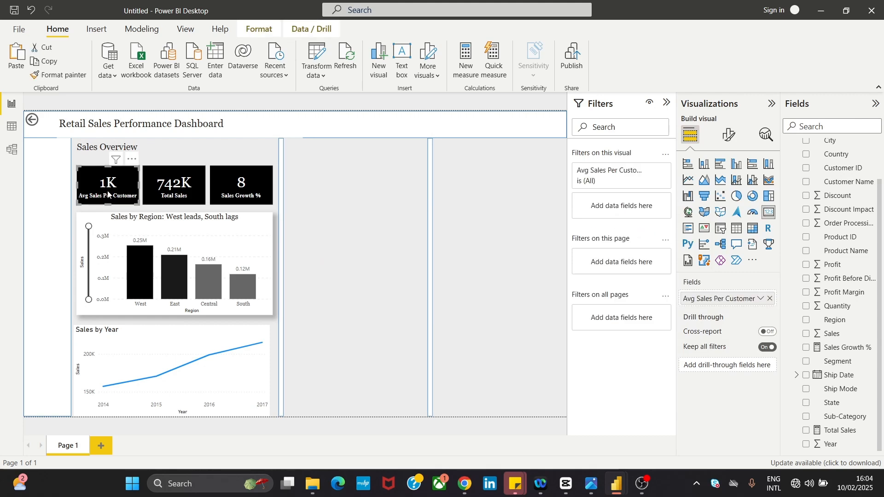
{"action": "left_click", "coordinate": [161, 193], "text": "ctrl"}
{"action": "left_click", "coordinate": [248, 184], "text": "ctrl"}
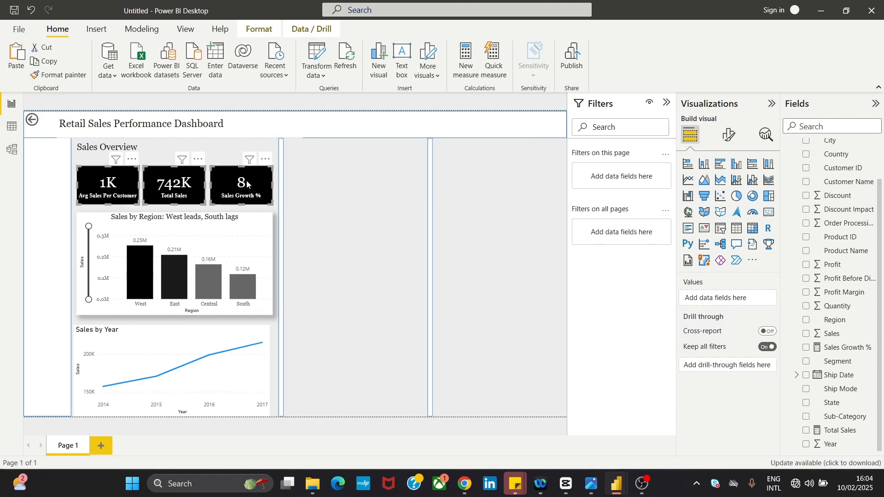
{"action": "key", "text": "Up"}
{"action": "key", "text": "Up"}
{"action": "key", "text": "Up"}
{"action": "key", "text": "Up"}
{"action": "key", "text": "Up"}
{"action": "key", "text": "Up"}
{"action": "key", "text": "Up"}
{"action": "key", "text": "Up"}
{"action": "key", "text": "Up"}
{"action": "key", "text": "Up"}
{"action": "key", "text": "Up"}
{"action": "key", "text": "Up"}
{"action": "key", "text": "Up"}
{"action": "key", "text": "Up"}
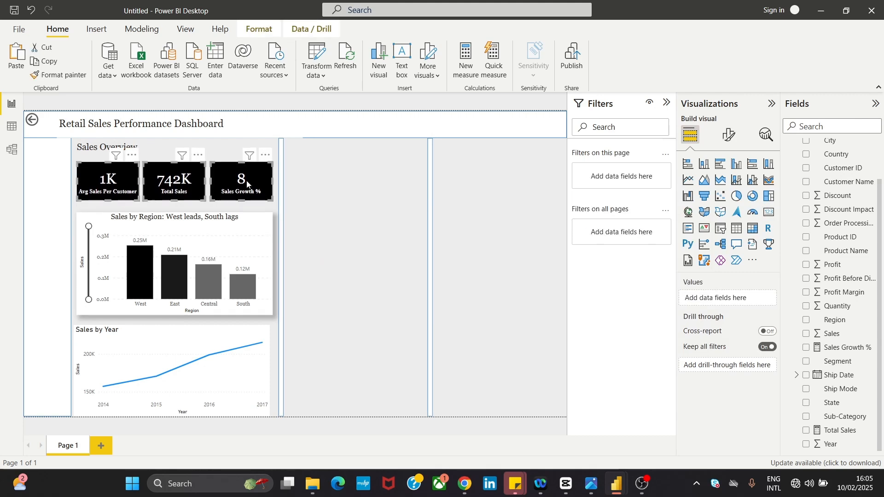
{"action": "key", "text": "Up"}
{"action": "key", "text": "Up"}
{"action": "key", "text": "Up"}
{"action": "key", "text": "Up"}
{"action": "key", "text": "Up"}
{"action": "key", "text": "Up"}
{"action": "key", "text": "Up"}
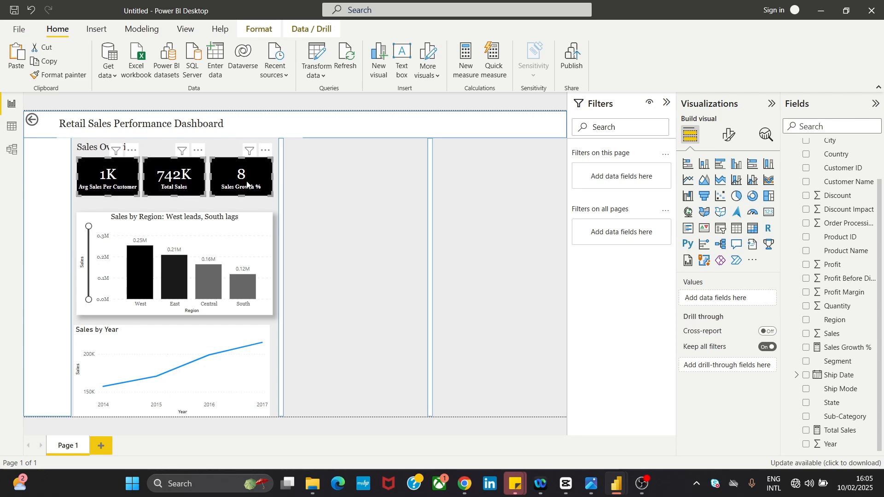
- Move the Sales by Region chart up towards the cards and extend the Sales by Year chart's upper edge upward
{"action": "left_click", "coordinate": [236, 243]}
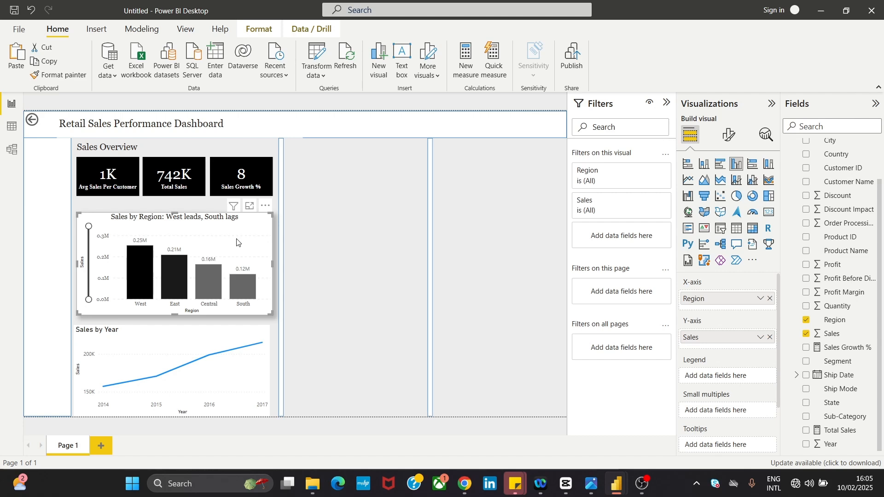
{"action": "key", "text": "Up"}
{"action": "key", "text": "Up"}
{"action": "key", "text": "Up"}
{"action": "key", "text": "Up"}
{"action": "key", "text": "Up"}
{"action": "key", "text": "Up"}
{"action": "key", "text": "Up"}
{"action": "key", "text": "Up"}
{"action": "key", "text": "Up"}
{"action": "key", "text": "Up"}
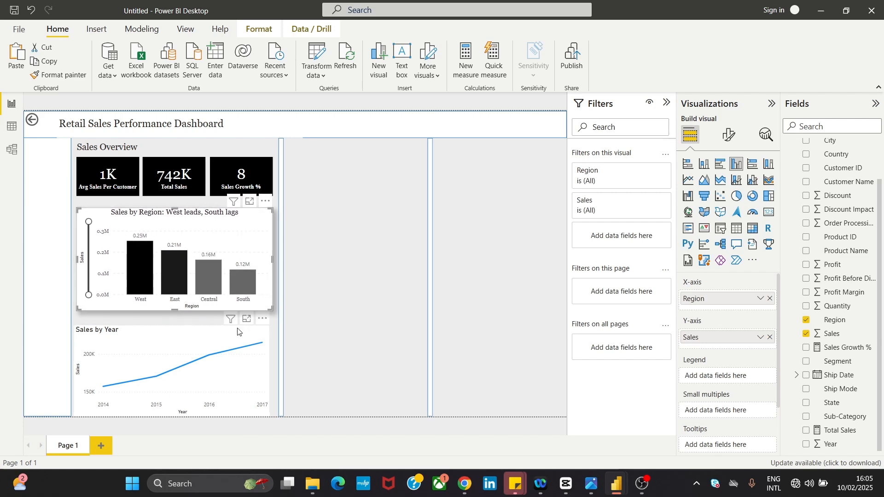
{"action": "left_click", "coordinate": [221, 333]}
{"action": "left_click_drag", "start_coordinate": [173, 326], "coordinate": [174, 321]}
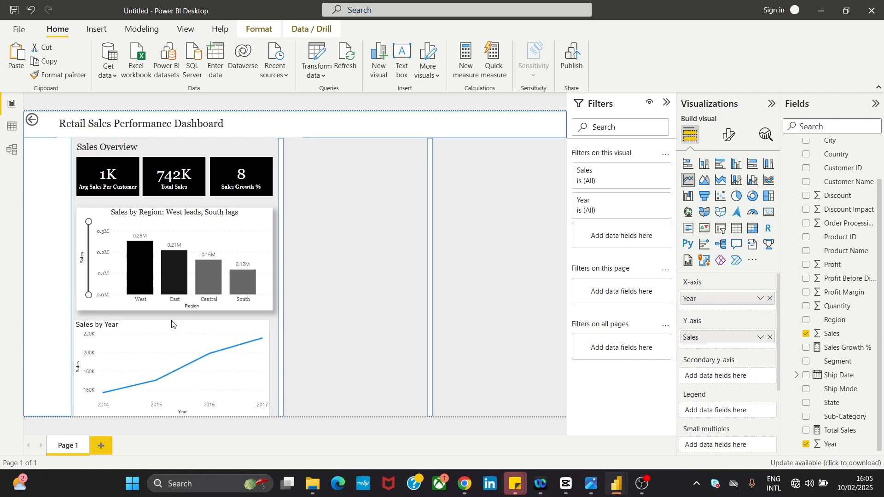
- Nudge the Sales by Year chart up and right so its edges line up beneath the Sales by Region chart
{"action": "key", "text": "Up"}
{"action": "key", "text": "Up"}
{"action": "key", "text": "Up"}
{"action": "key", "text": "Up"}
{"action": "key", "text": "Up"}
{"action": "key", "text": "Up"}
{"action": "key", "text": "Up"}
{"action": "key", "text": "Up"}
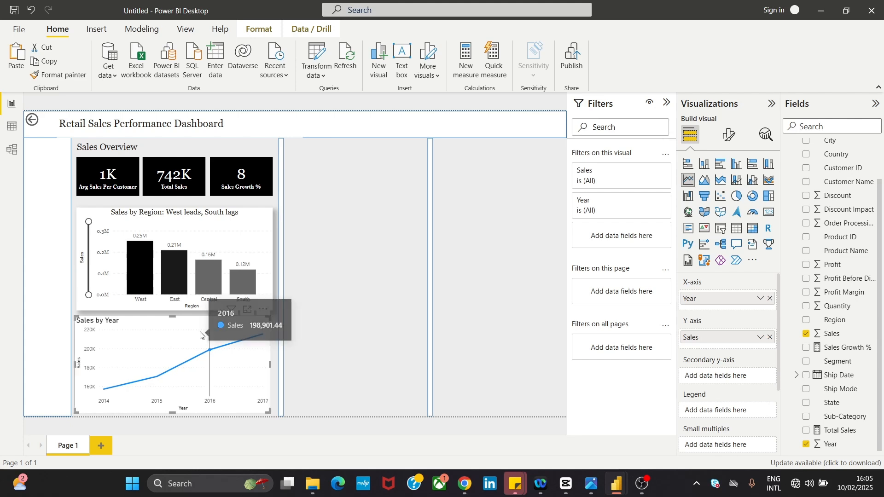
{"action": "key", "text": "Right"}
{"action": "key", "text": "Right"}
{"action": "key", "text": "Right"}
{"action": "key", "text": "Right"}
{"action": "key", "text": "Right"}
{"action": "key", "text": "Right"}
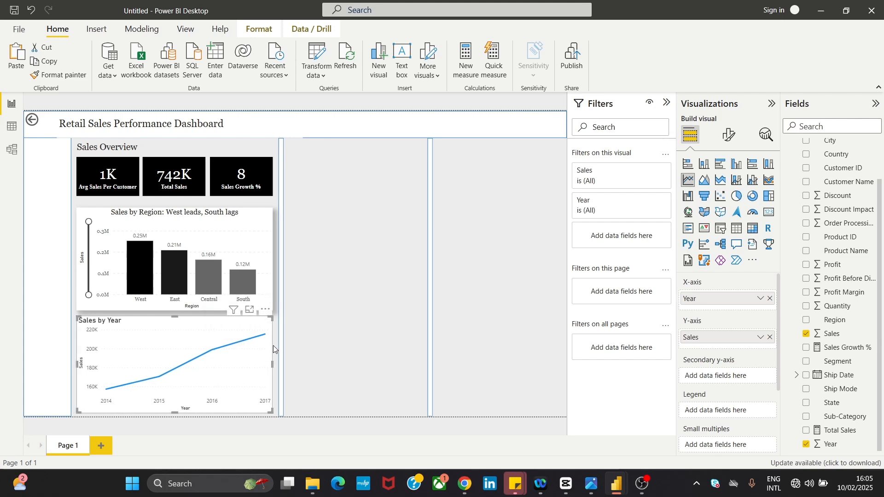
{"action": "left_click", "coordinate": [315, 288]}
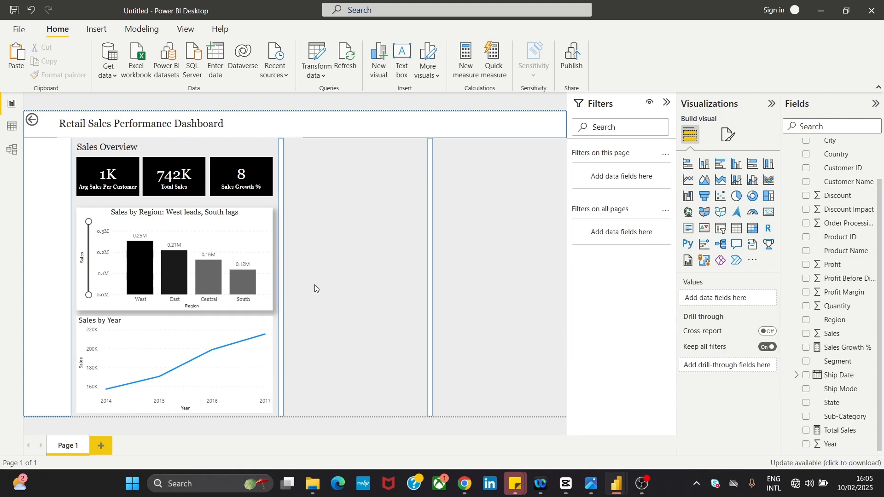
- Turn on data labels for the Sales by Year line chart
{"action": "left_click", "coordinate": [224, 331]}
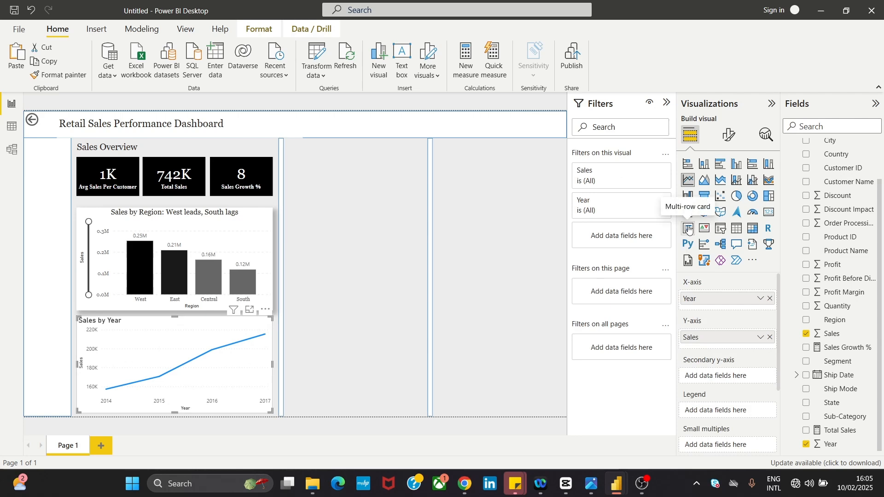
{"action": "left_click", "coordinate": [729, 135]}
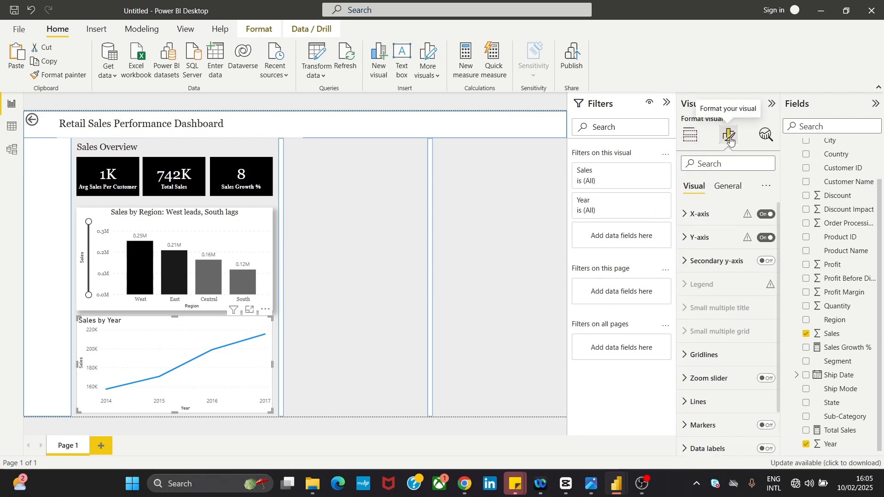
{"action": "left_click", "coordinate": [767, 449]}
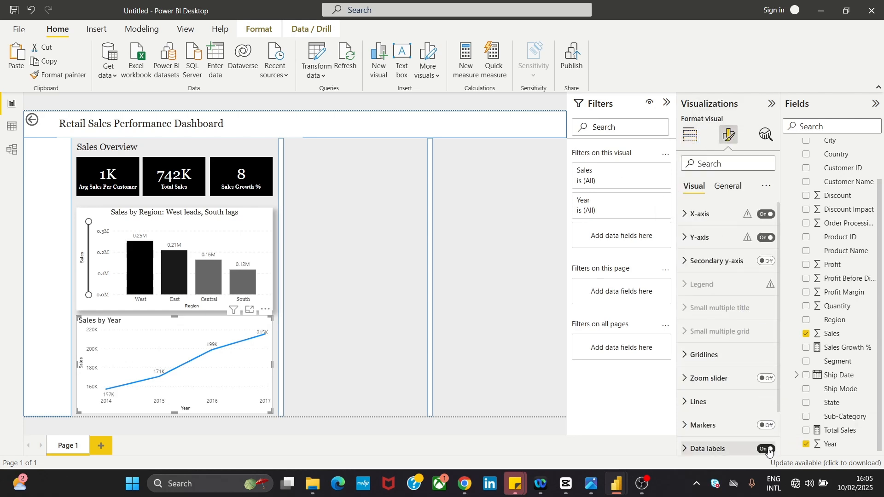
{"action": "left_click", "coordinate": [732, 186]}
{"action": "left_click", "coordinate": [720, 261]}
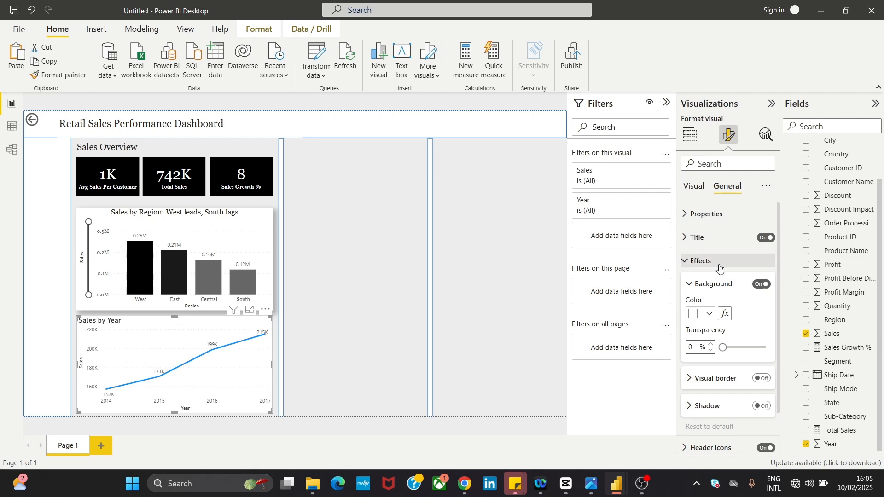
{"action": "left_click", "coordinate": [711, 215]}
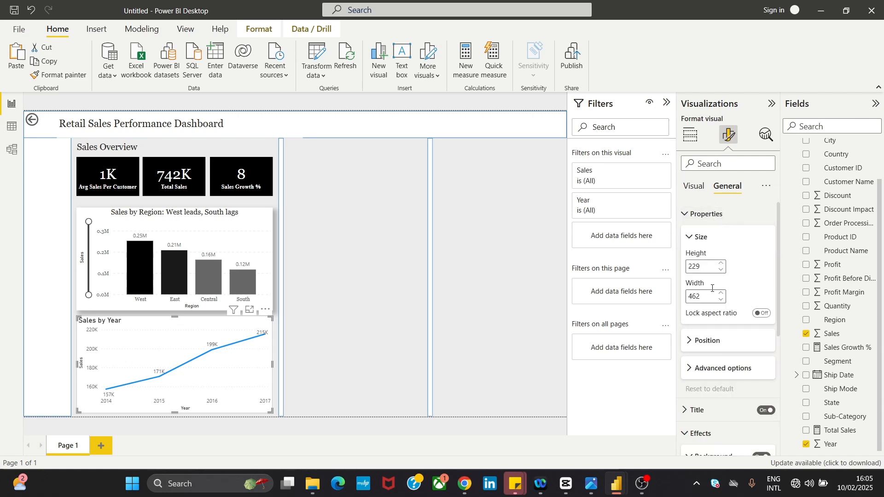
{"action": "left_click", "coordinate": [695, 187]}
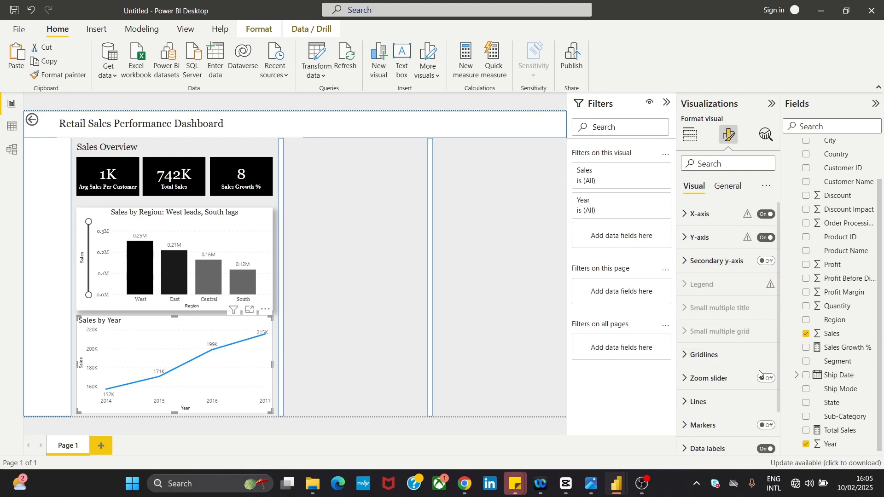
- Colour the Sales by Year line black and switch it to a stepped line
{"action": "left_click", "coordinate": [730, 402]}
{"action": "left_click_drag", "start_coordinate": [778, 311], "coordinate": [773, 410]}
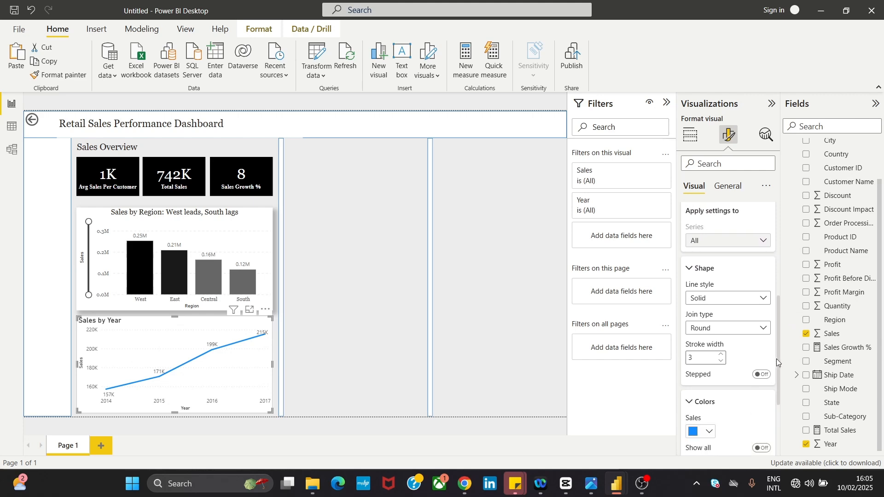
{"action": "left_click", "coordinate": [698, 434]}
{"action": "left_click", "coordinate": [715, 252]}
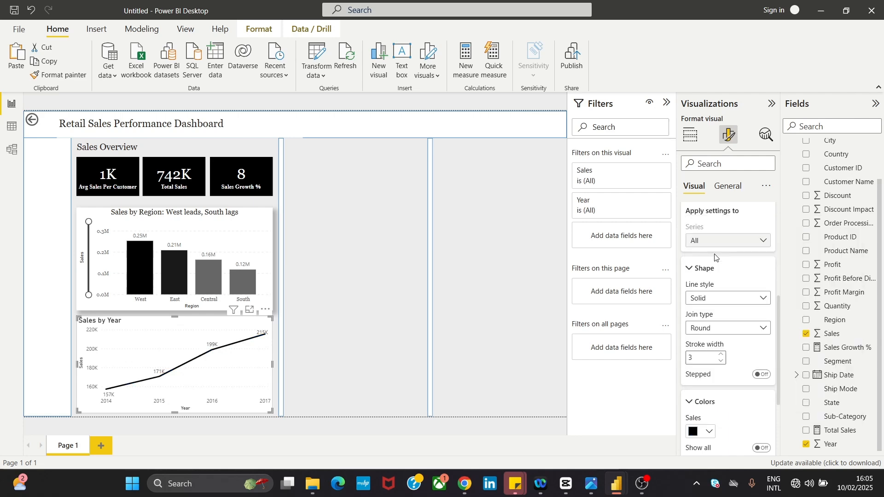
{"action": "left_click", "coordinate": [764, 376]}
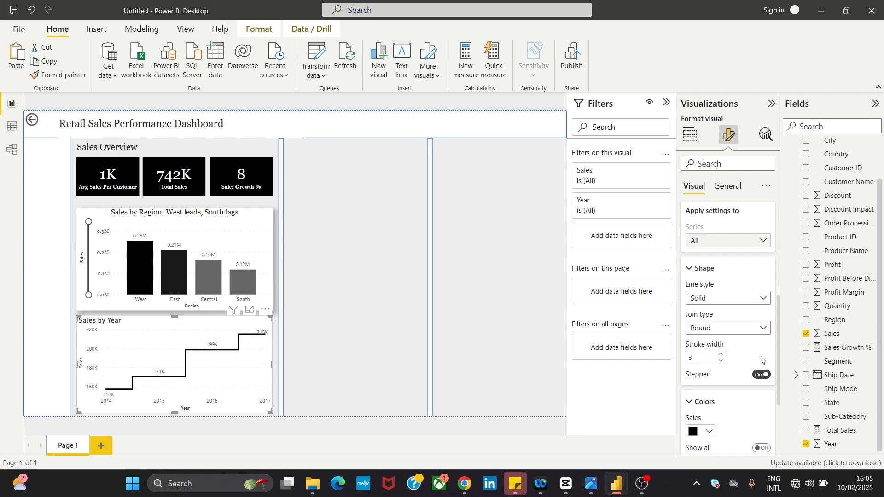
- Try the Miter, Round and Bevel join types on the Sales by Year line and settle on Miter
{"action": "left_click_drag", "start_coordinate": [776, 323], "coordinate": [786, 345]}
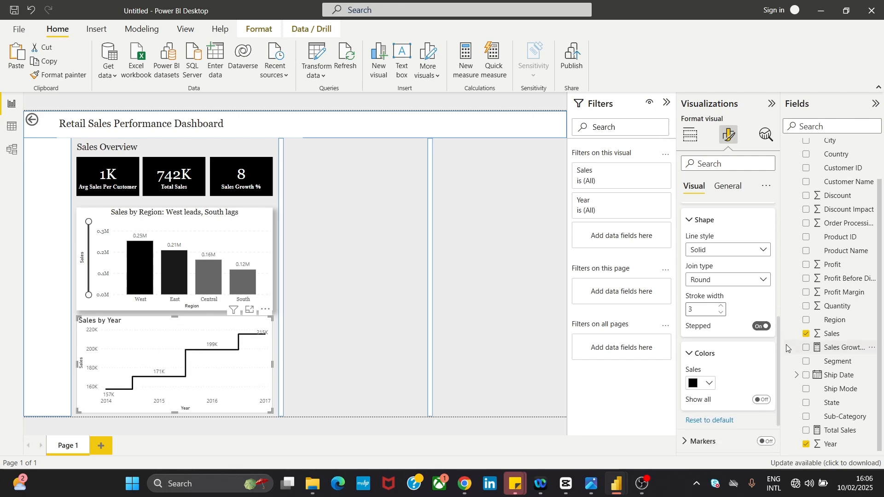
{"action": "left_click", "coordinate": [751, 282]}
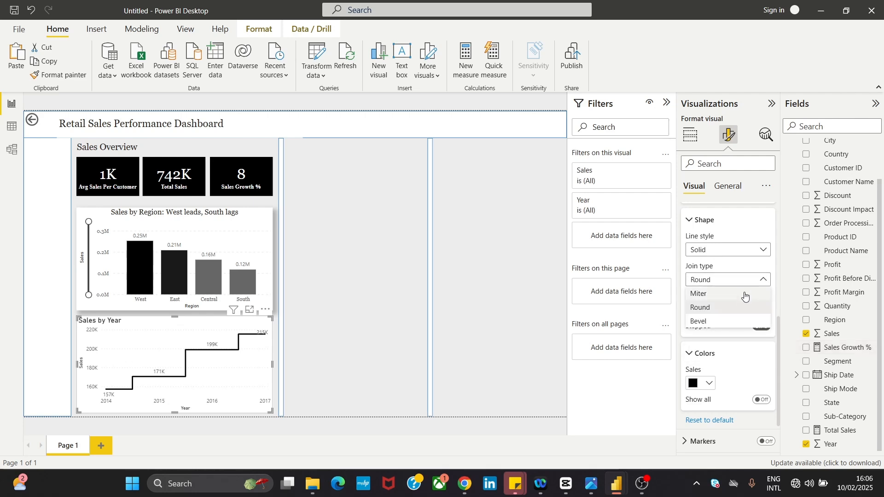
{"action": "left_click", "coordinate": [743, 296]}
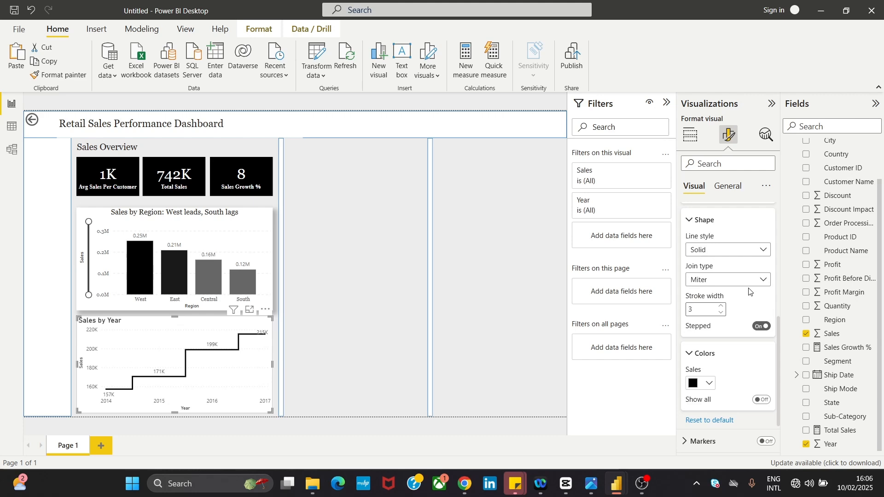
{"action": "left_click", "coordinate": [740, 280]}
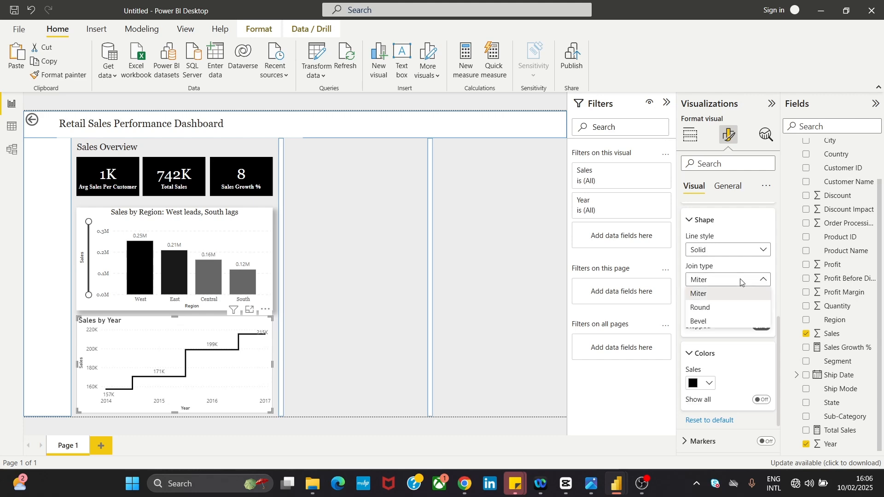
{"action": "left_click", "coordinate": [737, 308]}
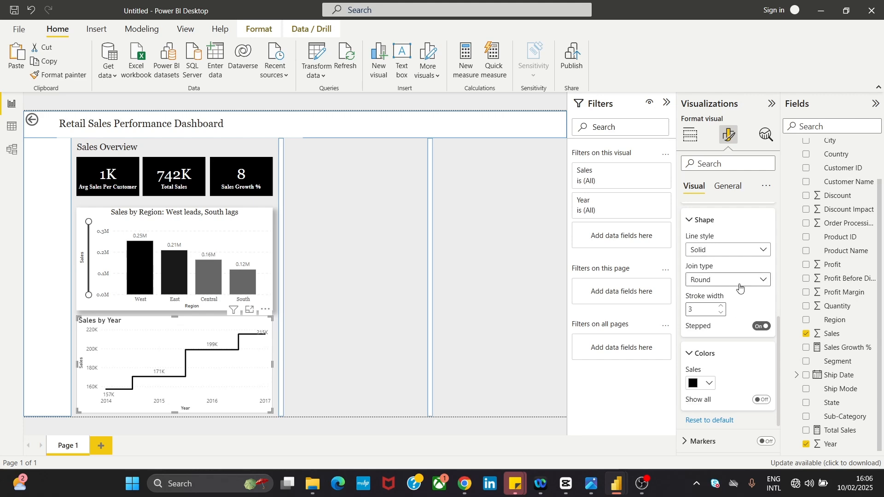
{"action": "left_click", "coordinate": [737, 280]}
{"action": "left_click", "coordinate": [737, 325]}
{"action": "left_click", "coordinate": [739, 282]}
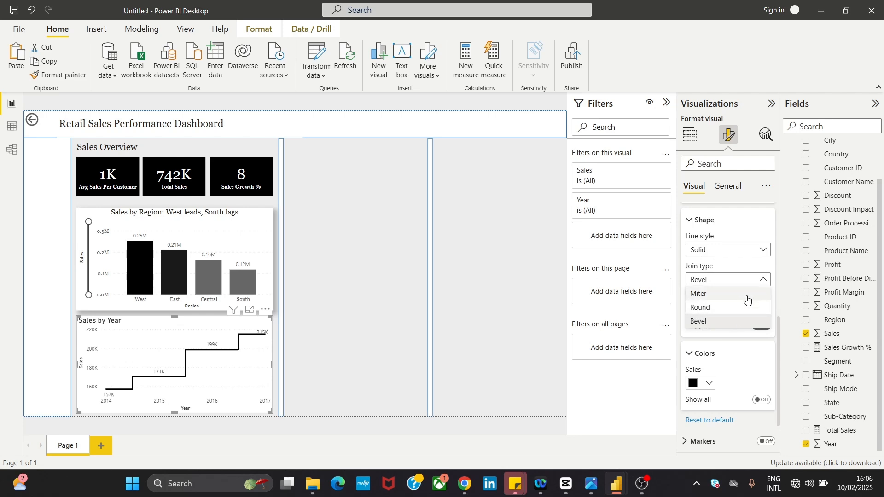
{"action": "left_click", "coordinate": [745, 294]}
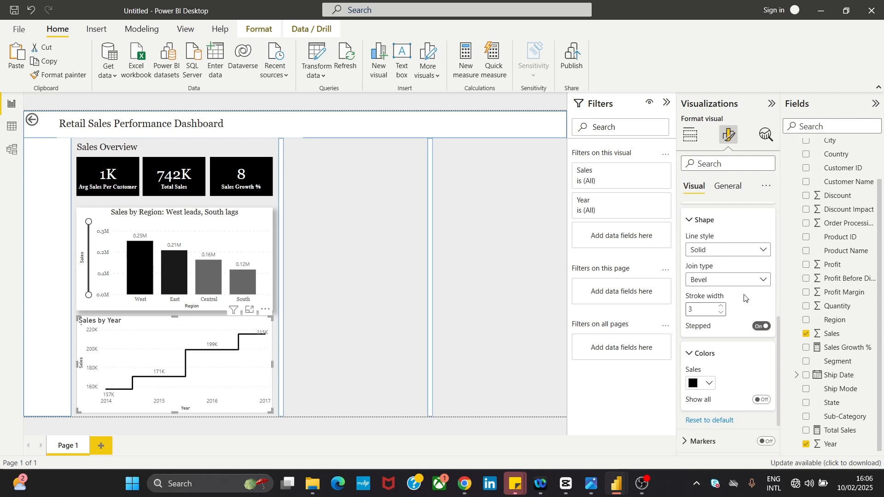
- Set the Sales by Year line's stroke width to 2 and its style to Dotted, after trying Dashed
{"action": "left_click", "coordinate": [724, 317]}
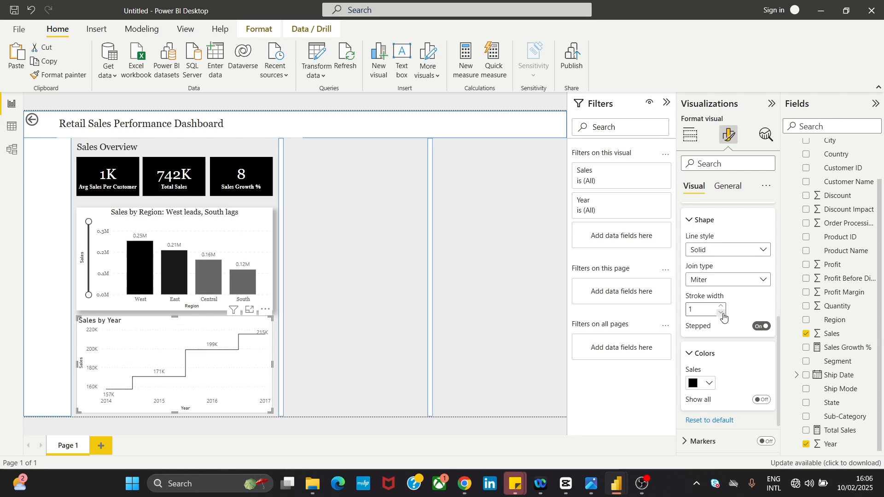
{"action": "left_click", "coordinate": [724, 317]}
{"action": "left_click", "coordinate": [724, 311]}
{"action": "left_click", "coordinate": [767, 256]}
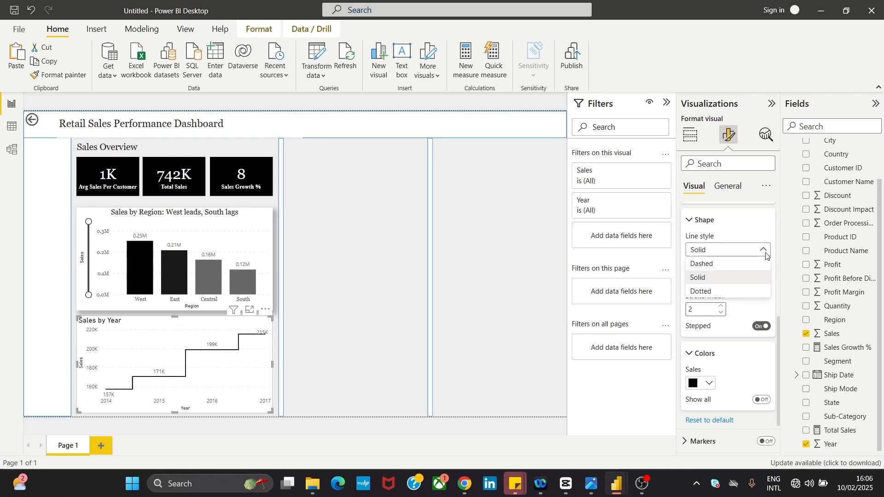
{"action": "left_click", "coordinate": [743, 265]}
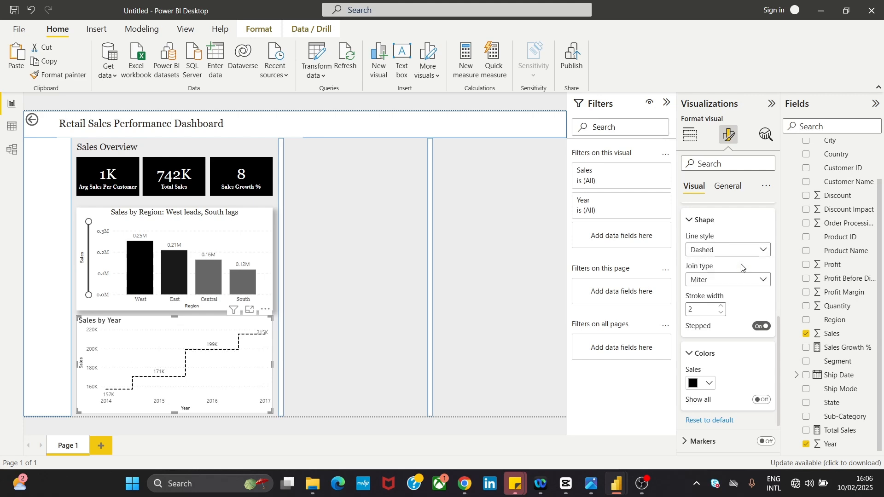
{"action": "left_click", "coordinate": [743, 251]}
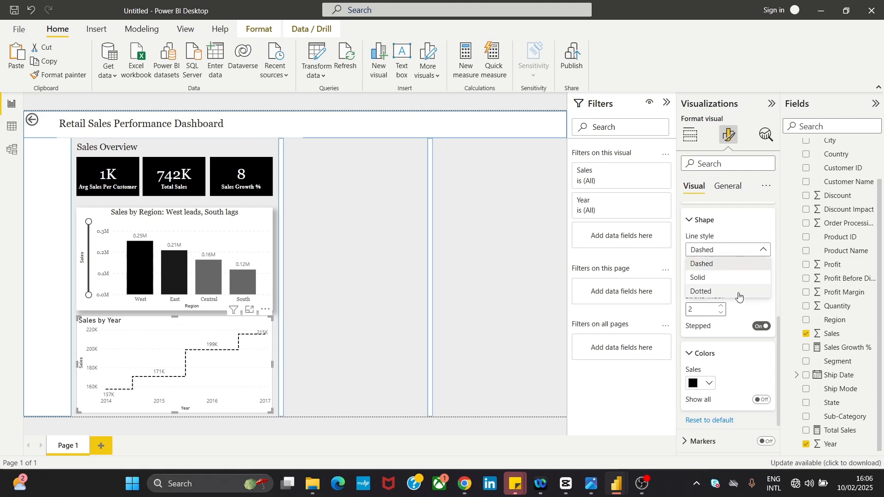
{"action": "left_click", "coordinate": [739, 292]}
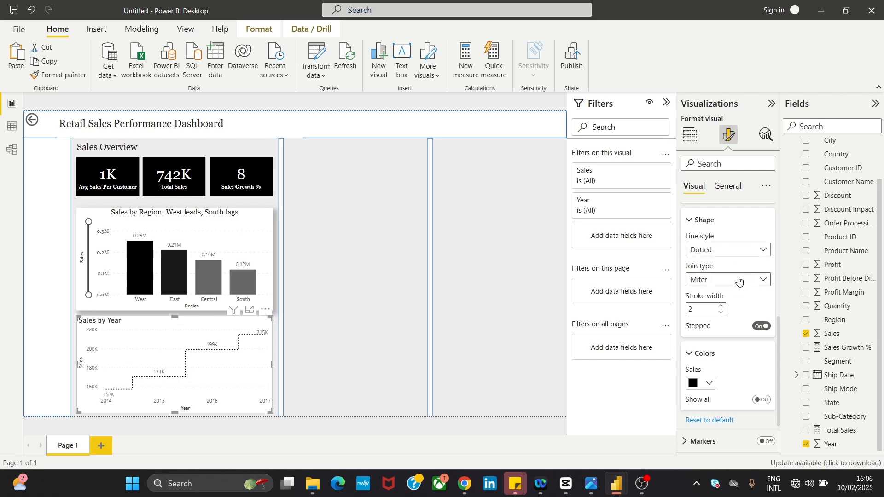
- Try the Round join type on the dotted Sales by Year line and return it to Miter
{"action": "left_click", "coordinate": [756, 281]}
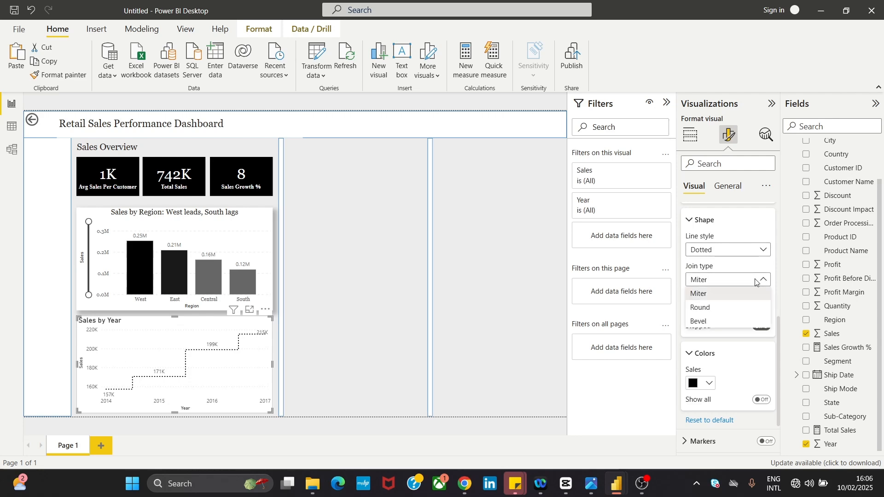
{"action": "left_click", "coordinate": [746, 308]}
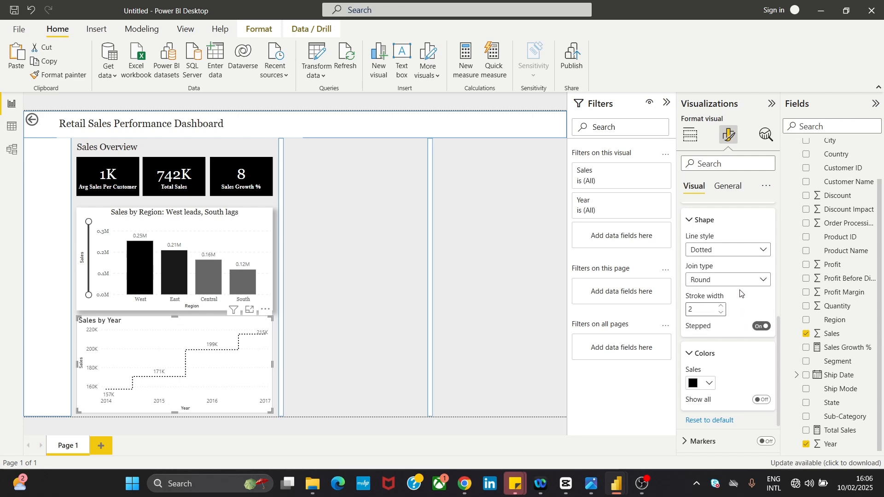
{"action": "left_click", "coordinate": [742, 281]}
{"action": "left_click", "coordinate": [737, 295]}
- Show separate colours for each year on the Sales by Year line and colour the 2014 point black
{"action": "left_click", "coordinate": [760, 401]}
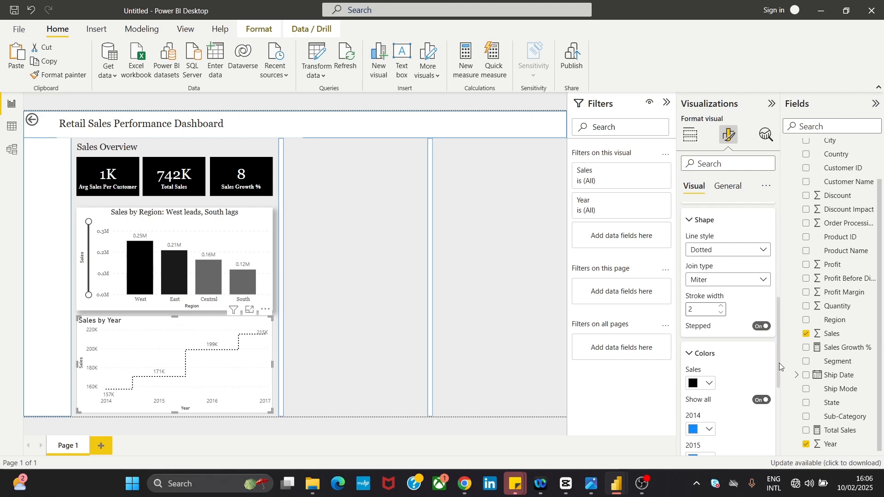
{"action": "left_click_drag", "start_coordinate": [779, 363], "coordinate": [782, 409]}
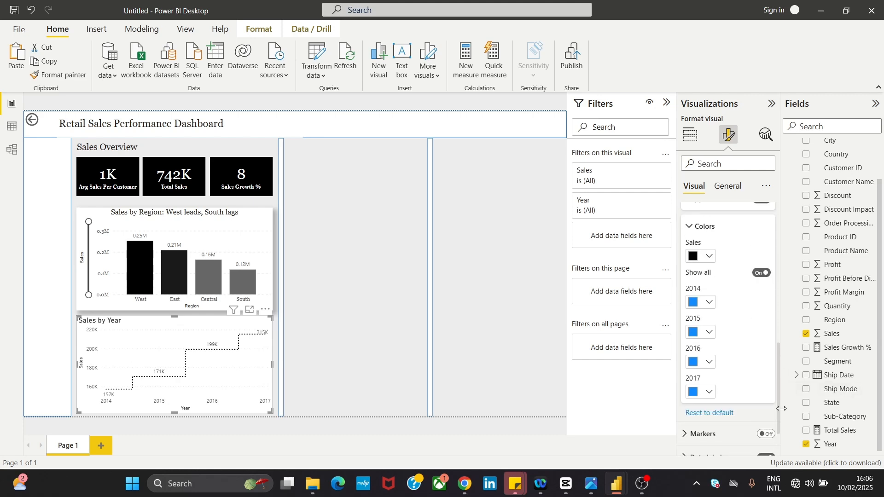
{"action": "scroll", "coordinate": [770, 394], "scroll_direction": "up", "scroll_amount": 2}
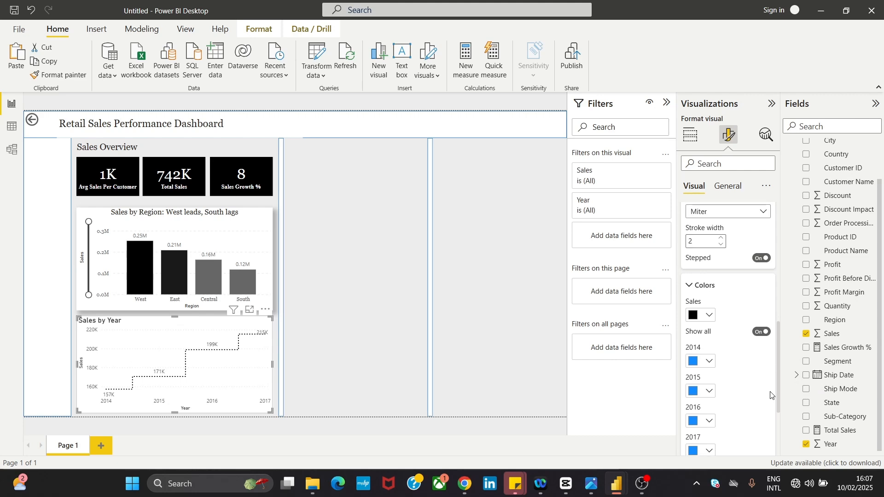
{"action": "scroll", "coordinate": [770, 394], "scroll_direction": "down", "scroll_amount": 1}
{"action": "left_click", "coordinate": [700, 311]}
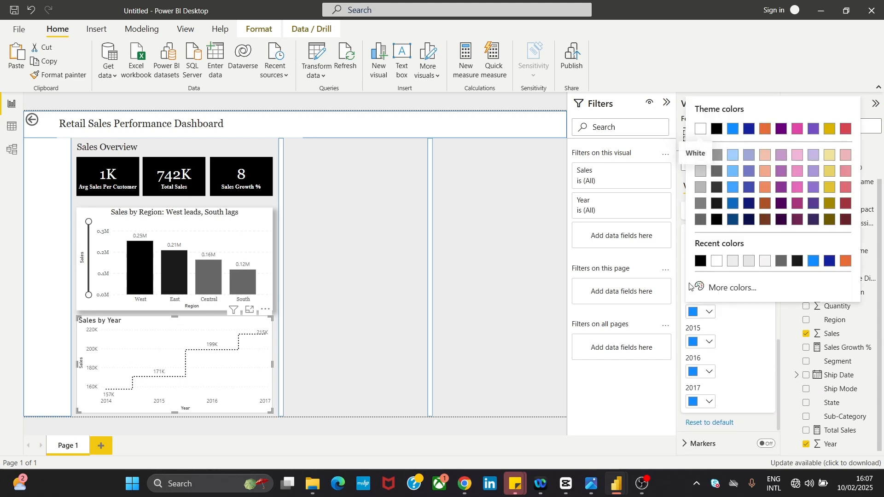
{"action": "left_click", "coordinate": [701, 261]}
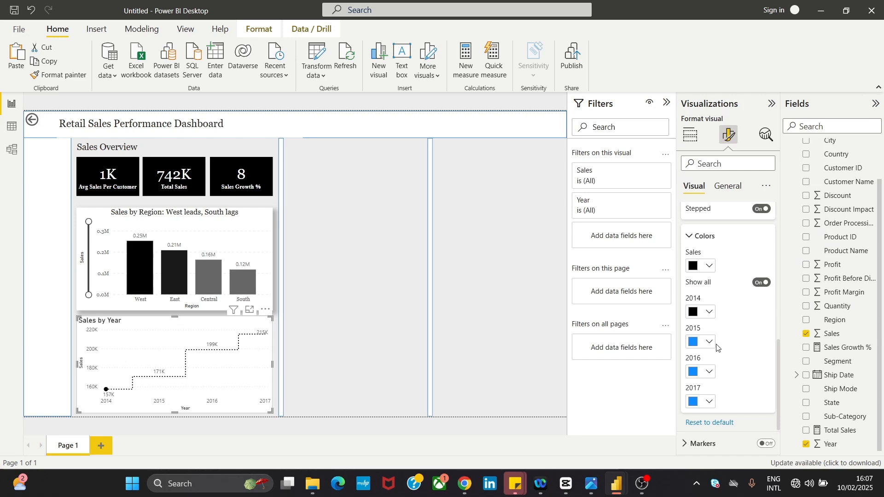
- Colour the 2015, 2016 and 2017 points of the Sales by Year line black
{"action": "left_click", "coordinate": [695, 347]}
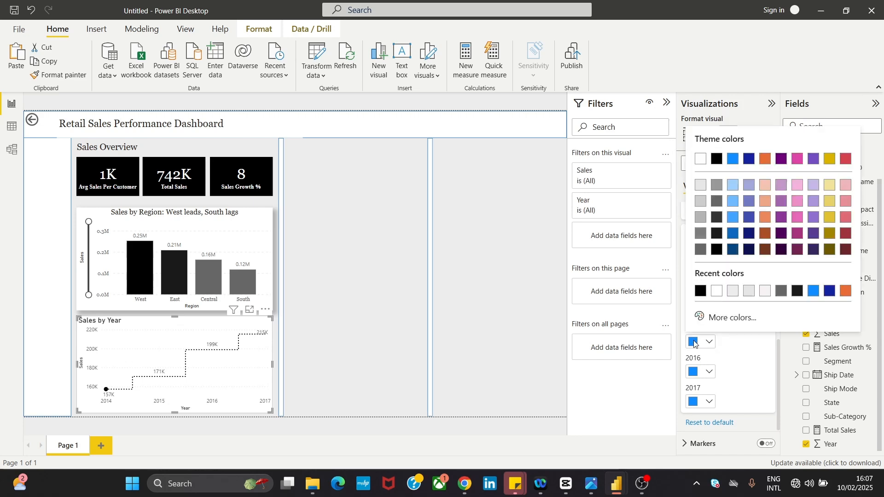
{"action": "left_click", "coordinate": [703, 298]}
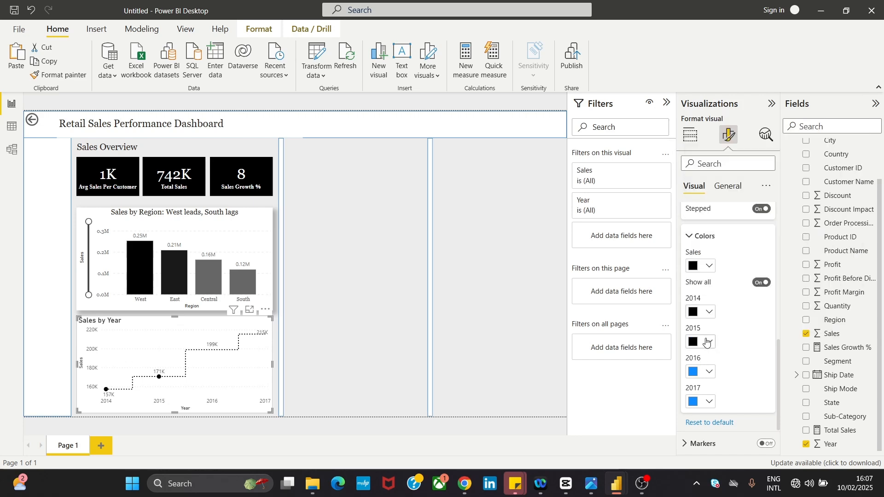
{"action": "left_click", "coordinate": [694, 372]}
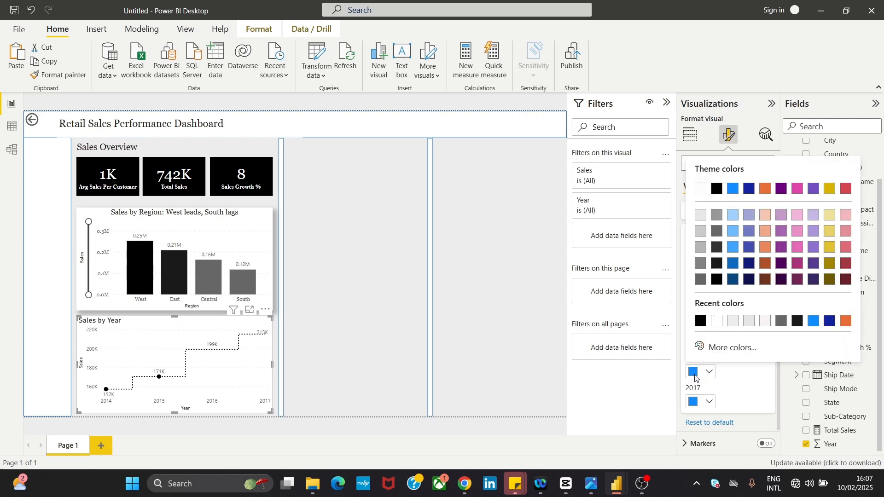
{"action": "left_click", "coordinate": [700, 321]}
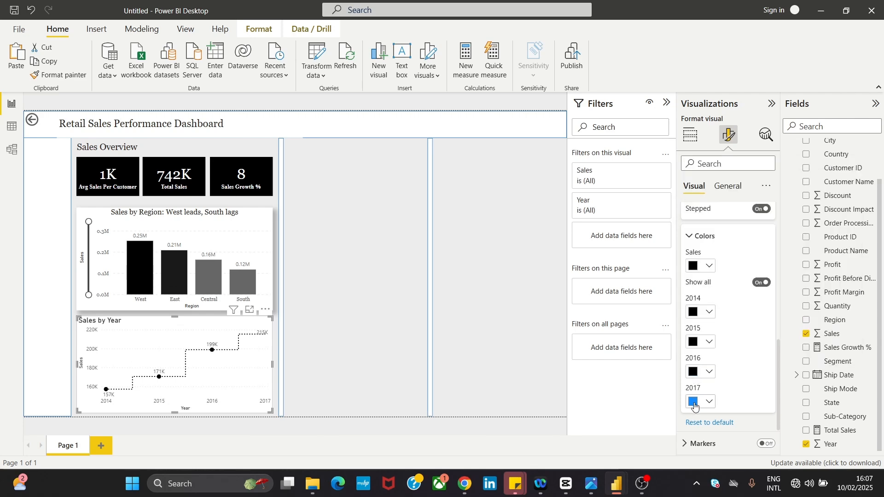
{"action": "left_click", "coordinate": [695, 403]}
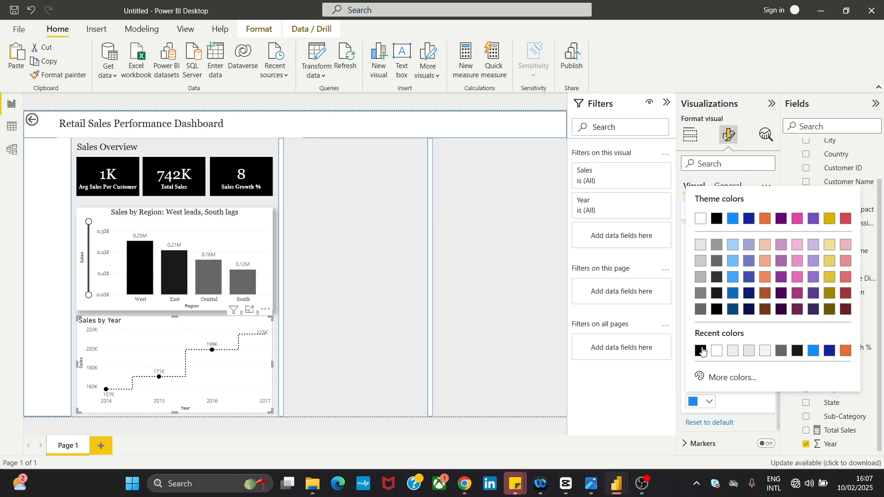
{"action": "left_click", "coordinate": [701, 350]}
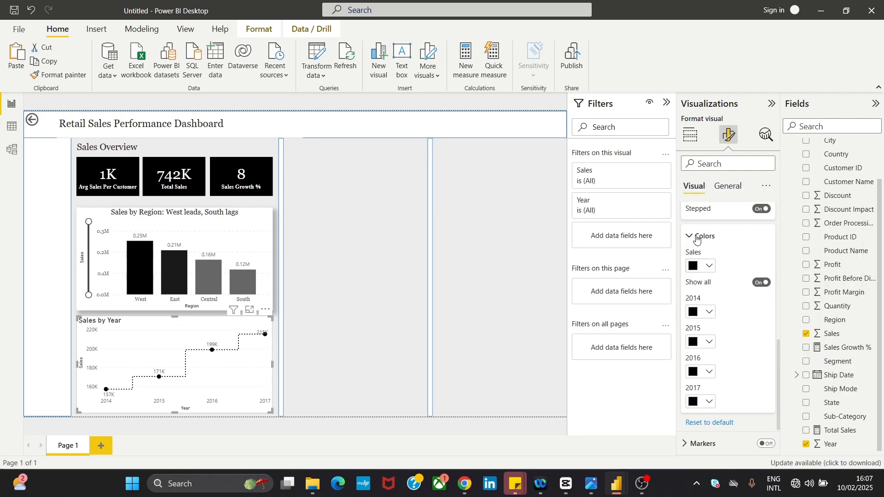
{"action": "left_click", "coordinate": [697, 239]}
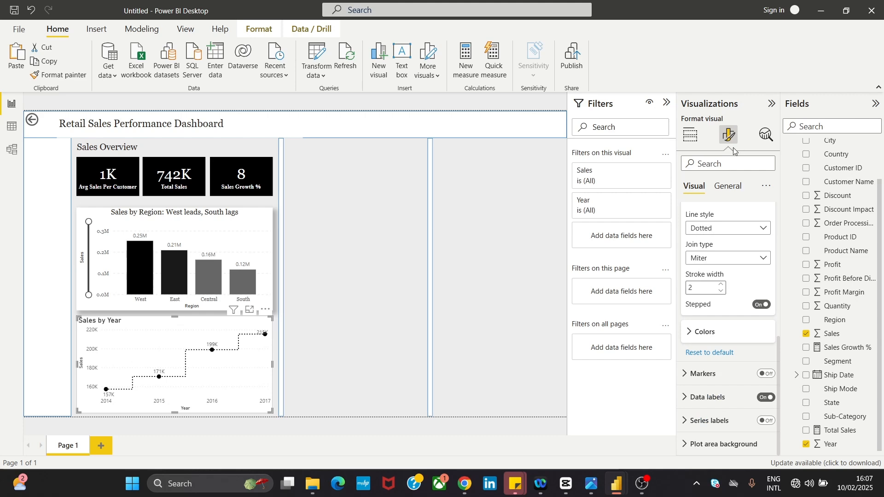
- Set the Sales by Year chart's title font to Georgia
{"action": "left_click", "coordinate": [727, 188]}
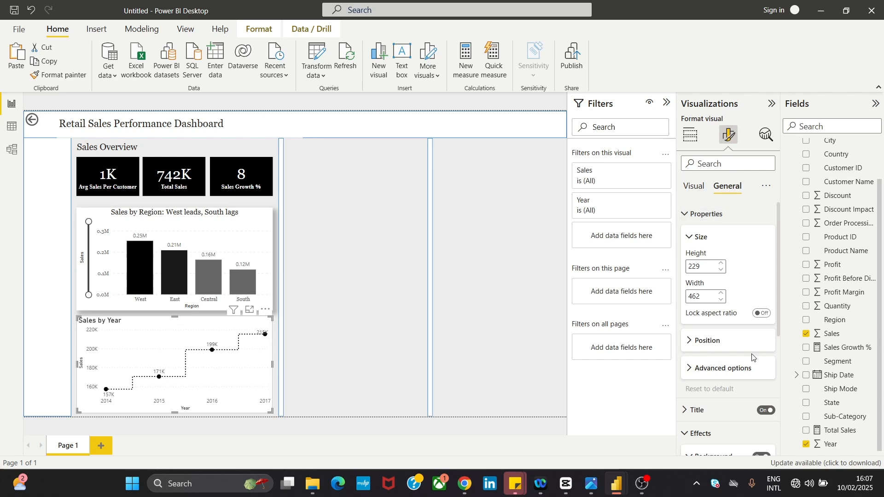
{"action": "left_click_drag", "start_coordinate": [780, 213], "coordinate": [793, 267]}
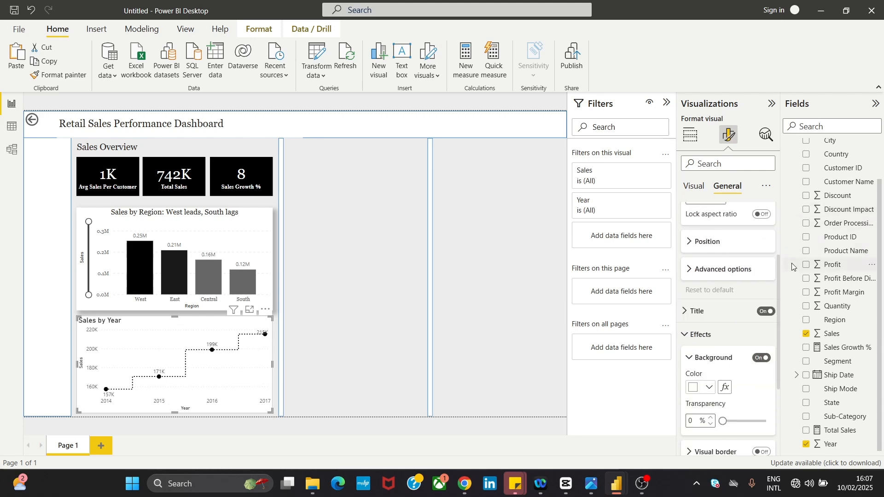
{"action": "left_click", "coordinate": [726, 311]}
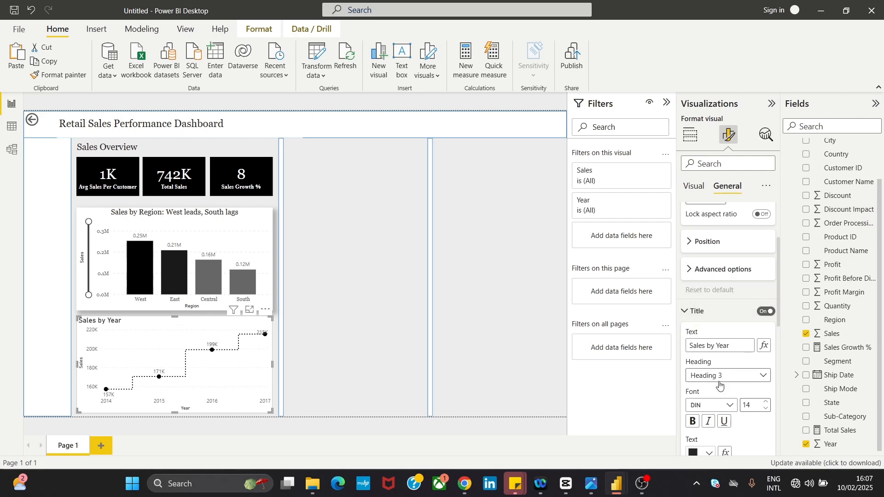
{"action": "left_click", "coordinate": [707, 407]}
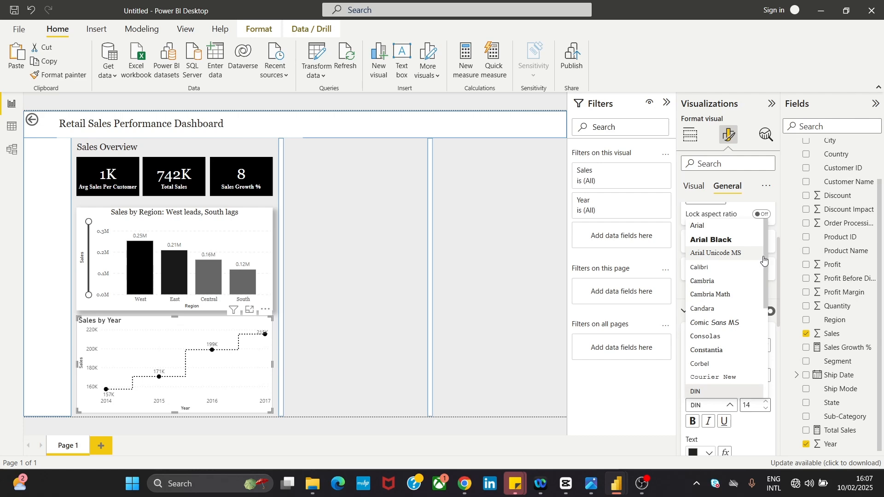
{"action": "scroll", "coordinate": [759, 272], "scroll_direction": "down", "scroll_amount": 2}
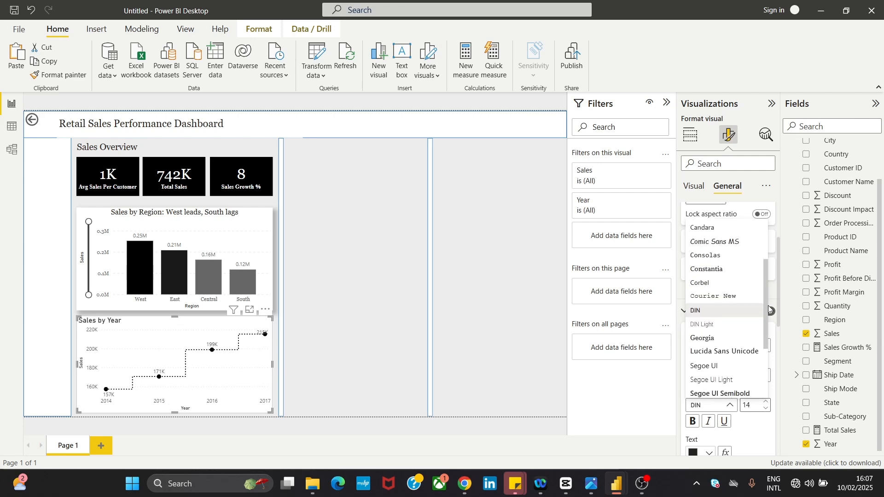
{"action": "left_click", "coordinate": [747, 340]}
{"action": "left_click_drag", "start_coordinate": [782, 288], "coordinate": [778, 335]}
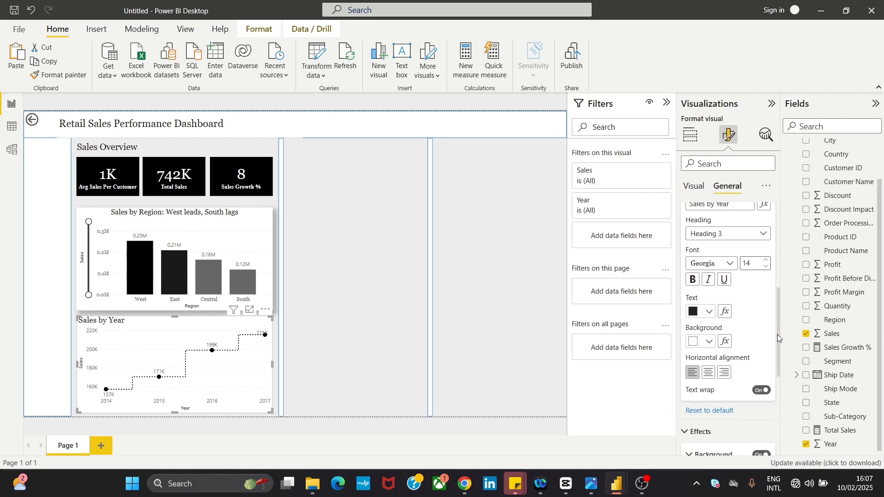
{"action": "left_click_drag", "start_coordinate": [777, 335], "coordinate": [785, 253]}
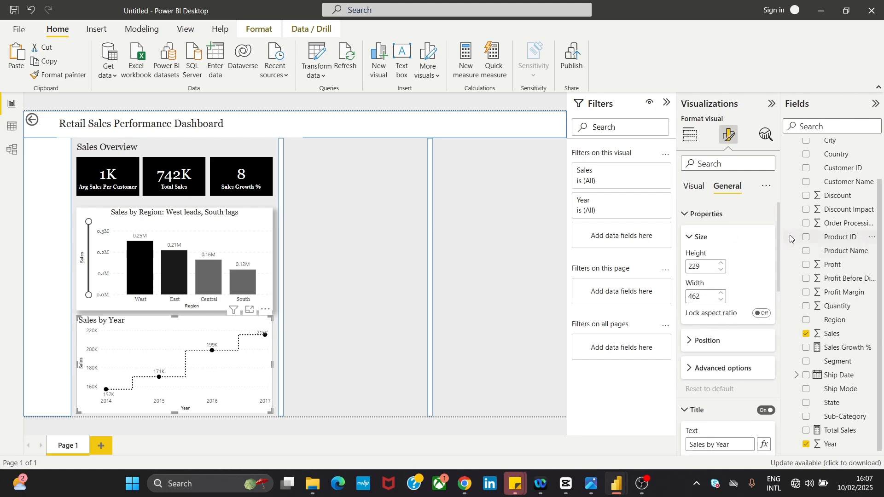
- Set the font of the Sales by Year chart's X-axis values to Georgia
{"action": "left_click", "coordinate": [690, 193]}
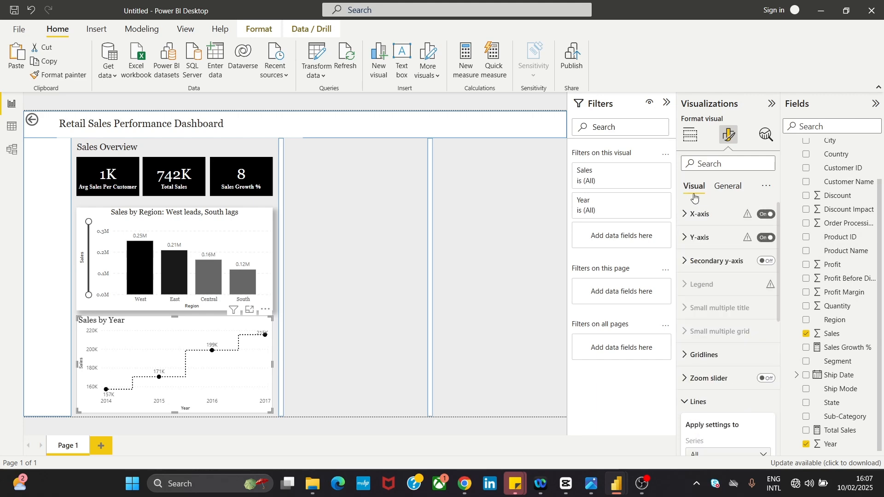
{"action": "left_click", "coordinate": [701, 214]}
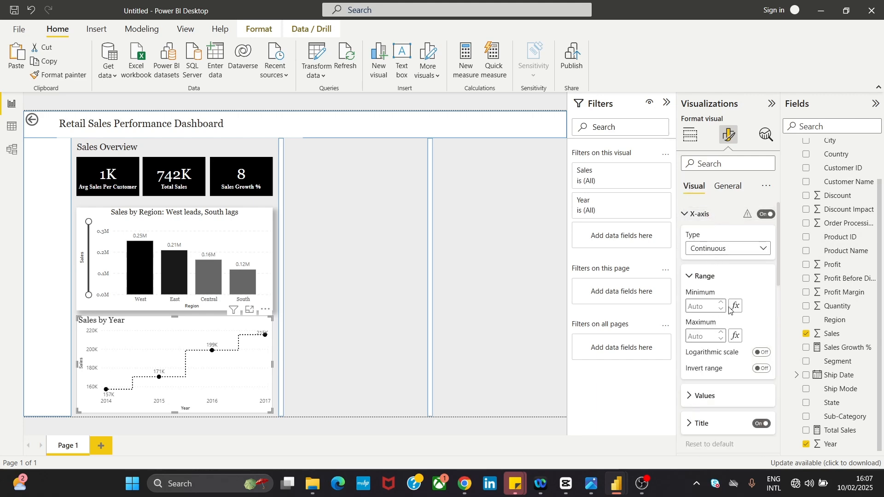
{"action": "left_click", "coordinate": [707, 400]}
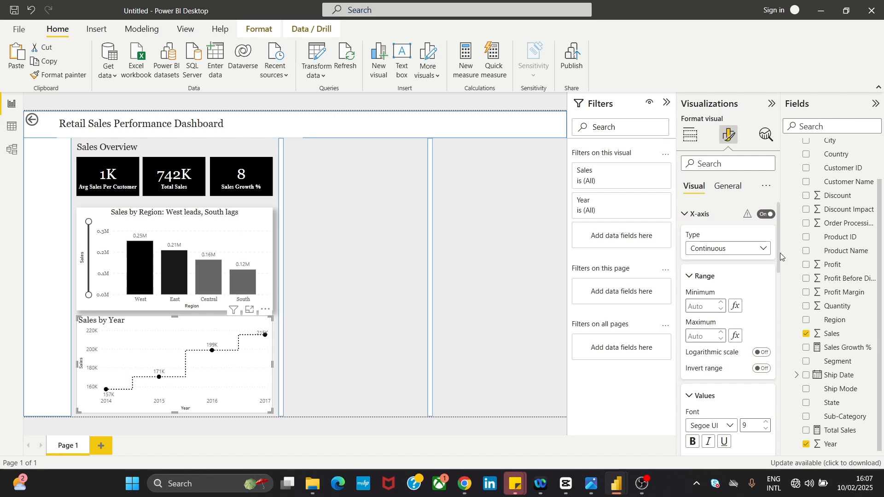
{"action": "left_click", "coordinate": [701, 425]}
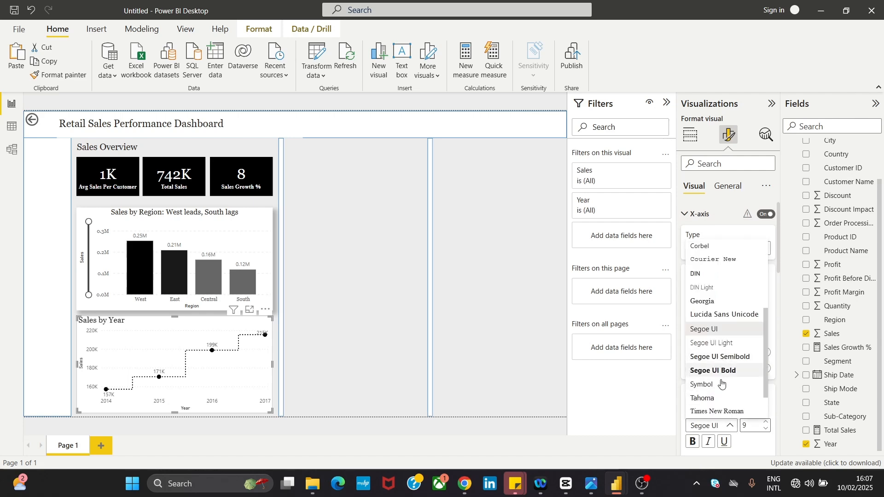
{"action": "left_click", "coordinate": [735, 301]}
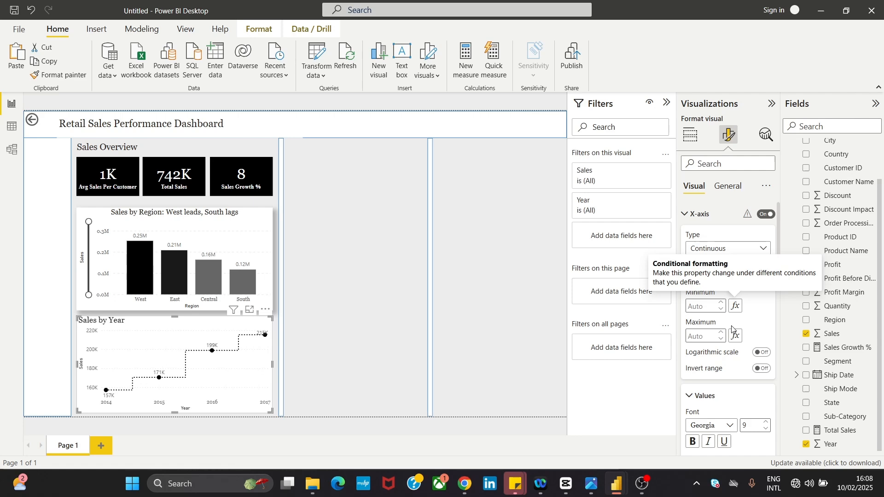
- Set the font of the Sales by Year chart's Y-axis values to Georgia and deselect the chart
{"action": "left_click", "coordinate": [686, 216]}
{"action": "left_click", "coordinate": [700, 236]}
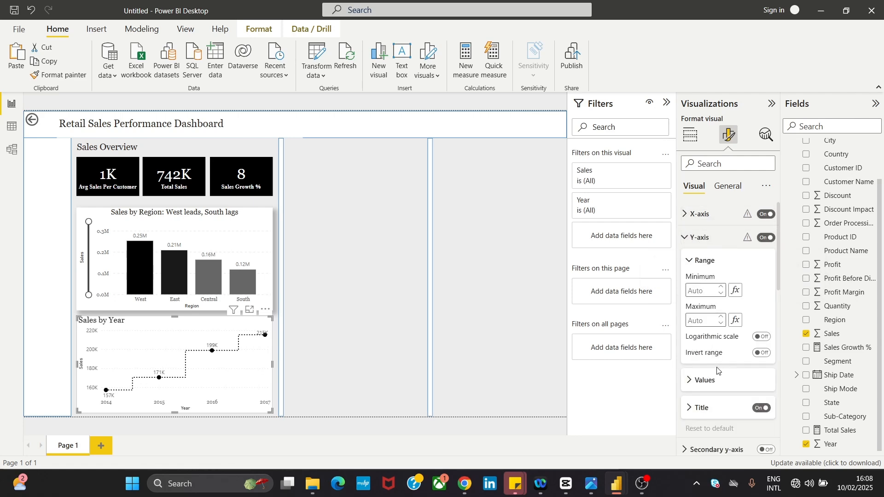
{"action": "left_click", "coordinate": [706, 381]}
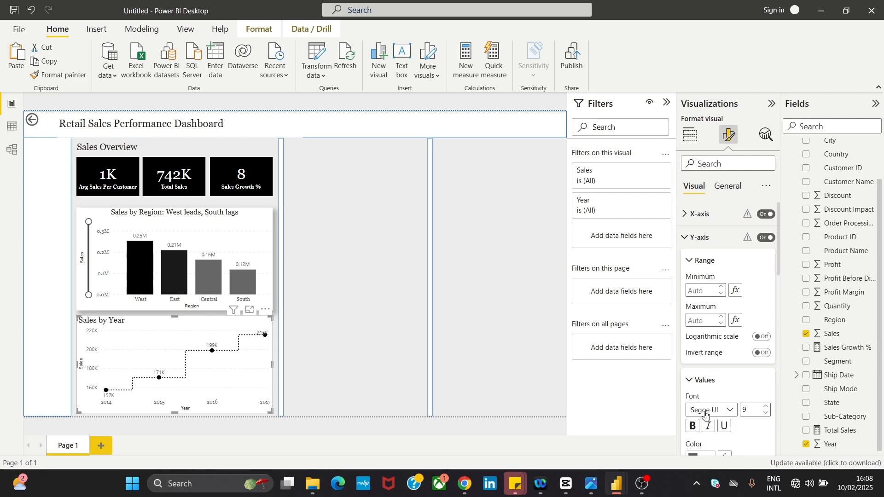
{"action": "left_click", "coordinate": [701, 411]}
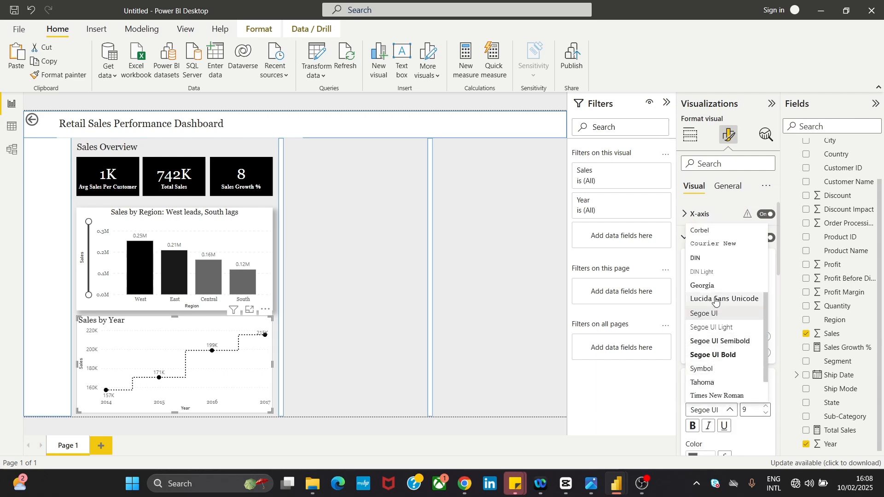
{"action": "left_click", "coordinate": [709, 285]}
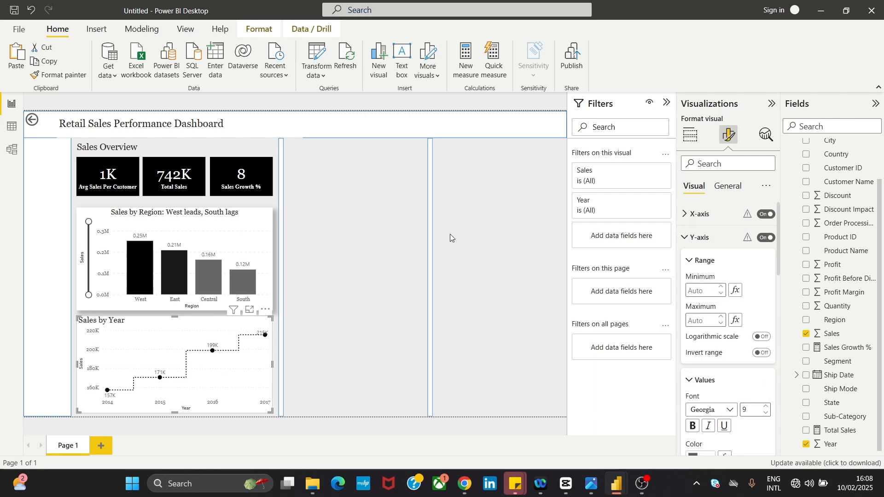
{"action": "left_click", "coordinate": [471, 215]}
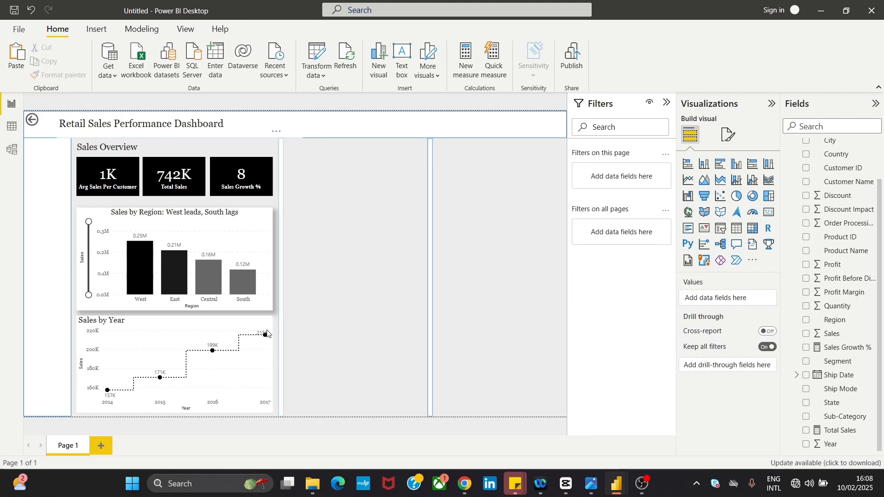
- Turn on the shadow effect for the Sales by Year chart
{"action": "left_click", "coordinate": [198, 325]}
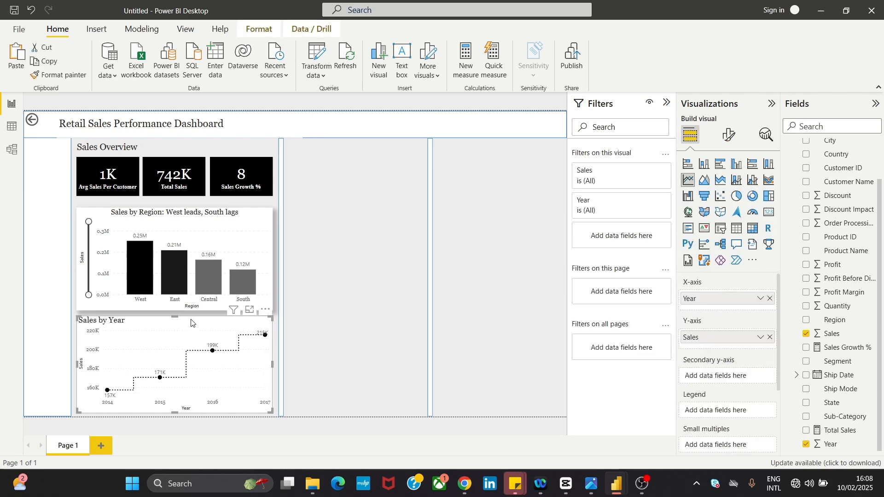
{"action": "left_click", "coordinate": [735, 139]}
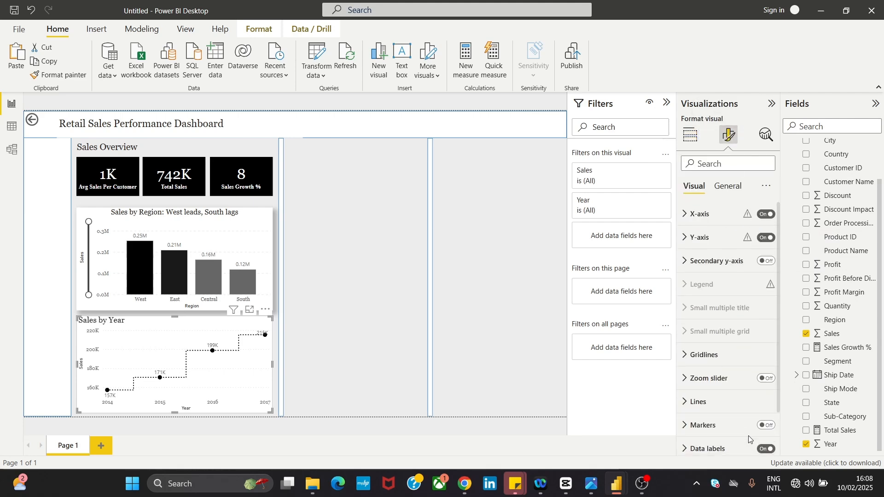
{"action": "left_click", "coordinate": [724, 186]}
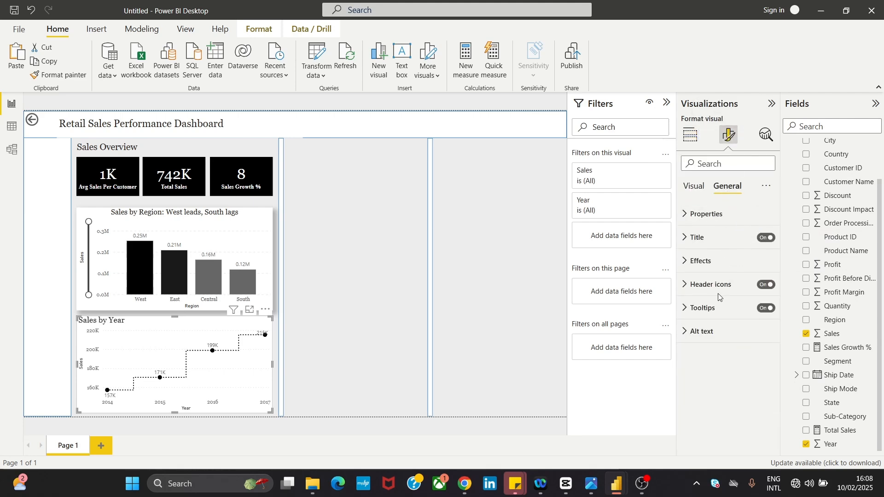
{"action": "left_click", "coordinate": [708, 270]}
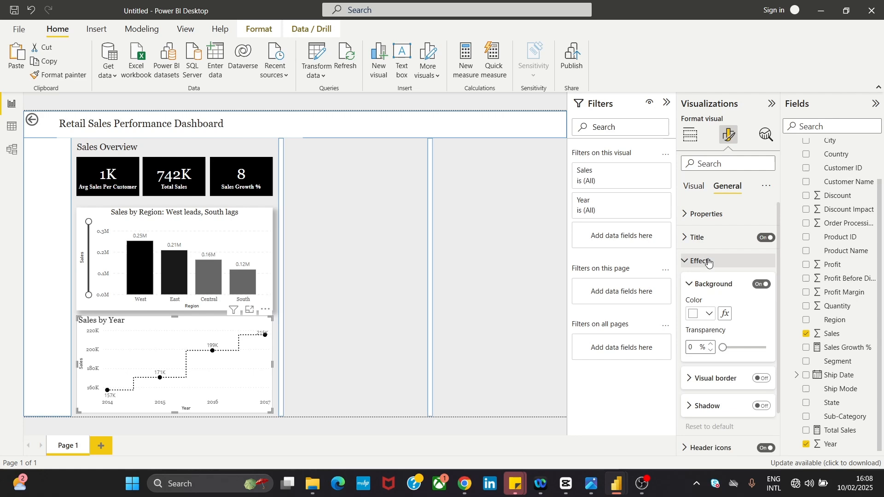
{"action": "left_click", "coordinate": [760, 407]}
- Try the visual border on the Sales by Year chart and switch it back off
{"action": "left_click", "coordinate": [759, 381]}
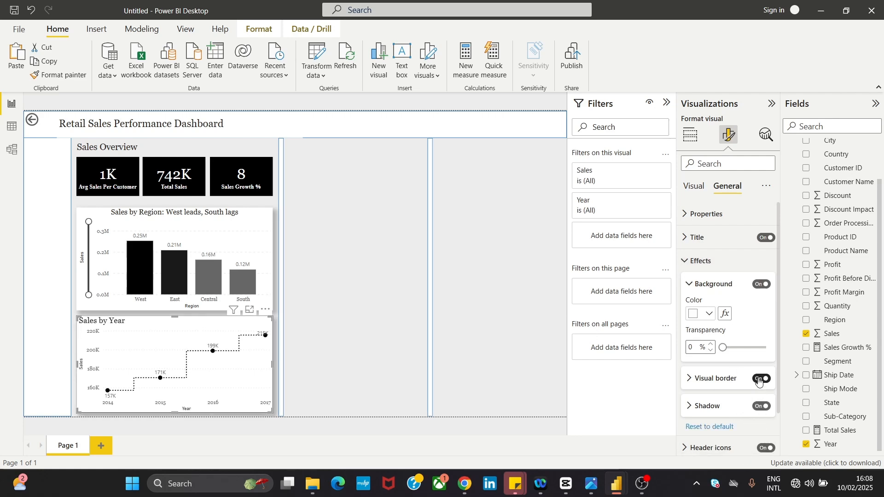
{"action": "left_click", "coordinate": [760, 381]}
{"action": "left_click", "coordinate": [759, 381]}
{"action": "left_click", "coordinate": [759, 380]}
{"action": "left_click", "coordinate": [760, 380]}
{"action": "left_click", "coordinate": [762, 379]}
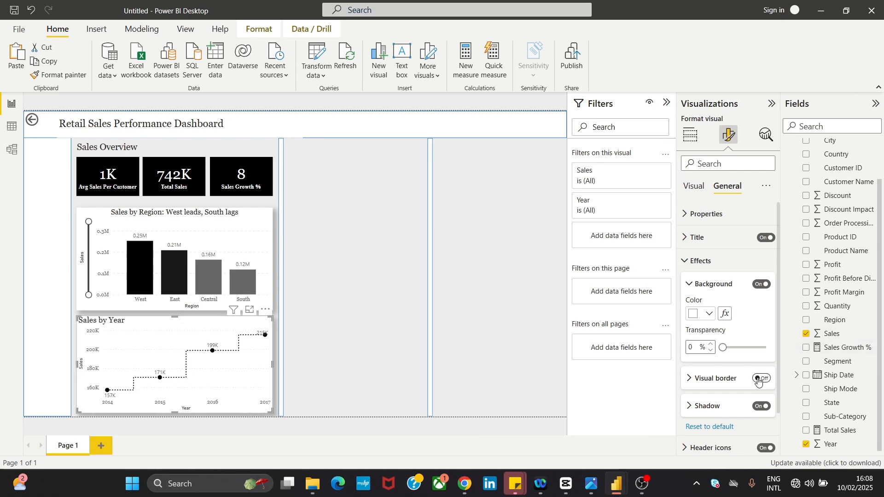
- Turn on the zoom slider for the Sales by Year chart and open its options
{"action": "left_click", "coordinate": [694, 187]}
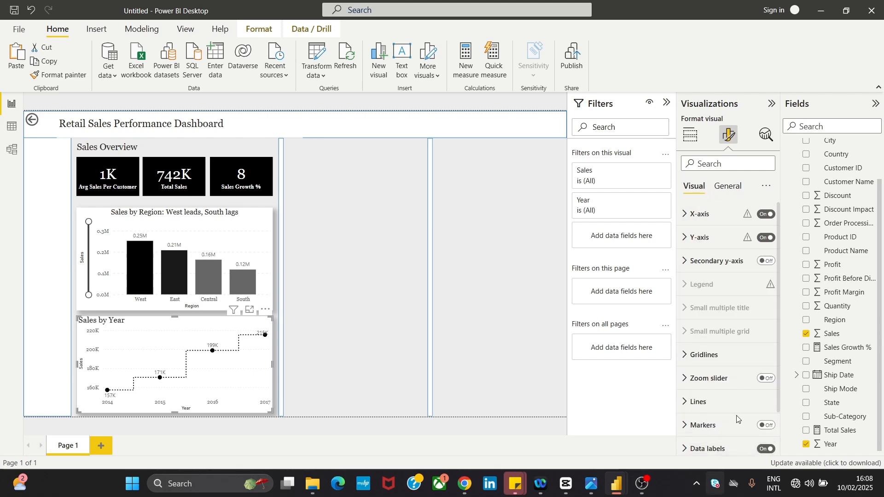
{"action": "left_click", "coordinate": [762, 381]}
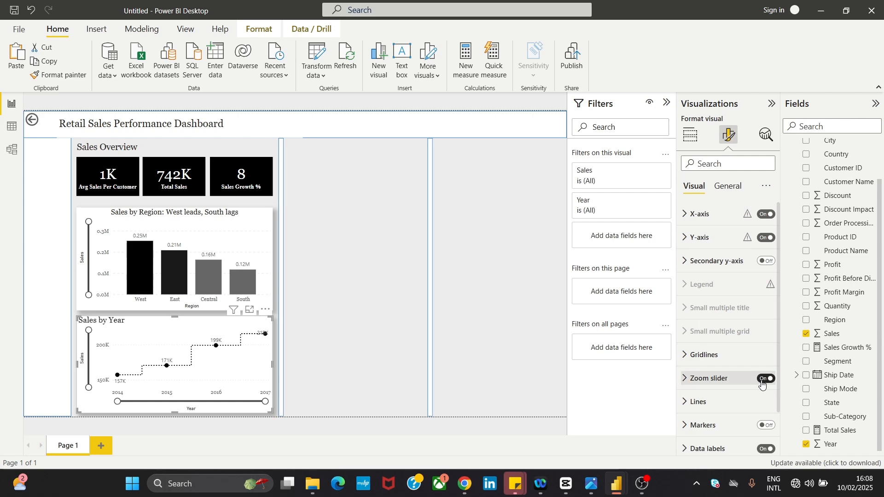
{"action": "left_click", "coordinate": [709, 382]}
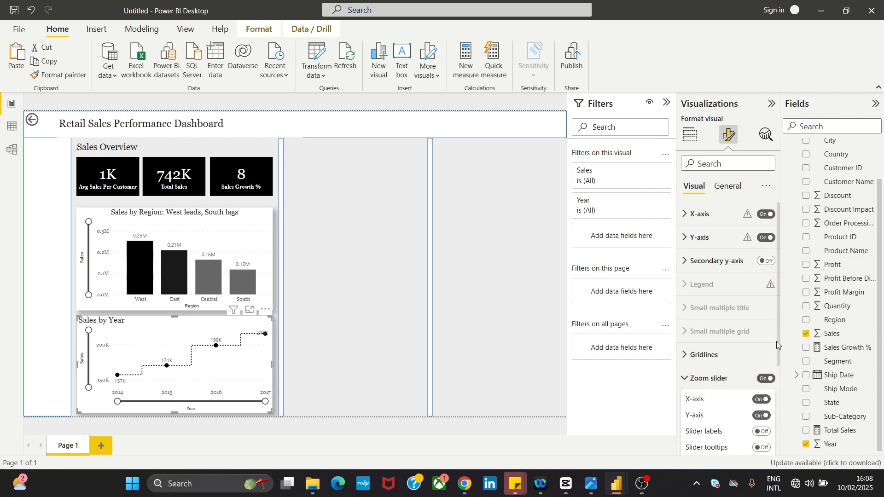
- Try the slider labels on and the X-axis zoom slider off for the Sales by Year chart, restoring both
{"action": "scroll", "coordinate": [773, 359], "scroll_direction": "down", "scroll_amount": 1}
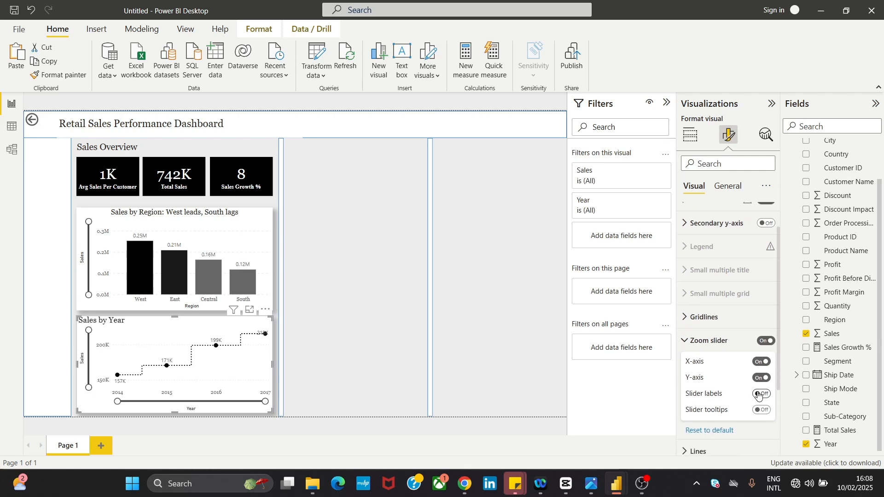
{"action": "left_click", "coordinate": [760, 396]}
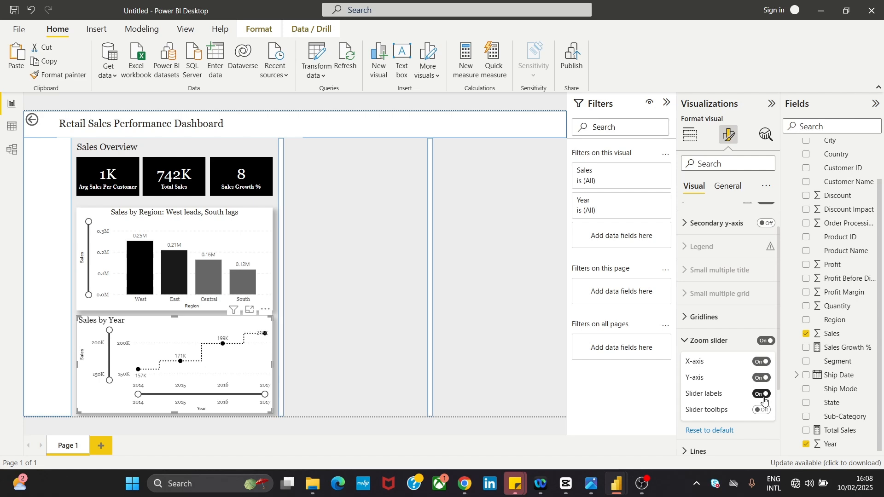
{"action": "left_click", "coordinate": [763, 395]}
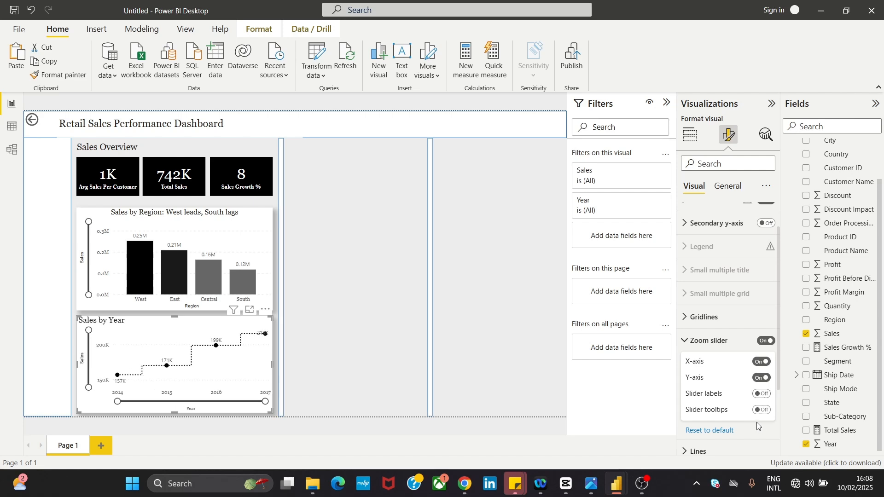
{"action": "left_click", "coordinate": [764, 362]}
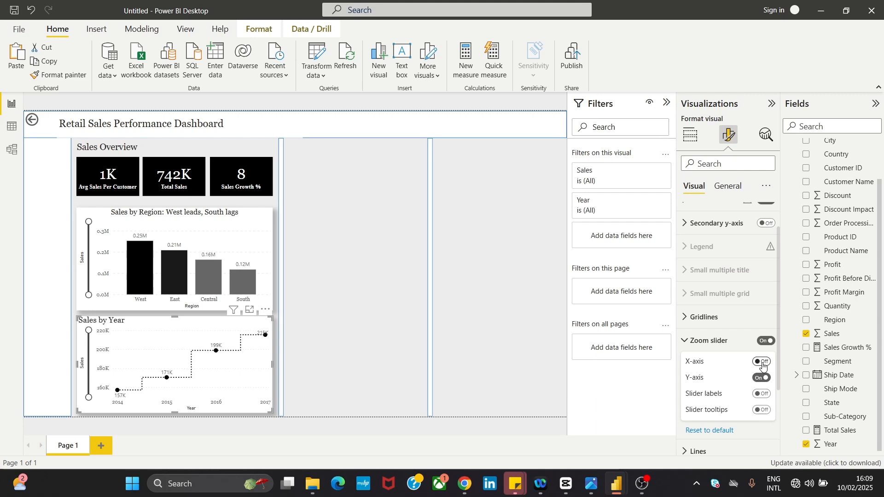
{"action": "left_click", "coordinate": [763, 363]}
{"action": "left_click", "coordinate": [763, 362]}
{"action": "left_click", "coordinate": [763, 362]}
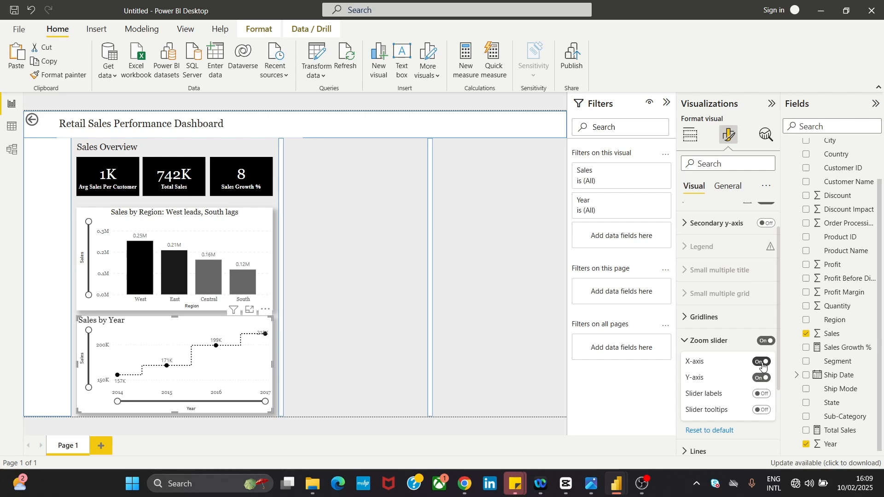
{"action": "double_click", "coordinate": [491, 274]}
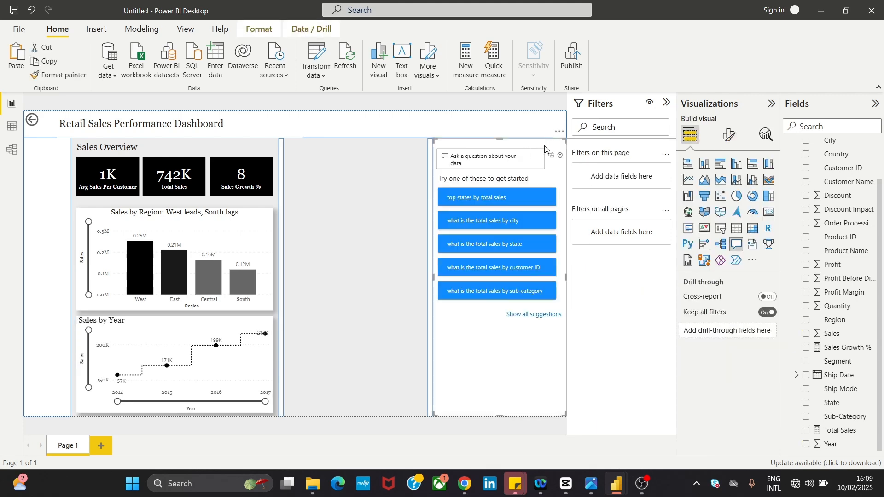
{"action": "left_click", "coordinate": [559, 132]}
{"action": "left_click", "coordinate": [573, 144]}
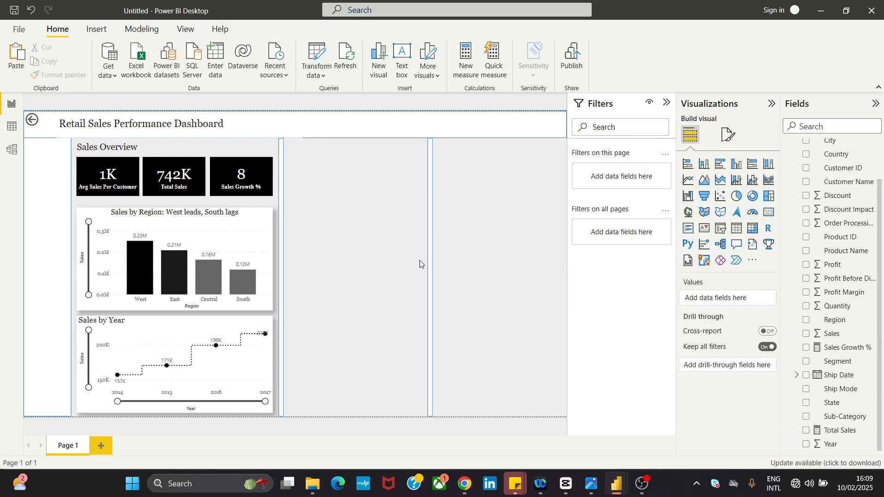
- Examine the Retail Store Sales Dashboard reference image in the photo viewer, then the Sales Overview heading's text formatting in Power BI
{"action": "mouse_move", "coordinate": [312, 483]}
{"action": "left_click", "coordinate": [591, 483]}
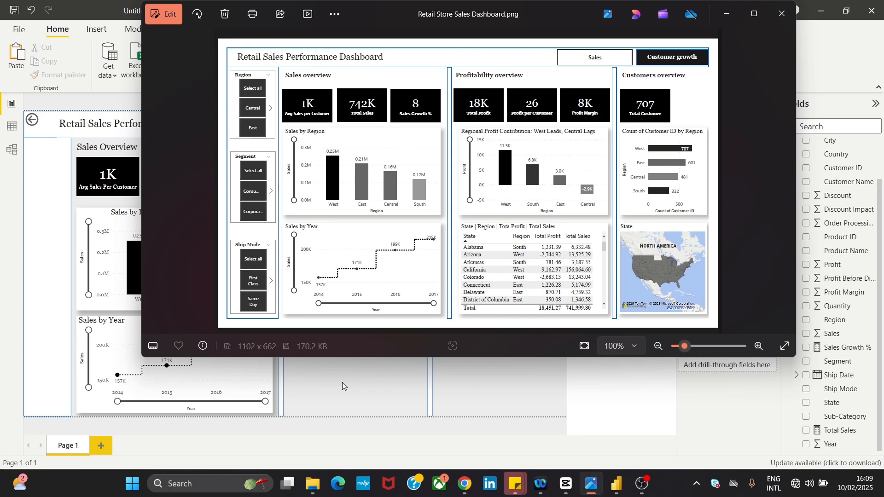
{"action": "left_click", "coordinate": [398, 390]}
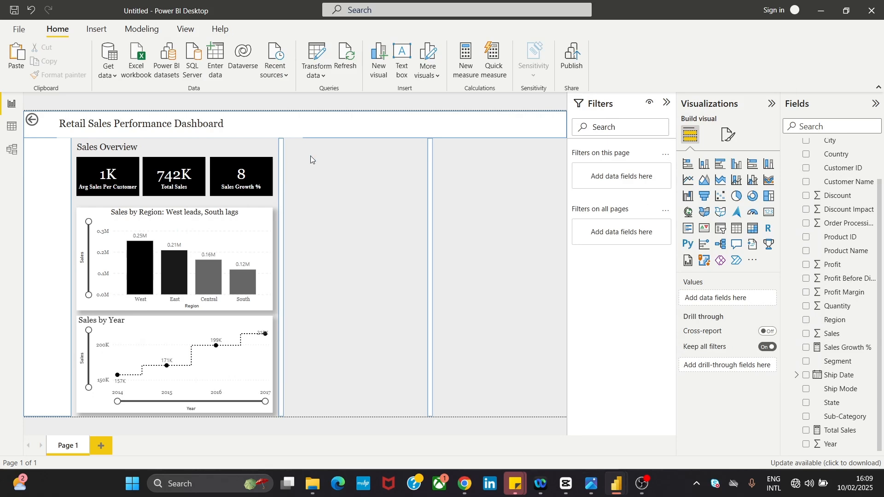
{"action": "left_click", "coordinate": [115, 146]}
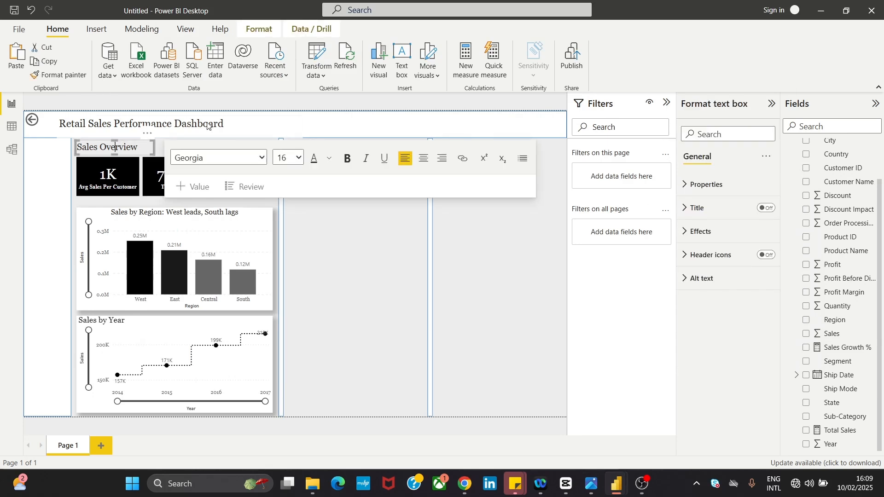
- Insert a text box about 262 wide and 43 high beside the Sales by Year chart, containing "Profit Overview"
{"action": "left_click", "coordinate": [306, 252]}
{"action": "left_click", "coordinate": [402, 60]}
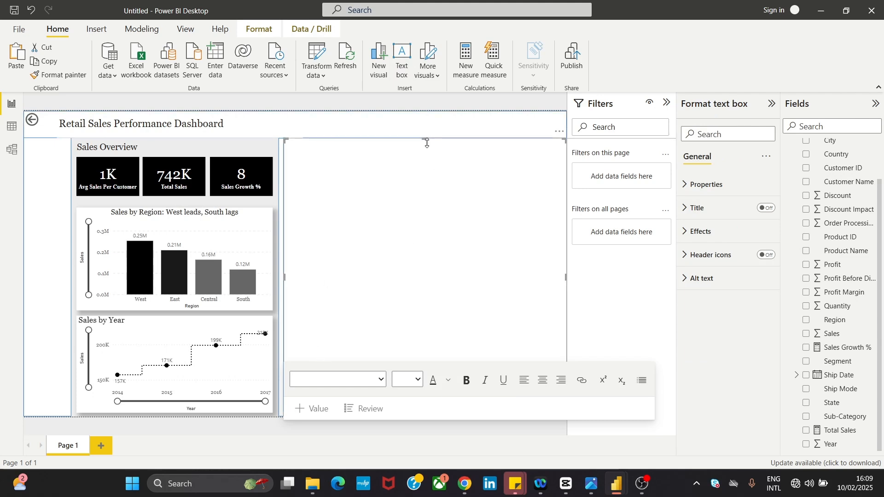
{"action": "left_click_drag", "start_coordinate": [424, 141], "coordinate": [440, 327]}
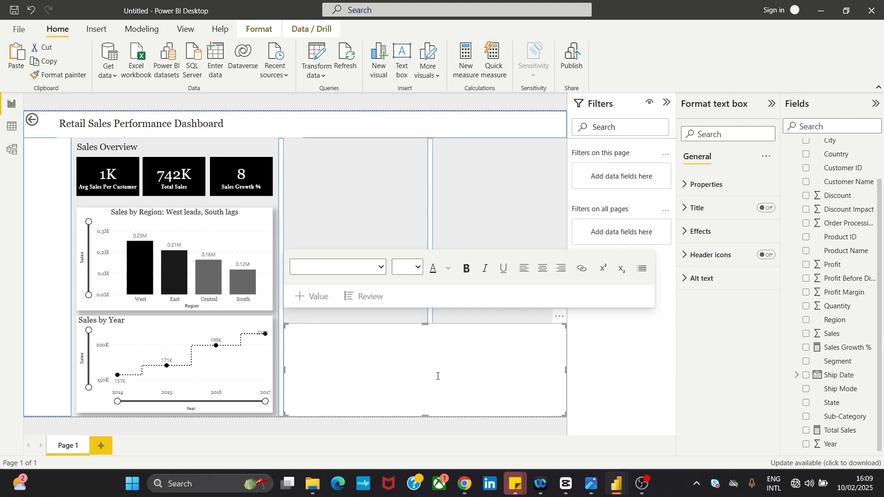
{"action": "left_click_drag", "start_coordinate": [430, 417], "coordinate": [421, 342]}
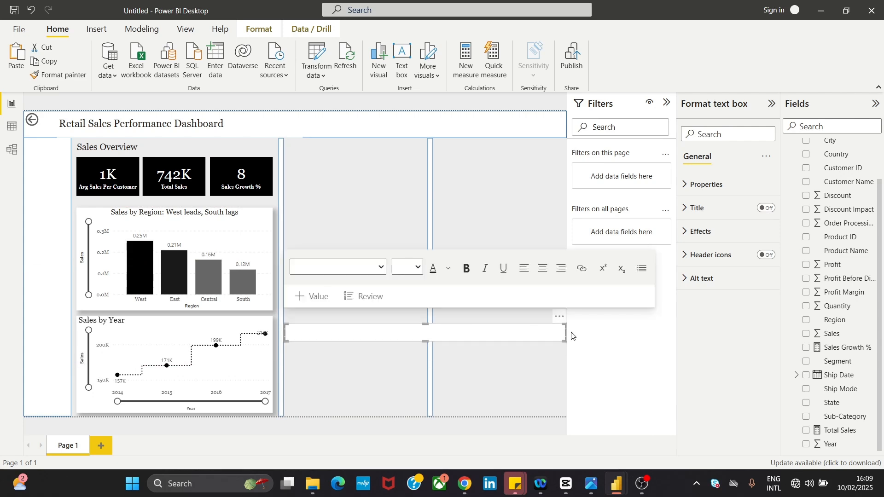
{"action": "left_click_drag", "start_coordinate": [566, 335], "coordinate": [592, 345]}
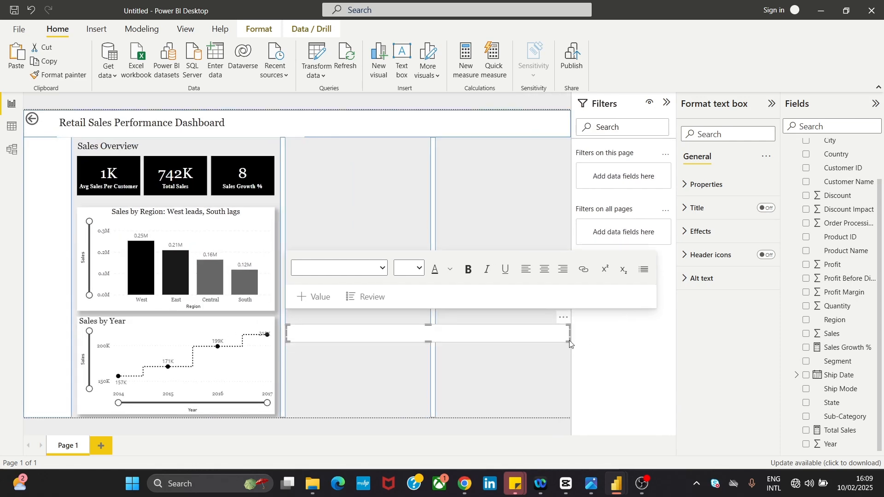
{"action": "left_click_drag", "start_coordinate": [486, 341], "coordinate": [474, 340]}
{"action": "left_click_drag", "start_coordinate": [559, 331], "coordinate": [387, 315]}
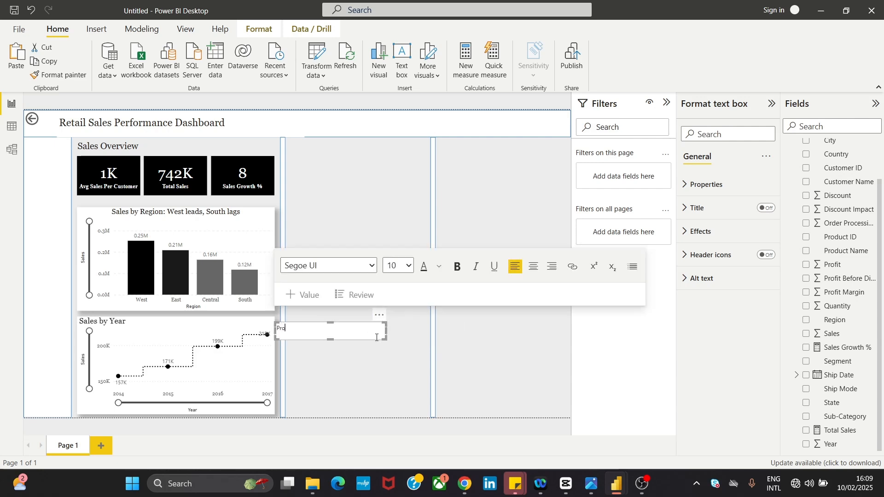
{"action": "type", "text": "Profiyt Overview"}
- Try to set the Profit Overview text to Georgia, size 16, without selecting the text
{"action": "left_click", "coordinate": [357, 265]}
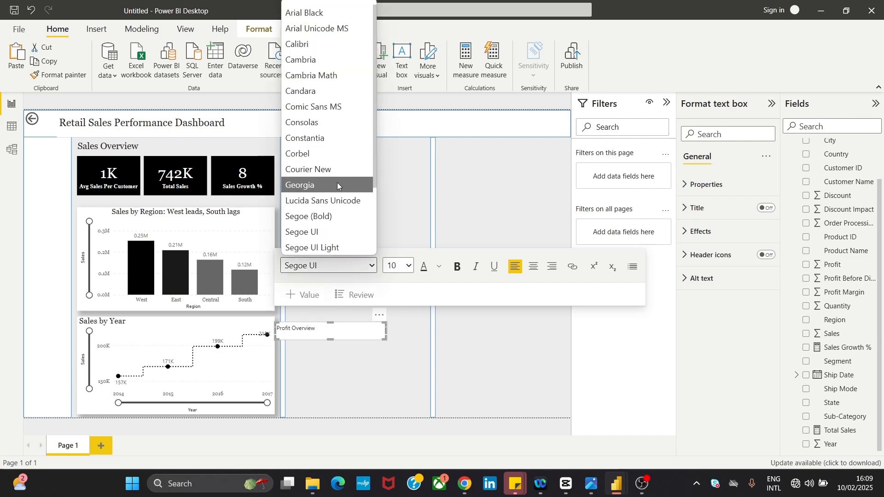
{"action": "left_click", "coordinate": [337, 182]}
{"action": "left_click", "coordinate": [412, 272]}
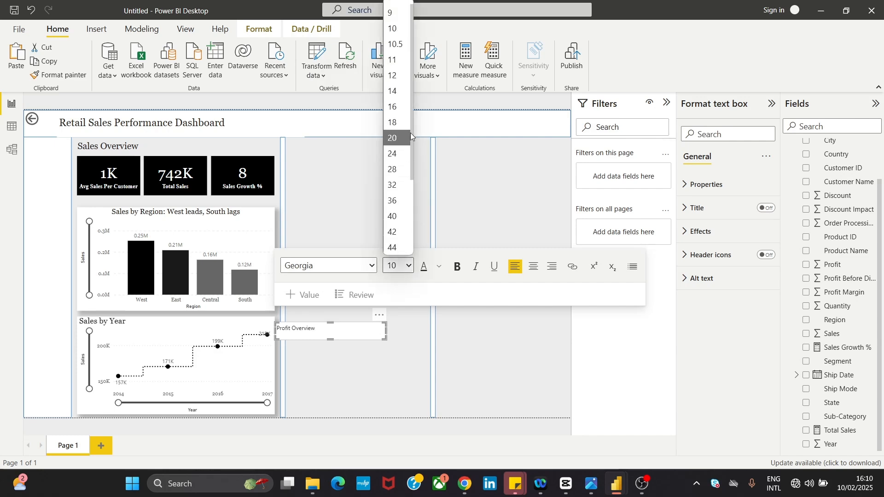
{"action": "left_click", "coordinate": [404, 109]}
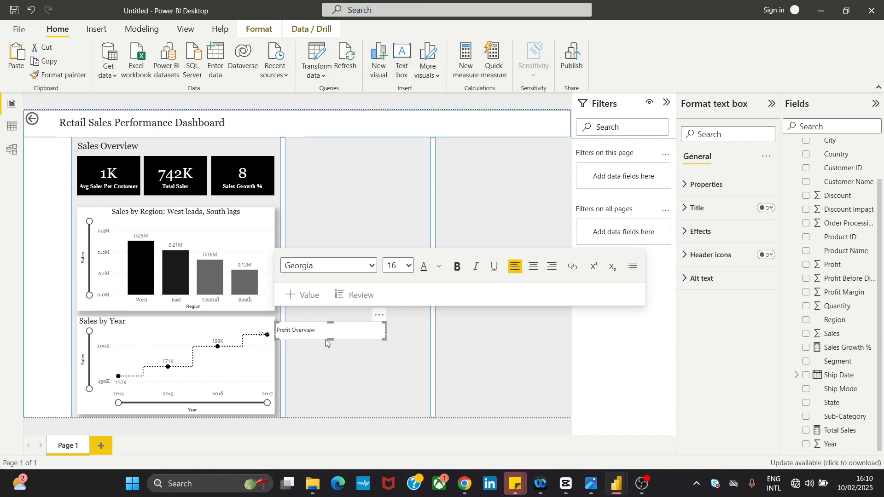
- Format the whole Profit Overview text as Georgia, size 14, and deselect the text box
{"action": "key", "text": "ctrl+a"}
{"action": "left_click", "coordinate": [328, 266]}
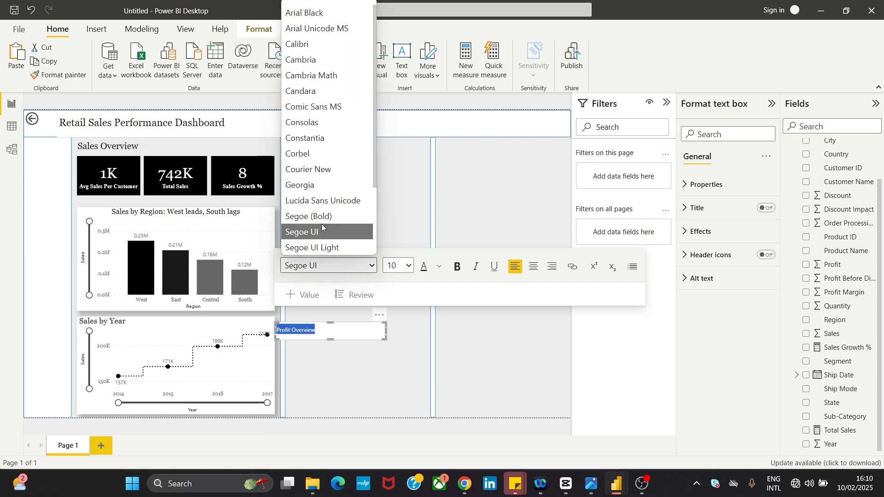
{"action": "left_click", "coordinate": [344, 185]}
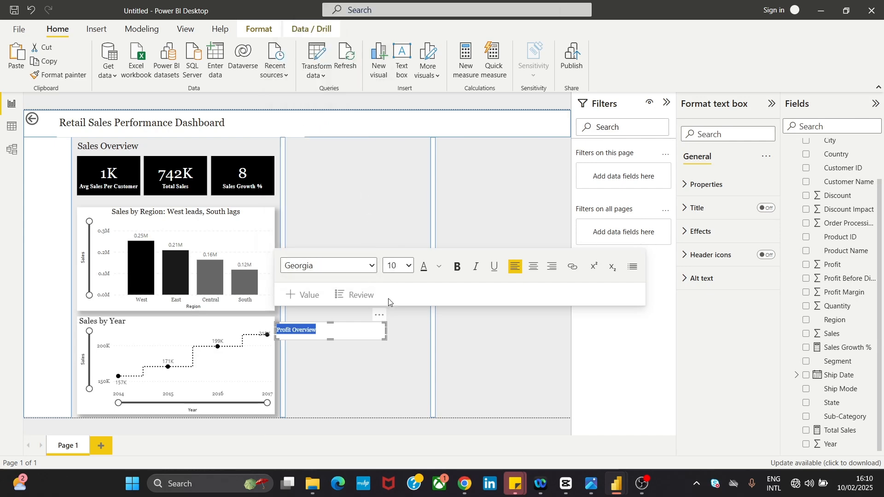
{"action": "left_click", "coordinate": [399, 268]}
{"action": "left_click", "coordinate": [399, 117]}
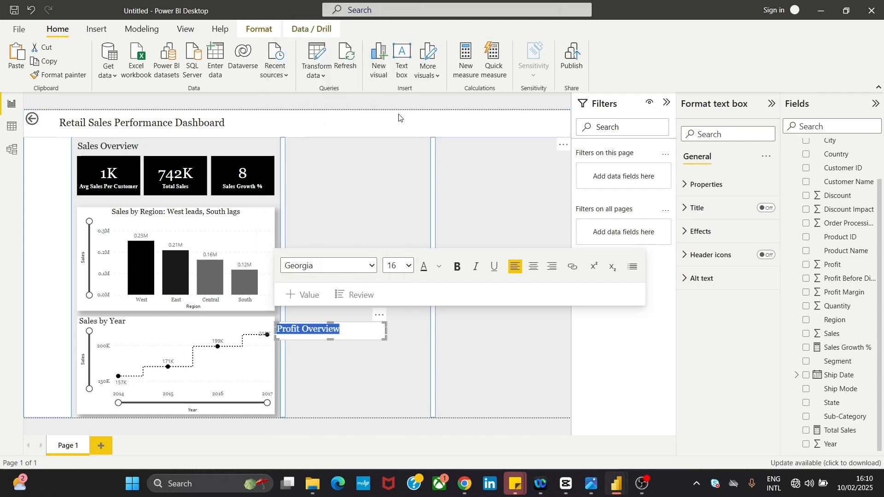
{"action": "left_click", "coordinate": [399, 266]}
{"action": "left_click", "coordinate": [393, 90]}
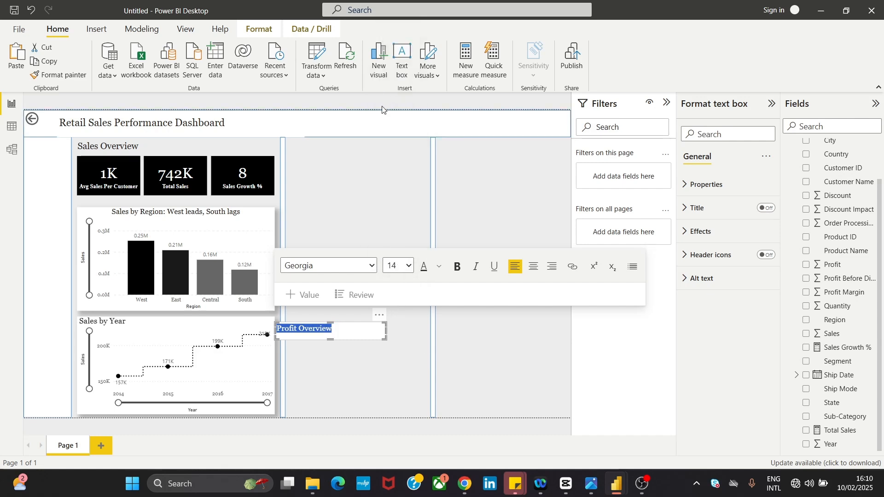
{"action": "left_click", "coordinate": [368, 375]}
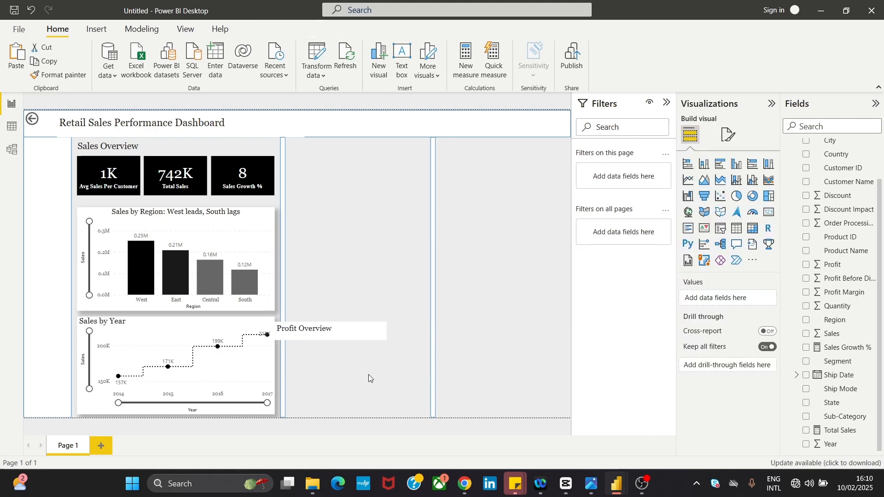
- Turn off the background of the Profit Overview text box
{"action": "left_click", "coordinate": [347, 330]}
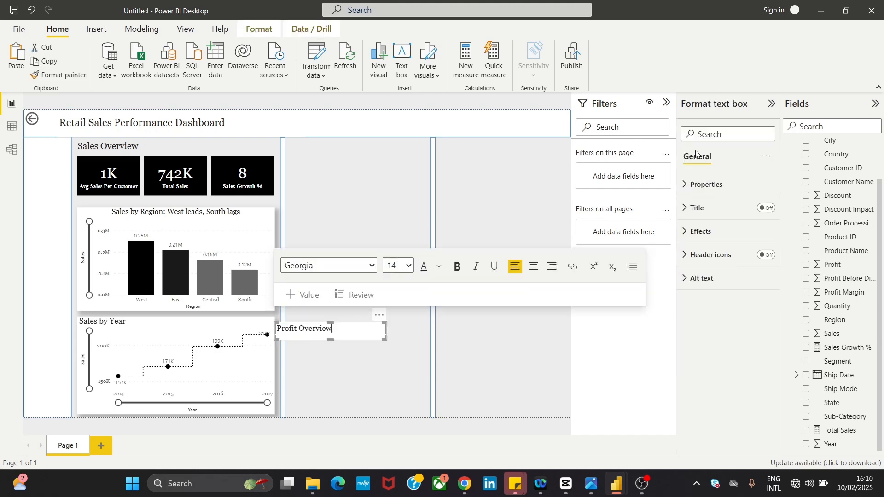
{"action": "left_click", "coordinate": [721, 189]}
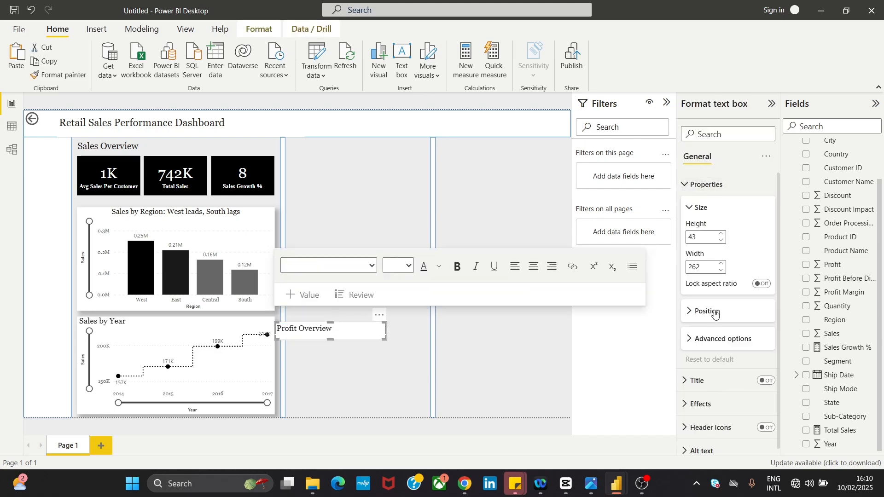
{"action": "left_click", "coordinate": [721, 406]}
{"action": "left_click", "coordinate": [693, 455]}
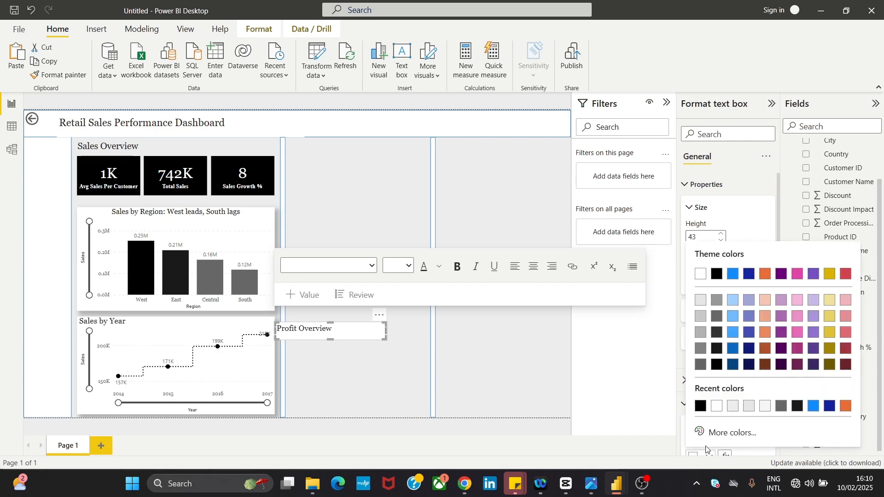
{"action": "left_click", "coordinate": [737, 230]}
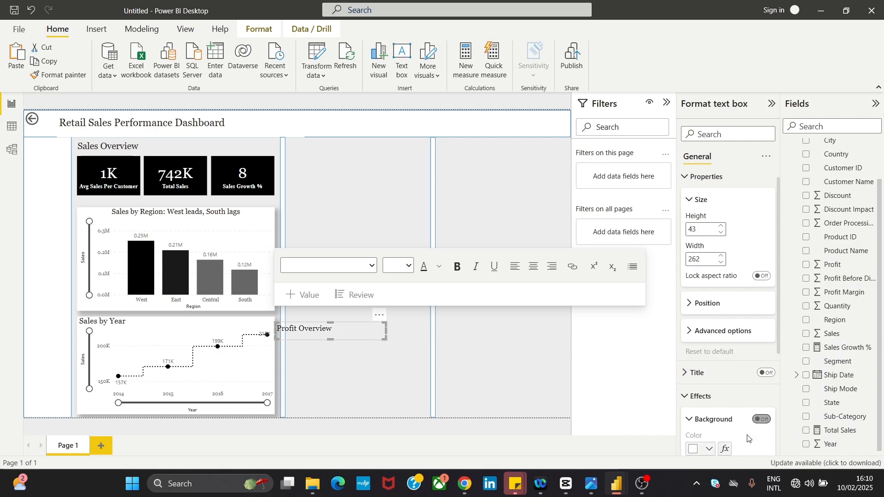
{"action": "left_click", "coordinate": [339, 362]}
- Shrink the Profit Overview text box to fit its text and move it to the top of the middle column, level with Sales Overview
{"action": "left_click", "coordinate": [330, 338]}
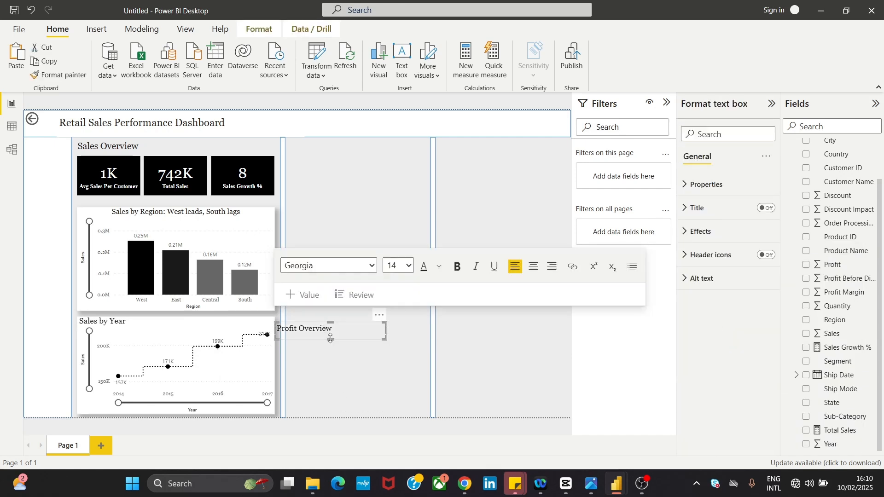
{"action": "left_click_drag", "start_coordinate": [330, 338], "coordinate": [327, 334]}
{"action": "left_click_drag", "start_coordinate": [385, 327], "coordinate": [351, 323]}
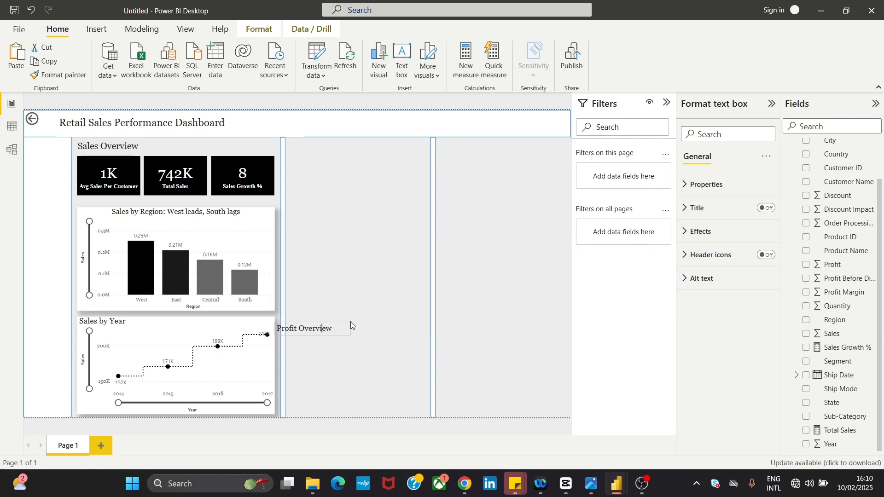
{"action": "left_click", "coordinate": [346, 345]}
{"action": "left_click", "coordinate": [335, 336]}
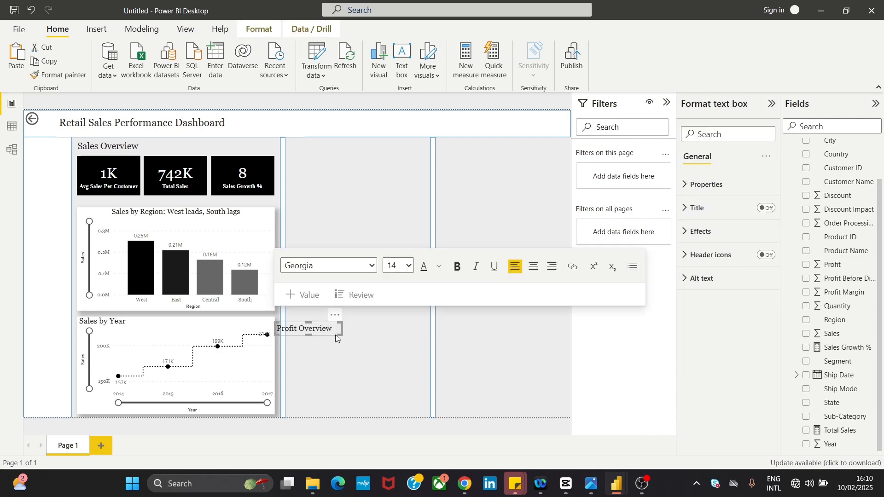
{"action": "left_click_drag", "start_coordinate": [335, 335], "coordinate": [356, 151]}
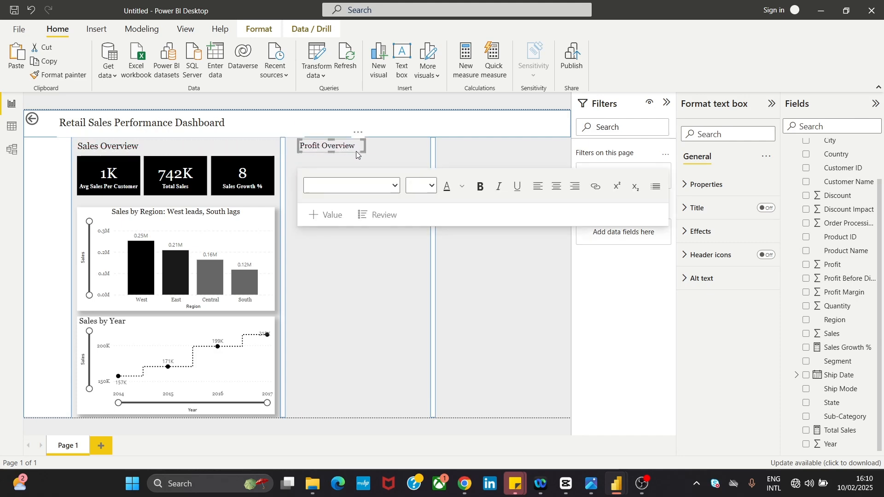
{"action": "left_click", "coordinate": [329, 310]}
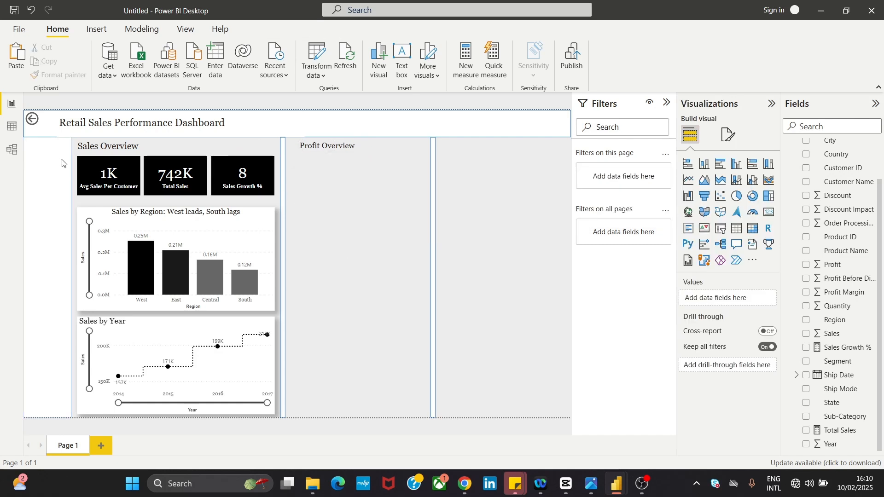
- Nudge the Sales Overview text box slightly upward and deselect it
{"action": "left_click", "coordinate": [134, 148]}
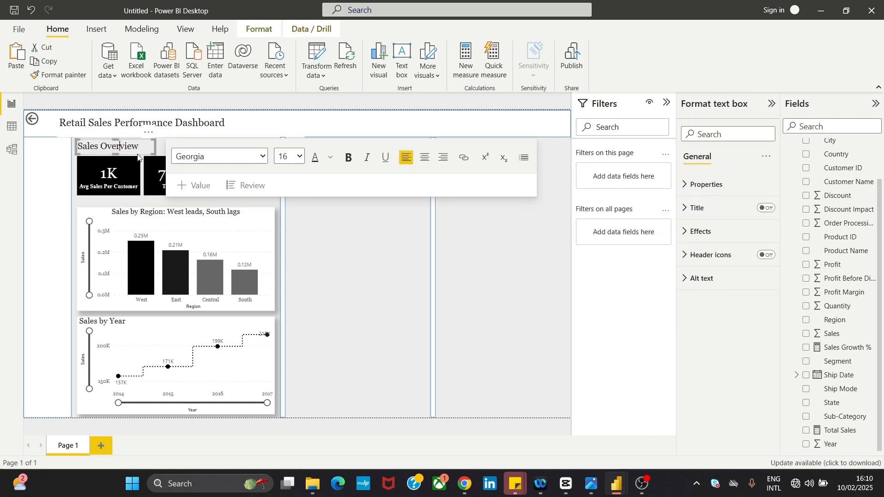
{"action": "left_click_drag", "start_coordinate": [139, 154], "coordinate": [141, 154]}
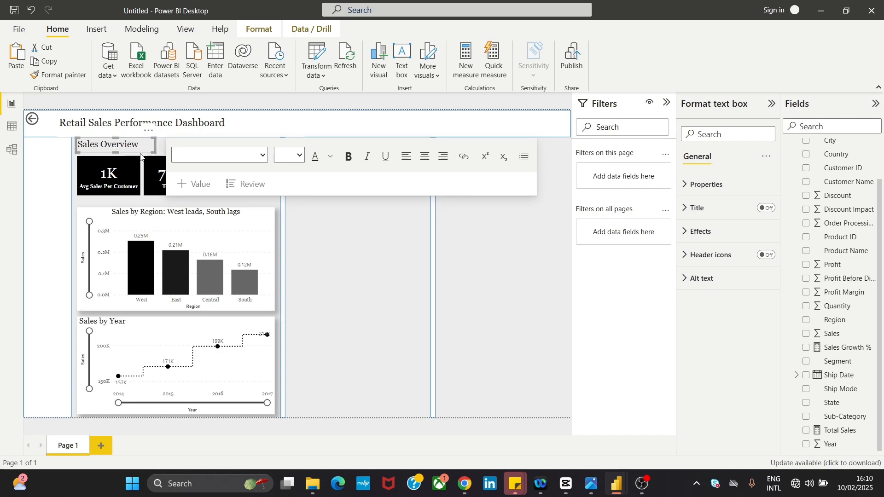
{"action": "left_click", "coordinate": [317, 246]}
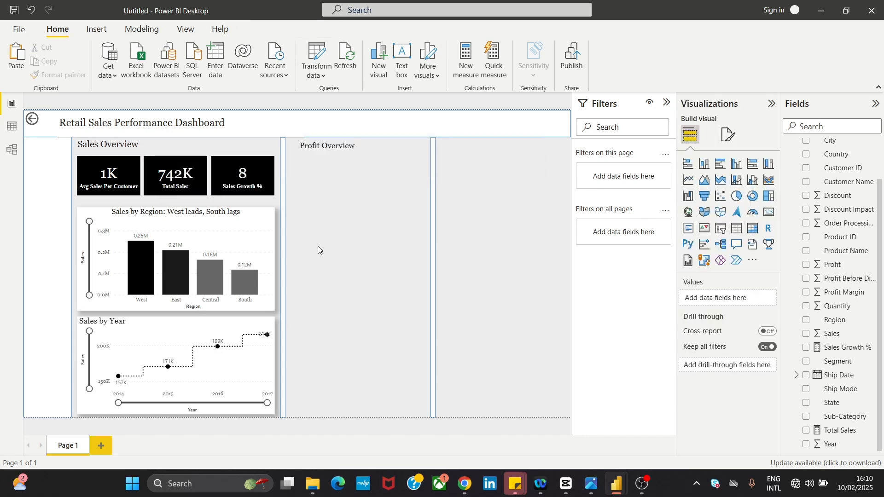
- Set the whole Profit Overview text to size 16 to match Sales Overview, and widen its text box to fit on one line
{"action": "left_click", "coordinate": [343, 145]}
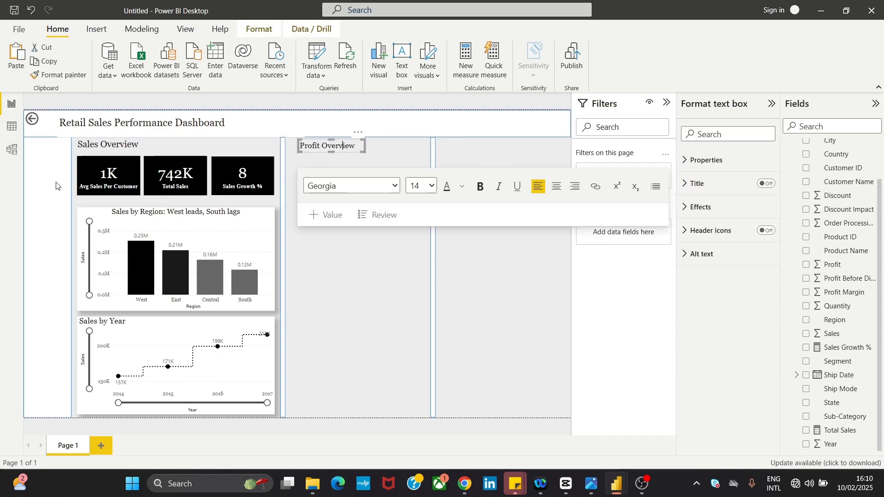
{"action": "left_click", "coordinate": [94, 149]}
{"action": "left_click", "coordinate": [341, 251]}
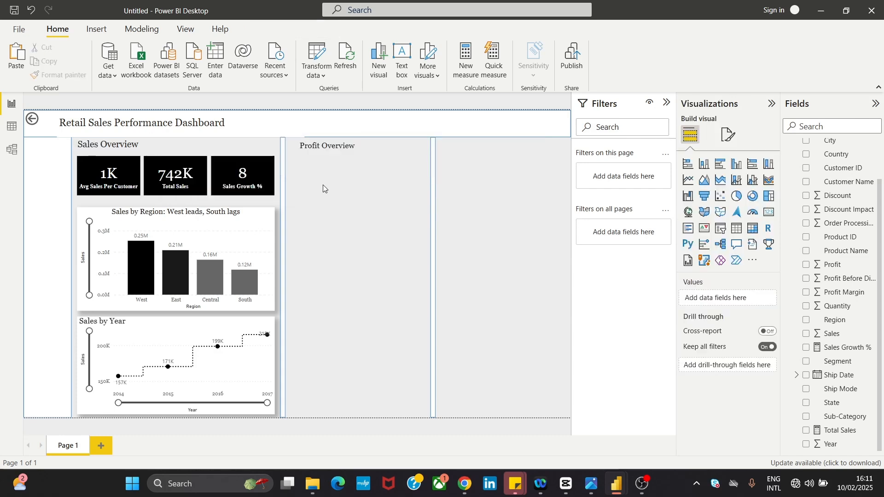
{"action": "left_click", "coordinate": [326, 145]}
{"action": "double_click", "coordinate": [327, 145]}
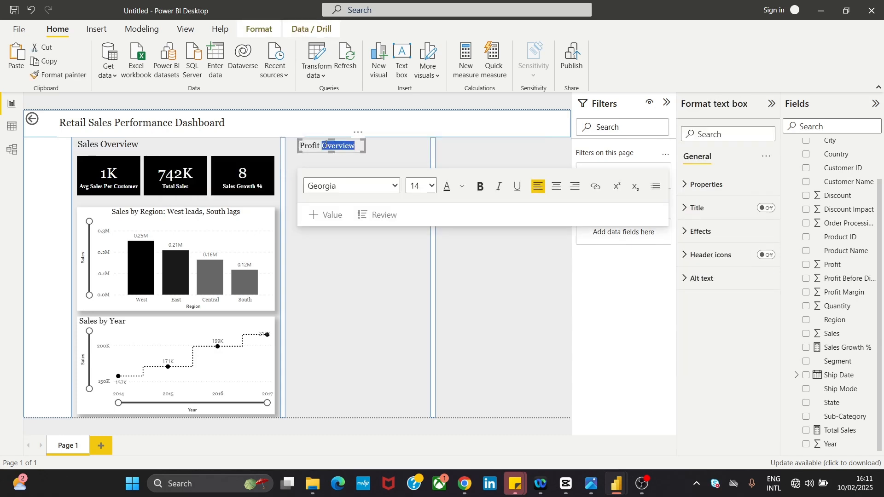
{"action": "triple_click", "coordinate": [311, 146]}
{"action": "left_click", "coordinate": [432, 186]}
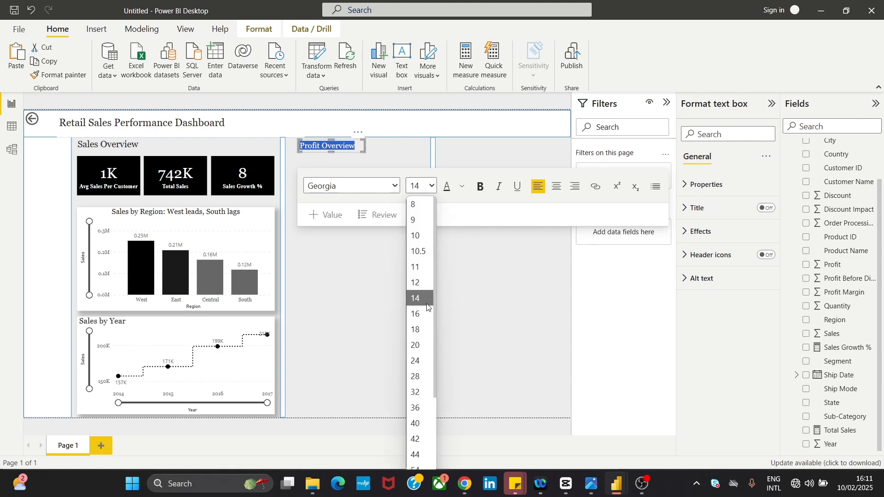
{"action": "left_click", "coordinate": [419, 313]}
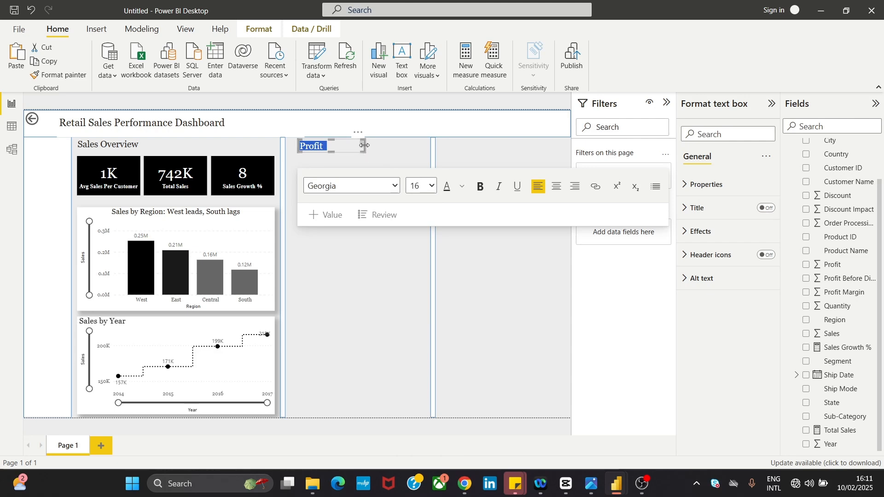
{"action": "left_click_drag", "start_coordinate": [364, 145], "coordinate": [382, 148]}
{"action": "left_click", "coordinate": [340, 264]}
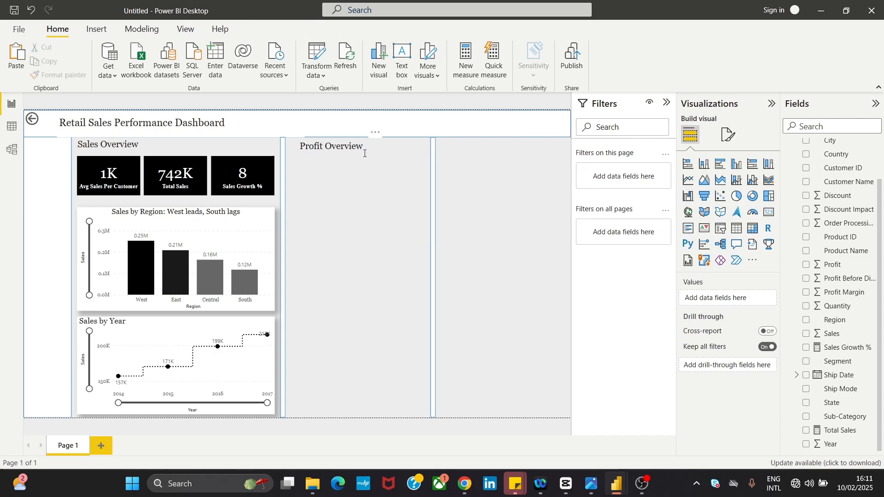
- Shift the Profit Overview text box slightly left, closer to the edge of the middle column
{"action": "left_click", "coordinate": [364, 153]}
{"action": "left_click", "coordinate": [375, 157]}
{"action": "left_click", "coordinate": [365, 155]}
{"action": "left_click_drag", "start_coordinate": [366, 155], "coordinate": [361, 157]}
{"action": "left_click", "coordinate": [351, 290]}
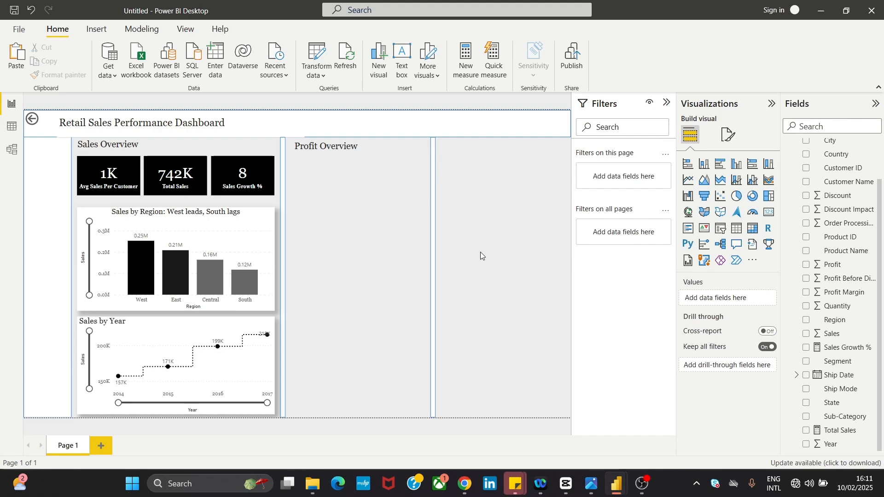
- Examine the Profitability overview section of the reference dashboard image and return to the report
{"action": "left_click", "coordinate": [598, 479]}
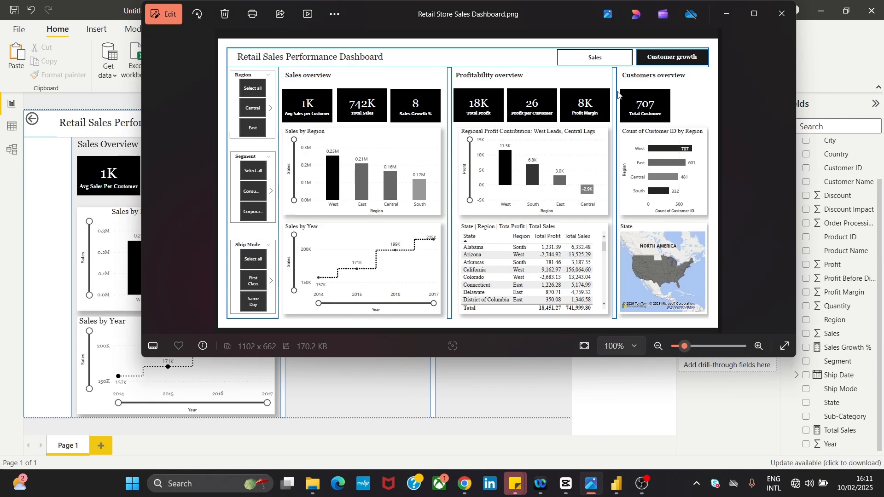
{"action": "left_click", "coordinate": [351, 382]}
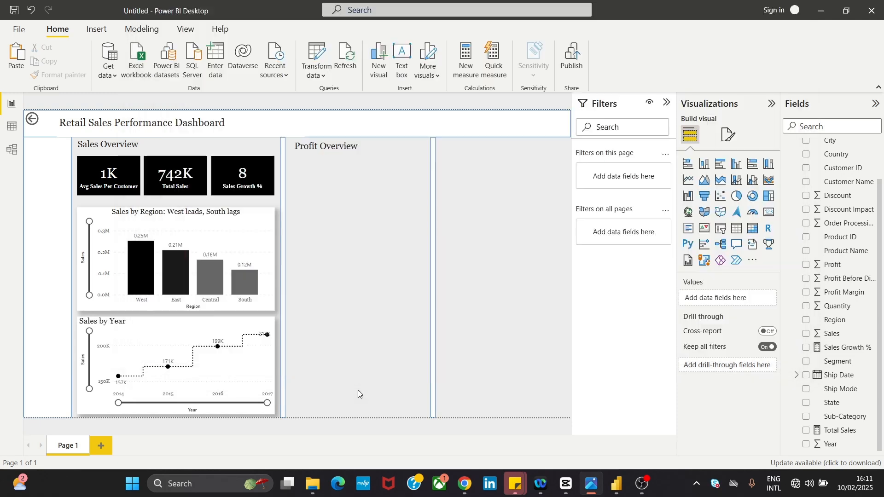
{"action": "left_click", "coordinate": [297, 150]}
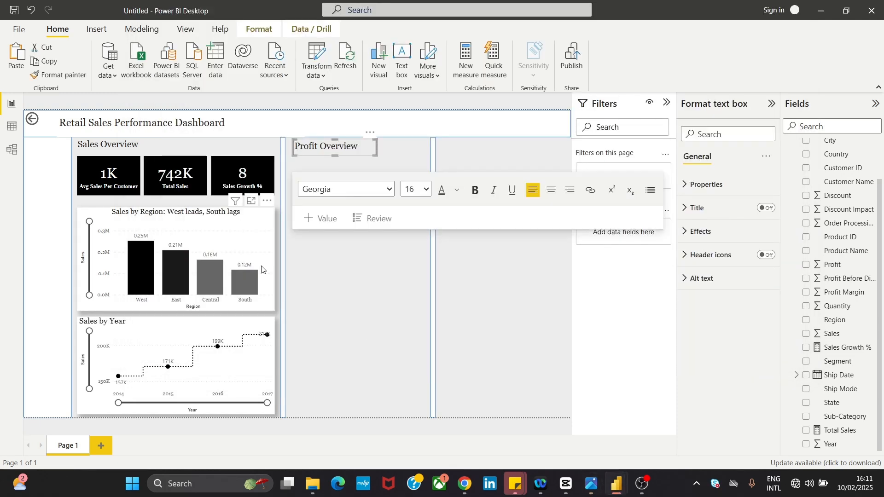
{"action": "left_click", "coordinate": [300, 274]}
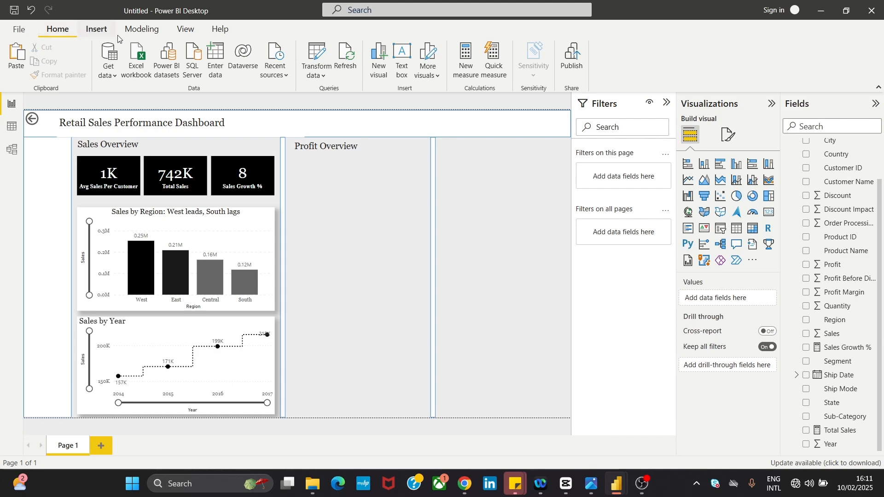
- Create the measure Total Profit = SUM(cleanedup_sales_data[Profit])
{"action": "left_click", "coordinate": [466, 52]}
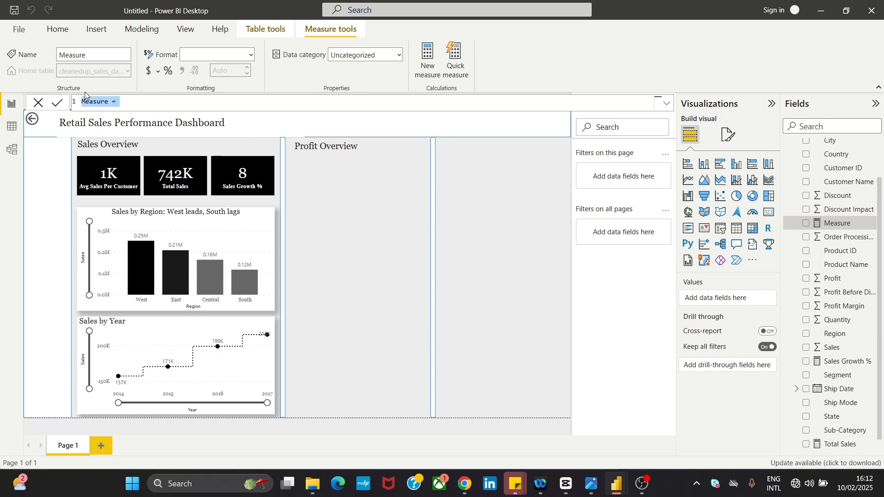
{"action": "type", "text": "Total Profit = SUM("}
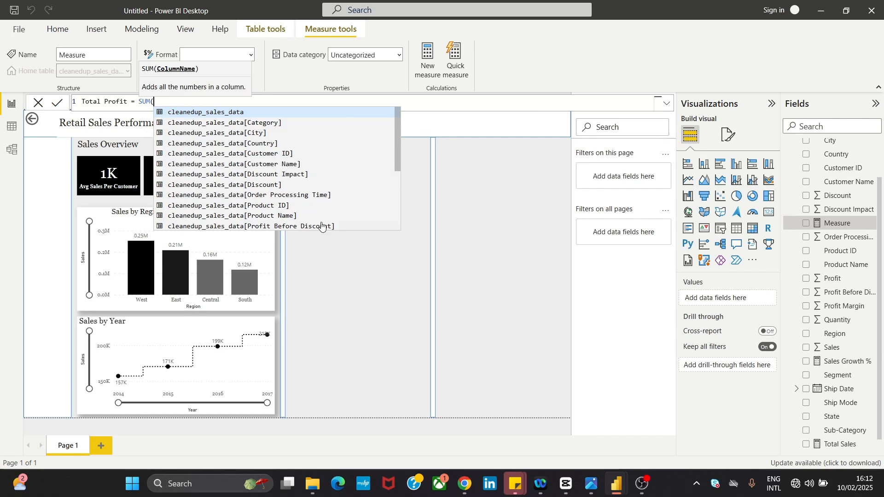
{"action": "left_click_drag", "start_coordinate": [399, 140], "coordinate": [396, 177]}
{"action": "left_click", "coordinate": [287, 183]}
{"action": "type", "text": ")"}
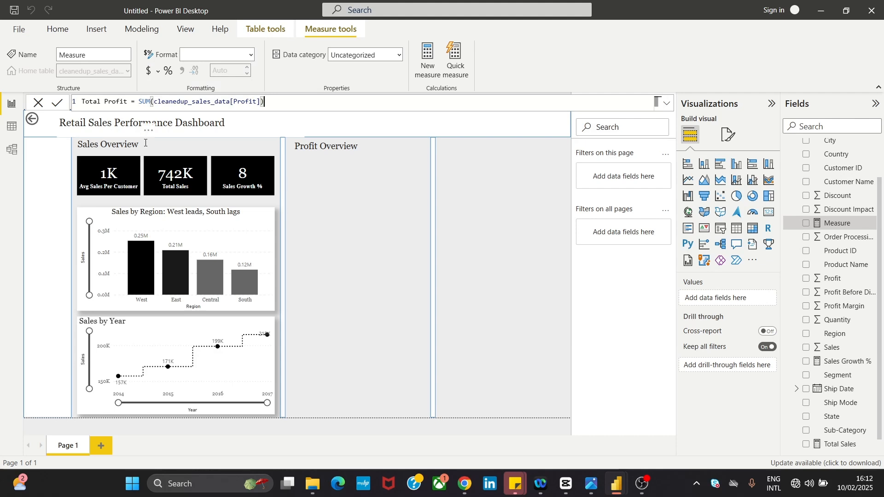
{"action": "left_click", "coordinate": [60, 105]}
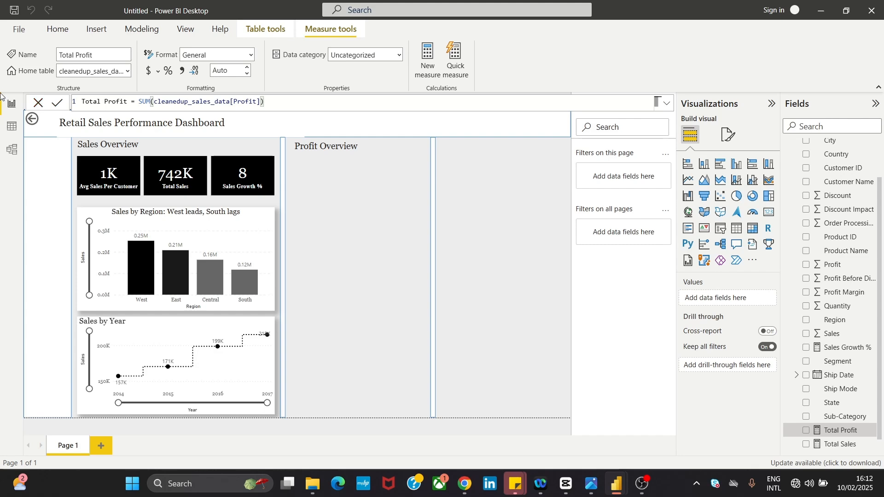
- Check the reference dashboard image for the profit card that follows Total Profit
{"action": "left_click", "coordinate": [589, 488]}
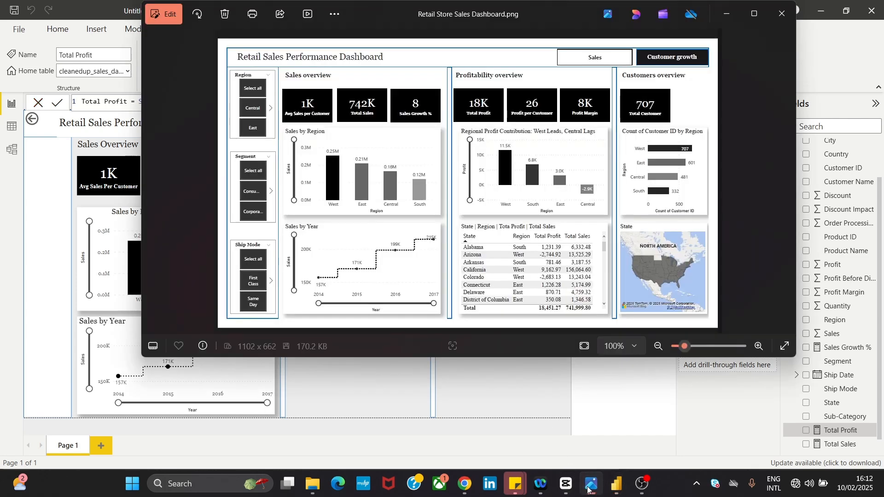
{"action": "left_click", "coordinate": [589, 489]}
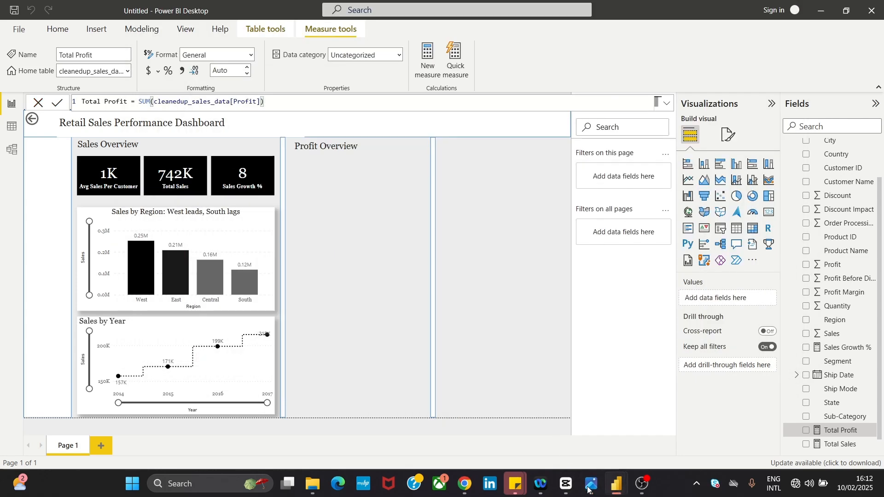
{"action": "left_click", "coordinate": [589, 489]}
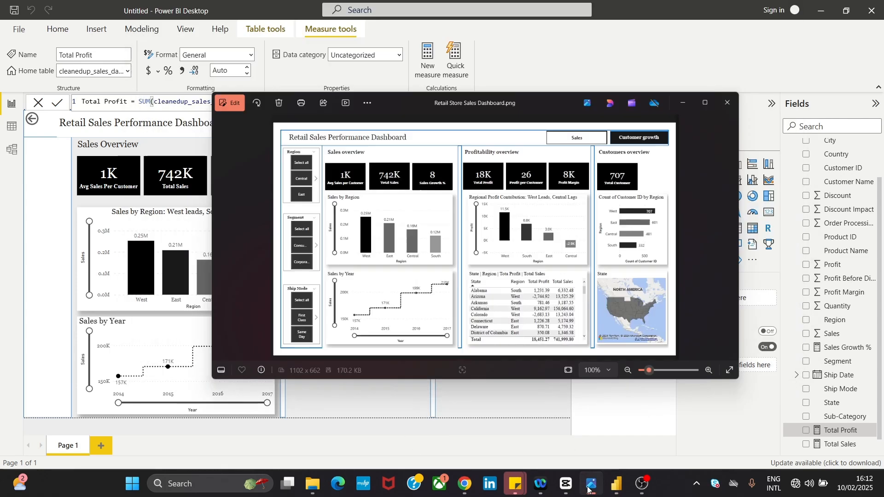
{"action": "left_click", "coordinate": [589, 489]}
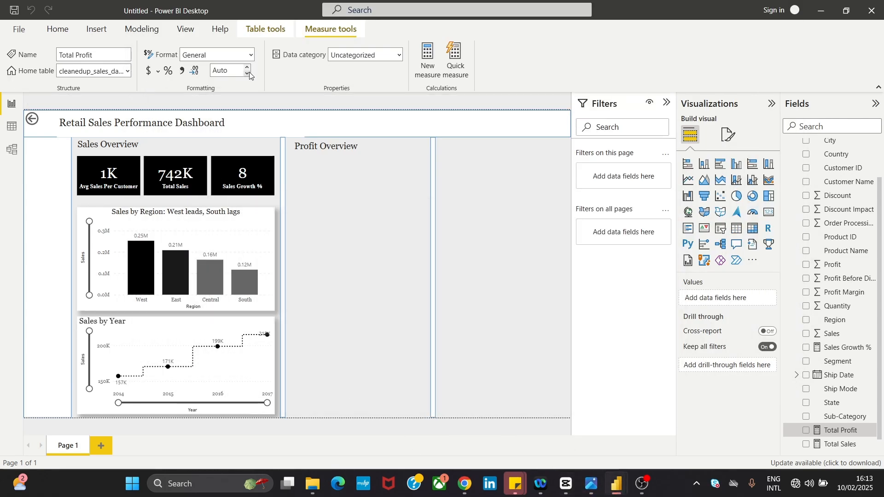
- Start a new measure named Profit per customer with the DIVIDE function
{"action": "left_click", "coordinate": [63, 34]}
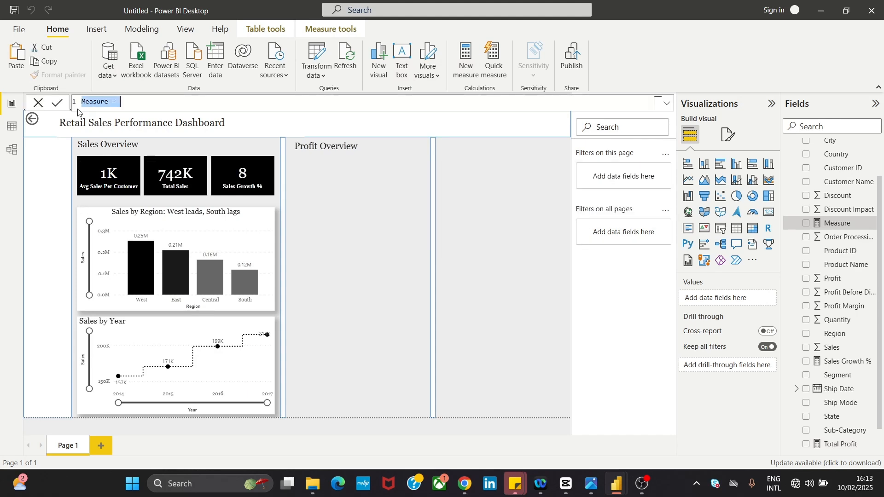
{"action": "type", "text": "Prod"}
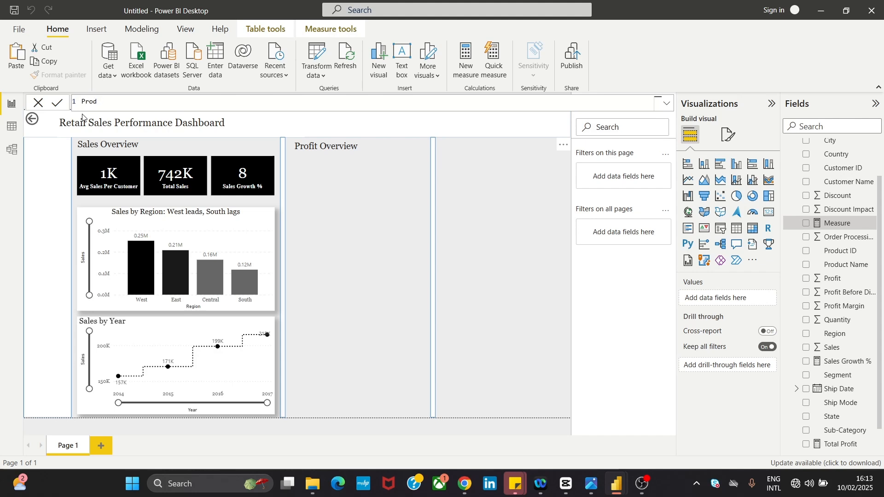
{"action": "key", "text": "BackSpace"}
{"action": "type", "text": "fit per"}
{"action": "type", "text": " cut"}
{"action": "type", "text": "tomer"}
{"action": "type", "text": "= DIV"}
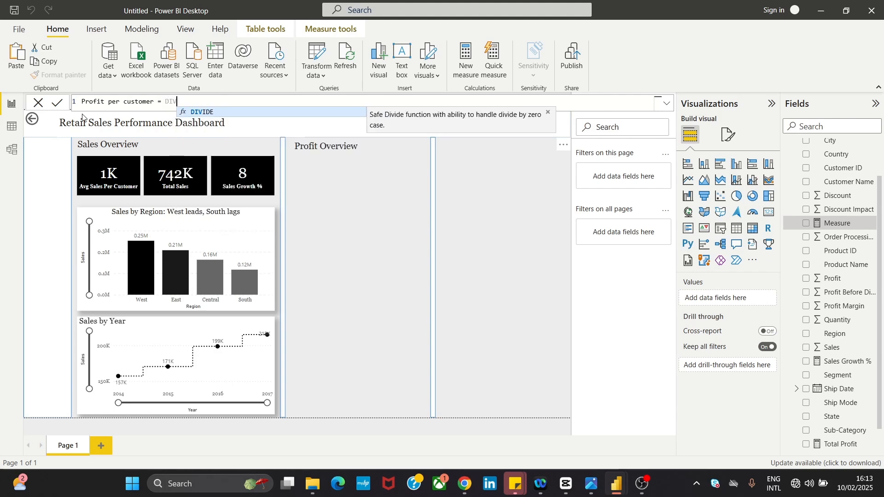
{"action": "key", "text": "Tab"}
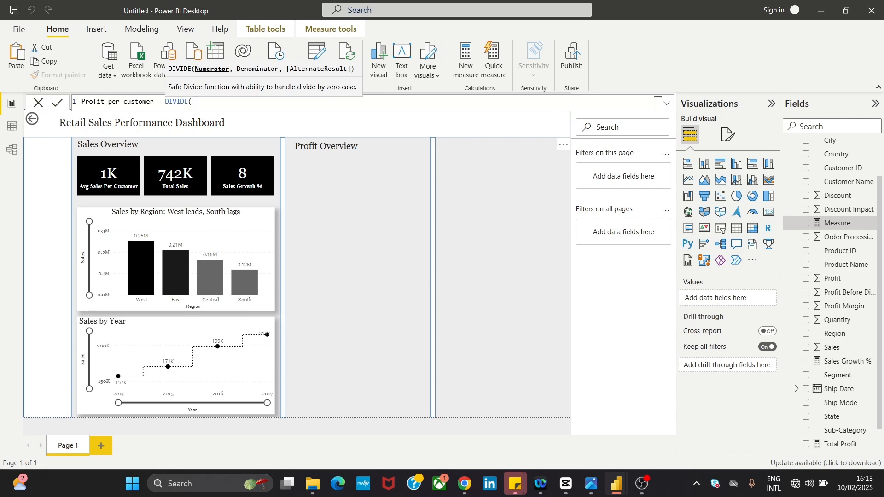
- Enter SUM(cleanedup_sales_data[Profit]) as the numerator of the DIVIDE function
{"action": "type", "text": "SU,"}
{"action": "key", "text": "BackSpace"}
{"action": "type", "text": "M"}
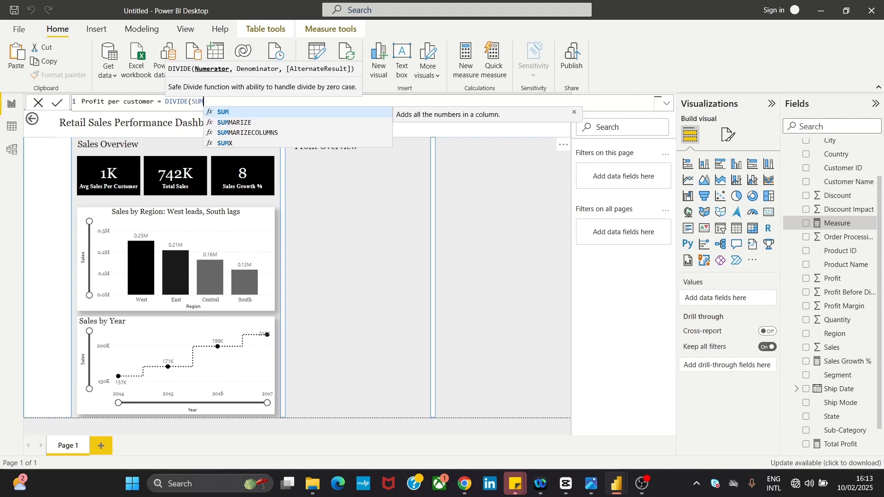
{"action": "type", "text": "("}
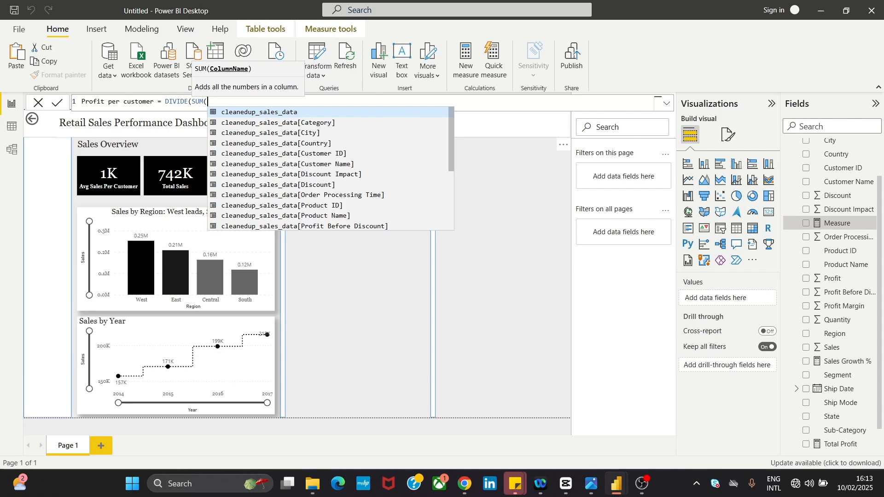
{"action": "key", "text": "Escape"}
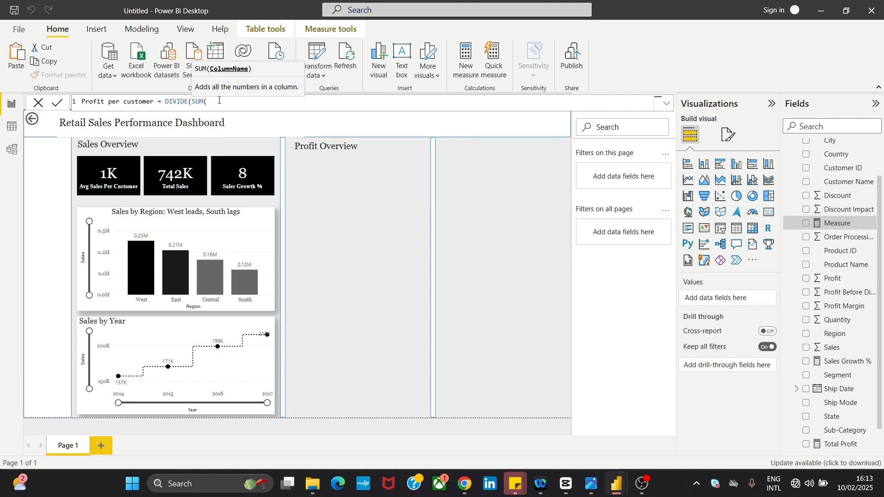
{"action": "type", "text": "C"}
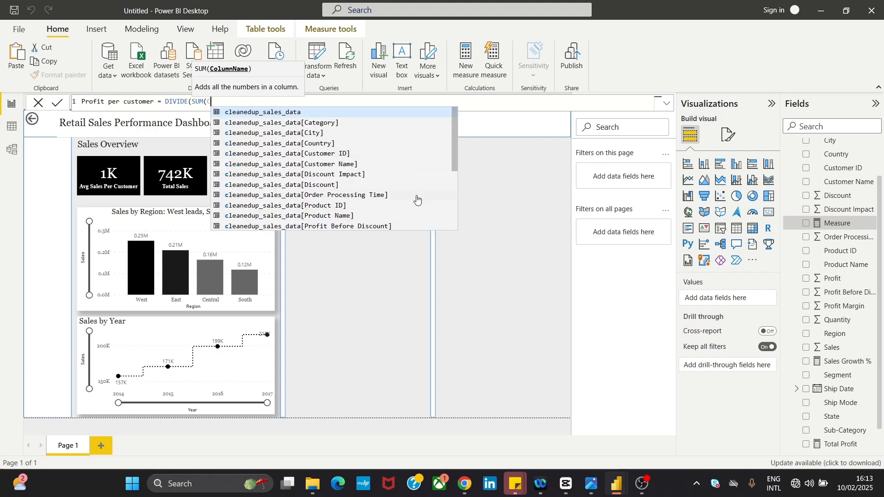
{"action": "left_click_drag", "start_coordinate": [454, 142], "coordinate": [453, 175]}
{"action": "left_click", "coordinate": [354, 179]}
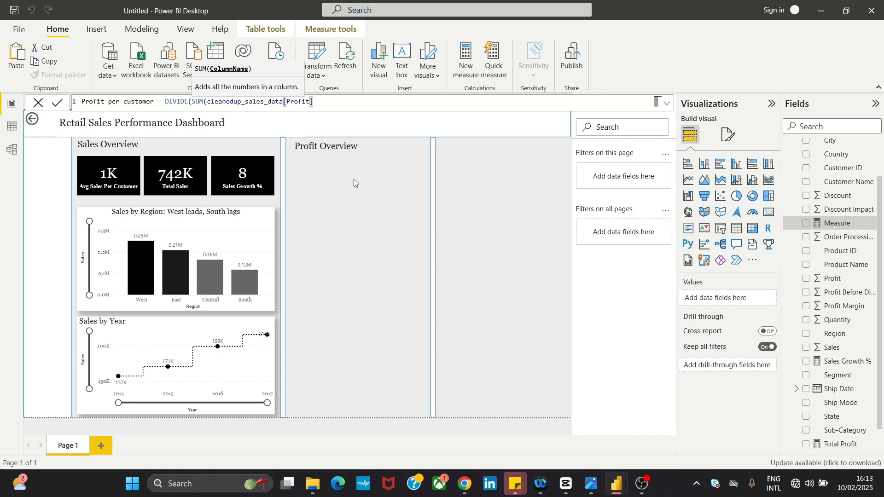
{"action": "type", "text": ")"}
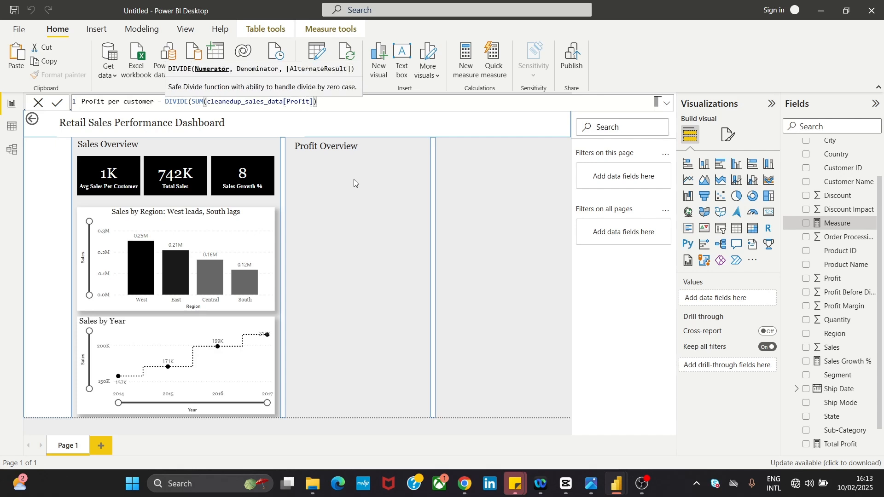
- Complete the Profit per customer measure with DISTINCTCOUNT(cleanedup_sales_data[Customer ID]) as denominator and 0 as alternate result
{"action": "type", "text": ", DIS"}
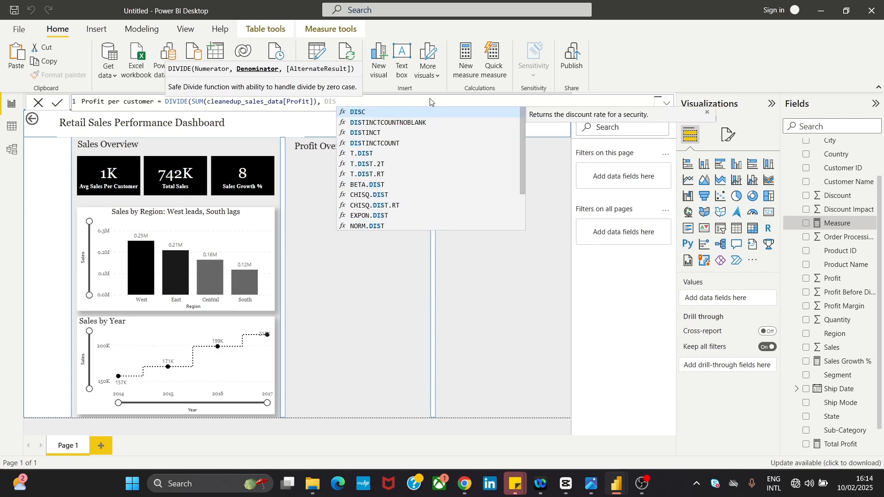
{"action": "left_click", "coordinate": [404, 144]}
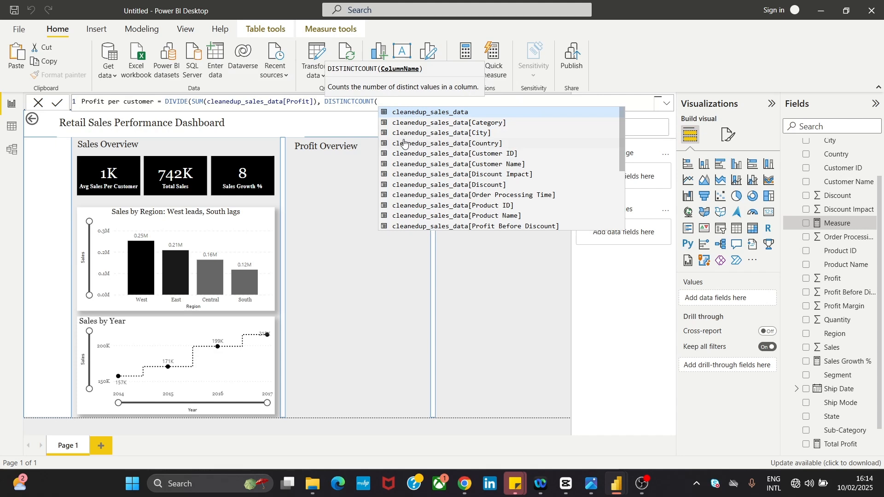
{"action": "left_click", "coordinate": [484, 153]}
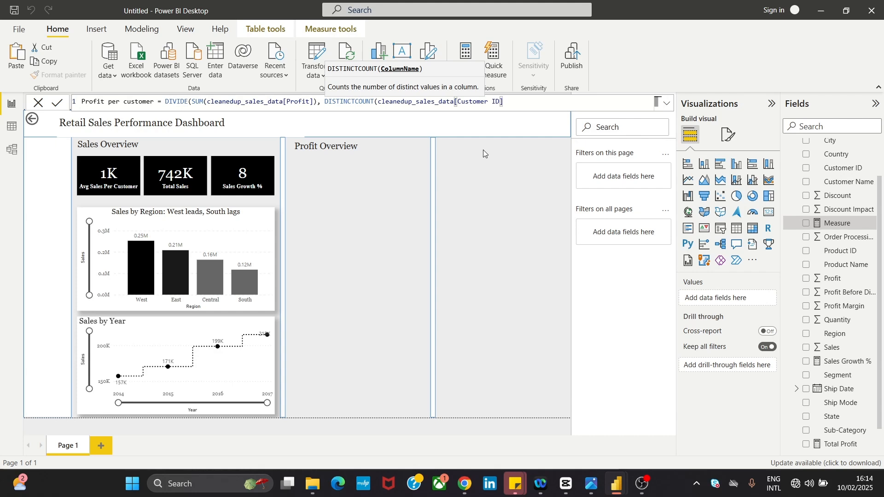
{"action": "type", "text": "), "}
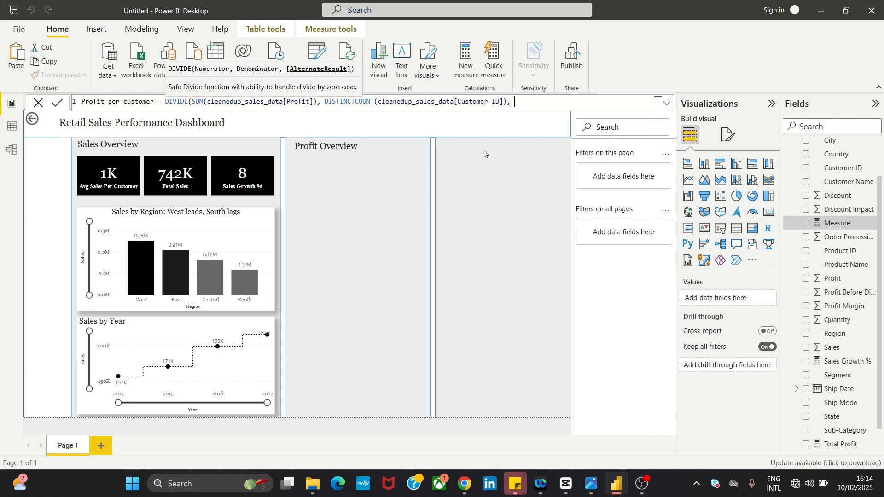
{"action": "type", "text": "0)"}
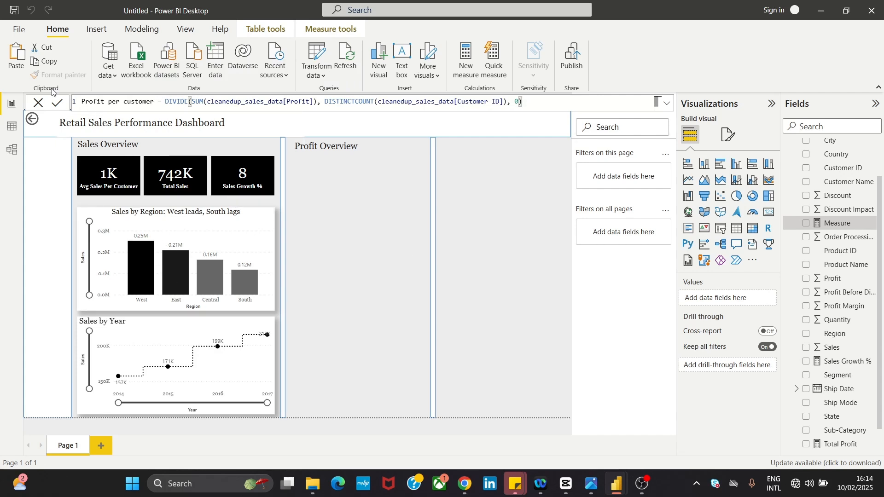
{"action": "left_click", "coordinate": [55, 105]}
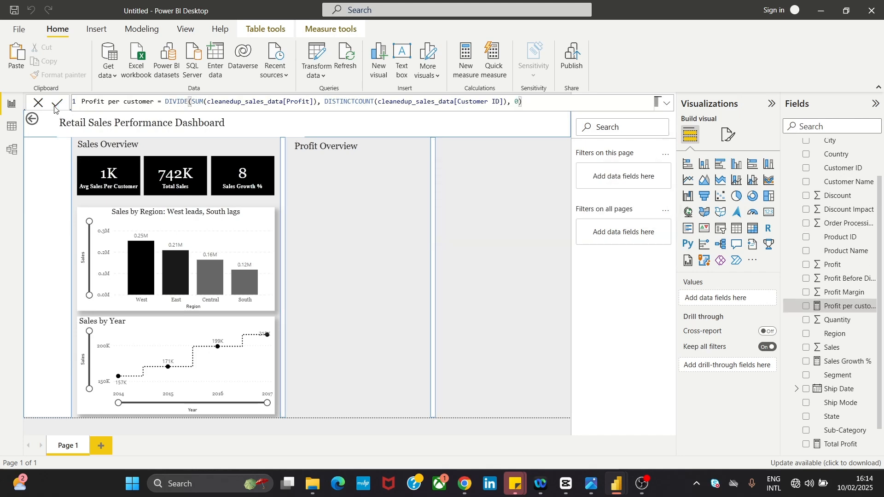
{"action": "left_click", "coordinate": [39, 104]}
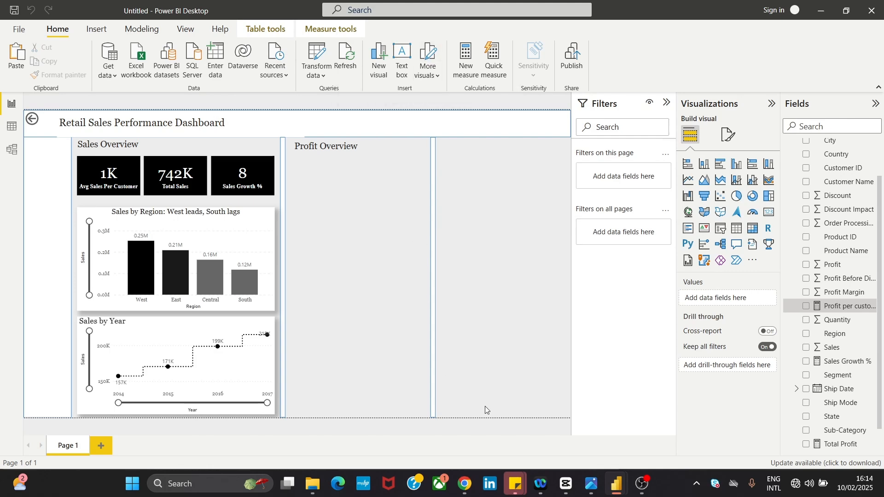
- Check the reference dashboard image for the third profit card and start a new measure named Profit Margin with the DIVIDE function
{"action": "left_click", "coordinate": [591, 484]}
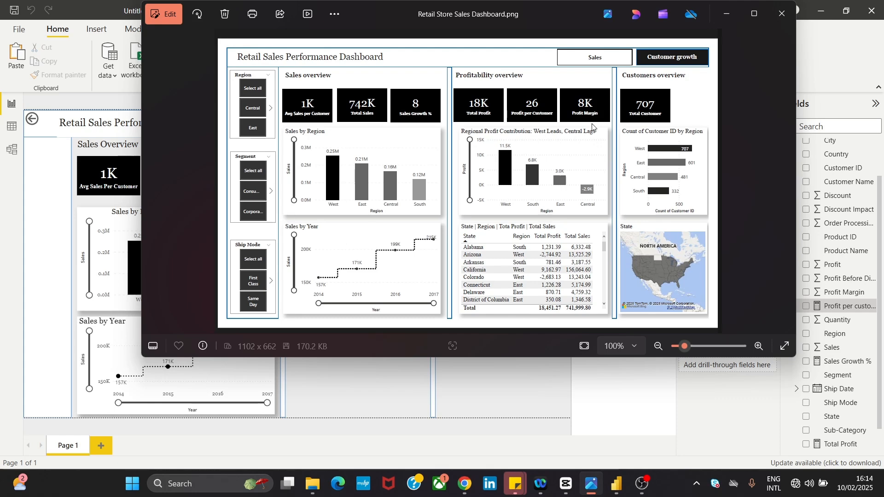
{"action": "left_click", "coordinate": [380, 387]}
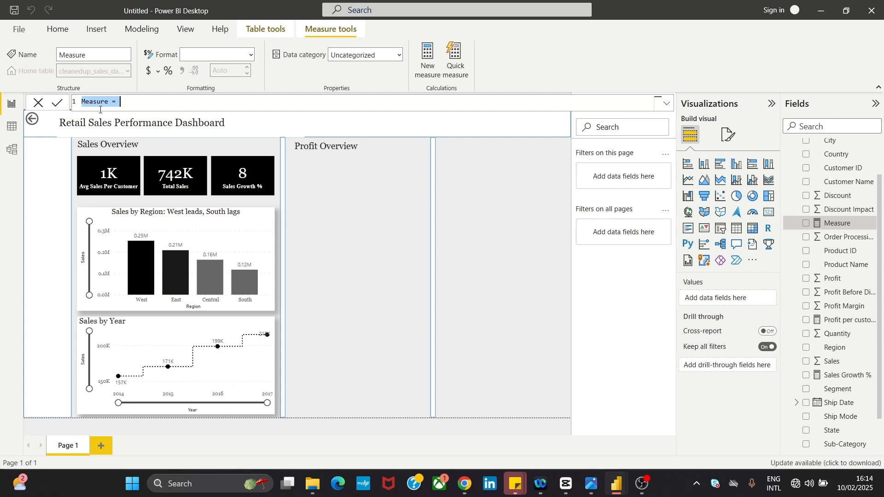
{"action": "type", "text": "Profiy"}
{"action": "key", "text": "BackSpace"}
{"action": "key", "text": "BackSpace"}
{"action": "type", "text": "t MR"}
{"action": "type", "text": "GIN -"}
{"action": "type", "text": " D"}
{"action": "key", "text": "BackSpace"}
{"action": "key", "text": "BackSpace"}
{"action": "key", "text": "BackSpace"}
{"action": "key", "text": "BackSpace"}
{"action": "key", "text": "BackSpace"}
{"action": "key", "text": "BackSpace"}
{"action": "type", "text": "Marginn = DIV"}
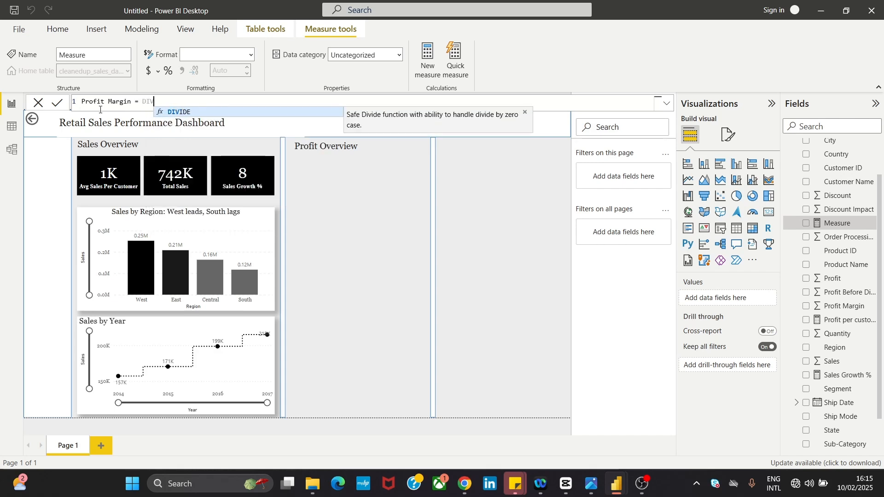
{"action": "key", "text": "Tab"}
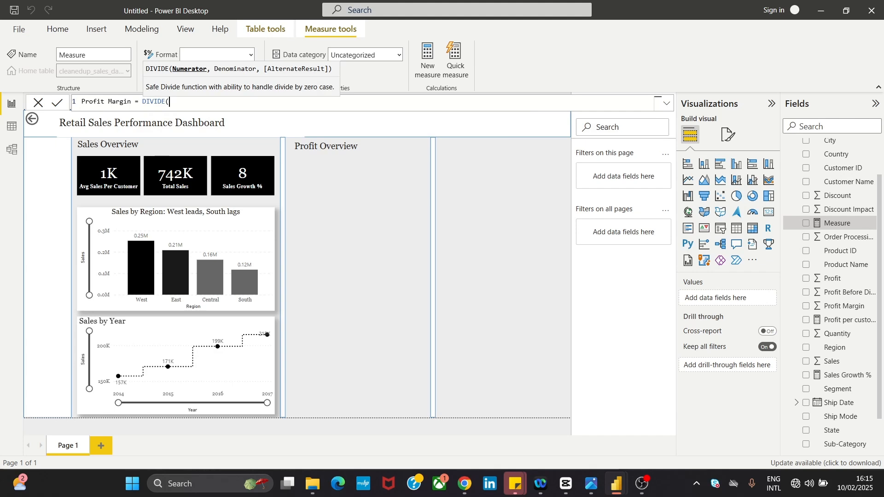
- Enter SUM(cleanedup_sales_data[Profit]) as the numerator of the Profit Margin measure's DIVIDE function
{"action": "type", "text": "SUM"}
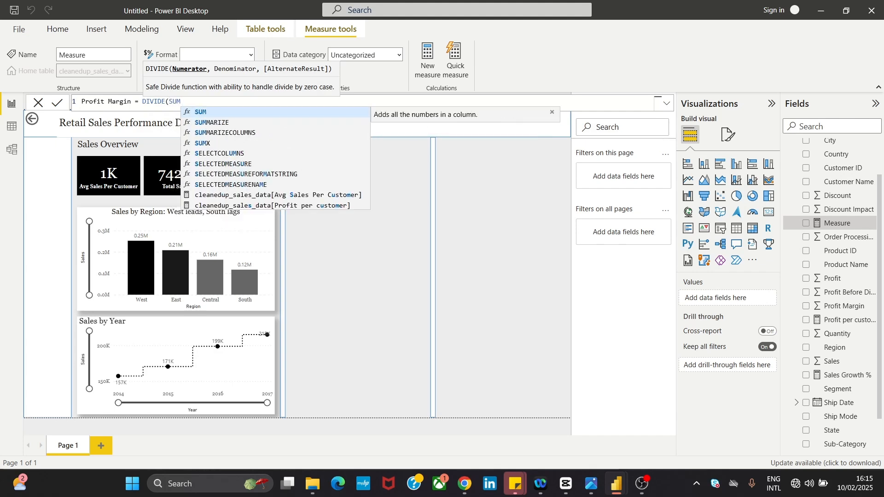
{"action": "key", "text": "Tab"}
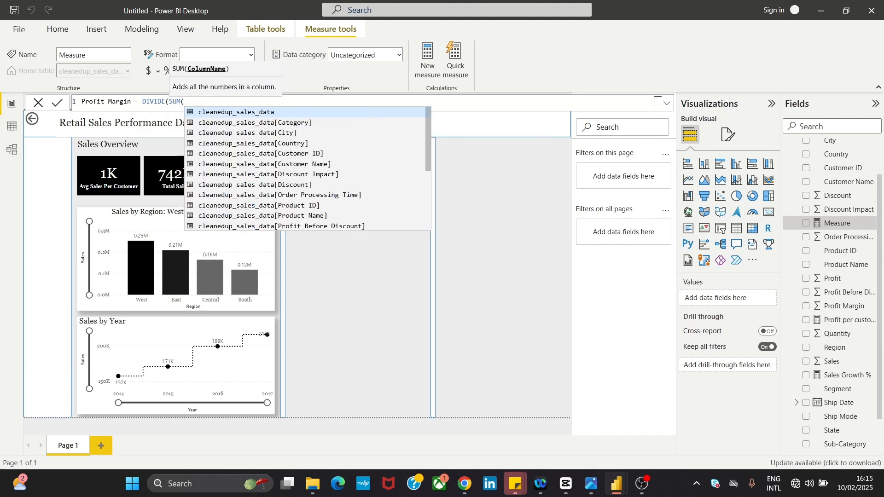
{"action": "key", "text": "Escape"}
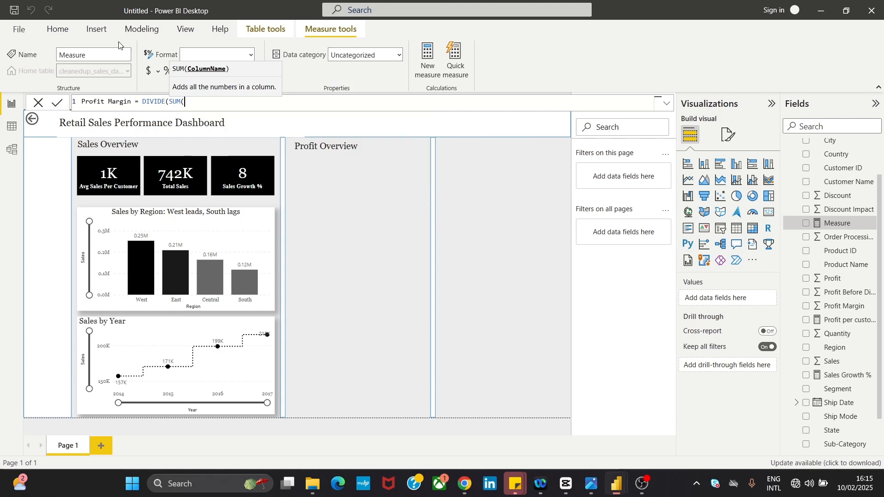
{"action": "type", "text": "C"}
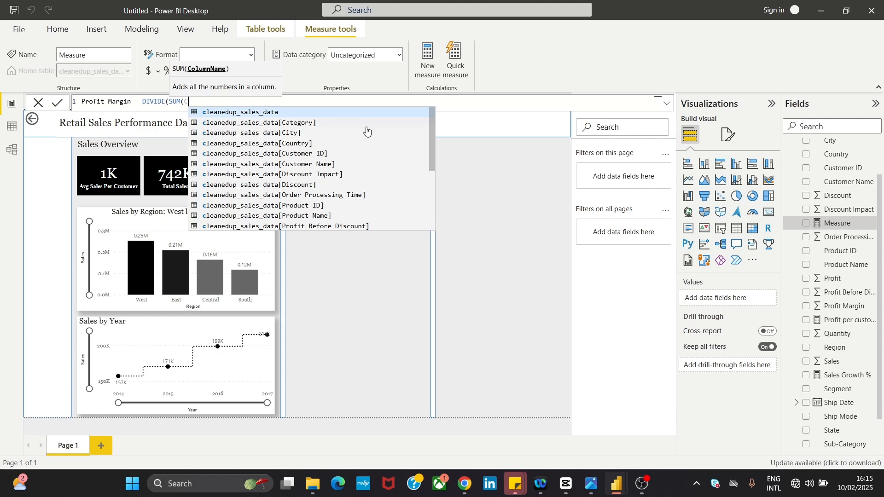
{"action": "left_click_drag", "start_coordinate": [434, 134], "coordinate": [435, 187]}
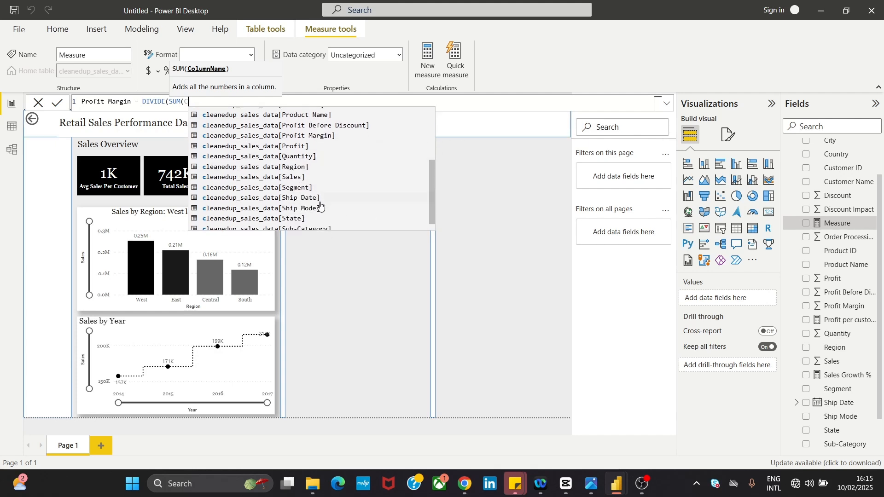
{"action": "left_click", "coordinate": [329, 146]}
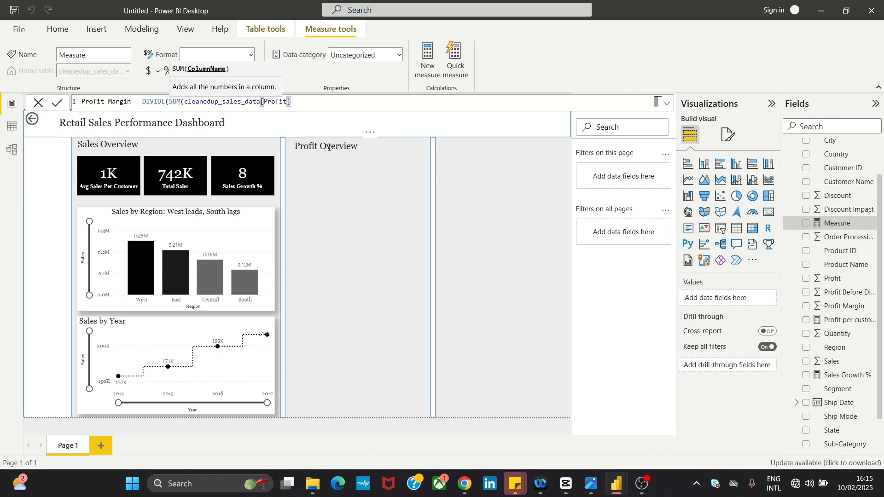
{"action": "type", "text": ")"}
{"action": "key", "text": "Tab"}
{"action": "type", "text": "."}
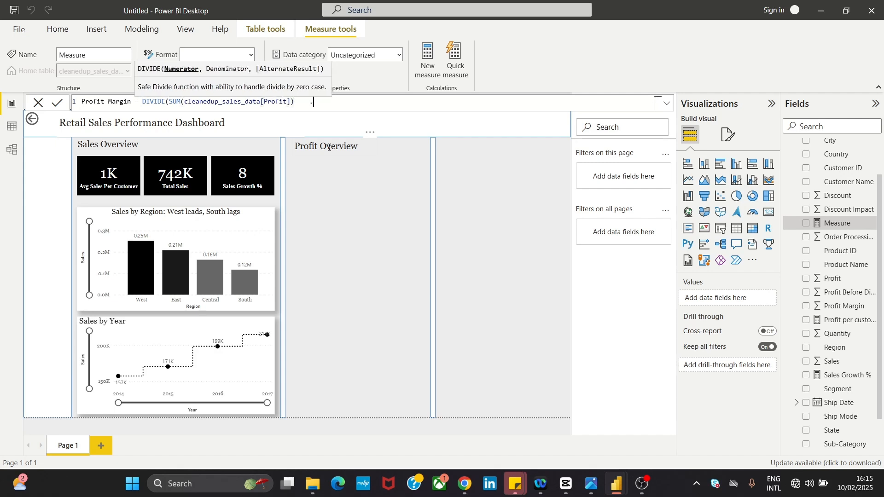
{"action": "key", "text": "BackSpace"}
{"action": "key", "text": "BackSpace"}
{"action": "key", "text": "BackSpace"}
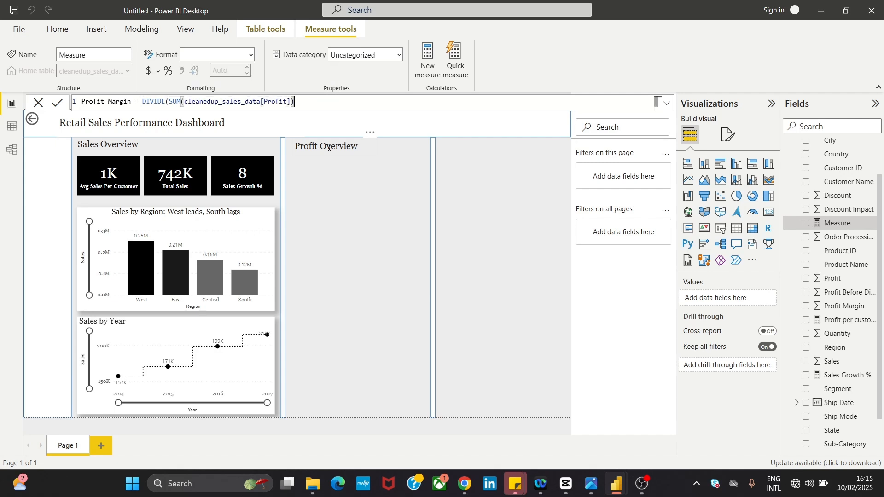
{"action": "type", "text": ","}
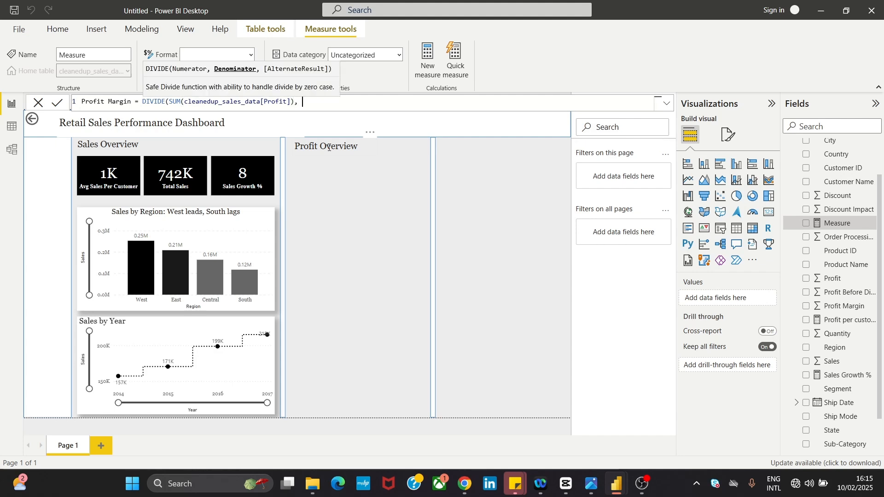
{"action": "type", "text": " s"}
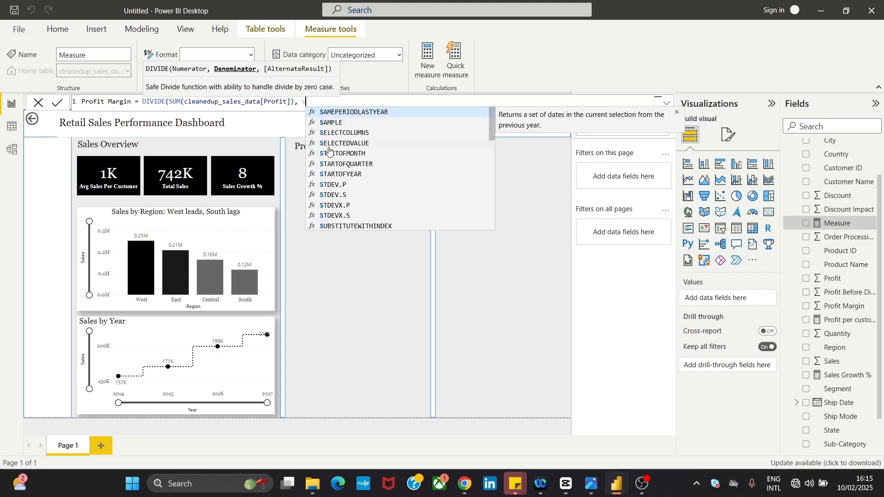
{"action": "type", "text": "u"}
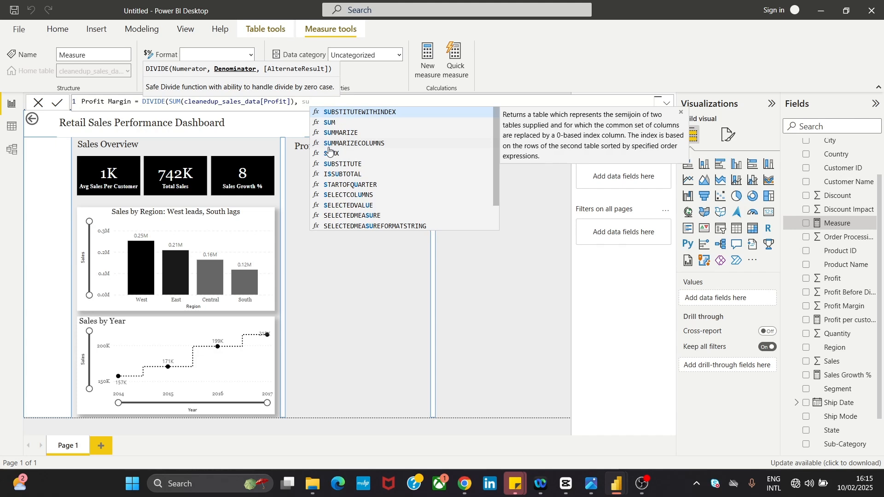
{"action": "left_click", "coordinate": [328, 115]}
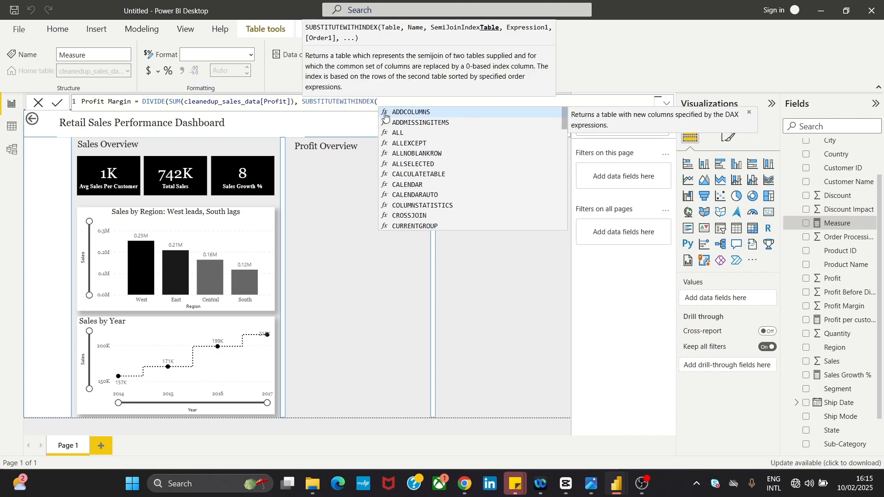
{"action": "key", "text": "BackSpace"}
{"action": "key", "text": "BackSpace"}
{"action": "key", "text": "BackSpace"}
{"action": "key", "text": "BackSpace"}
{"action": "key", "text": "BackSpace"}
{"action": "key", "text": "BackSpace"}
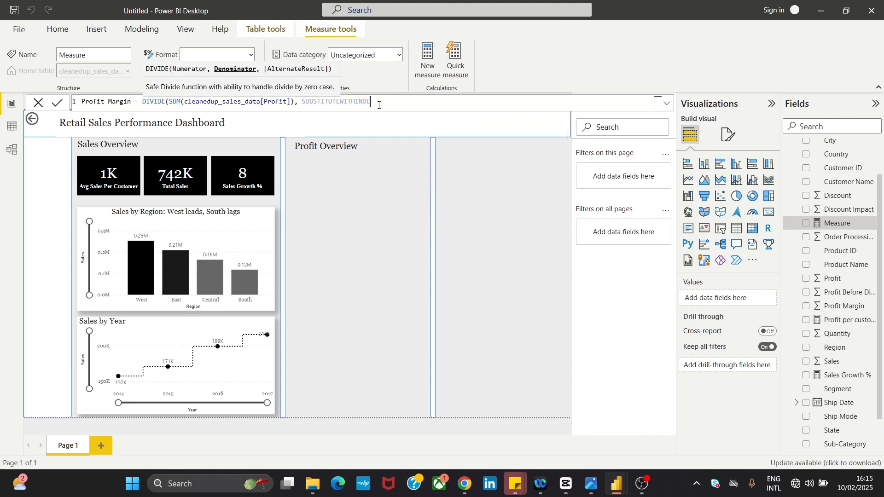
{"action": "key", "text": "BackSpace"}
{"action": "key", "text": "BackSpace"}
{"action": "key", "text": "BackSpace"}
{"action": "key", "text": "BackSpace"}
{"action": "key", "text": "BackSpace"}
{"action": "key", "text": "BackSpace"}
{"action": "key", "text": "BackSpace"}
{"action": "key", "text": "BackSpace"}
{"action": "key", "text": "BackSpace"}
{"action": "key", "text": "BackSpace"}
{"action": "key", "text": "BackSpace"}
{"action": "key", "text": "BackSpace"}
- Add SUM(cleanedup_sales_data[Sales]) as the denominator and 0 as the alternate result, and submit the Profit Margin measure
{"action": "type", "text": "SU"}
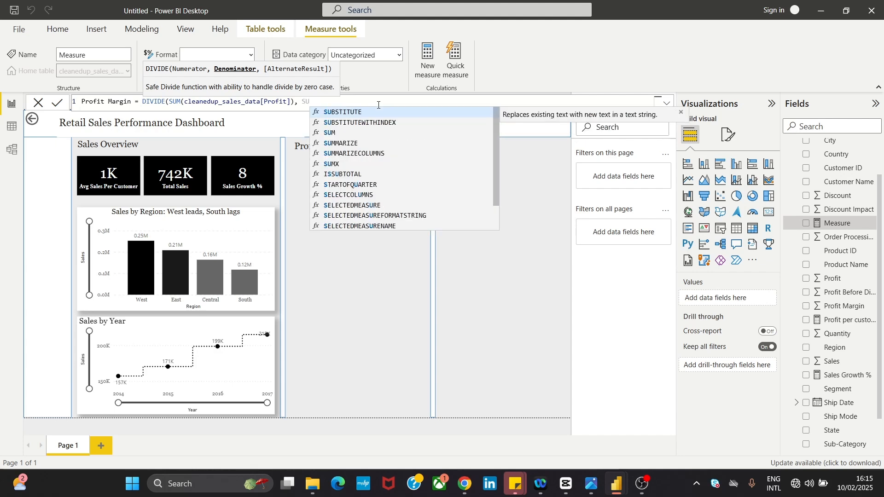
{"action": "left_click", "coordinate": [388, 133]}
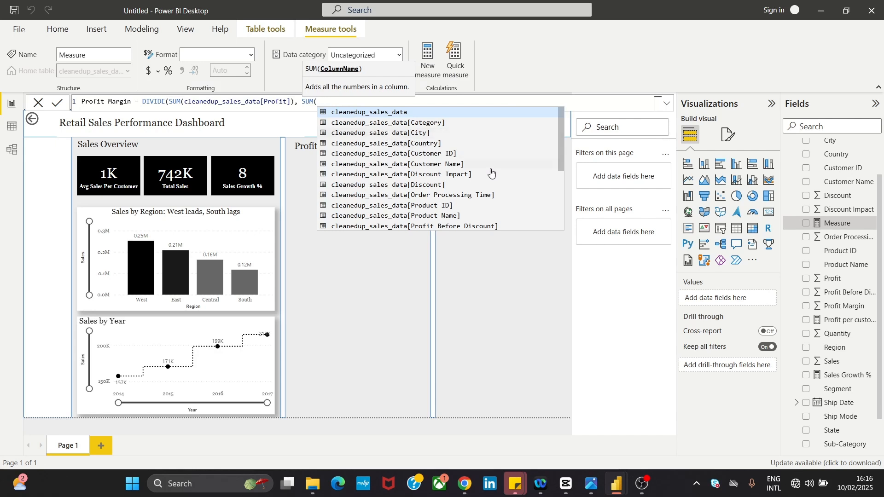
{"action": "left_click_drag", "start_coordinate": [561, 133], "coordinate": [568, 176]}
{"action": "left_click", "coordinate": [410, 196]}
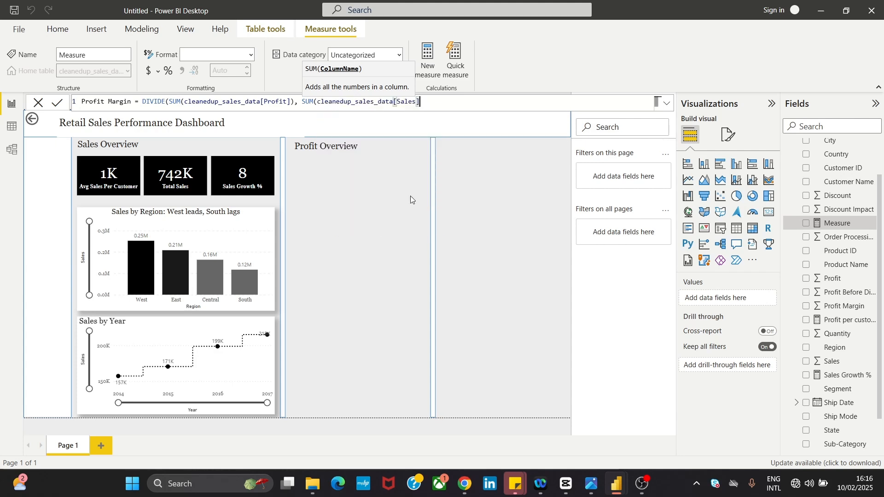
{"action": "type", "text": ")."}
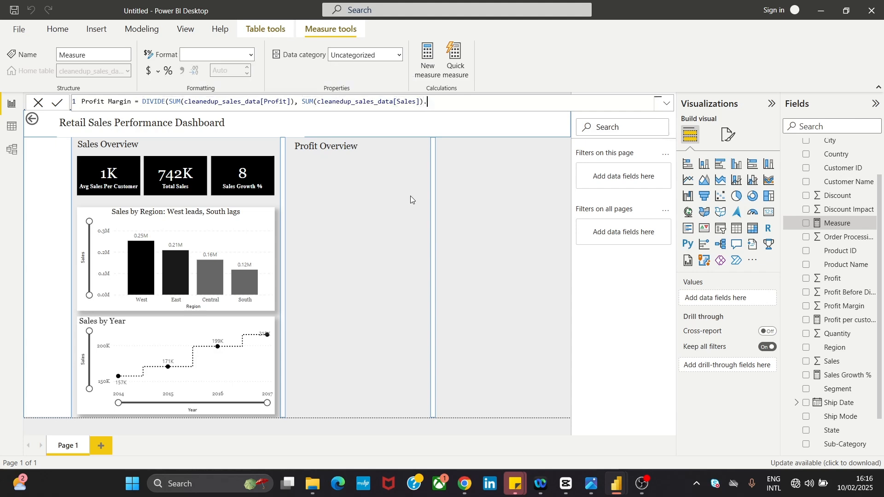
{"action": "key", "text": "BackSpace"}
{"action": "type", "text": ", 0"}
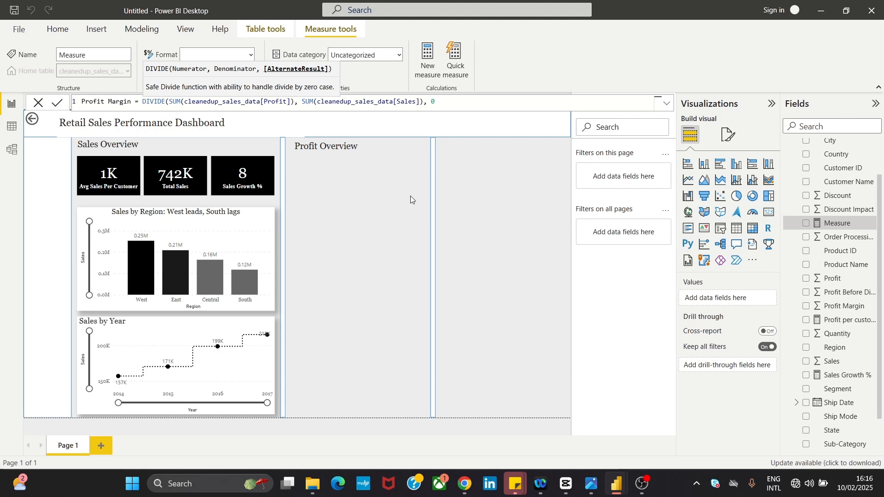
{"action": "type", "text": ")"}
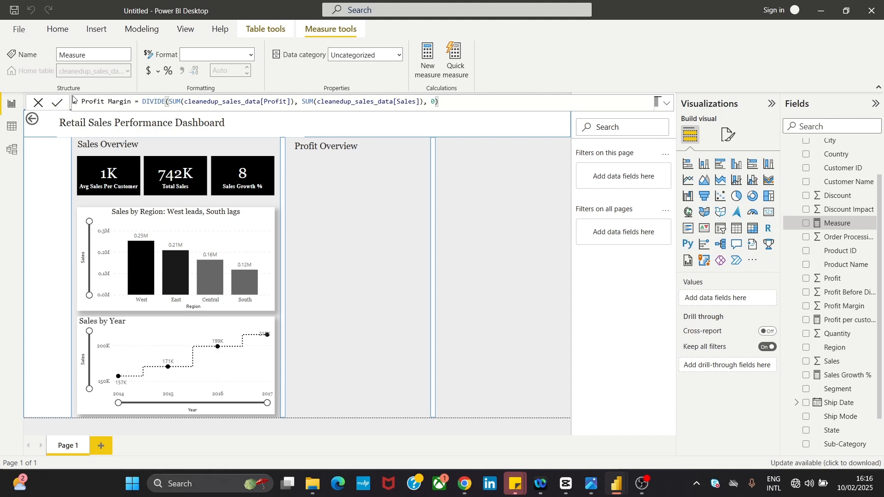
{"action": "left_click", "coordinate": [57, 103]}
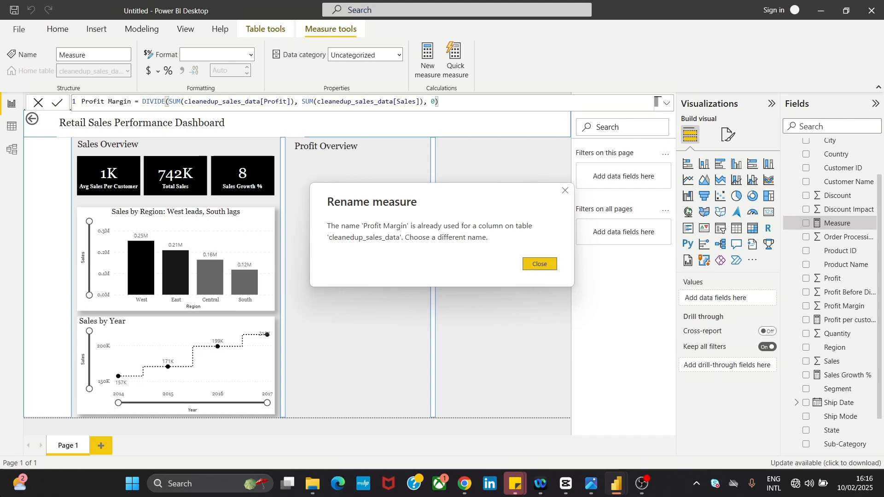
- Dismiss the naming conflict, rename the measure as Profit Marginn in its formula and commit it
{"action": "key", "text": "super+w"}
{"action": "left_click", "coordinate": [612, 200]}
{"action": "left_click", "coordinate": [528, 263]}
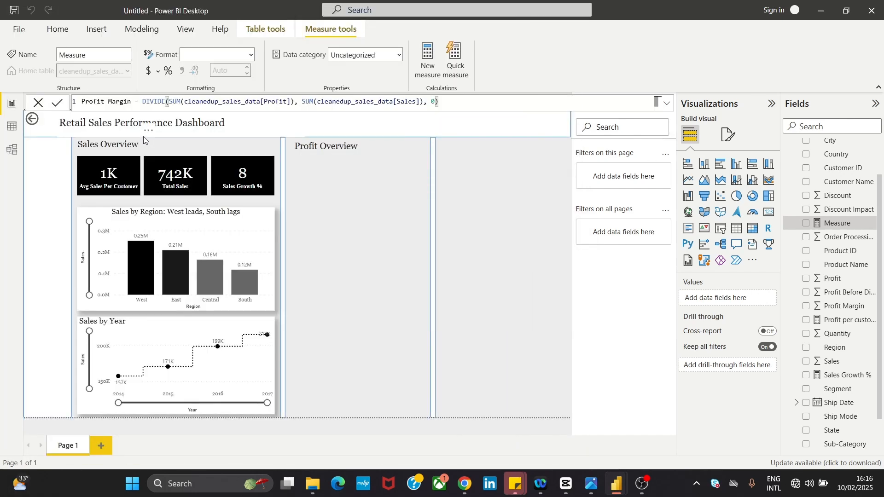
{"action": "double_click", "coordinate": [132, 106]}
{"action": "type", "text": "N"}
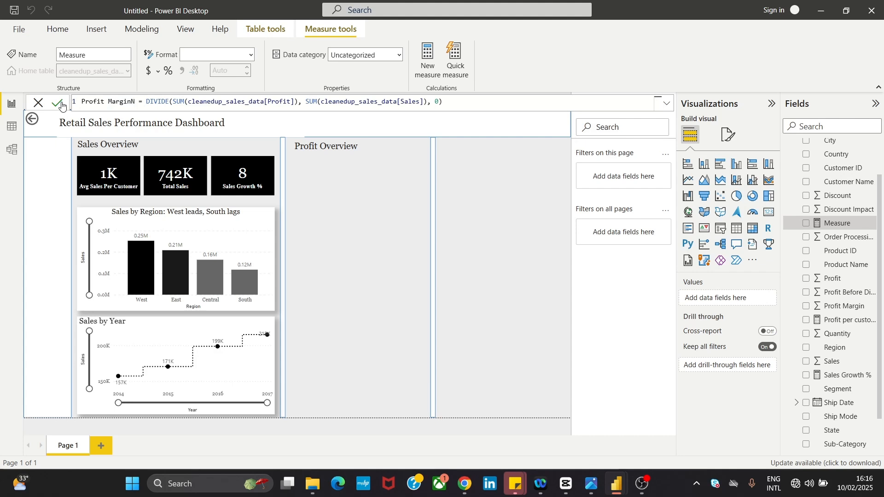
{"action": "key", "text": "BackSpace"}
{"action": "type", "text": "n"}
{"action": "left_click", "coordinate": [54, 104]}
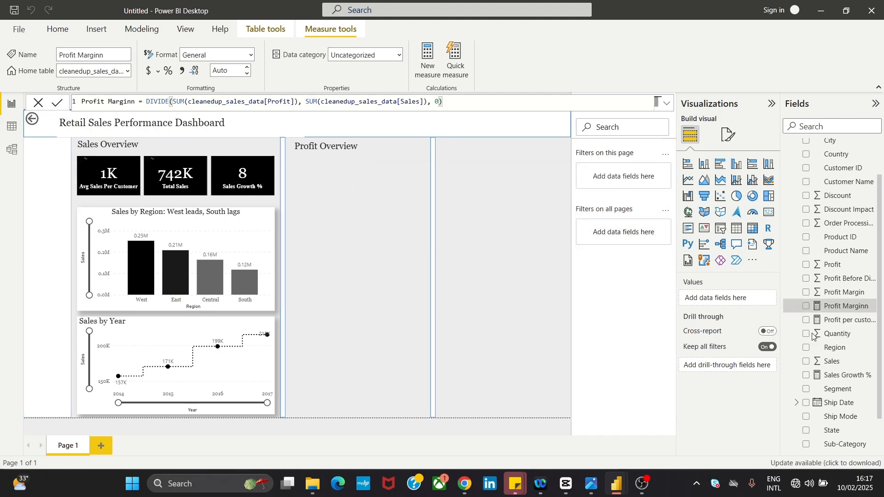
- Open the available actions for the existing Profit Margin column in the field list
{"action": "left_click", "coordinate": [872, 295]}
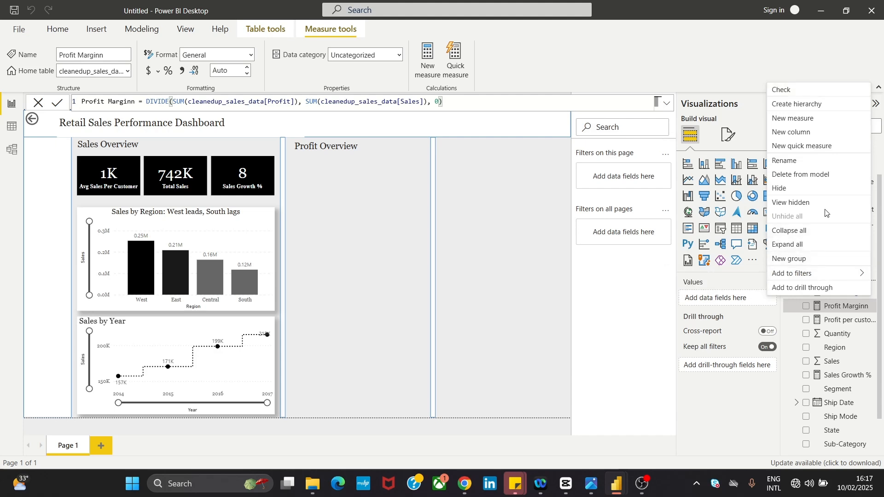
- Delete the Profit Margin column from the model and rename the Profit Marginn measure as Profit Margin
{"action": "left_click", "coordinate": [811, 178]}
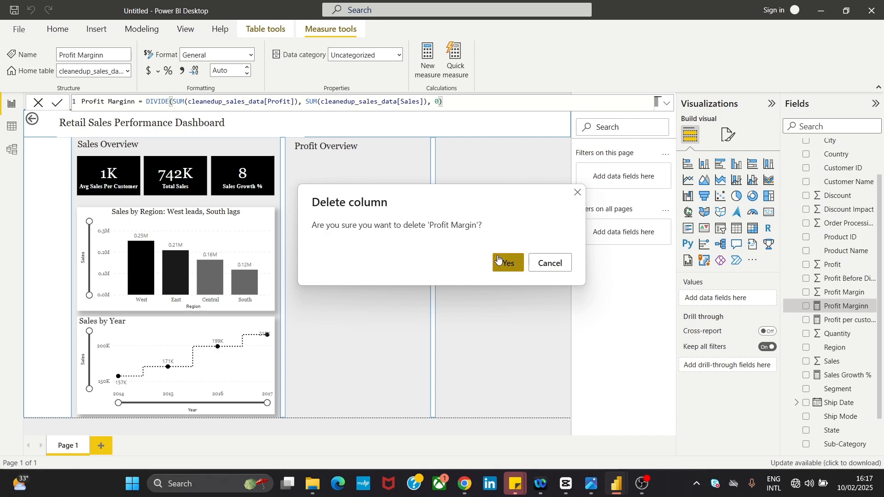
{"action": "left_click", "coordinate": [498, 259]}
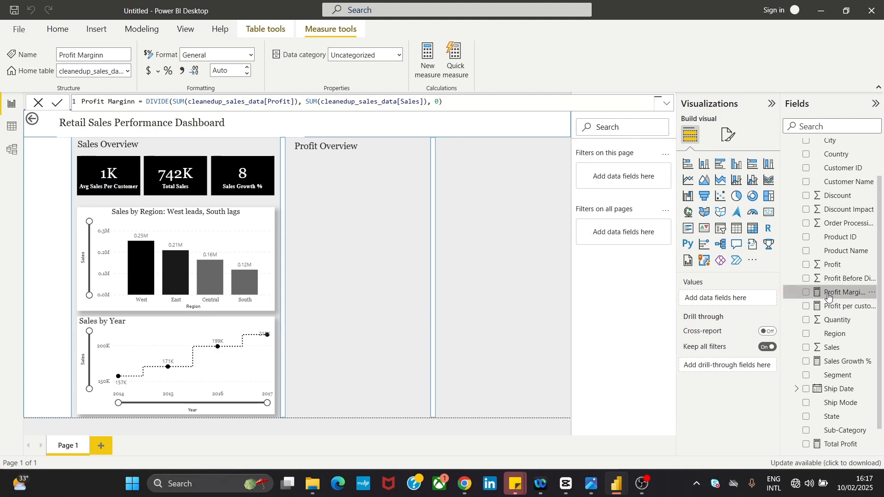
{"action": "double_click", "coordinate": [829, 296]}
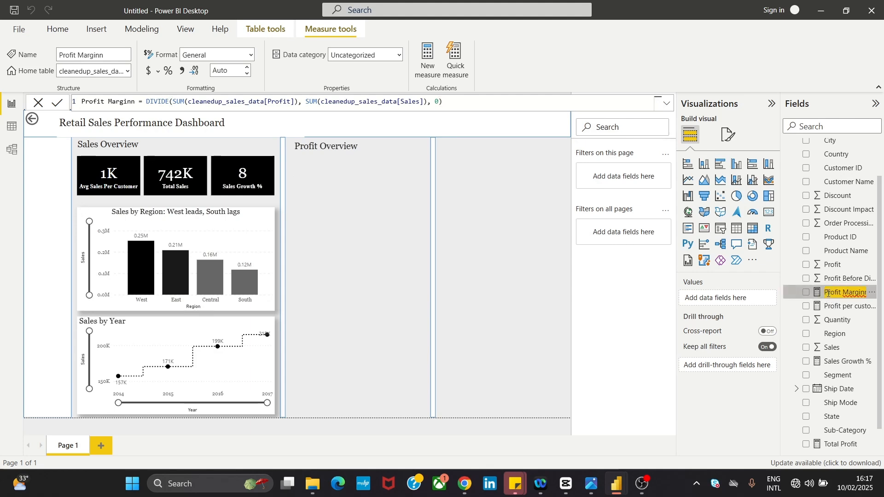
{"action": "left_click", "coordinate": [864, 292]}
{"action": "key", "text": "BackSpace"}
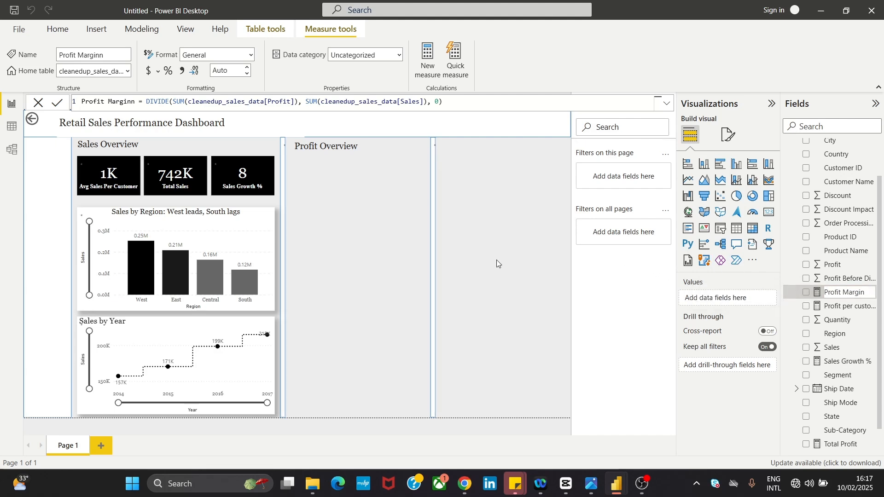
{"action": "key", "text": "Return"}
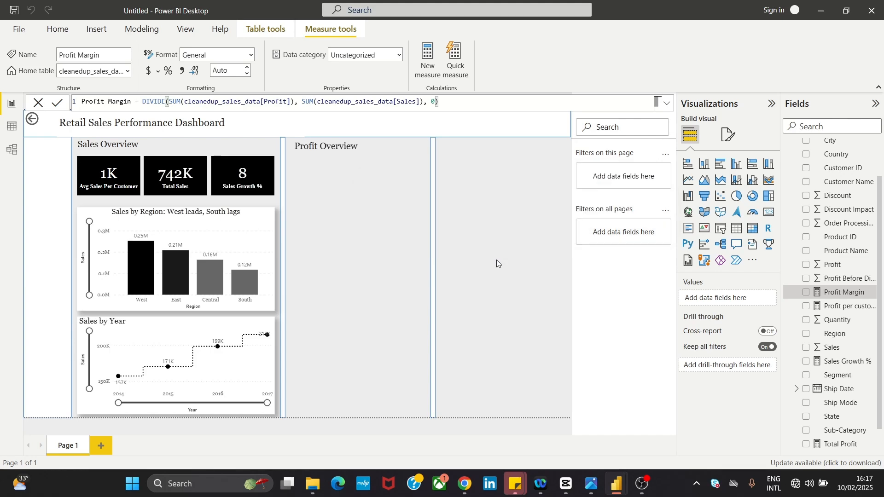
- Add an empty clustered column chart under Profit Overview, matching the Sales by Region chart's vertical extent and nearly filling the section's width
{"action": "left_click", "coordinate": [592, 490]}
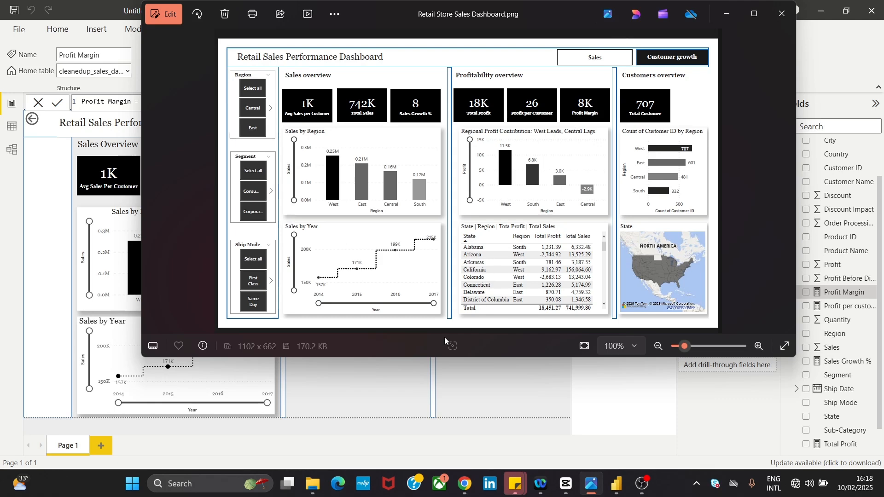
{"action": "left_click", "coordinate": [325, 384]}
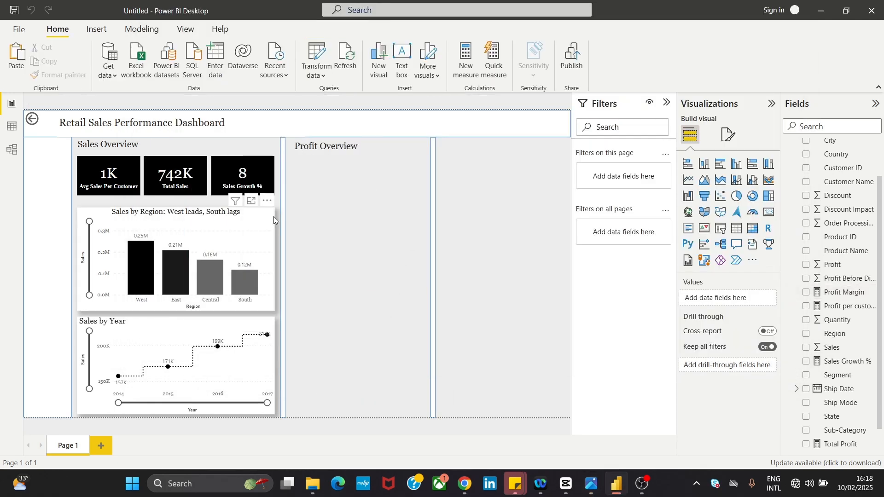
{"action": "left_click", "coordinate": [737, 164]}
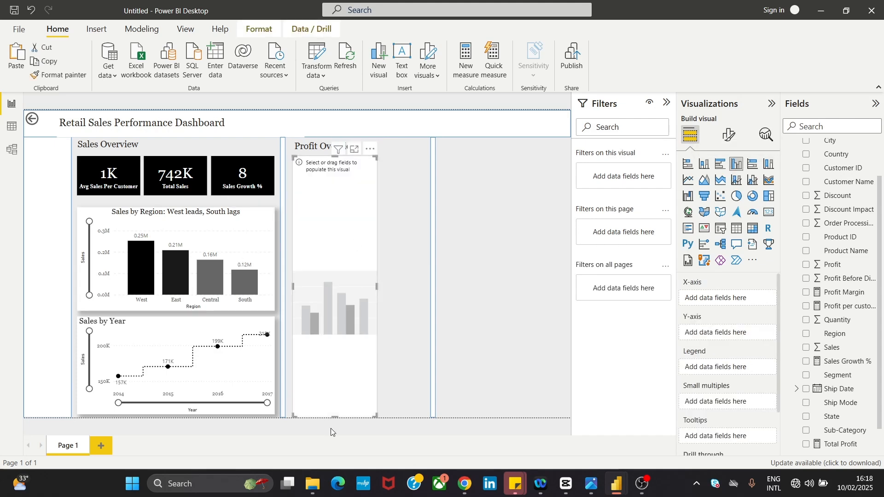
{"action": "left_click_drag", "start_coordinate": [335, 413], "coordinate": [345, 229]}
{"action": "left_click_drag", "start_coordinate": [377, 192], "coordinate": [405, 228]}
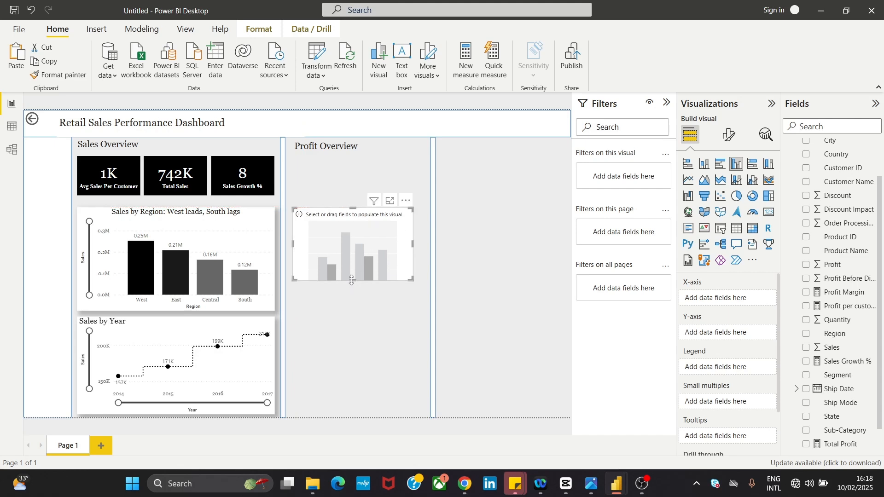
{"action": "left_click_drag", "start_coordinate": [354, 280], "coordinate": [352, 312]}
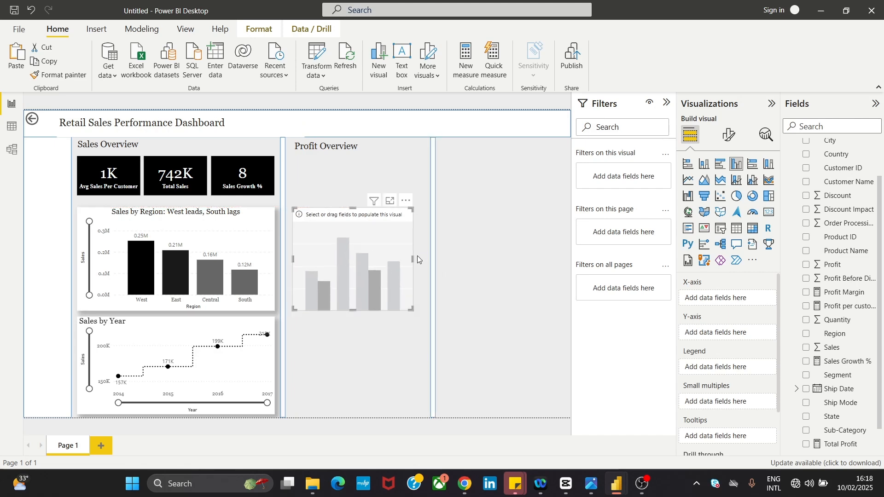
{"action": "left_click_drag", "start_coordinate": [415, 260], "coordinate": [426, 259]}
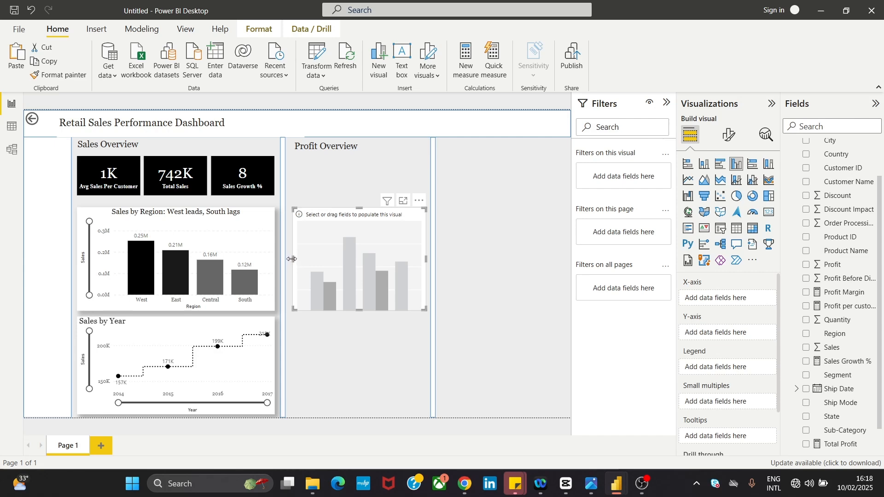
{"action": "left_click_drag", "start_coordinate": [292, 259], "coordinate": [292, 262]}
{"action": "left_click", "coordinate": [489, 191]}
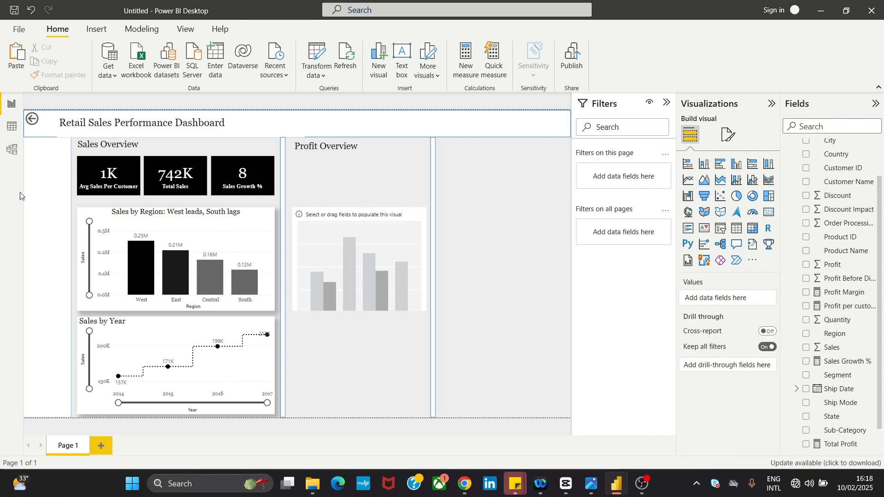
- Copy the Avg Sales Per Customer card to the start of Profit Overview and make the copy show Total Profit
{"action": "left_click", "coordinate": [84, 184]}
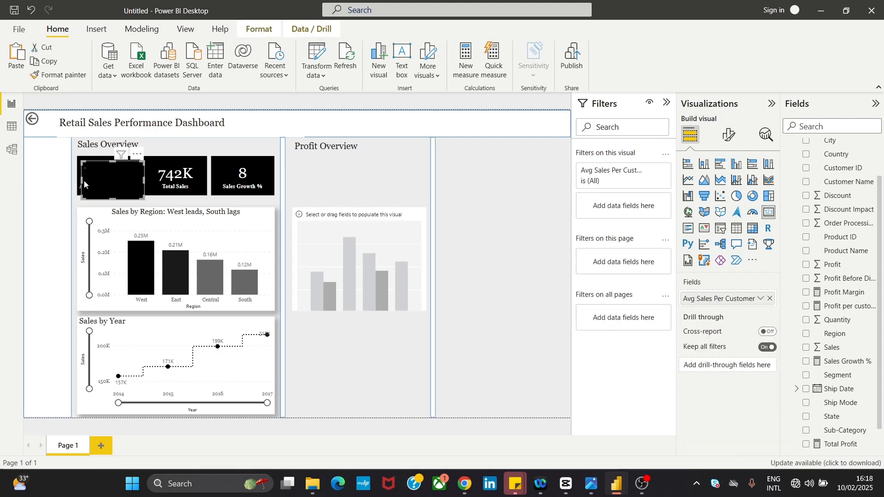
{"action": "key", "text": "ctrl+c"}
{"action": "key", "text": "ctrl+v"}
{"action": "left_click_drag", "start_coordinate": [212, 175], "coordinate": [294, 174]}
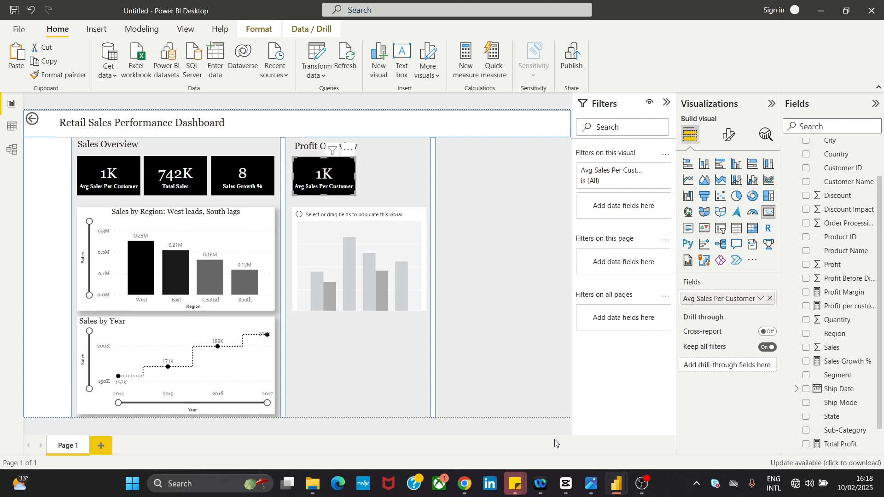
{"action": "left_click", "coordinate": [593, 485]}
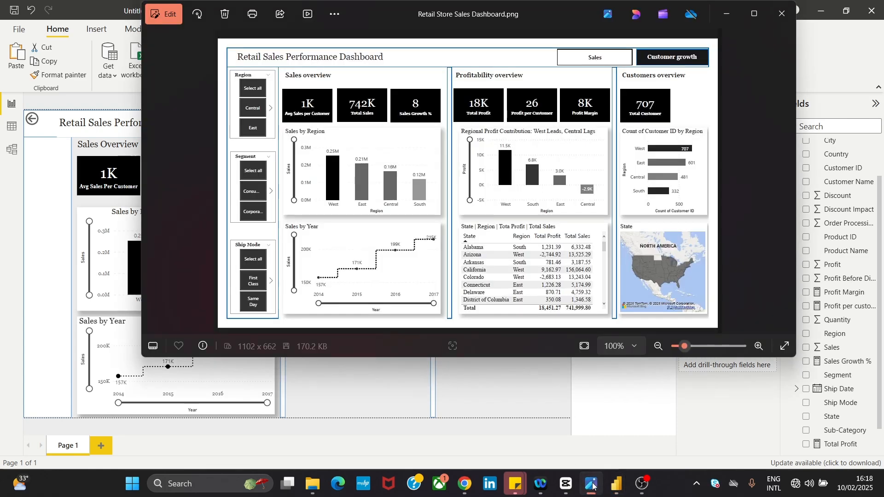
{"action": "left_click", "coordinate": [593, 485]}
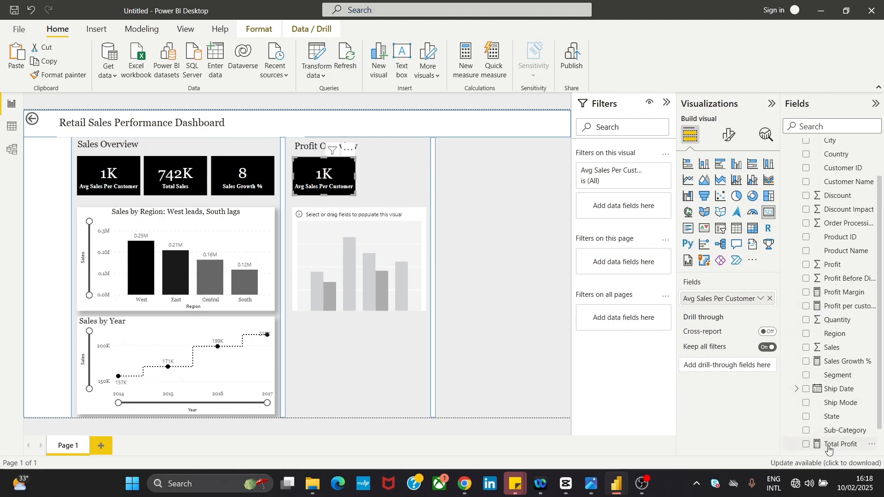
{"action": "left_click_drag", "start_coordinate": [829, 446], "coordinate": [727, 303]}
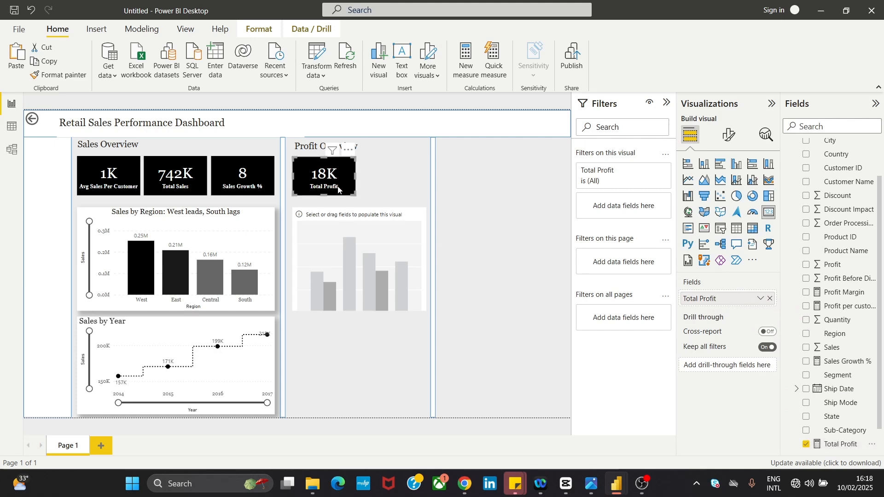
- Paste another card copy beside the Total Profit card and replace its field with Profit per customer
{"action": "key", "text": "ctrl+v"}
{"action": "left_click_drag", "start_coordinate": [137, 186], "coordinate": [414, 180]}
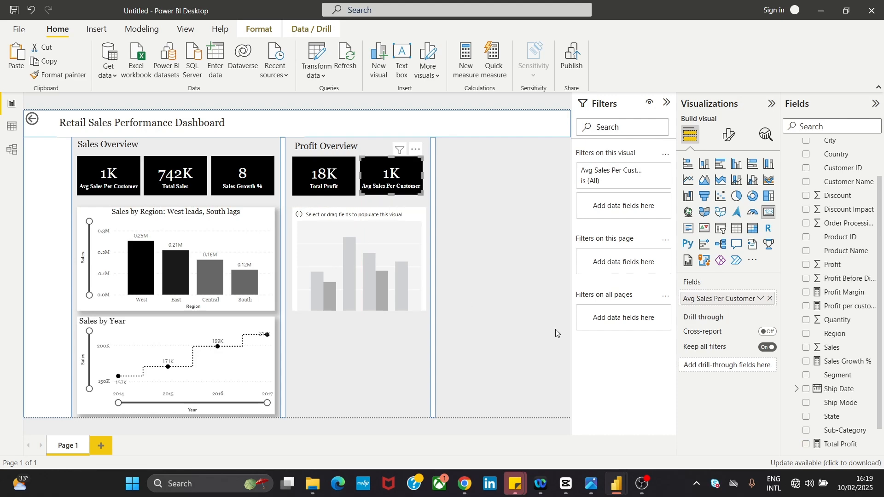
{"action": "left_click", "coordinate": [588, 487]}
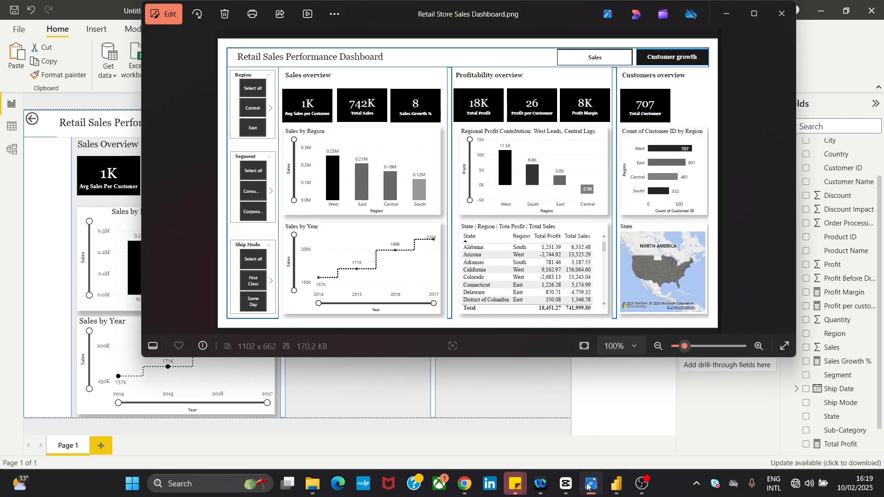
{"action": "left_click", "coordinate": [588, 486]}
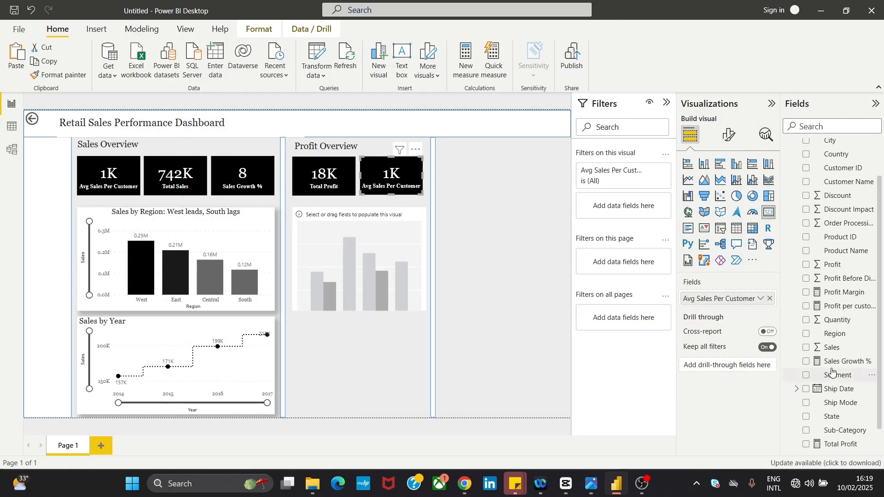
{"action": "left_click_drag", "start_coordinate": [848, 307], "coordinate": [765, 300]}
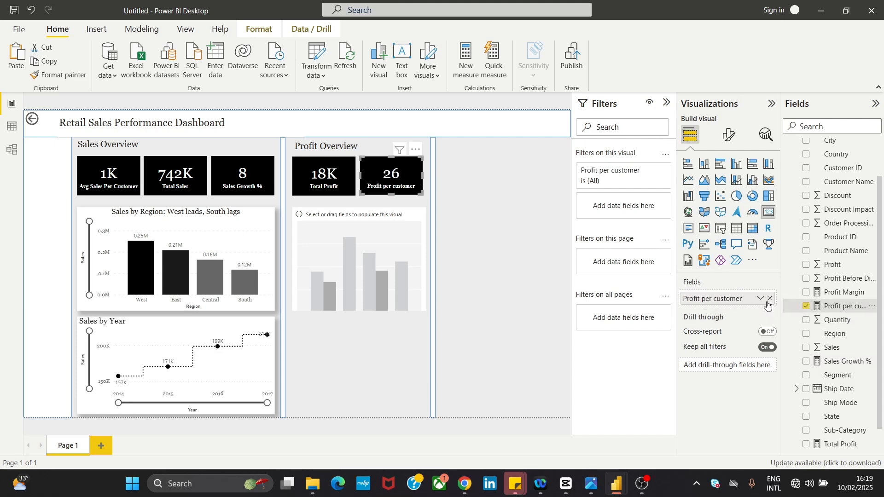
- Shift the vertical divider after Profit Overview further right to widen that section enough for a third card
{"action": "left_click", "coordinate": [434, 328]}
{"action": "key", "text": "Right"}
{"action": "key", "text": "Right"}
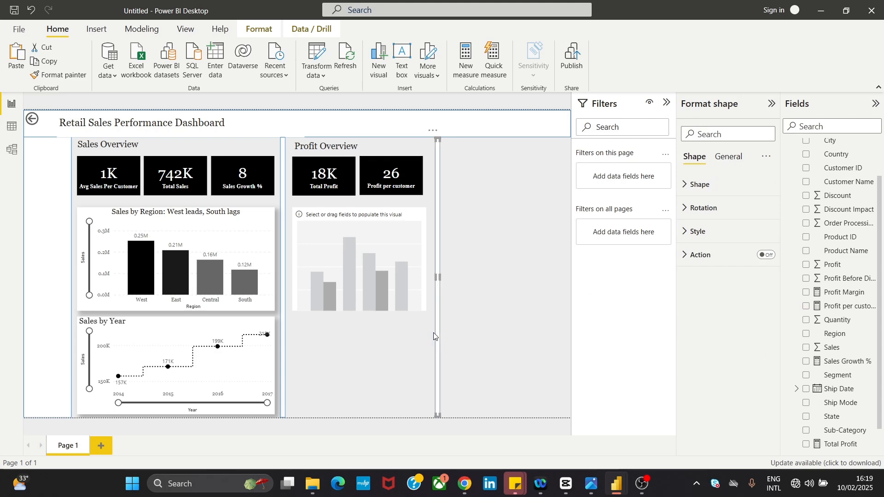
{"action": "key", "text": "Right"}
{"action": "key", "text": "Right"}
{"action": "key", "text": "Right"}
{"action": "key", "text": "Right"}
{"action": "key", "text": "Right"}
{"action": "key", "text": "Right"}
{"action": "key", "text": "Right"}
{"action": "key", "text": "Right"}
{"action": "key", "text": "Right"}
{"action": "key", "text": "Right"}
{"action": "key", "text": "Right"}
{"action": "key", "text": "Right"}
{"action": "key", "text": "Right"}
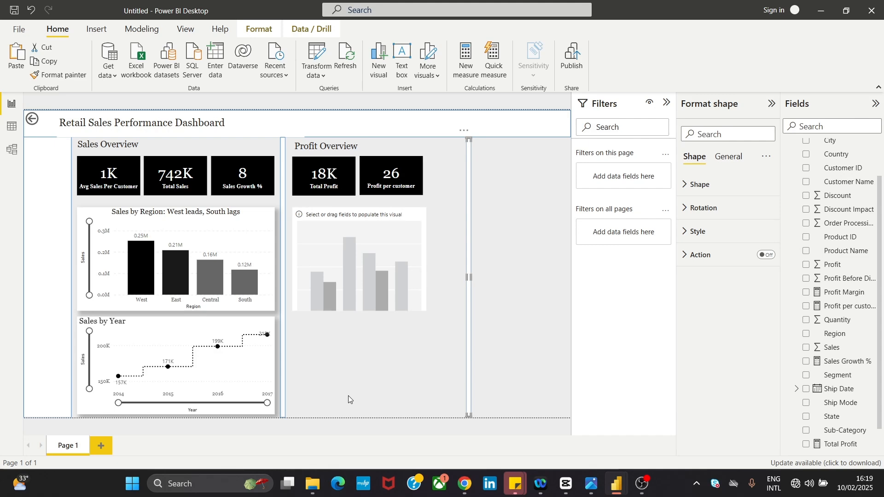
- Narrow the blank side panel next to Sales Overview slightly by pulling in its right edge
{"action": "left_click", "coordinate": [68, 238]}
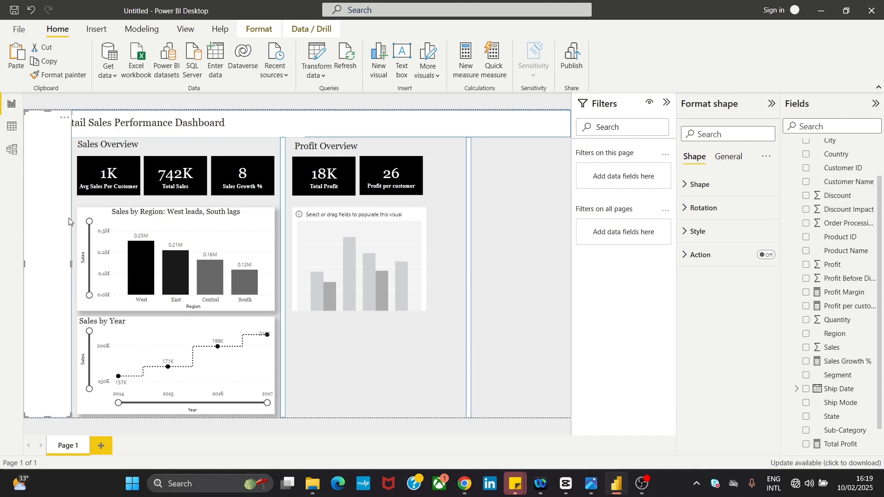
{"action": "mouse_move", "coordinate": [71, 267]}
{"action": "left_mouse_down"}
{"action": "mouse_move", "coordinate": [57, 261]}
{"action": "mouse_move", "coordinate": [63, 266]}
{"action": "left_mouse_up"}
{"action": "left_click", "coordinate": [479, 242]}
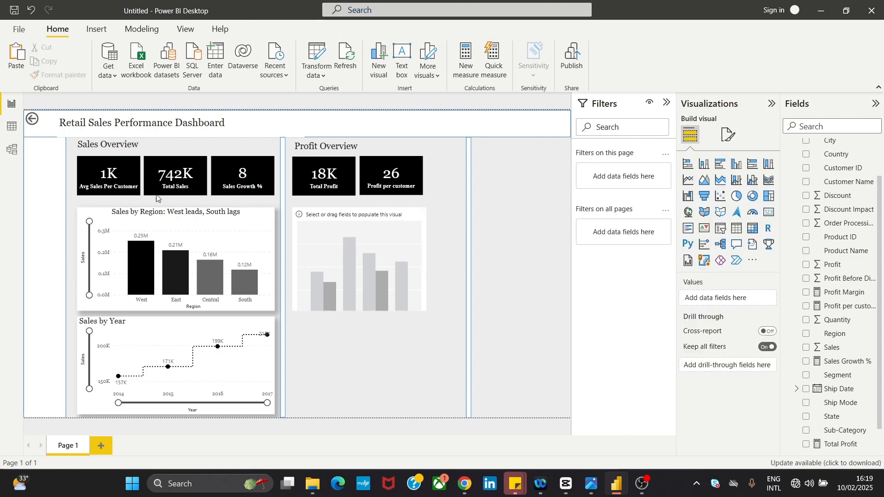
- Shift the three Sales Overview cards together to the left, close to the side panel's edge
{"action": "left_click", "coordinate": [128, 188]}
{"action": "left_click", "coordinate": [173, 190], "text": "ctrl"}
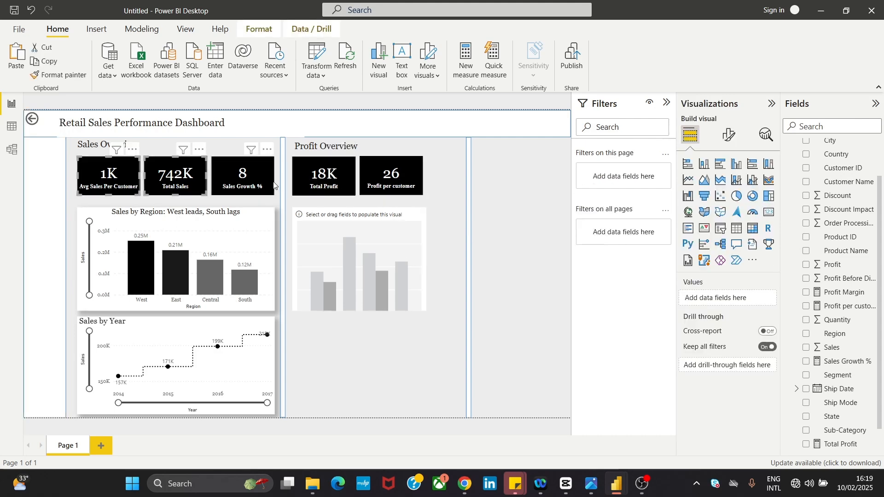
{"action": "left_click", "coordinate": [272, 185], "text": "ctrl"}
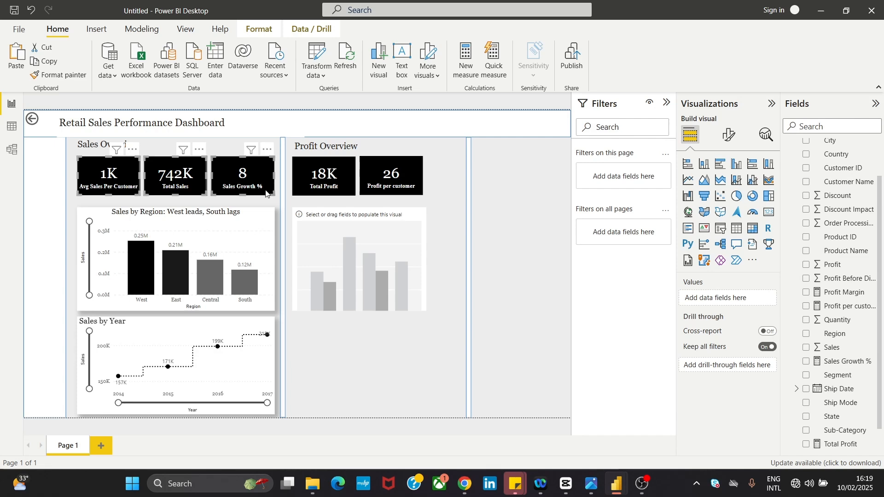
{"action": "key", "text": "Left"}
{"action": "key", "text": "Left"}
{"action": "key", "text": "Left"}
{"action": "key", "text": "Left"}
{"action": "key", "text": "Left"}
{"action": "key", "text": "Left"}
{"action": "key", "text": "Left"}
{"action": "key", "text": "Left"}
{"action": "key", "text": "Left"}
{"action": "key", "text": "Left"}
{"action": "key", "text": "Left"}
{"action": "key", "text": "Left"}
{"action": "key", "text": "Left"}
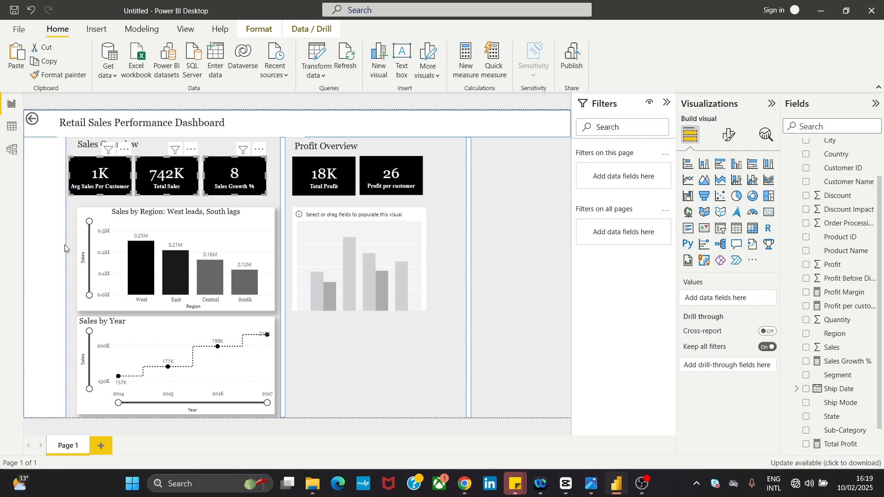
- Shift the Sales by Region chart left until it lines up with the cards above it
{"action": "left_click", "coordinate": [113, 226]}
{"action": "key", "text": "Left"}
{"action": "key", "text": "Left"}
{"action": "key", "text": "Left"}
{"action": "key", "text": "Left"}
{"action": "key", "text": "Left"}
{"action": "key", "text": "Left"}
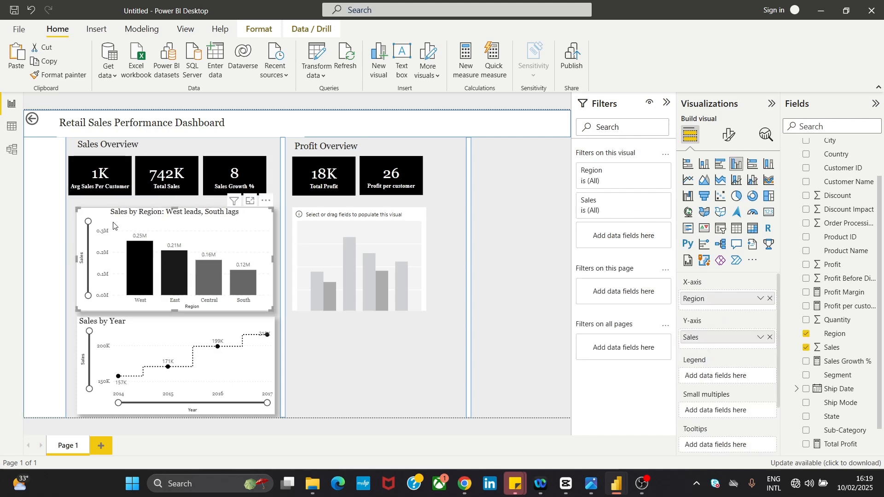
{"action": "key", "text": "Left"}
{"action": "key", "text": "Left"}
{"action": "key", "text": "Left"}
{"action": "key", "text": "Left"}
{"action": "key", "text": "Left"}
{"action": "key", "text": "Left"}
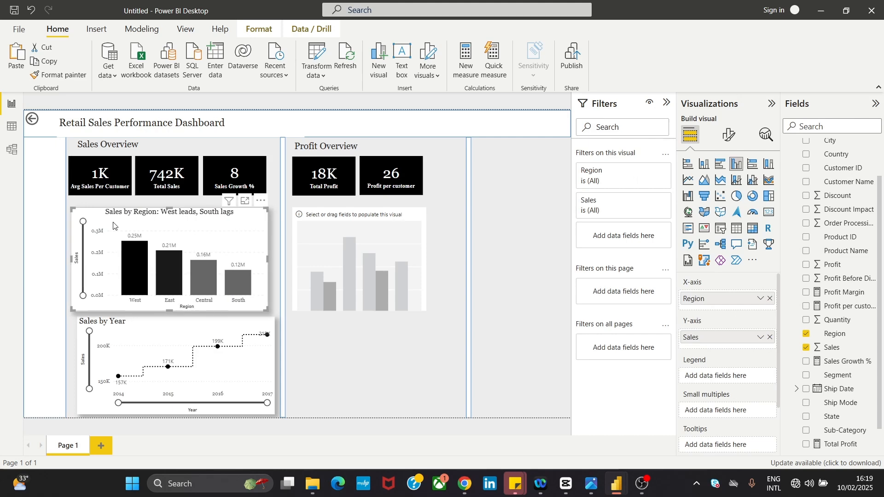
- Shift the Sales by Year chart left until it lines up with the Sales by Region chart
{"action": "left_click", "coordinate": [145, 332]}
{"action": "key", "text": "Left"}
{"action": "key", "text": "Left"}
{"action": "key", "text": "Left"}
{"action": "key", "text": "Left"}
{"action": "key", "text": "Left"}
{"action": "key", "text": "Left"}
{"action": "key", "text": "Left"}
{"action": "key", "text": "Left"}
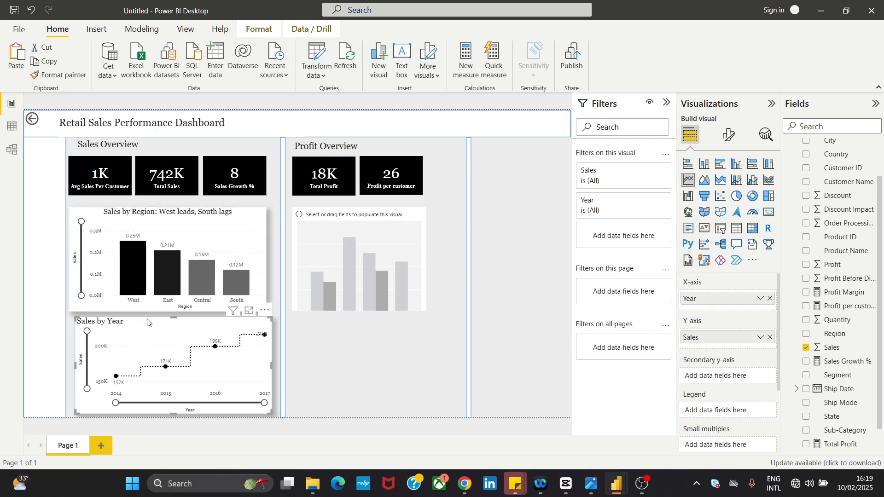
{"action": "key", "text": "Left"}
{"action": "key", "text": "Left"}
{"action": "key", "text": "Left"}
{"action": "key", "text": "Left"}
{"action": "key", "text": "Left"}
{"action": "key", "text": "Left"}
{"action": "key", "text": "Left"}
{"action": "key", "text": "Left"}
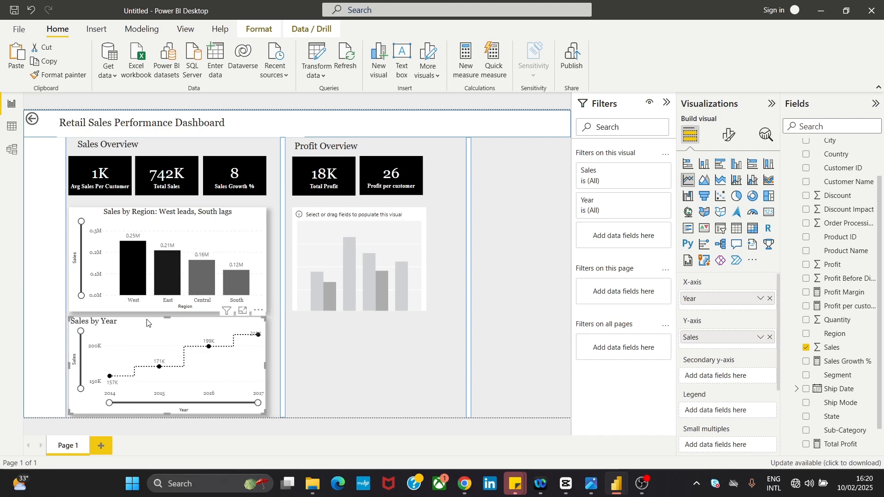
- Shift the vertical divider between Sales Overview and Profit Overview left, close to the sales charts
{"action": "left_click", "coordinate": [283, 176]}
{"action": "key", "text": "Left"}
{"action": "key", "text": "Left"}
{"action": "key", "text": "Left"}
{"action": "key", "text": "Left"}
{"action": "key", "text": "Left"}
{"action": "key", "text": "Left"}
{"action": "key", "text": "Left"}
{"action": "key", "text": "Left"}
{"action": "key", "text": "Left"}
{"action": "key", "text": "Left"}
{"action": "key", "text": "Left"}
{"action": "key", "text": "Left"}
{"action": "key", "text": "Left"}
{"action": "key", "text": "Left"}
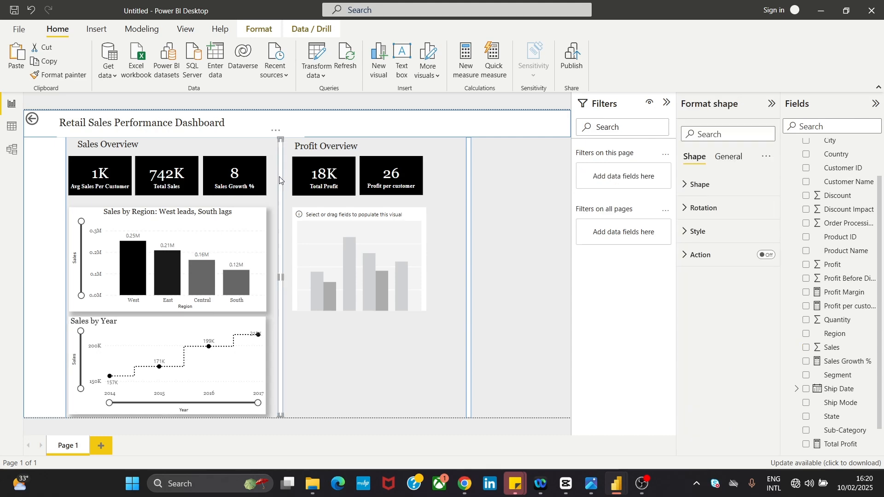
{"action": "key", "text": "Left"}
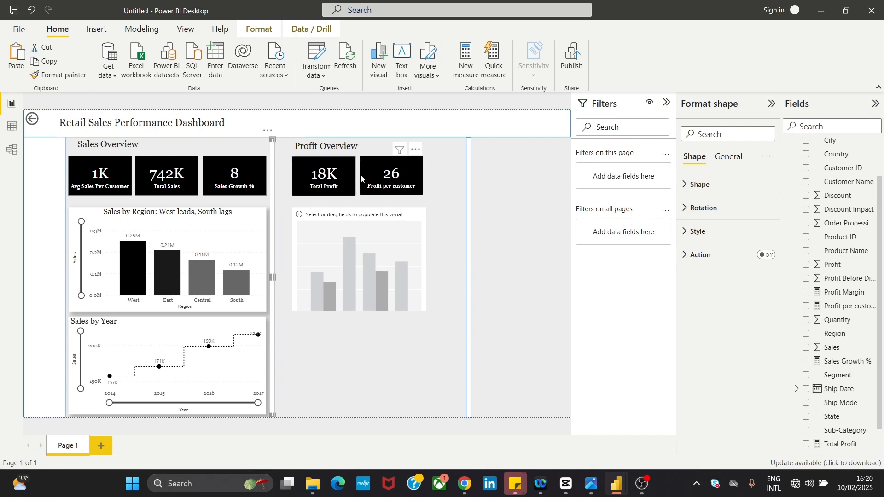
- Shift the Total Profit and Profit per customer cards together to the left, close to the divider beside Sales Overview
{"action": "left_click", "coordinate": [347, 177]}
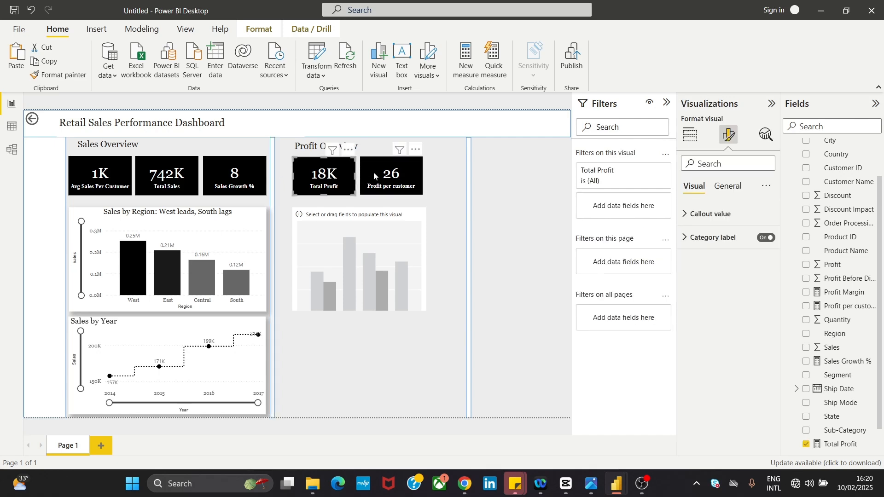
{"action": "left_click", "coordinate": [374, 172], "text": "ctrl"}
{"action": "left_click_drag", "start_coordinate": [373, 181], "coordinate": [371, 181]}
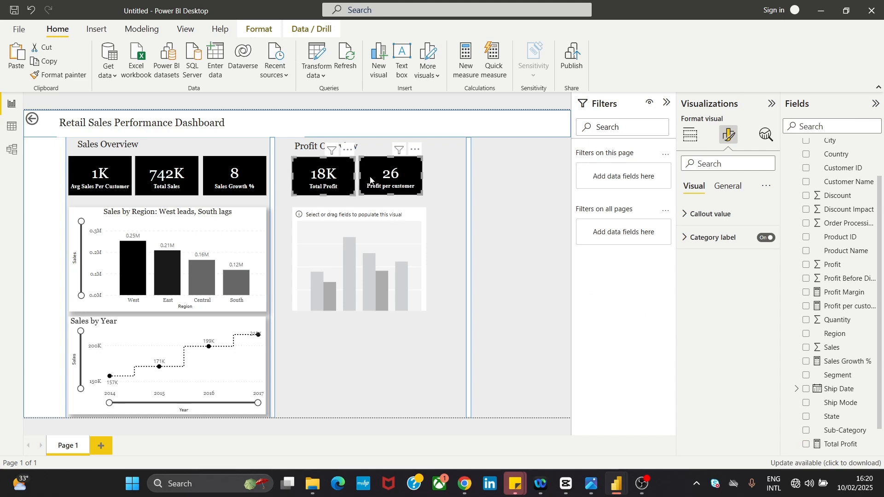
{"action": "key", "text": "Left"}
{"action": "key", "text": "Left"}
{"action": "key", "text": "Left"}
{"action": "key", "text": "Left"}
{"action": "key", "text": "Left"}
{"action": "key", "text": "Left"}
{"action": "key", "text": "Left"}
{"action": "key", "text": "Left"}
{"action": "key", "text": "Left"}
{"action": "key", "text": "Left"}
{"action": "key", "text": "Left"}
{"action": "key", "text": "Left"}
{"action": "key", "text": "Left"}
{"action": "key", "text": "Left"}
{"action": "key", "text": "Left"}
{"action": "key", "text": "Left"}
{"action": "key", "text": "Left"}
{"action": "key", "text": "Left"}
{"action": "key", "text": "Left"}
{"action": "key", "text": "Left"}
{"action": "key", "text": "Left"}
{"action": "key", "text": "Left"}
{"action": "key", "text": "Left"}
{"action": "key", "text": "Left"}
{"action": "key", "text": "Left"}
{"action": "key", "text": "Left"}
{"action": "key", "text": "Left"}
{"action": "key", "text": "Left"}
{"action": "key", "text": "Left"}
{"action": "key", "text": "Left"}
{"action": "key", "text": "Left"}
{"action": "key", "text": "Left"}
{"action": "key", "text": "Left"}
{"action": "key", "text": "Left"}
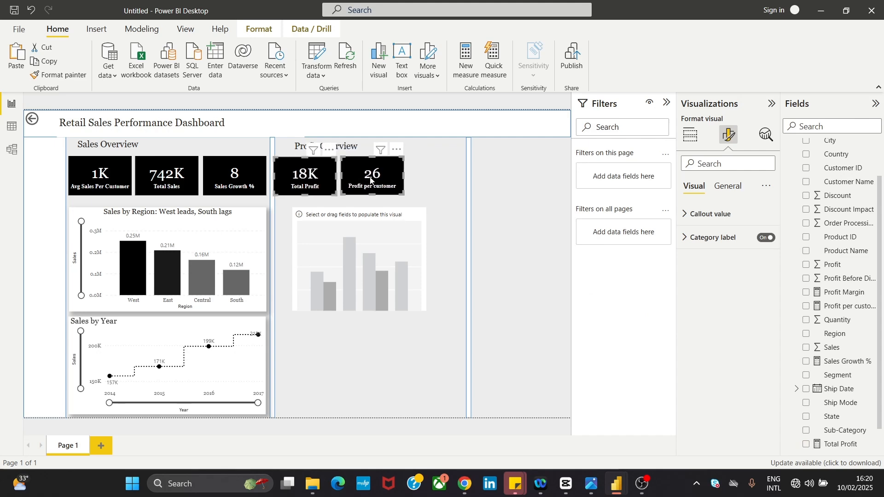
{"action": "key", "text": "Right"}
{"action": "key", "text": "Right"}
{"action": "key", "text": "Right"}
{"action": "key", "text": "Right"}
{"action": "key", "text": "Right"}
{"action": "key", "text": "Right"}
{"action": "key", "text": "Right"}
{"action": "key", "text": "Right"}
{"action": "key", "text": "Right"}
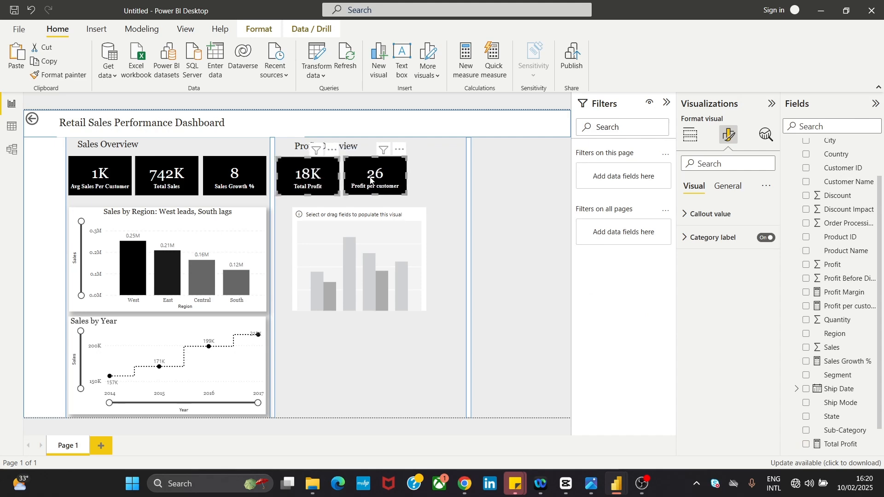
{"action": "key", "text": "Right"}
{"action": "key", "text": "Right"}
{"action": "key", "text": "Right"}
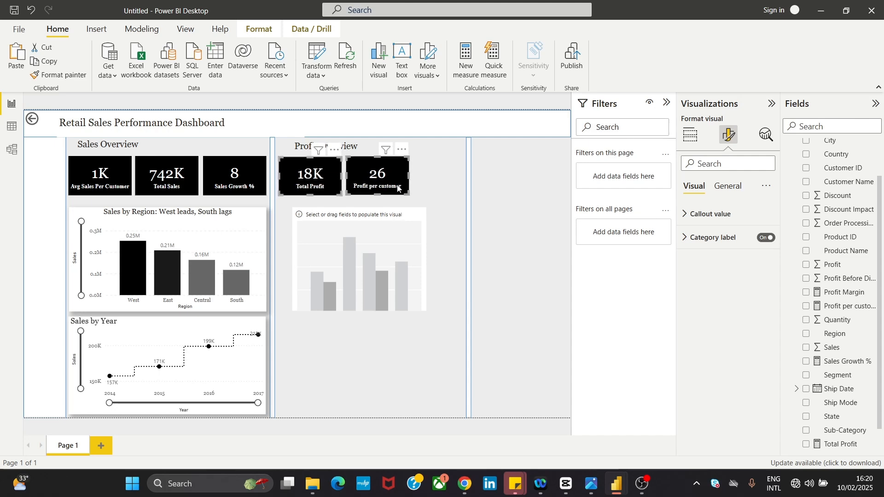
- Duplicate the Profit per customer card and place the copy as the third card in the Profit Overview row
{"action": "left_click", "coordinate": [397, 188]}
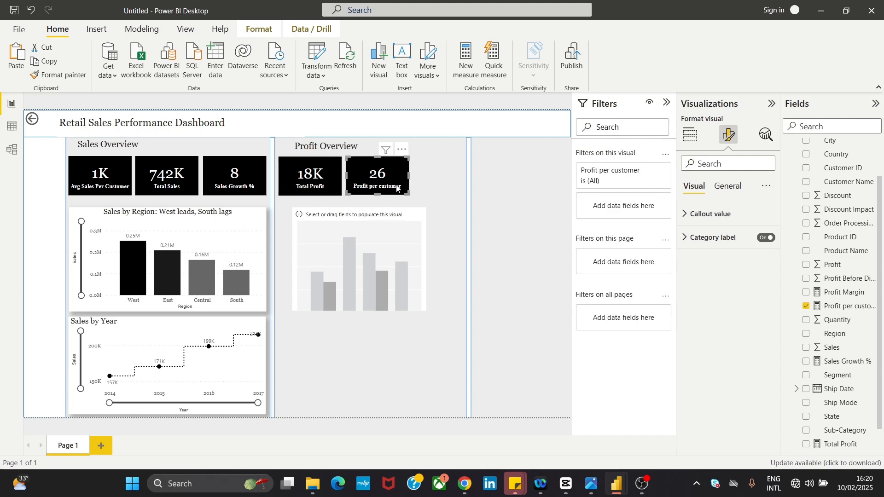
{"action": "key", "text": "ctrl+c"}
{"action": "key", "text": "ctrl+v"}
{"action": "left_click_drag", "start_coordinate": [397, 188], "coordinate": [461, 186]}
- Nudge the Total Profit card and the original Profit per customer card slightly further left
{"action": "left_click", "coordinate": [316, 185]}
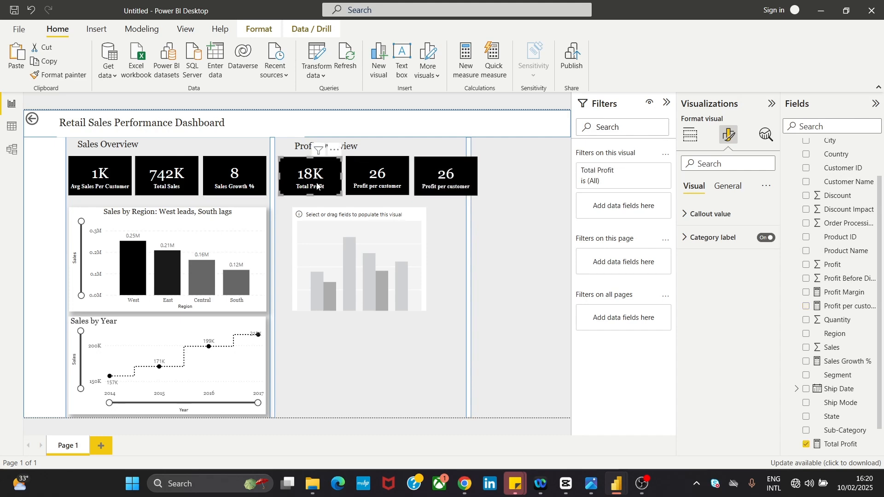
{"action": "left_click_drag", "start_coordinate": [317, 186], "coordinate": [359, 177]}
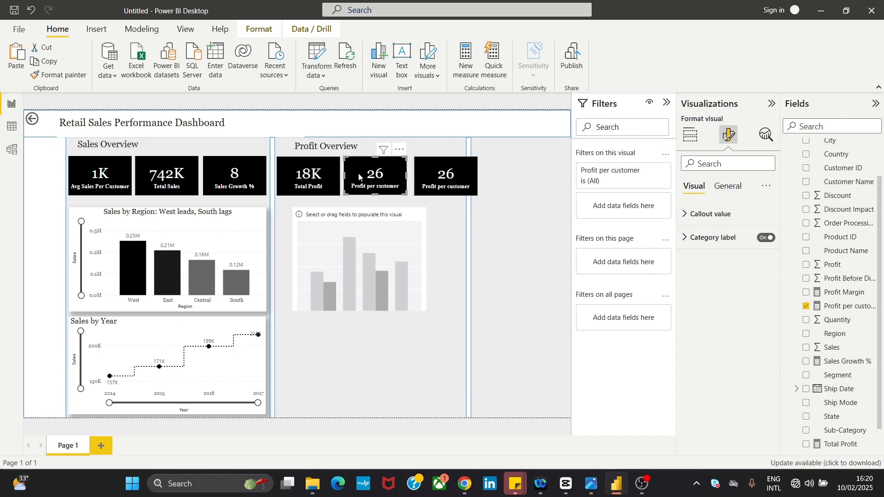
{"action": "key", "text": "Left"}
- Shift the duplicated Profit per customer card left until it sits close to the original card
{"action": "left_click", "coordinate": [428, 162]}
{"action": "key", "text": "Left"}
{"action": "key", "text": "Left"}
{"action": "key", "text": "Left"}
{"action": "key", "text": "Left"}
{"action": "key", "text": "Left"}
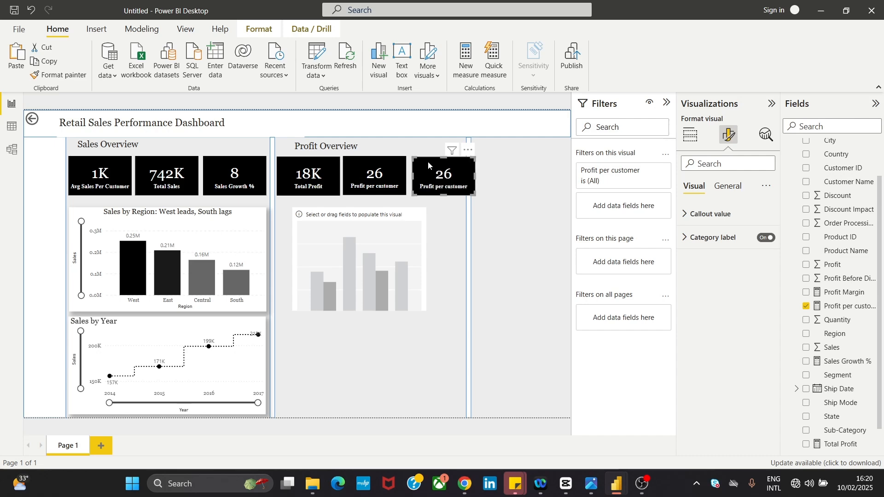
{"action": "key", "text": "Left"}
{"action": "key", "text": "Left"}
{"action": "key", "text": "Left"}
{"action": "key", "text": "Left"}
{"action": "key", "text": "Left"}
{"action": "key", "text": "Left"}
{"action": "key", "text": "Left"}
{"action": "key", "text": "Left"}
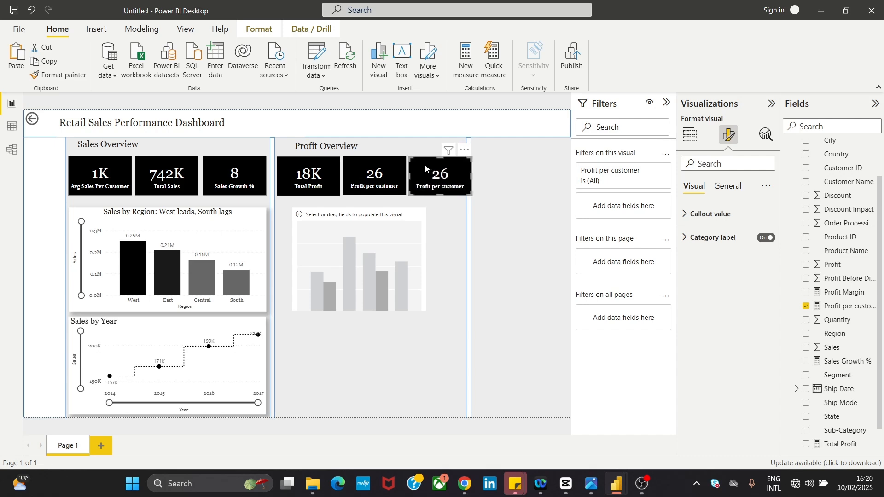
- Shift the vertical divider at the end of Profit Overview right until it clears the third card
{"action": "left_click", "coordinate": [534, 214]}
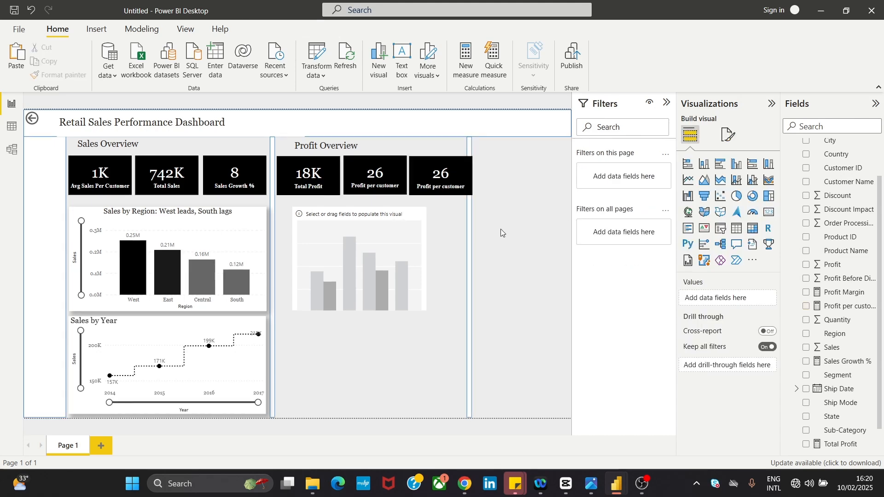
{"action": "left_click", "coordinate": [470, 233]}
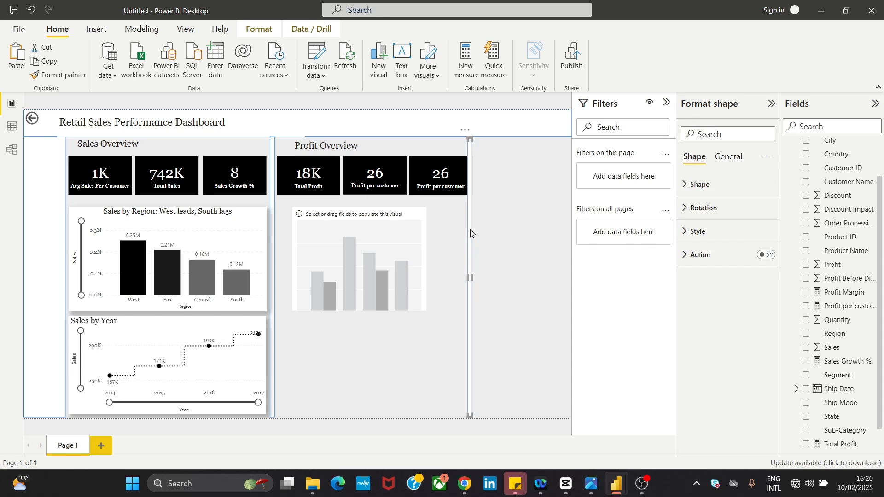
{"action": "key", "text": "Right"}
{"action": "key", "text": "Right"}
{"action": "key", "text": "Right"}
{"action": "key", "text": "Right"}
{"action": "key", "text": "Right"}
{"action": "key", "text": "Right"}
{"action": "key", "text": "Right"}
{"action": "key", "text": "Right"}
{"action": "key", "text": "Right"}
{"action": "key", "text": "Right"}
{"action": "key", "text": "Right"}
{"action": "key", "text": "Right"}
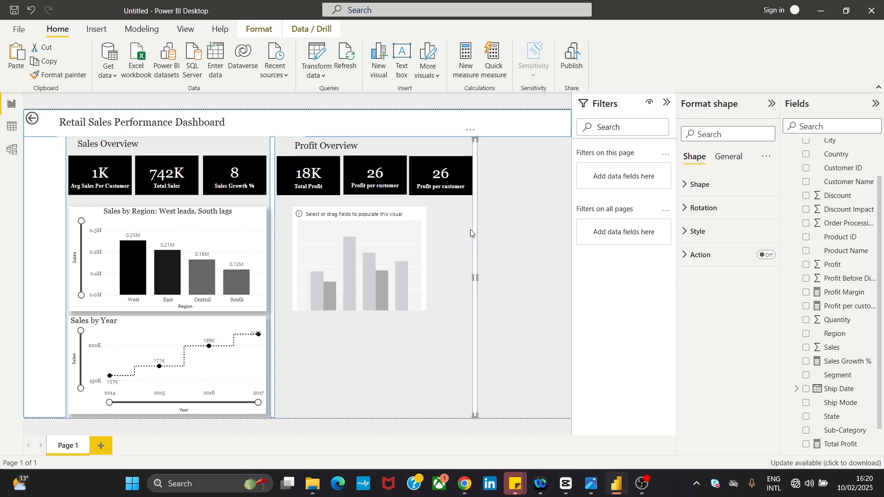
{"action": "key", "text": "Right"}
{"action": "key", "text": "Right"}
{"action": "key", "text": "Right"}
{"action": "key", "text": "Right"}
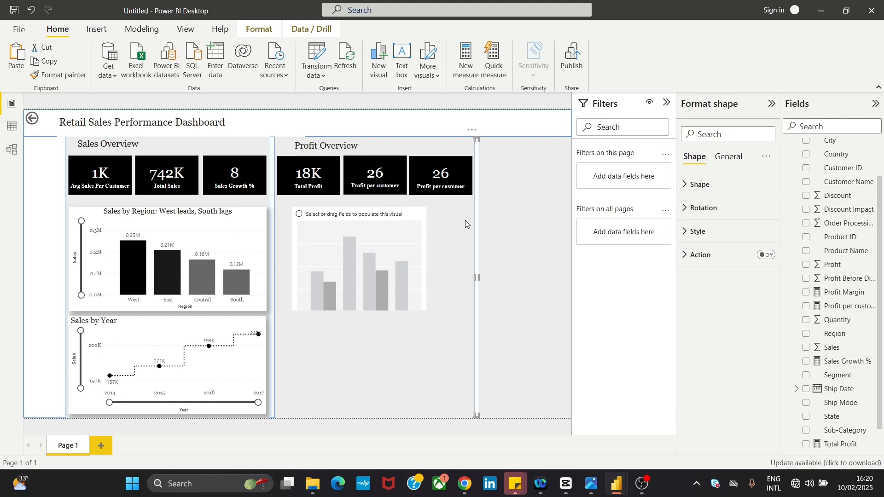
- Try to put the Profit Margin measure shown in the reference image on the third profit card, and remove that card
{"action": "left_click", "coordinate": [584, 484]}
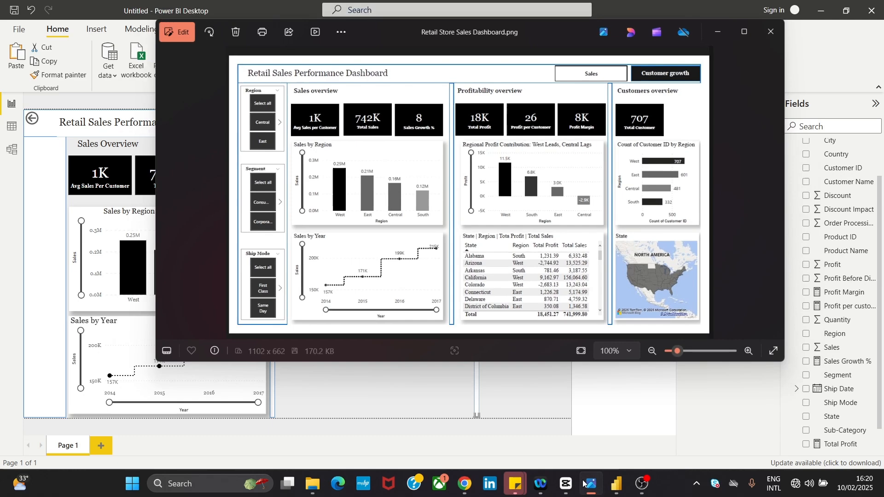
{"action": "left_click", "coordinate": [585, 484]}
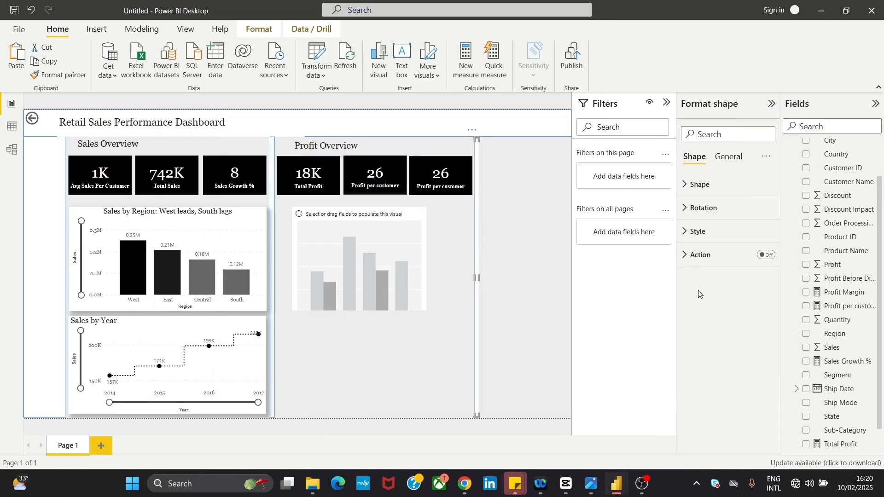
{"action": "left_click_drag", "start_coordinate": [835, 293], "coordinate": [816, 292]}
{"action": "left_click", "coordinate": [463, 183]}
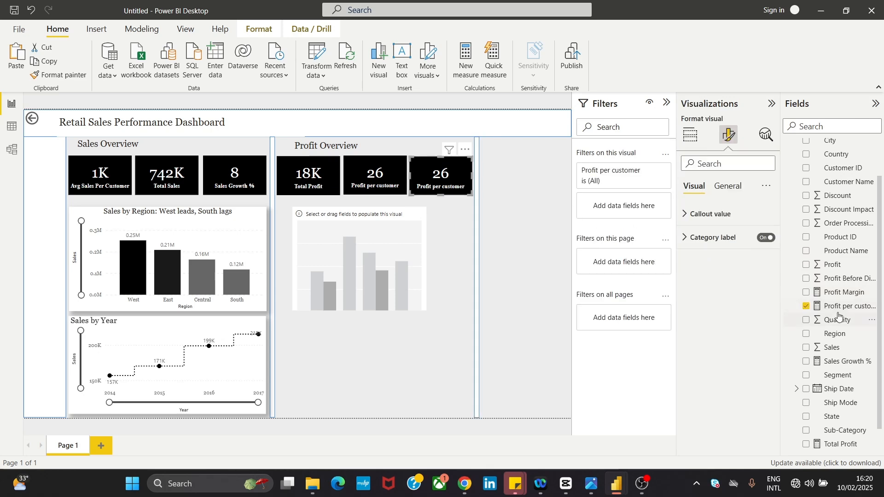
{"action": "left_click_drag", "start_coordinate": [845, 293], "coordinate": [815, 292]}
{"action": "left_click", "coordinate": [465, 150]}
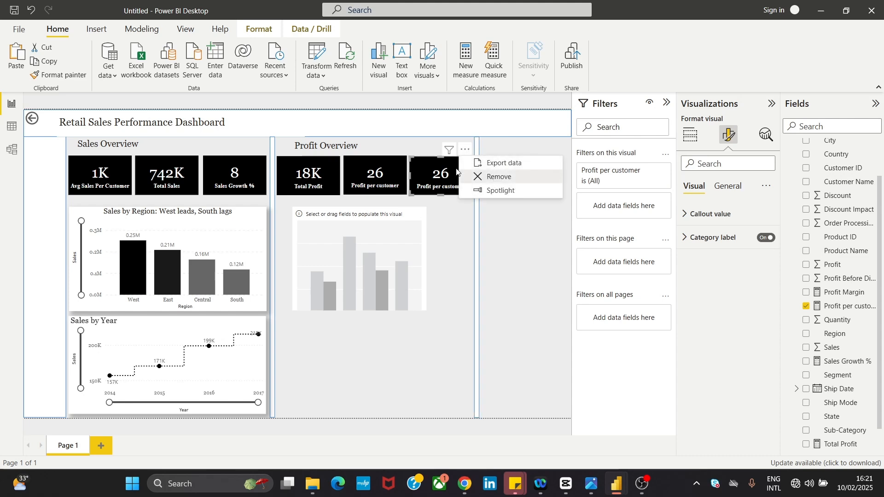
{"action": "left_click", "coordinate": [497, 177]}
- Place a copy of the Profit per customer card third in the Profit Overview row and replace its field with Profit Margin
{"action": "left_click", "coordinate": [390, 179]}
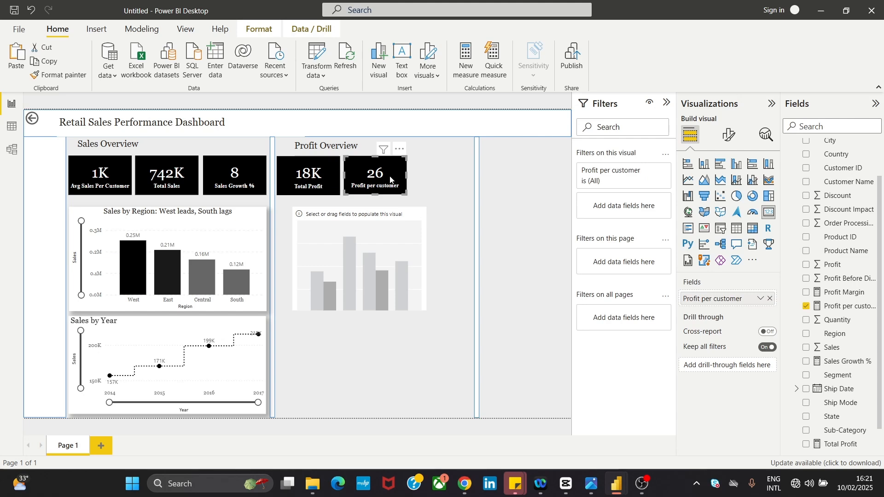
{"action": "left_click_drag", "start_coordinate": [390, 180], "coordinate": [462, 170]}
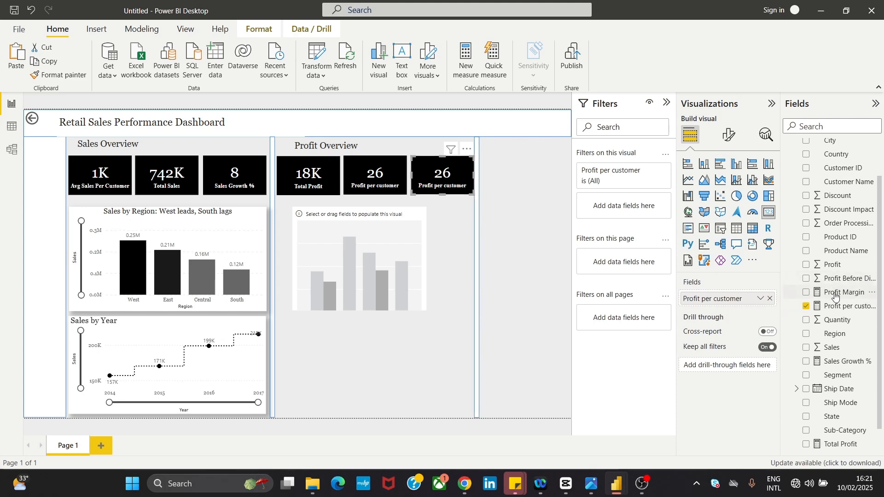
{"action": "left_click_drag", "start_coordinate": [836, 297], "coordinate": [718, 300]}
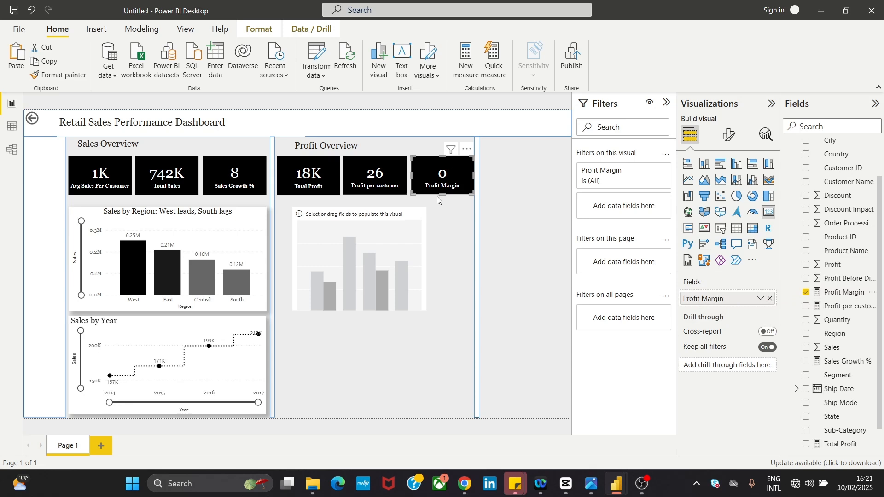
- Cross-filter the dashboard by each region in the Sales by Region chart to check how the Profit Margin card responds
{"action": "left_click", "coordinate": [158, 265]}
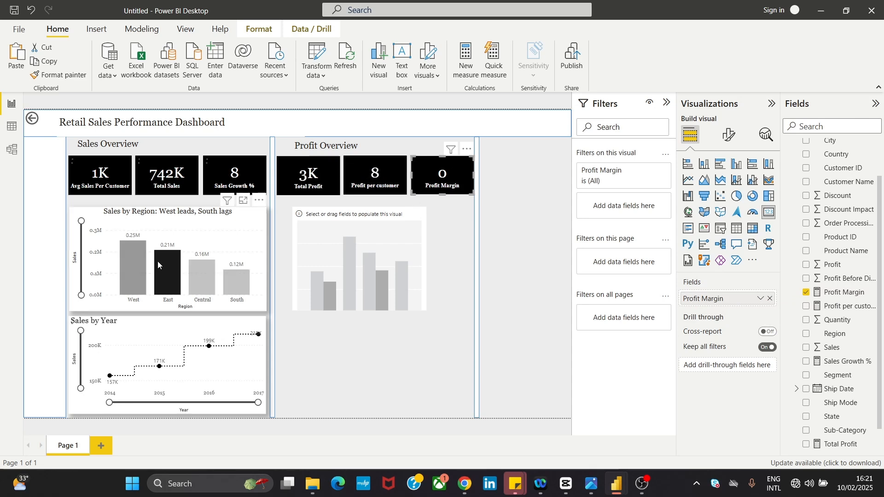
{"action": "left_click", "coordinate": [124, 263]}
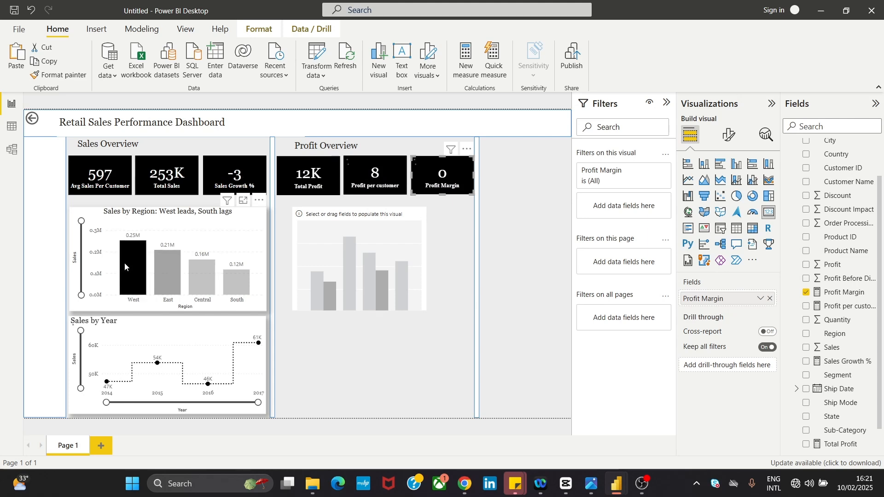
{"action": "left_click", "coordinate": [165, 288]}
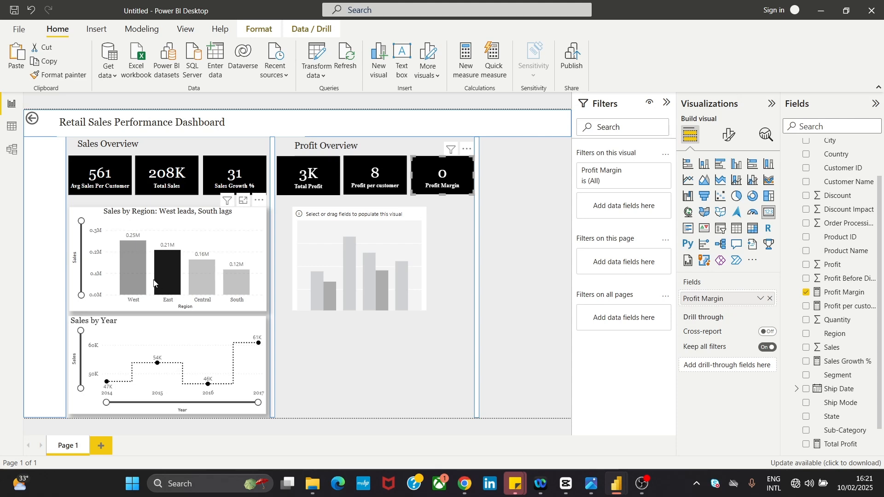
{"action": "left_click", "coordinate": [128, 251]}
{"action": "left_click", "coordinate": [233, 285]}
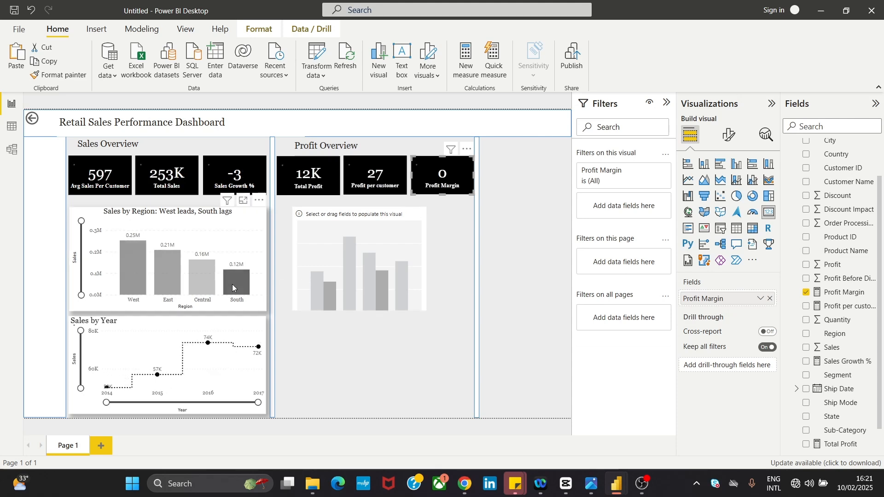
{"action": "left_click", "coordinate": [202, 281]}
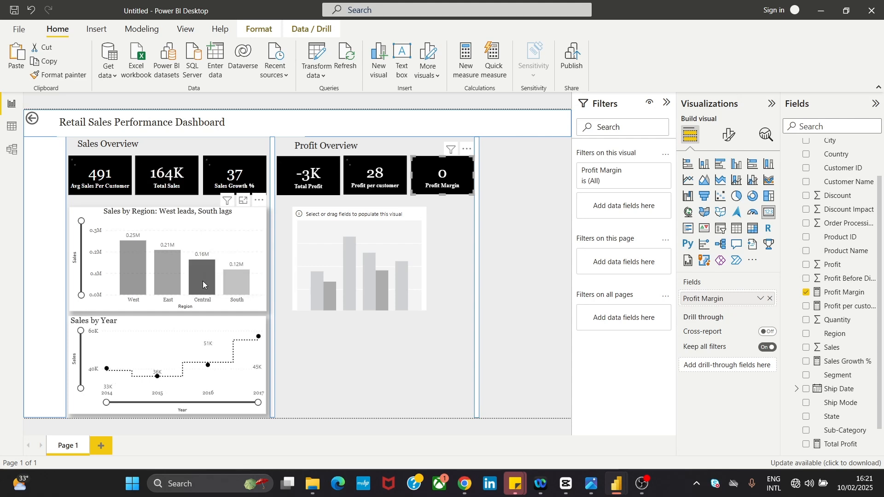
{"action": "left_click", "coordinate": [133, 276]}
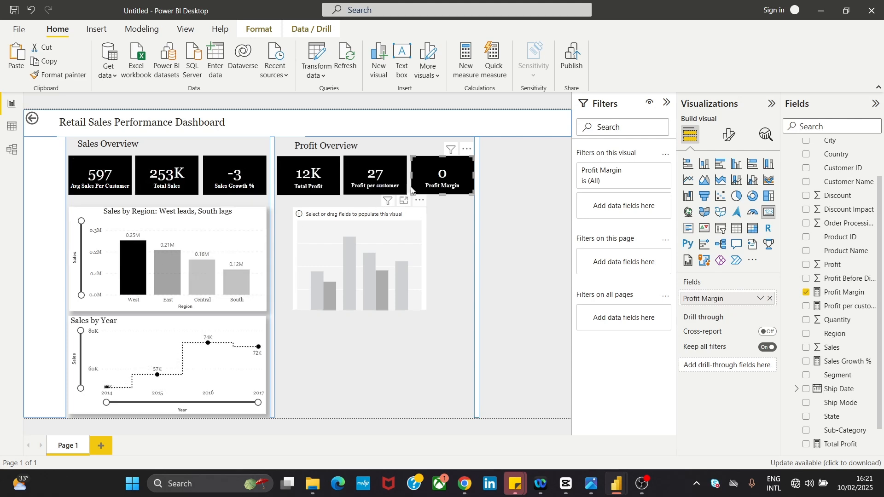
{"action": "left_click", "coordinate": [242, 275]}
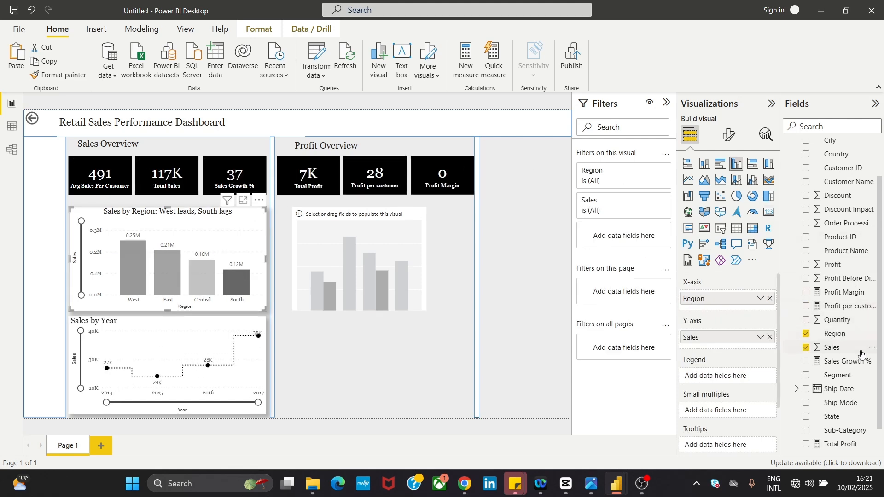
- Review the Profit Margin measure's formula and delete the measure from the model
{"action": "left_click", "coordinate": [463, 185]}
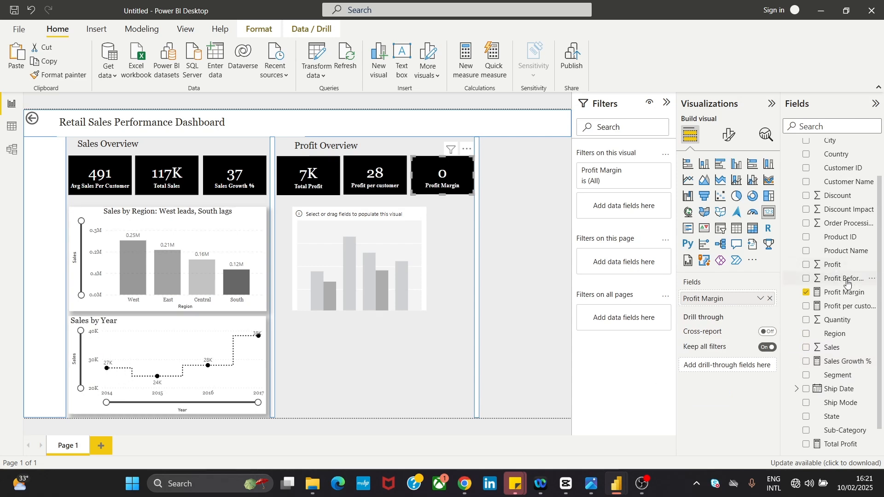
{"action": "left_click", "coordinate": [824, 298]}
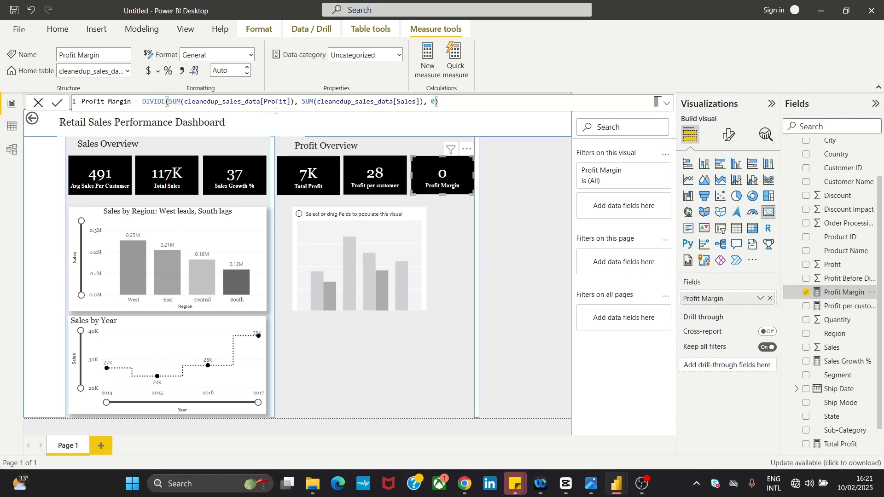
{"action": "left_click", "coordinate": [326, 101]}
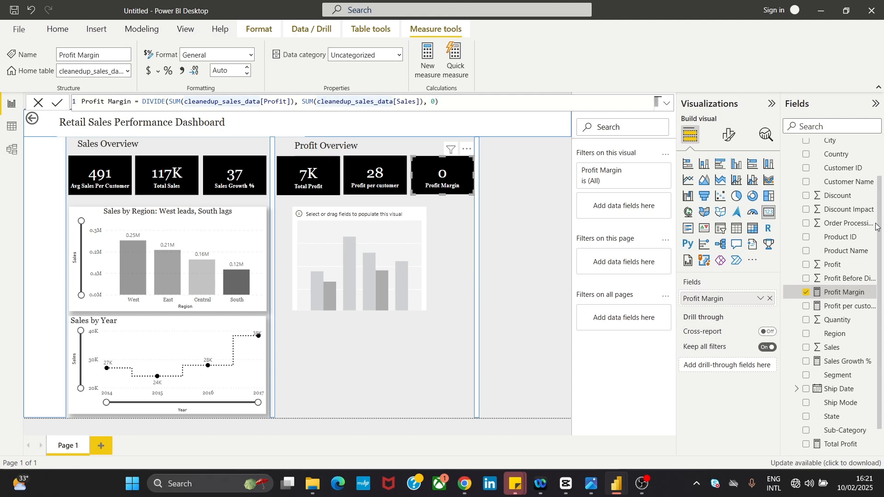
{"action": "right_click", "coordinate": [866, 294]}
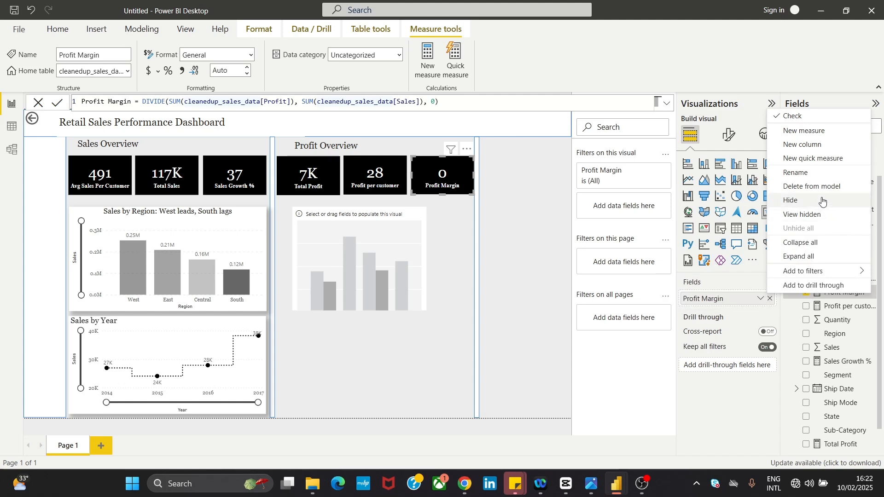
{"action": "left_click", "coordinate": [820, 192]}
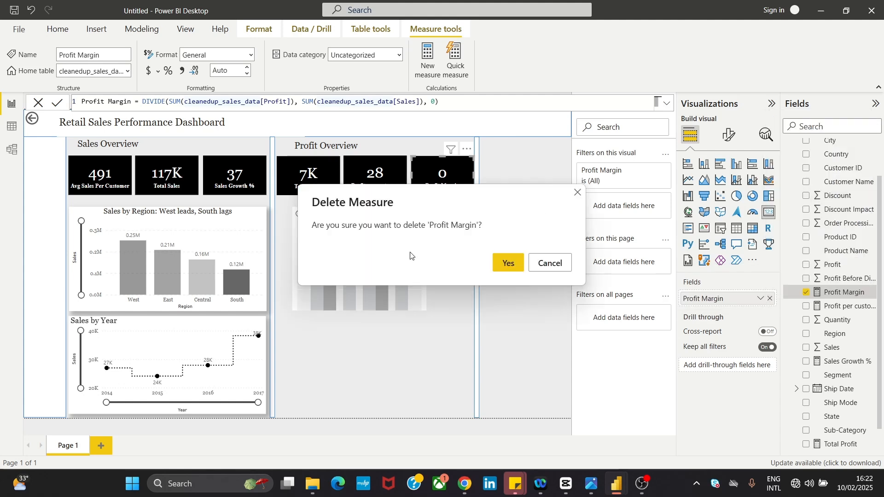
{"action": "left_click", "coordinate": [521, 265]}
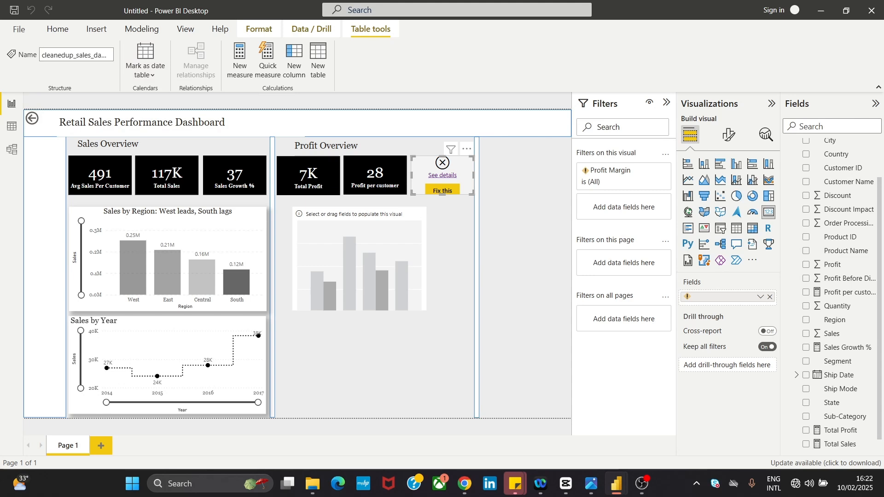
- Start a new Profit Margin measure using DIVIDE, with SUM(cleanedup_sales_data[Profit]) as the numerator
{"action": "left_click", "coordinate": [244, 64]}
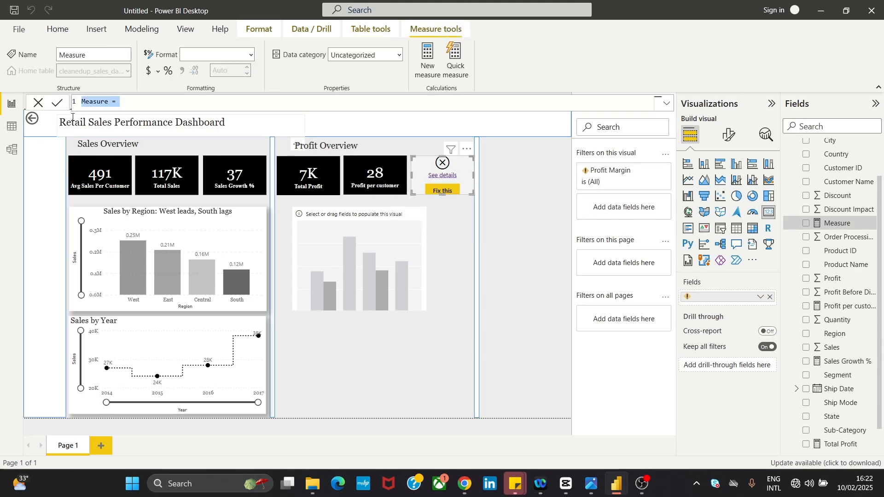
{"action": "type", "text": "P"}
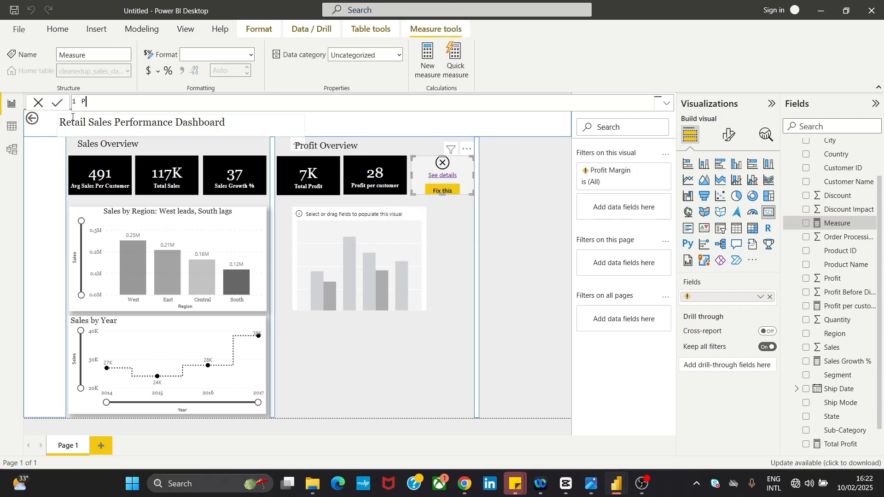
{"action": "type", "text": "rofit Margin ="}
{"action": "type", "text": "DIVI"}
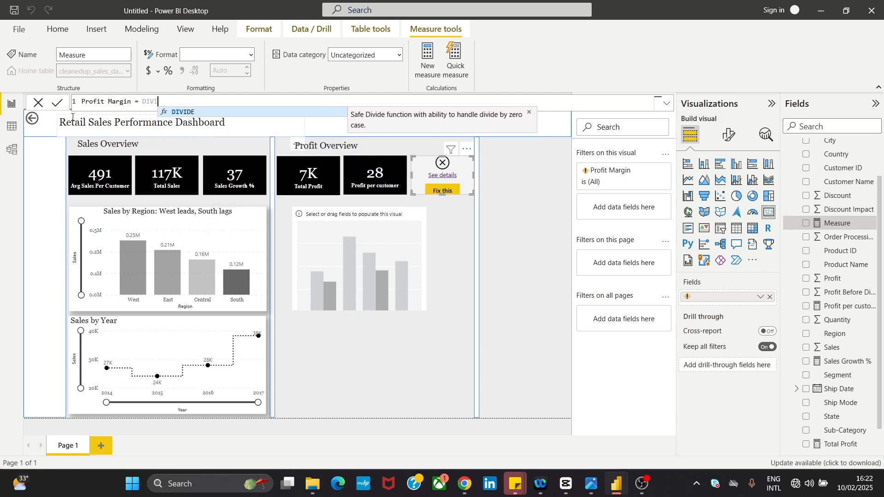
{"action": "left_click", "coordinate": [183, 107]}
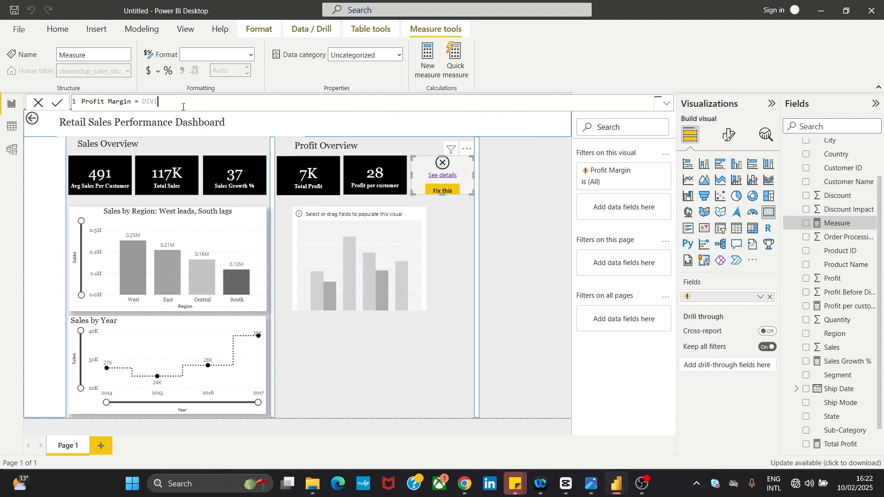
{"action": "type", "text": "DE("}
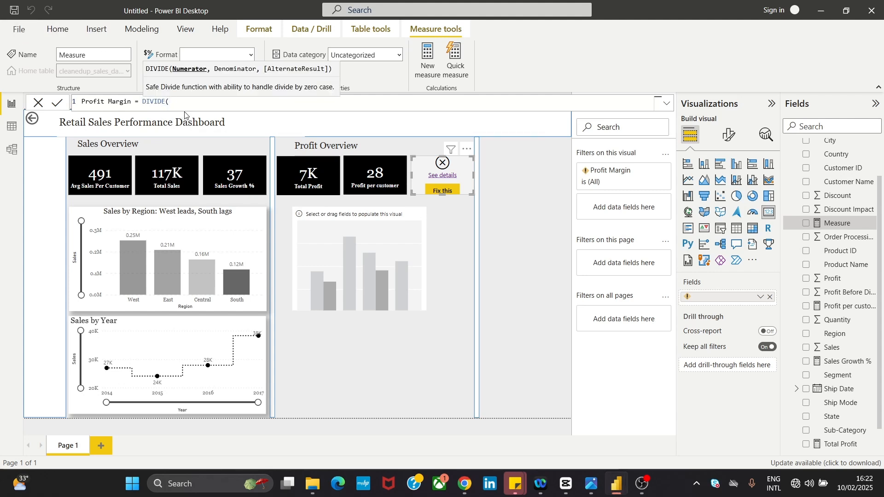
{"action": "type", "text": "SUM"}
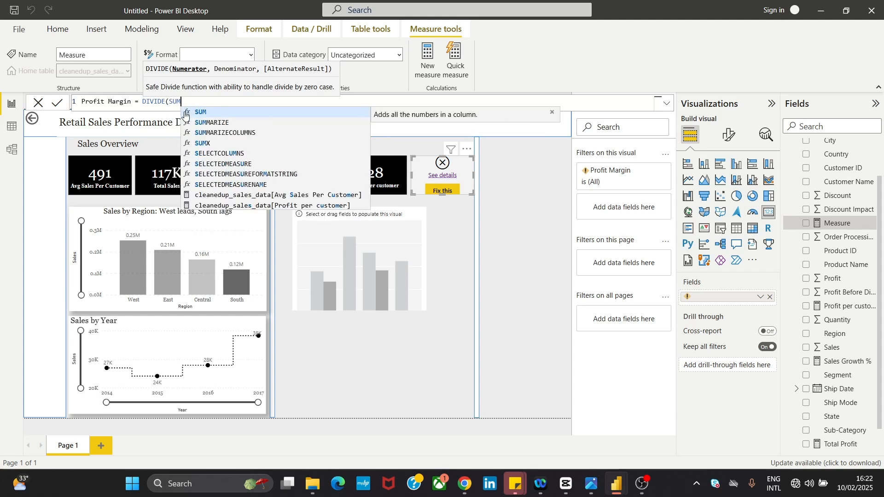
{"action": "left_click", "coordinate": [204, 113]}
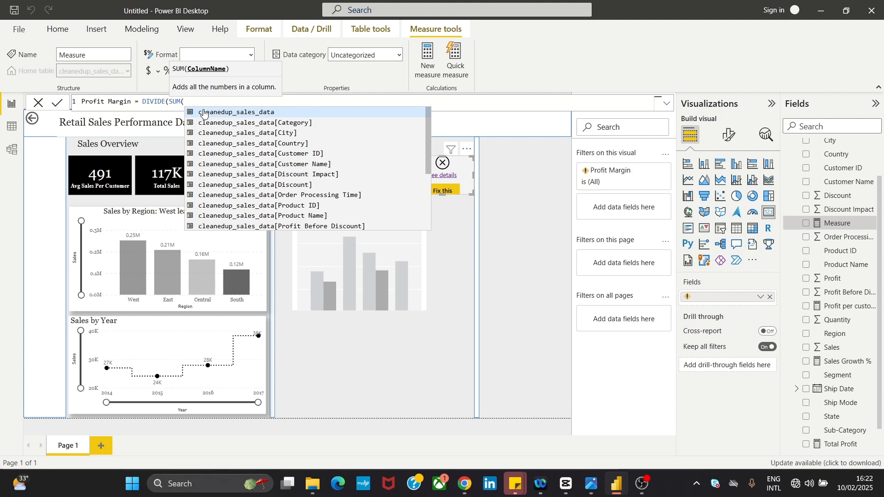
{"action": "left_click_drag", "start_coordinate": [429, 132], "coordinate": [429, 192]}
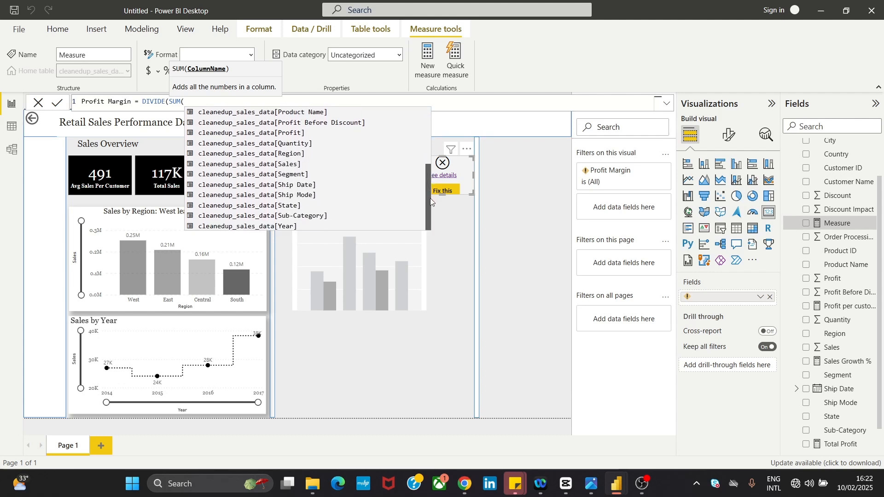
{"action": "left_click", "coordinate": [233, 132]}
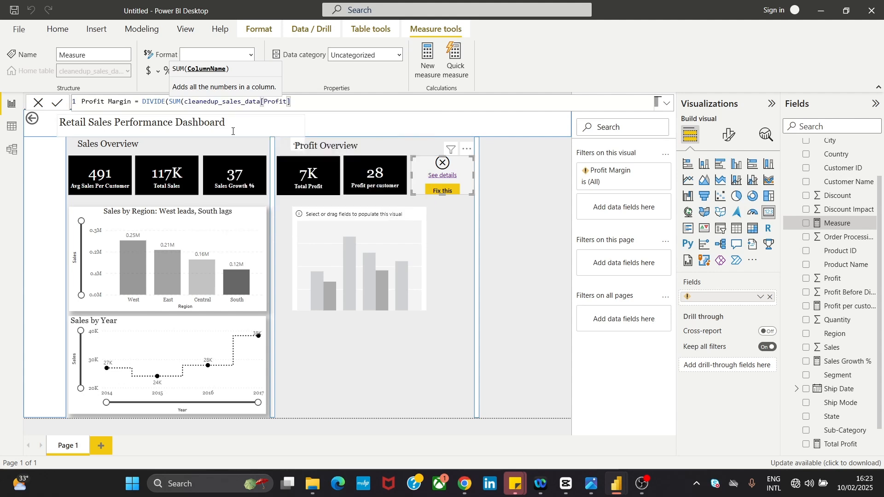
{"action": "type", "text": "),"}
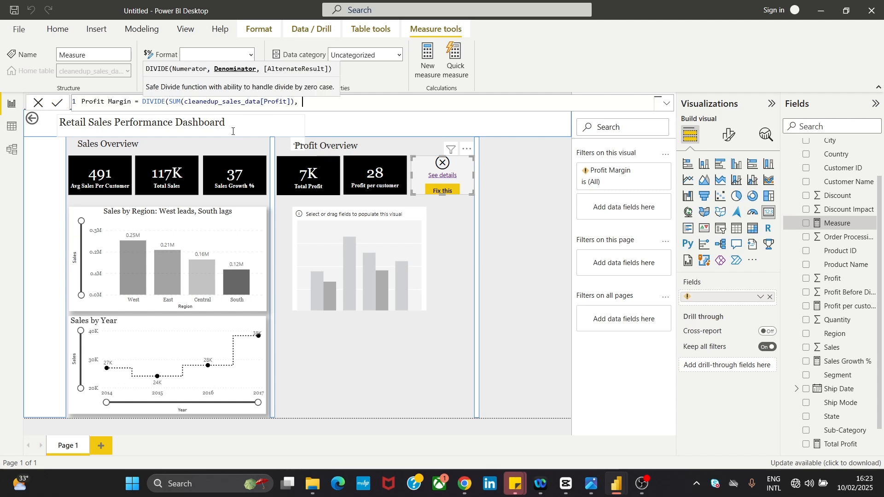
- Complete the Profit Margin measure with SUM(cleanedup_sales_data[Sales]) as denominator, 0 as alternate result and the quotient multiplied by 100, and commit it
{"action": "type", "text": " SUM"}
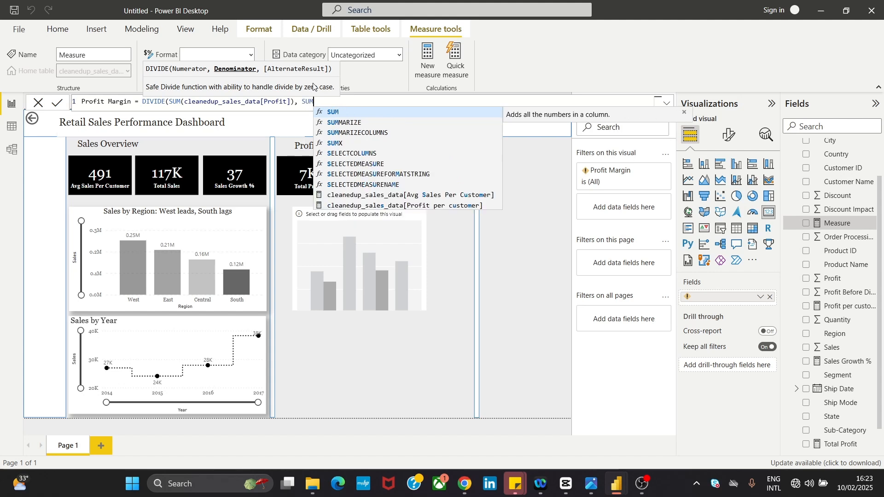
{"action": "left_click", "coordinate": [350, 114]}
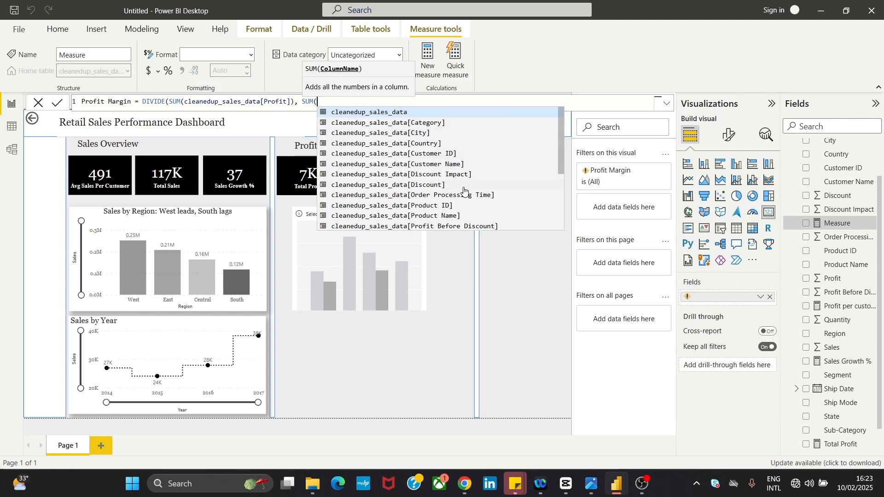
{"action": "left_click_drag", "start_coordinate": [559, 128], "coordinate": [558, 168]}
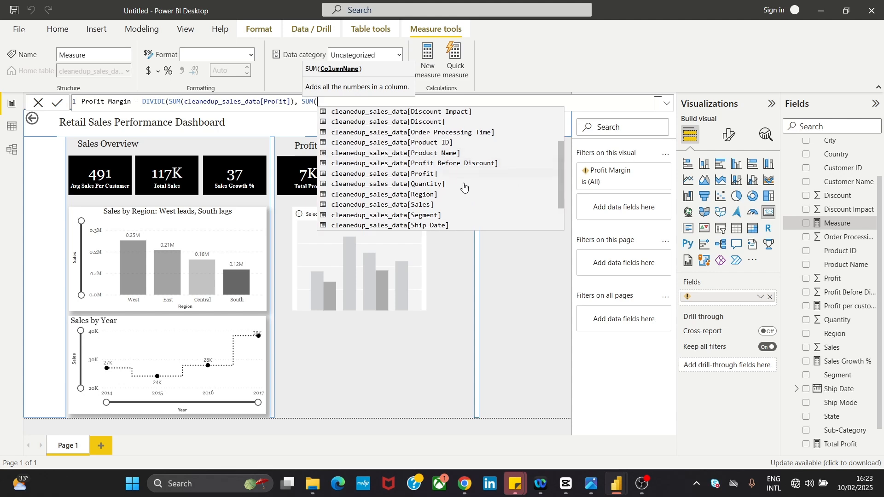
{"action": "left_click", "coordinate": [428, 203]}
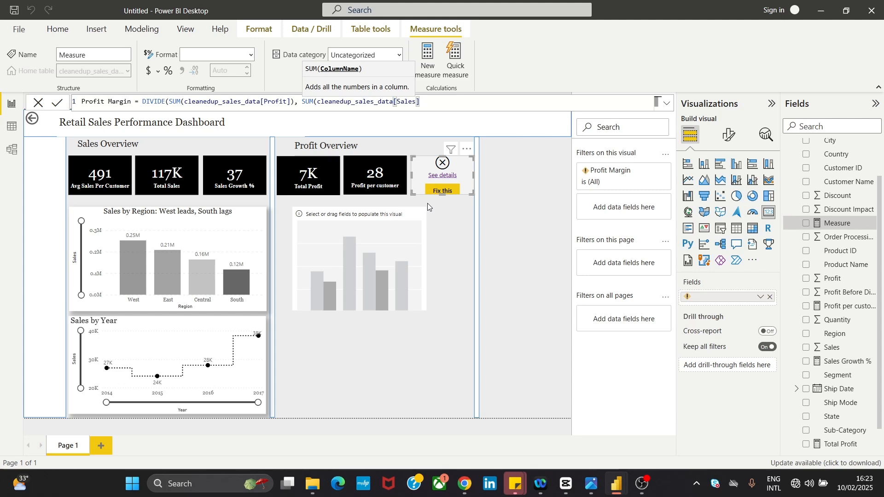
{"action": "type", "text": ")"}
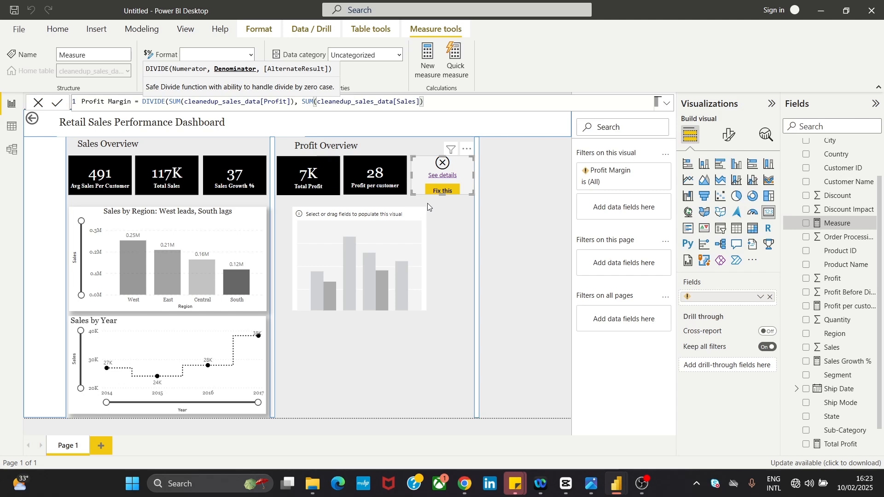
{"action": "type", "text": ","}
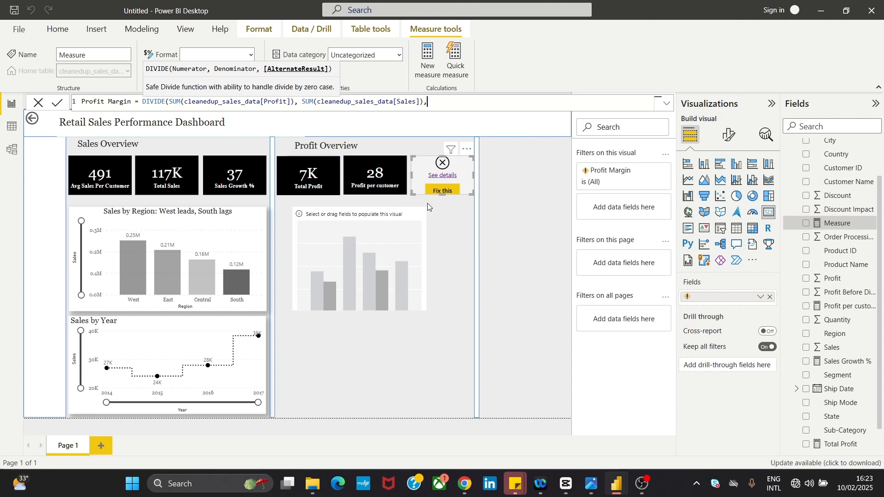
{"action": "type", "text": "0)"}
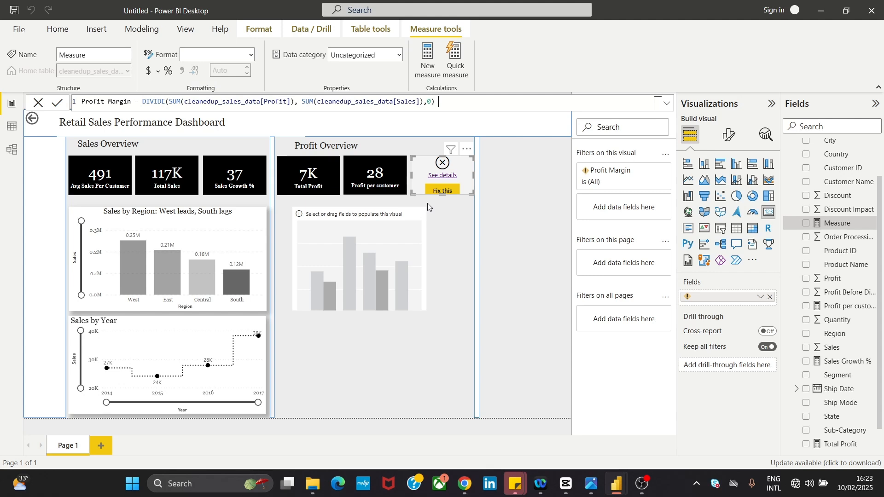
{"action": "type", "text": " *100"}
{"action": "left_click", "coordinate": [57, 103]}
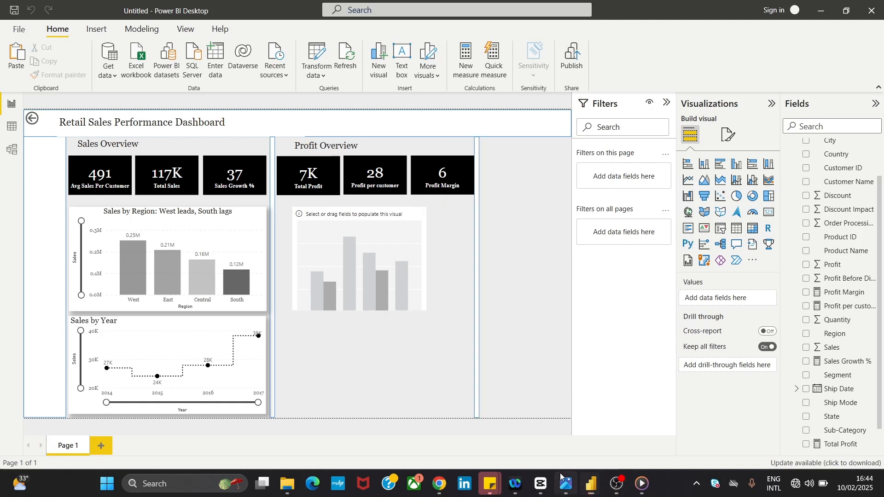
- Consult the reference dashboard image, widen the empty column chart under the profit cards and move it slightly down
{"action": "left_click", "coordinate": [562, 487]}
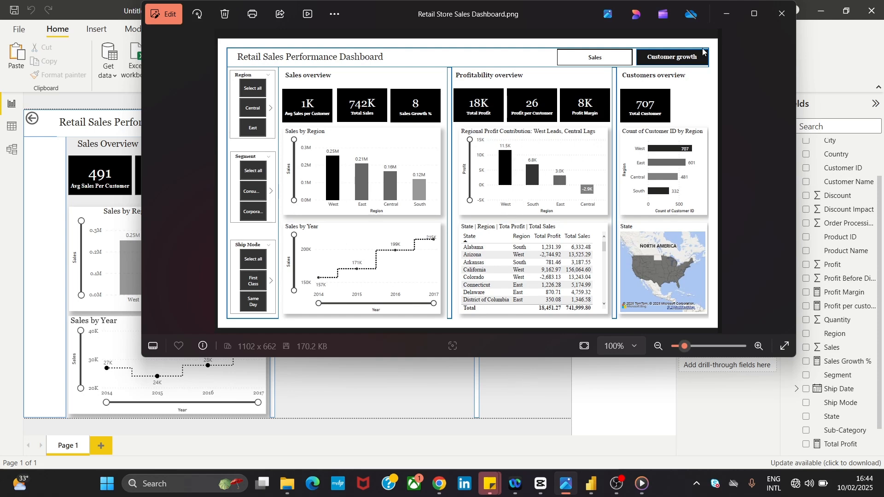
{"action": "left_click", "coordinate": [428, 384]}
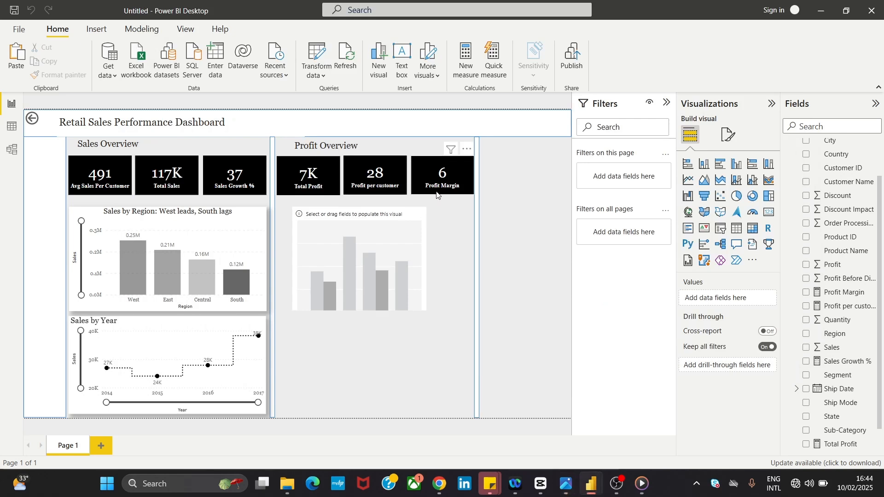
{"action": "left_click", "coordinate": [362, 241]}
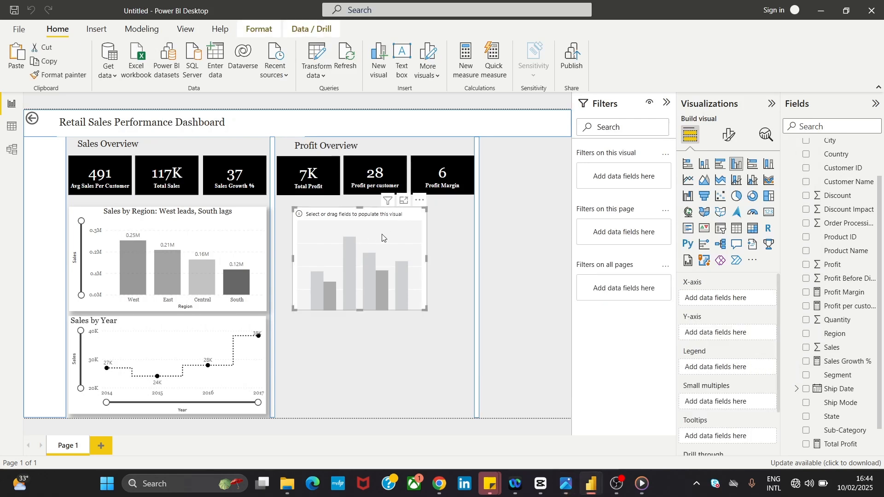
{"action": "left_click_drag", "start_coordinate": [429, 259], "coordinate": [456, 260]}
{"action": "left_click_drag", "start_coordinate": [403, 224], "coordinate": [399, 226]}
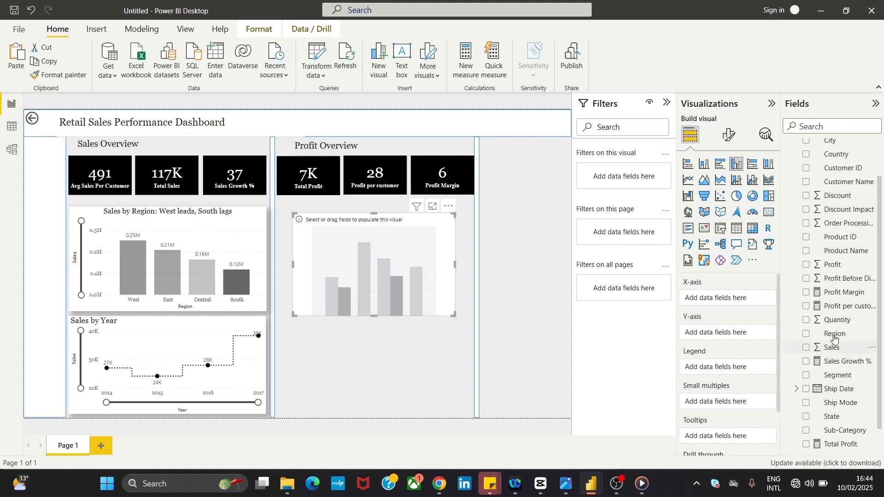
- Plot Total Profit on the Y-axis against Region on the X-axis in the empty column chart, and make the chart taller
{"action": "scroll", "coordinate": [829, 336], "scroll_direction": "down", "scroll_amount": 1}
{"action": "left_click_drag", "start_coordinate": [832, 236], "coordinate": [828, 278]}
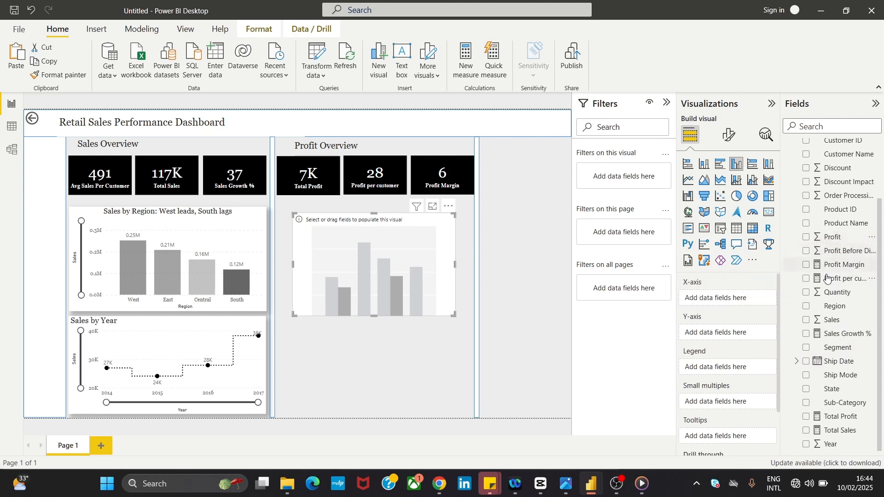
{"action": "left_click_drag", "start_coordinate": [832, 419], "coordinate": [729, 304]}
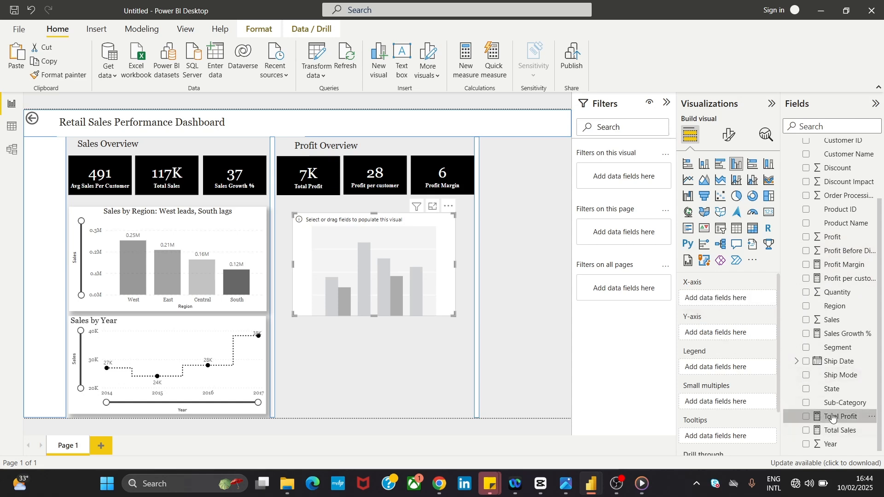
{"action": "left_click_drag", "start_coordinate": [833, 418], "coordinate": [734, 336]}
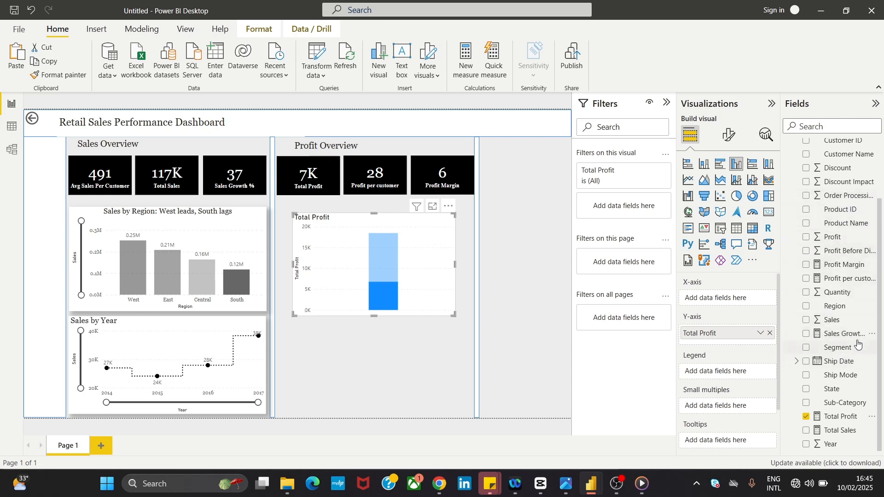
{"action": "left_click_drag", "start_coordinate": [836, 306], "coordinate": [732, 309]}
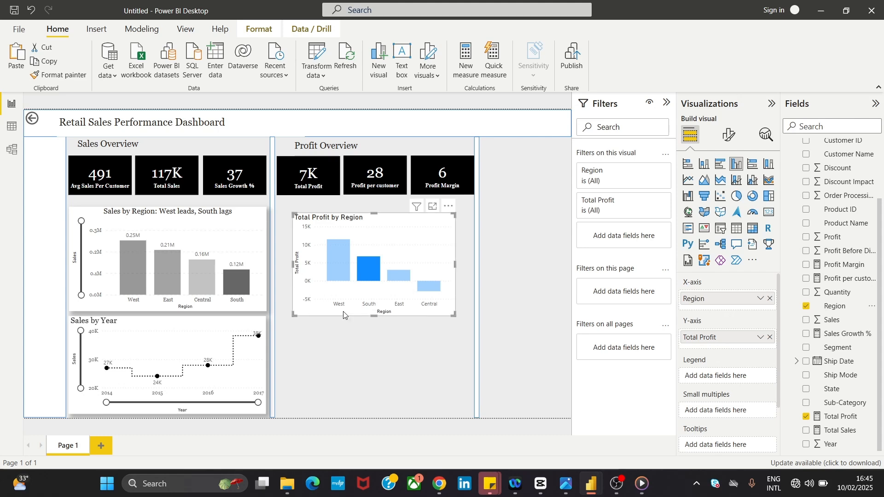
{"action": "left_click_drag", "start_coordinate": [374, 318], "coordinate": [381, 342]}
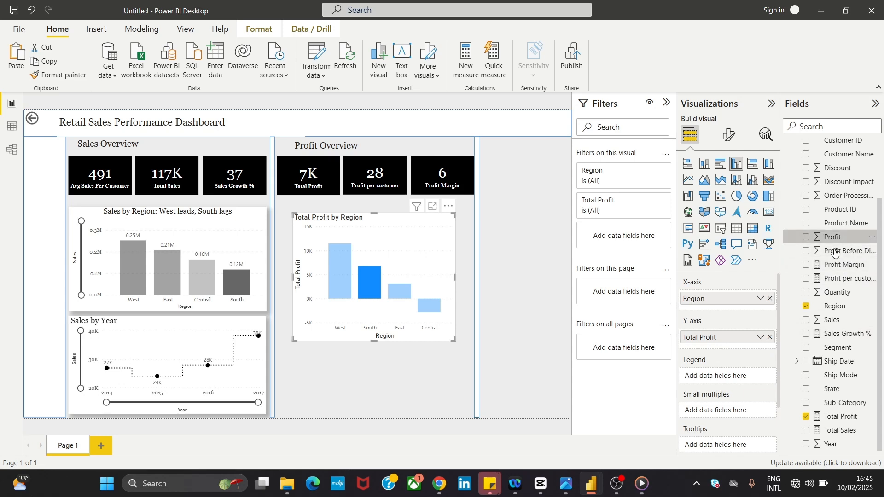
- Try the Profit field in place of Total Profit on the region chart's Y-axis, and put Total Profit back
{"action": "left_click_drag", "start_coordinate": [833, 240], "coordinate": [734, 351]}
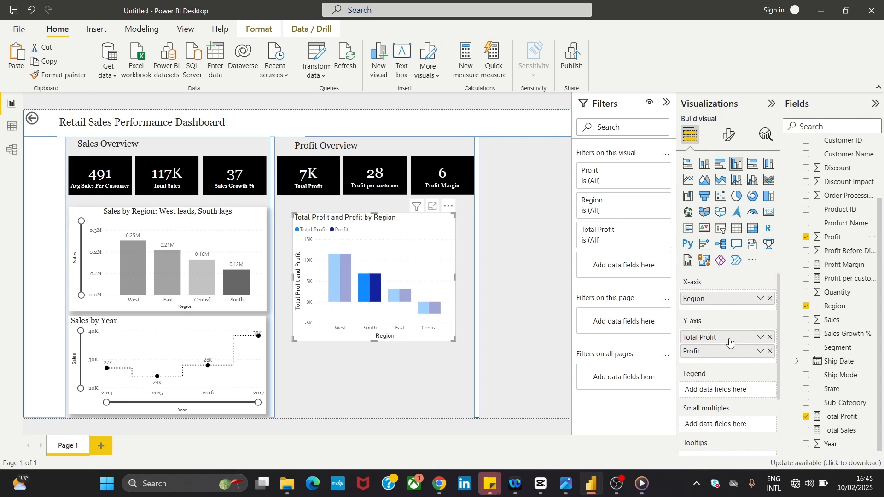
{"action": "left_click", "coordinate": [770, 338]}
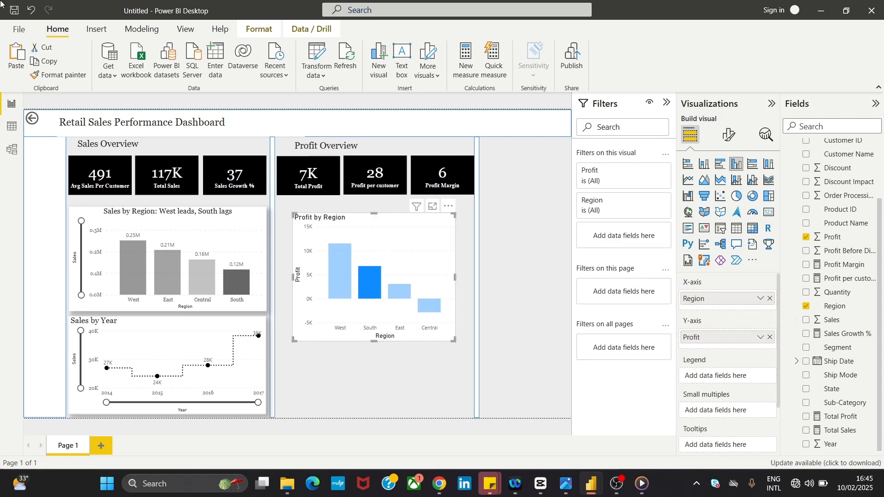
{"action": "left_click", "coordinate": [770, 338]}
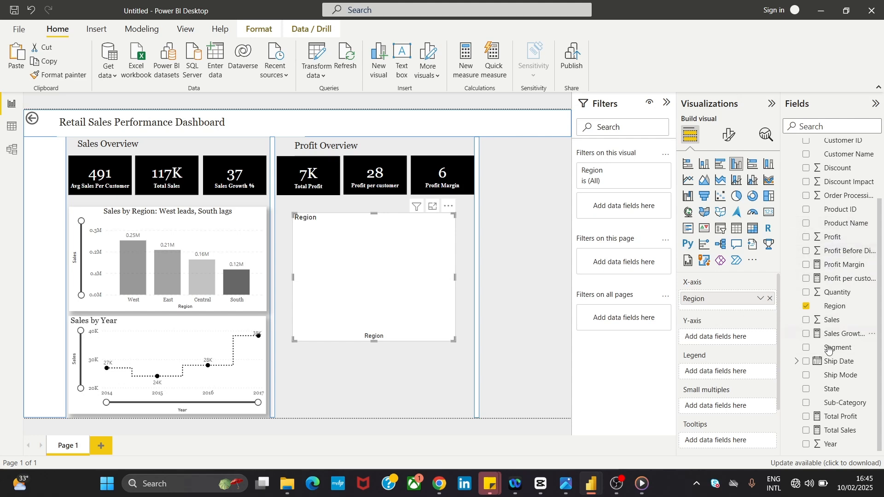
{"action": "left_click_drag", "start_coordinate": [847, 418], "coordinate": [740, 353]}
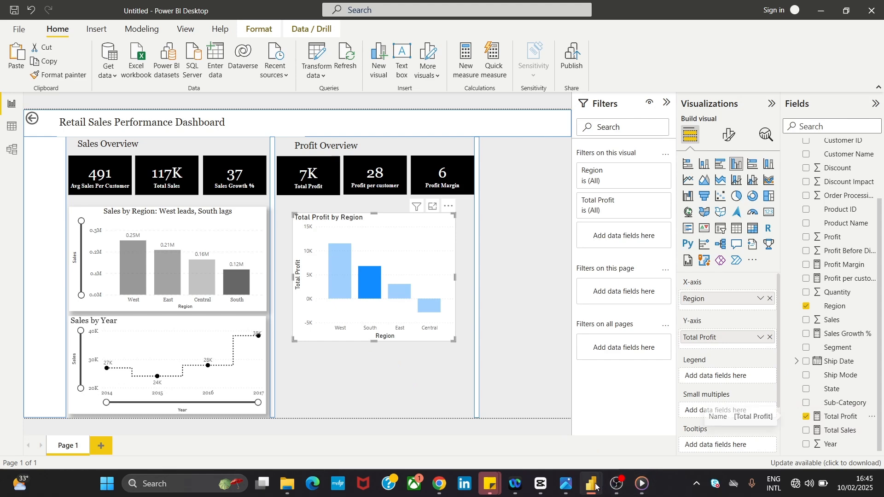
- Compare with the reference dashboard image and shift the Total Profit by Region chart slightly left within the Profit Overview section
{"action": "left_click", "coordinate": [566, 485]}
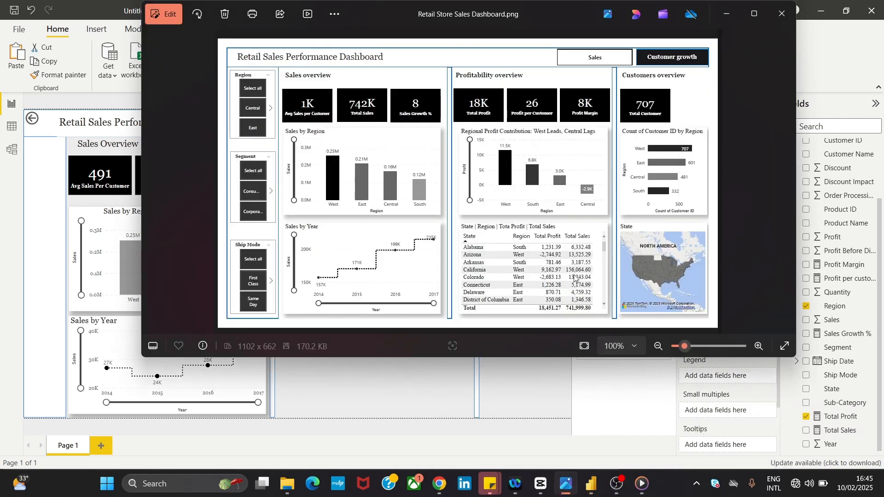
{"action": "left_click", "coordinate": [295, 377]}
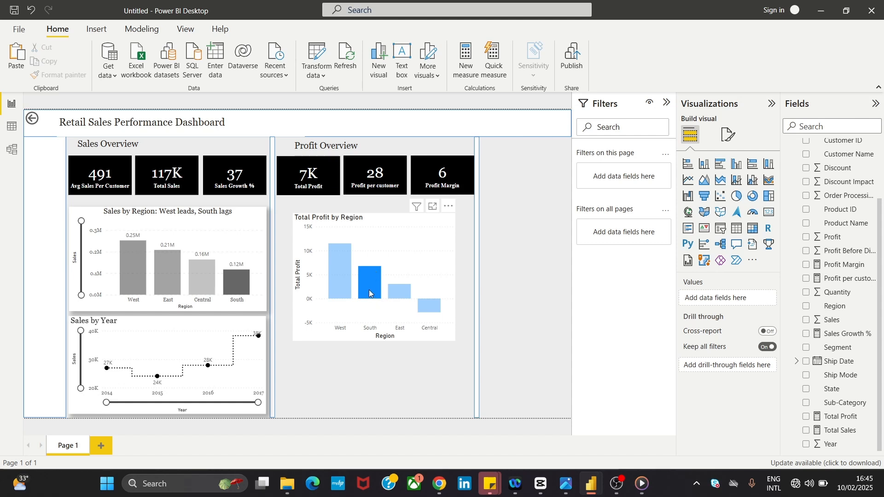
{"action": "left_click_drag", "start_coordinate": [369, 290], "coordinate": [380, 273]}
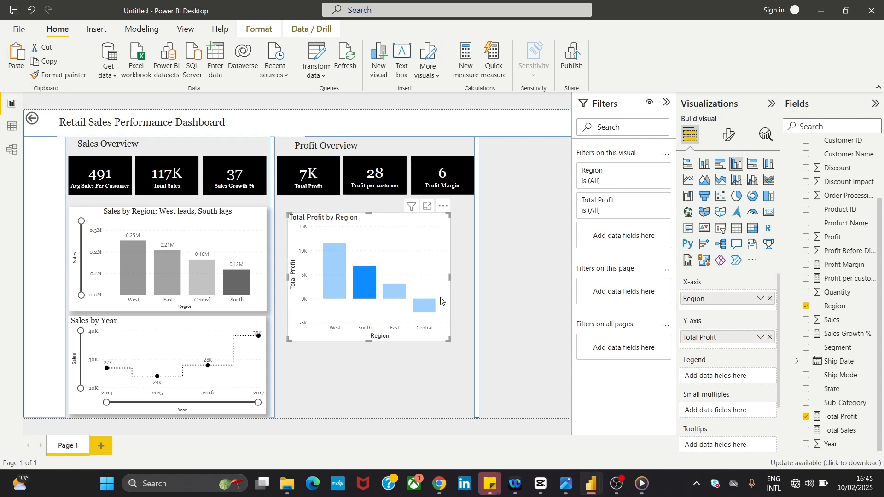
{"action": "left_click", "coordinate": [454, 276]}
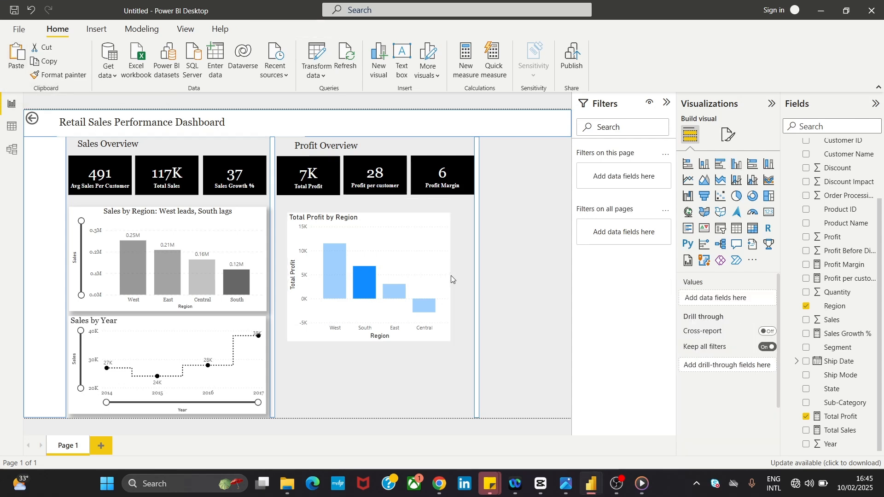
- Set the font of the X-axis values in the Total Profit by Region chart to Georgia
{"action": "left_click", "coordinate": [392, 244]}
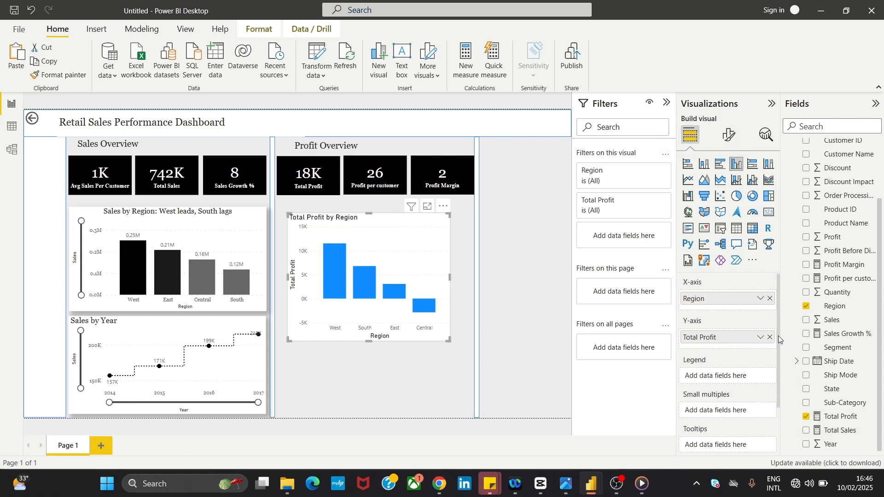
{"action": "left_click_drag", "start_coordinate": [779, 340], "coordinate": [783, 416]}
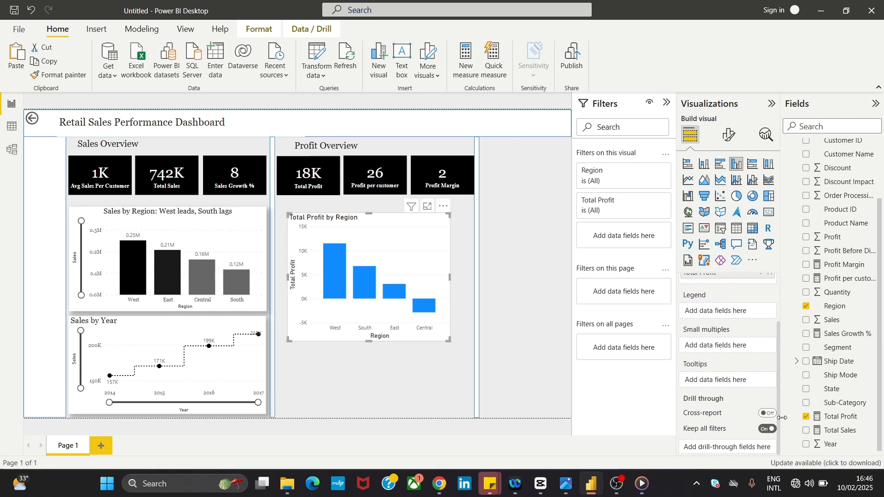
{"action": "left_click", "coordinate": [728, 134]}
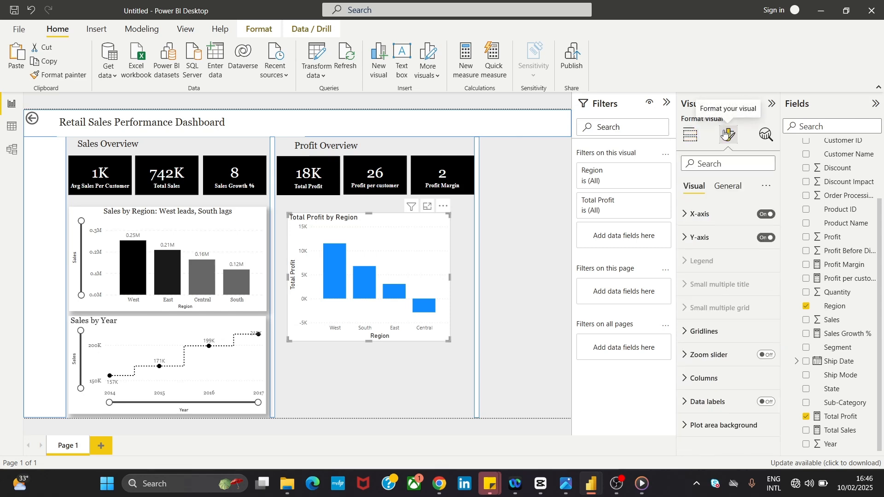
{"action": "left_click", "coordinate": [685, 215]}
{"action": "left_click", "coordinate": [708, 268]}
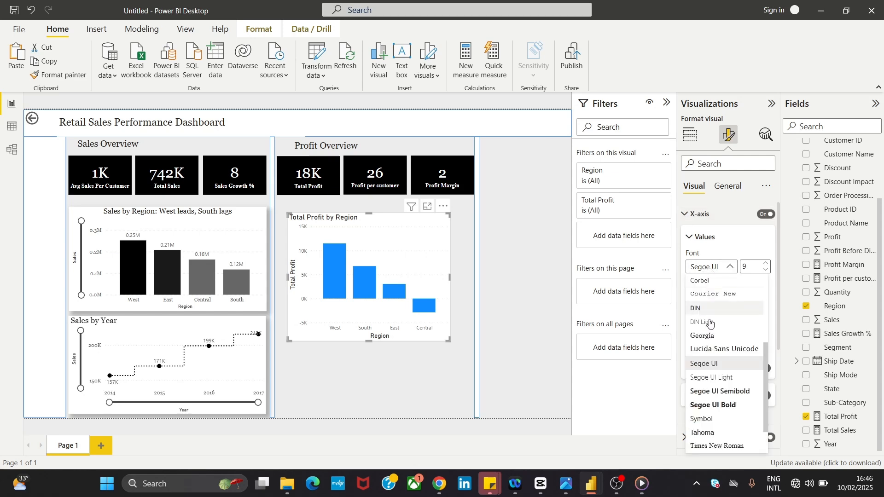
{"action": "left_click", "coordinate": [705, 335]}
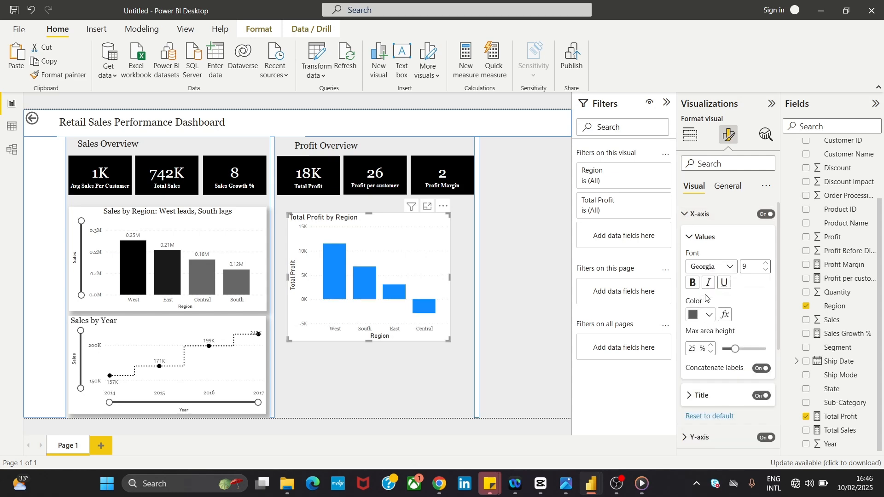
{"action": "left_click", "coordinate": [701, 221]}
- Change the Y-axis values of the Total Profit by Region chart to the Georgia font and turn on the zoom slider
{"action": "left_click", "coordinate": [701, 238]}
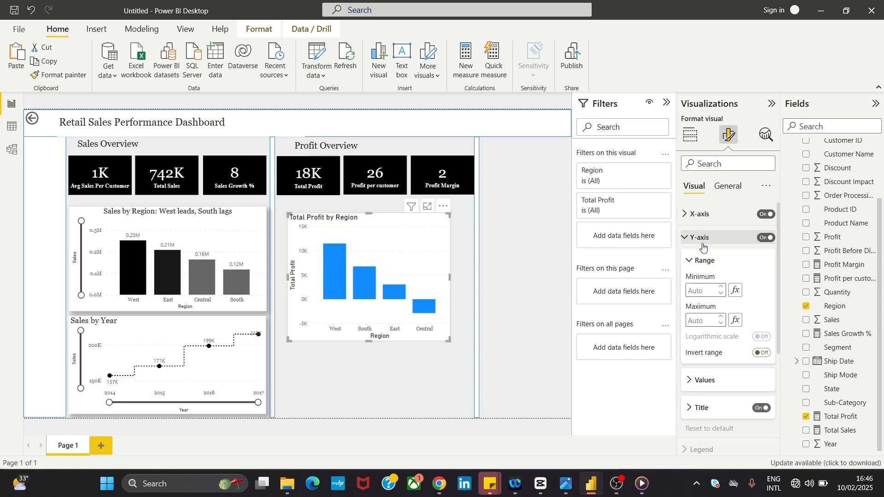
{"action": "left_click", "coordinate": [707, 379]}
{"action": "left_click", "coordinate": [715, 413]}
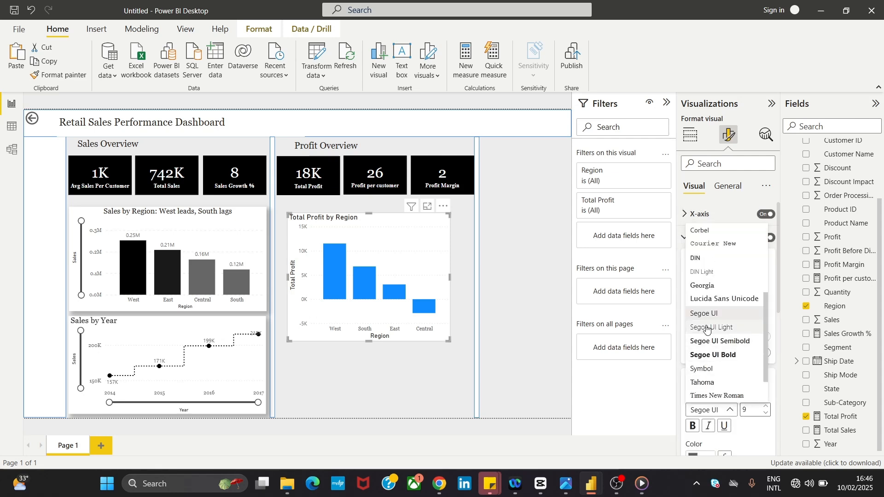
{"action": "left_click", "coordinate": [708, 286]}
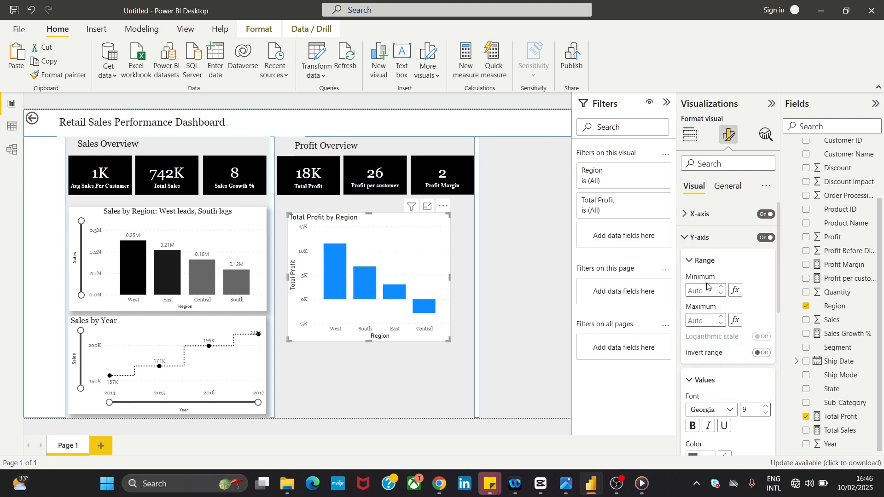
{"action": "left_click", "coordinate": [688, 261]}
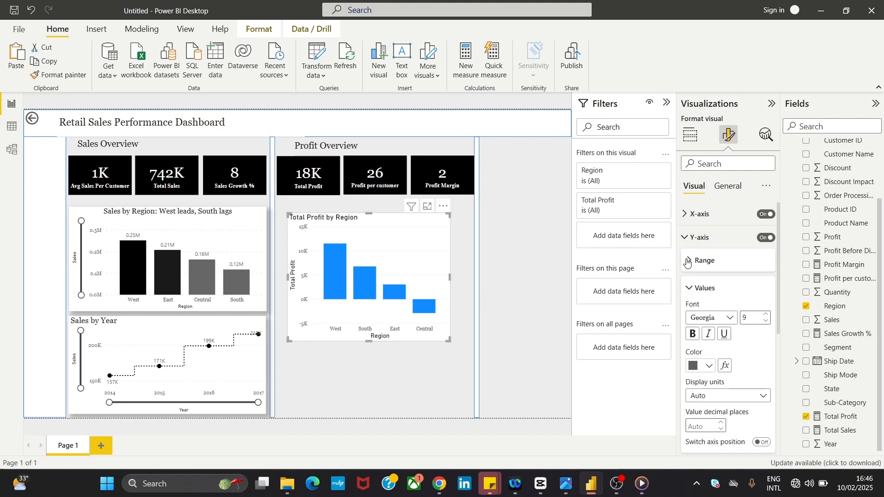
{"action": "left_click_drag", "start_coordinate": [780, 302], "coordinate": [778, 400]}
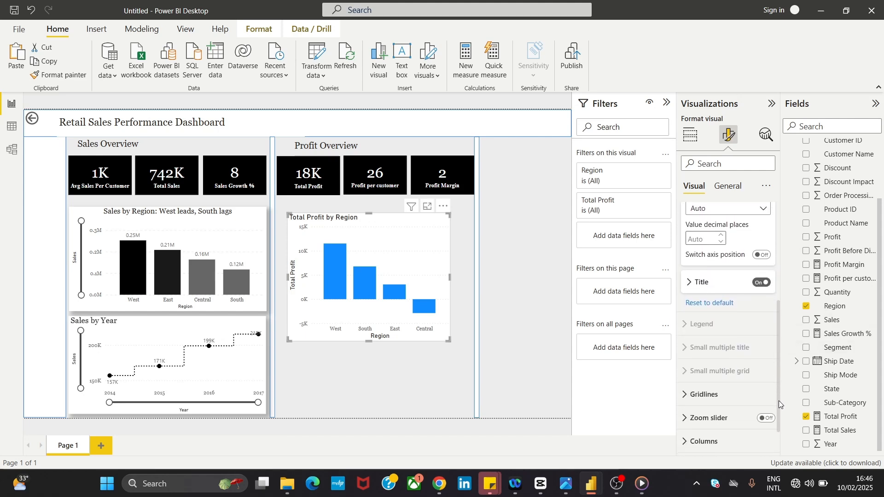
{"action": "left_click", "coordinate": [764, 419]}
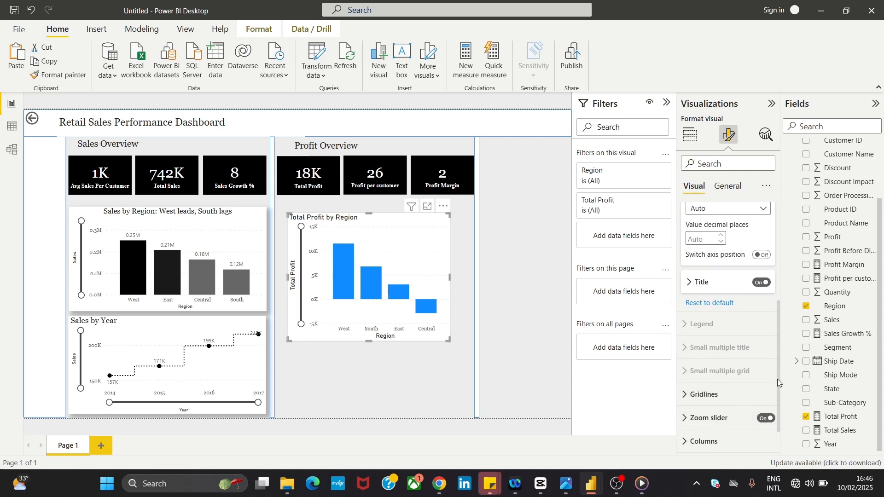
- Set the horizontal gridlines of the Total Profit by Region chart to Dashed and turn on its data labels
{"action": "left_click", "coordinate": [734, 395]}
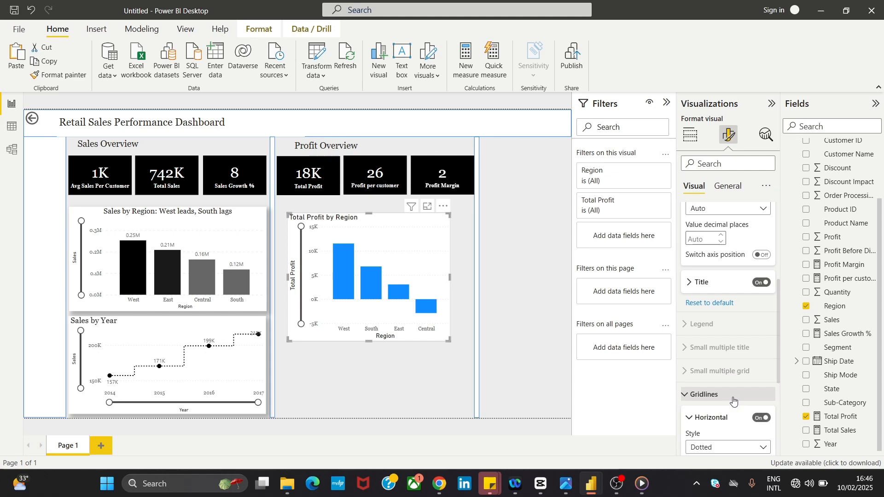
{"action": "left_click", "coordinate": [733, 446]}
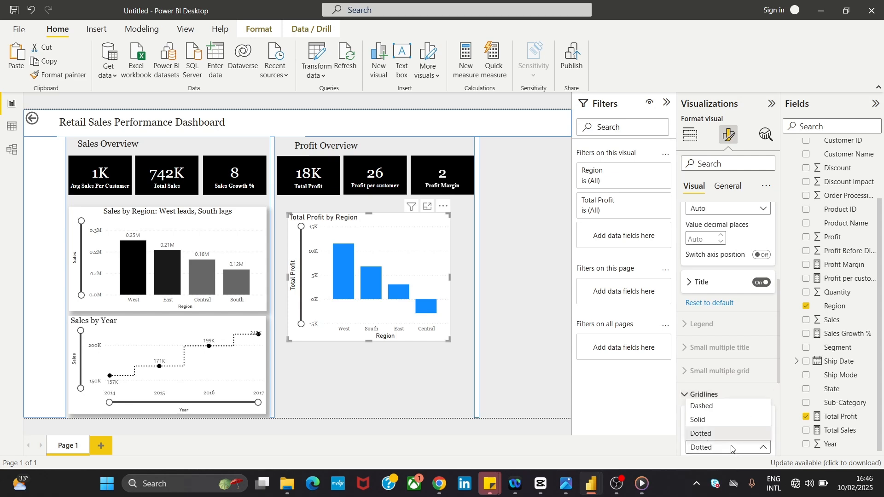
{"action": "left_click", "coordinate": [721, 406]}
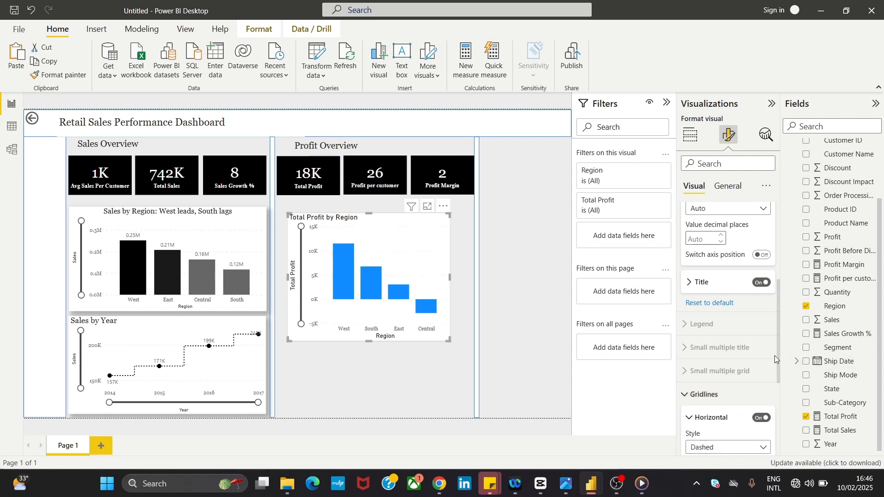
{"action": "left_click_drag", "start_coordinate": [777, 366], "coordinate": [777, 438]}
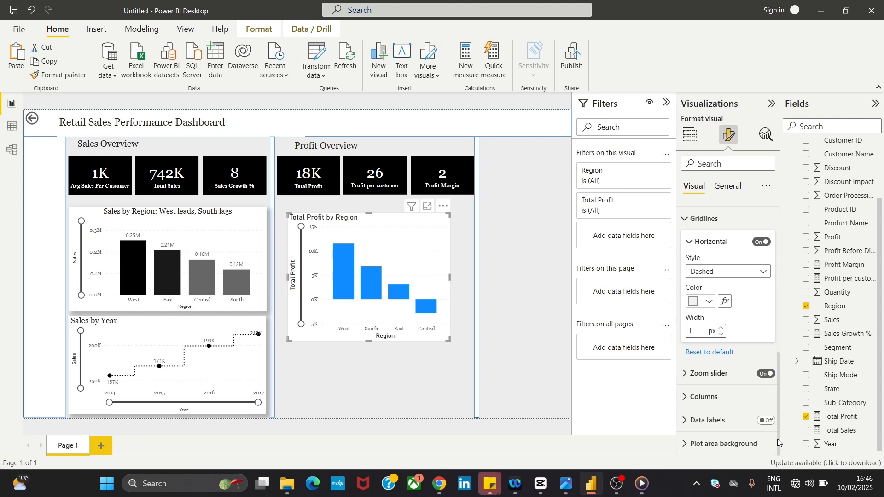
{"action": "left_click", "coordinate": [763, 425]}
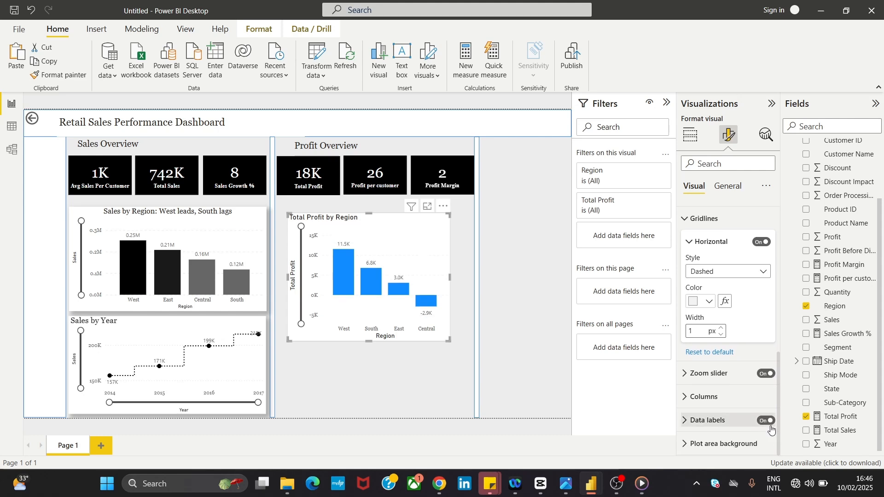
- Format the title of the Total Profit by Region chart in Georgia at size 13
{"action": "left_click_drag", "start_coordinate": [777, 446], "coordinate": [775, 291]}
{"action": "left_click", "coordinate": [724, 192]}
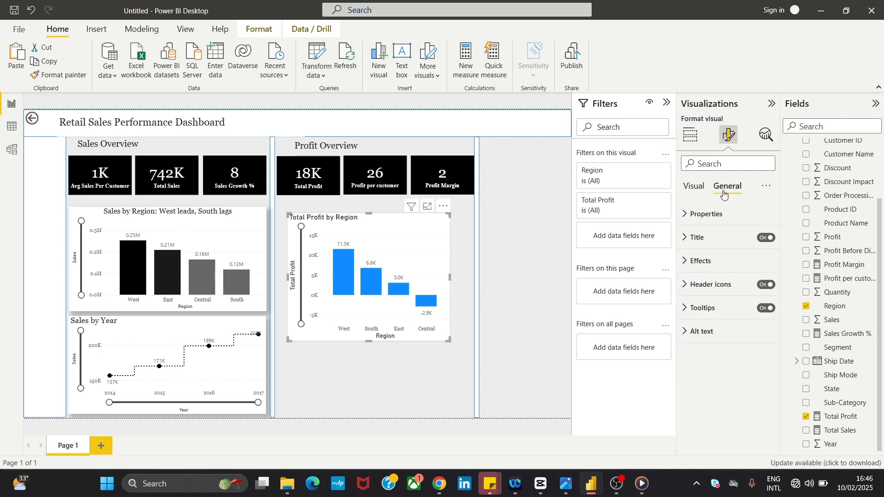
{"action": "left_click", "coordinate": [706, 238]}
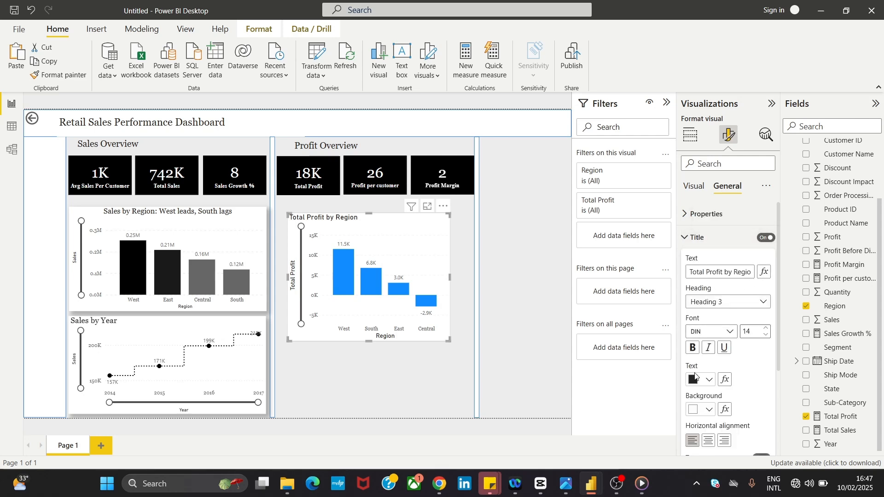
{"action": "left_click", "coordinate": [700, 331]}
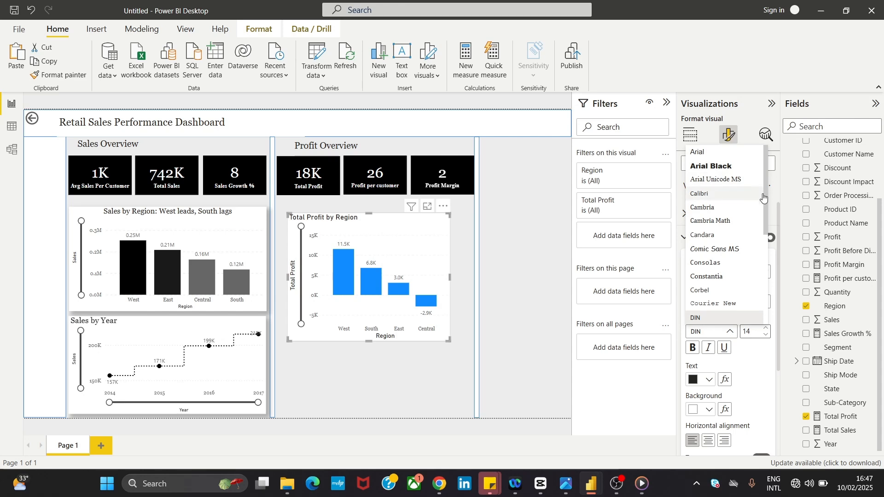
{"action": "scroll", "coordinate": [764, 198], "scroll_direction": "down", "scroll_amount": 3}
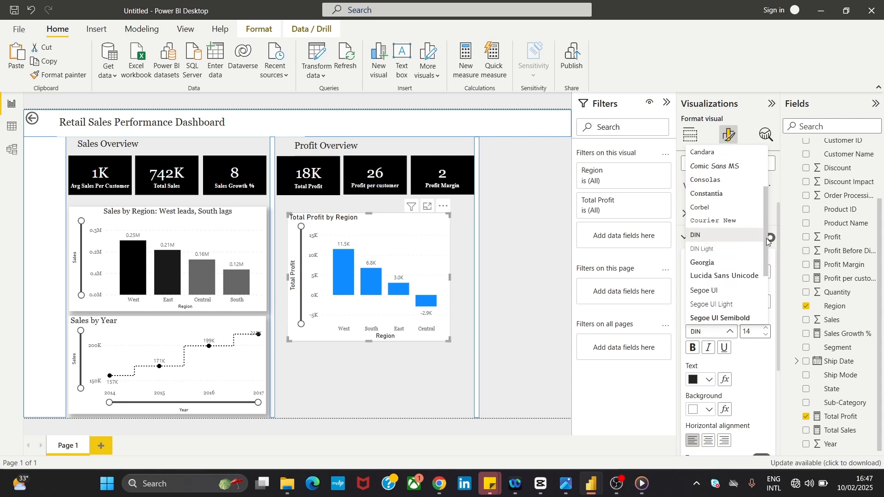
{"action": "left_click", "coordinate": [723, 264]}
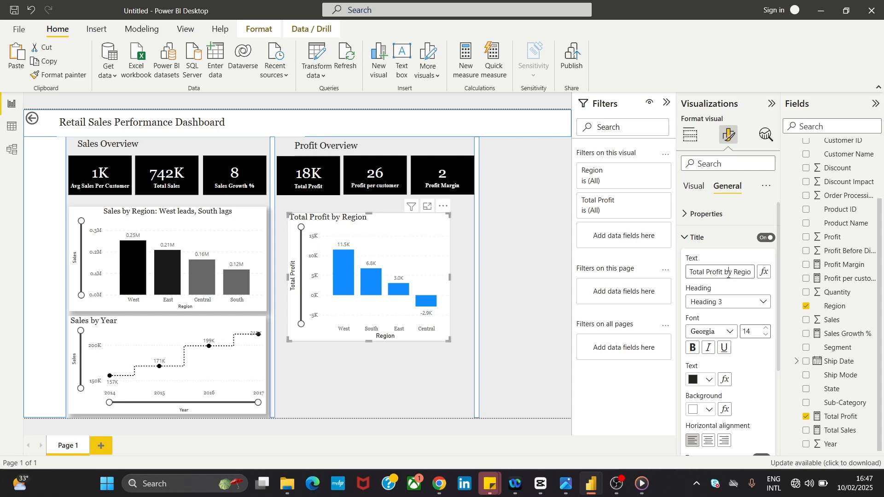
{"action": "left_click", "coordinate": [768, 336]}
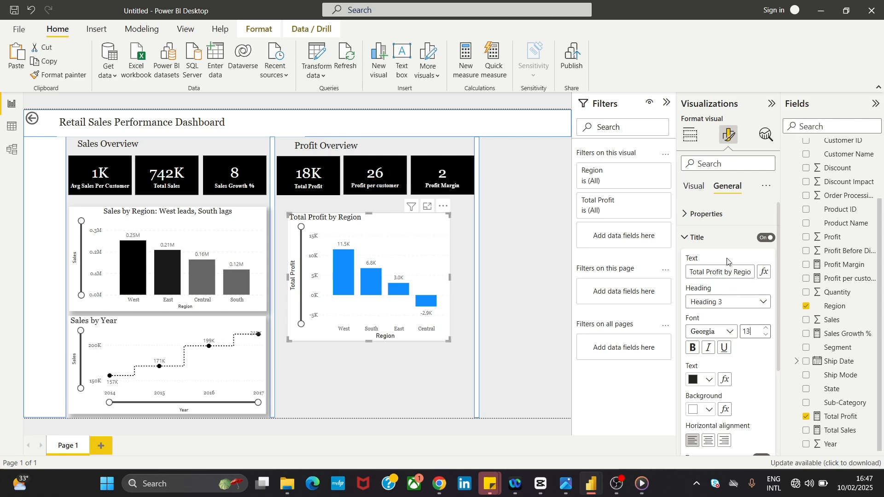
- Extend the chart title to "Total Profit by Region: West leads, Central lags" and set its font size to 12
{"action": "left_click", "coordinate": [735, 271]}
{"action": "left_click_drag", "start_coordinate": [747, 268], "coordinate": [751, 268]}
{"action": "left_click", "coordinate": [752, 271]}
{"action": "type", "text": ": wEST LEADS"}
{"action": "key", "text": "Left"}
{"action": "key", "text": "Left"}
{"action": "key", "text": "Left"}
{"action": "key", "text": "Left"}
{"action": "key", "text": "Left"}
{"action": "key", "text": "Left"}
{"action": "key", "text": "Left"}
{"action": "key", "text": "Left"}
{"action": "key", "text": "Left"}
{"action": "key", "text": "Left"}
{"action": "key", "text": "Left"}
{"action": "key", "text": "Left"}
{"action": "key", "text": "Left"}
{"action": "key", "text": "Left"}
{"action": "key", "text": "Left"}
{"action": "key", "text": "Left"}
{"action": "key", "text": "Left"}
{"action": "key", "text": "Left"}
{"action": "key", "text": "Left"}
{"action": "key", "text": "Left"}
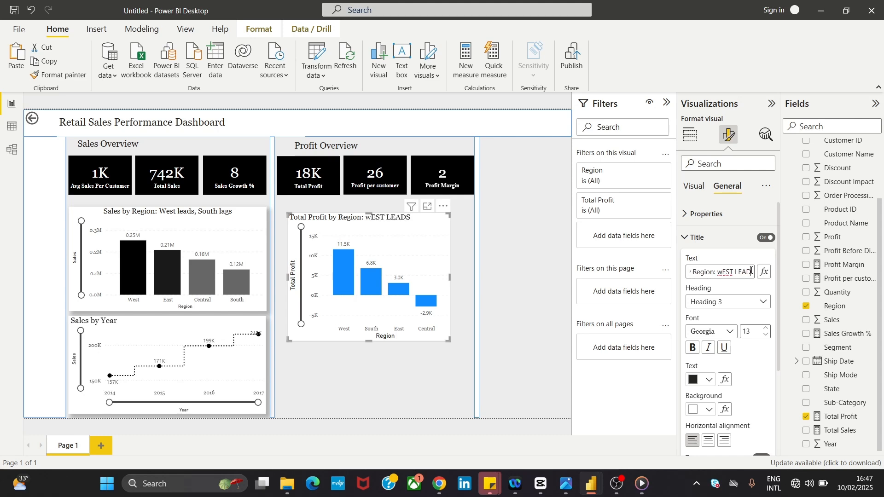
{"action": "key", "text": "Delete"}
{"action": "key", "text": "Delete"}
{"action": "key", "text": "Delete"}
{"action": "key", "text": "Delete"}
{"action": "key", "text": "Delete"}
{"action": "key", "text": "Delete"}
{"action": "key", "text": "Delete"}
{"action": "key", "text": "Delete"}
{"action": "key", "text": "Delete"}
{"action": "key", "text": "Delete"}
{"action": "type", "text": "WEST"}
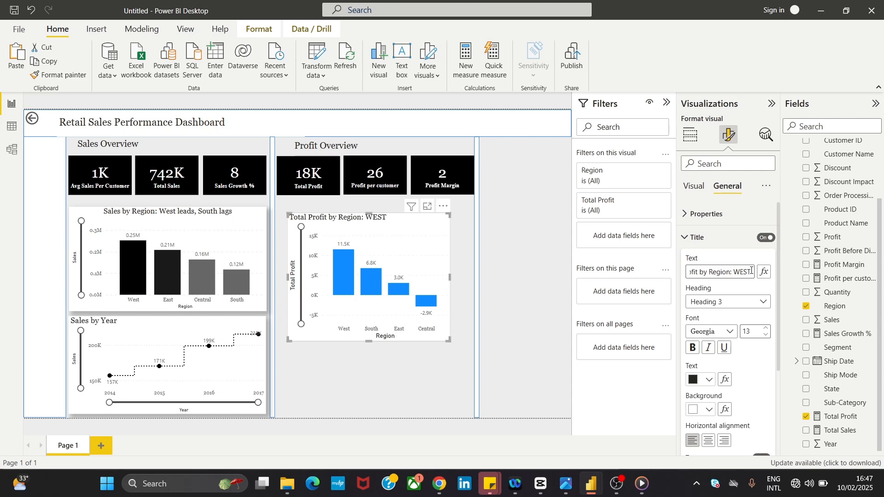
{"action": "key", "text": "Left"}
{"action": "key", "text": "Left"}
{"action": "key", "text": "Left"}
{"action": "key", "text": "Left"}
{"action": "key", "text": "Left"}
{"action": "key", "text": "Left"}
{"action": "key", "text": "Left"}
{"action": "key", "text": "Left"}
{"action": "key", "text": "Left"}
{"action": "key", "text": "Left"}
{"action": "key", "text": "Left"}
{"action": "key", "text": "Left"}
{"action": "key", "text": "Left"}
{"action": "key", "text": "Left"}
{"action": "key", "text": "Left"}
{"action": "key", "text": "Left"}
{"action": "key", "text": "Left"}
{"action": "key", "text": "Left"}
{"action": "key", "text": "Left"}
{"action": "key", "text": "Left"}
{"action": "key", "text": "BackSpace"}
{"action": "type", "text": "est leads, Cen"}
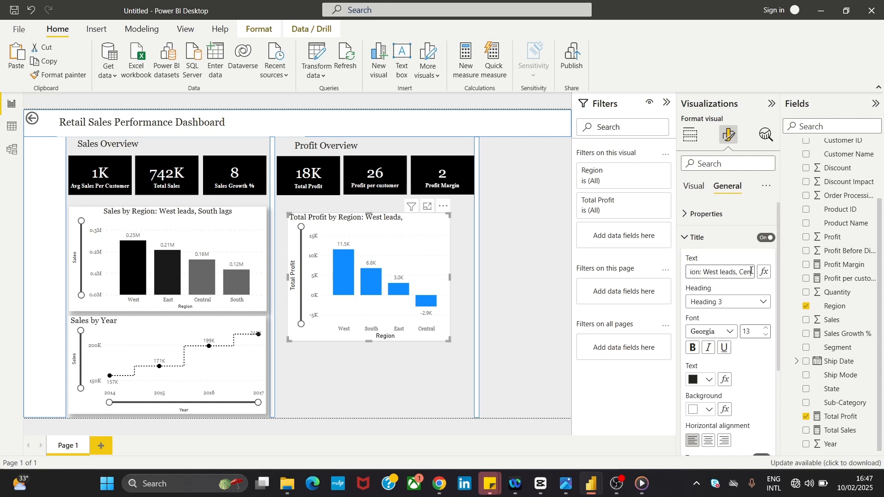
{"action": "type", "text": "tral lags"}
{"action": "left_click", "coordinate": [767, 336]}
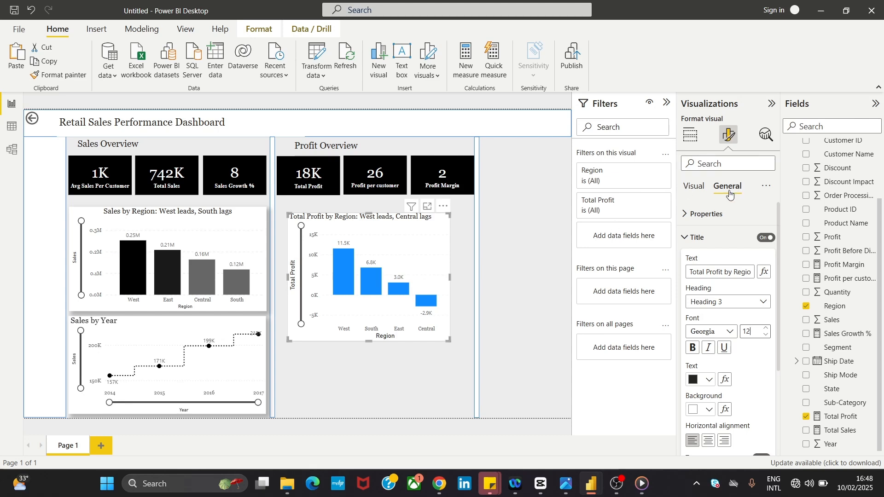
- Review the profit chart's background, border and shadow effects, then its axis, gridline and plot area background formatting options
{"action": "left_click_drag", "start_coordinate": [778, 285], "coordinate": [786, 378]}
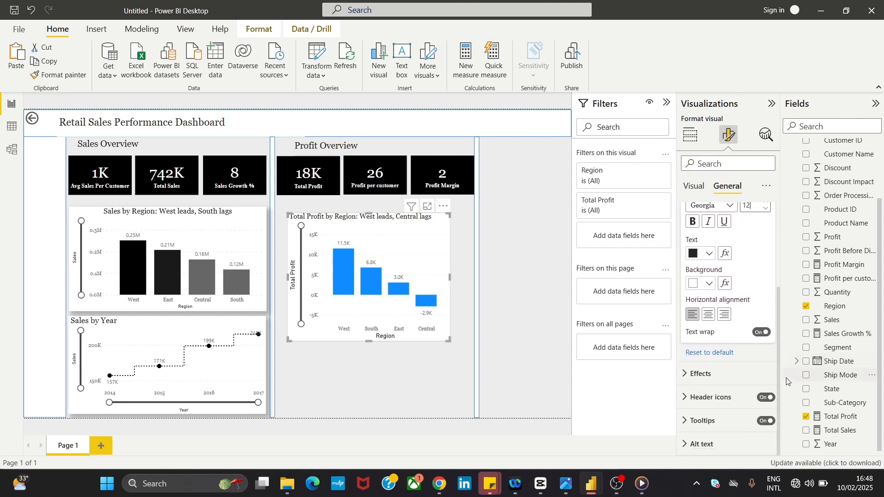
{"action": "left_click", "coordinate": [721, 376]}
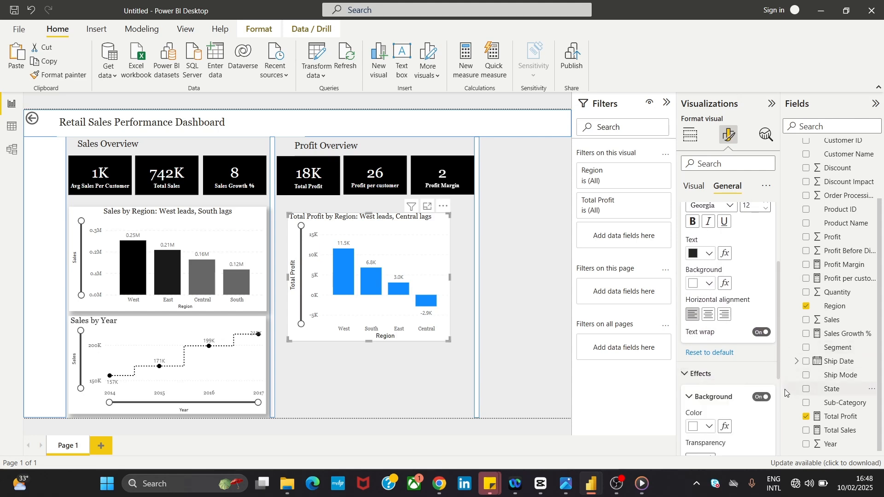
{"action": "left_click_drag", "start_coordinate": [779, 374], "coordinate": [786, 435]}
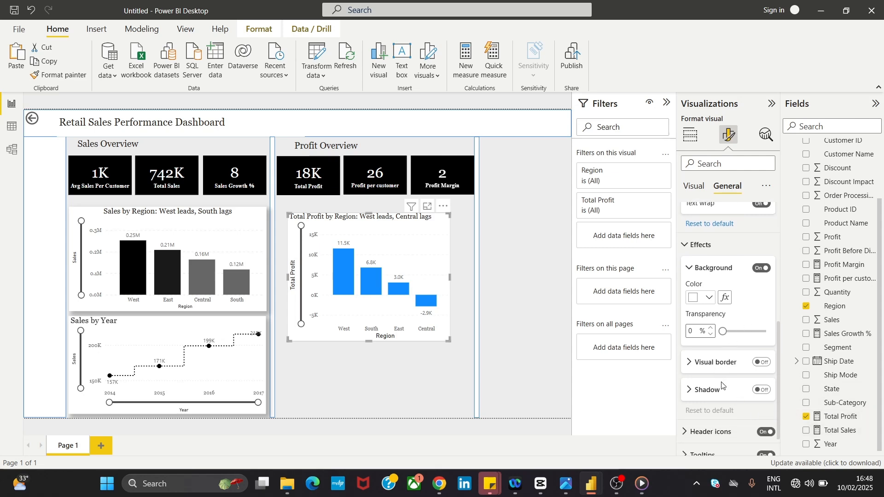
{"action": "left_click", "coordinate": [713, 368]}
{"action": "left_click", "coordinate": [714, 368]}
{"action": "left_click_drag", "start_coordinate": [780, 338], "coordinate": [782, 363]}
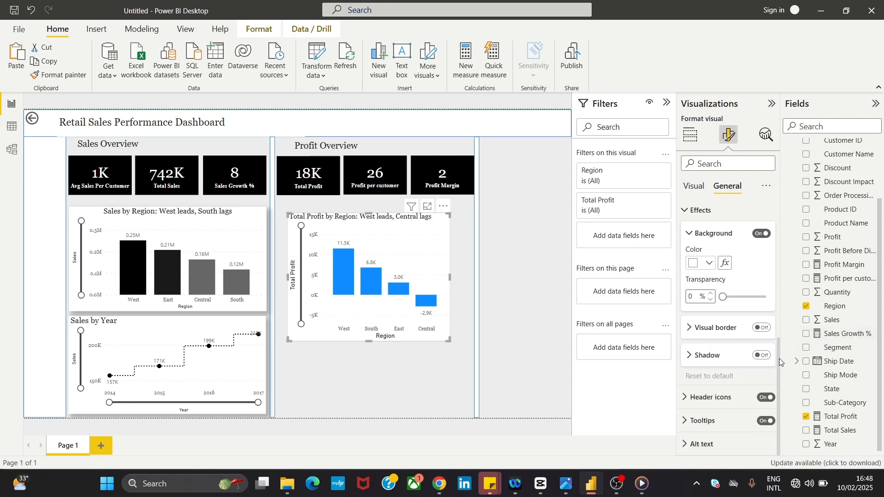
{"action": "left_click", "coordinate": [694, 186]}
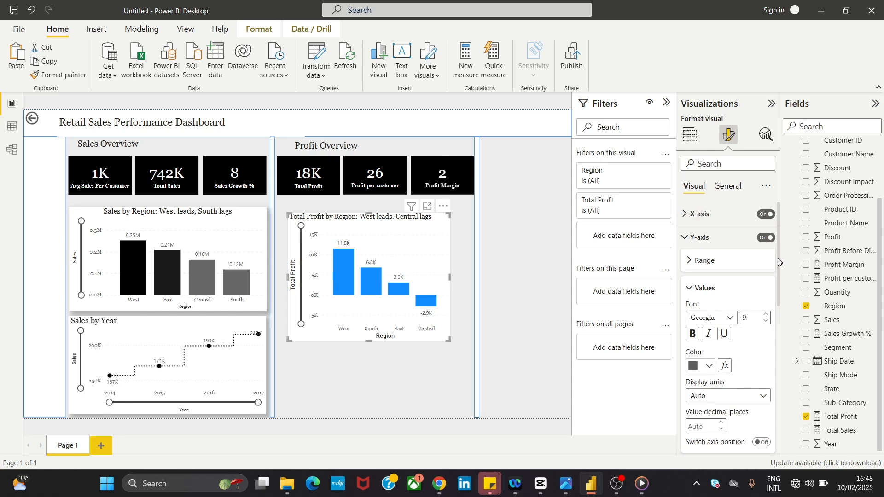
{"action": "left_click", "coordinate": [693, 238]}
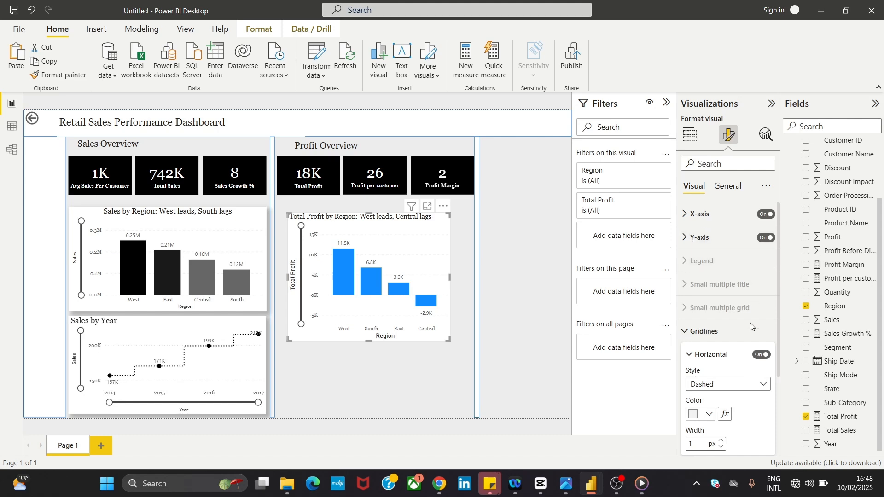
{"action": "left_click", "coordinate": [704, 331]}
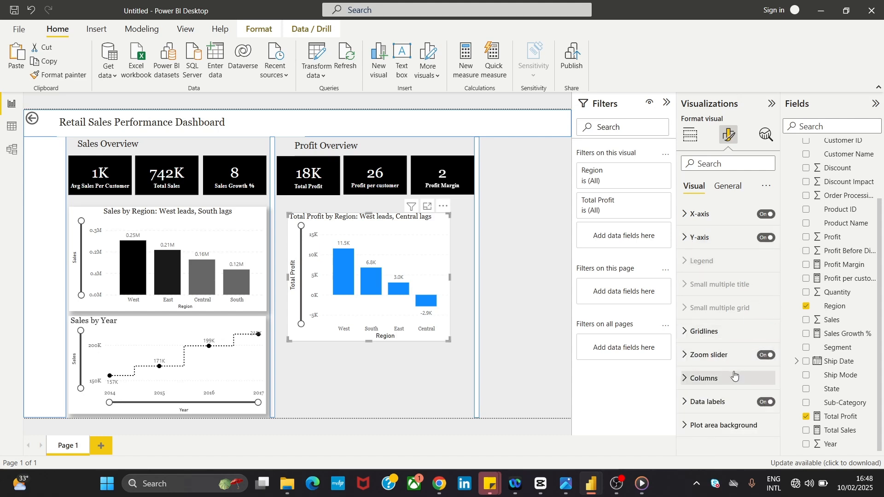
{"action": "left_click", "coordinate": [735, 429]}
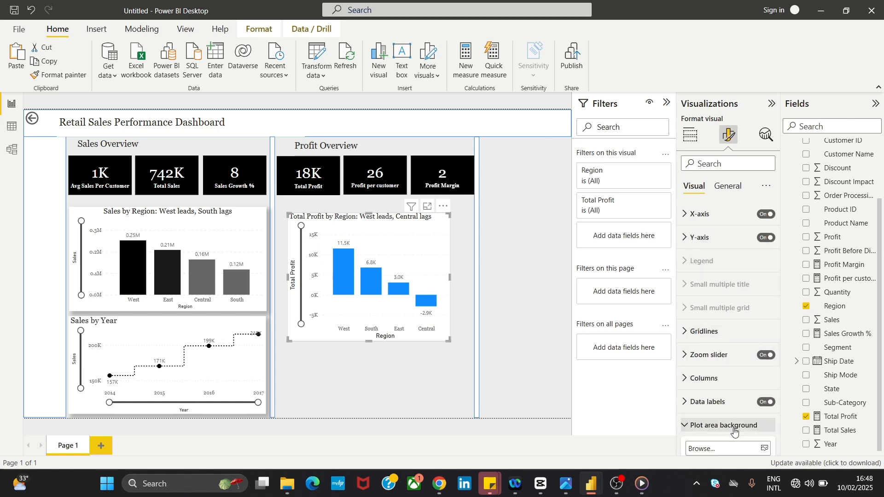
{"action": "left_click", "coordinate": [735, 425]}
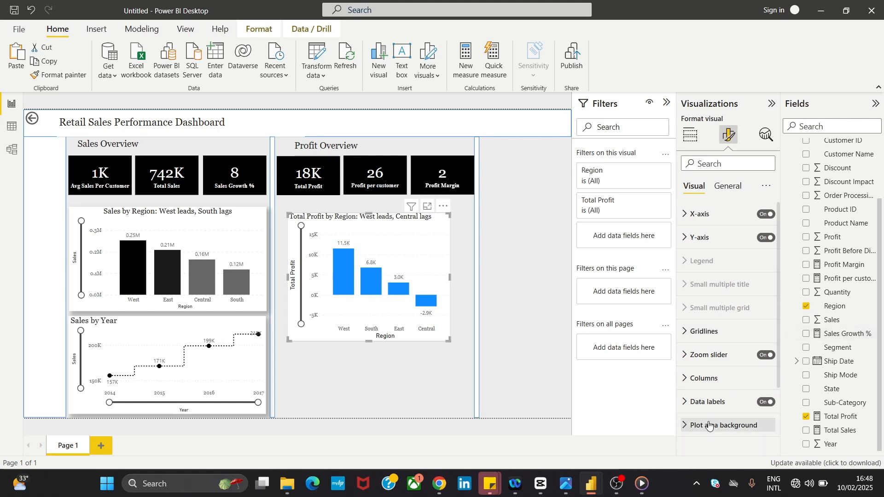
- Show individual column colours for the Total Profit by Region chart and set the default column colour to black
{"action": "left_click", "coordinate": [716, 379]}
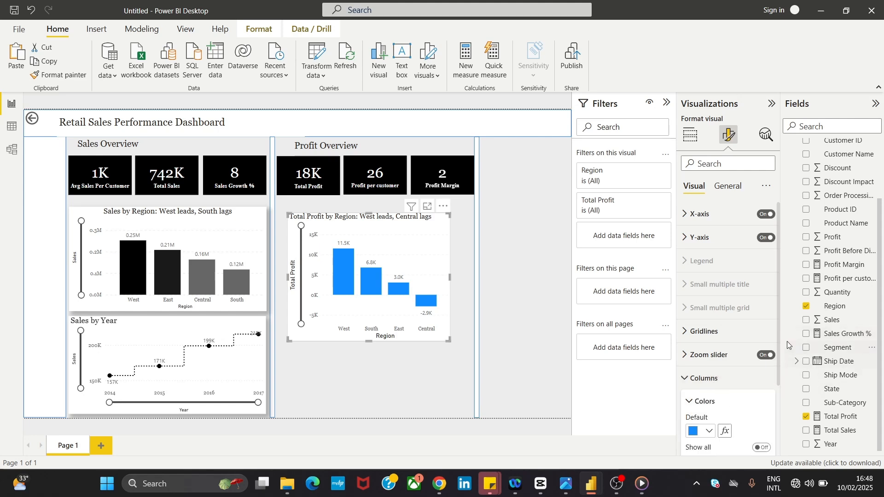
{"action": "left_click_drag", "start_coordinate": [777, 338], "coordinate": [775, 374]}
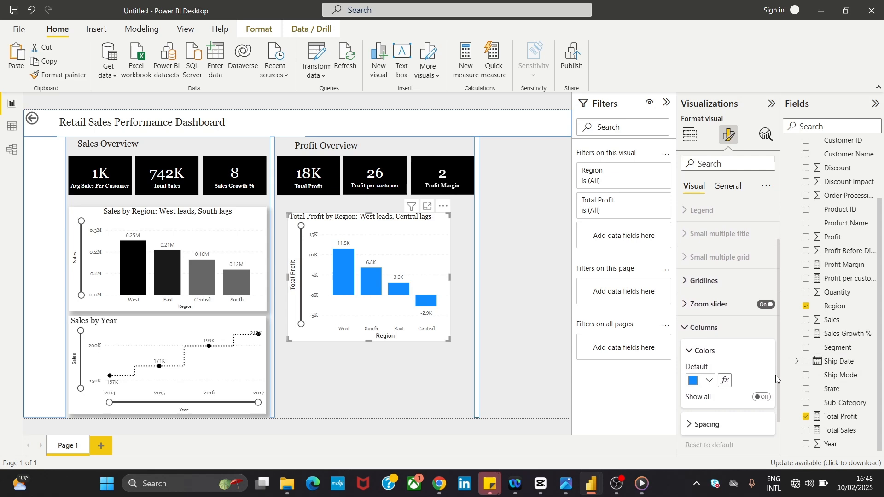
{"action": "left_click", "coordinate": [761, 396]}
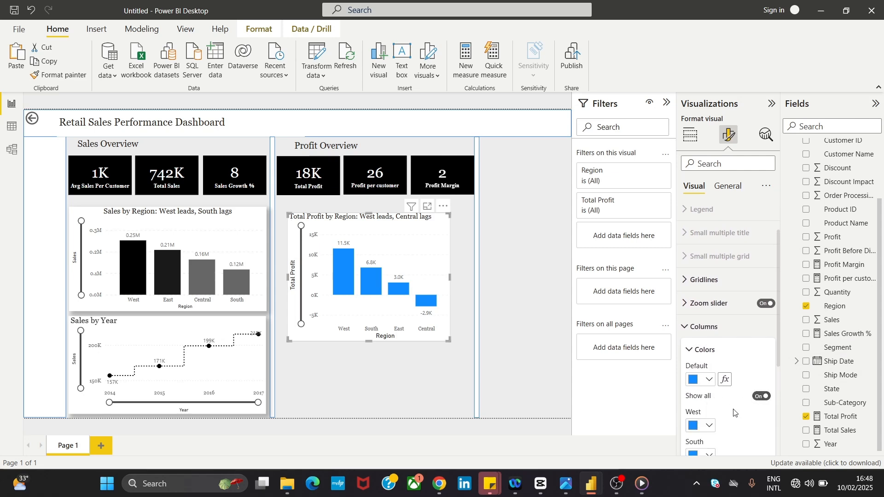
{"action": "left_click_drag", "start_coordinate": [780, 350], "coordinate": [776, 401]}
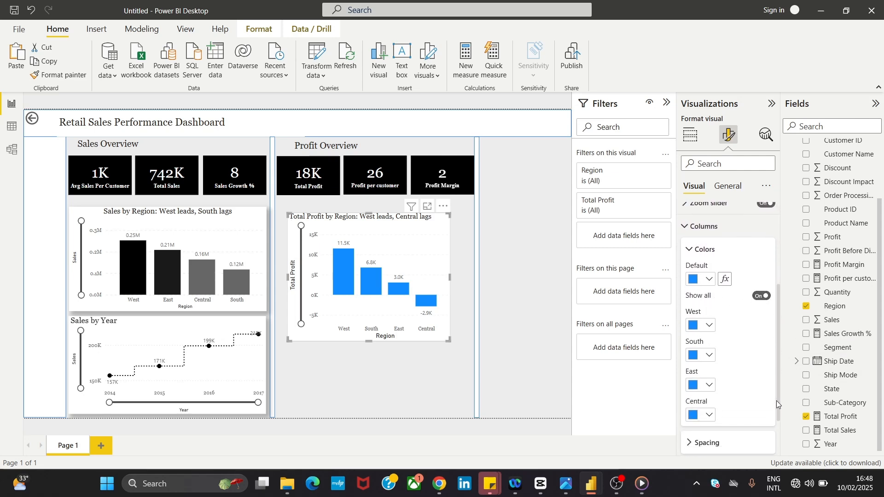
{"action": "left_click", "coordinate": [691, 280]}
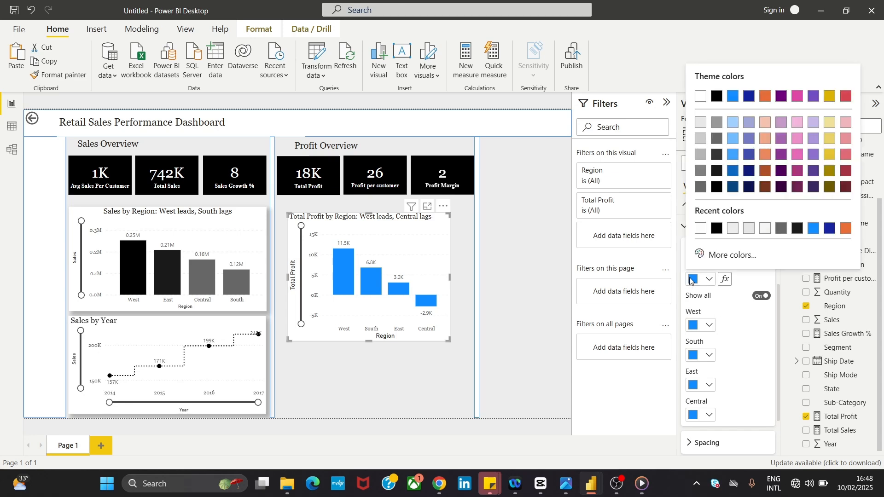
{"action": "left_click", "coordinate": [696, 228]}
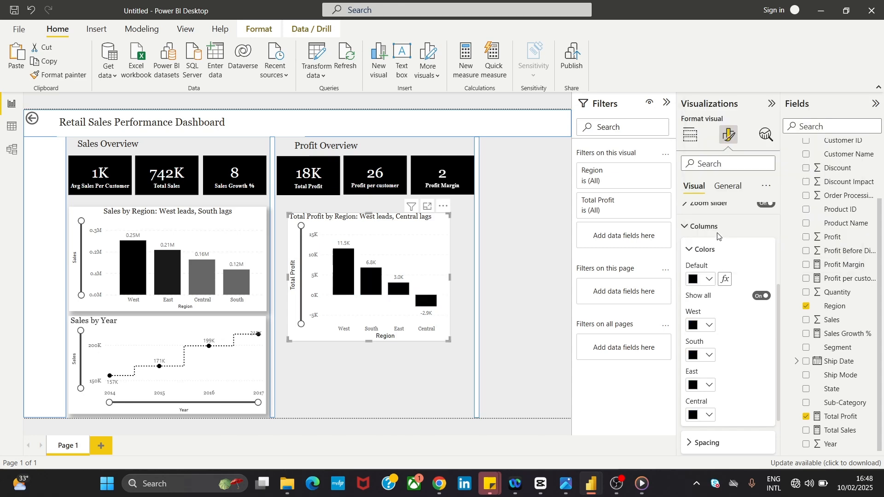
- Colour the Total Profit by Region columns individually: West black, South dark grey, East medium grey and Central lighter grey
{"action": "left_click", "coordinate": [696, 325]}
{"action": "left_click", "coordinate": [695, 276]}
{"action": "left_click", "coordinate": [697, 358]}
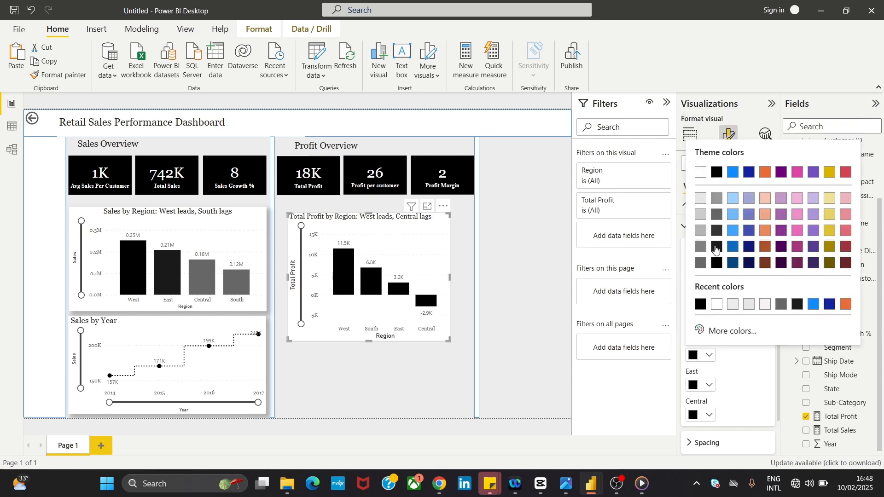
{"action": "left_click", "coordinate": [716, 249]}
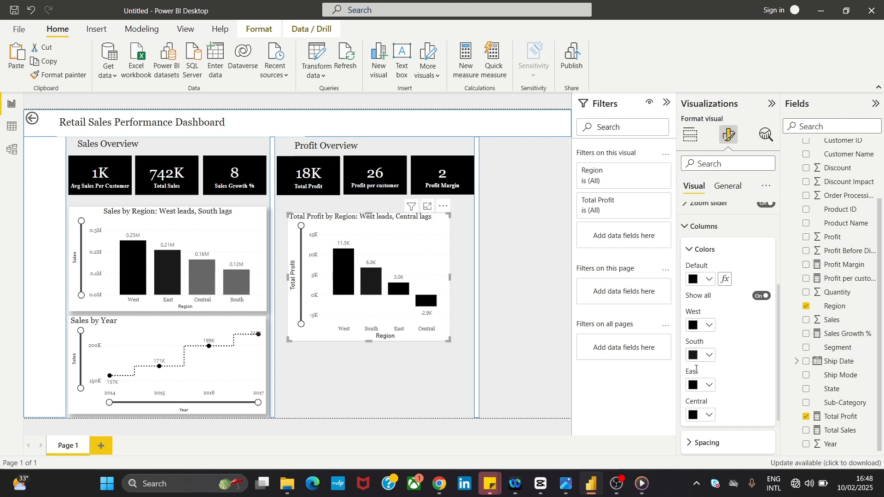
{"action": "left_click", "coordinate": [698, 386]}
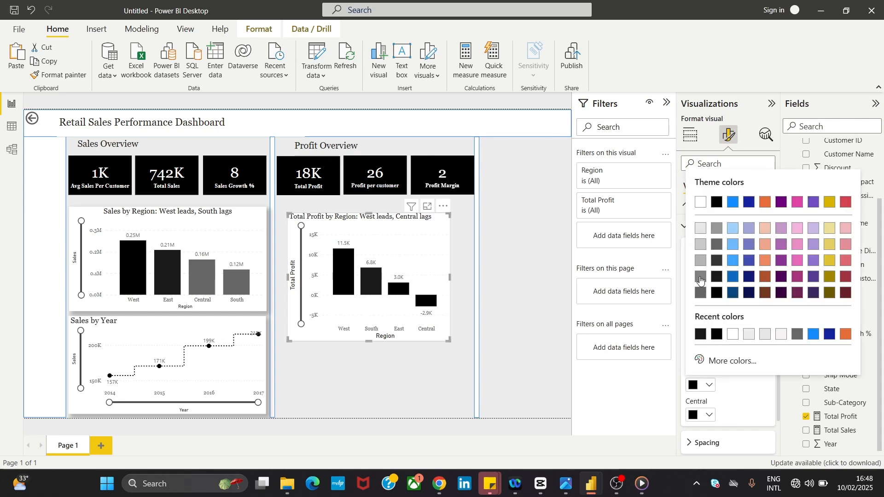
{"action": "left_click", "coordinate": [700, 280]}
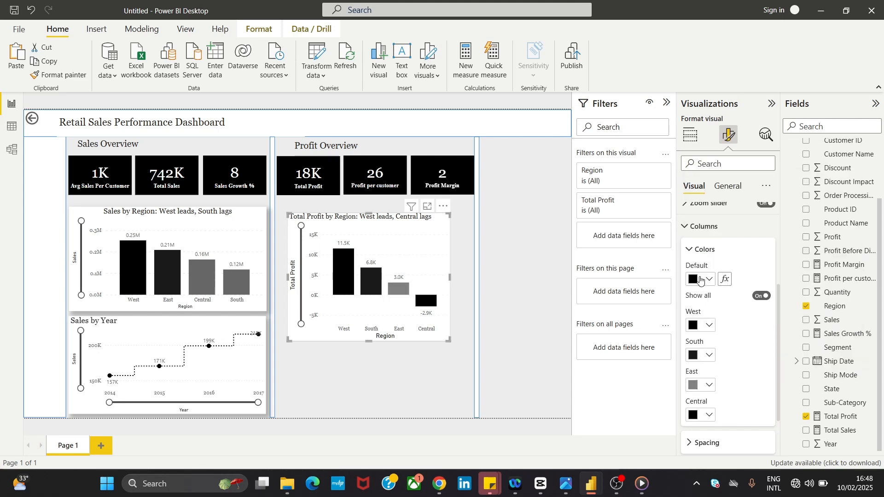
{"action": "left_click", "coordinate": [696, 415]}
{"action": "left_click", "coordinate": [717, 258]}
{"action": "left_click", "coordinate": [696, 357]}
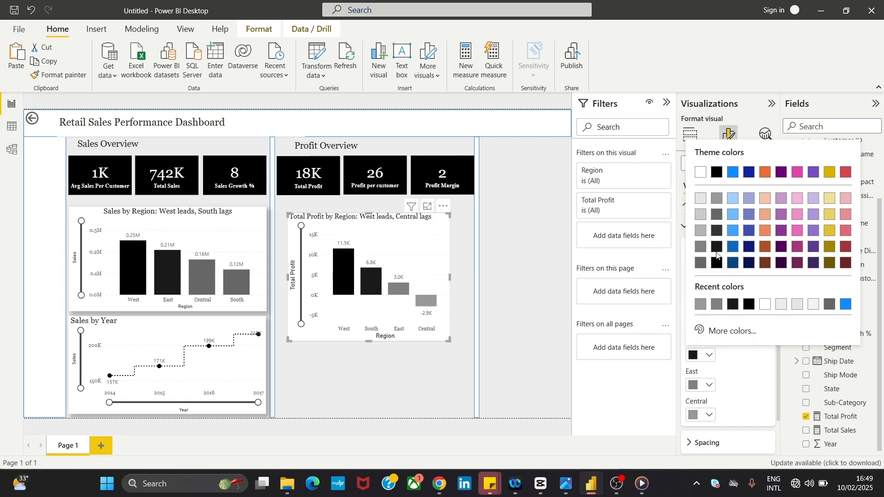
{"action": "left_click", "coordinate": [717, 234]}
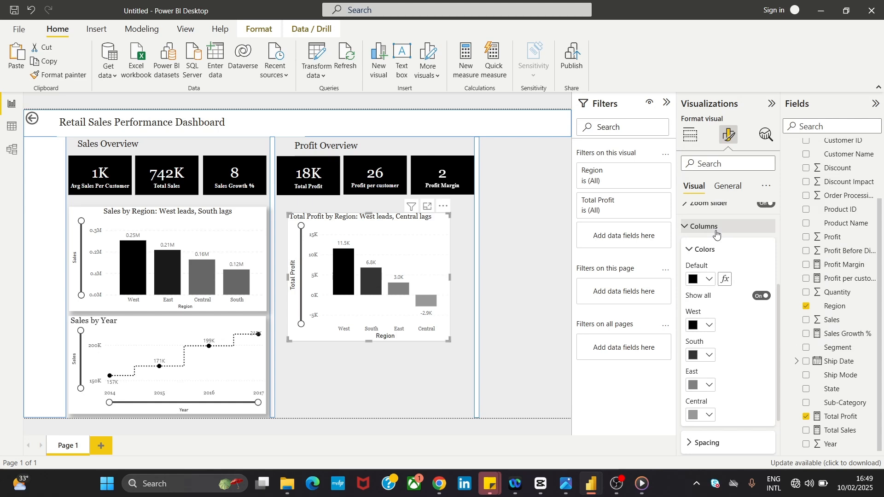
{"action": "left_click", "coordinate": [545, 245]}
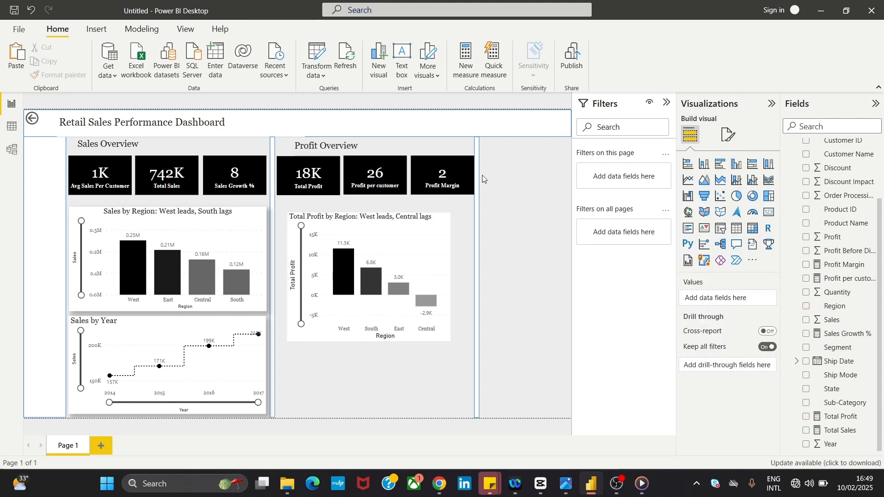
- Turn on the shadow of the Total Profit by Region chart and shorten it to align with the Sales by Region chart's lower edge
{"action": "left_click", "coordinate": [439, 243]}
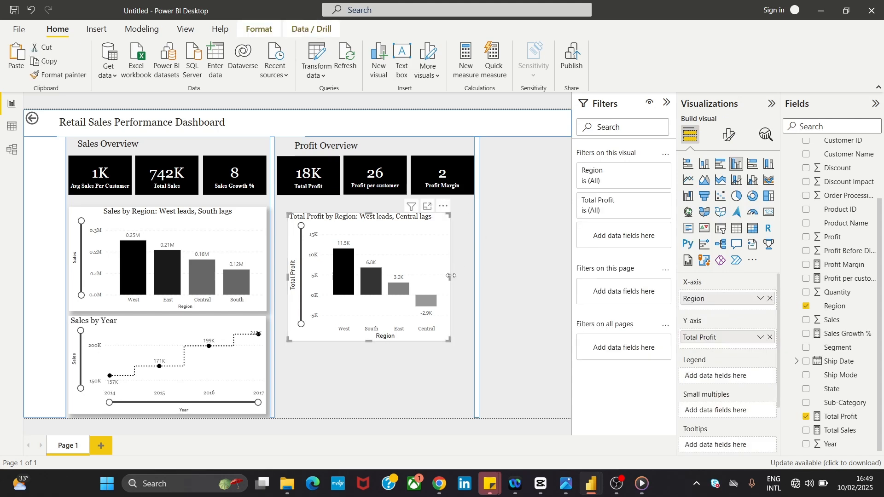
{"action": "left_click", "coordinate": [727, 138]}
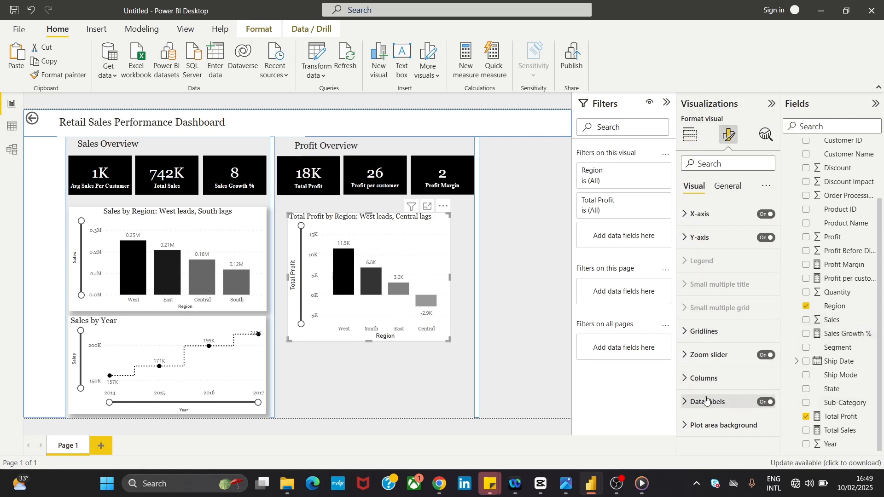
{"action": "left_click", "coordinate": [718, 187]}
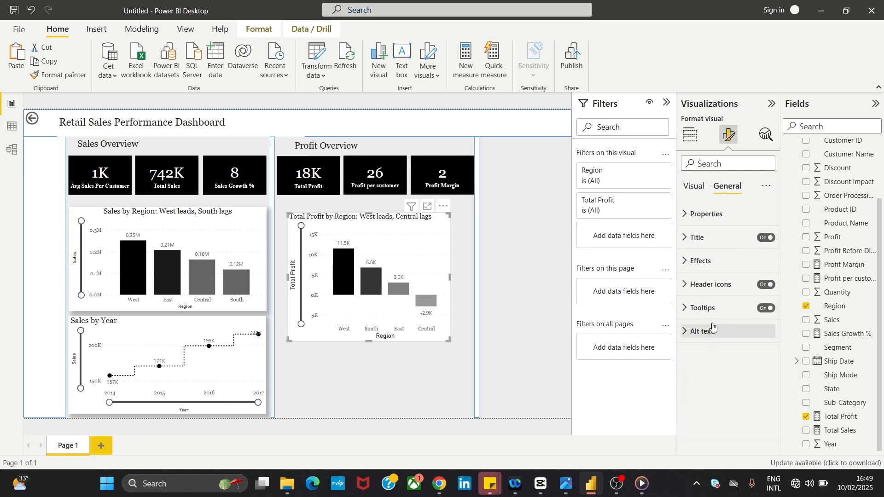
{"action": "left_click", "coordinate": [700, 260]}
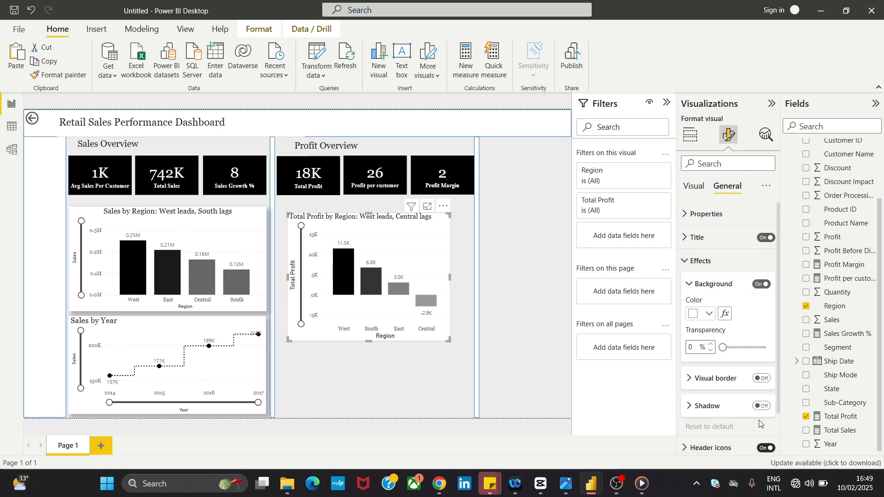
{"action": "left_click", "coordinate": [761, 406]}
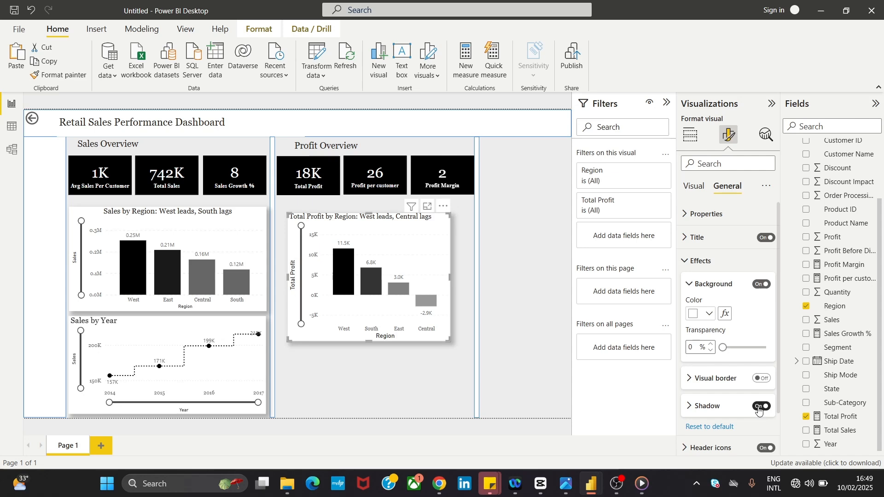
{"action": "left_click", "coordinate": [369, 368]}
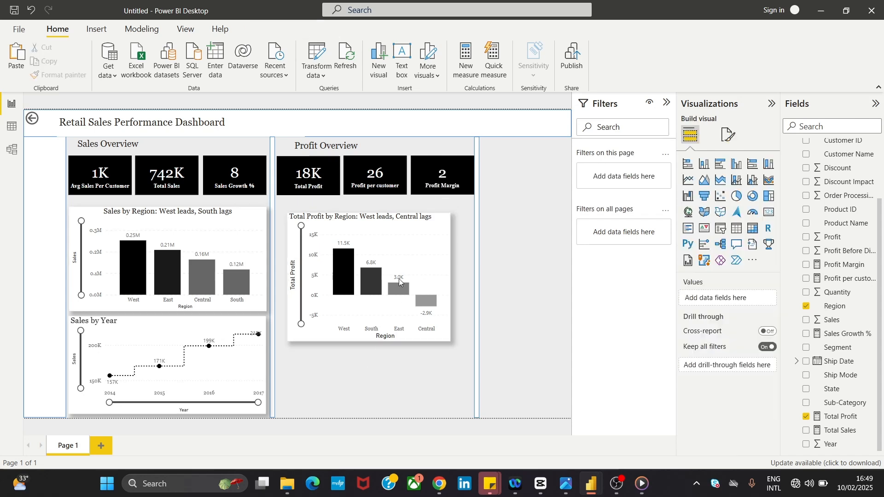
{"action": "left_click", "coordinate": [350, 337]}
{"action": "left_click_drag", "start_coordinate": [350, 342], "coordinate": [356, 311]}
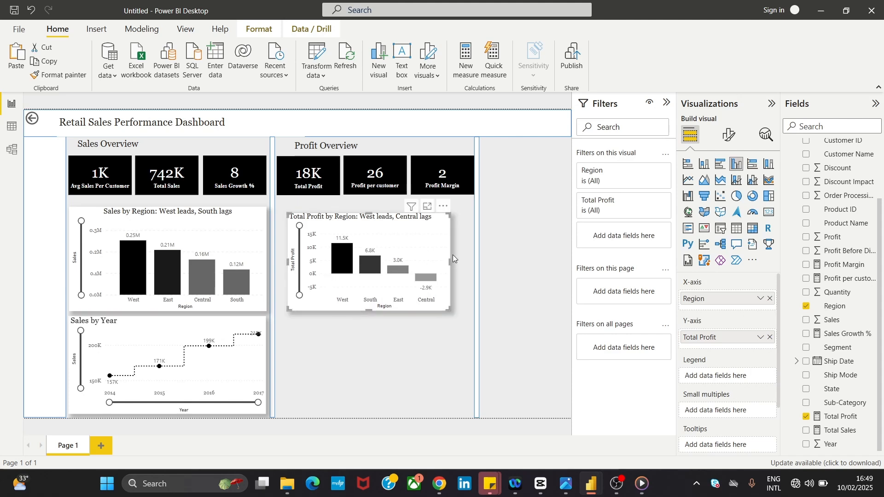
- Nudge the Profit Margin card slightly left towards the Profit per customer card
{"action": "left_click", "coordinate": [458, 167]}
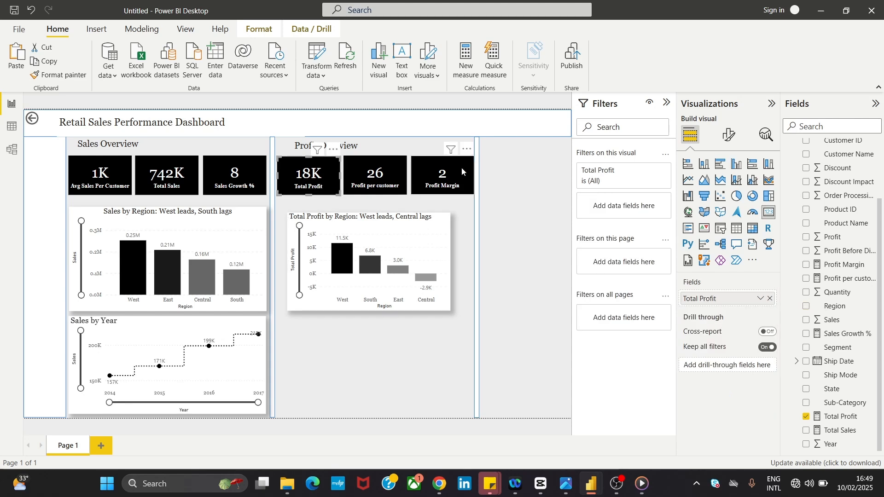
{"action": "key", "text": "Left"}
{"action": "key", "text": "Left"}
{"action": "key", "text": "Left"}
{"action": "key", "text": "Left"}
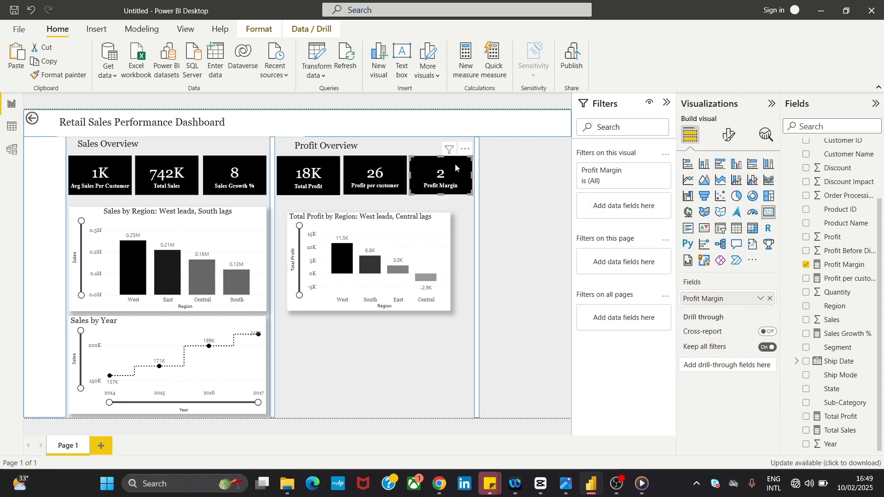
{"action": "left_click", "coordinate": [373, 166]}
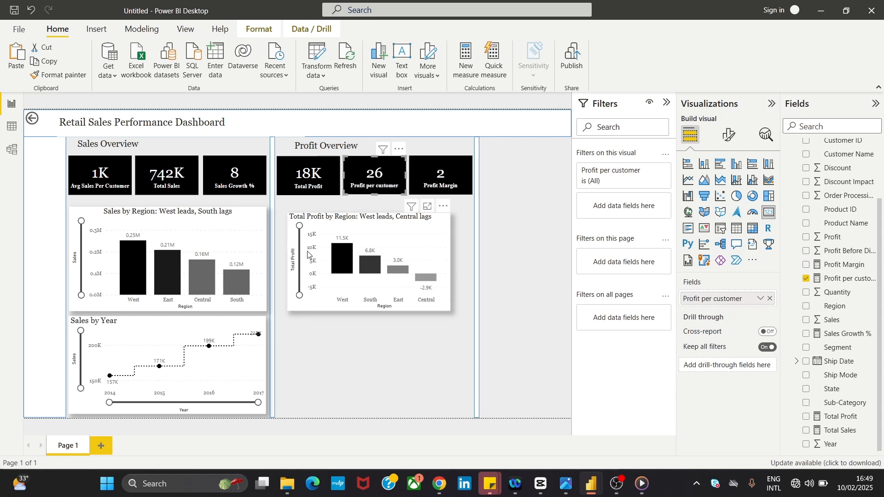
- Align the Total Profit by Region chart with the Sales by Region chart and widen it to span the three profit cards
{"action": "left_click_drag", "start_coordinate": [376, 224], "coordinate": [371, 220]}
{"action": "left_click_drag", "start_coordinate": [369, 302], "coordinate": [365, 310]}
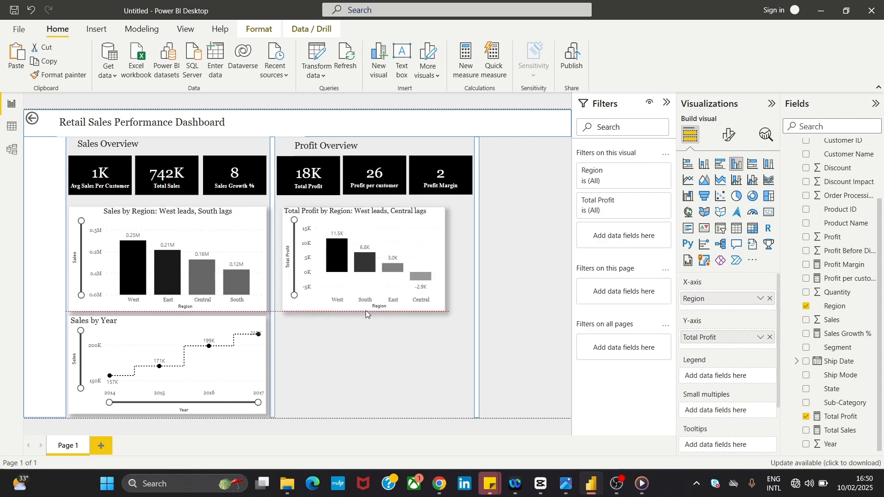
{"action": "left_click_drag", "start_coordinate": [446, 257], "coordinate": [471, 260]}
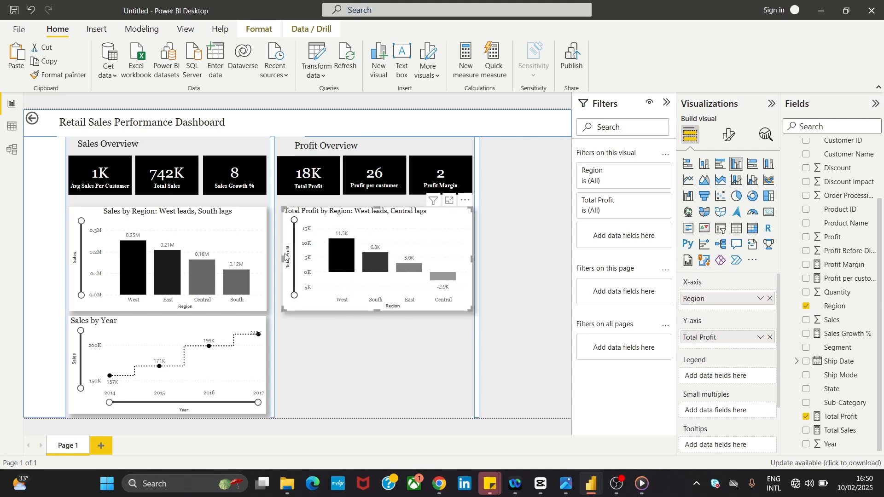
{"action": "left_click_drag", "start_coordinate": [282, 262], "coordinate": [277, 263]}
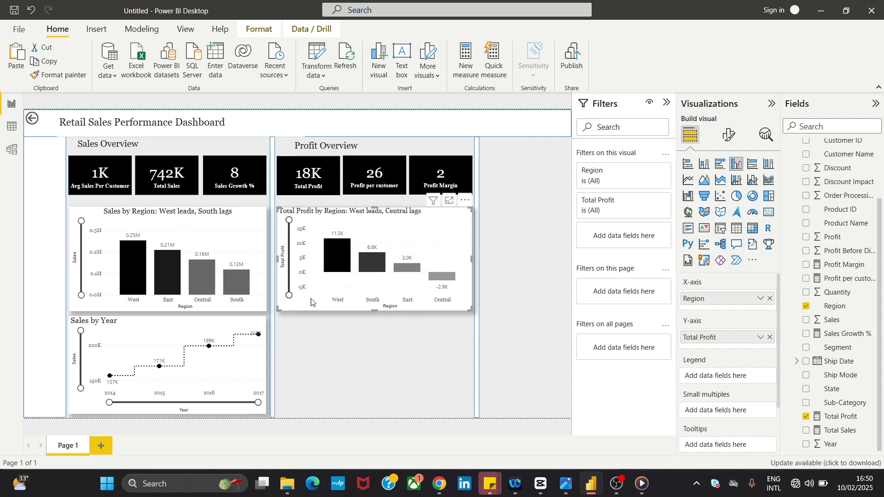
{"action": "left_click", "coordinate": [330, 326]}
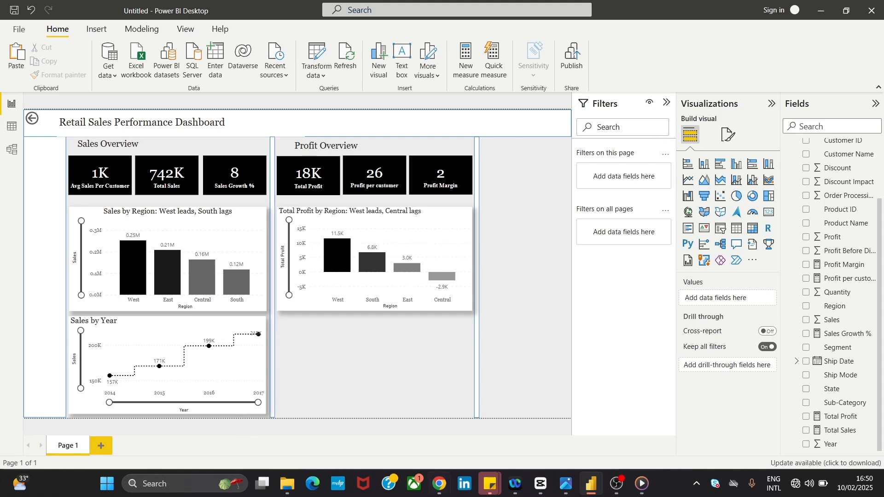
- Check the reference dashboard image, then insert an empty table visual below the Total Profit by Region chart
{"action": "left_click", "coordinate": [566, 484]}
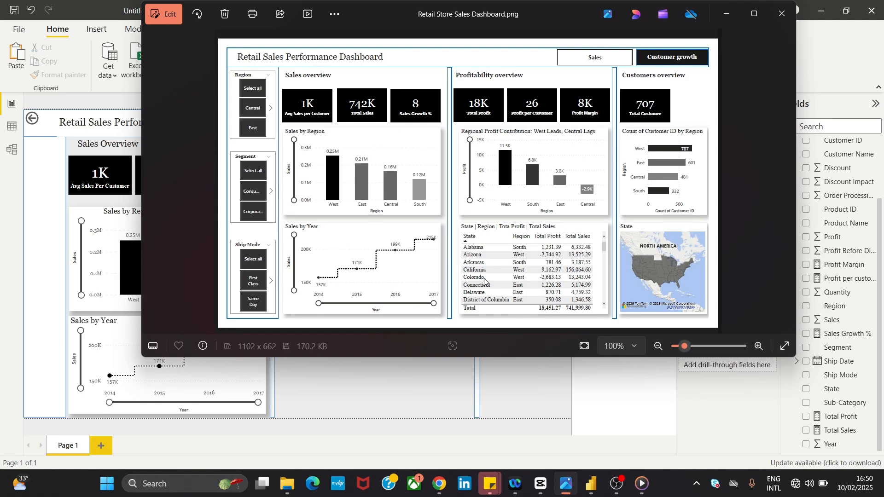
{"action": "left_click", "coordinate": [395, 378]}
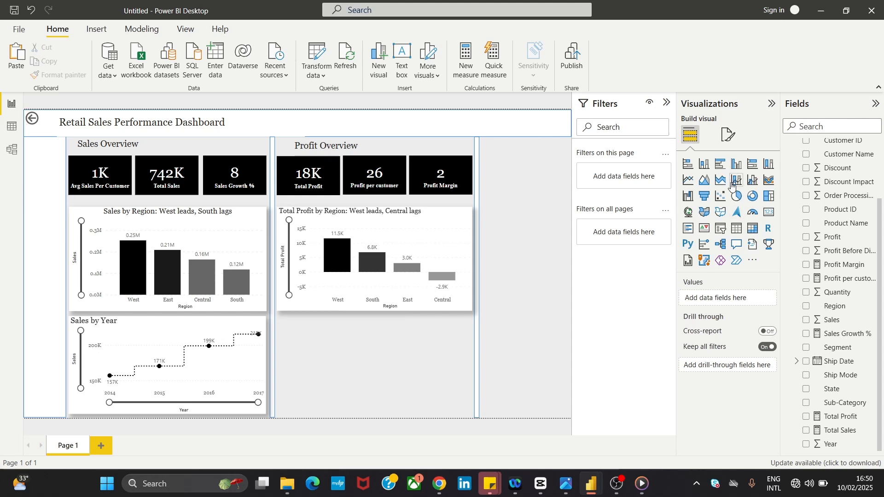
{"action": "left_click", "coordinate": [736, 230]}
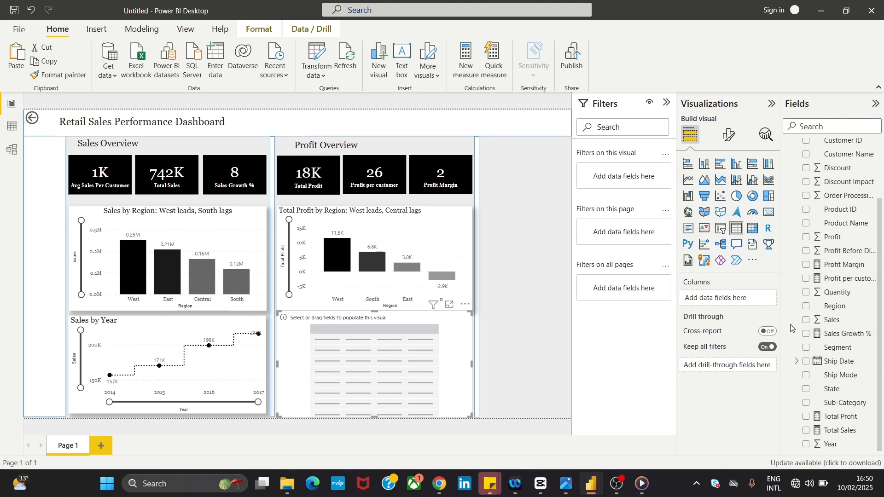
- Check the reference image again and add State and Region as the table's first two columns
{"action": "left_click", "coordinate": [564, 485]}
{"action": "left_click", "coordinate": [565, 485]}
{"action": "scroll", "coordinate": [852, 353], "scroll_direction": "up", "scroll_amount": 1}
{"action": "left_click_drag", "start_coordinate": [845, 393], "coordinate": [726, 302]}
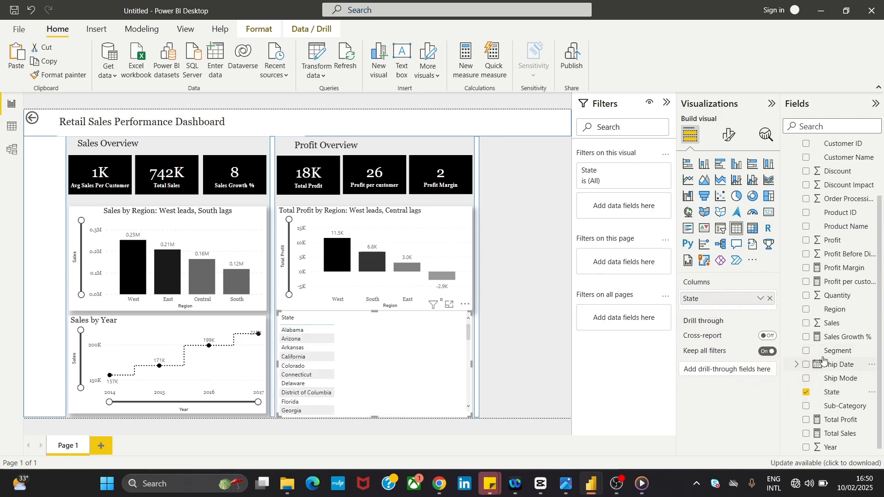
{"action": "left_click_drag", "start_coordinate": [845, 314], "coordinate": [735, 313]}
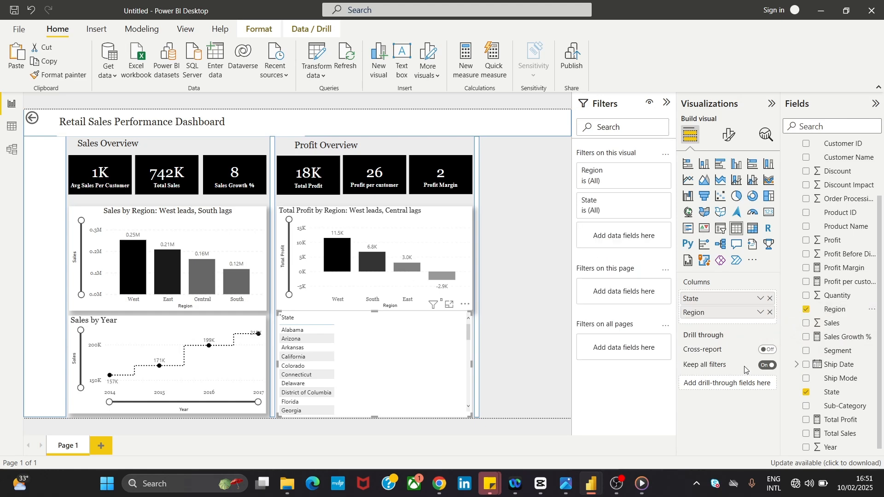
- Check the reference image, then add Total Profit and Total Sales as the state table's third and fourth columns
{"action": "left_click", "coordinate": [563, 488]}
{"action": "left_click", "coordinate": [564, 488]}
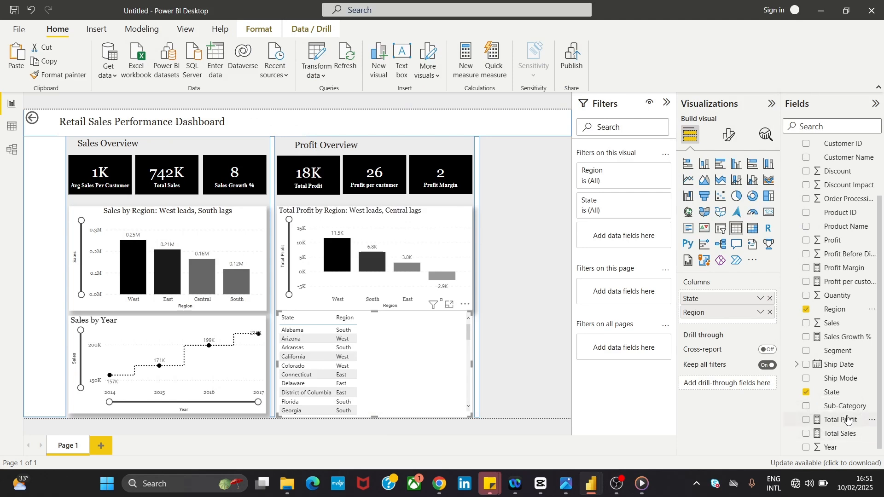
{"action": "left_click_drag", "start_coordinate": [840, 420], "coordinate": [747, 323]}
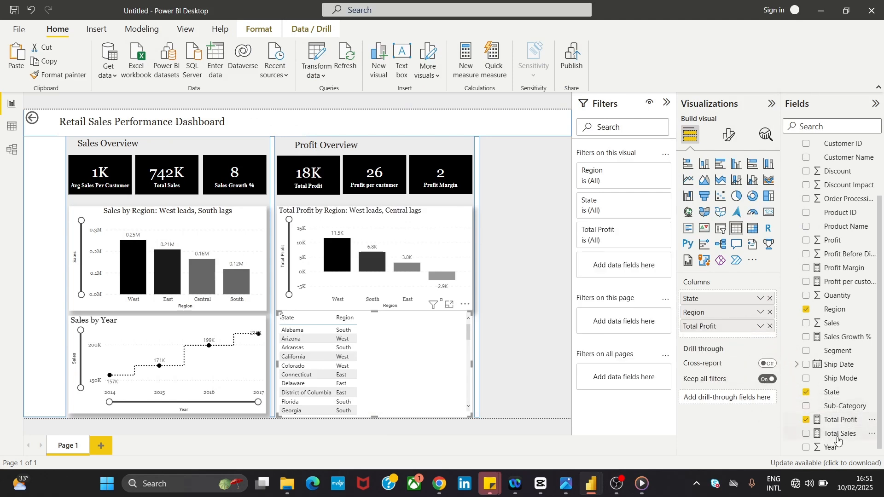
{"action": "left_click_drag", "start_coordinate": [841, 435], "coordinate": [742, 343]}
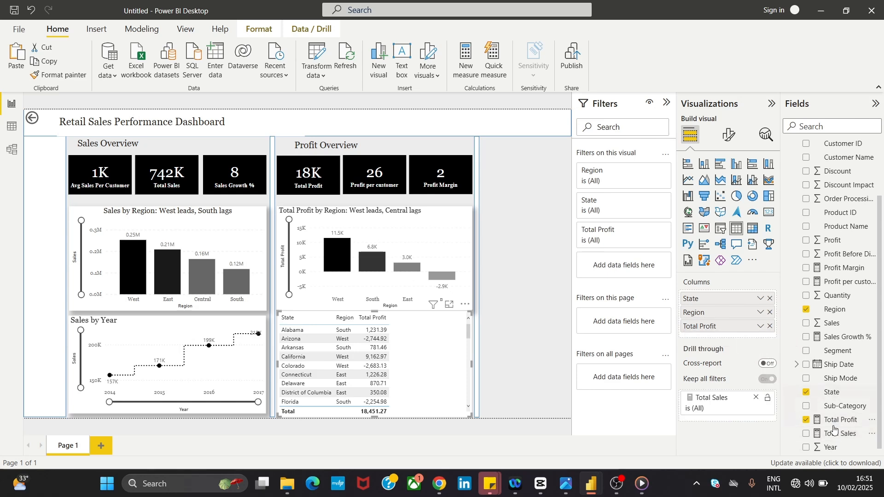
{"action": "left_click_drag", "start_coordinate": [840, 438], "coordinate": [744, 344]}
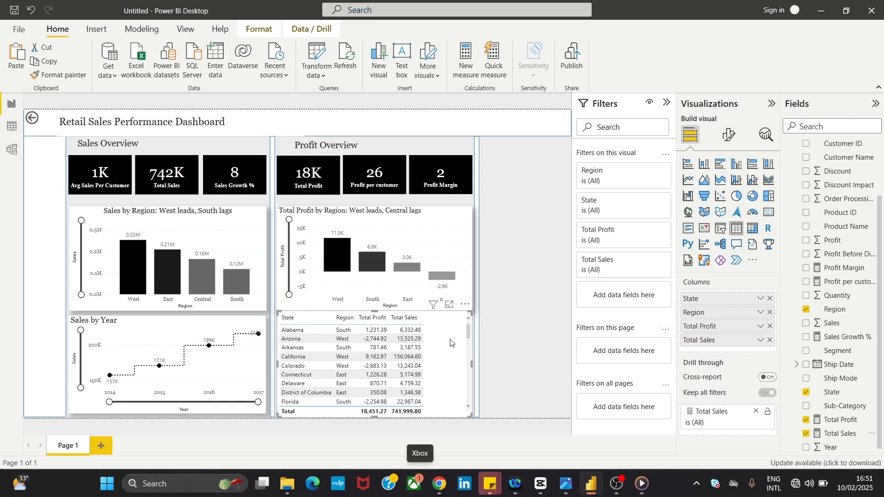
- Move the state table slightly and reduce its height so it fits just below the Total Profit by Region chart
{"action": "left_click_drag", "start_coordinate": [450, 345], "coordinate": [452, 361]}
{"action": "left_click_drag", "start_coordinate": [376, 310], "coordinate": [377, 316]}
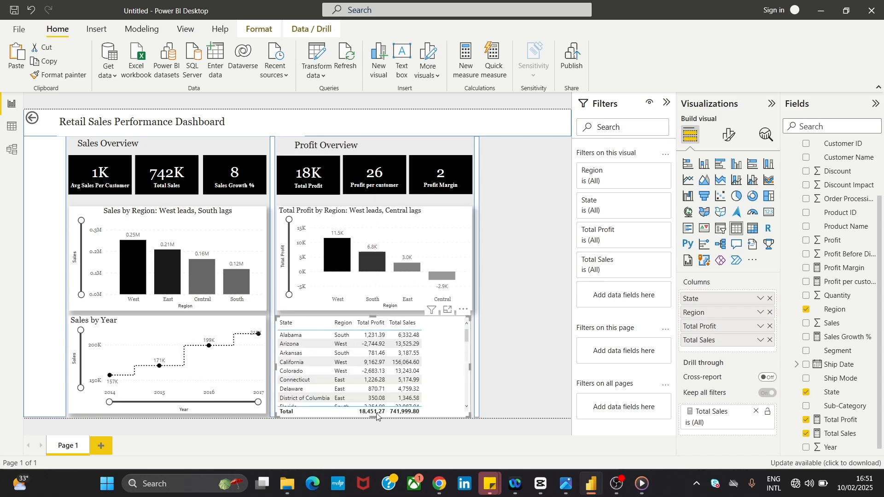
{"action": "left_click_drag", "start_coordinate": [371, 418], "coordinate": [373, 413]}
{"action": "left_click", "coordinate": [528, 307]}
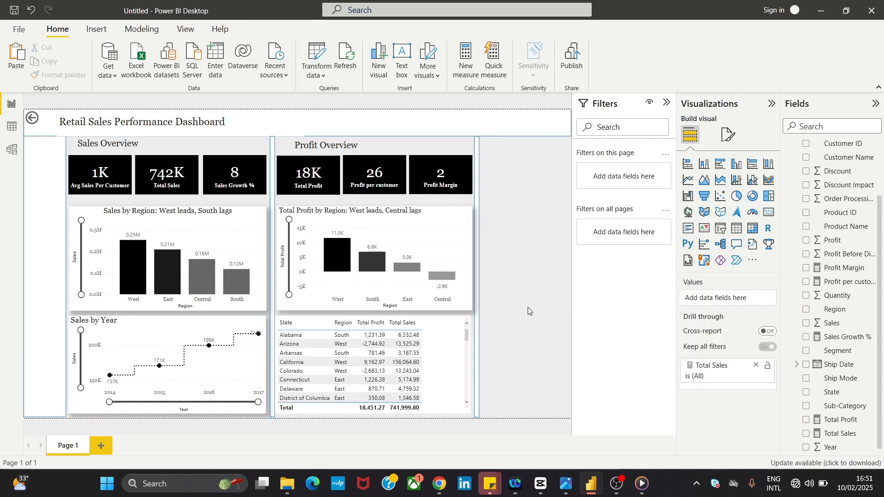
- Turn on vertical gridlines for the state table
{"action": "left_click", "coordinate": [457, 330]}
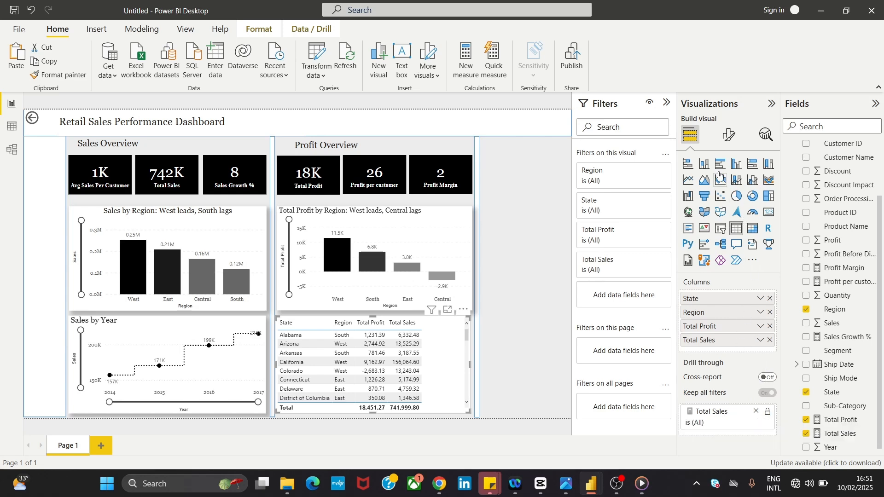
{"action": "left_click", "coordinate": [729, 138]}
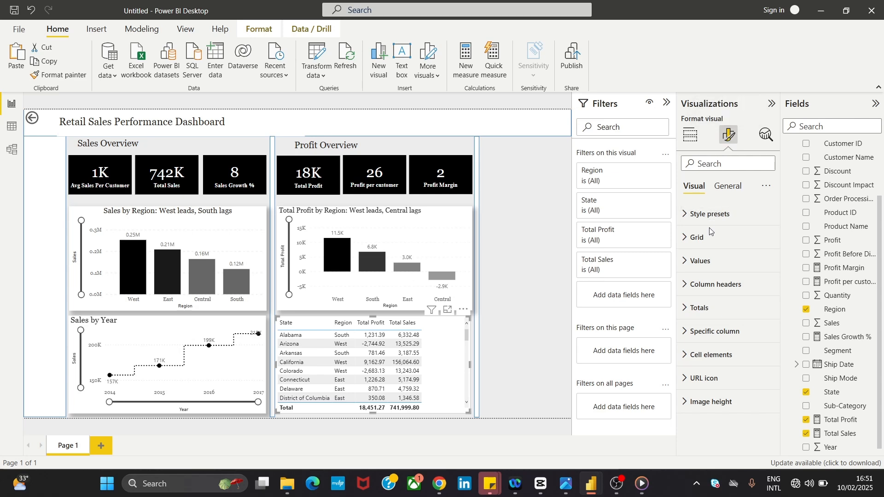
{"action": "left_click", "coordinate": [711, 246]}
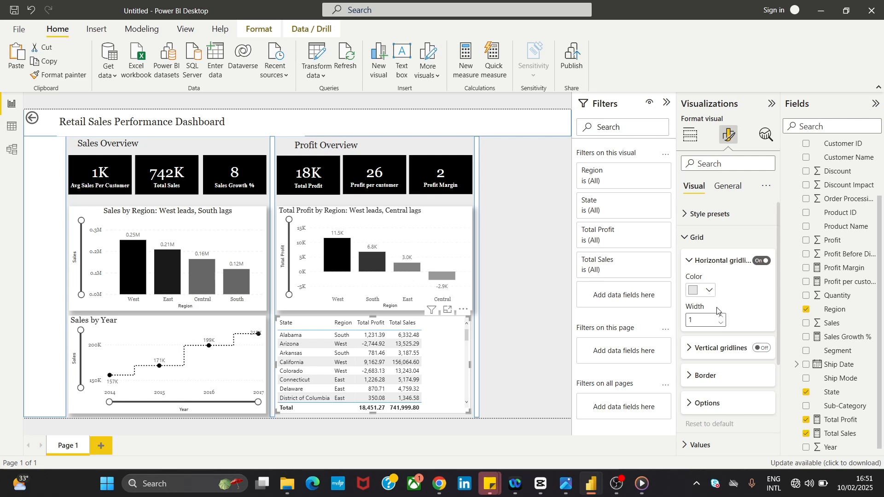
{"action": "left_click", "coordinate": [762, 349]}
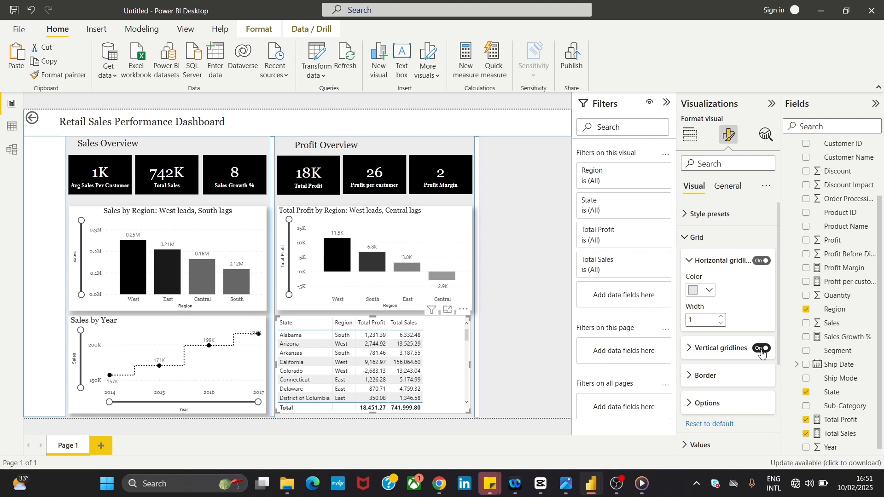
{"action": "left_click", "coordinate": [693, 261]}
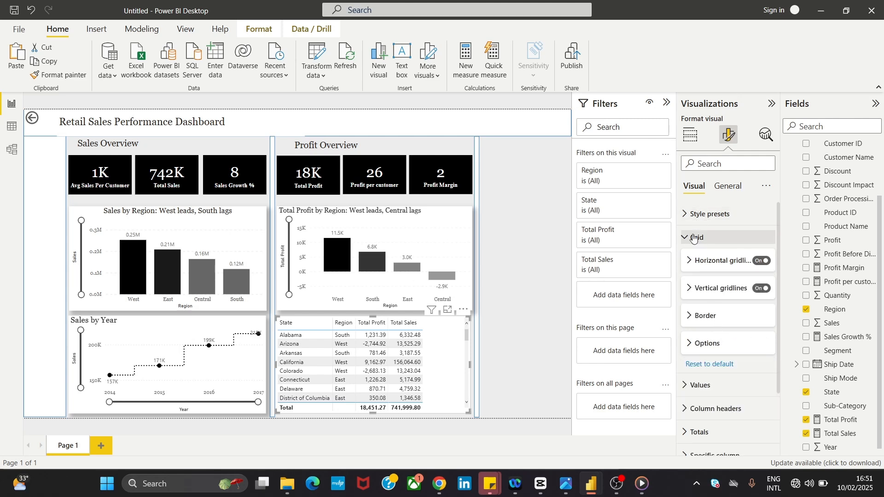
{"action": "left_click", "coordinate": [701, 214]}
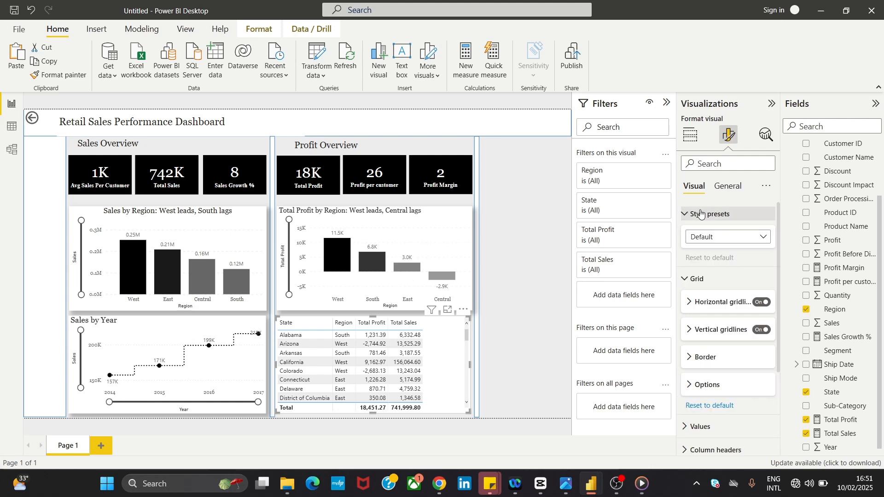
{"action": "left_click", "coordinate": [700, 214]}
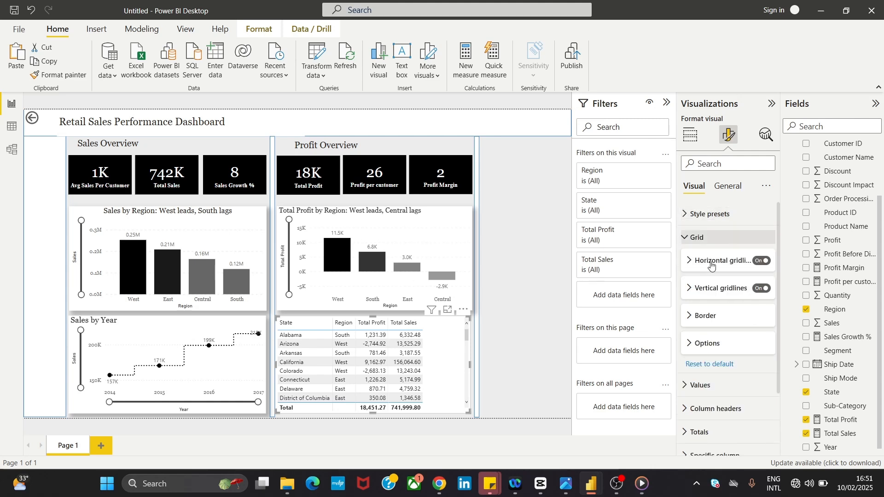
- Set the font of the state table's values to Times New Roman, size 11
{"action": "left_click", "coordinate": [756, 395]}
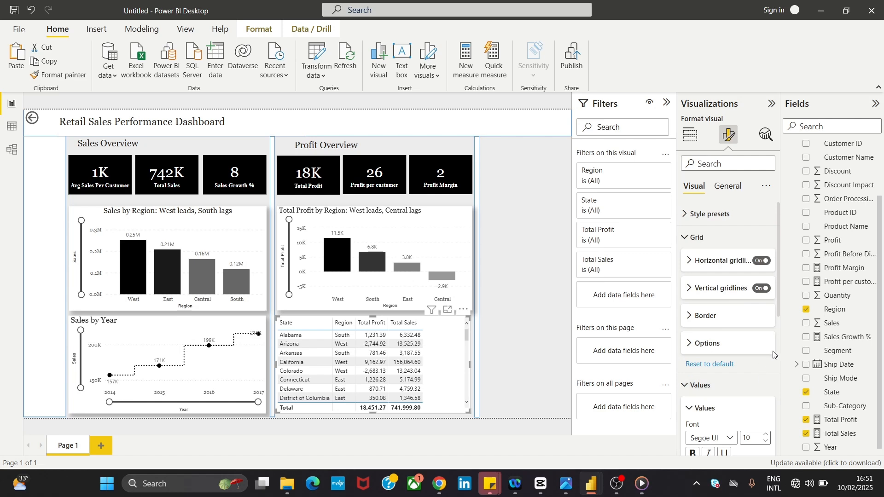
{"action": "left_click_drag", "start_coordinate": [777, 304], "coordinate": [787, 357]}
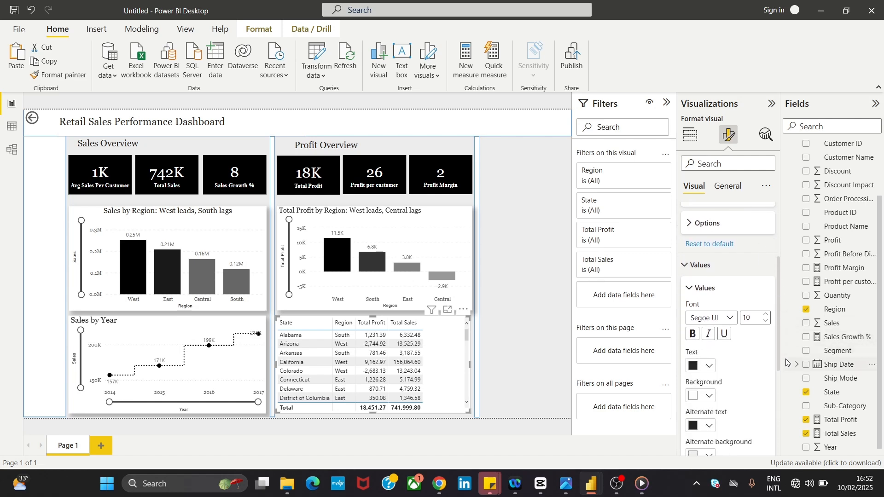
{"action": "left_click", "coordinate": [721, 320]}
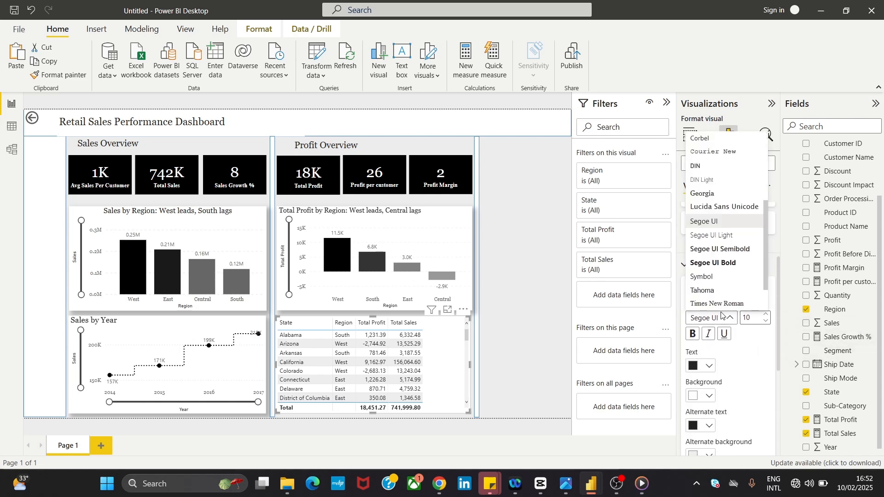
{"action": "left_click", "coordinate": [722, 304]}
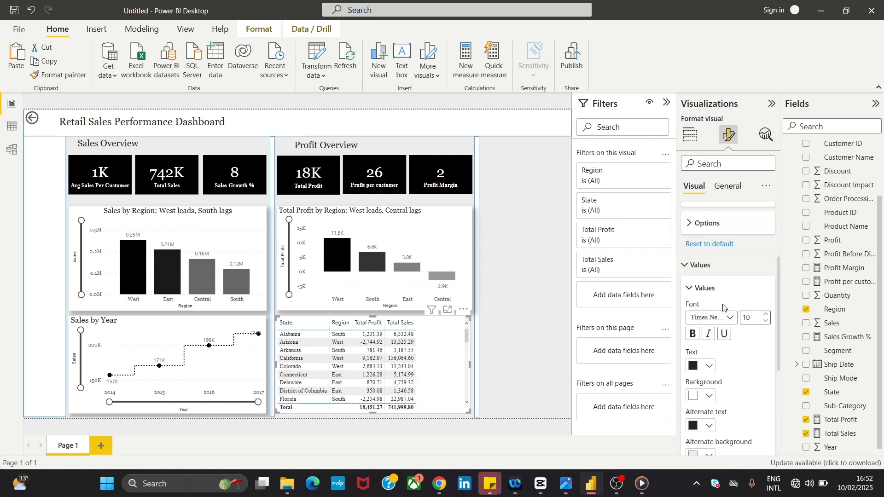
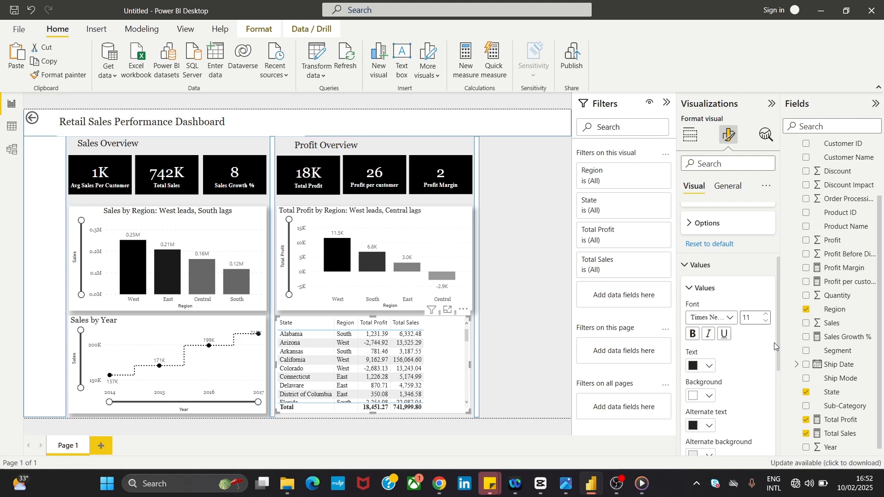
- Try several greys for the alternate row background of the state table's values and settle on light grey
{"action": "left_click_drag", "start_coordinate": [779, 352], "coordinate": [778, 396]}
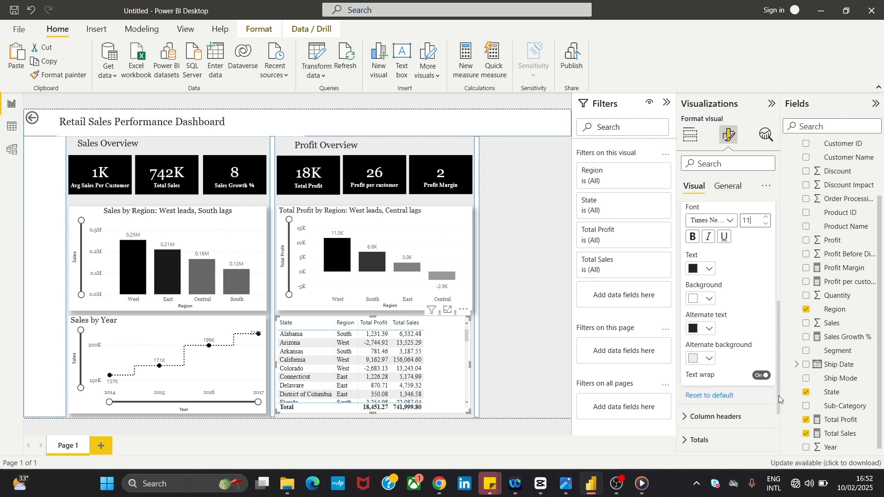
{"action": "left_click", "coordinate": [698, 359]}
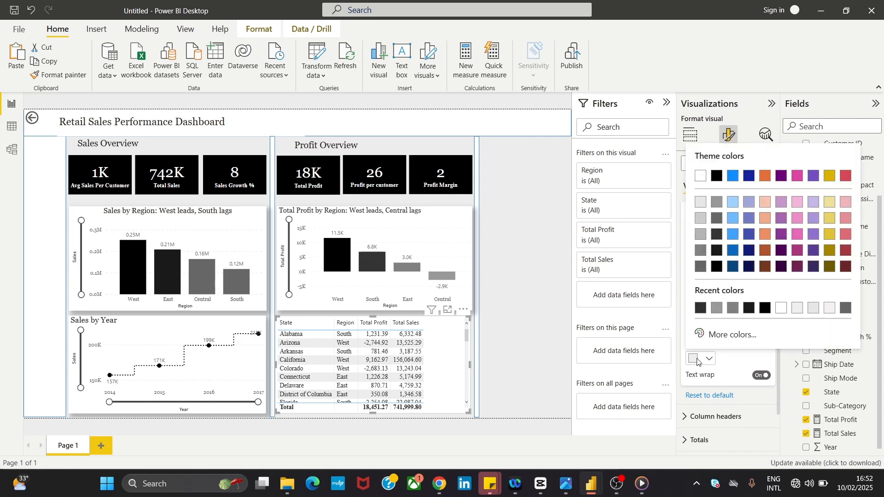
{"action": "left_click", "coordinate": [714, 310]}
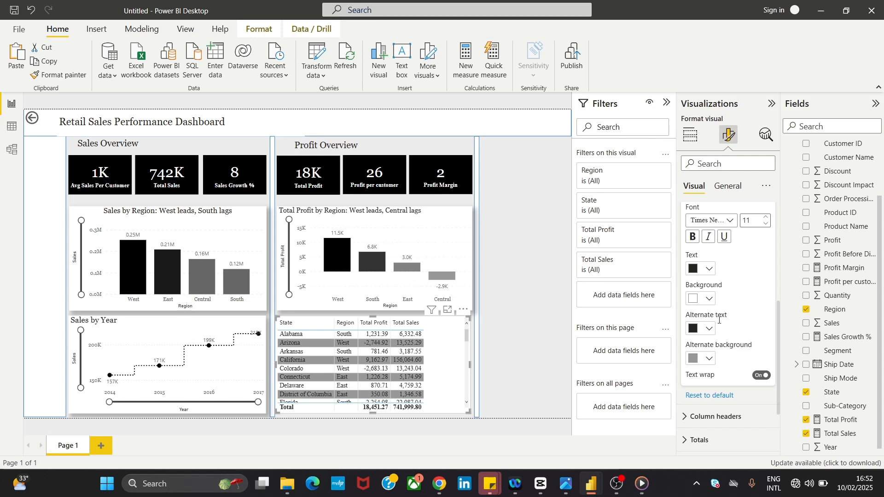
{"action": "left_click", "coordinate": [699, 360]}
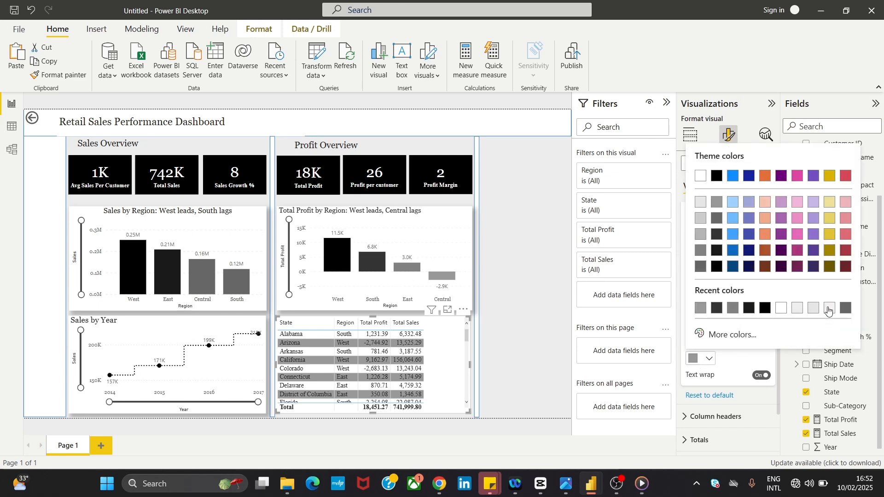
{"action": "left_click", "coordinate": [828, 312]}
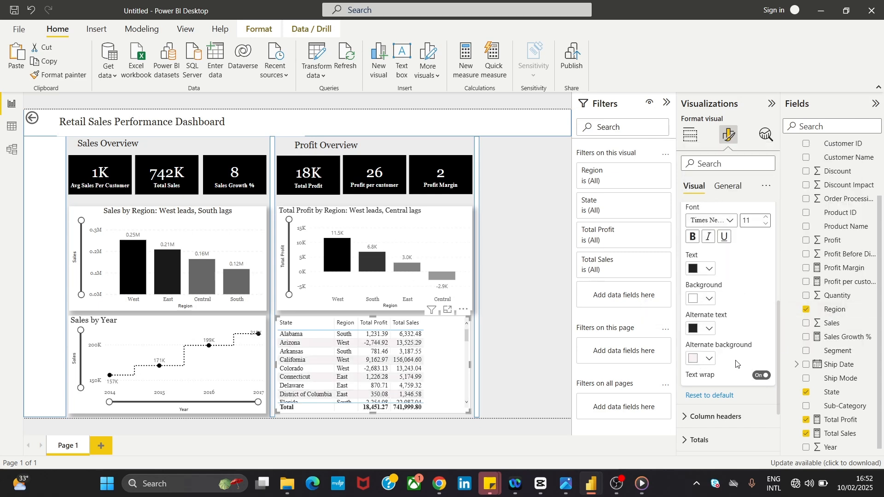
{"action": "left_click", "coordinate": [699, 360]}
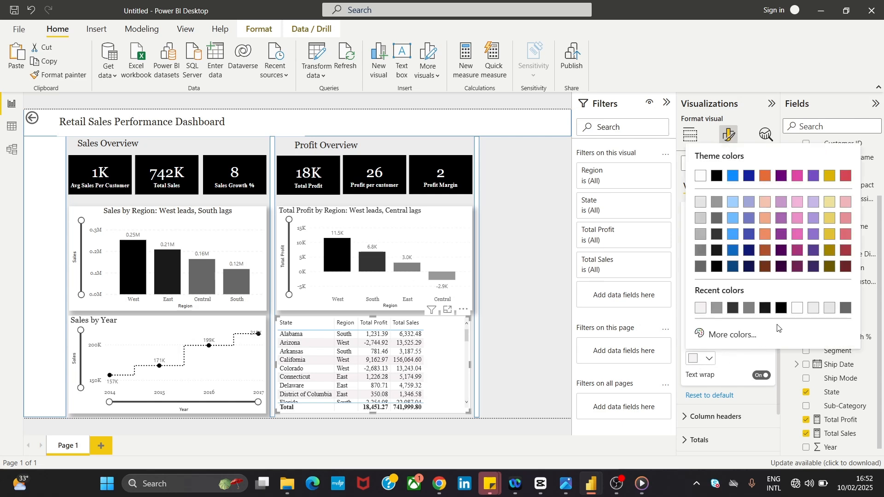
{"action": "left_click", "coordinate": [832, 309]}
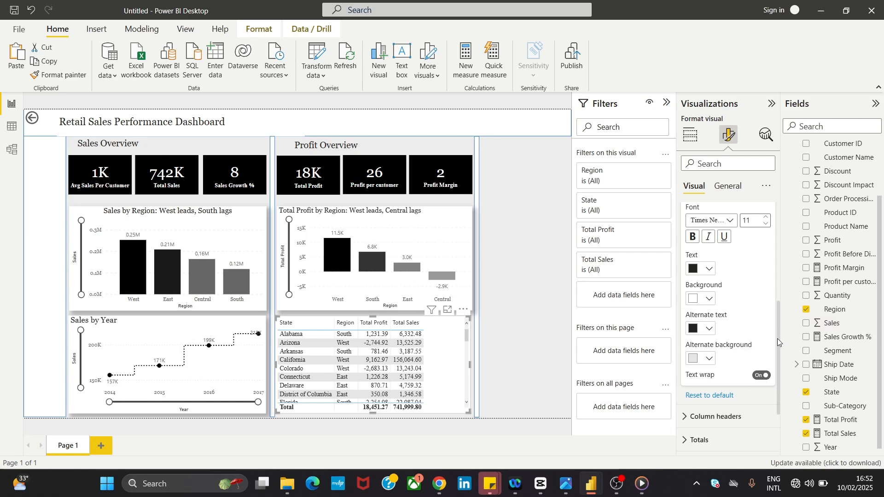
{"action": "left_click_drag", "start_coordinate": [777, 338], "coordinate": [766, 275]}
{"action": "scroll", "coordinate": [766, 275], "scroll_direction": "up", "scroll_amount": 2}
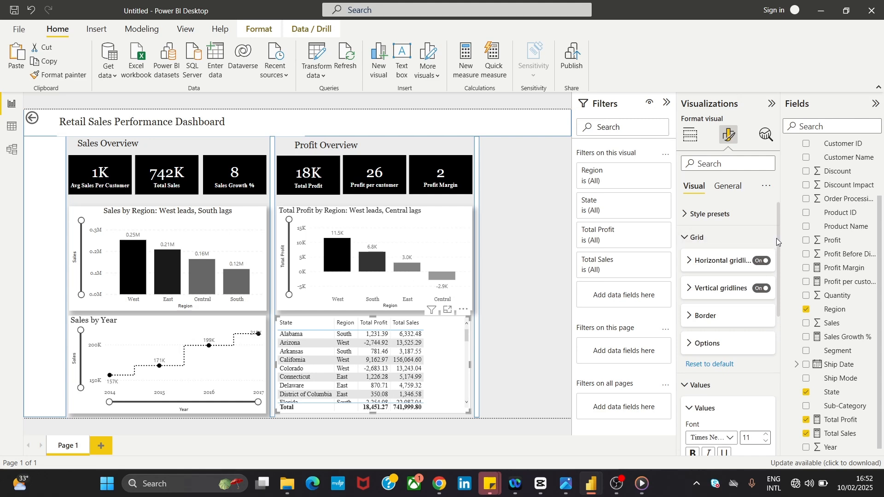
{"action": "left_click_drag", "start_coordinate": [777, 238], "coordinate": [779, 331]}
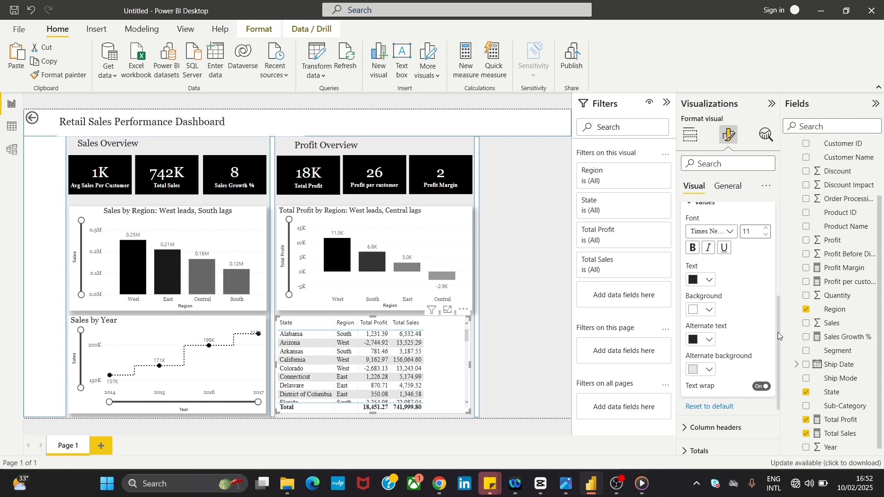
{"action": "left_click_drag", "start_coordinate": [778, 333], "coordinate": [781, 231]}
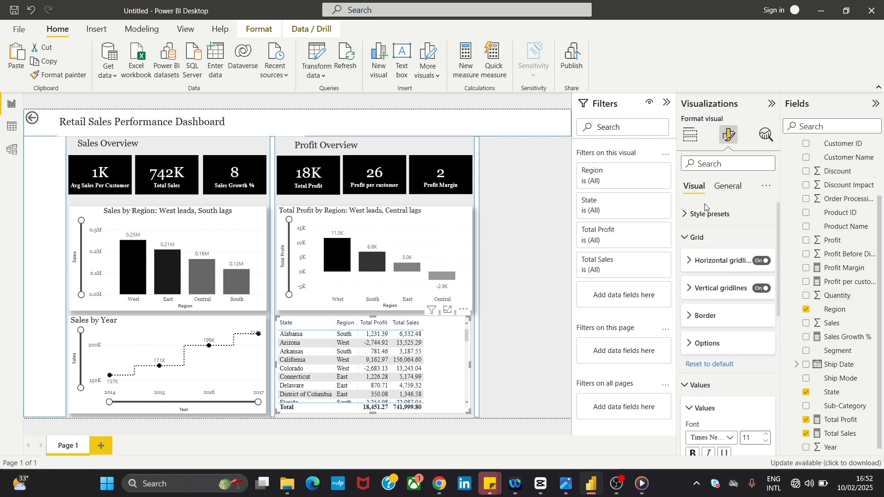
- Turn on the state table's title and set its text to "State | Region | Total Profit | Total Sales"
{"action": "left_click", "coordinate": [728, 186]}
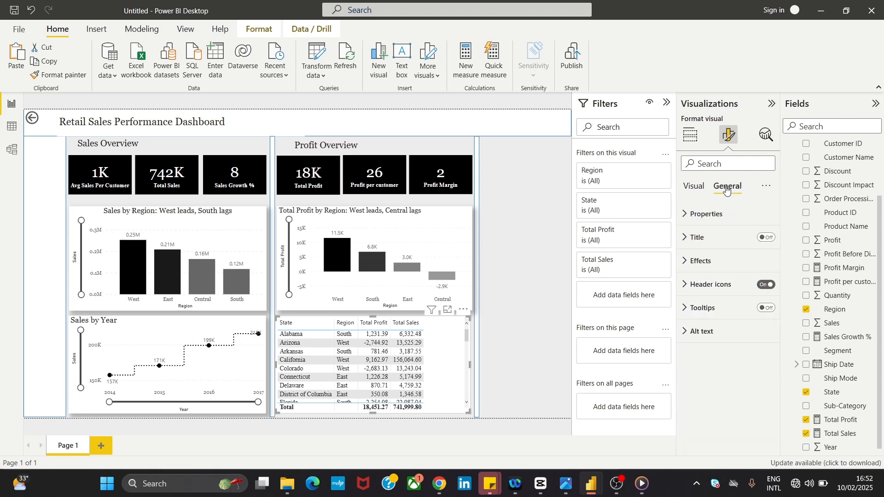
{"action": "left_click", "coordinate": [705, 237]}
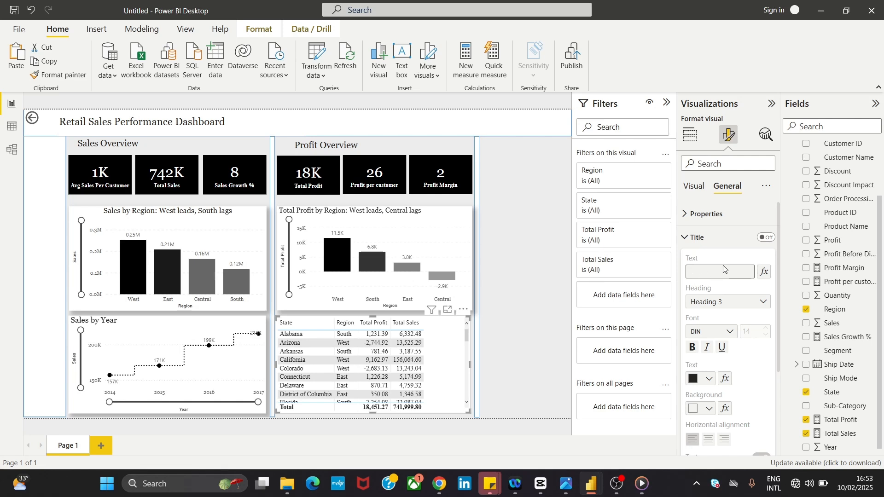
{"action": "left_click", "coordinate": [765, 238]}
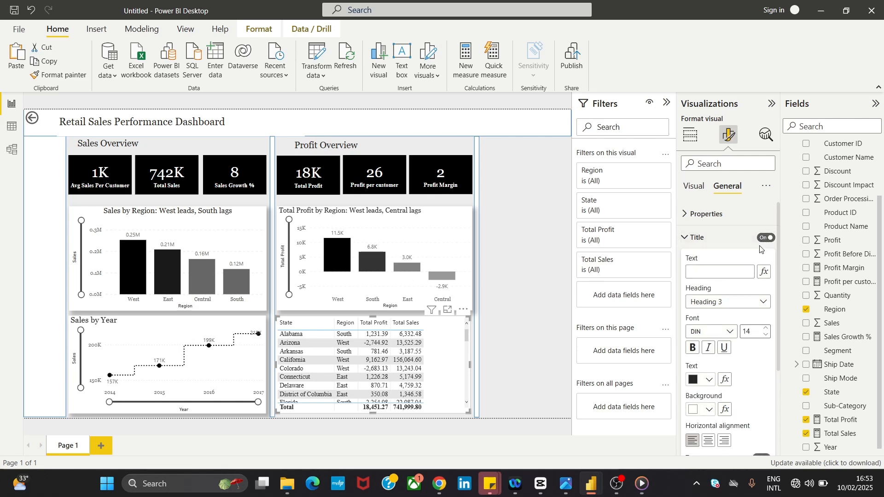
{"action": "left_click", "coordinate": [713, 272]}
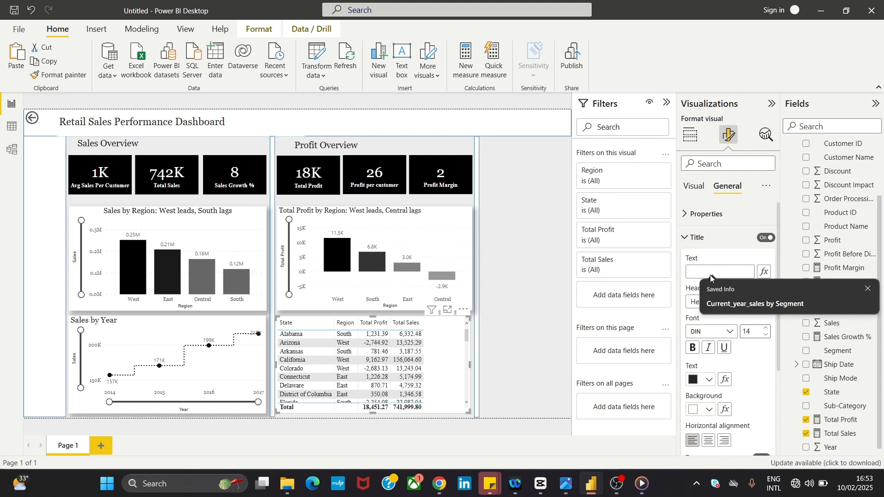
{"action": "type", "text": "State | Regio"}
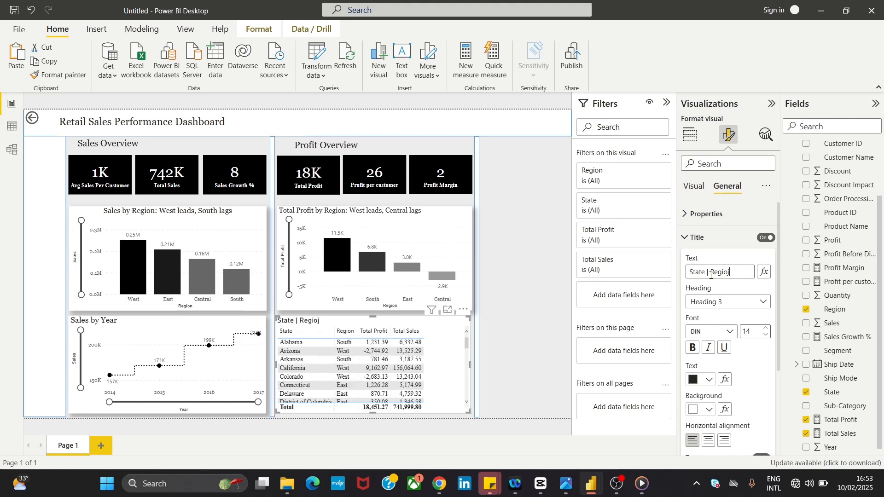
{"action": "key", "text": "BackSpace"}
{"action": "type", "text": "n"}
{"action": "type", "text": "|"}
{"action": "type", "text": "="}
{"action": "type", "text": "Total"}
{"action": "type", "text": " Pr"}
{"action": "type", "text": "ofit"}
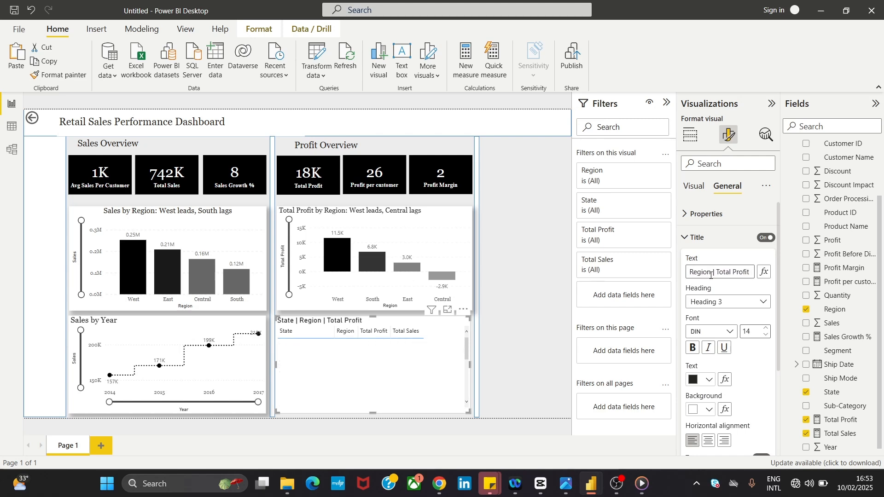
{"action": "type", "text": " |"}
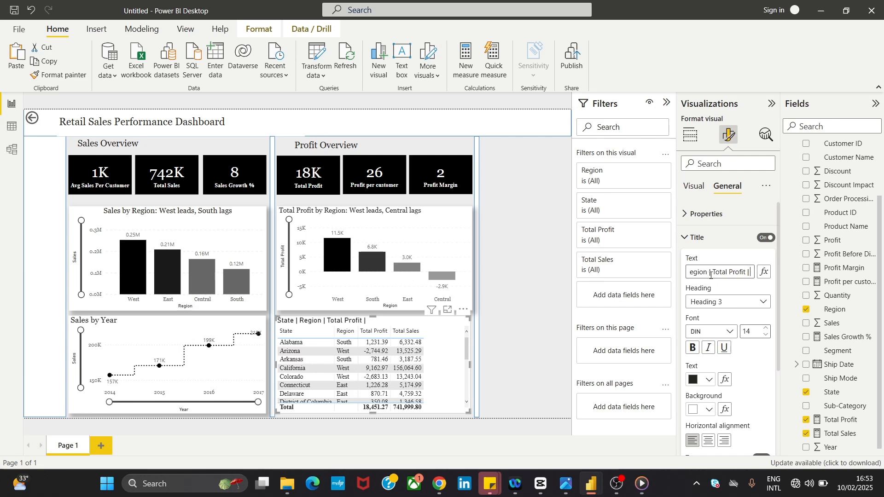
{"action": "type", "text": " Total Sales"}
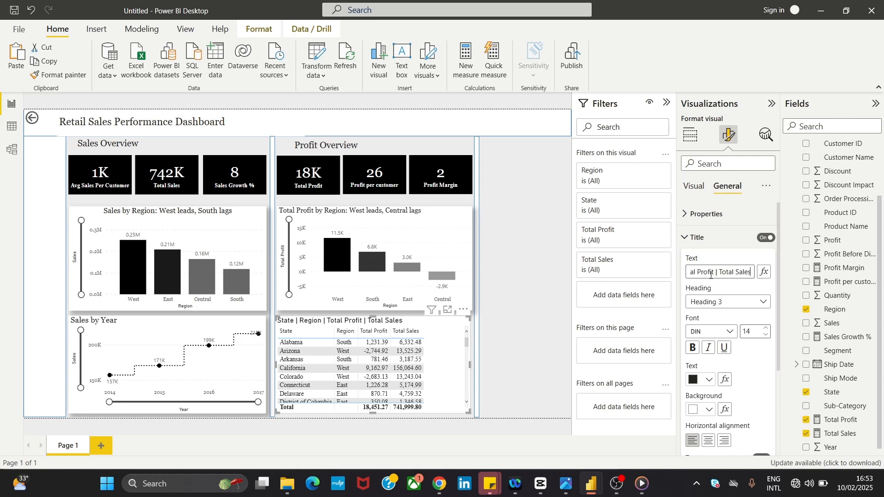
- Set the state table's title font to Georgia, size 11
{"action": "left_click", "coordinate": [722, 330]}
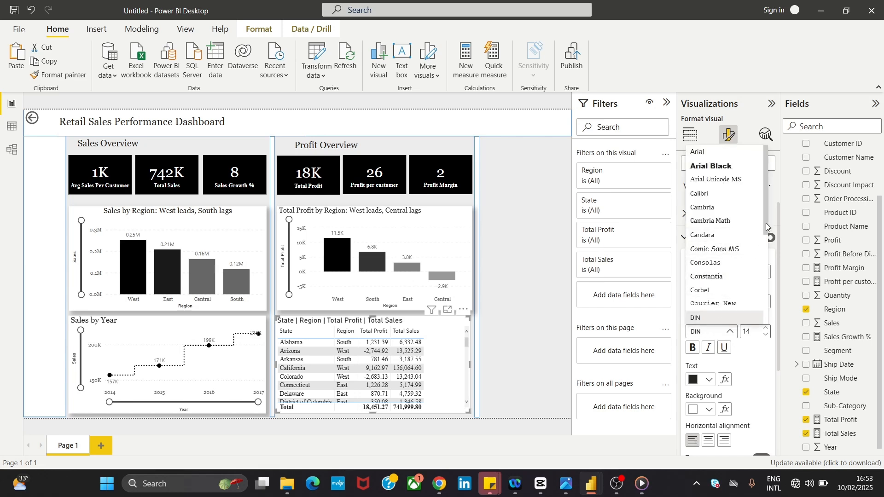
{"action": "left_click_drag", "start_coordinate": [767, 227], "coordinate": [767, 249]}
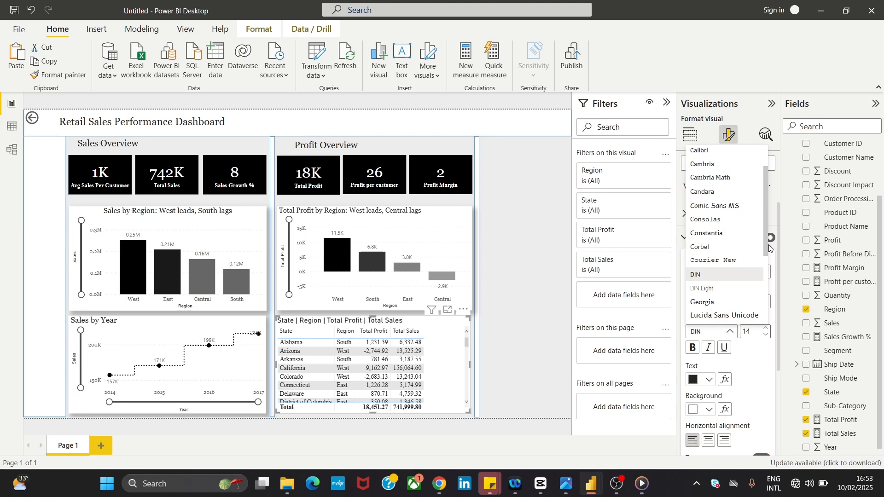
{"action": "left_click", "coordinate": [725, 303]}
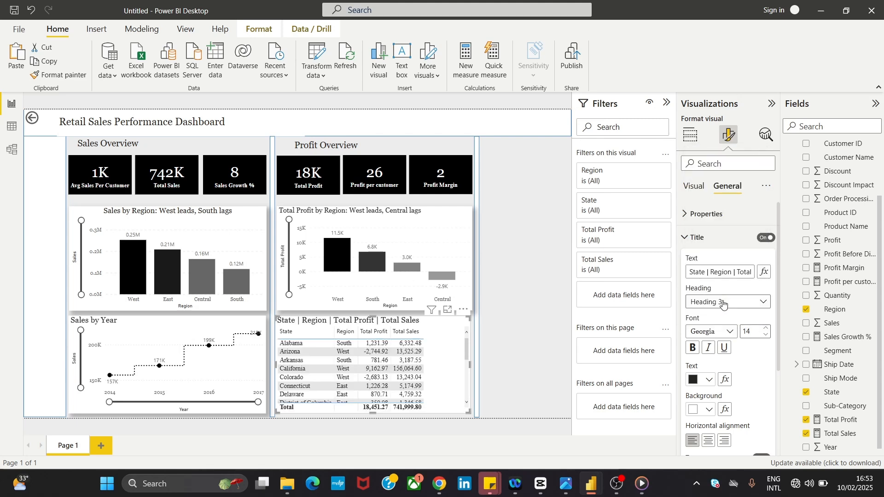
{"action": "left_click", "coordinate": [766, 328]}
{"action": "left_click", "coordinate": [766, 328]}
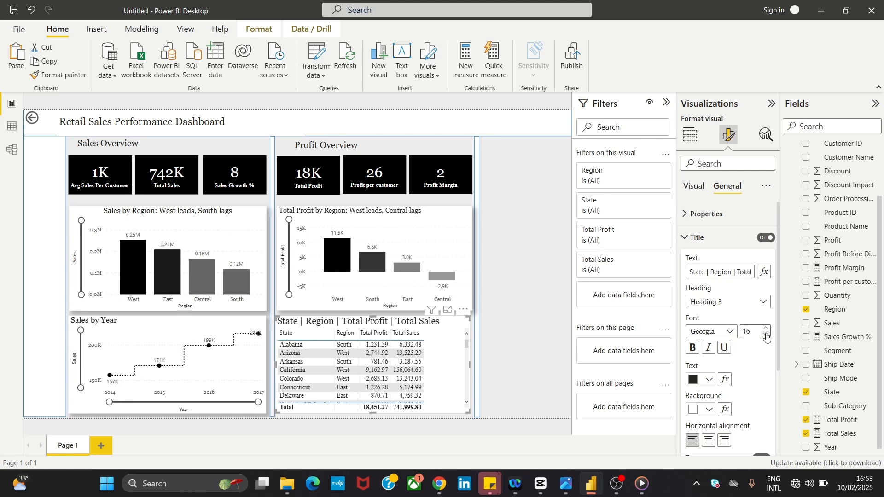
{"action": "left_click", "coordinate": [767, 336]}
{"action": "left_click", "coordinate": [767, 337]}
{"action": "left_click", "coordinate": [767, 337]}
{"action": "left_click", "coordinate": [766, 337]}
{"action": "left_click", "coordinate": [766, 337]}
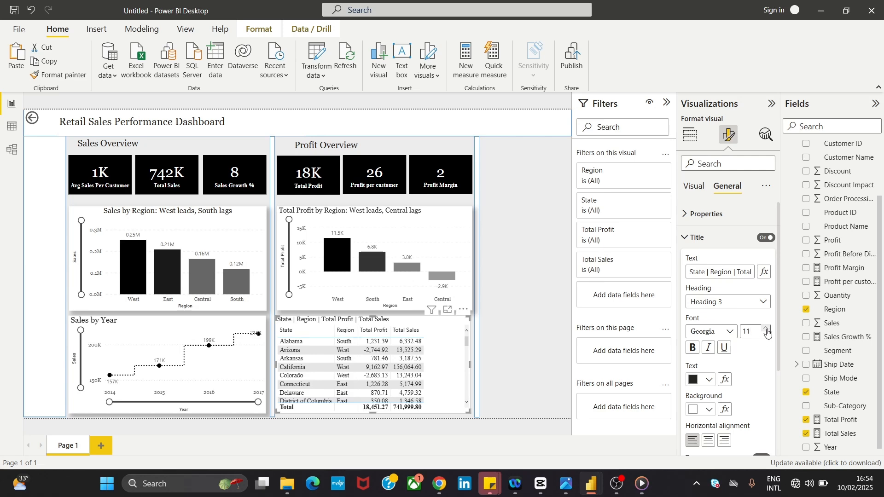
{"action": "left_click", "coordinate": [767, 330]}
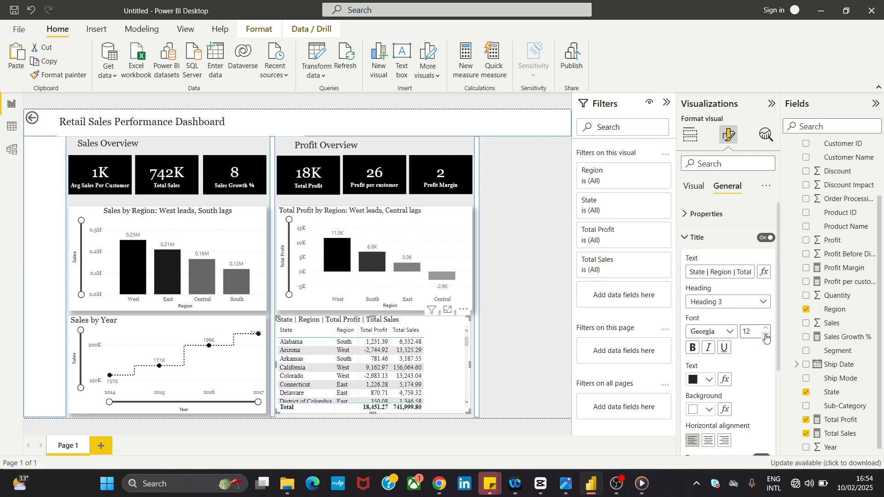
{"action": "left_click", "coordinate": [767, 335]}
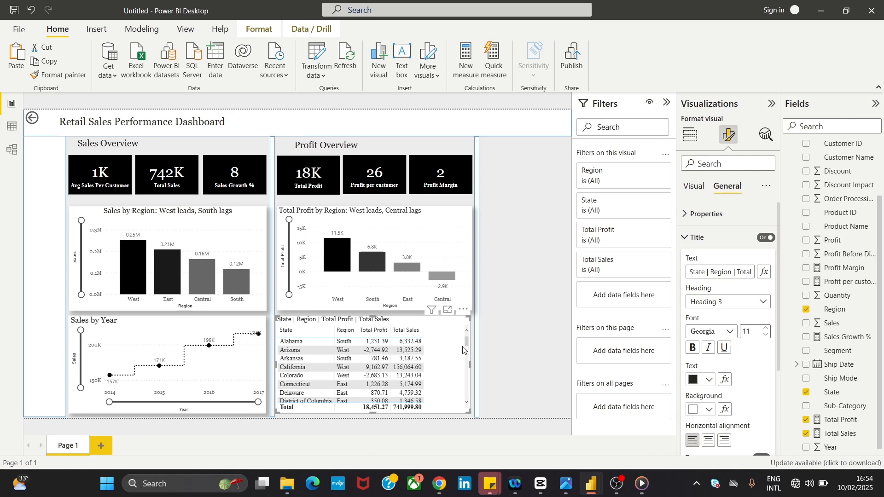
- Try centre and right alignment for the state table's title and return it to left alignment
{"action": "left_click", "coordinate": [710, 441]}
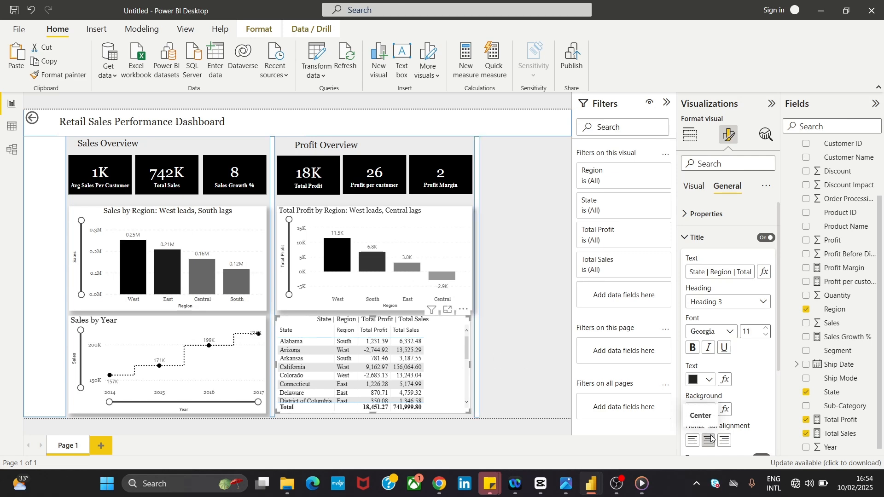
{"action": "left_click", "coordinate": [724, 441]}
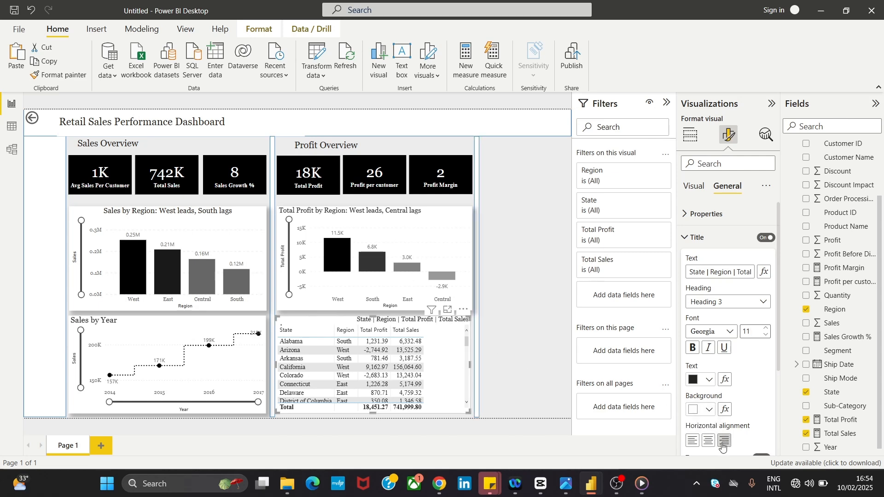
{"action": "left_click", "coordinate": [708, 442]}
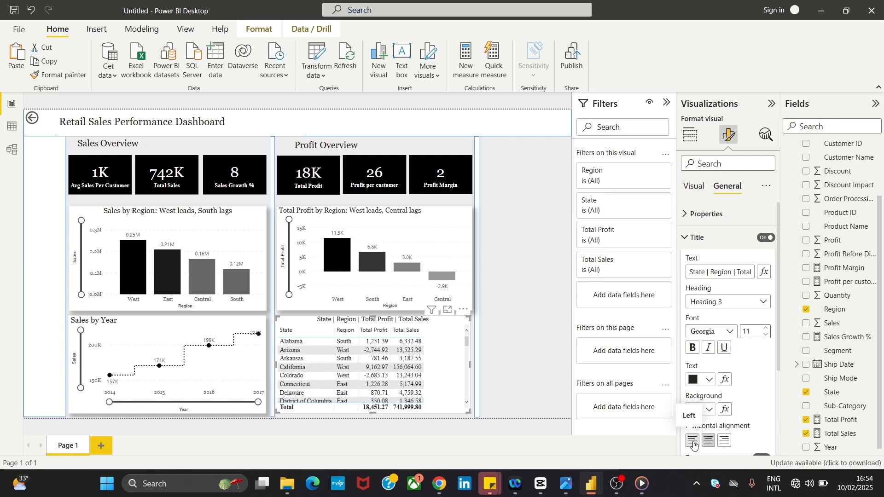
{"action": "left_click", "coordinate": [693, 442]}
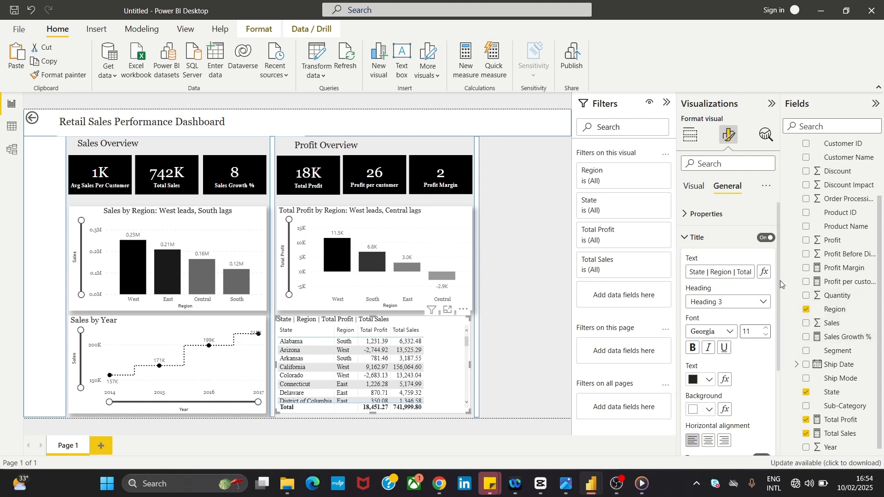
{"action": "left_click", "coordinate": [506, 299]}
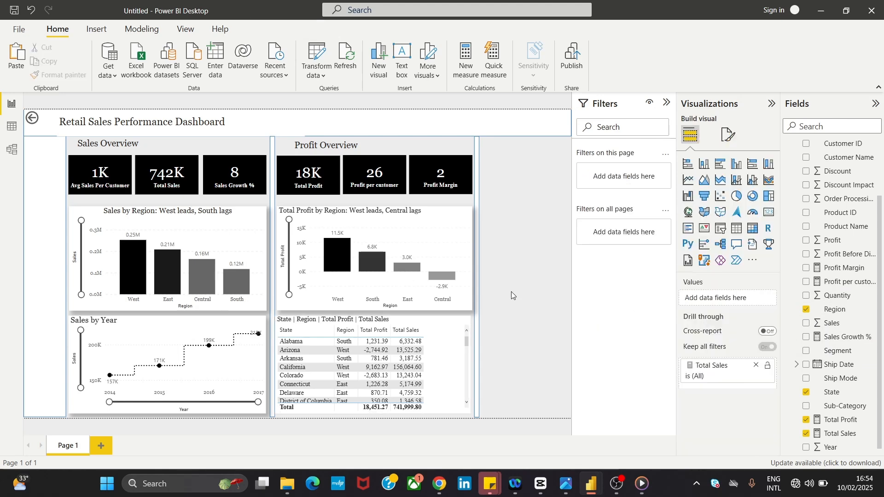
- Turn on the shadow effect for the state table
{"action": "left_click", "coordinate": [443, 345]}
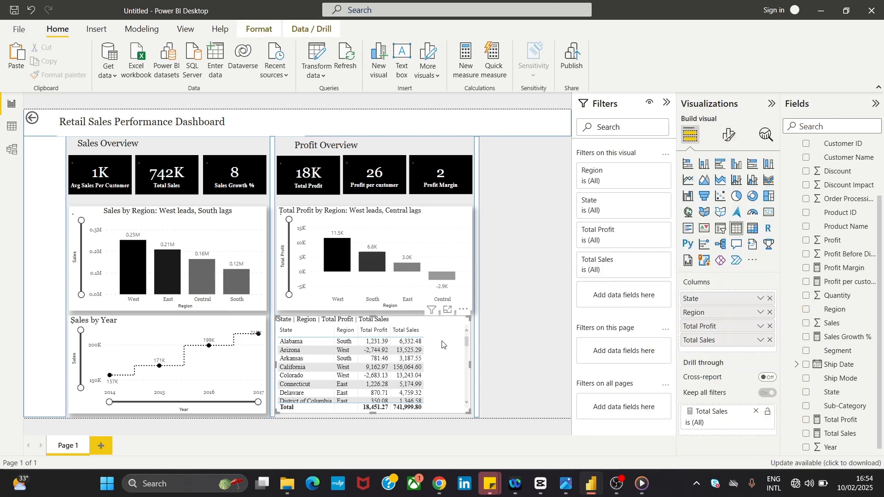
{"action": "left_click", "coordinate": [729, 135]}
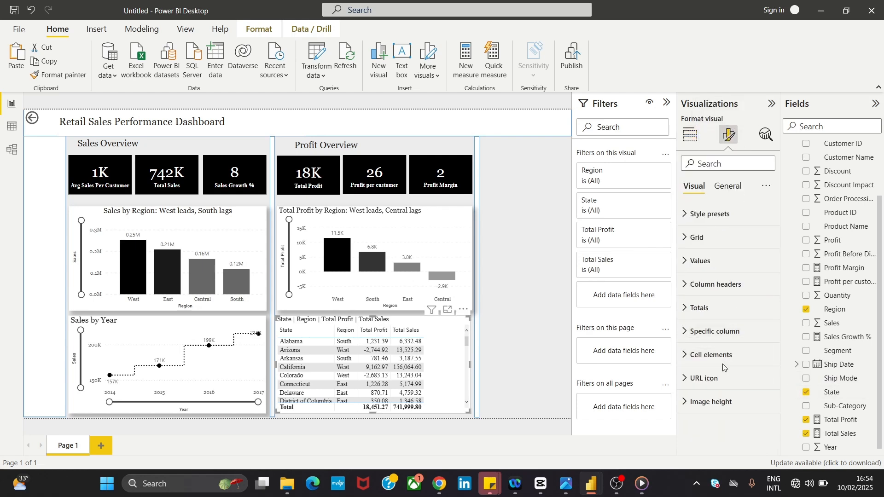
{"action": "left_click", "coordinate": [728, 186]}
{"action": "left_click", "coordinate": [713, 263]}
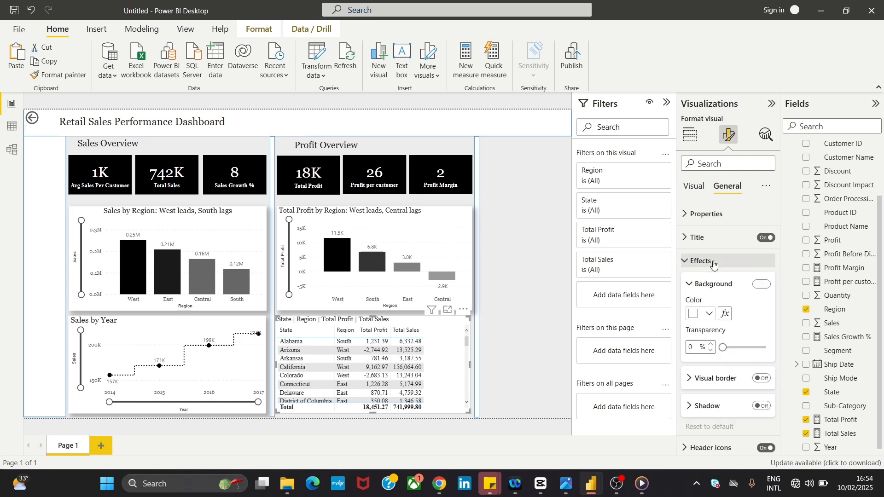
{"action": "left_click", "coordinate": [764, 409]}
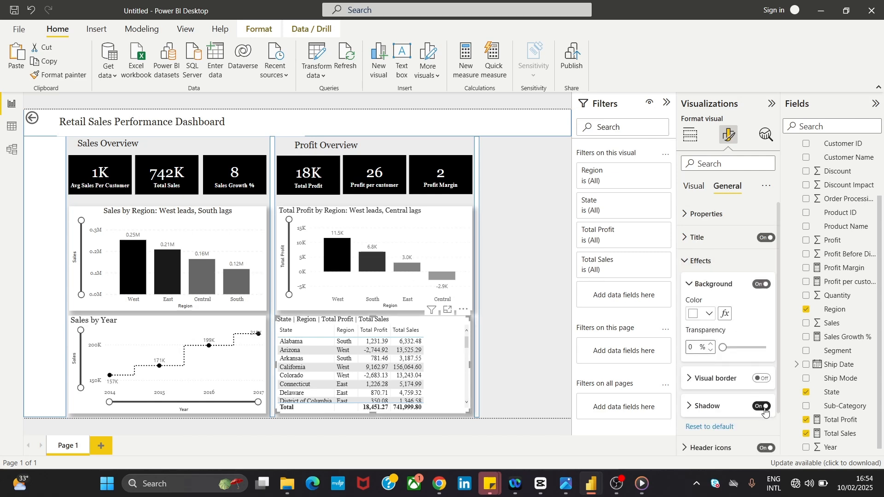
{"action": "left_click", "coordinate": [508, 247]}
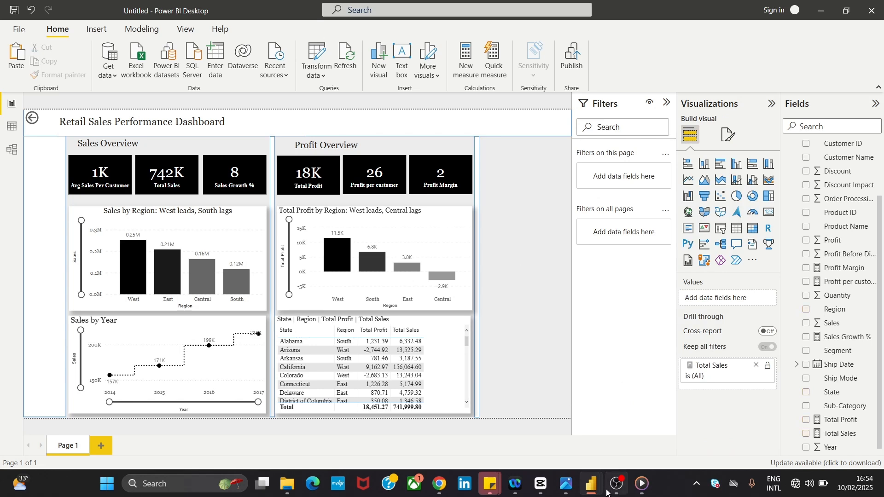
- Check the dashboard against the reference image and set the Avg Sales Per Customer card's callout value font size to 22
{"action": "left_click", "coordinate": [563, 484]}
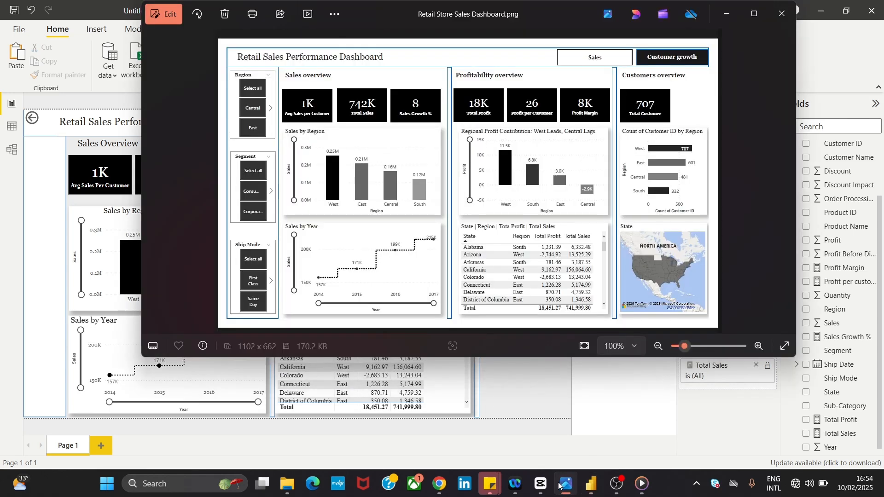
{"action": "left_click", "coordinate": [563, 485]}
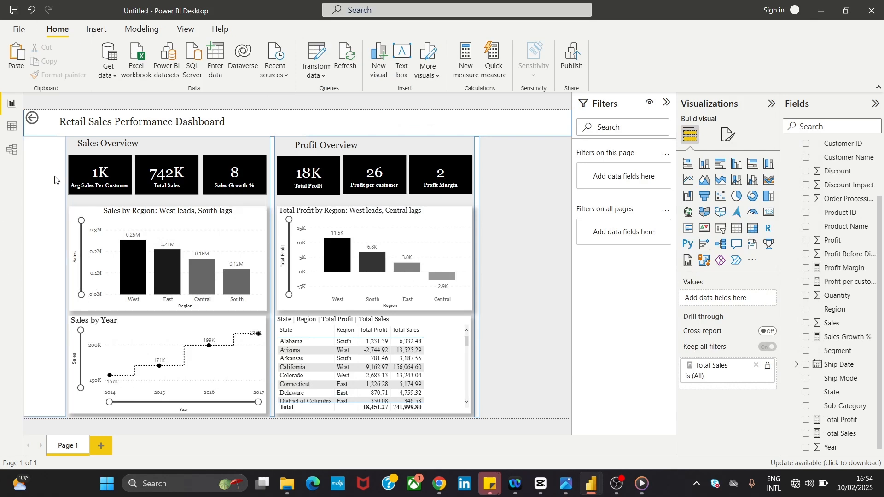
{"action": "left_click", "coordinate": [89, 171]}
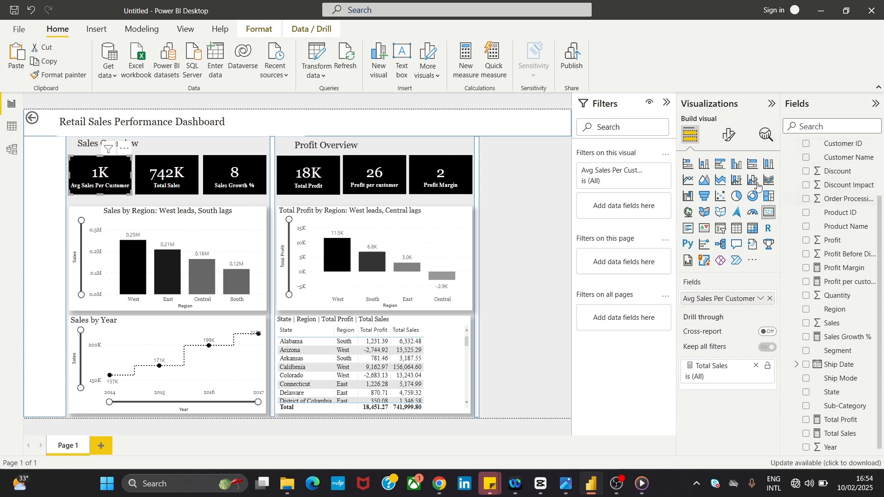
{"action": "left_click", "coordinate": [723, 136]}
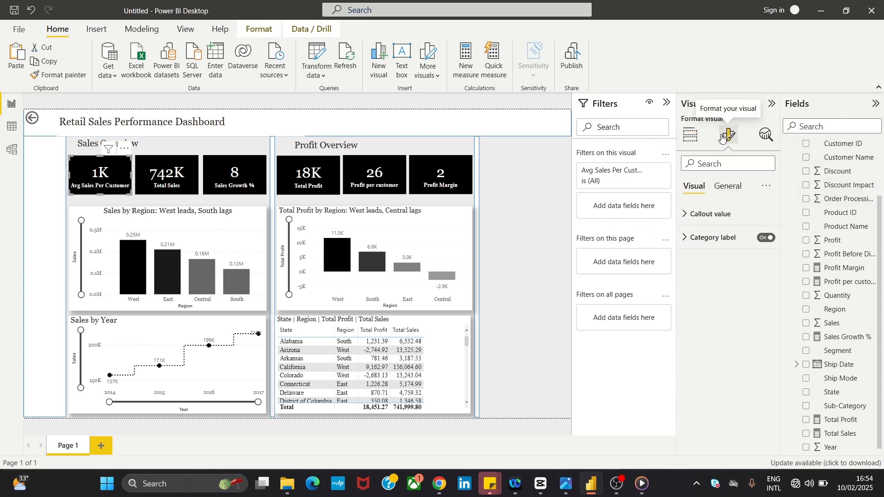
{"action": "left_click", "coordinate": [710, 213]}
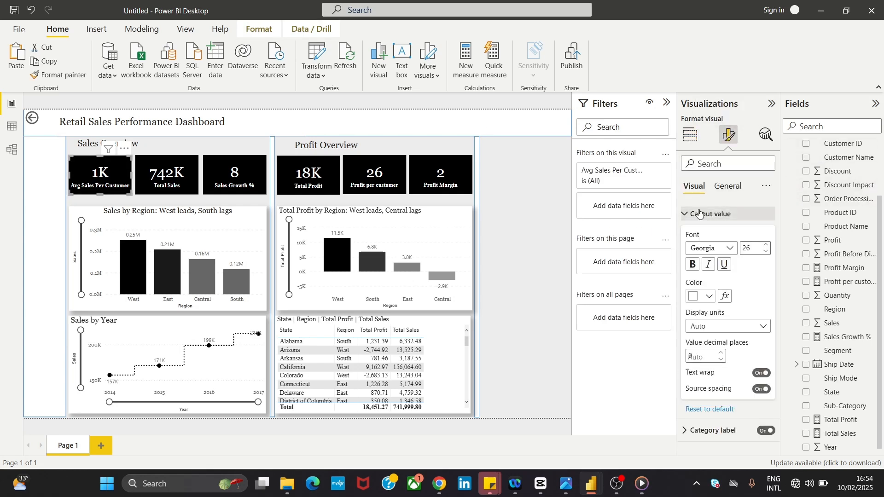
{"action": "left_click", "coordinate": [766, 246]}
{"action": "left_click", "coordinate": [765, 252]}
{"action": "left_click", "coordinate": [764, 252]}
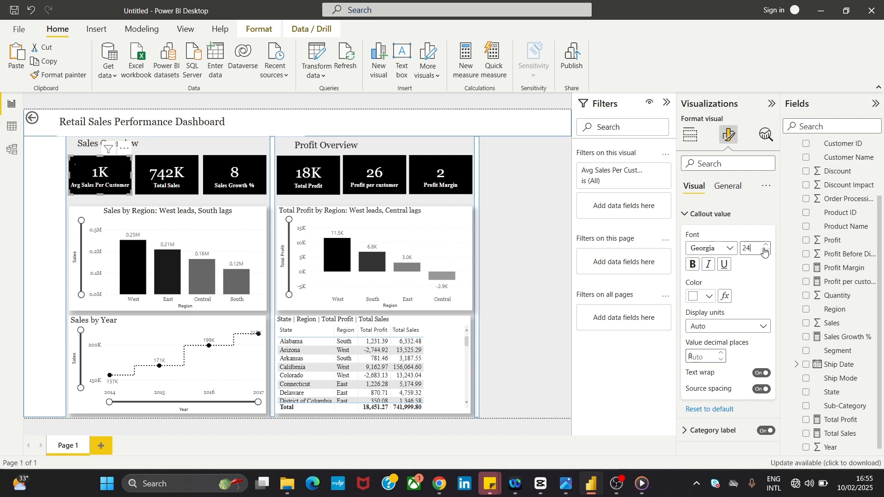
{"action": "left_click", "coordinate": [765, 252]}
{"action": "left_click", "coordinate": [763, 252]}
{"action": "left_click", "coordinate": [763, 252]}
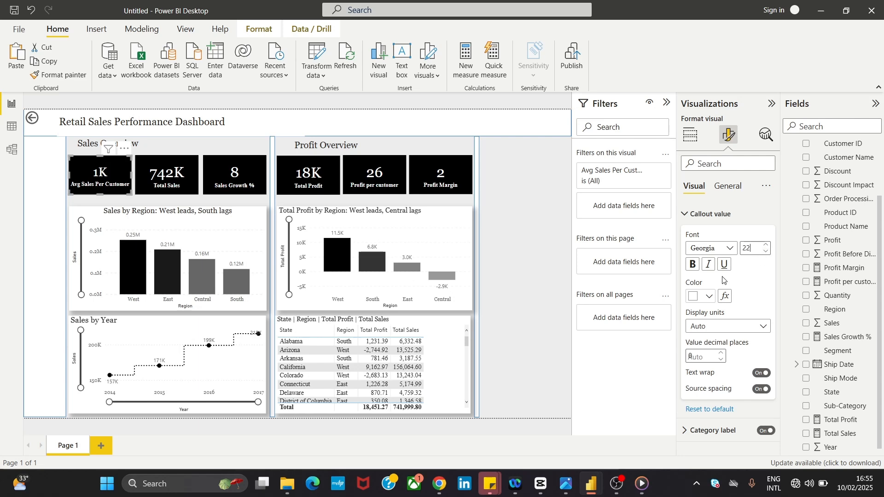
- Set the Avg Sales Per Customer card's category label to size 9 and narrow the card, keeping it at the start of its row
{"action": "left_click", "coordinate": [695, 222]}
{"action": "left_click", "coordinate": [696, 237]}
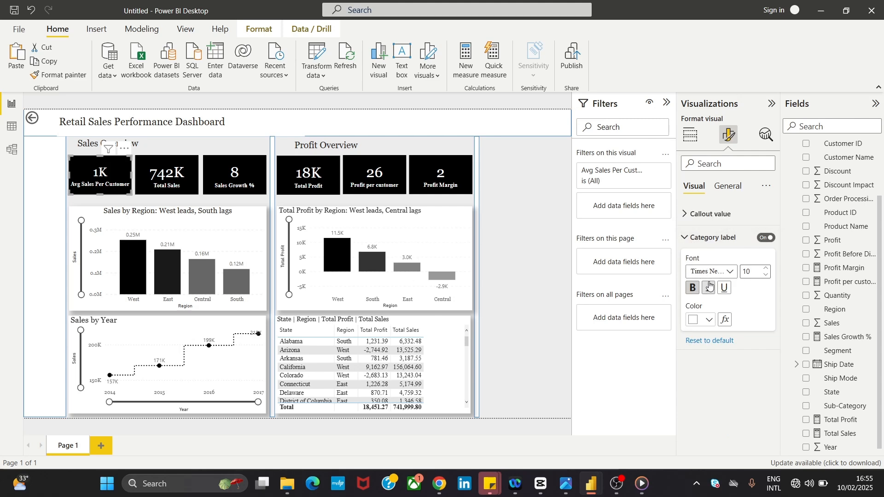
{"action": "left_click", "coordinate": [764, 276]}
{"action": "left_click_drag", "start_coordinate": [129, 178], "coordinate": [102, 166]}
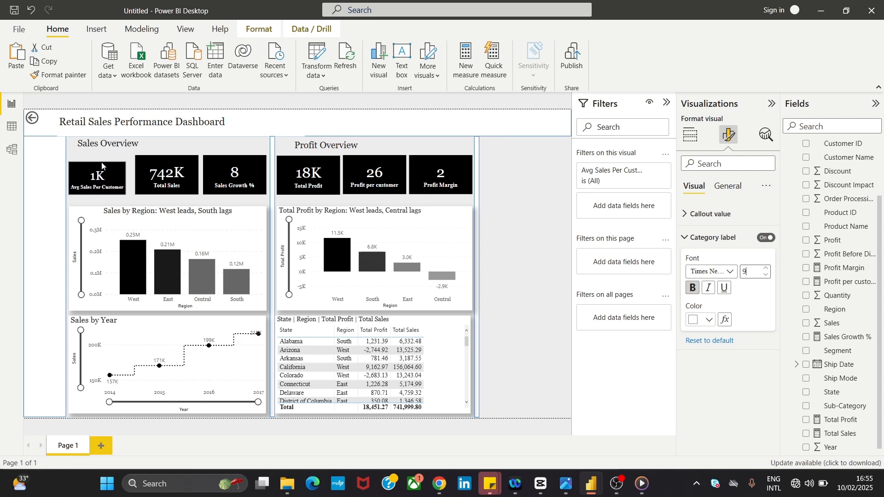
{"action": "left_click_drag", "start_coordinate": [107, 166], "coordinate": [108, 174]}
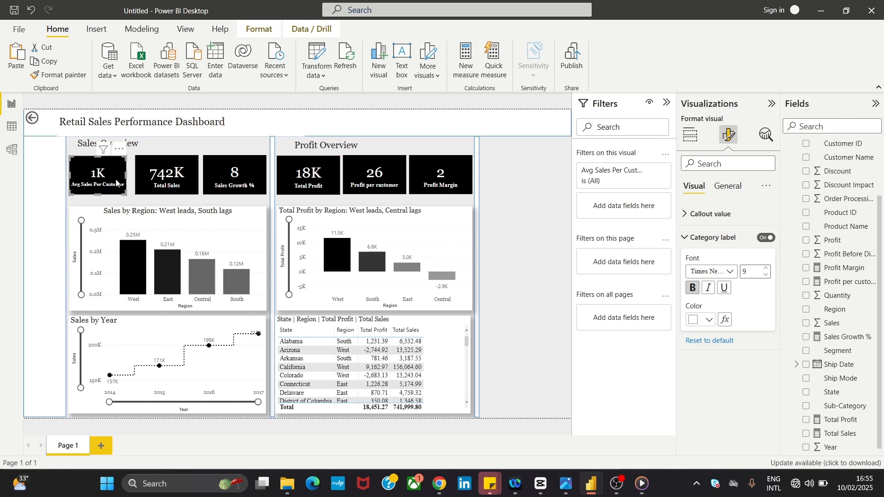
- Replace the Total Sales card with a duplicate of the narrowed Avg Sales Per Customer card that shows the Total Sales measure
{"action": "left_click_drag", "start_coordinate": [116, 183], "coordinate": [145, 226]}
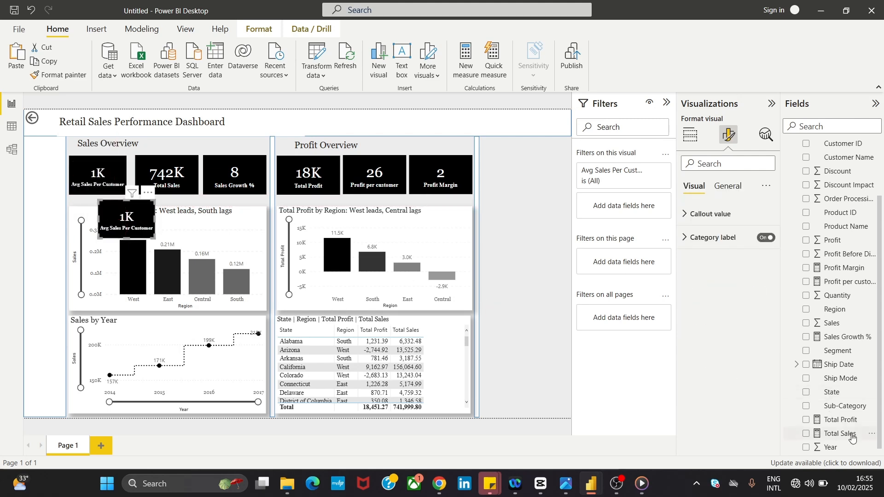
{"action": "mouse_move", "coordinate": [851, 433]}
{"action": "left_mouse_down"}
{"action": "mouse_move", "coordinate": [744, 296]}
{"action": "mouse_move", "coordinate": [865, 423]}
{"action": "mouse_move", "coordinate": [856, 426]}
{"action": "left_mouse_up"}
{"action": "left_click", "coordinate": [691, 135]}
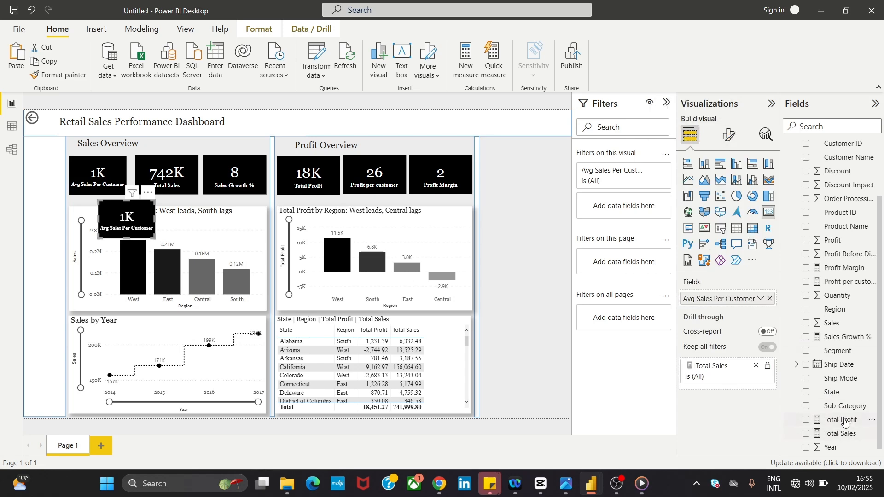
{"action": "left_click_drag", "start_coordinate": [845, 420], "coordinate": [743, 300]}
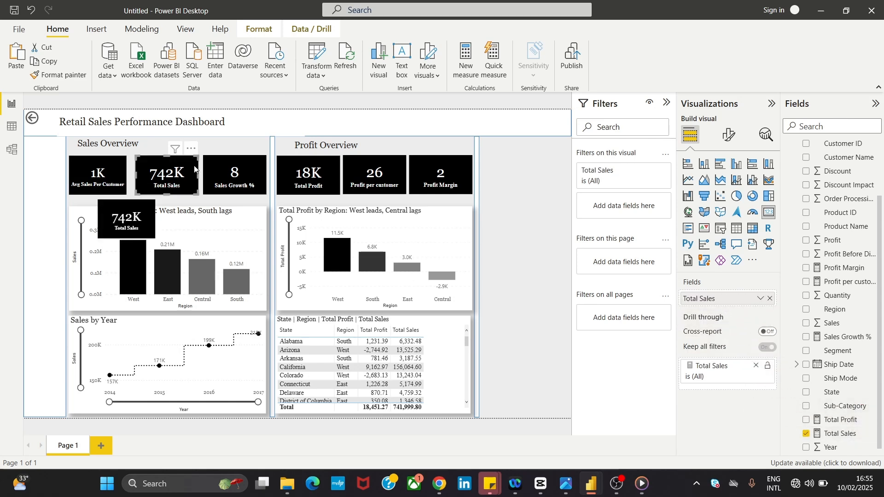
{"action": "left_click", "coordinate": [191, 148]}
{"action": "left_click_drag", "start_coordinate": [99, 221], "coordinate": [156, 173]}
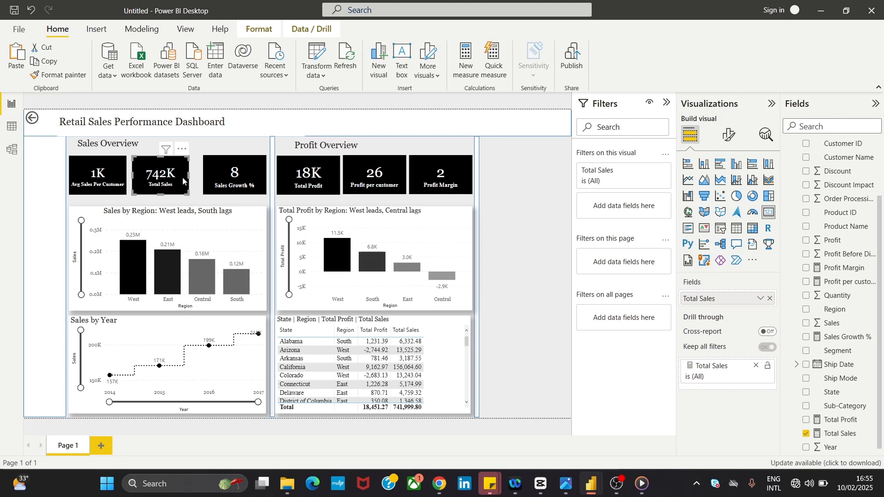
- Replace the Sales Growth % card with a duplicate of the narrowed Total Sales card that shows the Sales Growth % measure
{"action": "left_click_drag", "start_coordinate": [179, 193], "coordinate": [181, 228]}
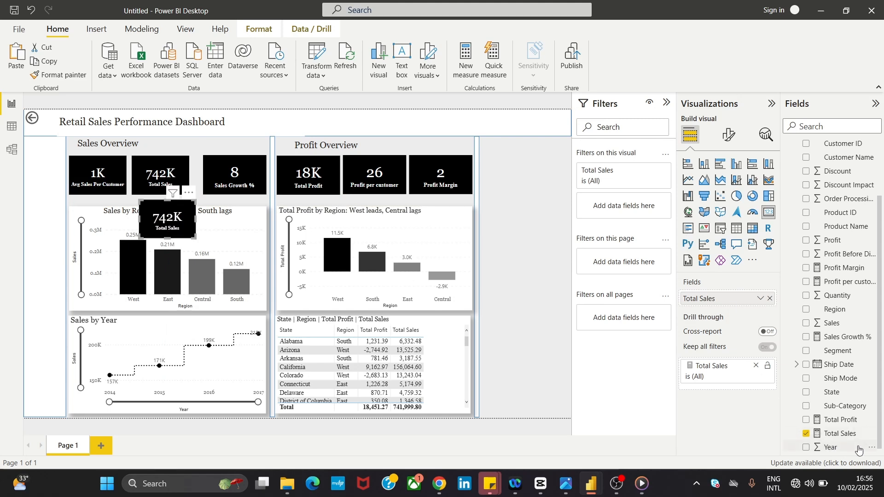
{"action": "left_click_drag", "start_coordinate": [845, 341], "coordinate": [718, 300]}
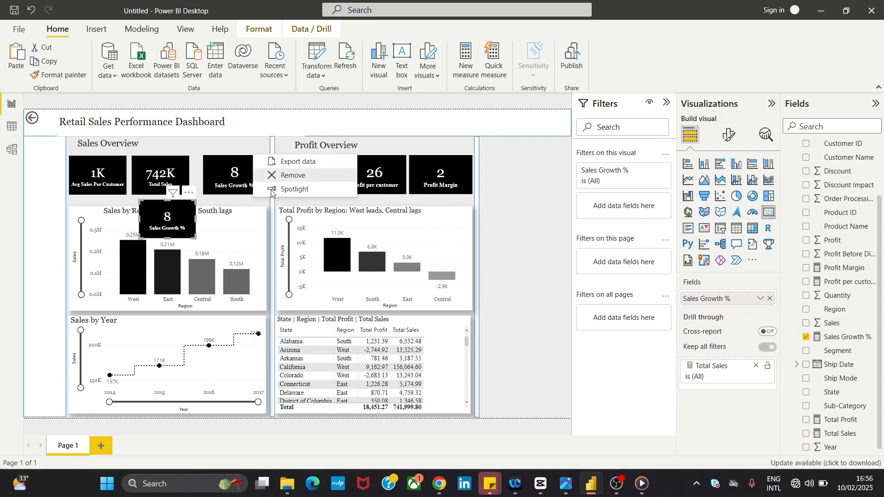
{"action": "left_click", "coordinate": [305, 175]}
{"action": "left_click_drag", "start_coordinate": [167, 217], "coordinate": [226, 174]}
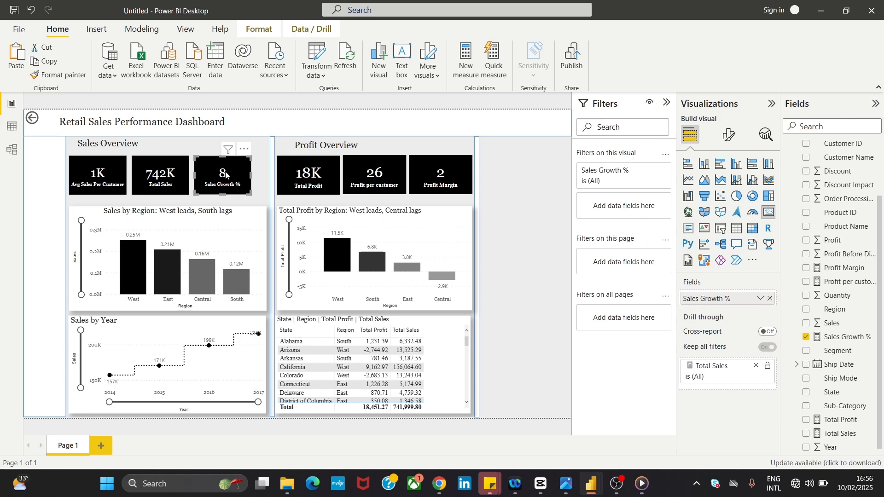
- Nudge the Avg Sales Per Customer card slightly right, closer to the Total Sales card
{"action": "left_click", "coordinate": [99, 174]}
{"action": "key", "text": "Right"}
{"action": "key", "text": "Right"}
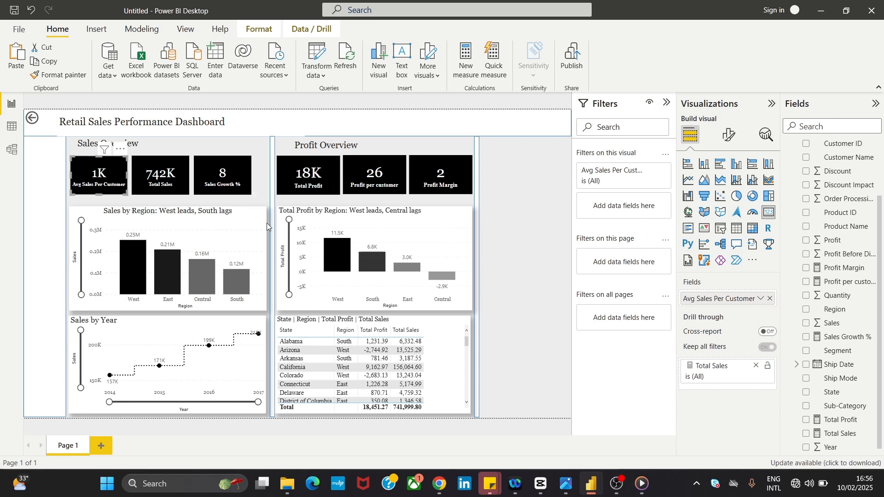
- Narrow the Sales by Region and Sales by Year charts so both edges line up with the row of sales cards
{"action": "left_click", "coordinate": [261, 235]}
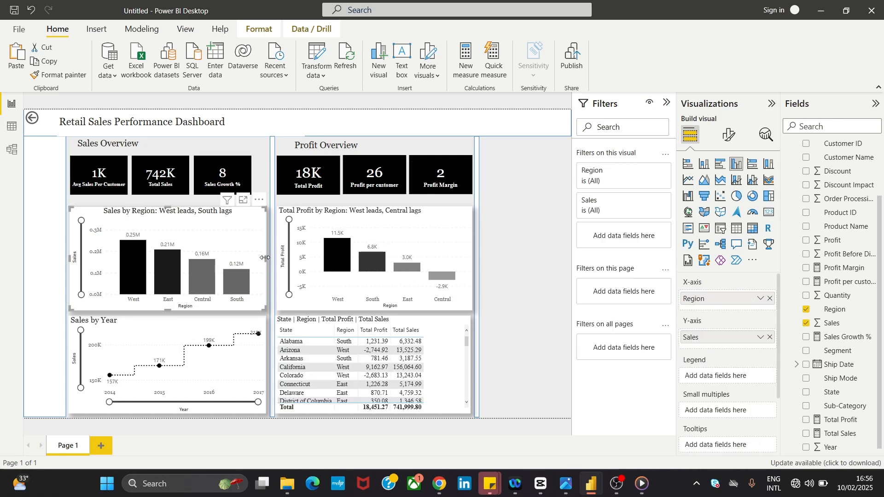
{"action": "left_click_drag", "start_coordinate": [265, 258], "coordinate": [251, 255]}
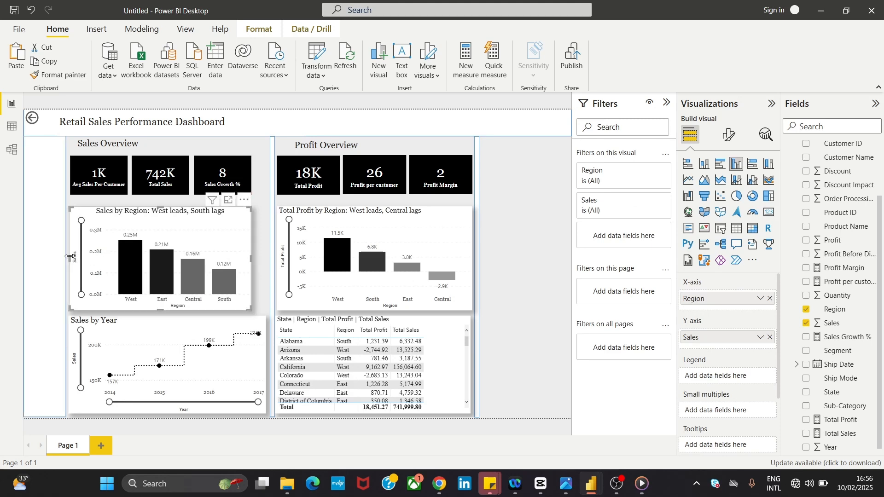
{"action": "left_click_drag", "start_coordinate": [73, 261], "coordinate": [72, 262]}
{"action": "left_click", "coordinate": [510, 192]}
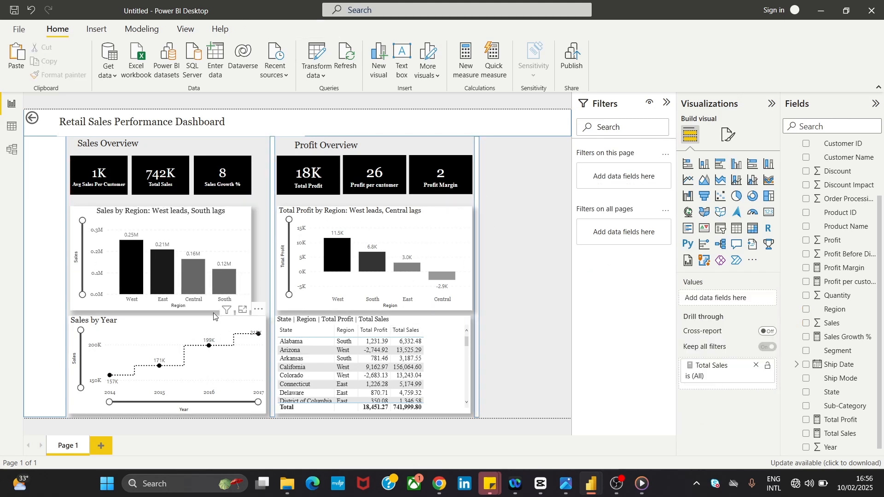
{"action": "left_click", "coordinate": [208, 324]}
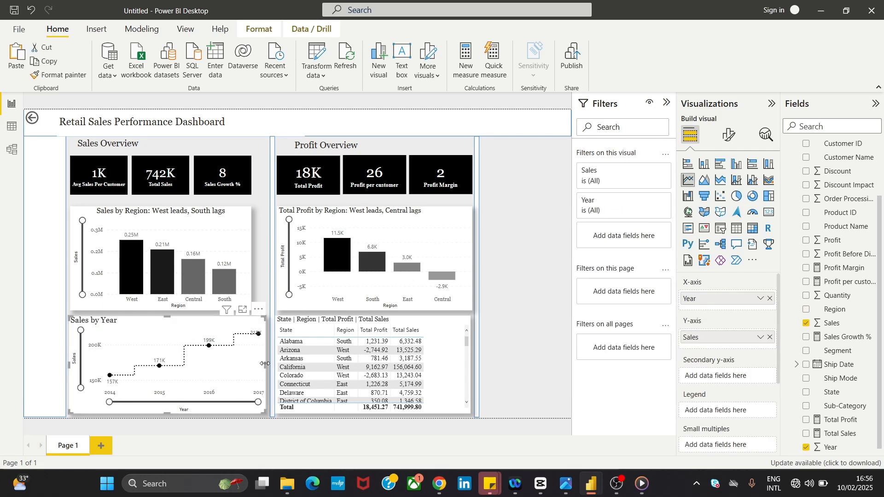
{"action": "left_click_drag", "start_coordinate": [266, 365], "coordinate": [251, 364]}
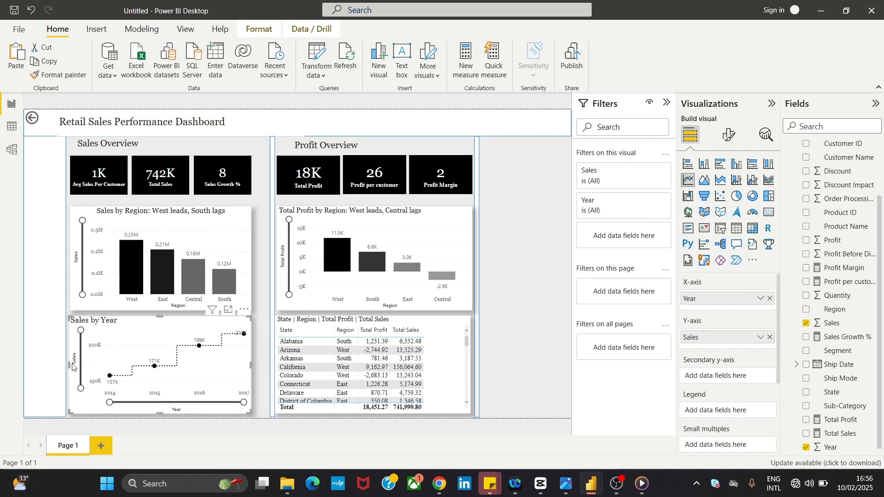
{"action": "left_click_drag", "start_coordinate": [69, 365], "coordinate": [71, 368]}
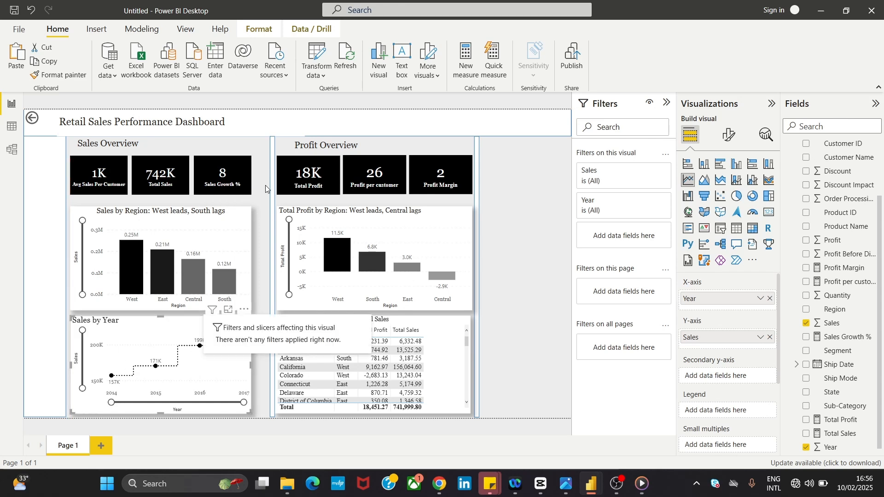
- Move the vertical divider between the Sales and Profit sections left, close to the edge of the narrowed sales charts
{"action": "left_click", "coordinate": [273, 205]}
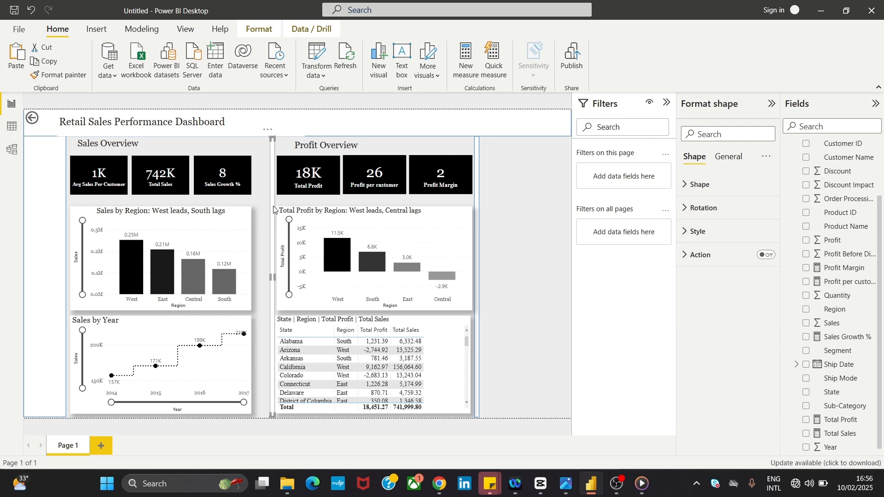
{"action": "key", "text": "Left"}
{"action": "key", "text": "Left"}
{"action": "key", "text": "Left"}
{"action": "key", "text": "Left"}
{"action": "key", "text": "Left"}
{"action": "key", "text": "Left"}
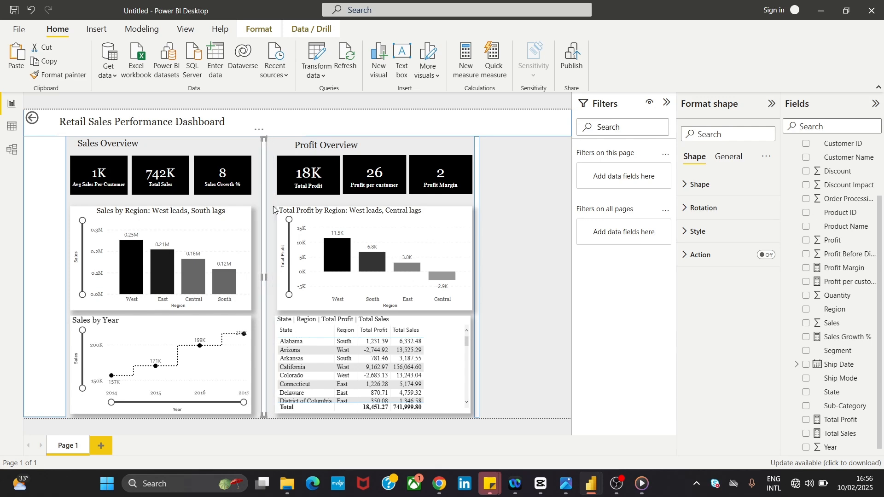
{"action": "key", "text": "Left"}
{"action": "key", "text": "Left"}
{"action": "key", "text": "Left"}
{"action": "key", "text": "Left"}
{"action": "key", "text": "Left"}
{"action": "key", "text": "Left"}
{"action": "key", "text": "Right"}
{"action": "key", "text": "Right"}
{"action": "key", "text": "Right"}
{"action": "key", "text": "Right"}
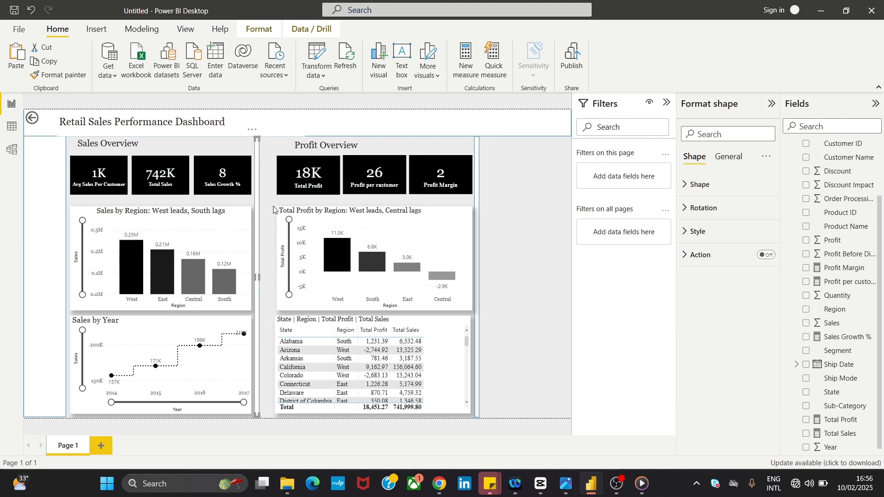
- Replace the Total Profit card with a duplicate of the Sales Growth % card that shows the Total Profit measure
{"action": "left_click", "coordinate": [318, 183]}
{"action": "left_click", "coordinate": [209, 163]}
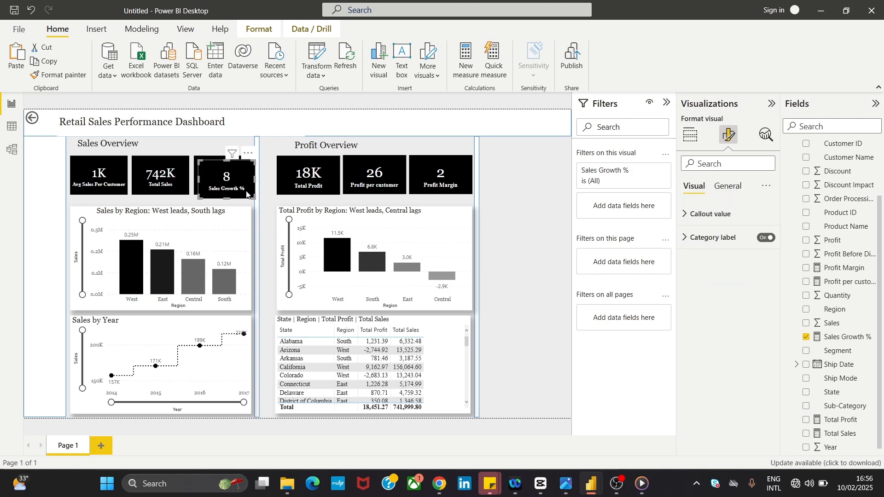
{"action": "left_click_drag", "start_coordinate": [236, 181], "coordinate": [322, 229]}
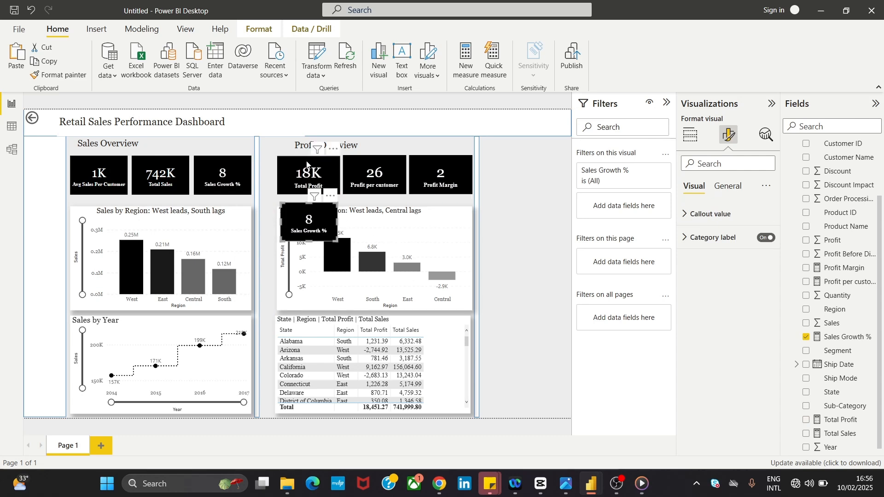
{"action": "left_click", "coordinate": [692, 135]}
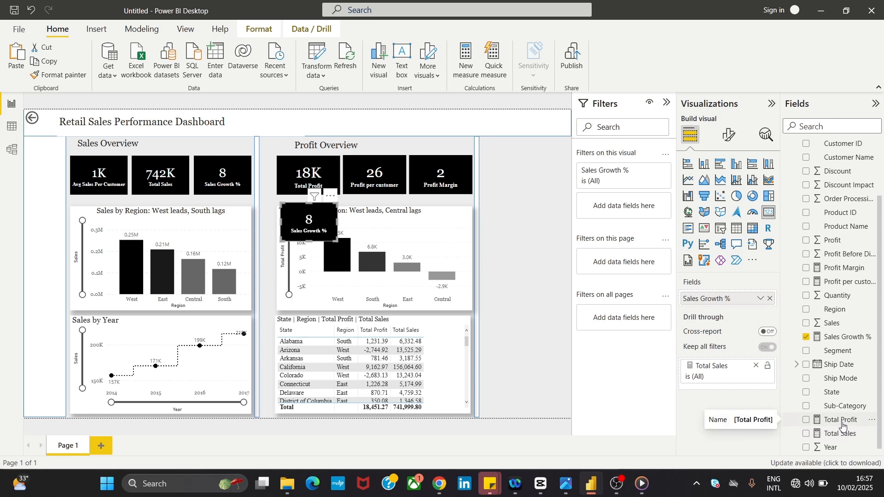
{"action": "left_click_drag", "start_coordinate": [843, 427], "coordinate": [738, 299]}
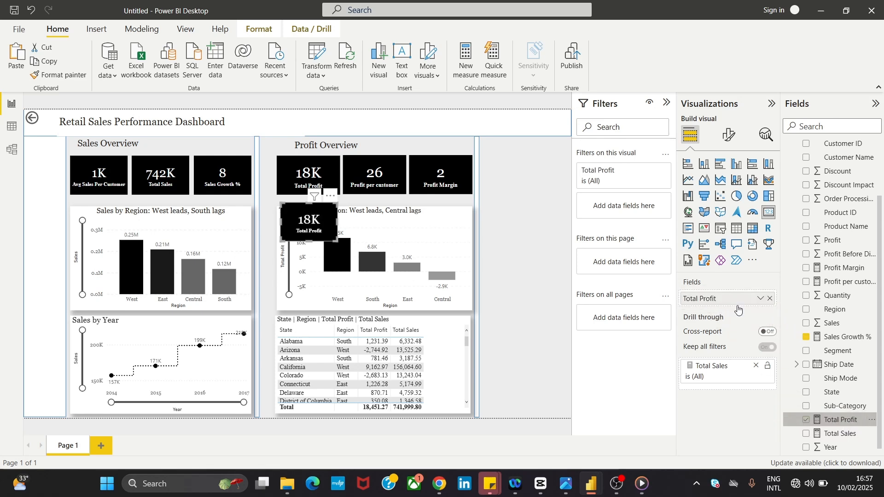
{"action": "left_click", "coordinate": [319, 156]}
{"action": "left_click", "coordinate": [334, 151]}
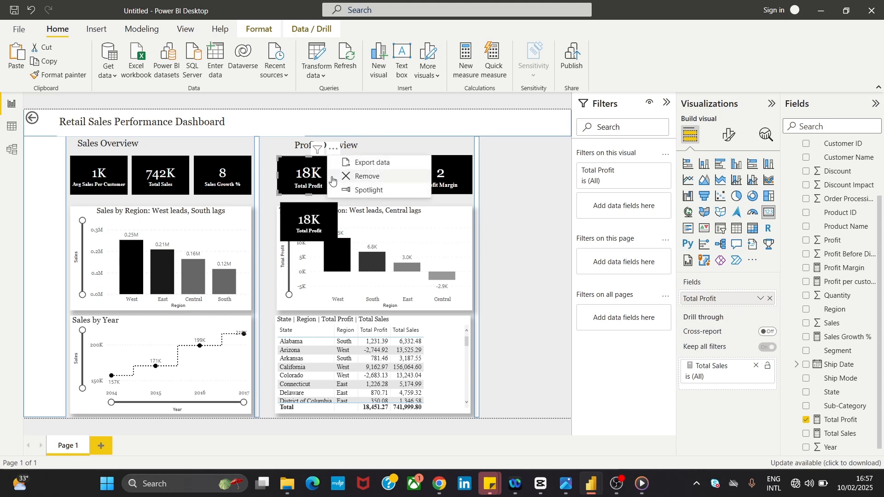
{"action": "left_click", "coordinate": [369, 174]}
{"action": "left_click_drag", "start_coordinate": [288, 206], "coordinate": [331, 212]}
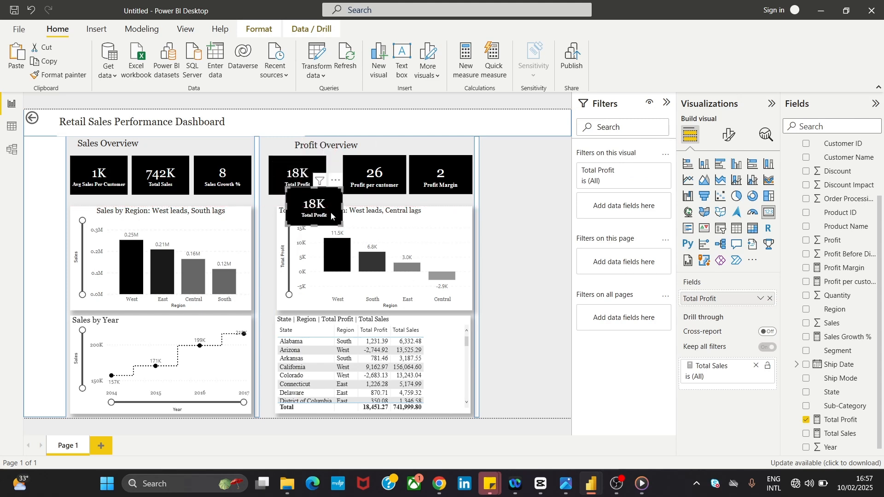
- Replace the Profit per customer card with a duplicate of the new Total Profit card that shows the Profit per customer measure
{"action": "left_click_drag", "start_coordinate": [856, 281], "coordinate": [755, 302]}
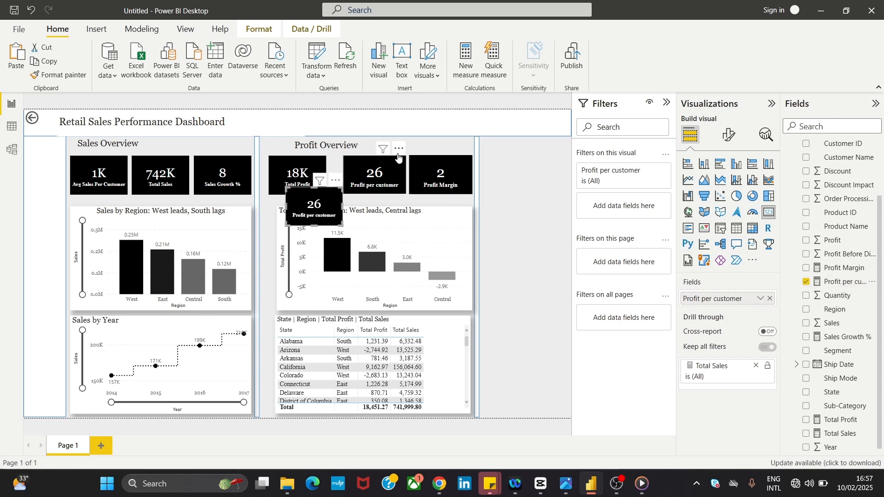
{"action": "left_click", "coordinate": [399, 152]}
{"action": "left_click", "coordinate": [429, 176]}
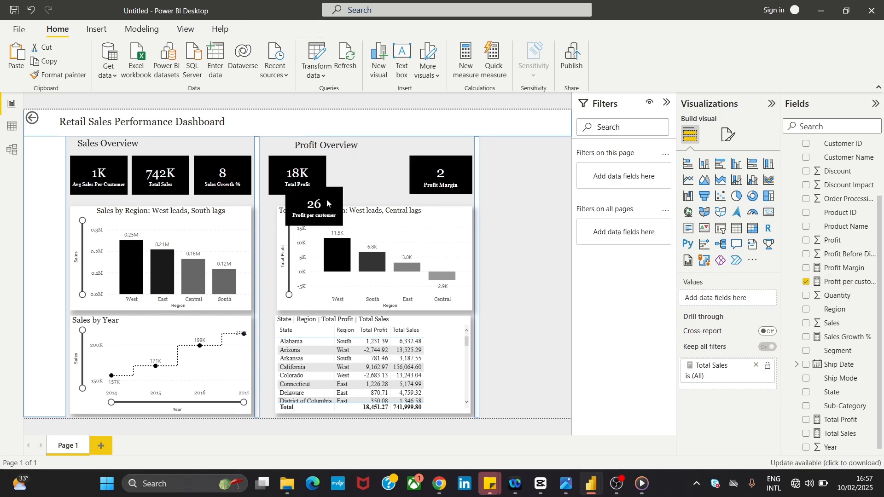
{"action": "left_click_drag", "start_coordinate": [330, 207], "coordinate": [377, 171]}
- Replace the Profit Margin card with a duplicate of the narrowed Profit per customer card that shows the Profit Margin measure
{"action": "left_click_drag", "start_coordinate": [452, 168], "coordinate": [441, 167]}
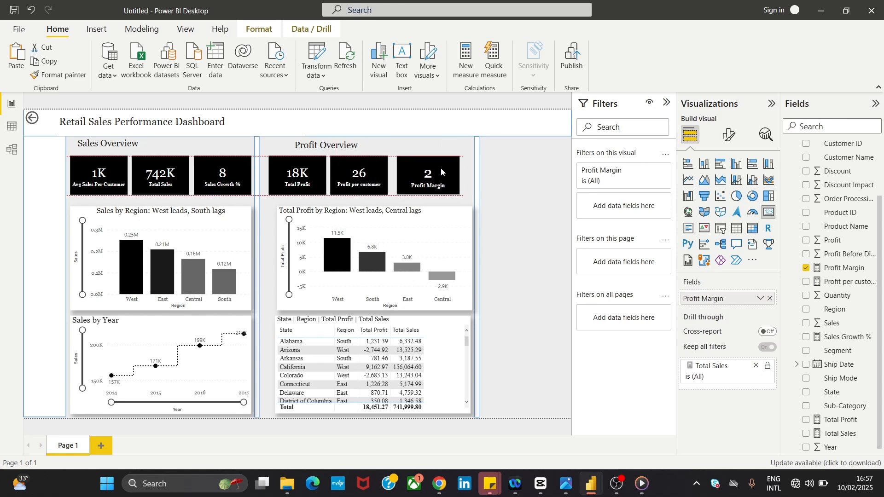
{"action": "left_click", "coordinate": [379, 181]}
{"action": "left_click_drag", "start_coordinate": [381, 182], "coordinate": [394, 231]}
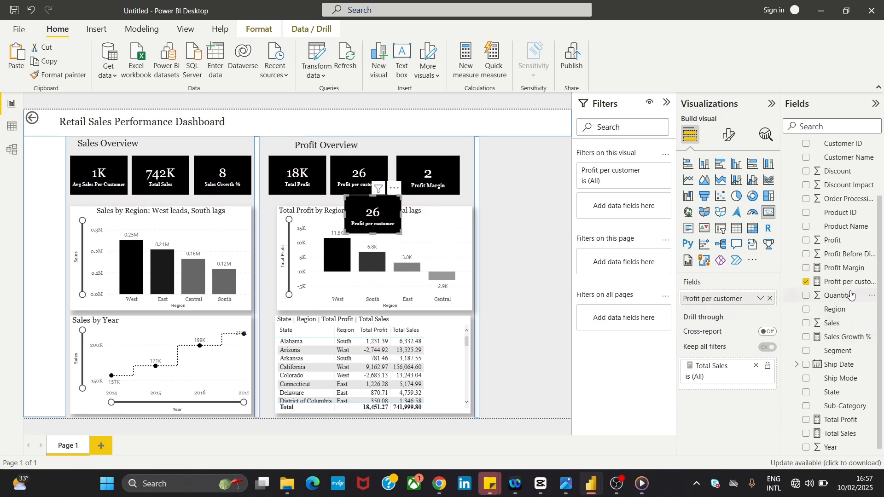
{"action": "left_click_drag", "start_coordinate": [846, 276], "coordinate": [723, 298]}
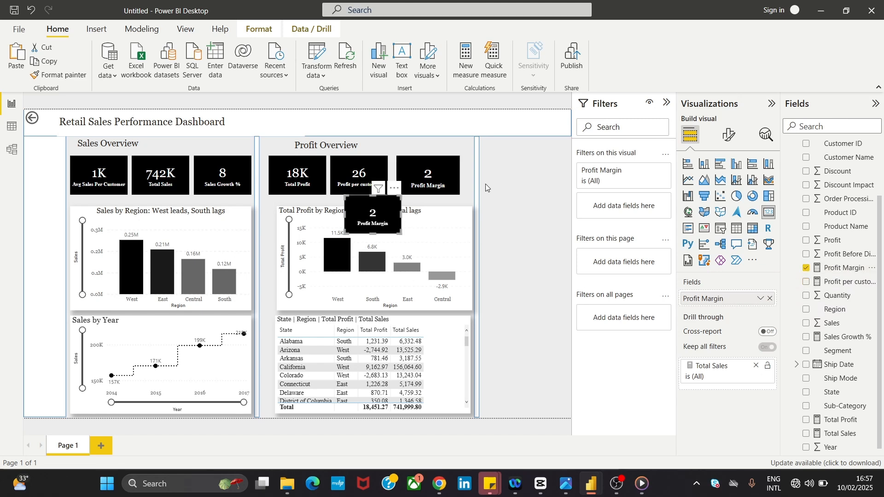
{"action": "left_click", "coordinate": [453, 149]}
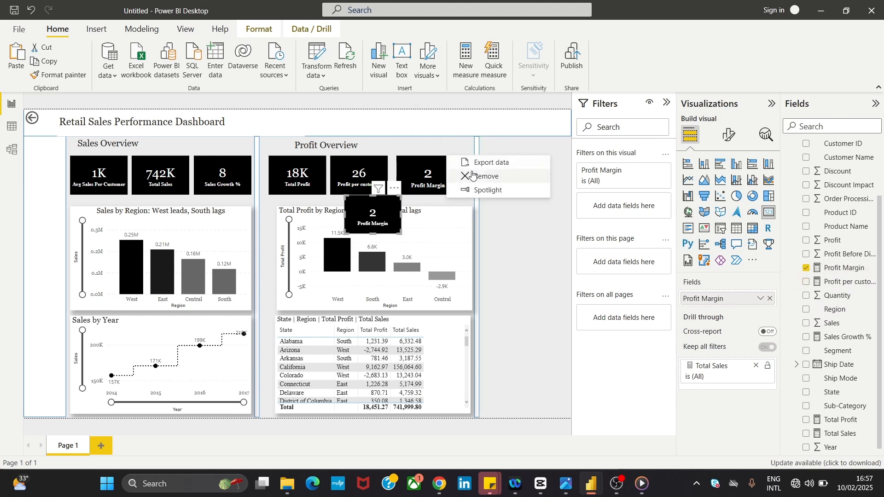
{"action": "left_click", "coordinate": [478, 176]}
{"action": "left_click_drag", "start_coordinate": [392, 211], "coordinate": [439, 168]}
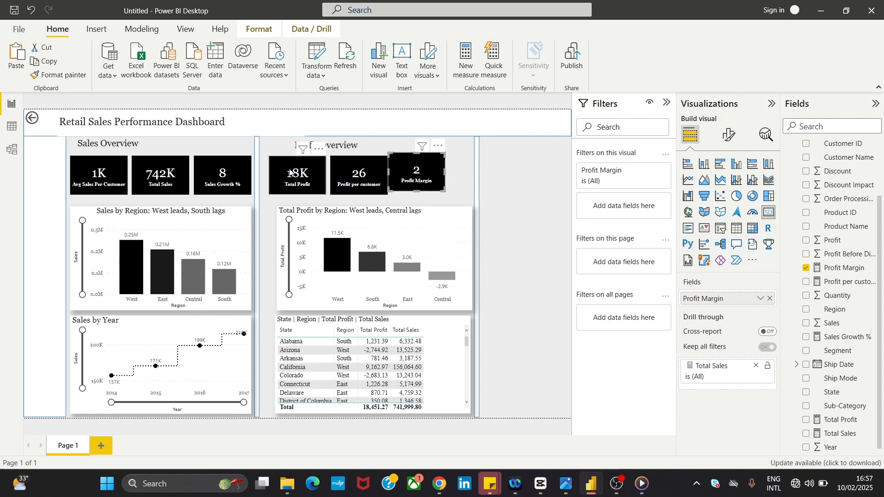
- Shift the three profit cards toward the divider and align Profit Margin and Profit per customer in an evenly spaced row
{"action": "left_click", "coordinate": [274, 164]}
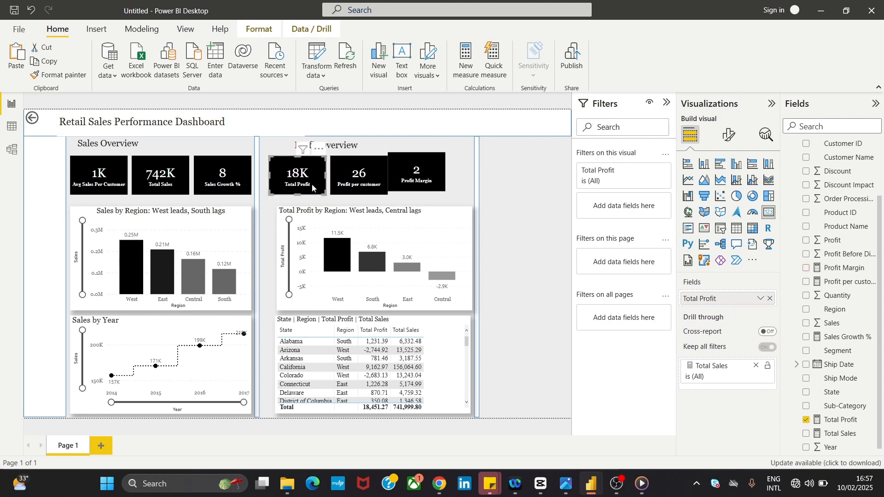
{"action": "left_click", "coordinate": [353, 177], "text": "ctrl"}
{"action": "left_click", "coordinate": [427, 171], "text": "ctrl"}
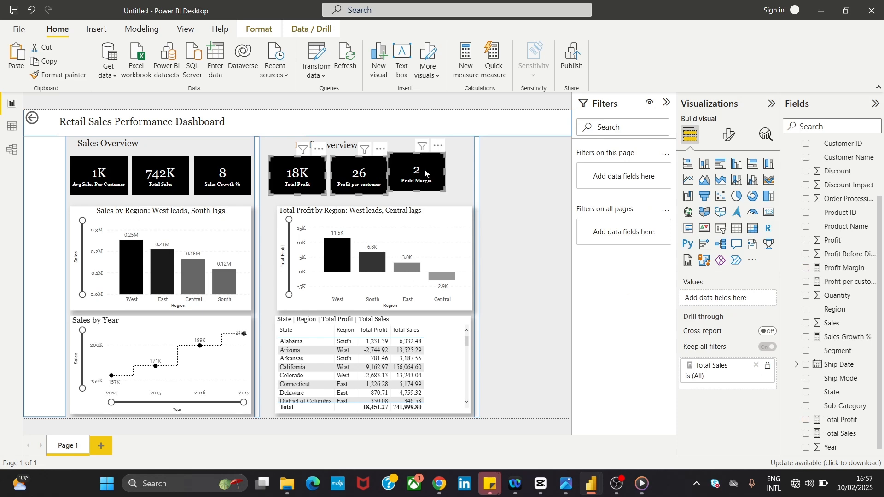
{"action": "left_click_drag", "start_coordinate": [425, 170], "coordinate": [422, 174]}
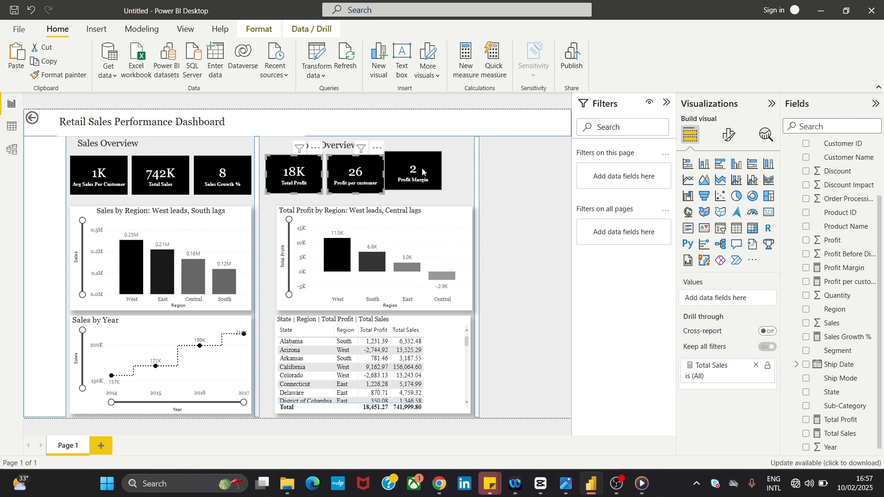
{"action": "left_click", "coordinate": [428, 174]}
{"action": "left_click", "coordinate": [454, 181]}
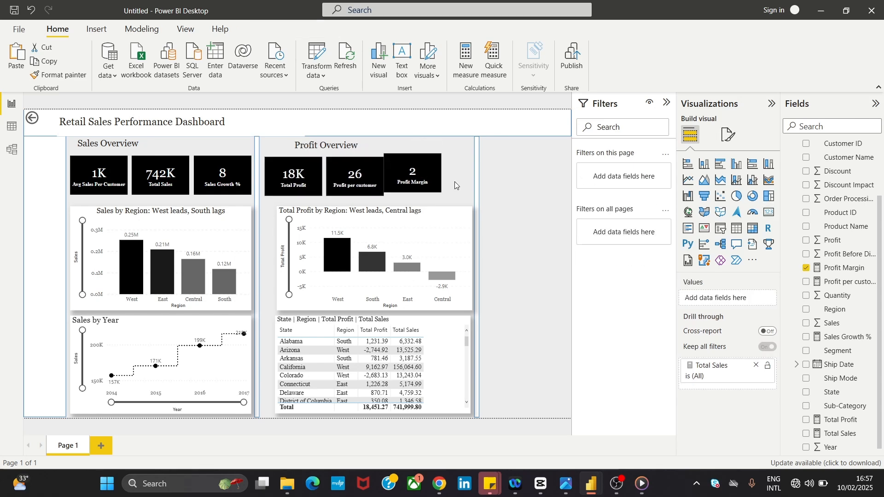
{"action": "left_click_drag", "start_coordinate": [410, 168], "coordinate": [372, 170]}
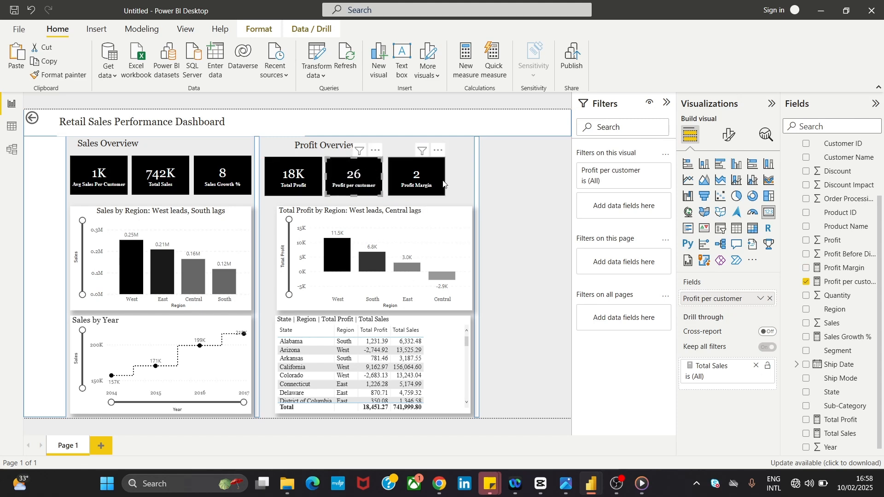
- Tighten the gap beside the Profit Margin card and shift and narrow the Total Profit by Region chart to match the profit card row
{"action": "left_click_drag", "start_coordinate": [433, 179], "coordinate": [431, 180]}
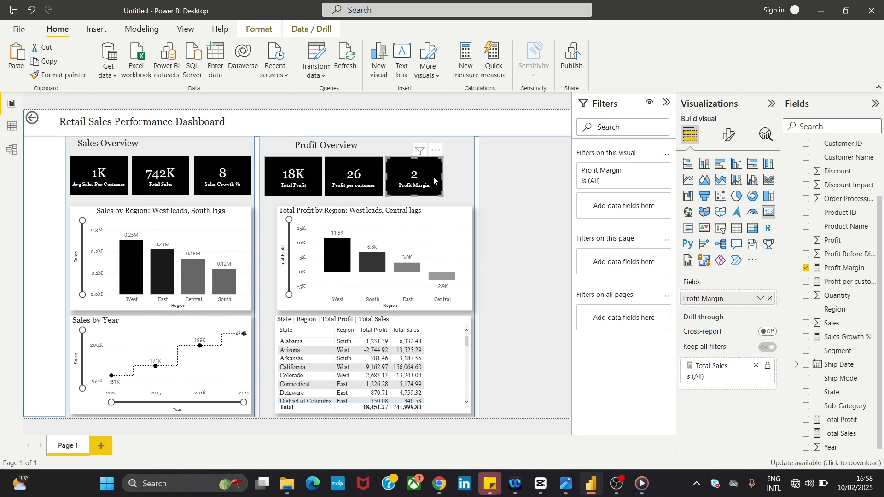
{"action": "left_click", "coordinate": [438, 230]}
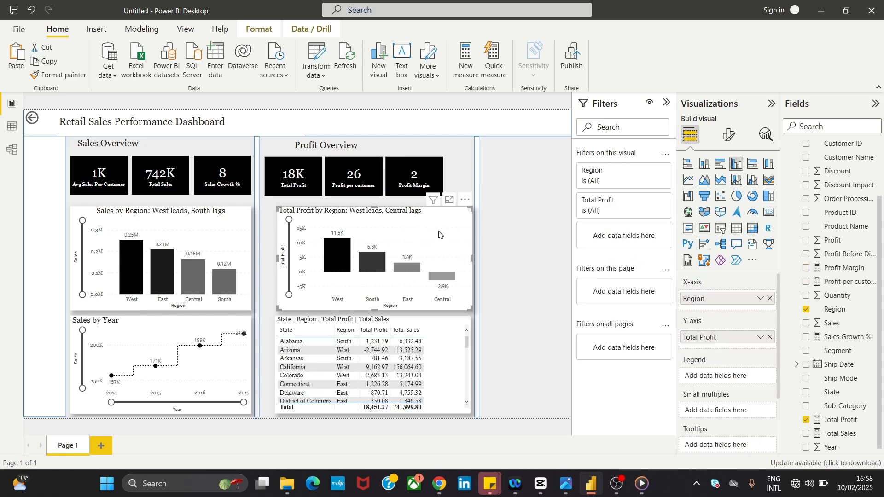
{"action": "left_click_drag", "start_coordinate": [440, 233], "coordinate": [428, 229]}
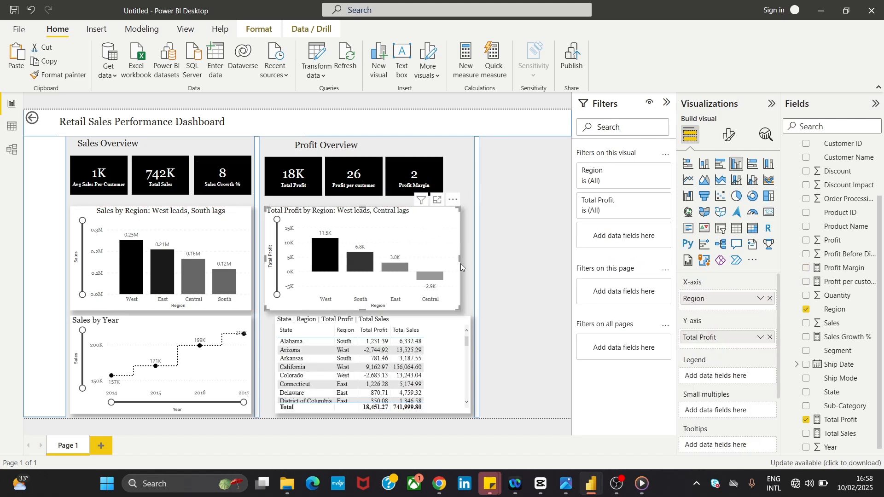
{"action": "left_click_drag", "start_coordinate": [460, 261], "coordinate": [440, 256]}
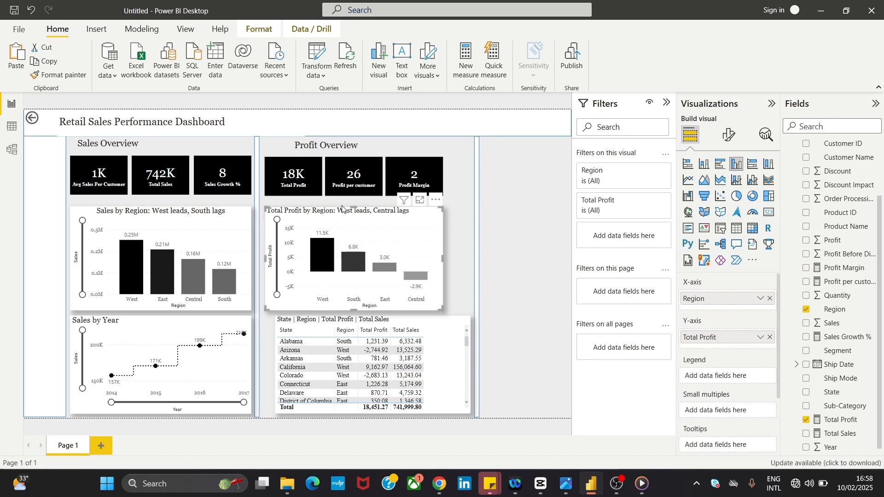
{"action": "left_click_drag", "start_coordinate": [342, 208], "coordinate": [354, 211]}
- Move and narrow the State, Region, Total Profit and Total Sales table to match the width of the chart above it
{"action": "left_click_drag", "start_coordinate": [461, 365], "coordinate": [441, 363]}
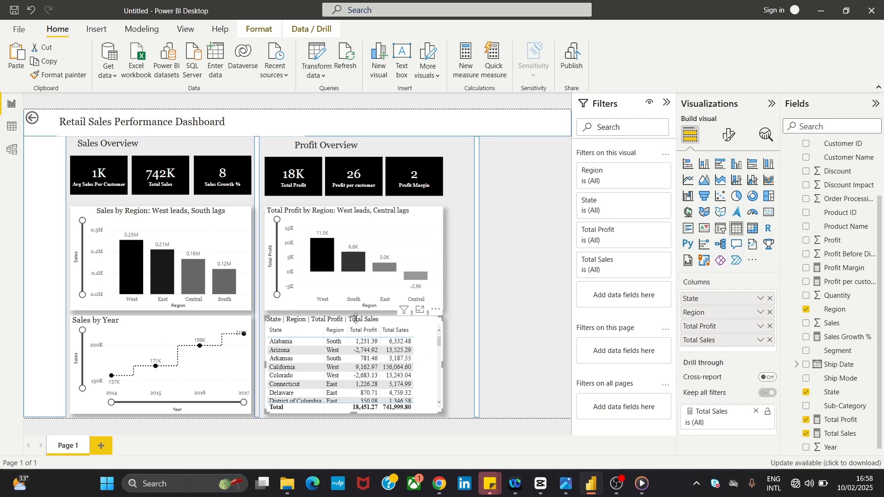
{"action": "left_click_drag", "start_coordinate": [357, 322], "coordinate": [359, 322]}
{"action": "left_click_drag", "start_coordinate": [353, 411], "coordinate": [358, 412]}
- Move the vertical divider after the profit section inward until it sits just beside the narrowed profit visuals
{"action": "left_click", "coordinate": [479, 210]}
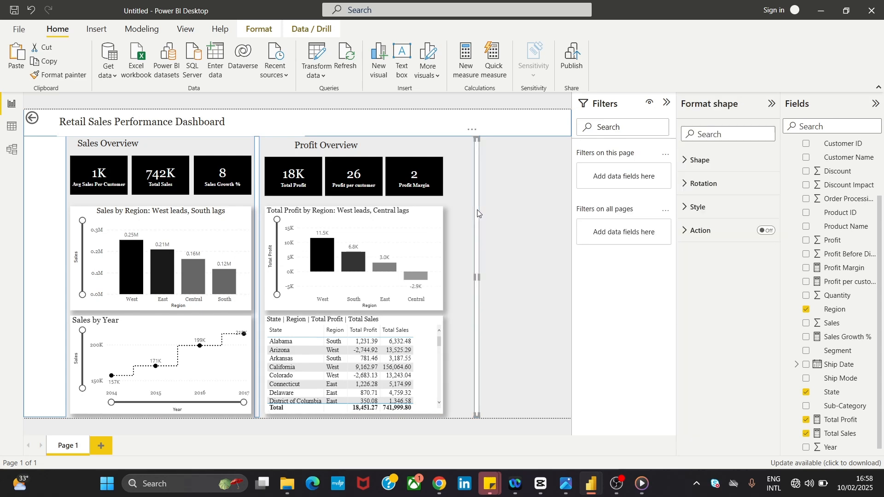
{"action": "key", "text": "Left"}
{"action": "key", "text": "Left"}
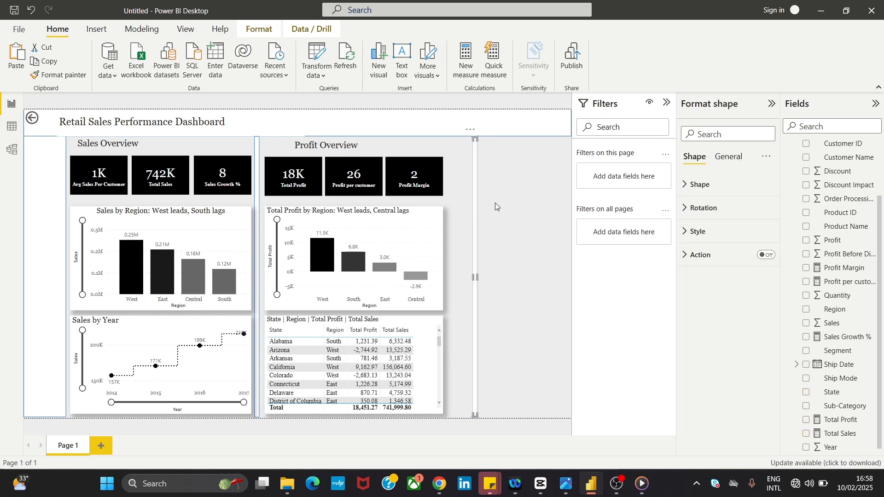
{"action": "key", "text": "Left"}
{"action": "key", "text": "Left"}
{"action": "key", "text": "Left"}
{"action": "key", "text": "Left"}
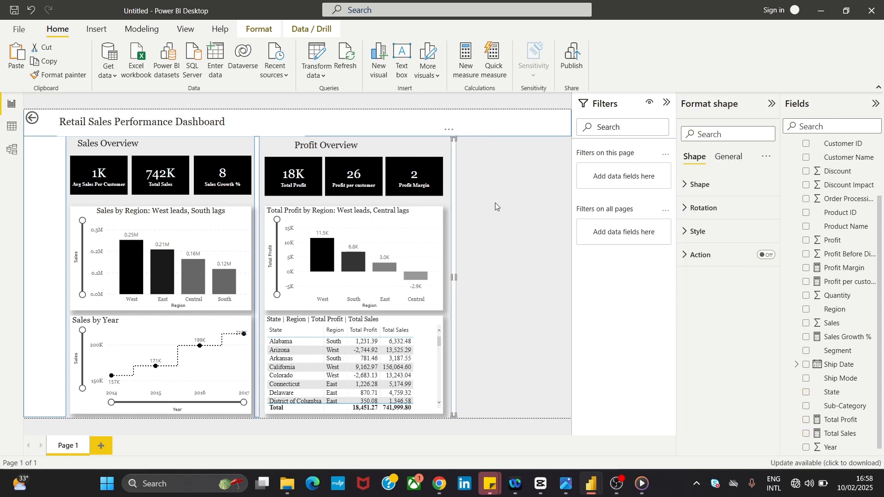
{"action": "key", "text": "Left"}
{"action": "key", "text": "Left"}
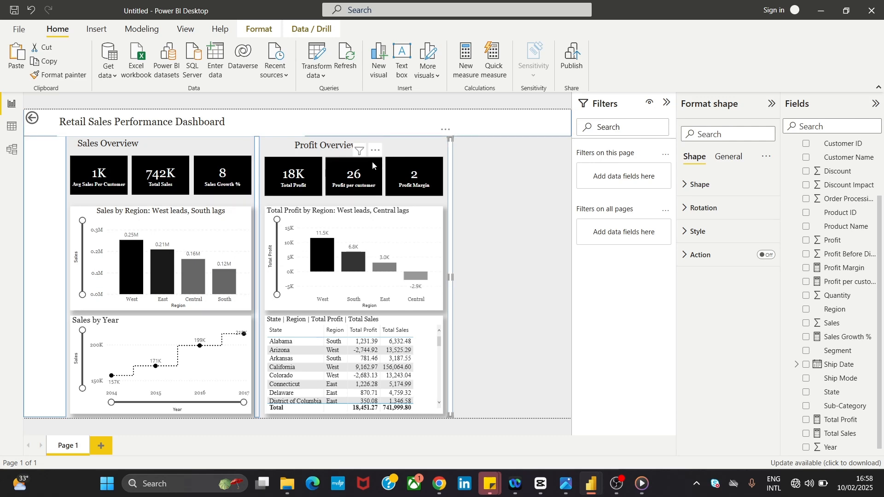
- Move the Profit Overview heading so it starts in line with the Total Profit card and fine-tune its vertical position
{"action": "left_click", "coordinate": [336, 149]}
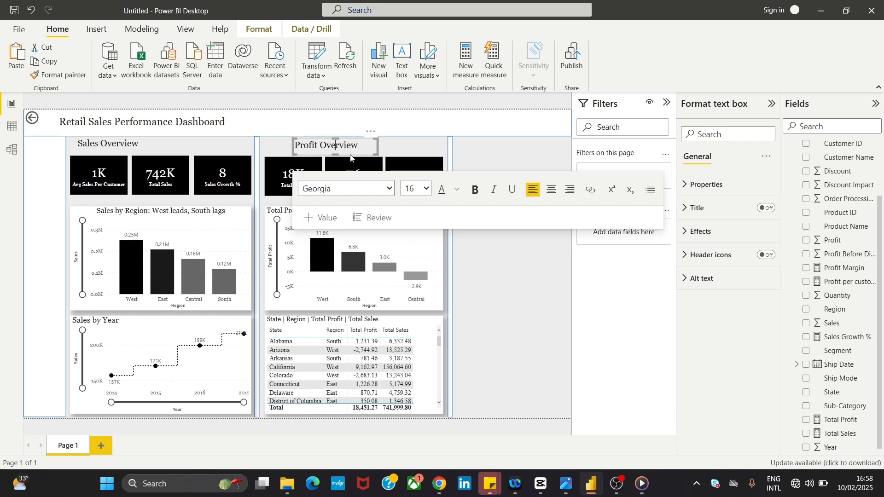
{"action": "left_click_drag", "start_coordinate": [353, 159], "coordinate": [321, 156]}
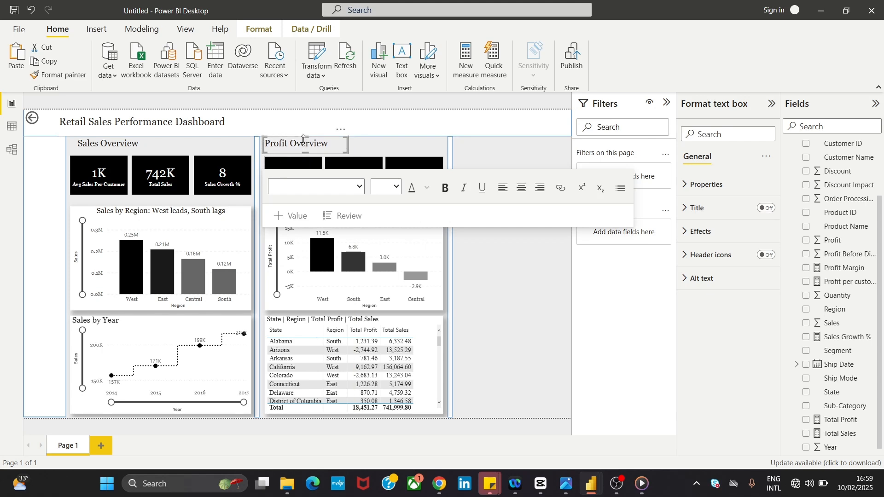
{"action": "left_click_drag", "start_coordinate": [304, 140], "coordinate": [305, 143]}
{"action": "left_click", "coordinate": [379, 145]}
{"action": "left_click", "coordinate": [324, 153]}
{"action": "key", "text": "Down"}
{"action": "key", "text": "Down"}
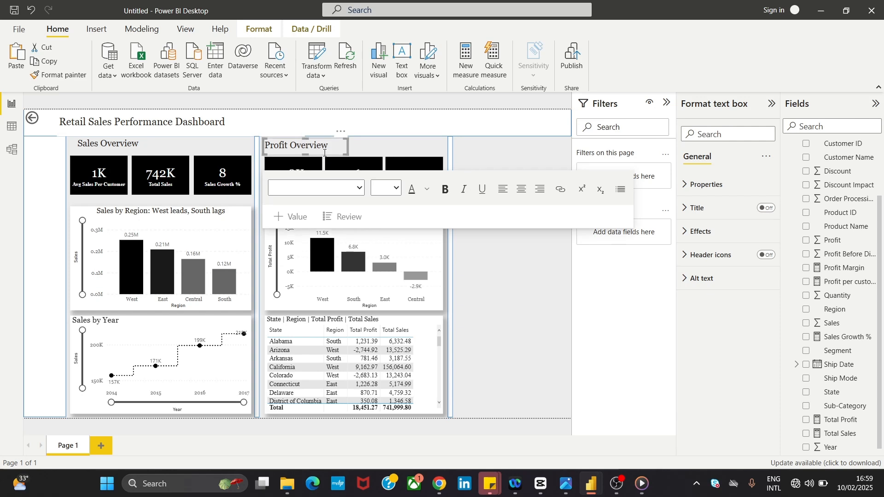
{"action": "key", "text": "Down"}
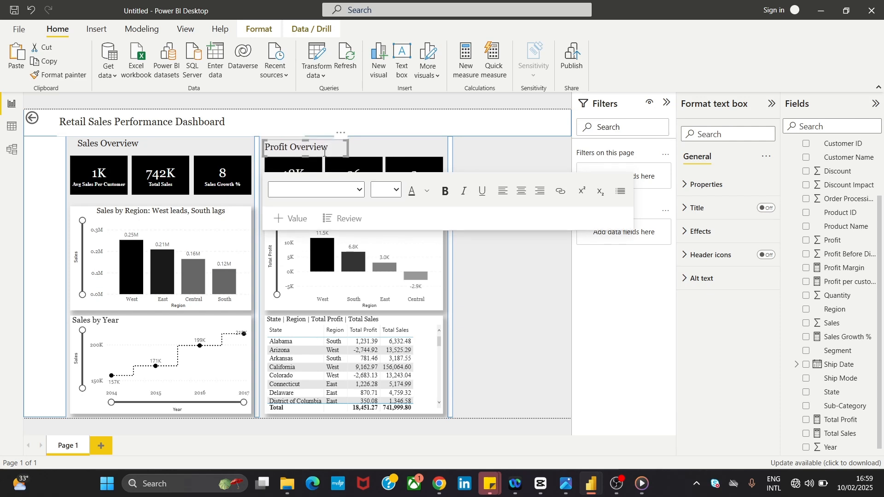
{"action": "key", "text": "Up"}
{"action": "key", "text": "Up"}
{"action": "key", "text": "Up"}
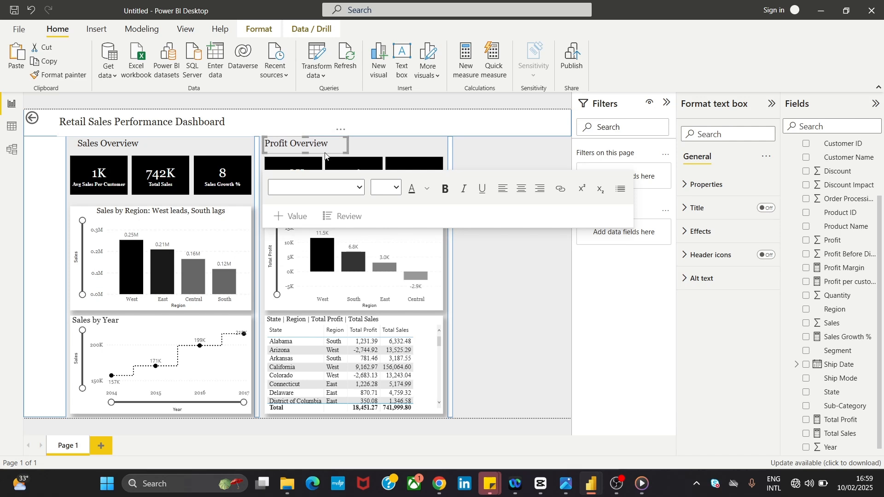
- Nudge the Sales Overview heading sideways into line with the Avg Sales Per Customer card and slightly downward
{"action": "left_click", "coordinate": [97, 144]}
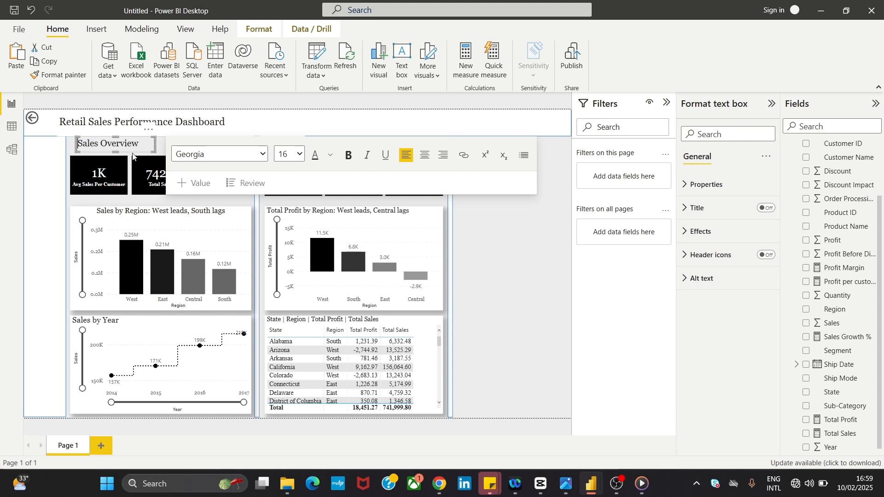
{"action": "left_click", "coordinate": [133, 153]}
{"action": "key", "text": "Left"}
{"action": "key", "text": "Left"}
{"action": "key", "text": "Left"}
{"action": "key", "text": "Left"}
{"action": "key", "text": "Left"}
{"action": "key", "text": "Left"}
{"action": "key", "text": "Left"}
{"action": "key", "text": "Left"}
{"action": "key", "text": "Left"}
{"action": "key", "text": "Left"}
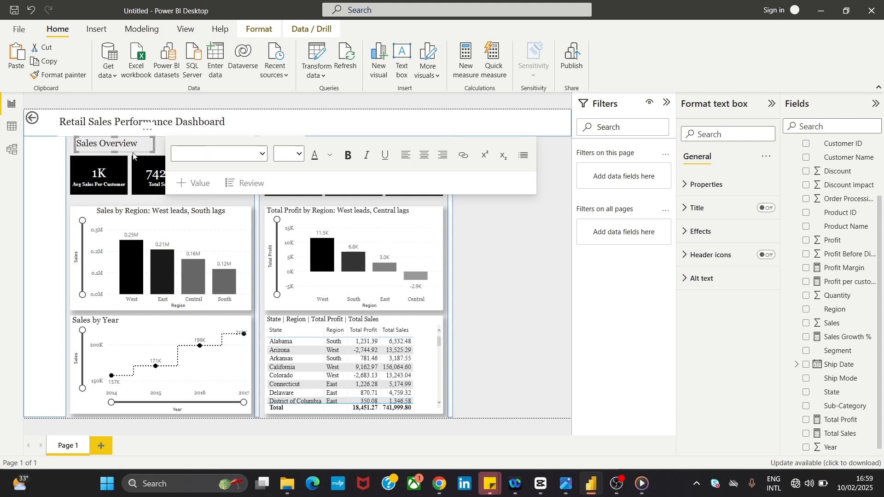
{"action": "key", "text": "Down"}
{"action": "key", "text": "Down"}
{"action": "key", "text": "Down"}
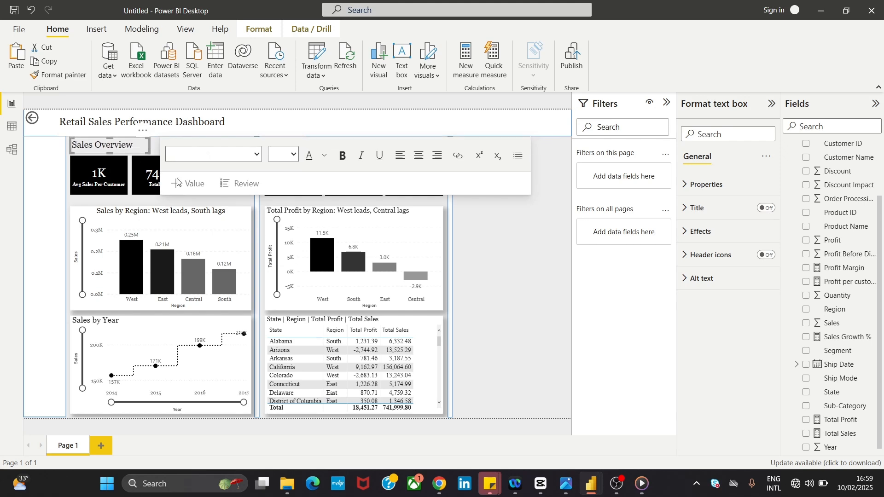
{"action": "left_click", "coordinate": [528, 256]}
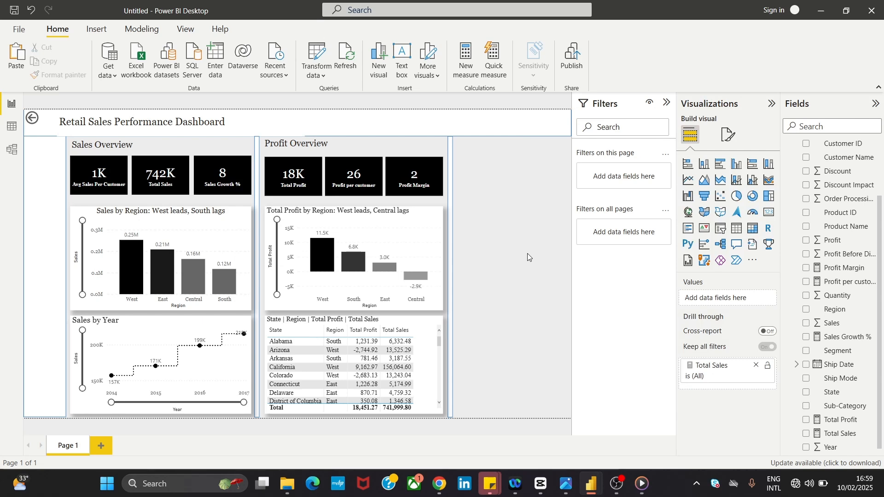
- Following the reference image, add a text box about 171 wide by 58 high atop the empty third section and turn off its background
{"action": "left_click", "coordinate": [566, 483]}
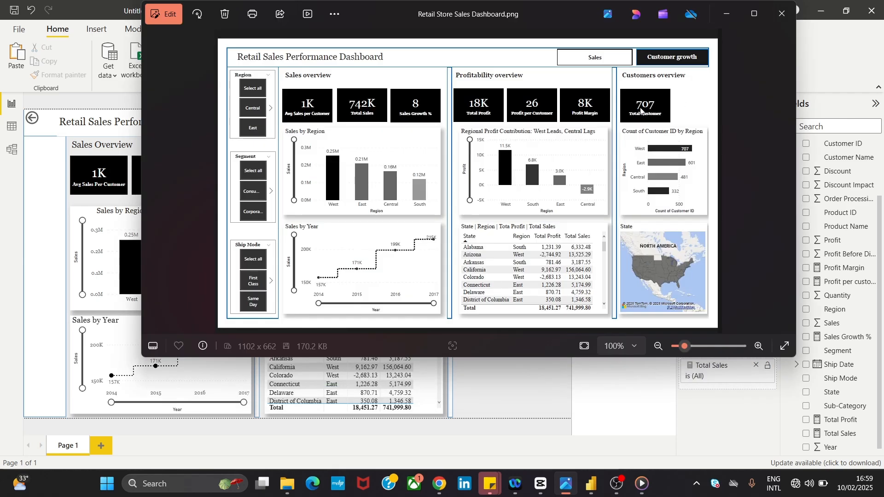
{"action": "left_click", "coordinate": [521, 383]}
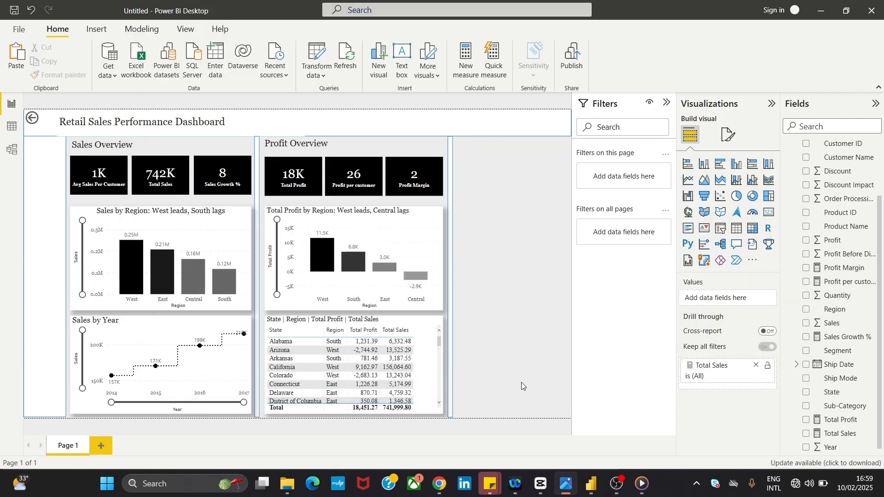
{"action": "left_click", "coordinate": [402, 58]}
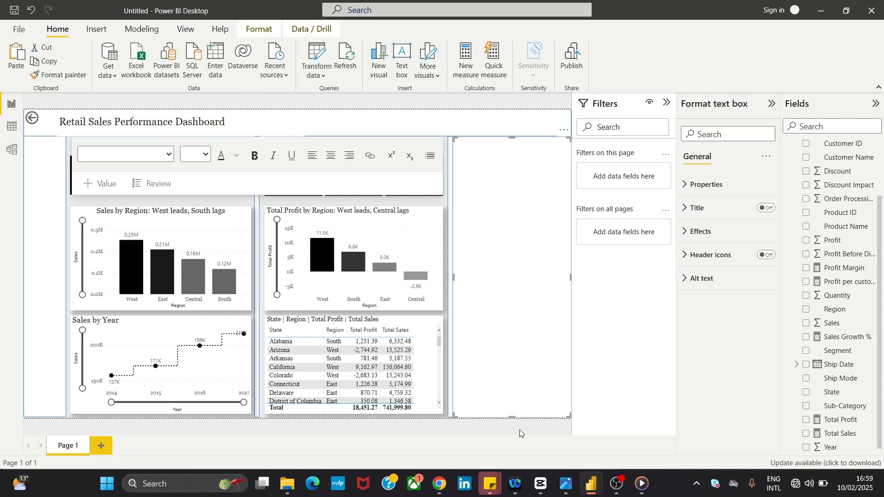
{"action": "left_click_drag", "start_coordinate": [513, 419], "coordinate": [512, 175]}
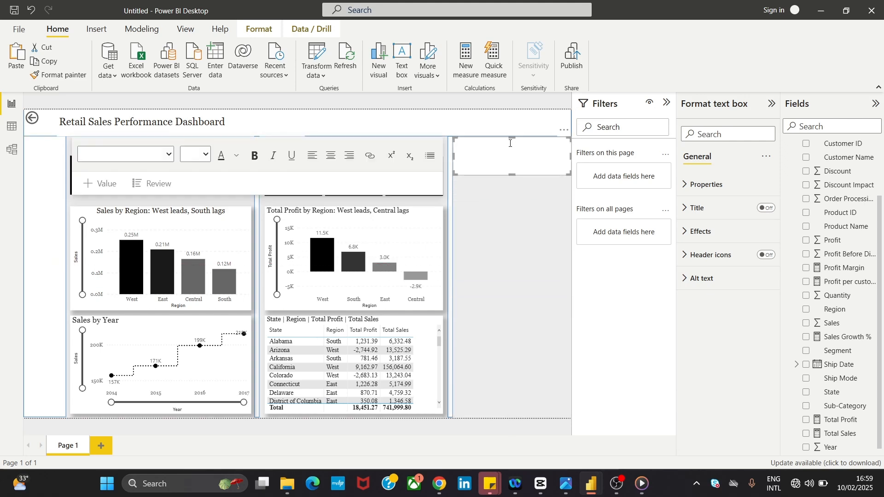
{"action": "left_click_drag", "start_coordinate": [516, 138], "coordinate": [498, 162]}
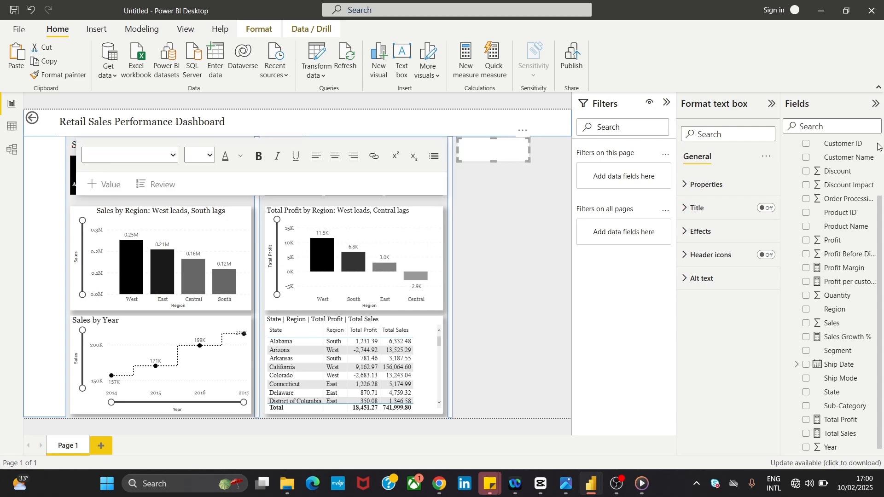
{"action": "left_click", "coordinate": [732, 186]}
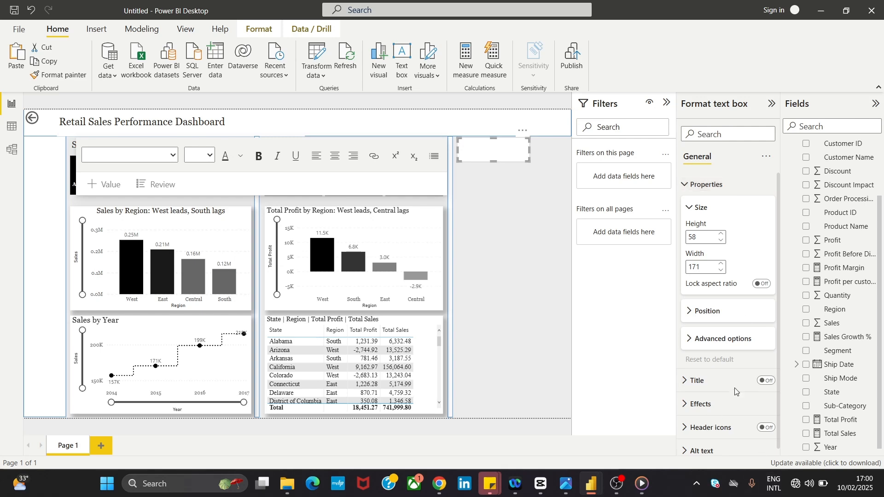
{"action": "left_click", "coordinate": [727, 404]}
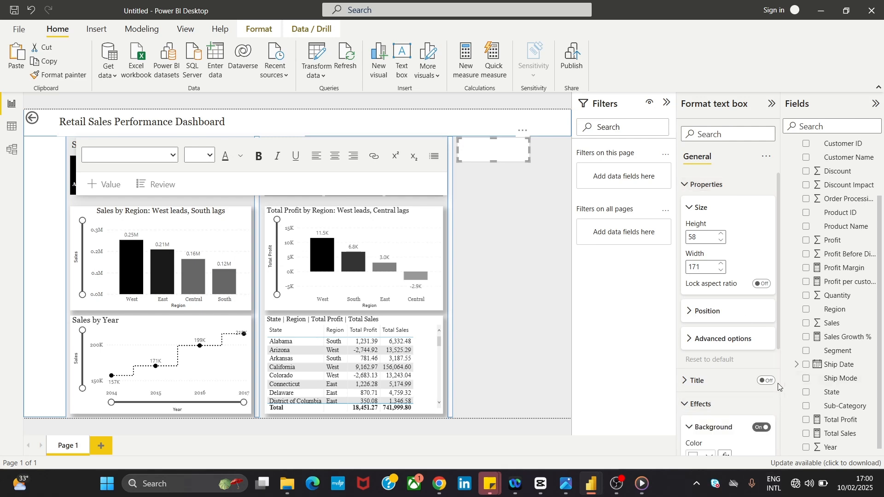
{"action": "left_click", "coordinate": [761, 427]}
- Enter the heading "Customer' Overview" in the new text box and format it in Georgia at size 16
{"action": "left_click", "coordinate": [473, 148]}
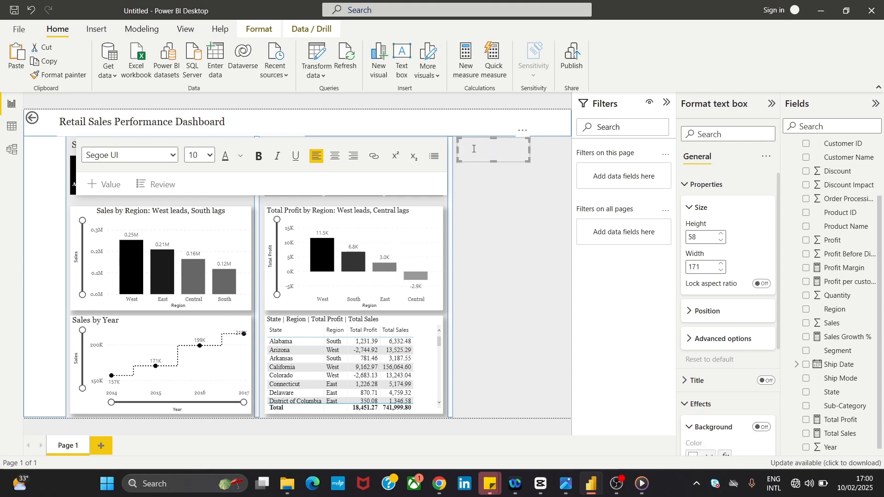
{"action": "type", "text": "Customer' Overview"}
{"action": "key", "text": "ctrl+a"}
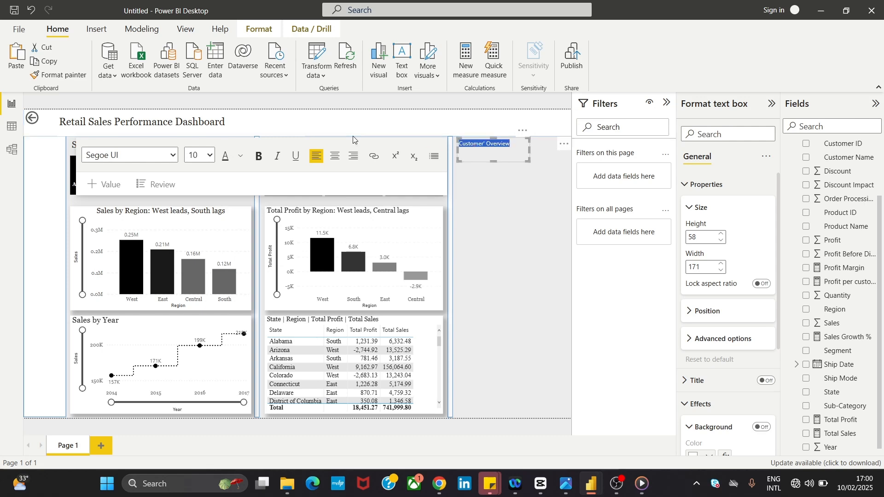
{"action": "left_click", "coordinate": [146, 159]}
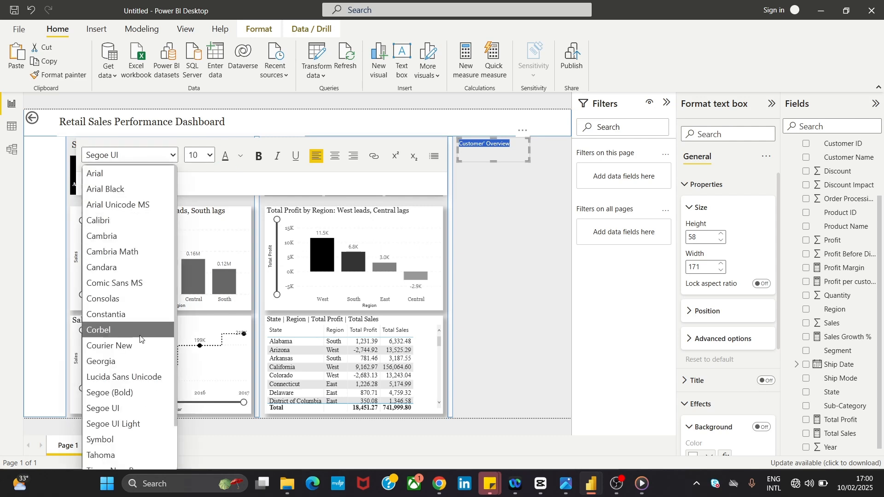
{"action": "left_click", "coordinate": [133, 362]}
{"action": "left_click", "coordinate": [210, 156]}
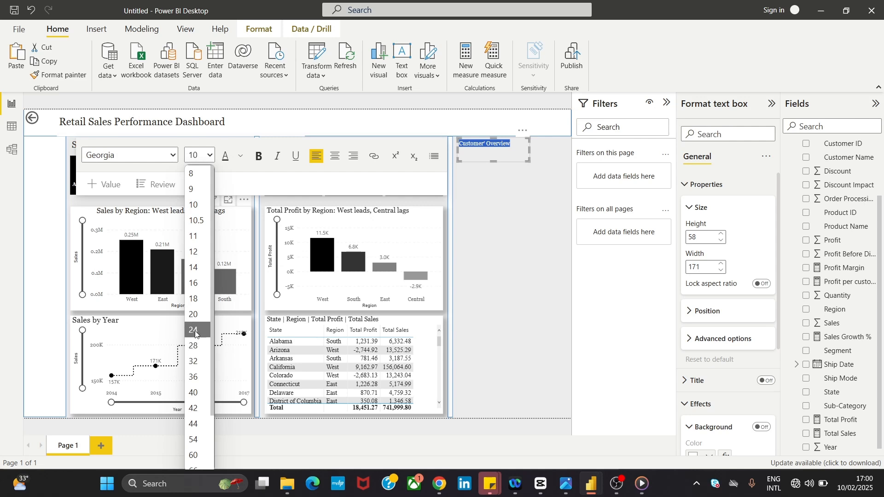
{"action": "left_click", "coordinate": [193, 283]}
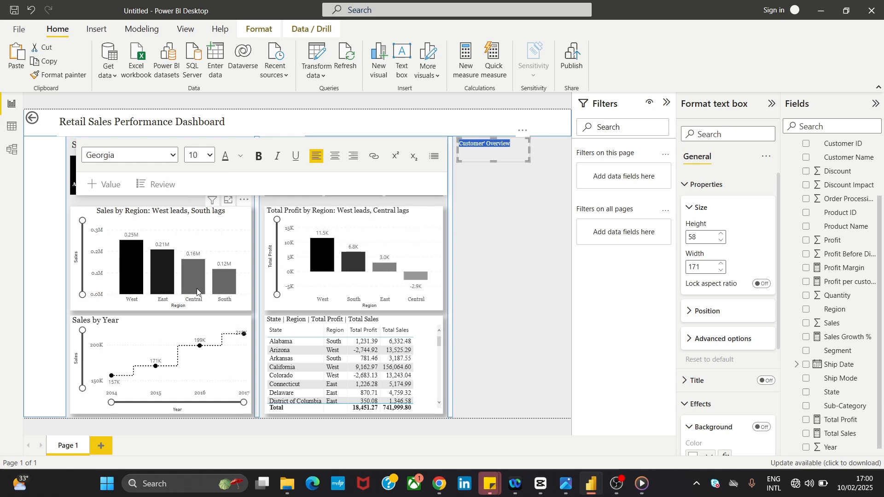
{"action": "left_click", "coordinate": [543, 153]}
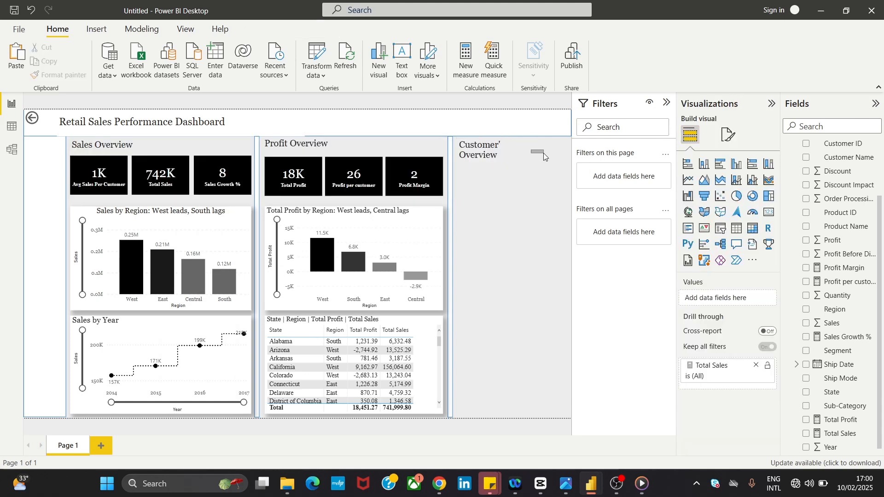
- Widen the Customer' Overview text box so the heading fits on a single line
{"action": "left_click", "coordinate": [520, 156]}
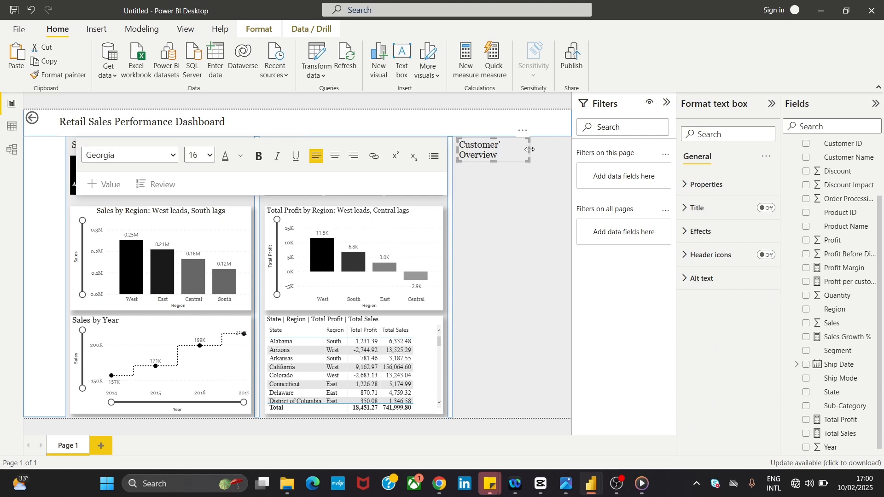
{"action": "left_click_drag", "start_coordinate": [530, 150], "coordinate": [546, 156]}
{"action": "left_click", "coordinate": [535, 182]}
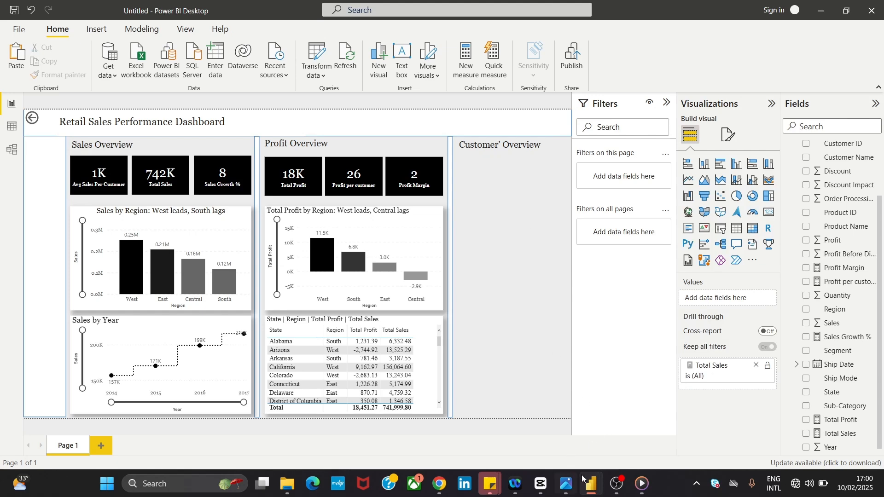
- Following the reference image, create the measure Total Customer = SUM(DISTINCTCOUNT(cleanedup_sales_data[Customer ID]))
{"action": "left_click", "coordinate": [569, 483]}
{"action": "left_click", "coordinate": [569, 483]}
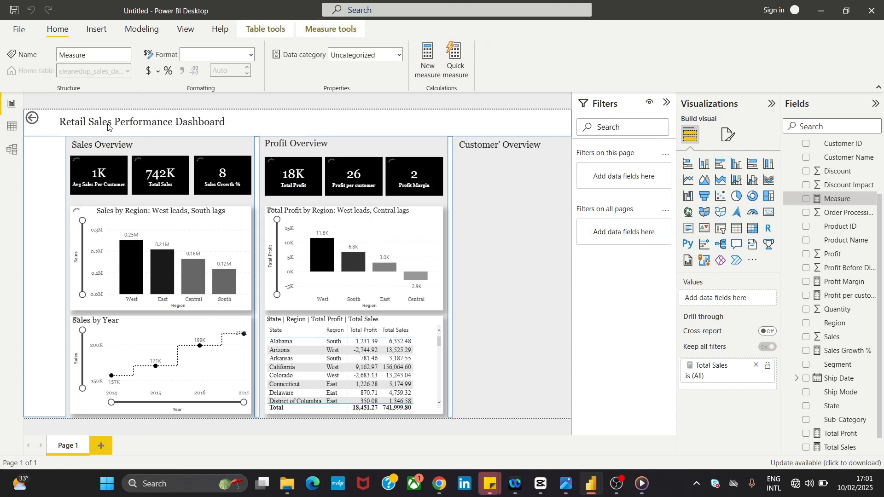
{"action": "type", "text": "T"}
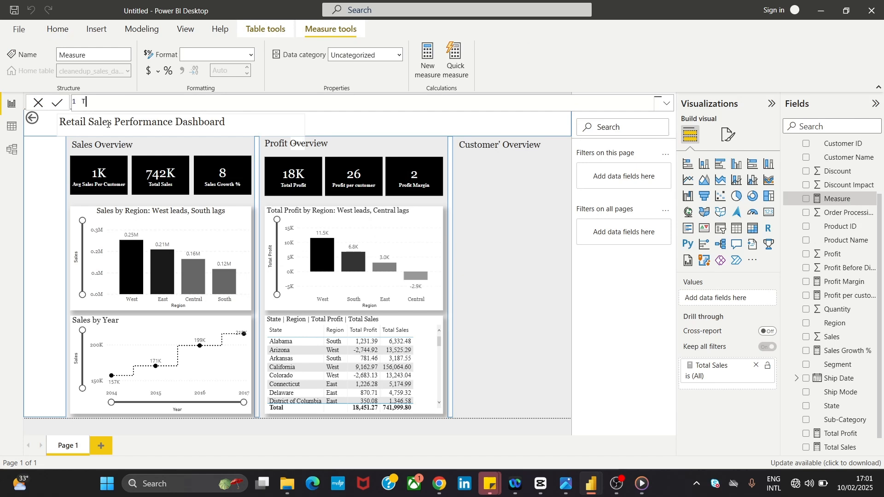
{"action": "type", "text": "otal Customer = SUM"}
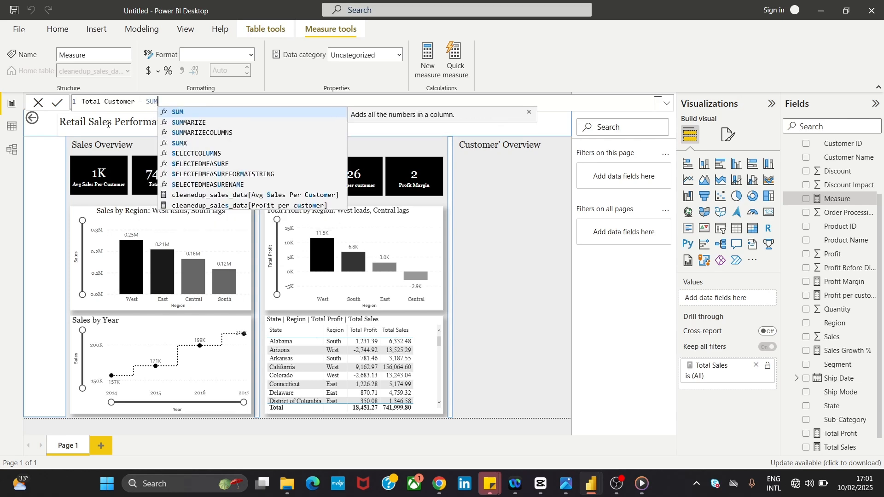
{"action": "type", "text": "(D"}
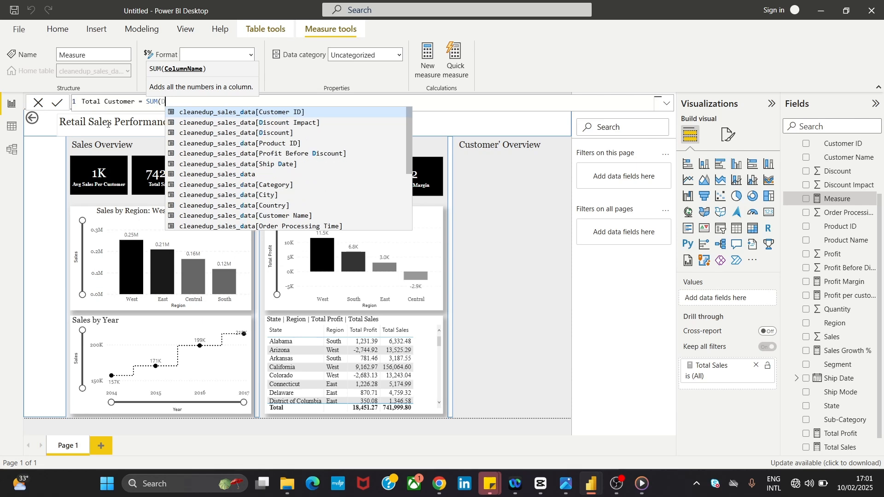
{"action": "type", "text": "ISTIN"}
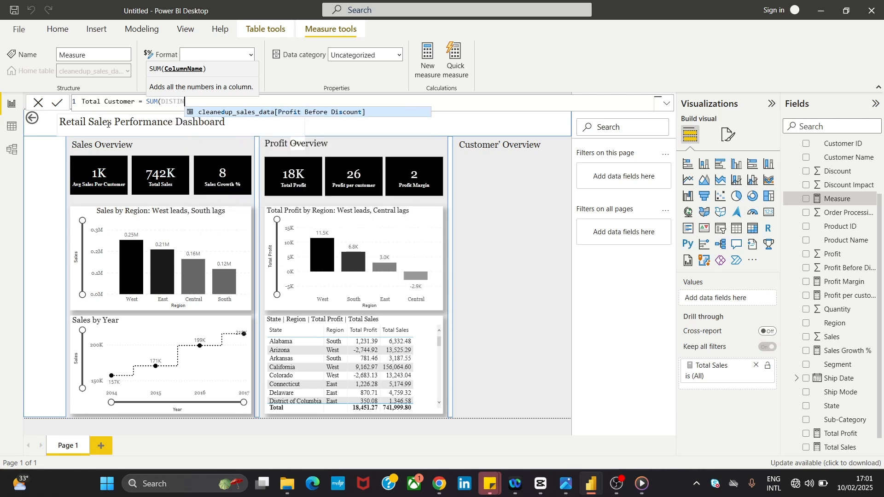
{"action": "type", "text": "CT"}
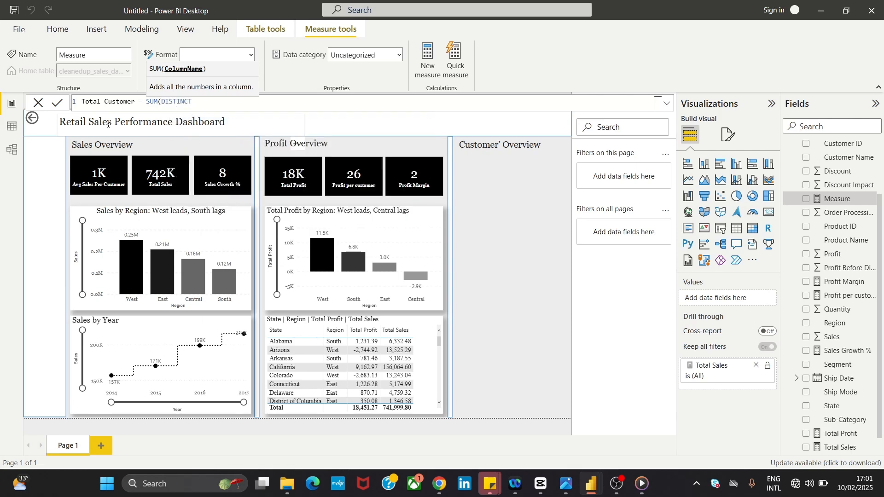
{"action": "type", "text": "COUNT("}
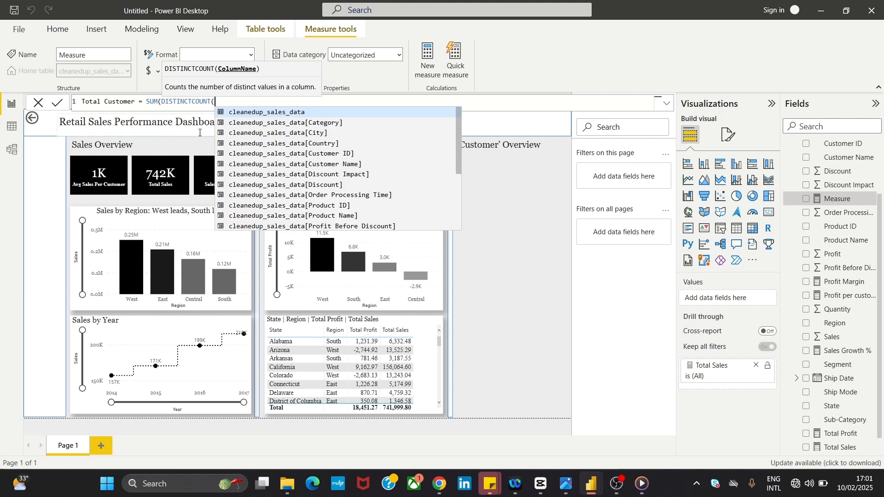
{"action": "left_click", "coordinate": [344, 152]}
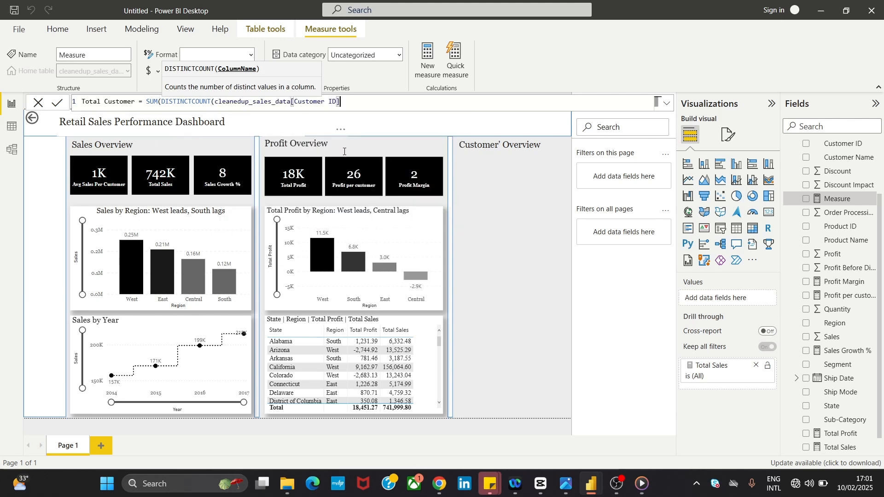
{"action": "type", "text": "))"}
{"action": "key", "text": "Return"}
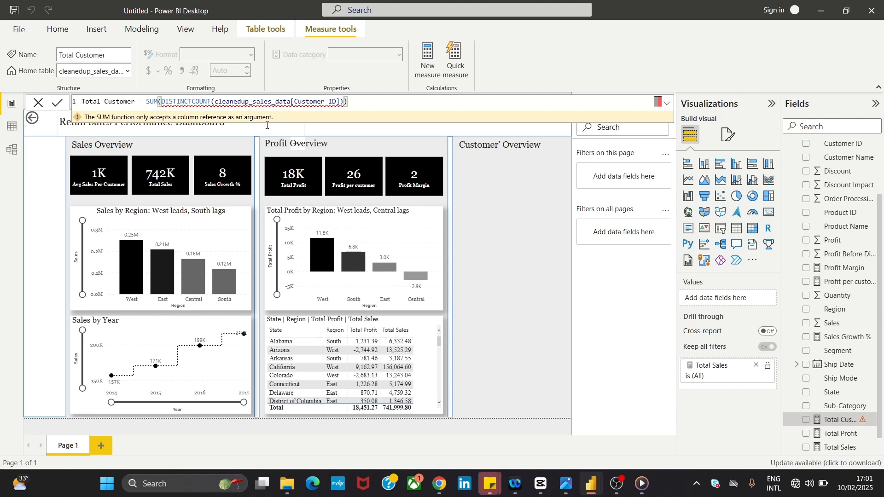
- Remove the SUM wrapper so the measure reads Total Customer = DISTINCTCOUNT(cleanedup_sales_data[Customer ID]) and commit the formula
{"action": "left_click", "coordinate": [161, 103]}
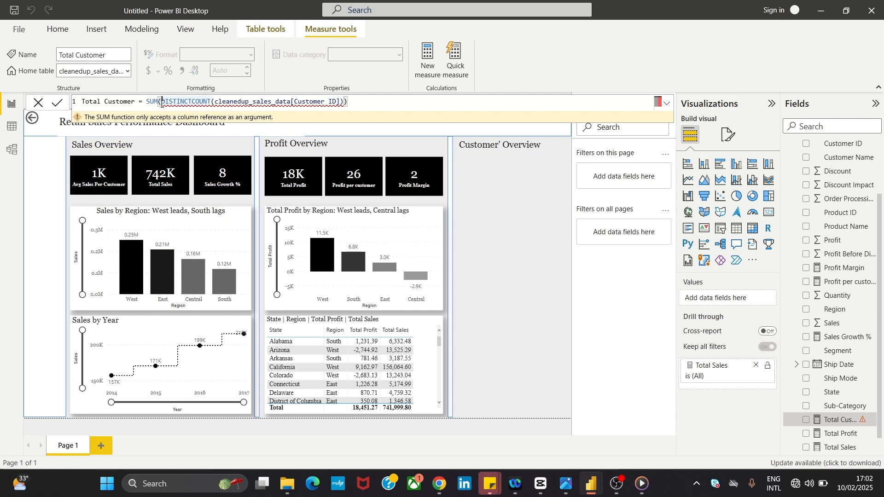
{"action": "key", "text": "BackSpace"}
{"action": "key", "text": "BackSpace"}
{"action": "key", "text": "BackSpace"}
{"action": "key", "text": "BackSpace"}
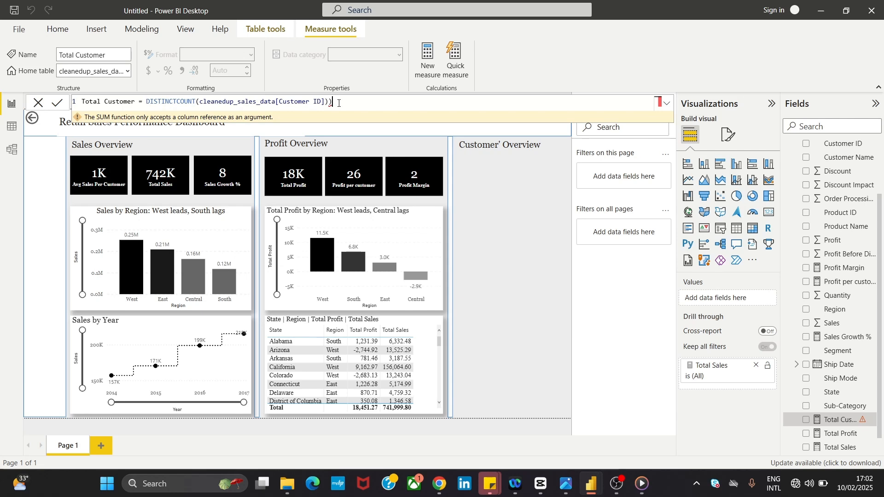
{"action": "key", "text": "BackSpace"}
{"action": "left_click", "coordinate": [57, 104]}
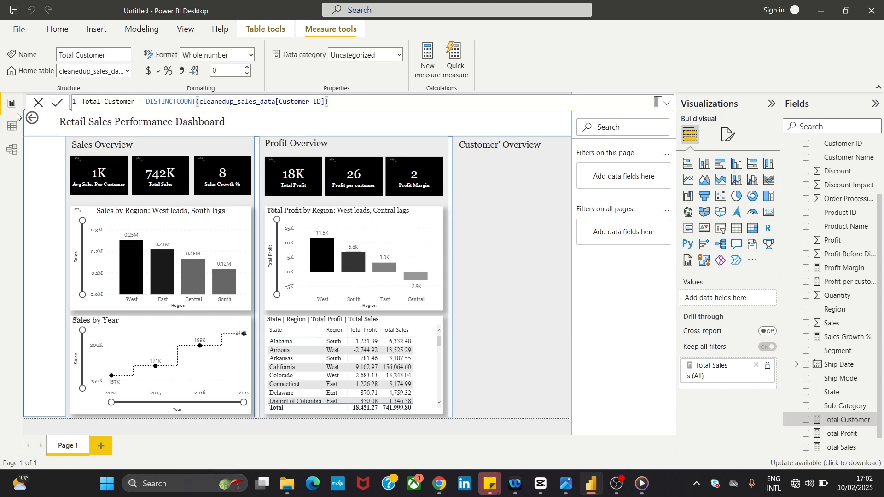
{"action": "left_click", "coordinate": [37, 106]}
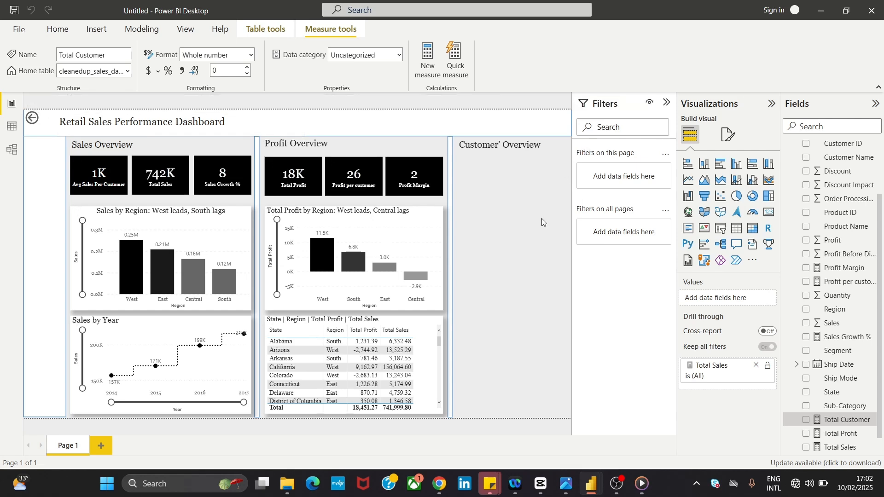
- Duplicate the Total Profit card and place the copy beneath the Customer' Overview heading, level with the other cards
{"action": "left_click", "coordinate": [313, 177]}
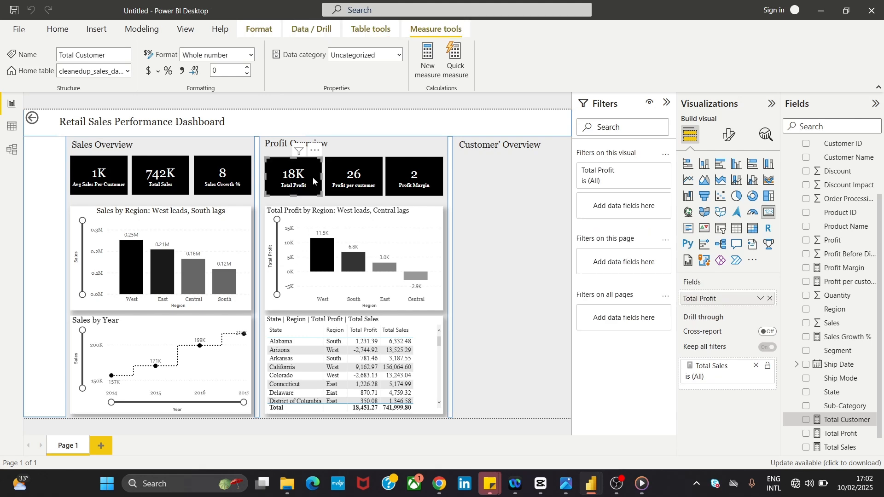
{"action": "key", "text": "ctrl+c"}
{"action": "key", "text": "ctrl+v"}
{"action": "left_click_drag", "start_coordinate": [311, 181], "coordinate": [519, 186]}
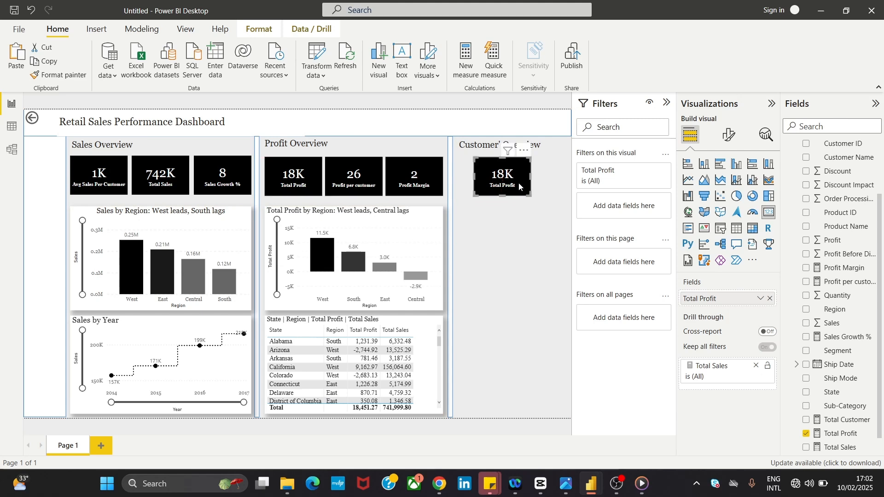
{"action": "left_click", "coordinate": [499, 236]}
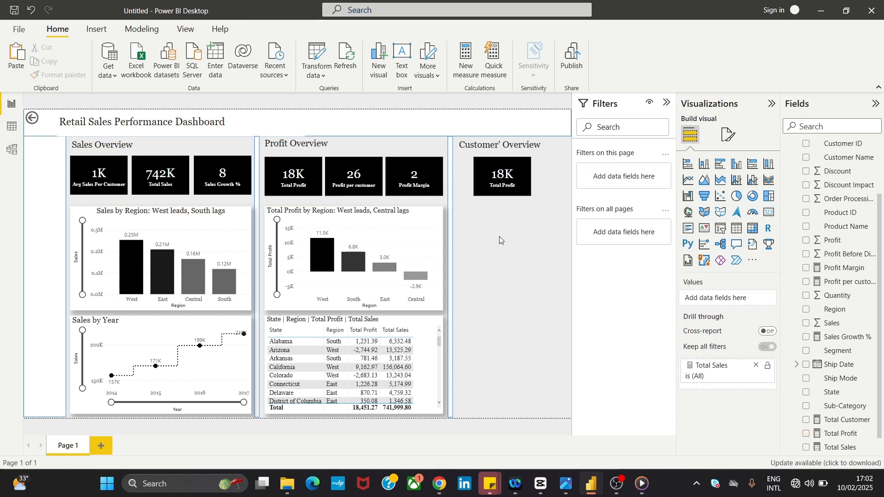
{"action": "left_click", "coordinate": [448, 222]}
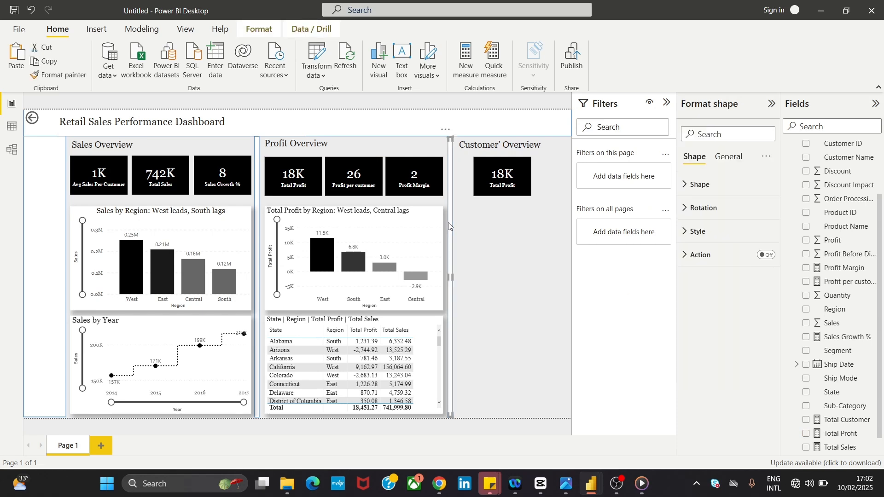
- Replace the field in the Customer' Overview card with the Total Customer measure
{"action": "left_click", "coordinate": [516, 191]}
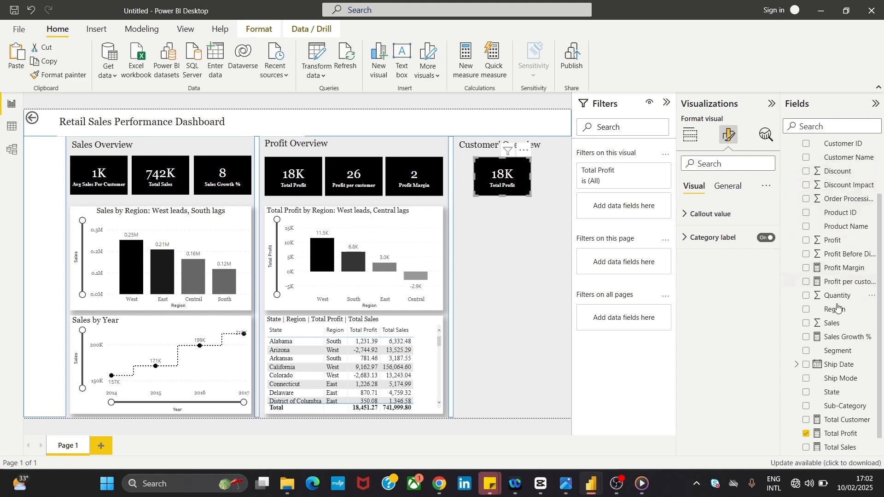
{"action": "mouse_move", "coordinate": [845, 420]}
{"action": "left_mouse_down"}
{"action": "mouse_move", "coordinate": [764, 327]}
{"action": "mouse_move", "coordinate": [759, 232]}
{"action": "mouse_move", "coordinate": [764, 347]}
{"action": "mouse_move", "coordinate": [793, 435]}
{"action": "mouse_move", "coordinate": [839, 426]}
{"action": "left_mouse_up"}
{"action": "left_click", "coordinate": [690, 135]}
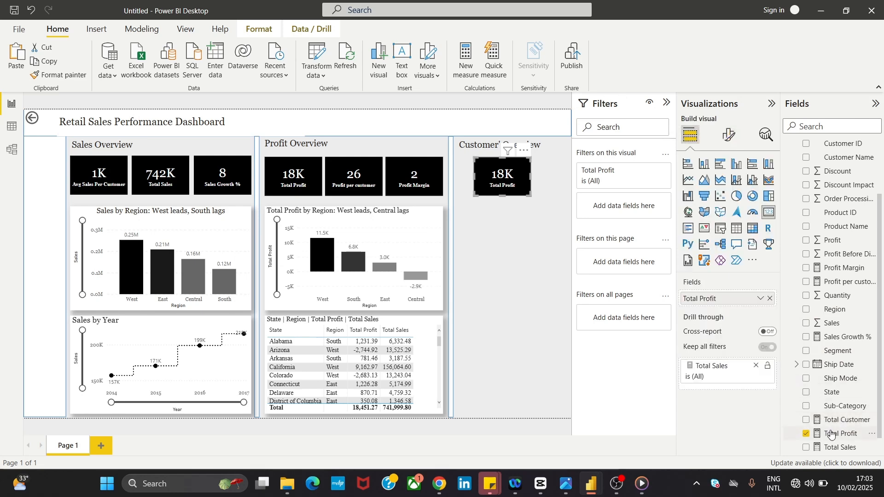
{"action": "left_click_drag", "start_coordinate": [841, 420], "coordinate": [736, 300]}
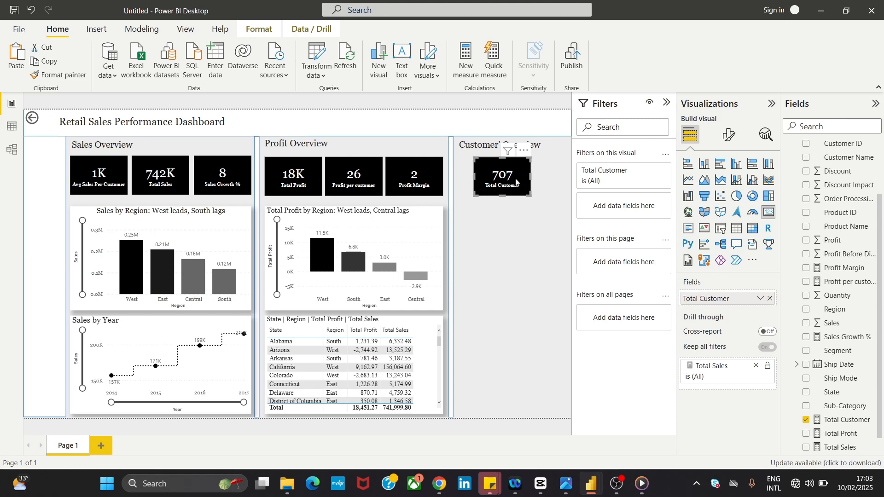
{"action": "left_click_drag", "start_coordinate": [515, 181], "coordinate": [514, 186]}
{"action": "left_click", "coordinate": [499, 340]}
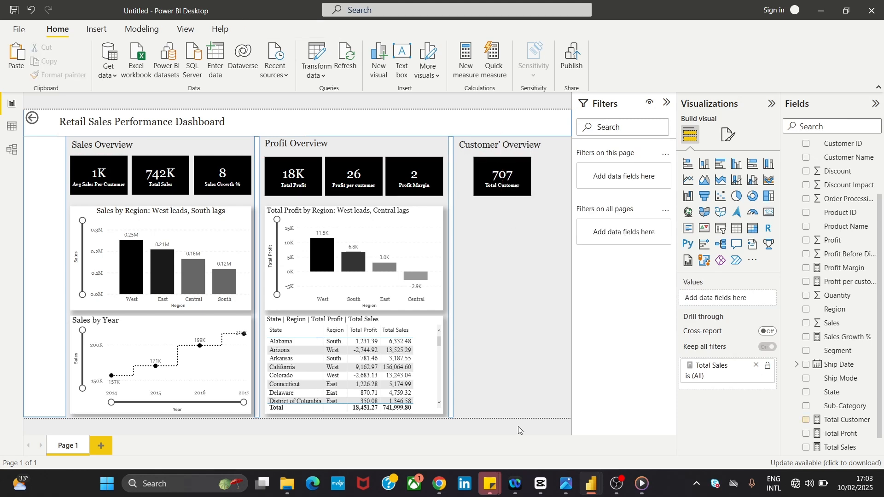
- Following the reference image, add a 100% stacked bar chart beneath the Total Customer card and size it to fit the section
{"action": "left_click", "coordinate": [565, 473]}
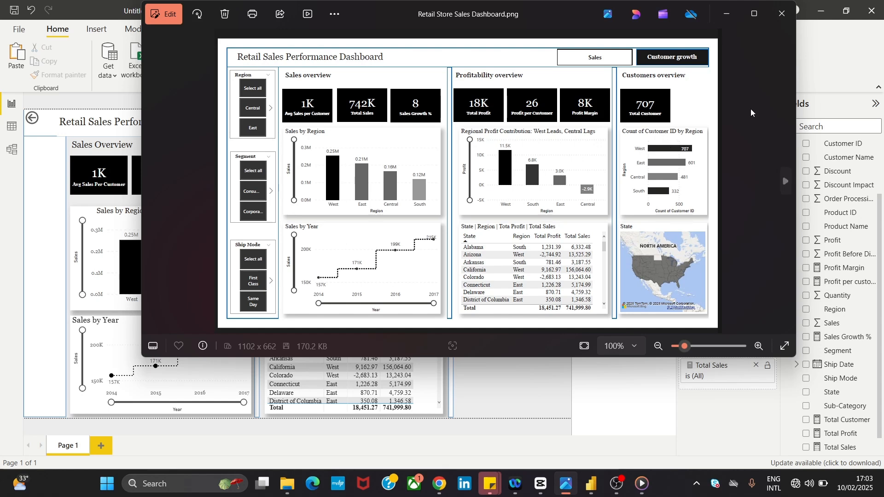
{"action": "left_click", "coordinate": [731, 18]}
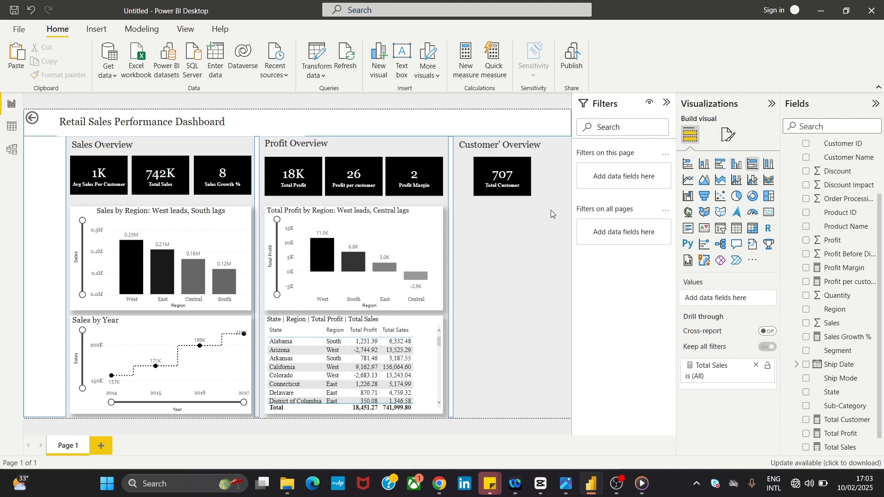
{"action": "left_click", "coordinate": [752, 163]}
{"action": "left_click_drag", "start_coordinate": [505, 418], "coordinate": [516, 258]}
{"action": "left_click_drag", "start_coordinate": [518, 206], "coordinate": [568, 292]}
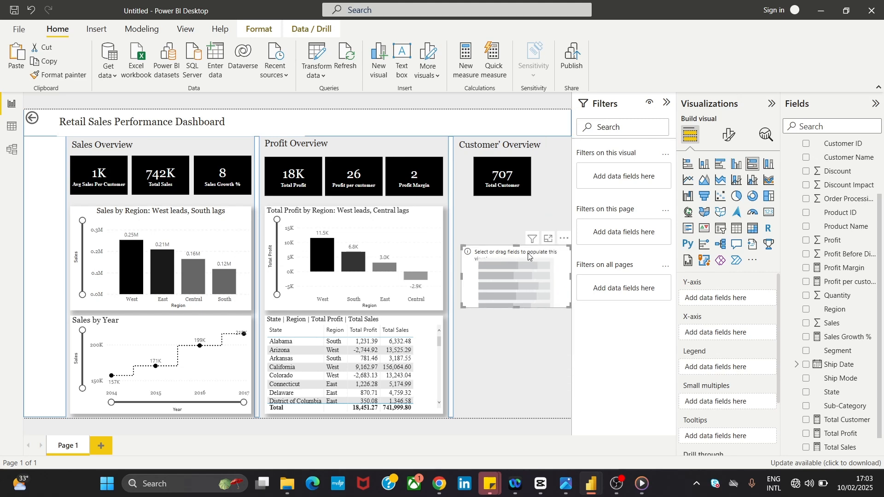
{"action": "left_click_drag", "start_coordinate": [527, 248], "coordinate": [522, 211]}
{"action": "left_click_drag", "start_coordinate": [512, 270], "coordinate": [518, 311]}
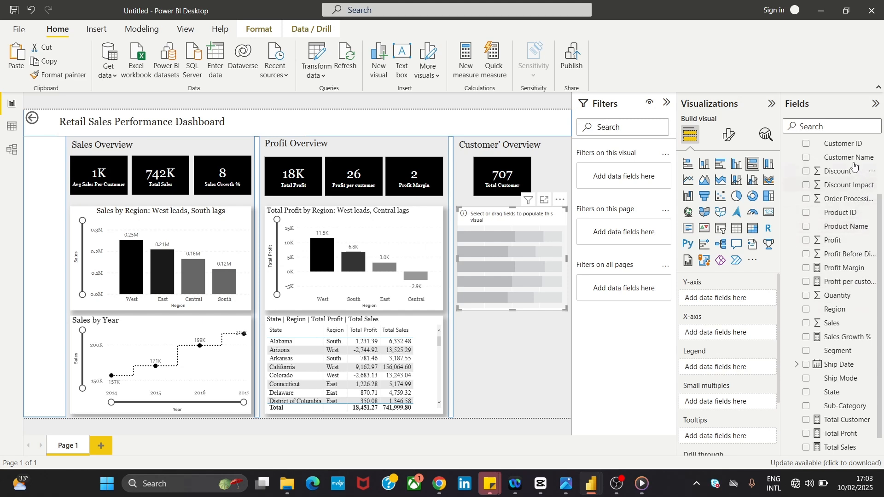
- Populate the 100% stacked bar chart with Customer ID and Region, and try to swap them so Region is on the Y-axis
{"action": "left_click_drag", "start_coordinate": [847, 145], "coordinate": [744, 311]}
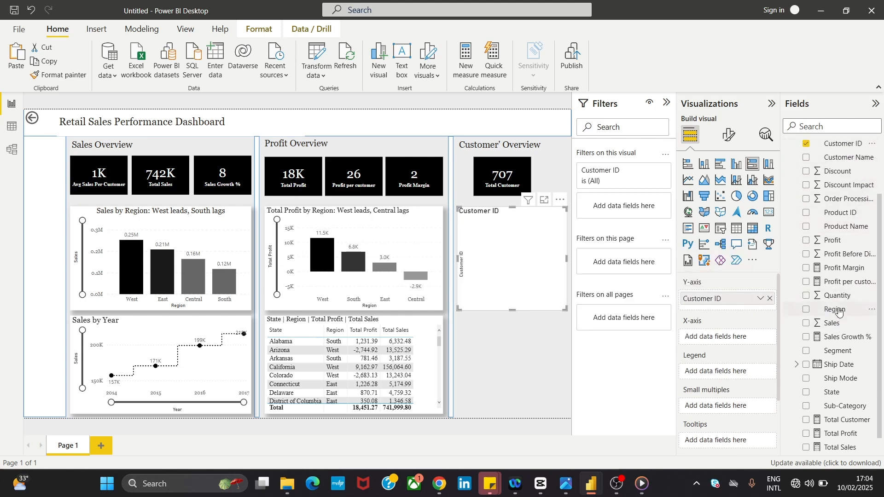
{"action": "left_click_drag", "start_coordinate": [835, 309], "coordinate": [721, 346]}
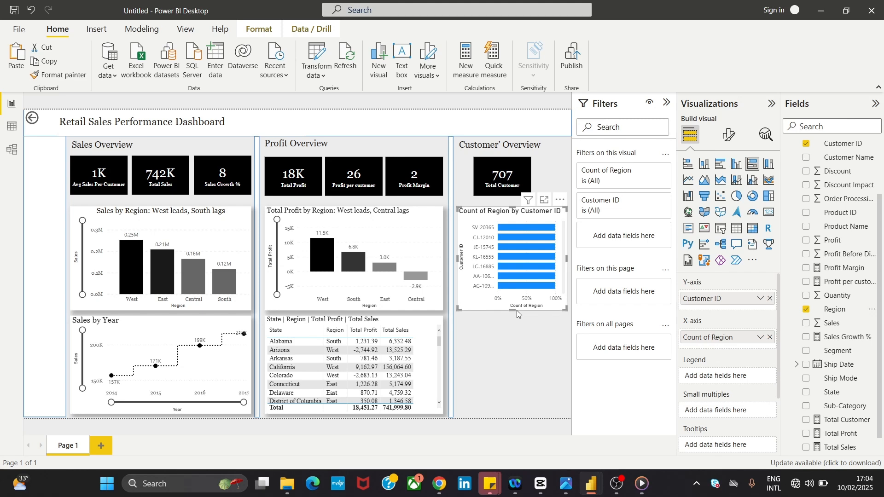
{"action": "left_click_drag", "start_coordinate": [513, 310], "coordinate": [520, 316]}
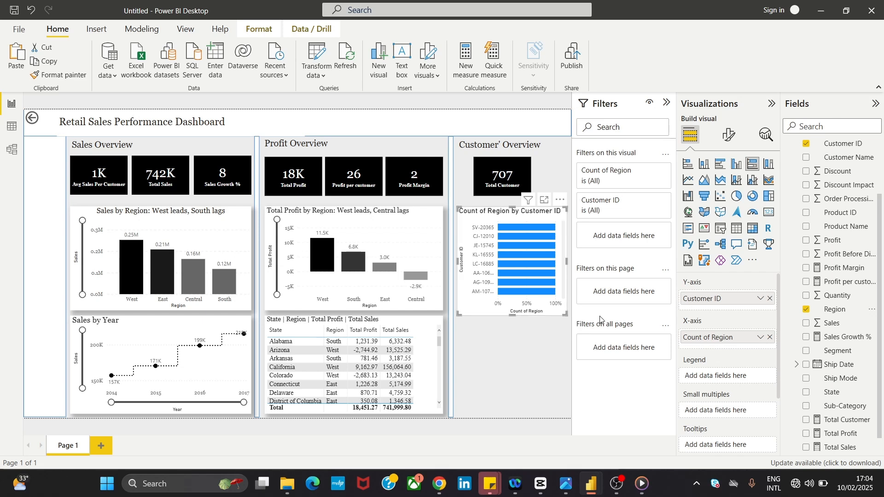
{"action": "left_click_drag", "start_coordinate": [695, 301], "coordinate": [722, 300]}
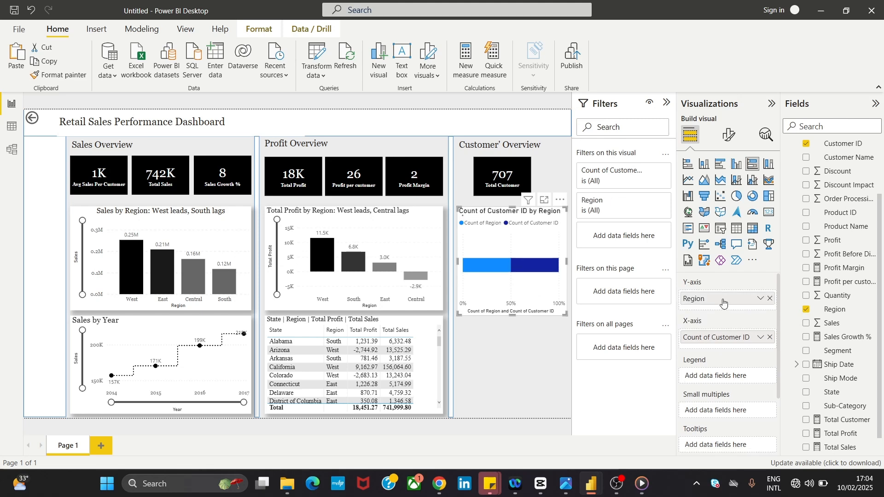
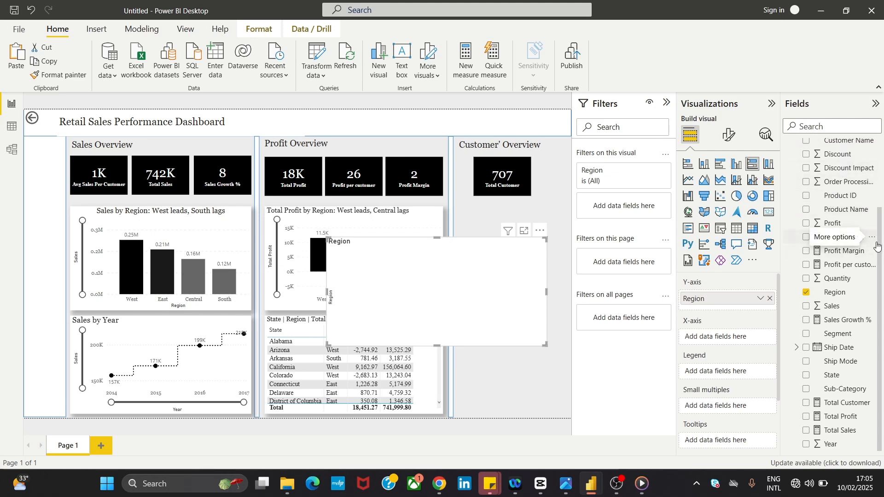
- Put the count of Customer ID on the Region chart's X-axis and convert the visual to a clustered bar chart
{"action": "left_click_drag", "start_coordinate": [878, 248], "coordinate": [883, 150]}
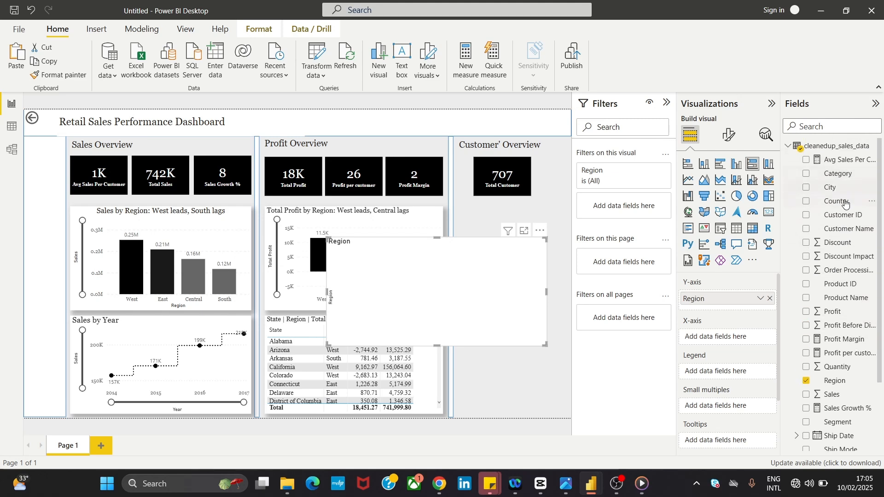
{"action": "left_click_drag", "start_coordinate": [845, 219], "coordinate": [728, 379]}
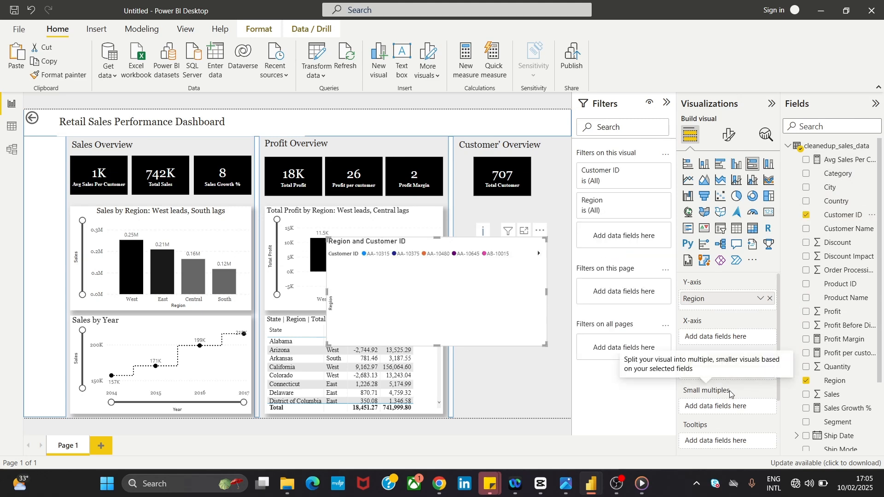
{"action": "left_click_drag", "start_coordinate": [731, 377], "coordinate": [736, 358]}
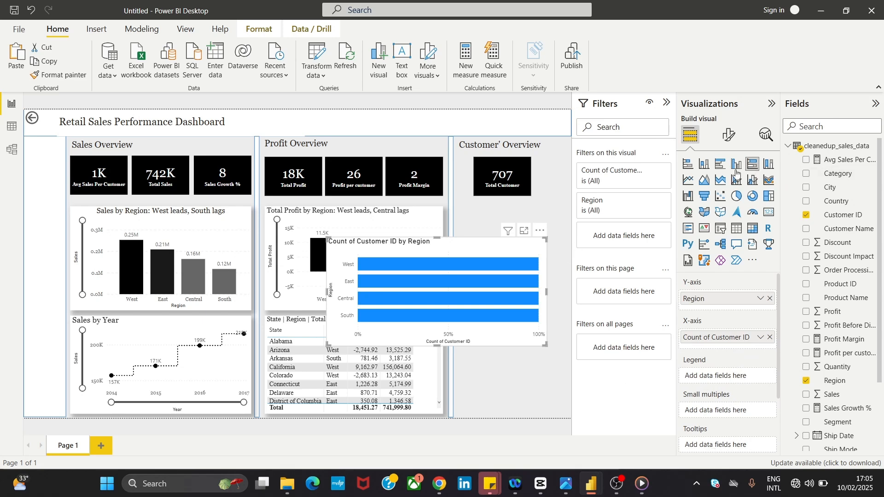
{"action": "left_click", "coordinate": [722, 164]}
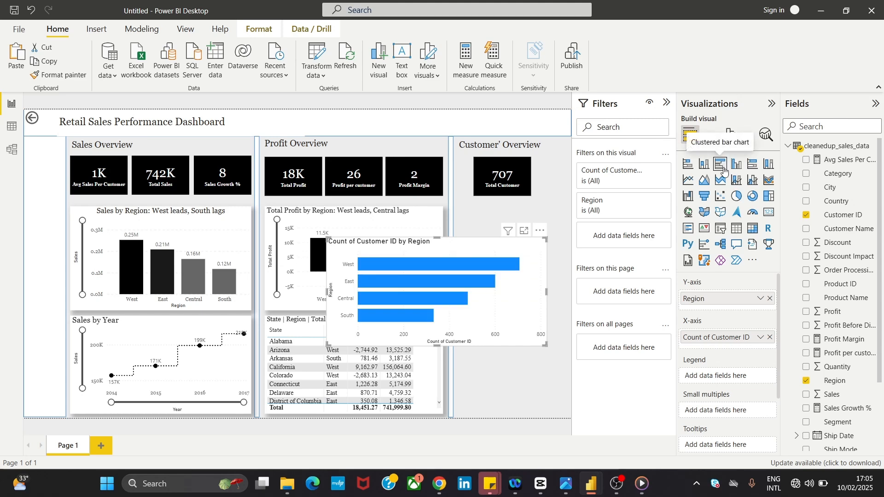
{"action": "left_click_drag", "start_coordinate": [530, 259], "coordinate": [549, 271]}
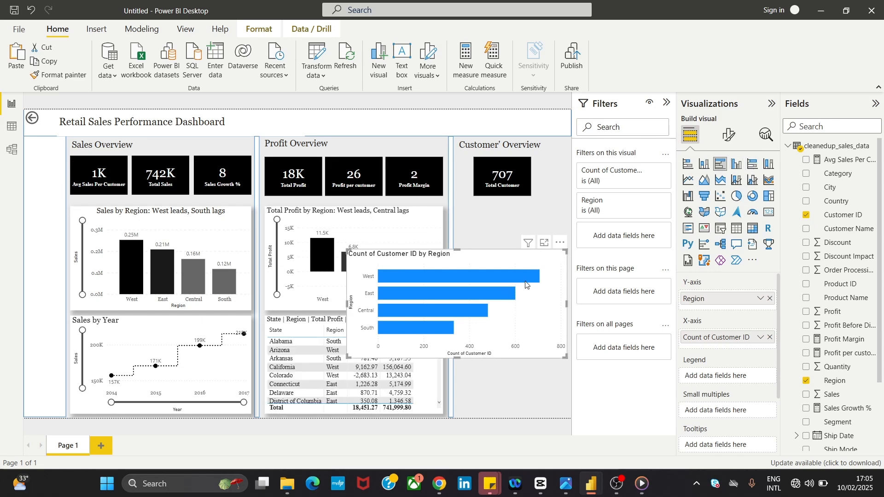
- Move the customers-by-region bar chart beneath the Total Customer card and resize it to fit within the Customer' Overview section
{"action": "left_click", "coordinate": [539, 286]}
{"action": "left_click_drag", "start_coordinate": [540, 285], "coordinate": [540, 237]}
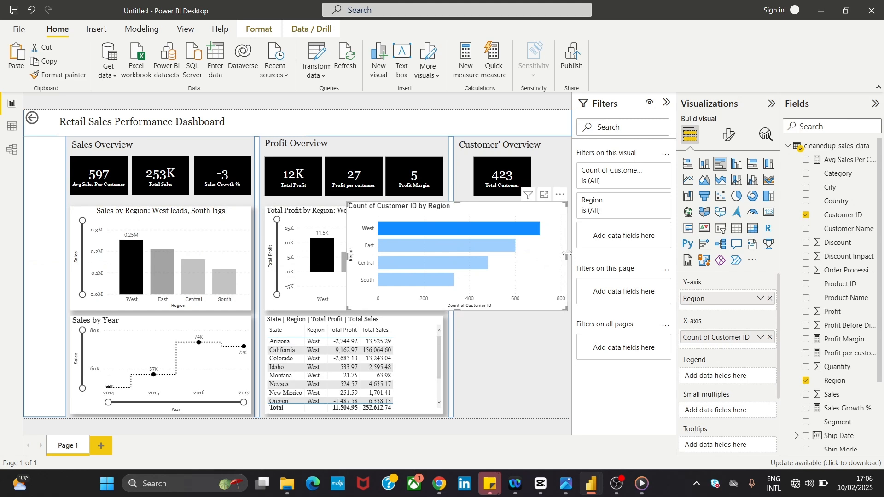
{"action": "left_click_drag", "start_coordinate": [567, 254], "coordinate": [483, 259]}
{"action": "left_click_drag", "start_coordinate": [452, 194], "coordinate": [541, 209]}
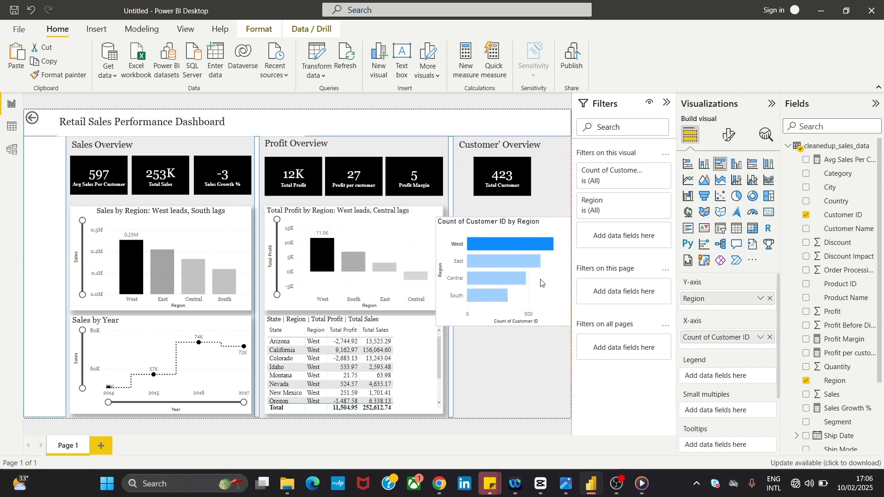
{"action": "left_click_drag", "start_coordinate": [542, 283], "coordinate": [559, 275]}
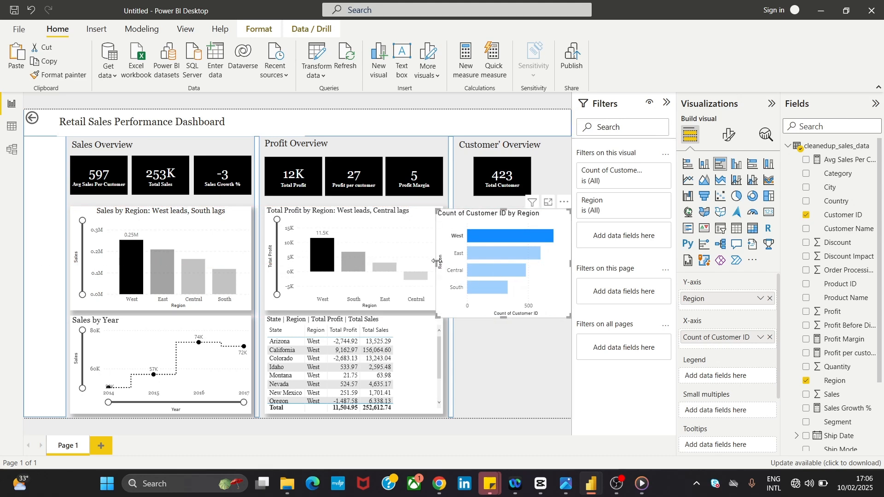
{"action": "left_click_drag", "start_coordinate": [437, 264], "coordinate": [455, 278]}
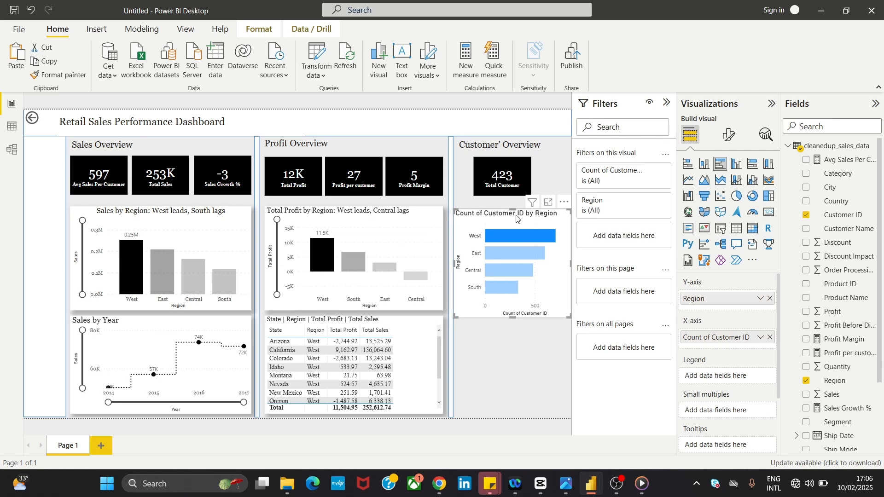
{"action": "left_click_drag", "start_coordinate": [512, 208], "coordinate": [517, 209]}
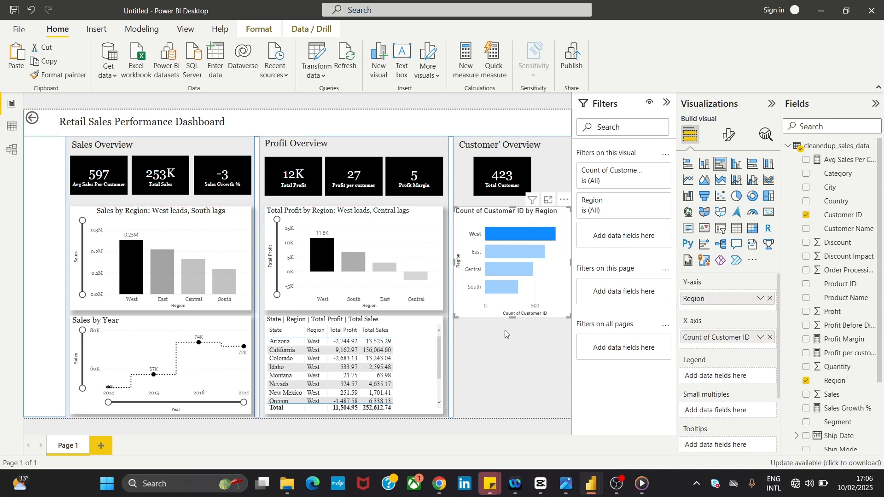
{"action": "left_click_drag", "start_coordinate": [513, 318], "coordinate": [511, 311]}
{"action": "left_click", "coordinate": [512, 354]}
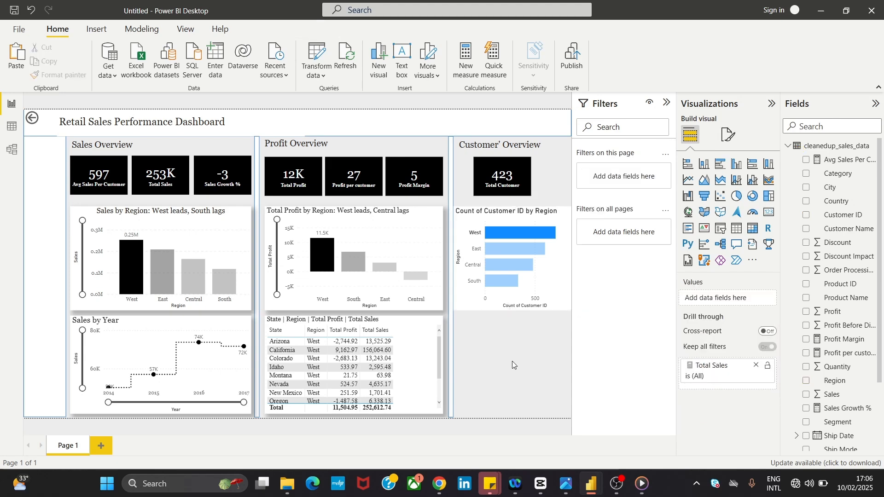
- Clear the West cross-filter, narrow the customers-by-region chart slightly, and nudge it right to center it in its section
{"action": "left_click", "coordinate": [565, 275]}
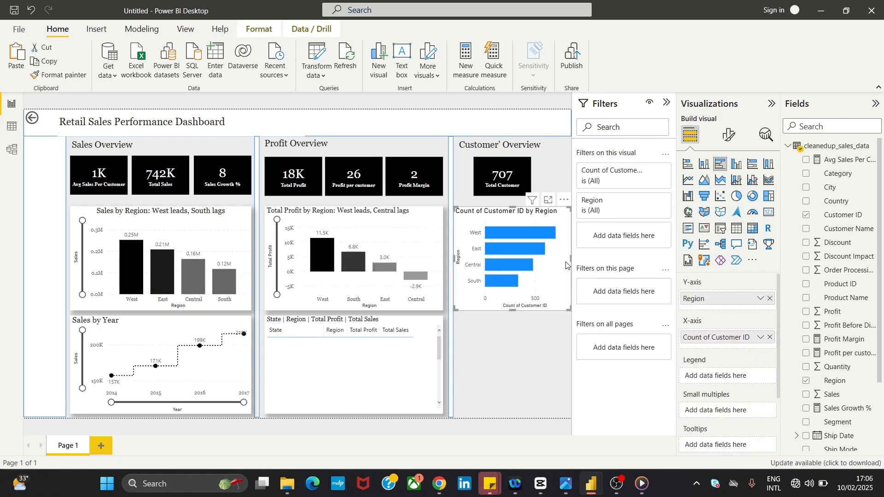
{"action": "left_click_drag", "start_coordinate": [569, 260], "coordinate": [568, 260]}
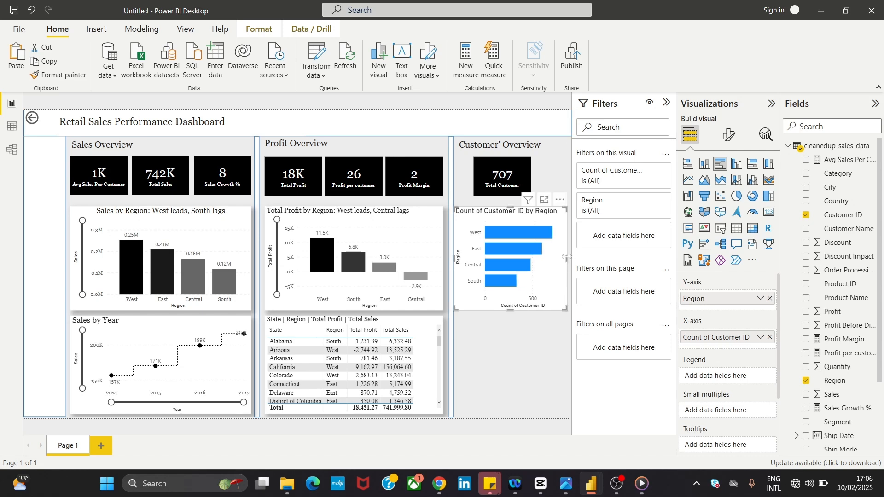
{"action": "key", "text": "Right"}
{"action": "key", "text": "Right"}
{"action": "key", "text": "Right"}
{"action": "key", "text": "Right"}
{"action": "key", "text": "Right"}
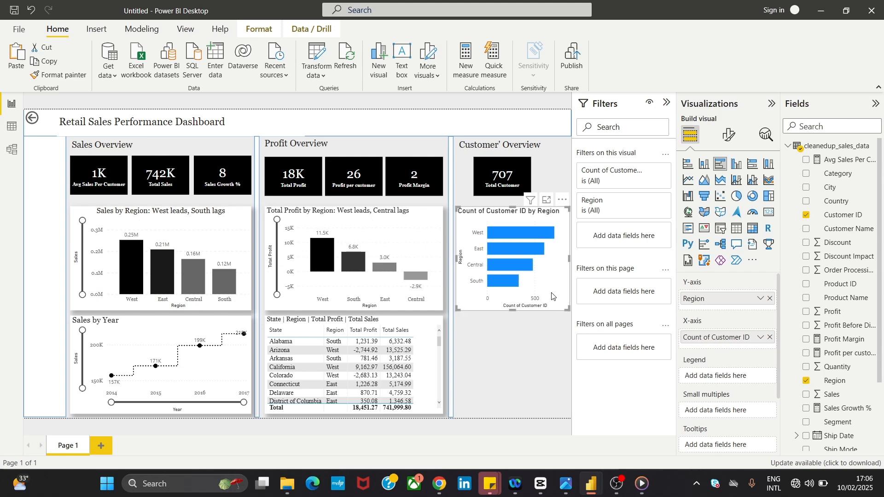
- Set the font of the customers-by-region chart's Y-axis values to Georgia
{"action": "left_click", "coordinate": [726, 135]}
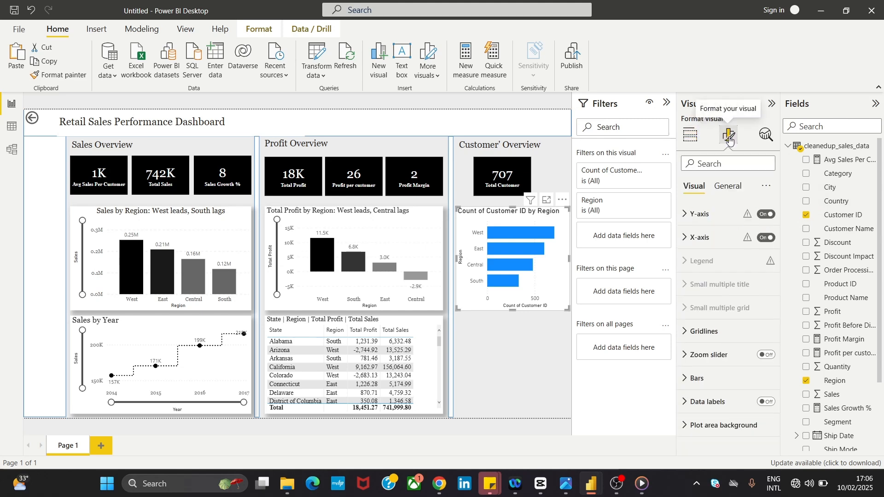
{"action": "left_click", "coordinate": [698, 216]}
{"action": "left_click", "coordinate": [709, 267]}
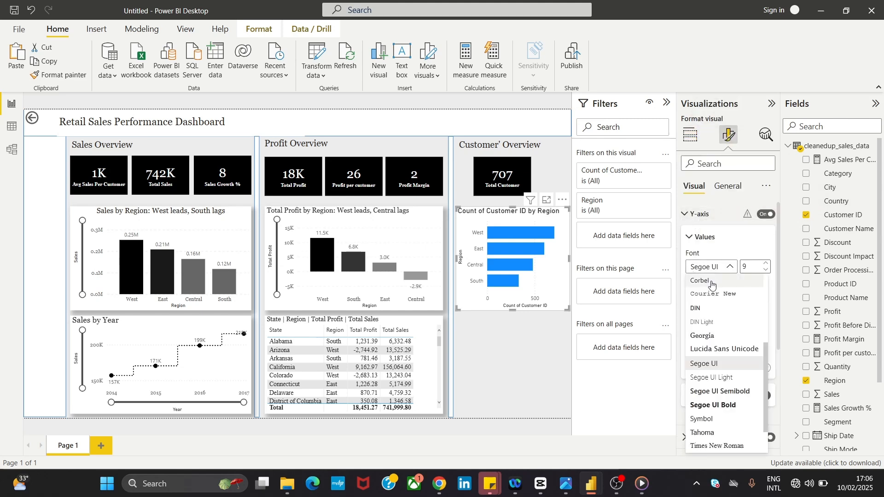
{"action": "left_click", "coordinate": [716, 337]}
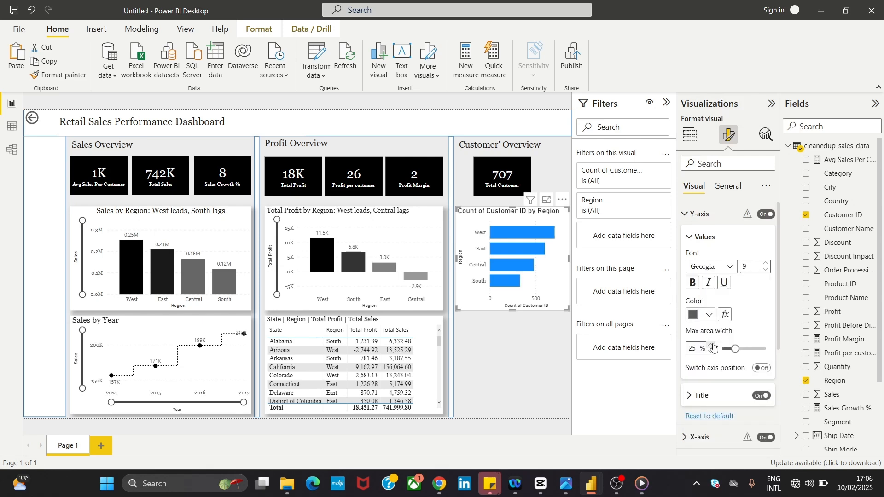
{"action": "left_click", "coordinate": [696, 237]}
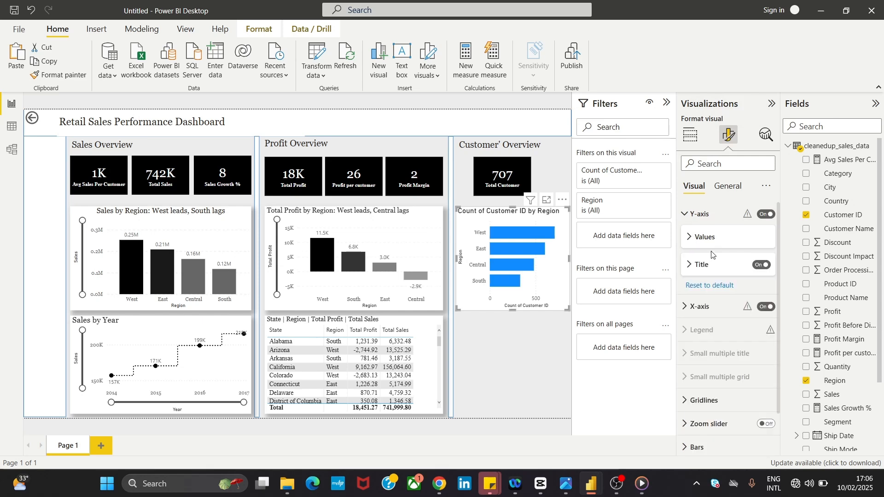
{"action": "left_click", "coordinate": [708, 214]}
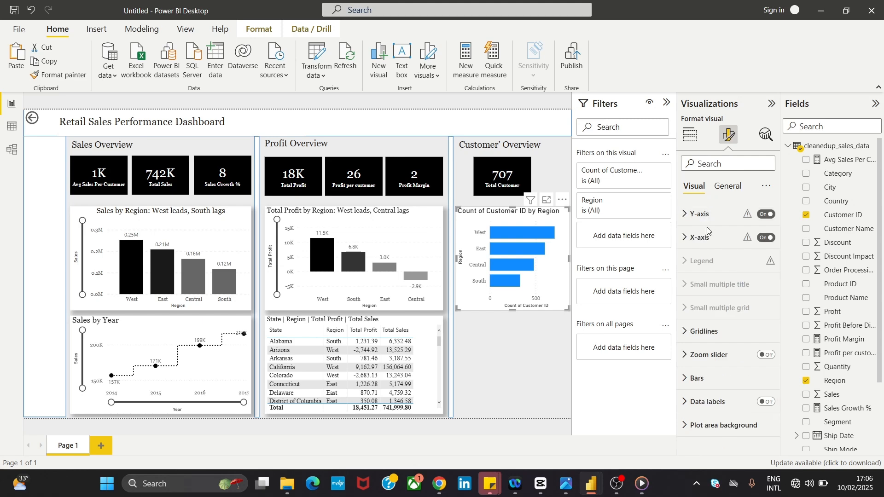
- Set the font of the customers-by-region chart's X-axis values to Georgia
{"action": "left_click", "coordinate": [707, 237]}
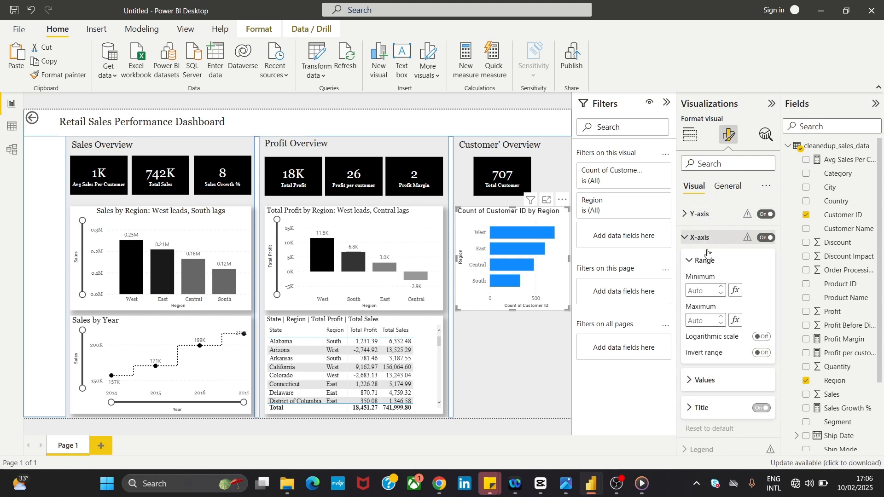
{"action": "left_click", "coordinate": [708, 389]}
{"action": "left_click", "coordinate": [704, 414]}
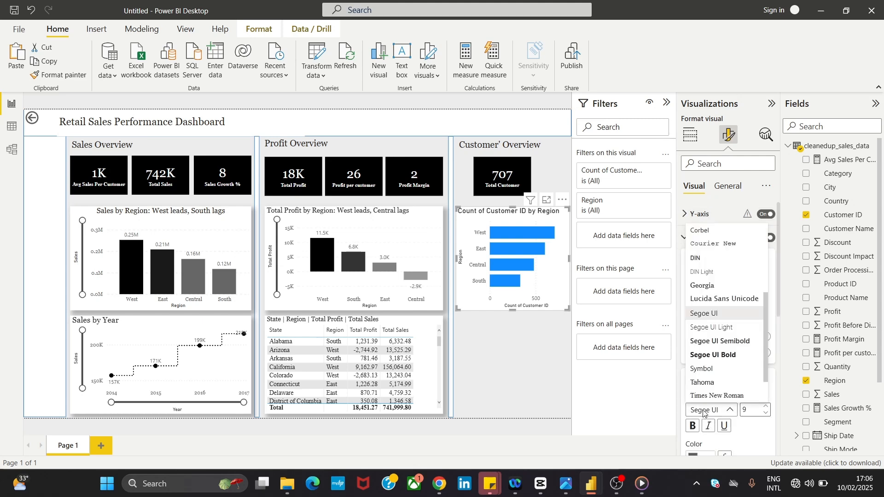
{"action": "left_click", "coordinate": [716, 287]}
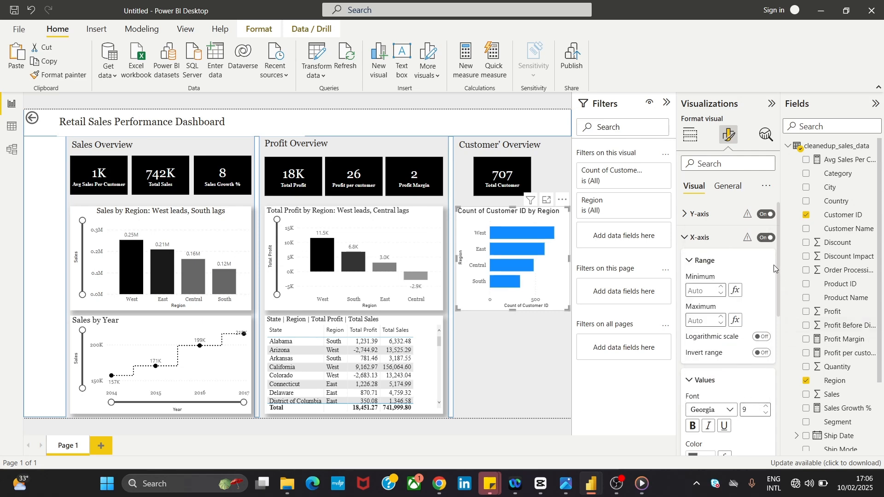
- Try the zoom slider on the customers-by-region chart, switch it back off, and turn on data labels
{"action": "left_click_drag", "start_coordinate": [779, 271], "coordinate": [778, 412]}
{"action": "left_click", "coordinate": [766, 396]}
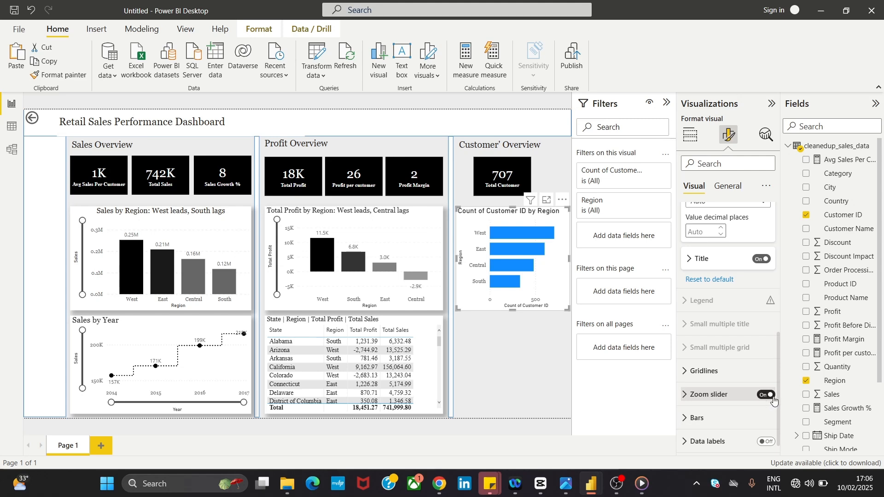
{"action": "left_click", "coordinate": [774, 396]}
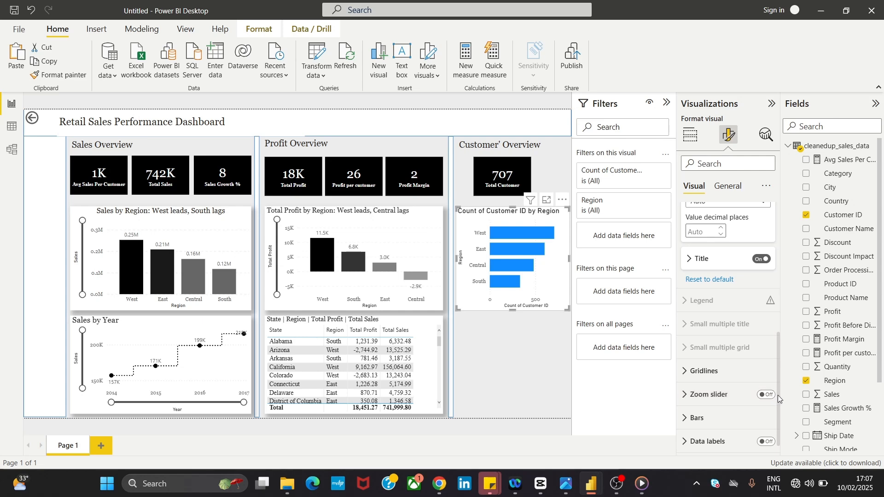
{"action": "left_click", "coordinate": [766, 442]}
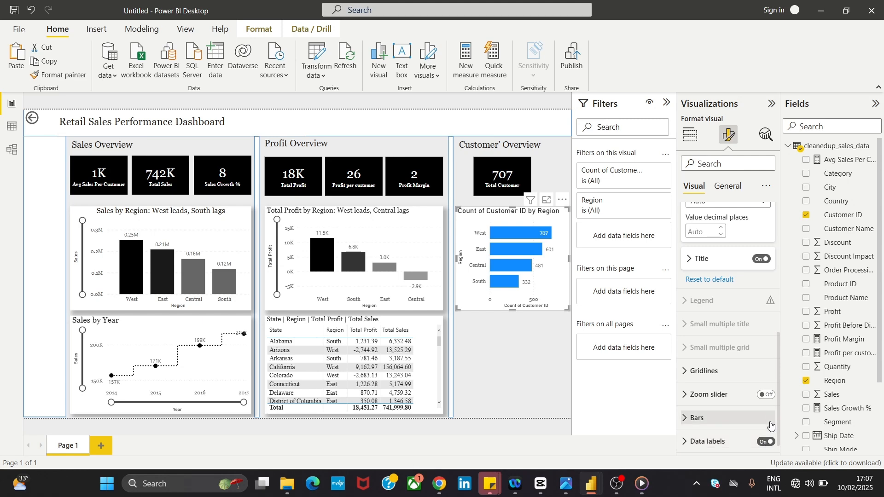
- Set the vertical gridlines of the customers-by-region chart to the Dashed style
{"action": "left_click", "coordinate": [719, 371]}
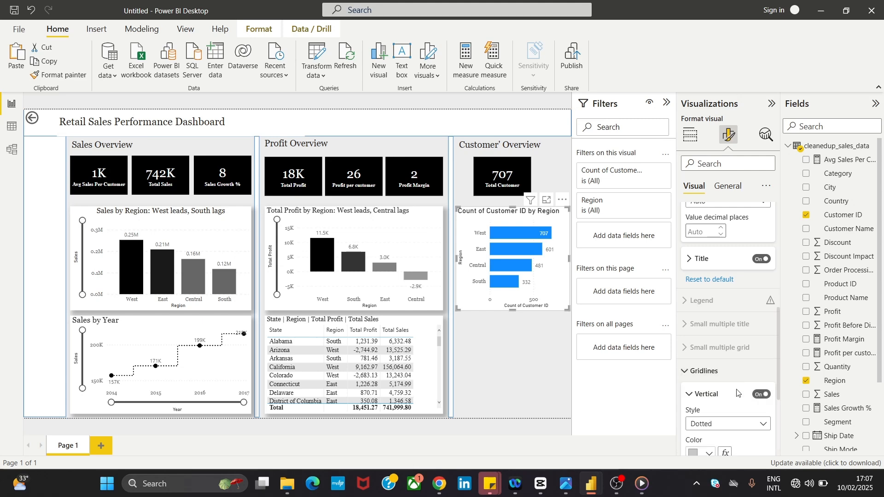
{"action": "left_click", "coordinate": [733, 423]}
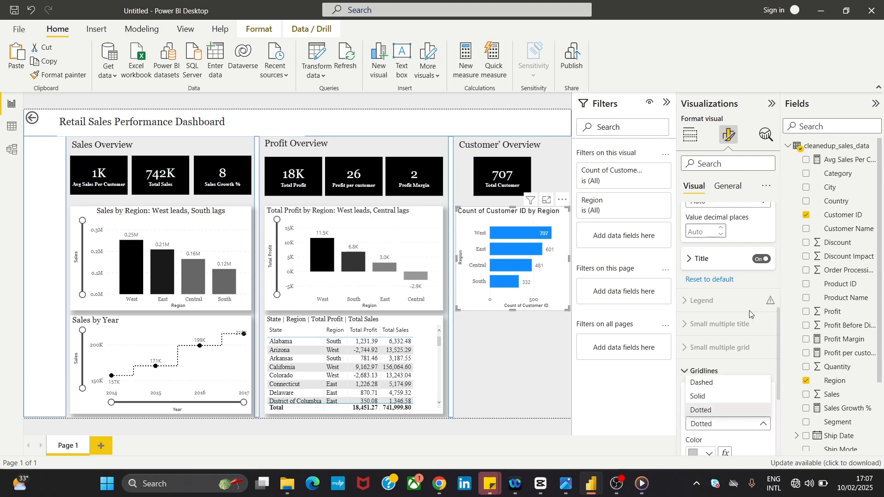
{"action": "left_click", "coordinate": [723, 383]}
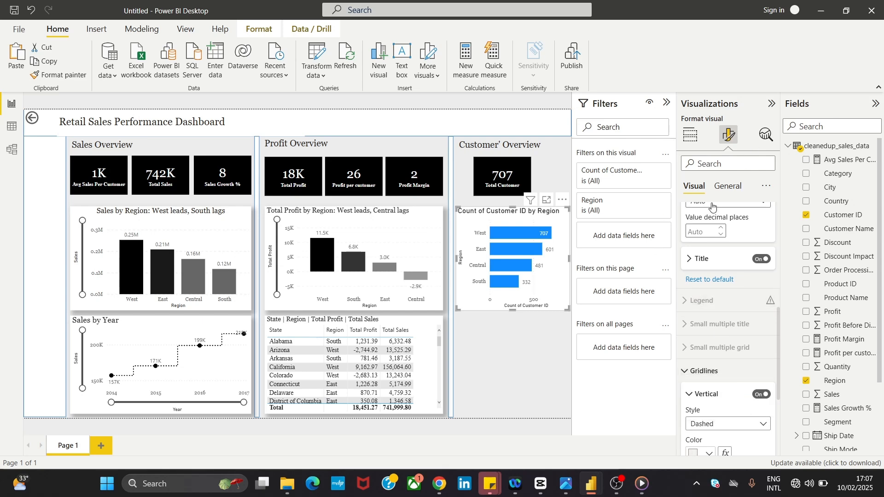
- Format the customers-by-region chart's title in Georgia at size 11, try centering it, and return it to left alignment
{"action": "left_click", "coordinate": [726, 193]}
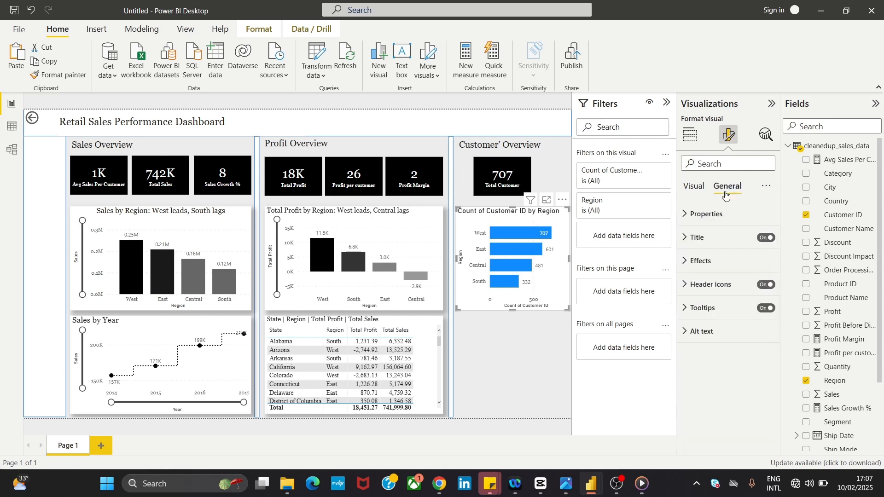
{"action": "left_click", "coordinate": [713, 239]}
{"action": "left_click", "coordinate": [712, 332]}
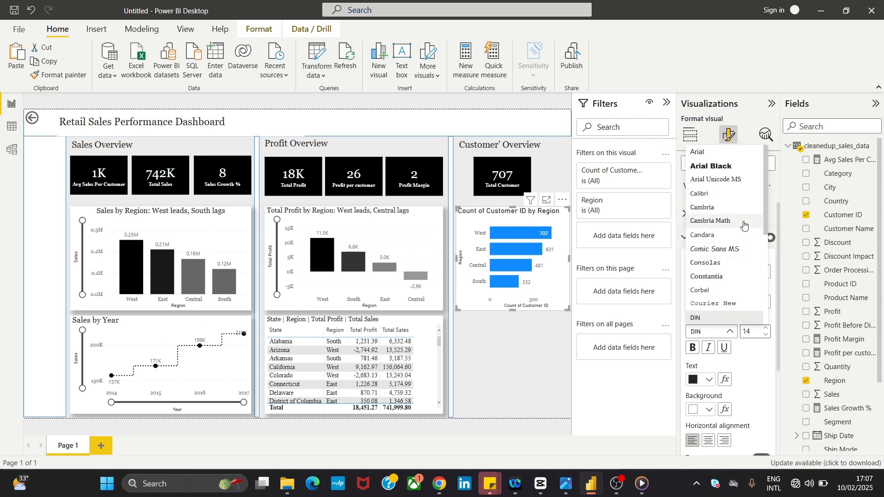
{"action": "left_click_drag", "start_coordinate": [765, 208], "coordinate": [762, 253]}
{"action": "left_click", "coordinate": [734, 255]}
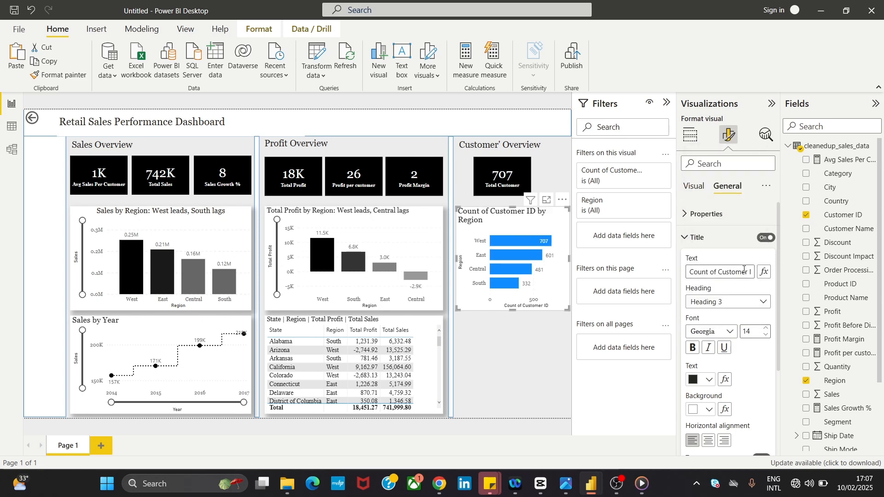
{"action": "left_click", "coordinate": [767, 336]}
{"action": "left_click", "coordinate": [767, 336]}
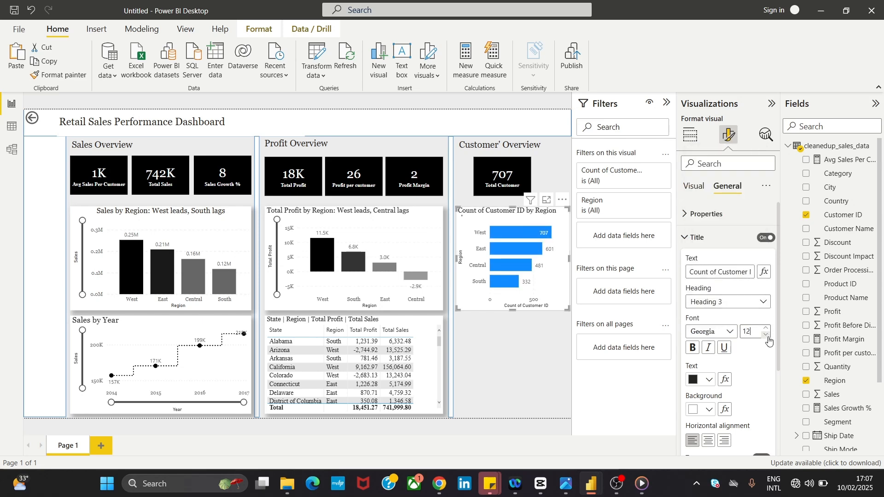
{"action": "left_click", "coordinate": [766, 335]}
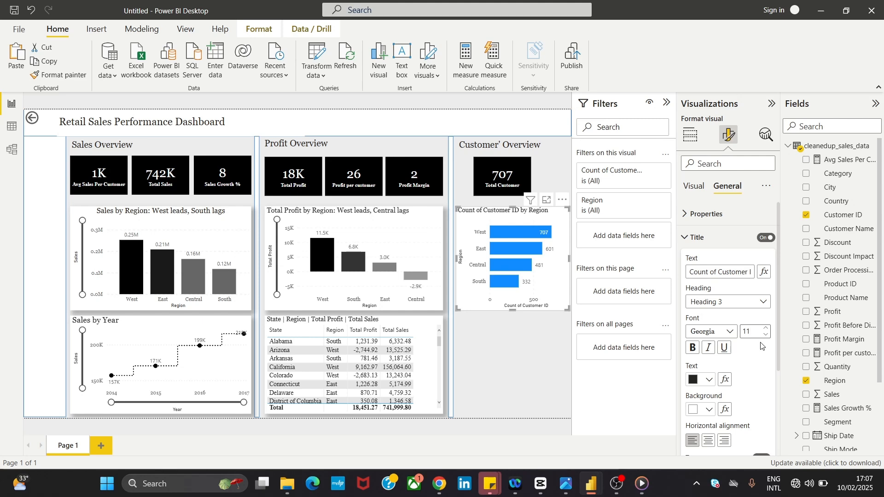
{"action": "left_click", "coordinate": [708, 441]}
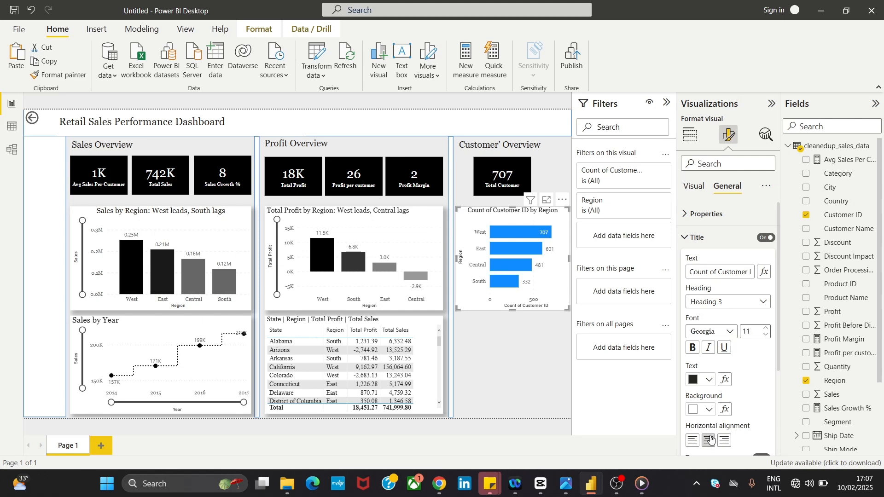
{"action": "left_click", "coordinate": [692, 444]}
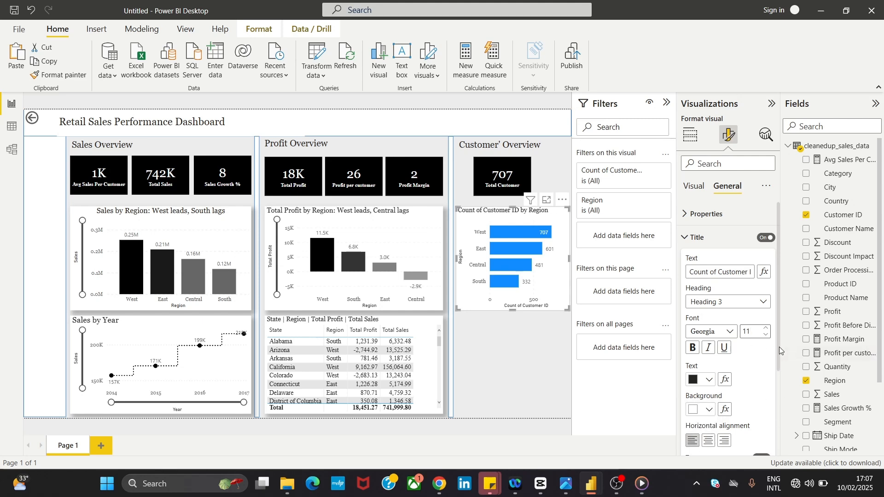
- Turn on the shadow effect for the Count of Customer ID by Region chart
{"action": "scroll", "coordinate": [774, 368], "scroll_direction": "down", "scroll_amount": 3}
{"action": "scroll", "coordinate": [774, 377], "scroll_direction": "up", "scroll_amount": 3}
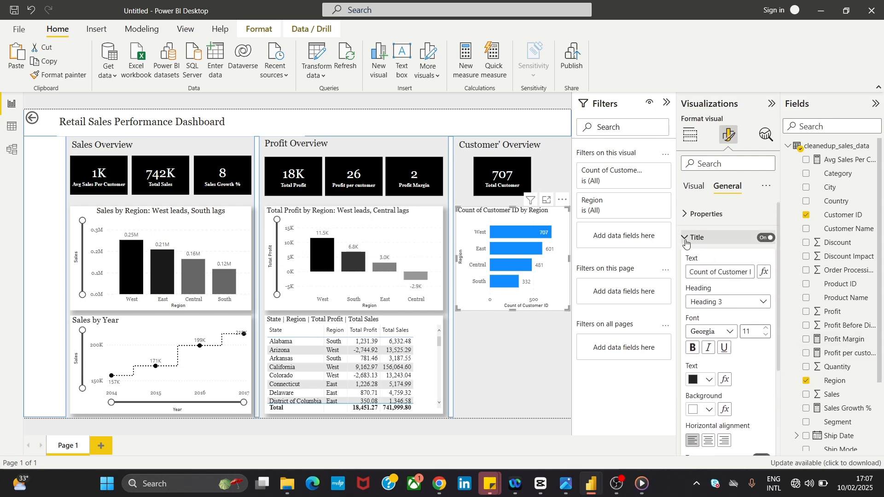
{"action": "left_click", "coordinate": [700, 238]}
{"action": "left_click", "coordinate": [709, 267]}
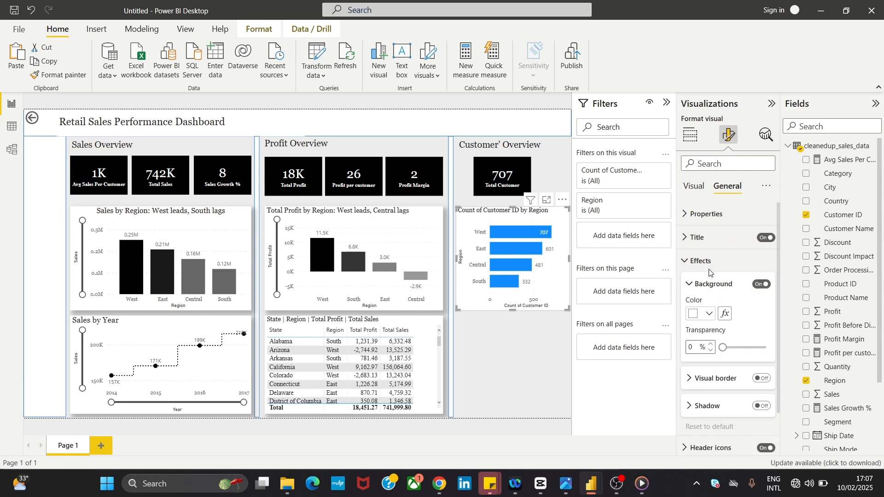
{"action": "left_click", "coordinate": [705, 261]}
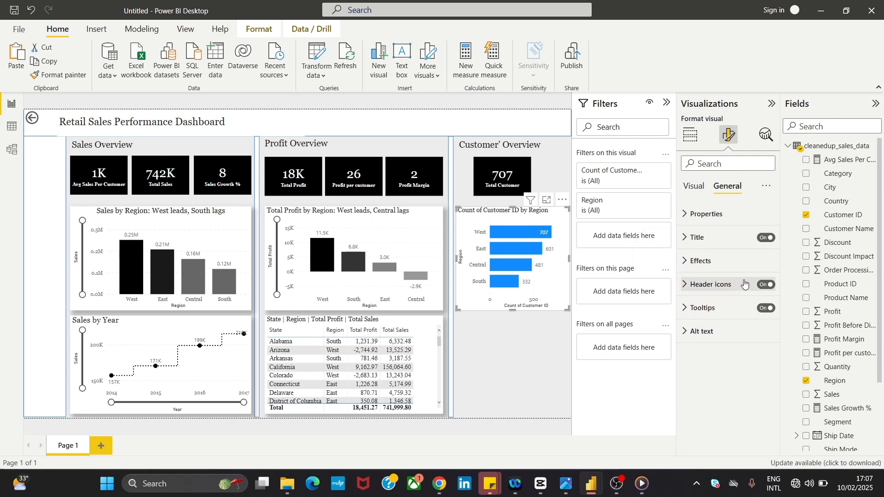
{"action": "left_click", "coordinate": [733, 262]}
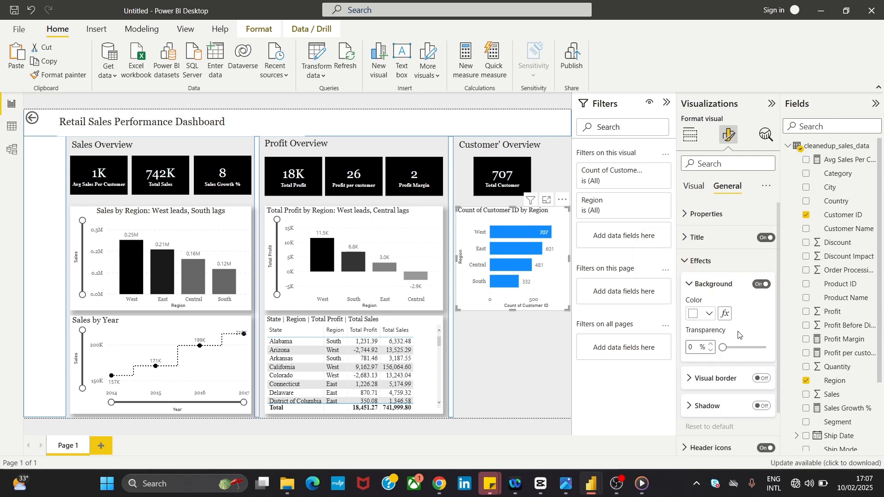
{"action": "left_click", "coordinate": [764, 407]}
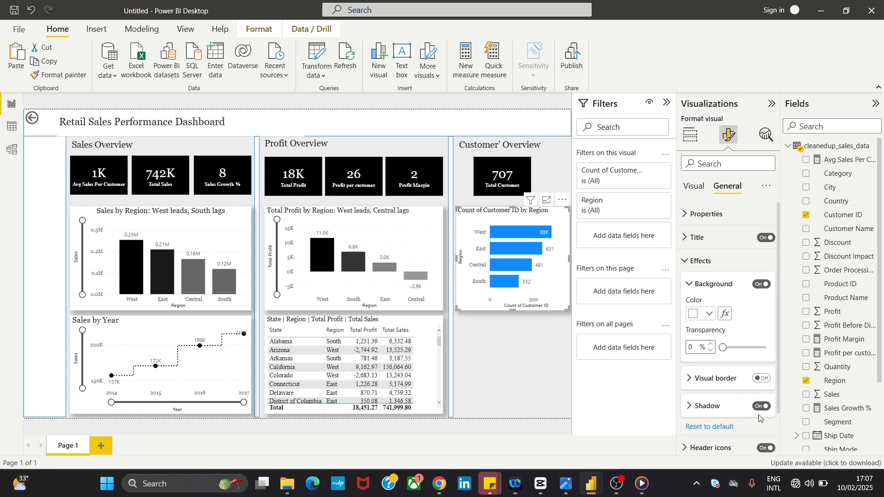
- Look through the customer chart's size, position, axis, title, border and shadow formatting settings
{"action": "left_click", "coordinate": [705, 216]}
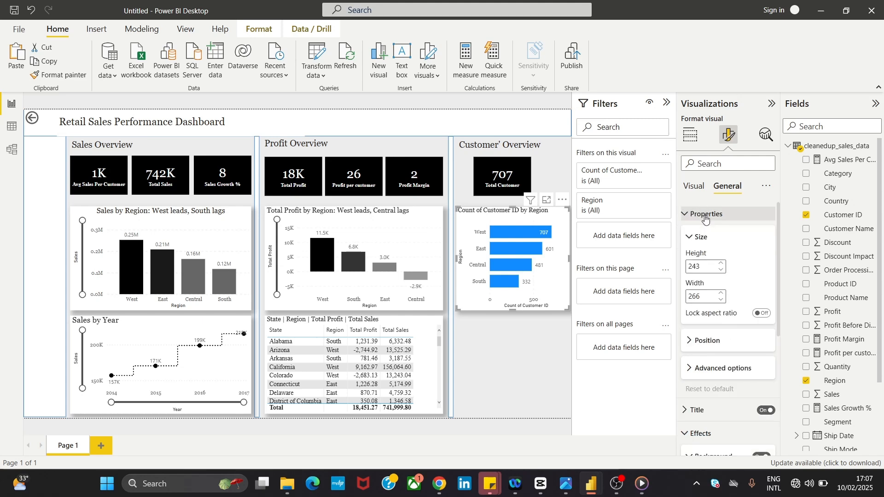
{"action": "left_click", "coordinate": [707, 341]}
{"action": "left_click", "coordinate": [708, 341]}
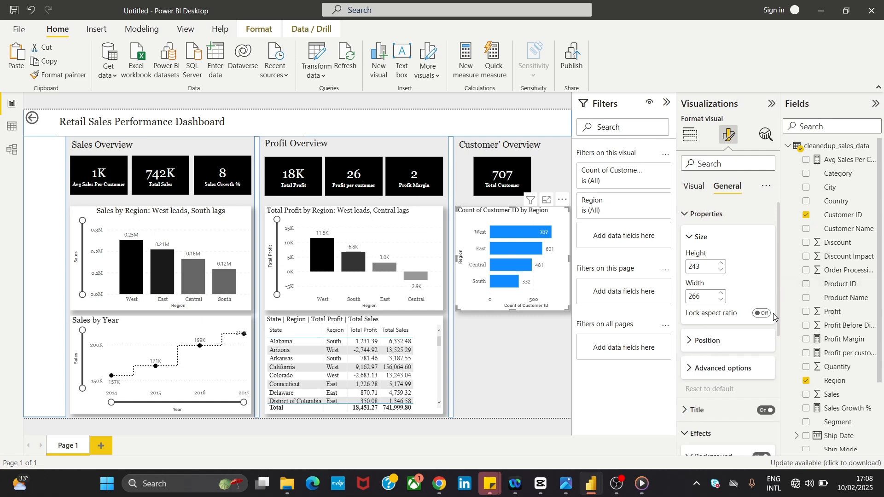
{"action": "left_click_drag", "start_coordinate": [778, 314], "coordinate": [779, 408]}
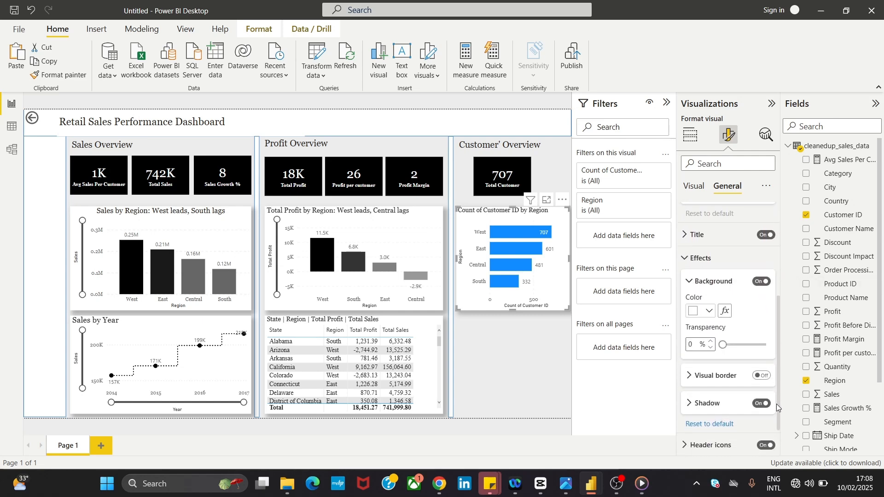
{"action": "left_click", "coordinate": [695, 190]}
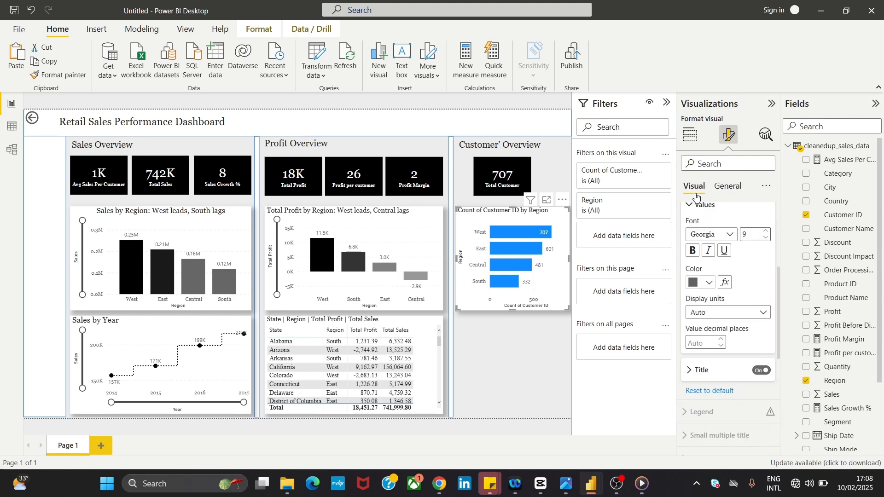
{"action": "left_click", "coordinate": [704, 374]}
{"action": "left_click", "coordinate": [710, 374]}
{"action": "left_click_drag", "start_coordinate": [779, 332], "coordinate": [777, 268]}
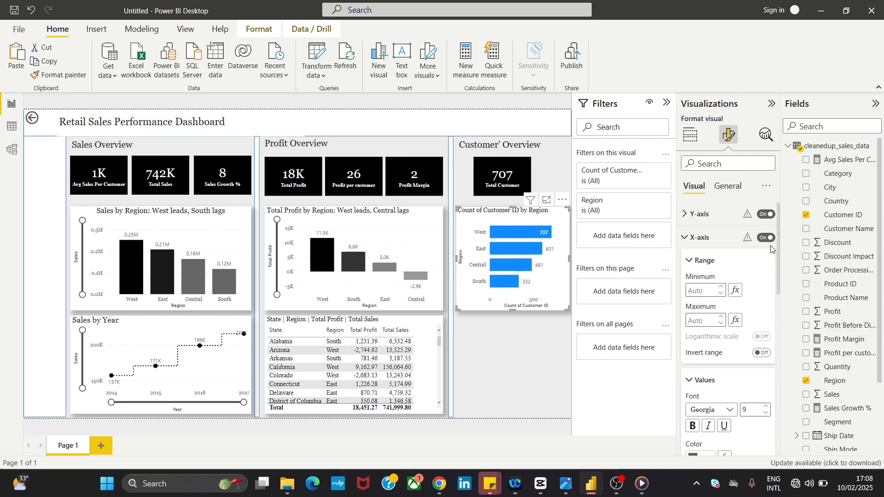
{"action": "left_click", "coordinate": [722, 188]}
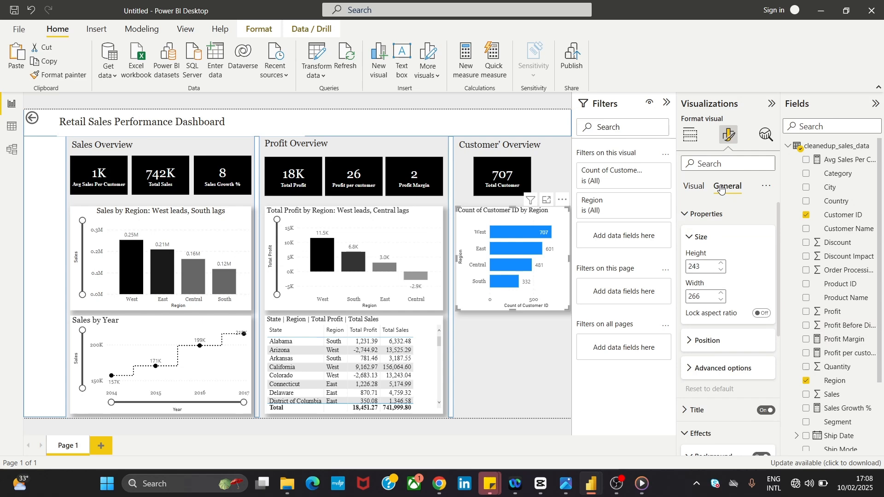
{"action": "left_click", "coordinate": [696, 215]}
{"action": "left_click", "coordinate": [695, 214]}
{"action": "left_click", "coordinate": [696, 214]}
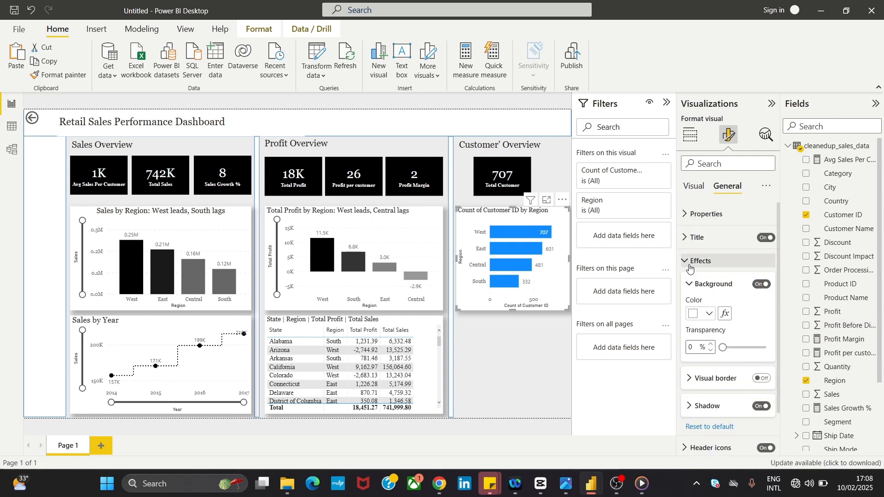
{"action": "left_click", "coordinate": [690, 238]}
{"action": "left_click", "coordinate": [691, 238]}
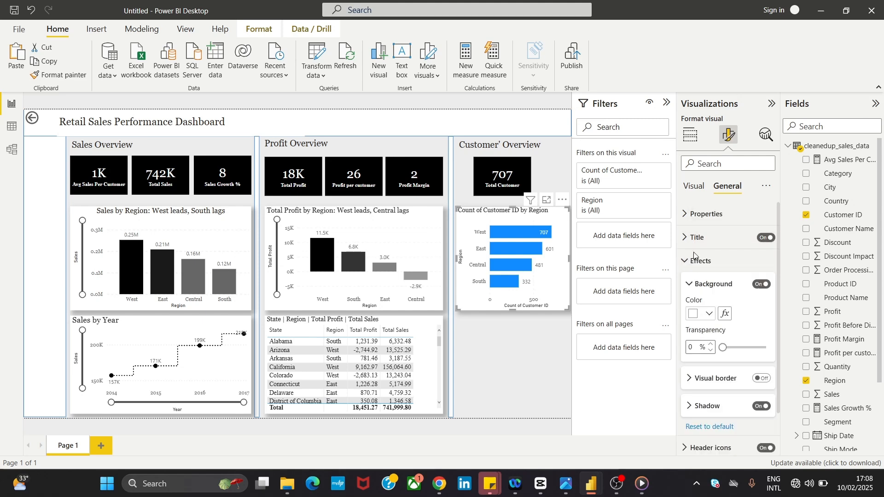
{"action": "left_click", "coordinate": [694, 261]}
{"action": "left_click", "coordinate": [694, 261]}
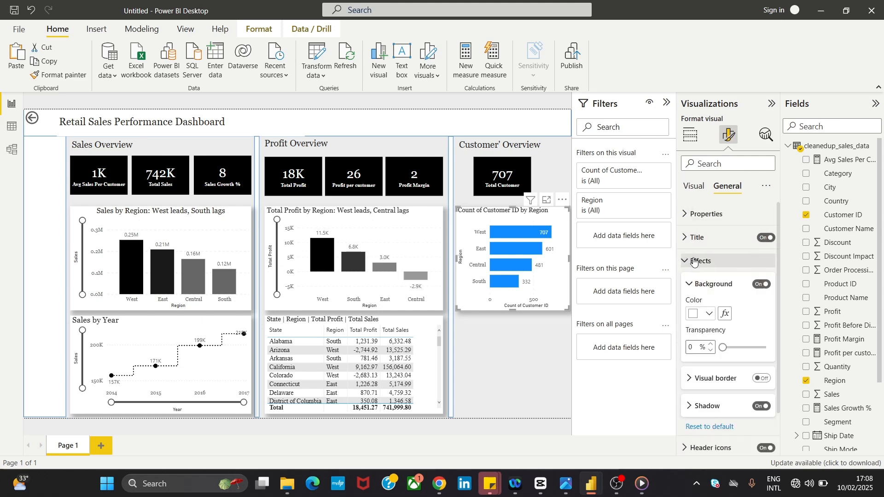
{"action": "left_click", "coordinate": [699, 382]}
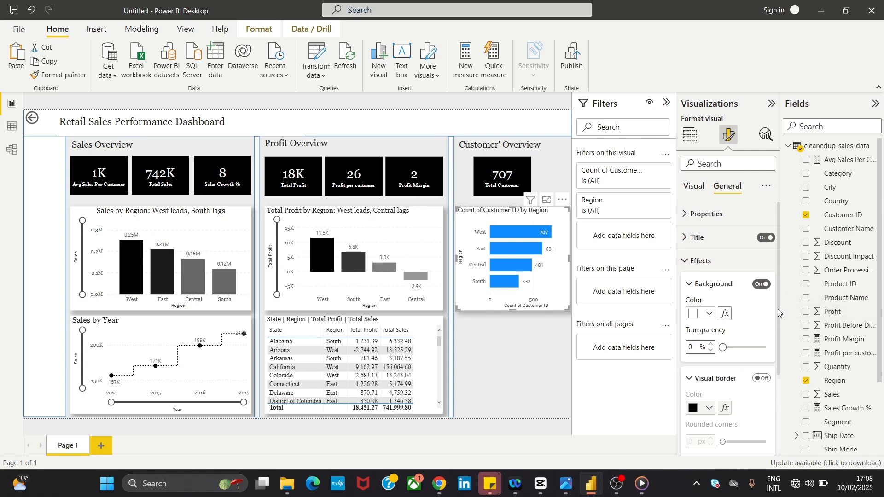
{"action": "scroll", "coordinate": [778, 308], "scroll_direction": "down", "scroll_amount": 1}
{"action": "left_click", "coordinate": [717, 416]}
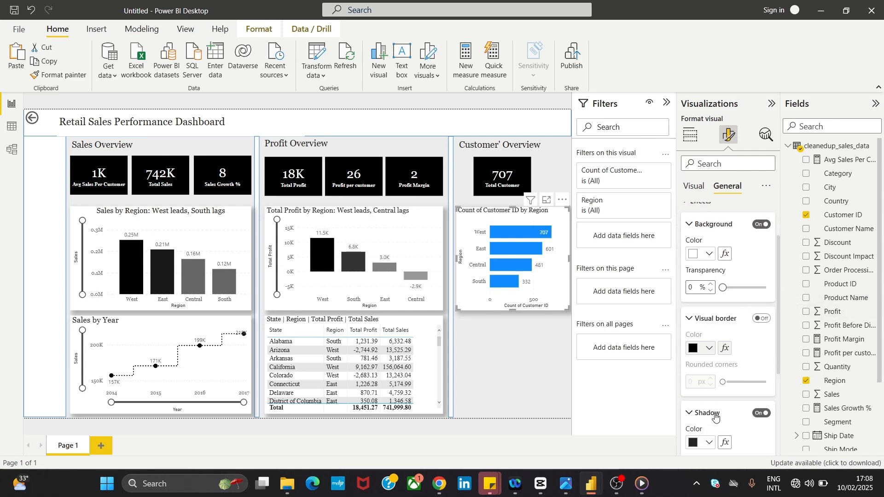
{"action": "left_click", "coordinate": [718, 416]}
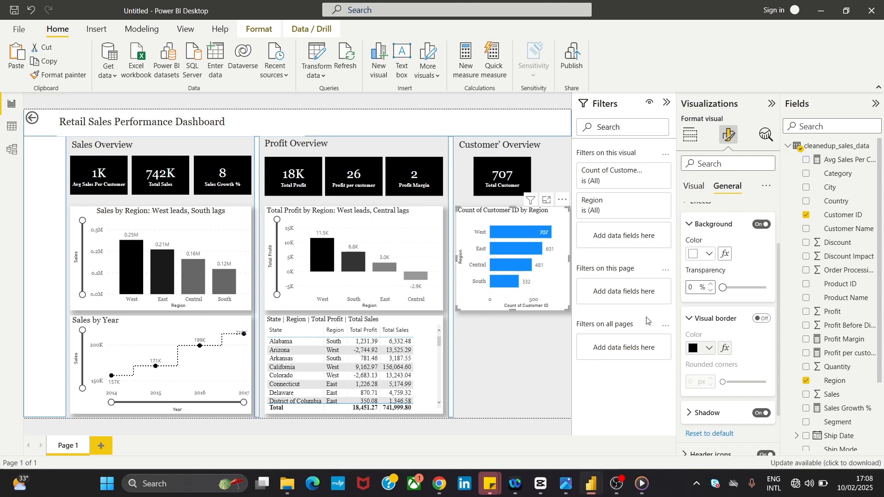
{"action": "left_click_drag", "start_coordinate": [777, 280], "coordinate": [767, 345]}
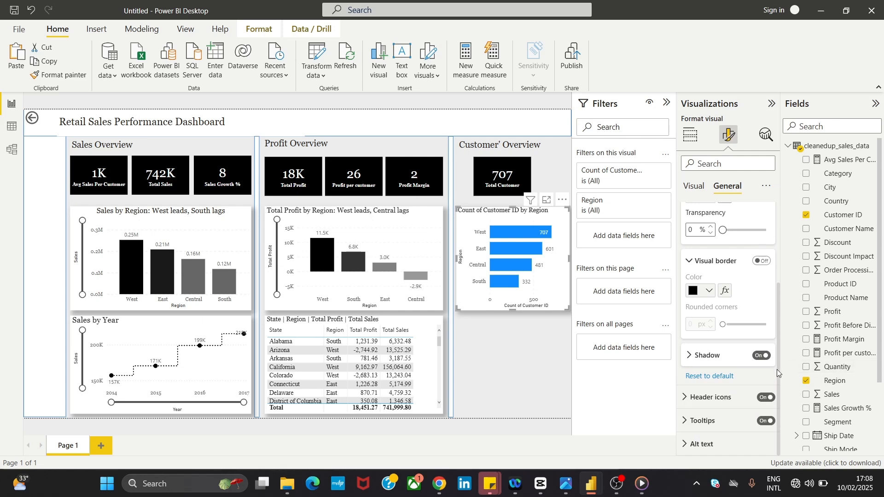
{"action": "left_click_drag", "start_coordinate": [778, 370], "coordinate": [795, 266]}
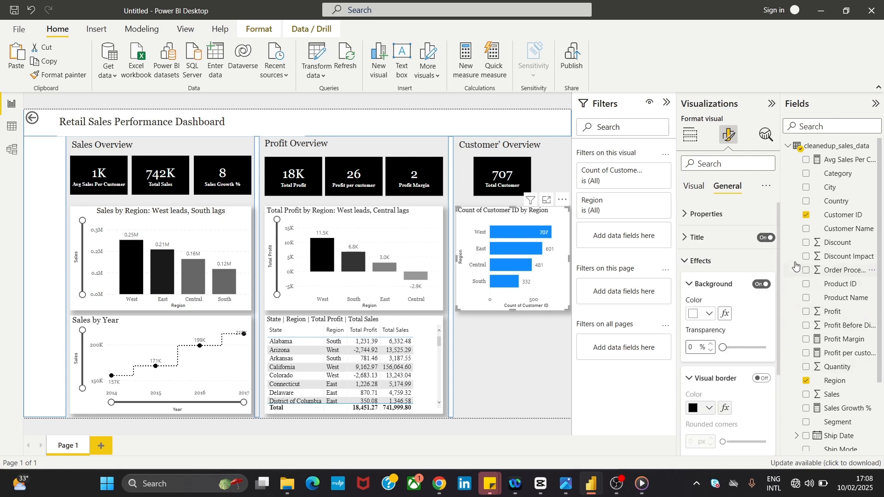
{"action": "left_click", "coordinate": [704, 220]}
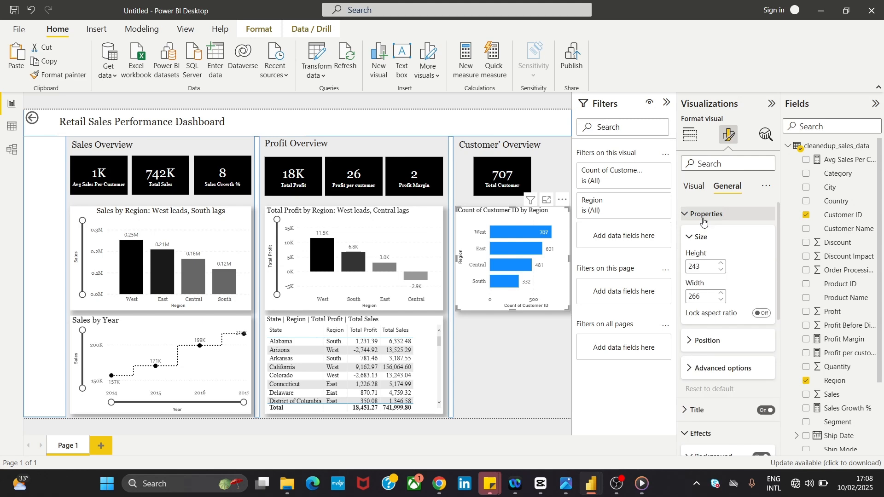
{"action": "left_click", "coordinate": [704, 341]}
{"action": "left_click", "coordinate": [704, 341]}
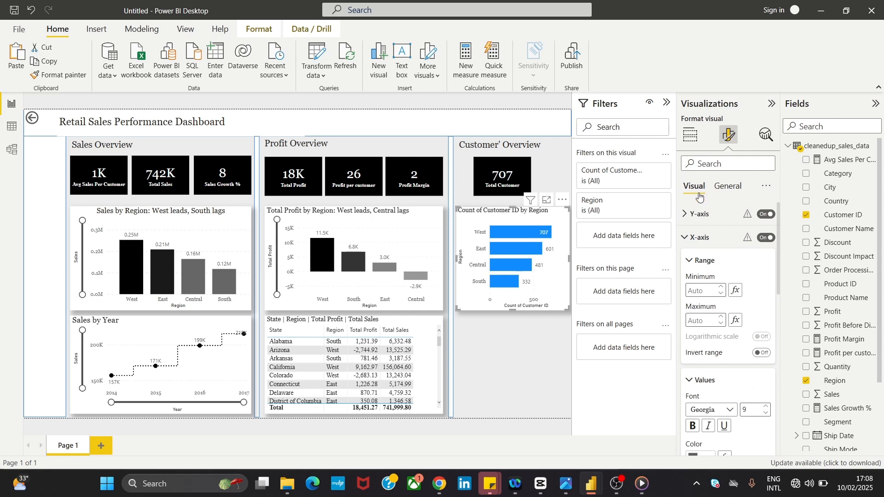
- Enable individual bar colors for every region in the customer chart
{"action": "left_click", "coordinate": [689, 238]}
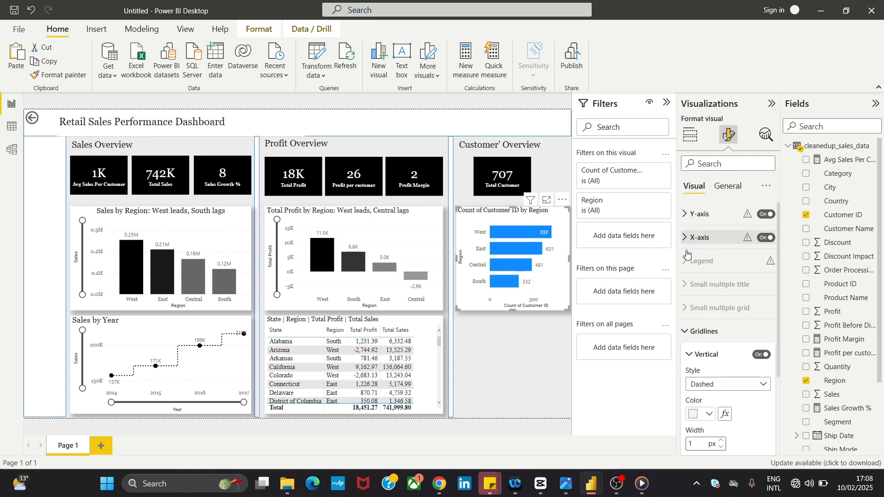
{"action": "left_click", "coordinate": [690, 333]}
{"action": "left_click", "coordinate": [697, 378]}
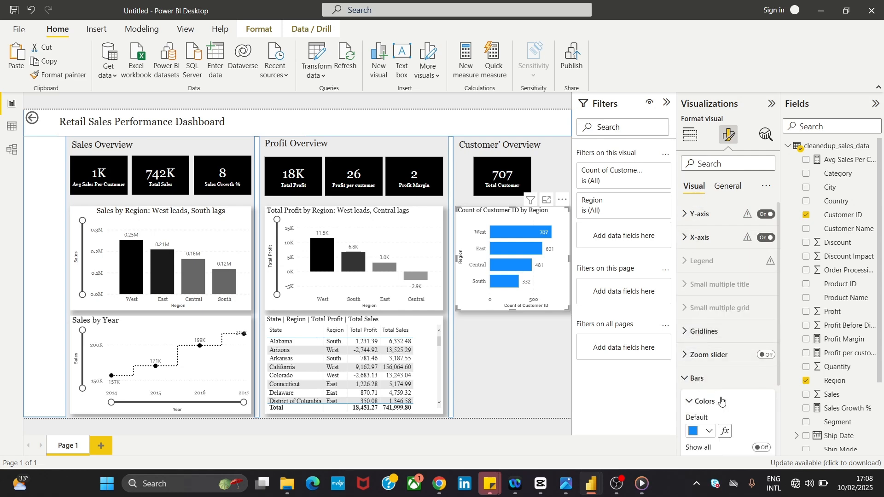
{"action": "scroll", "coordinate": [723, 368], "scroll_direction": "down", "scroll_amount": 2}
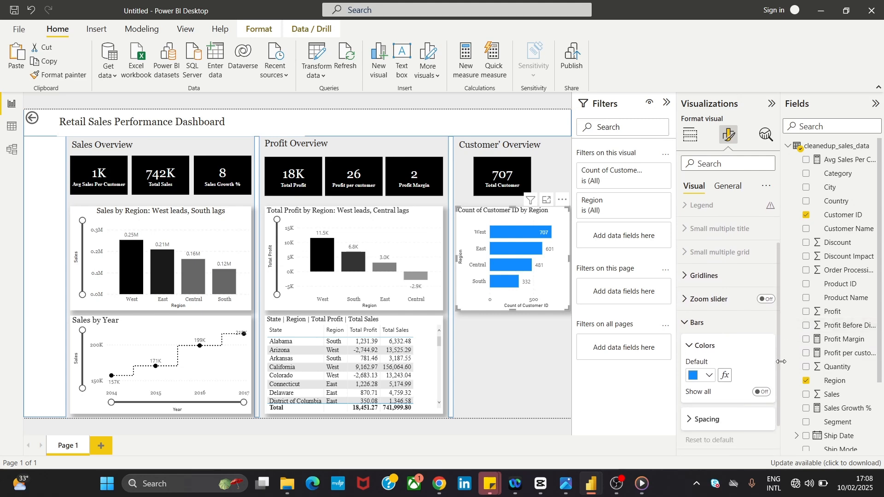
{"action": "left_click", "coordinate": [761, 392]}
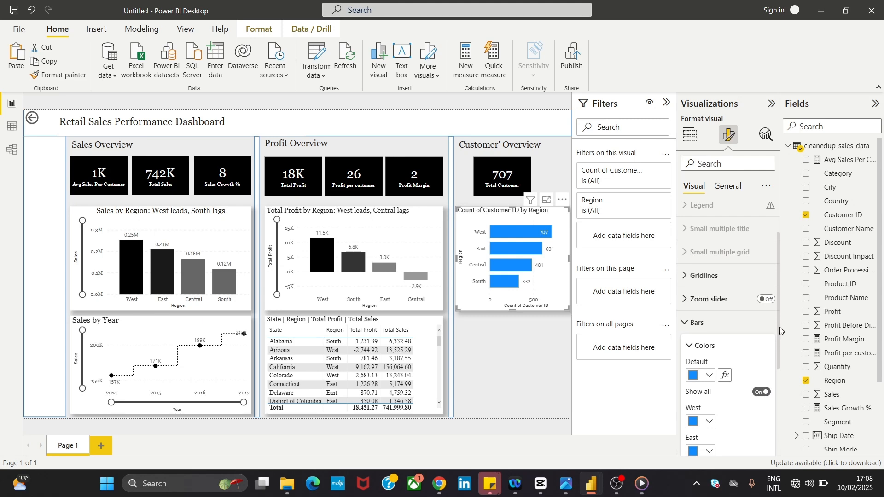
- Color the customer chart's West bar black and its East bar a very dark, near-black gray
{"action": "scroll", "coordinate": [688, 350], "scroll_direction": "down", "scroll_amount": 2}
{"action": "left_click", "coordinate": [693, 362]}
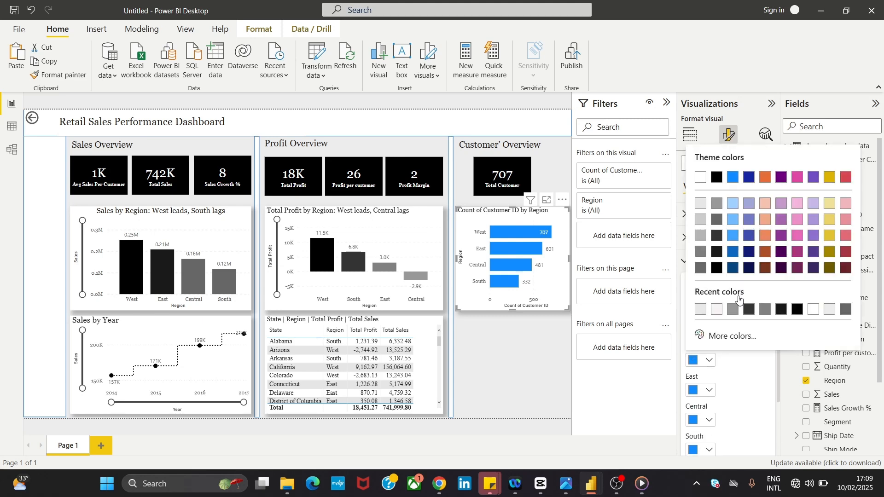
{"action": "left_click", "coordinate": [797, 309]}
{"action": "left_click", "coordinate": [695, 390]}
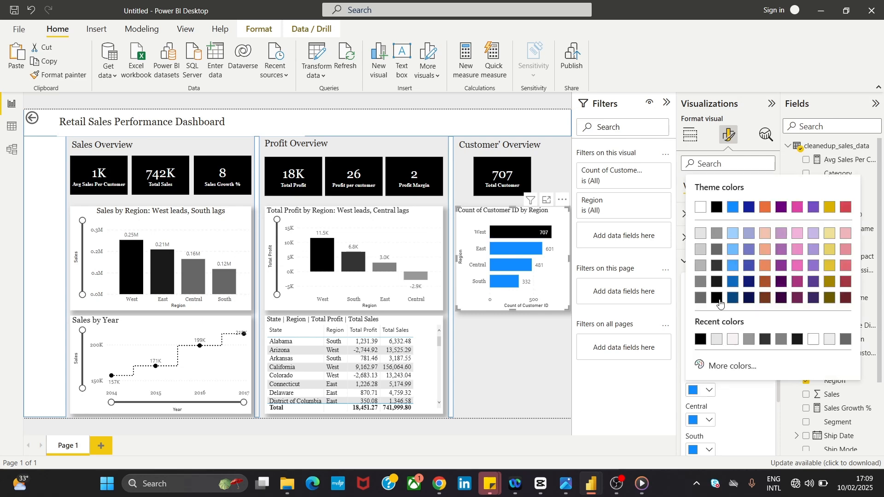
{"action": "left_click", "coordinate": [717, 281]}
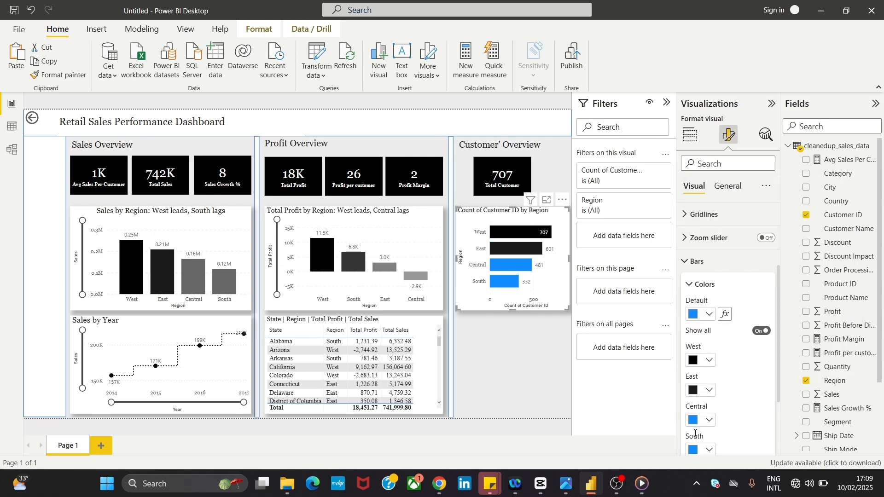
- Color the customer chart's Central bar medium gray and its South bar a lighter gray, then deselect the chart
{"action": "left_click", "coordinate": [696, 421]}
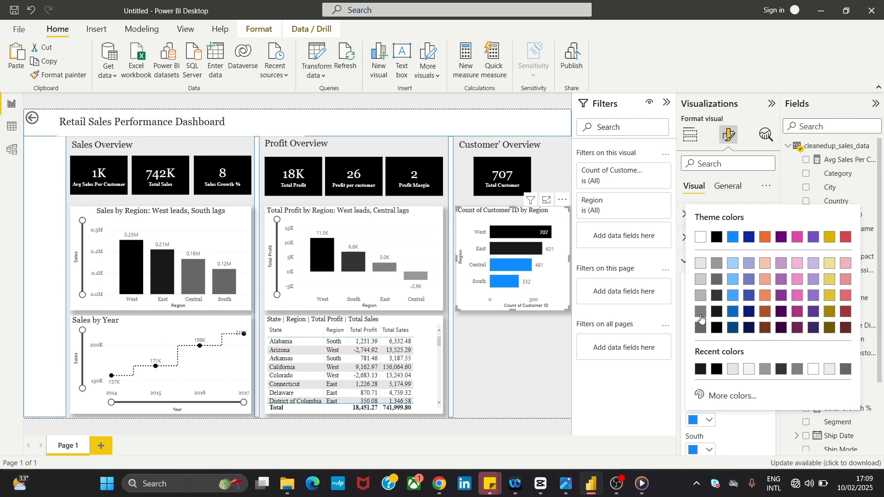
{"action": "left_click", "coordinate": [700, 314]}
{"action": "left_click", "coordinate": [696, 450]}
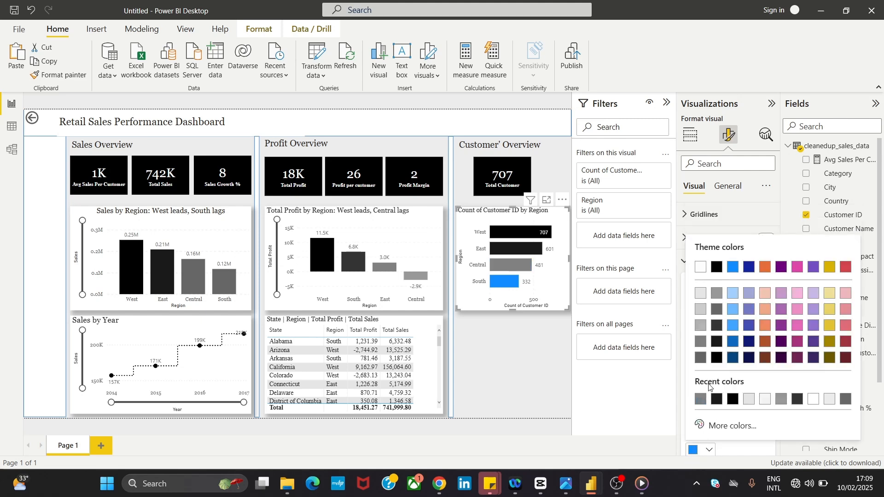
{"action": "left_click", "coordinate": [717, 294]}
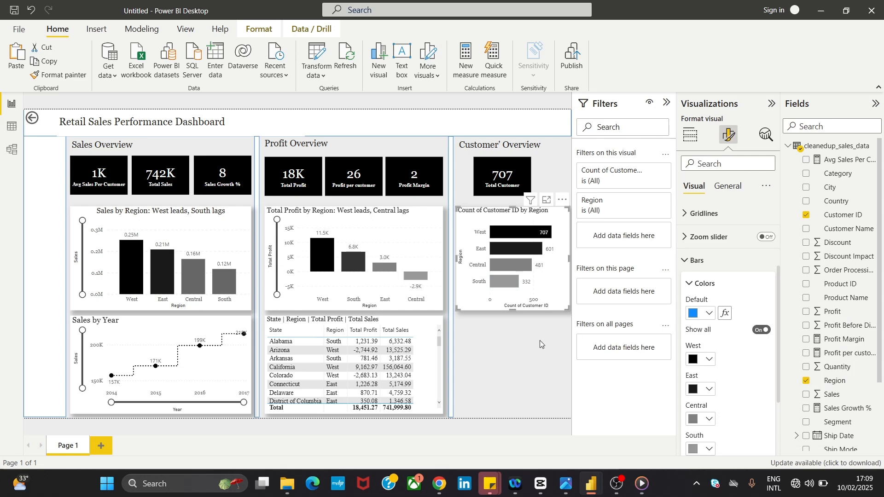
{"action": "left_click", "coordinate": [516, 368]}
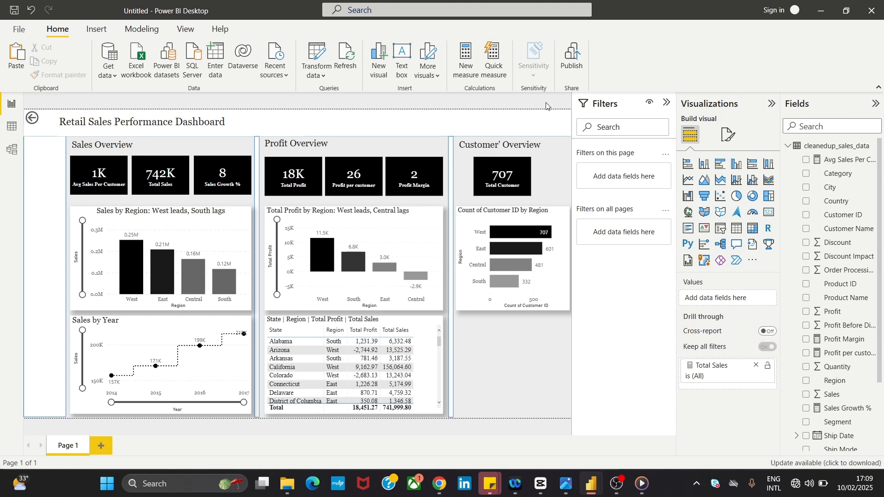
- Correct the customer section heading to read "Customer Overview"
{"action": "left_click", "coordinate": [500, 141]}
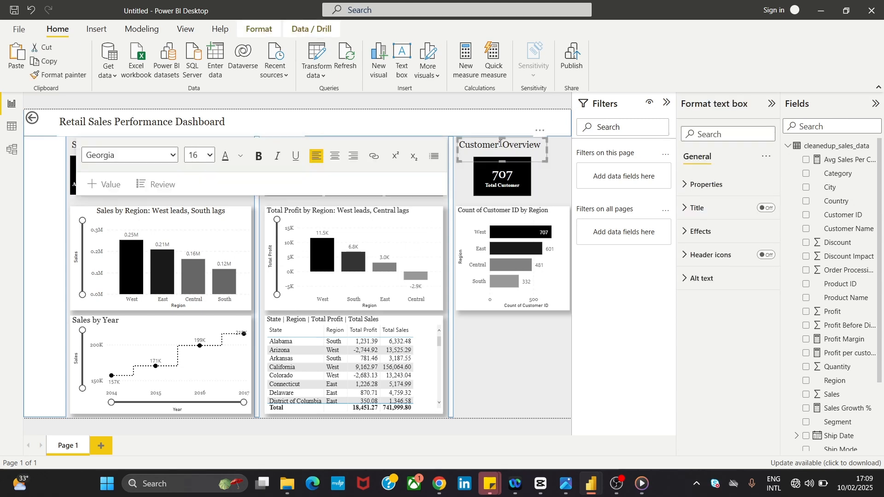
{"action": "type", "text": "S"}
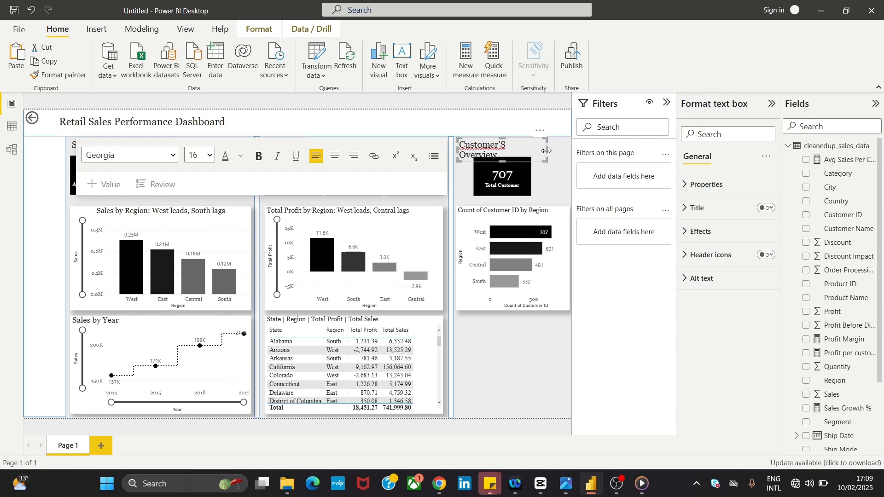
{"action": "type", "text": "\\"}
{"action": "key", "text": "BackSpace"}
{"action": "key", "text": "BackSpace"}
{"action": "key", "text": "BackSpace"}
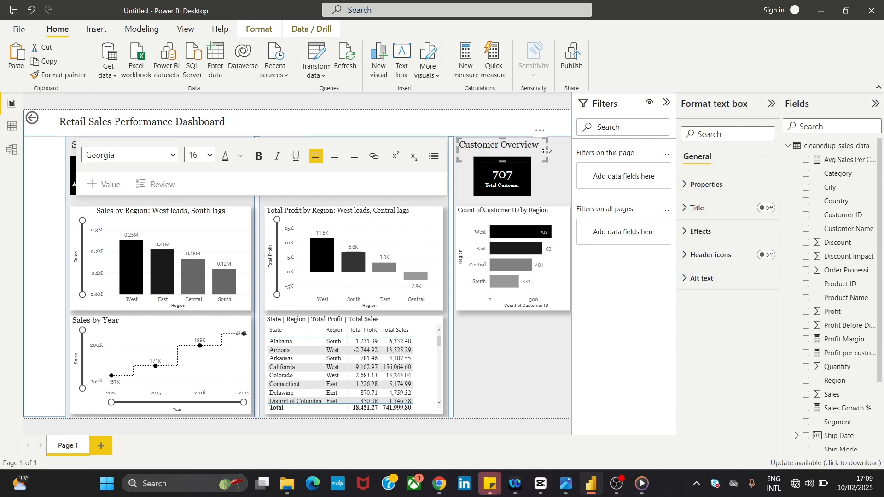
- Change the customer section heading to "Customers Overview" and deselect it
{"action": "type", "text": "s"}
{"action": "left_click", "coordinate": [521, 344]}
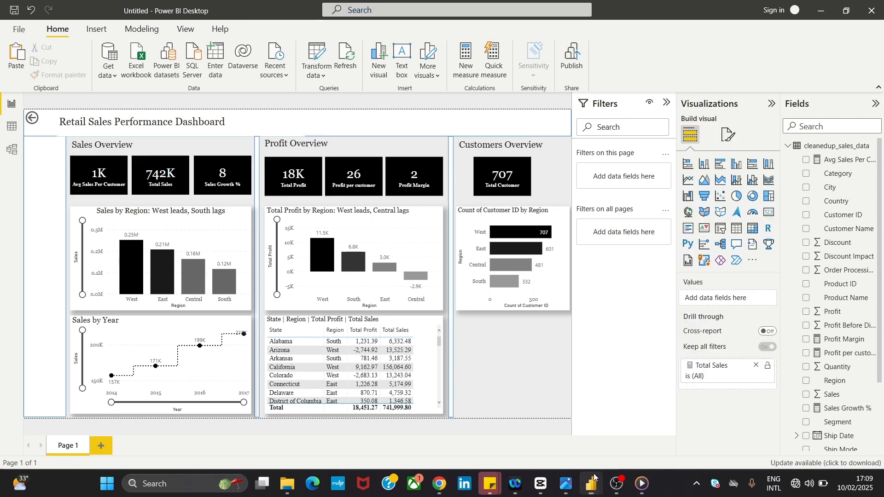
- Following the reference dashboard image, add a shape map beneath the customer chart with State as its location
{"action": "mouse_move", "coordinate": [566, 484]}
{"action": "left_click", "coordinate": [577, 443]}
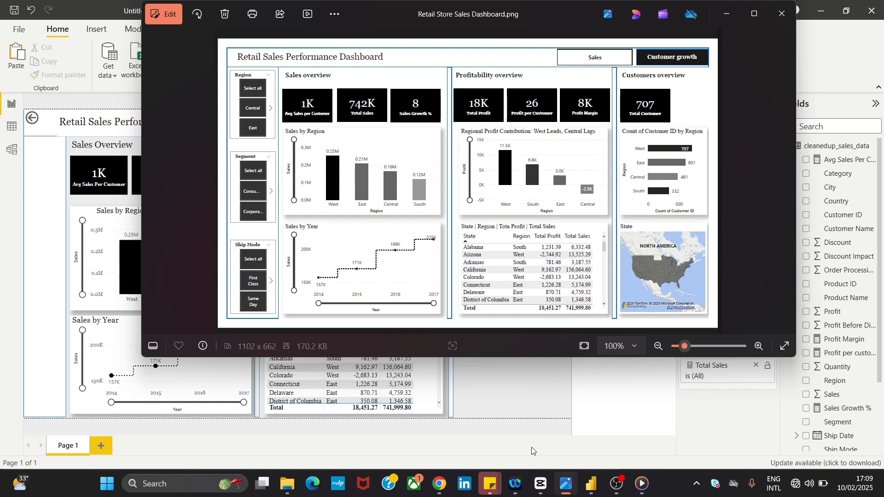
{"action": "left_click", "coordinate": [513, 392]}
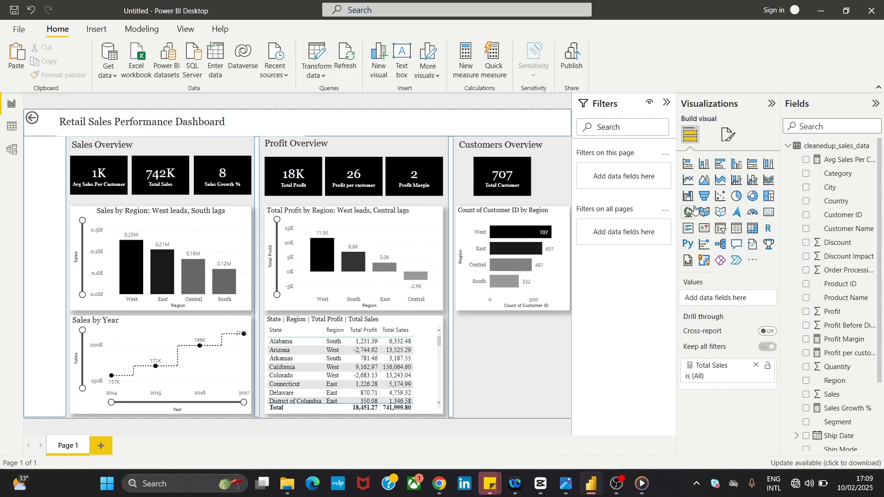
{"action": "left_click", "coordinate": [721, 213]}
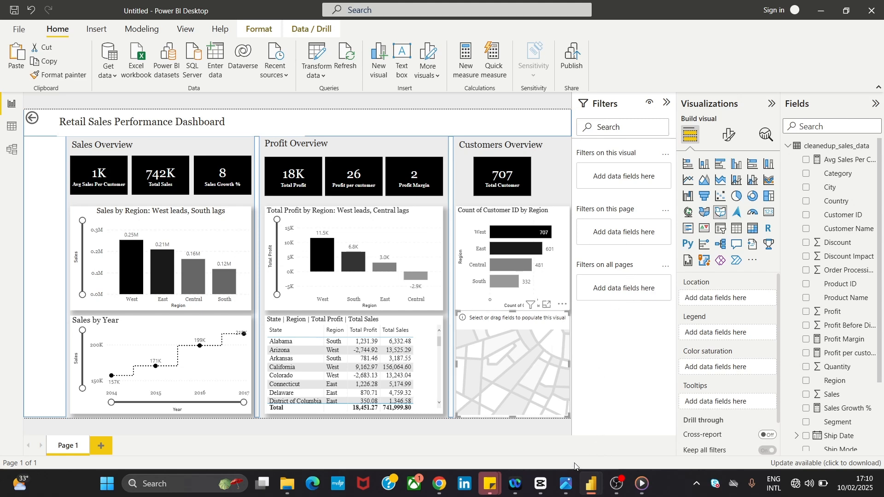
{"action": "left_click", "coordinate": [572, 482]}
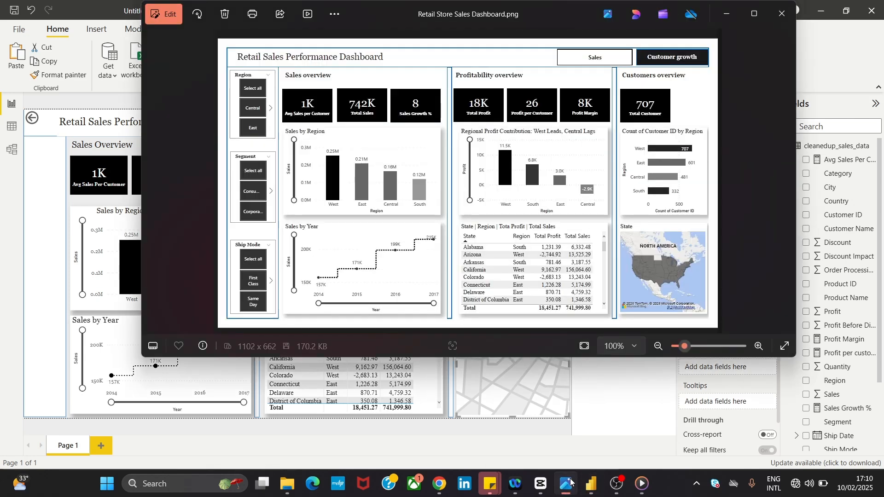
{"action": "left_click", "coordinate": [571, 482]}
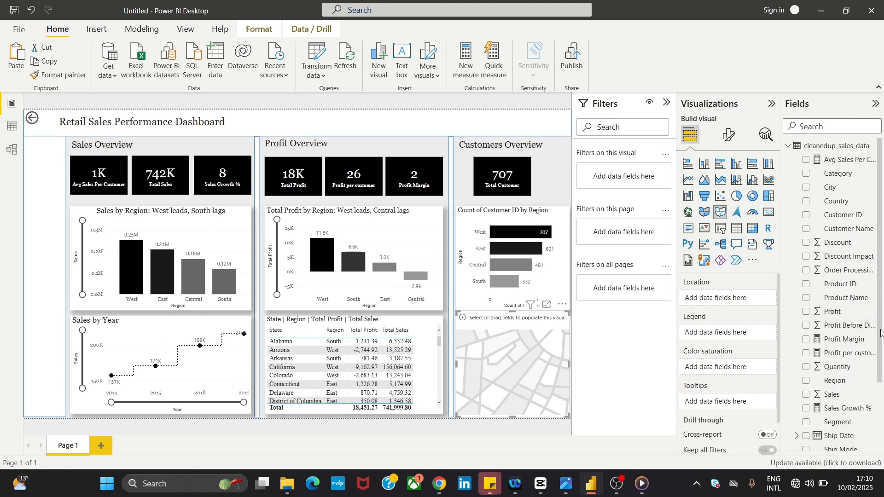
{"action": "scroll", "coordinate": [866, 333], "scroll_direction": "down", "scroll_amount": 2}
{"action": "left_click_drag", "start_coordinate": [838, 409], "coordinate": [732, 288]}
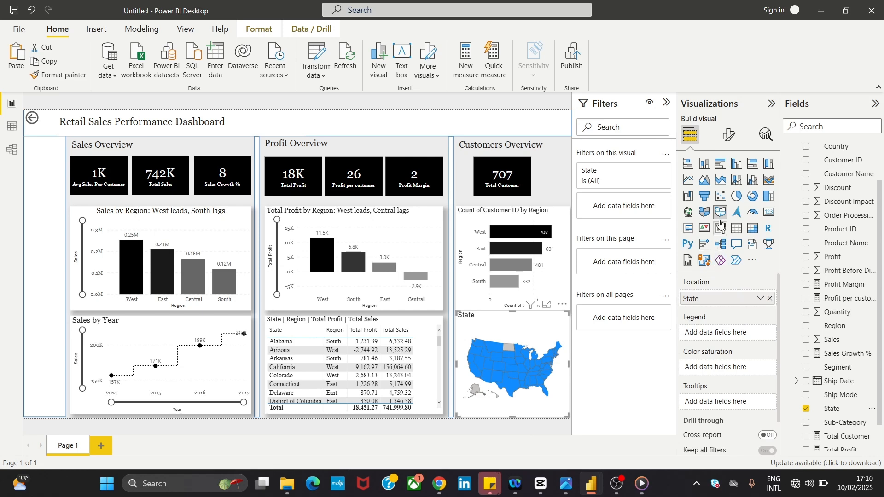
- Try the state visual as a filled map, then restore the shape map and compare it with the reference image
{"action": "left_click", "coordinate": [706, 210]}
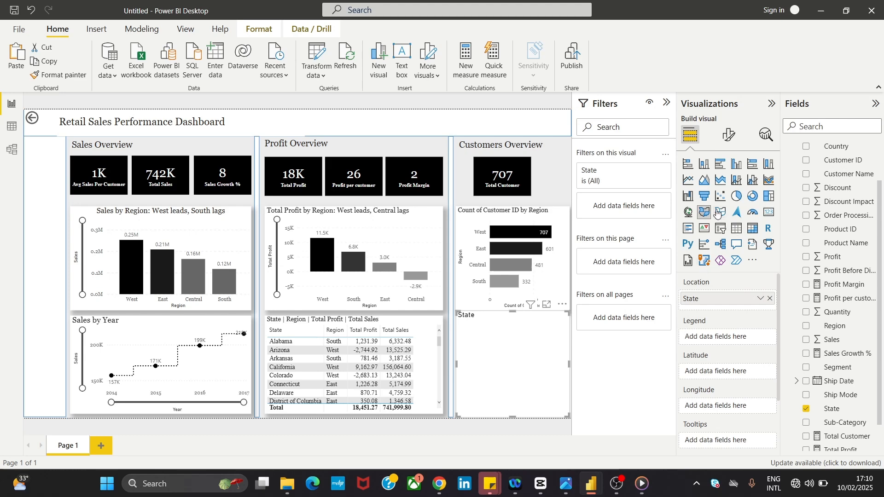
{"action": "left_click", "coordinate": [717, 213]}
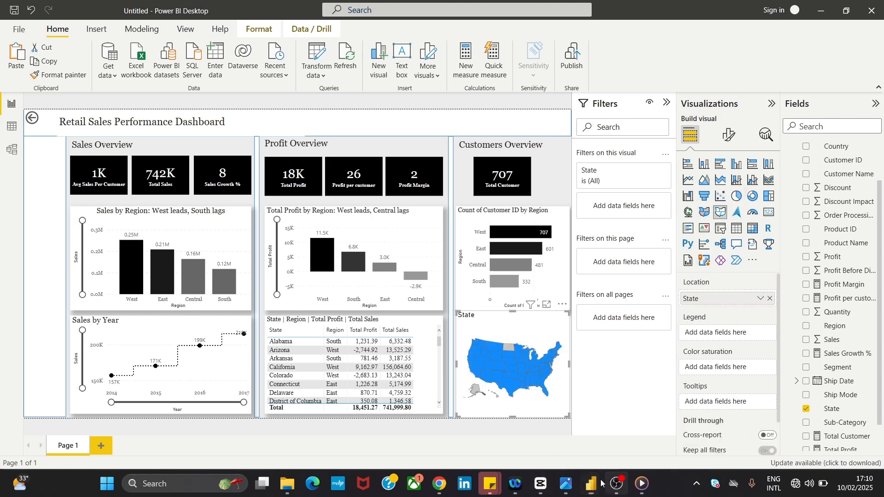
{"action": "left_click", "coordinate": [565, 483]}
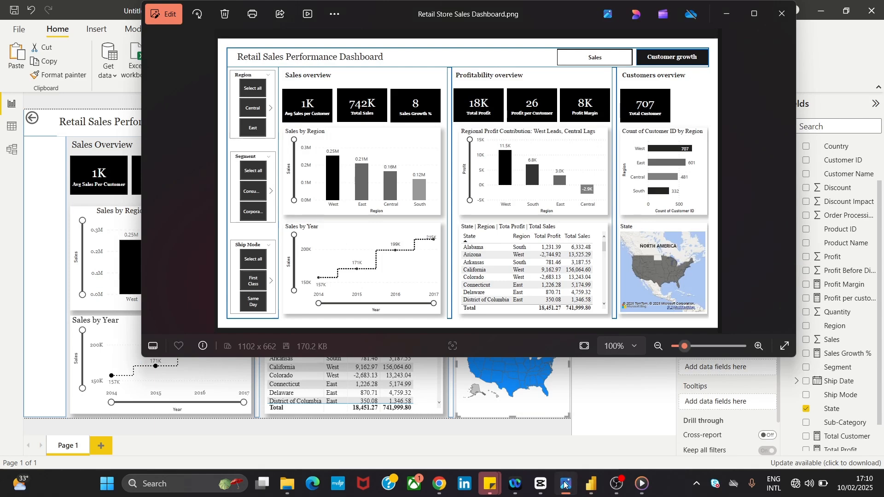
{"action": "left_click", "coordinate": [565, 484]}
- Test cross-filtering by selecting individual states on the map, check the reference image, and clear the selection
{"action": "left_click", "coordinate": [507, 360]}
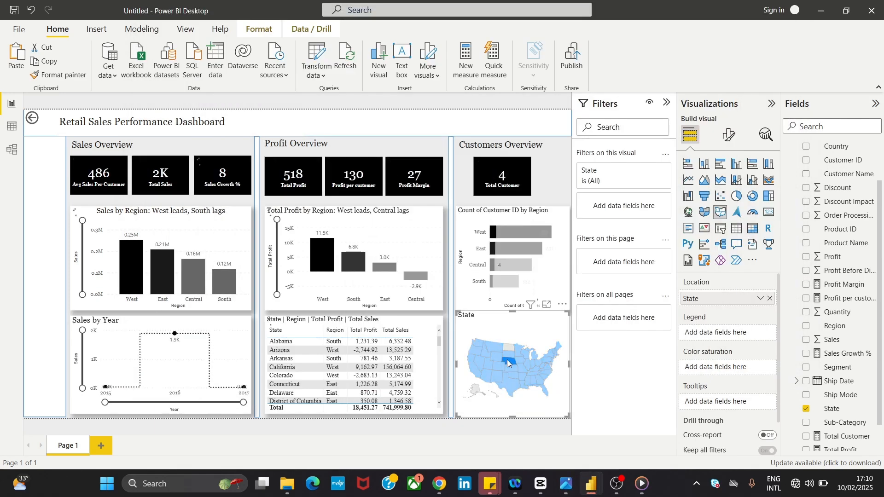
{"action": "left_click", "coordinate": [526, 385]}
{"action": "left_click", "coordinate": [529, 374]}
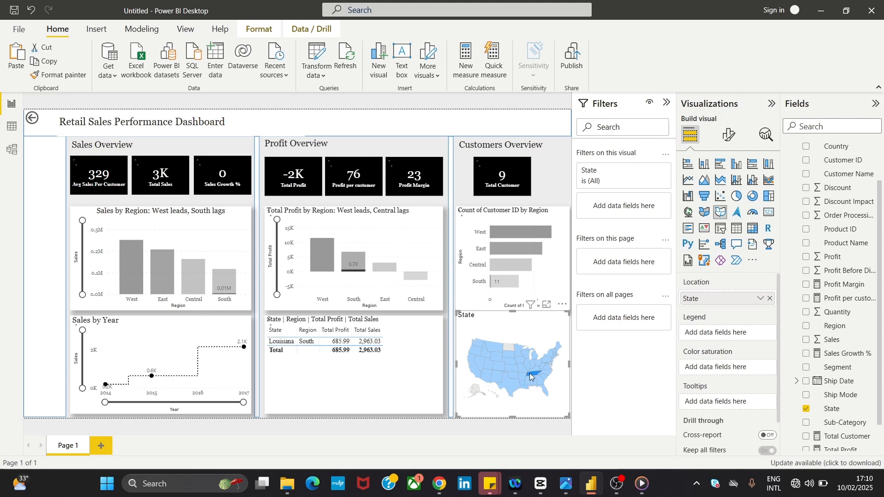
{"action": "left_click", "coordinate": [543, 355]}
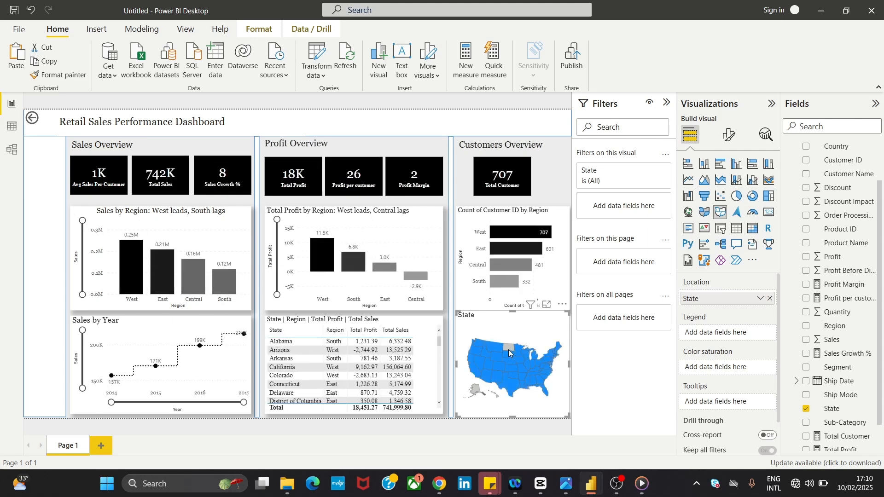
{"action": "left_click", "coordinate": [491, 347]}
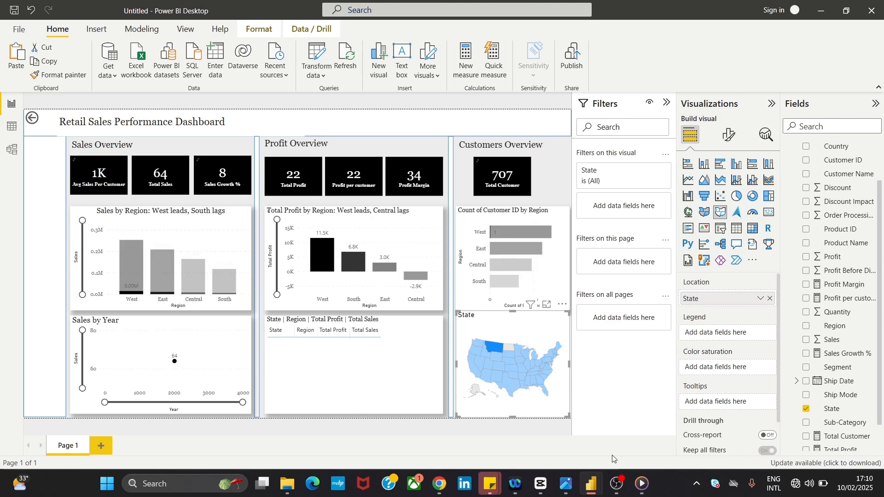
{"action": "left_click", "coordinate": [570, 489]}
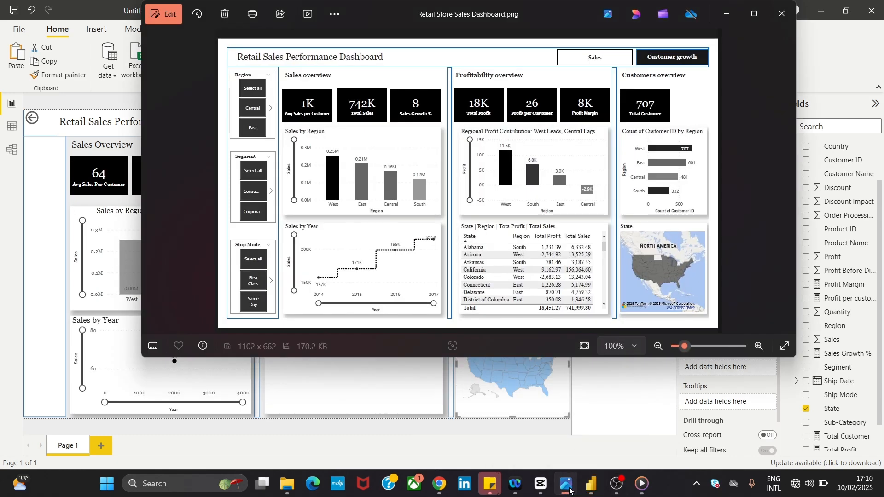
{"action": "left_click", "coordinate": [570, 489]}
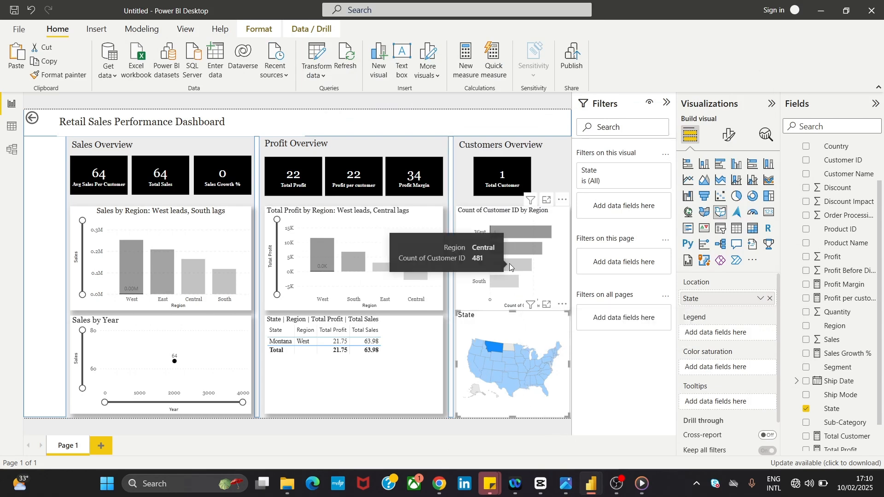
{"action": "left_click", "coordinate": [498, 329]}
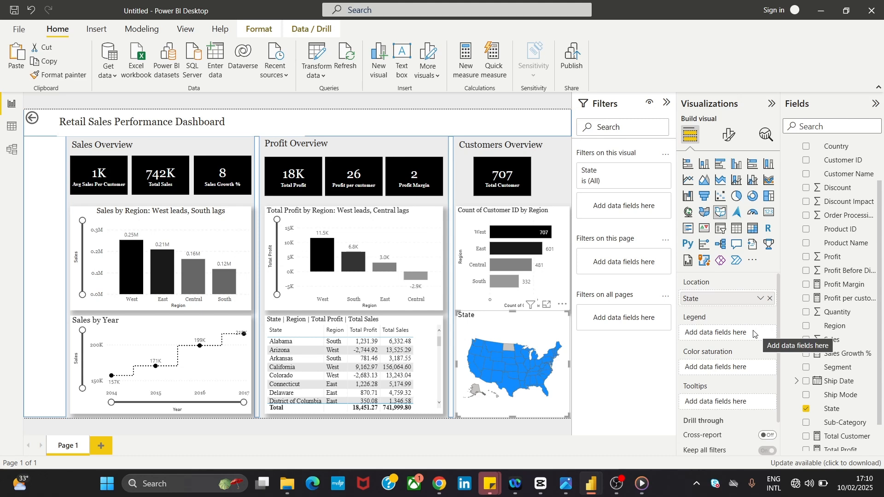
- Add the Region field to the shape map's legend
{"action": "left_click_drag", "start_coordinate": [835, 326], "coordinate": [751, 341]}
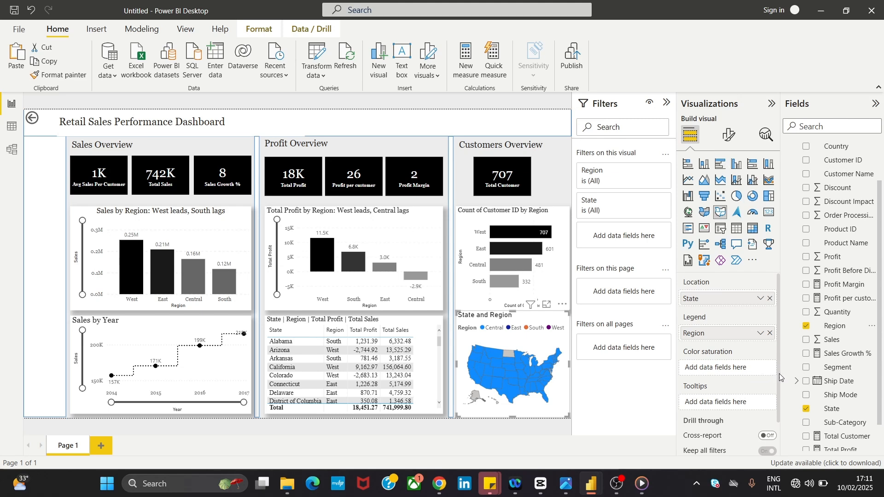
{"action": "scroll", "coordinate": [778, 377], "scroll_direction": "down", "scroll_amount": 2}
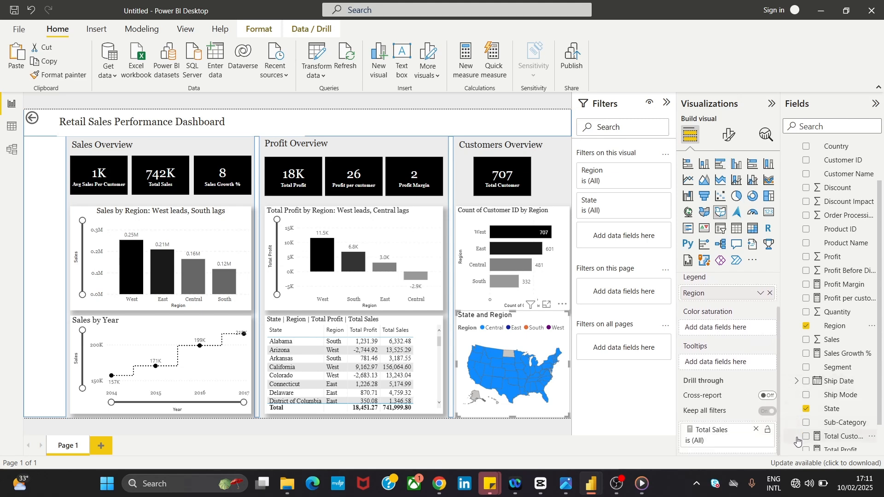
{"action": "scroll", "coordinate": [769, 313], "scroll_direction": "up", "scroll_amount": 3}
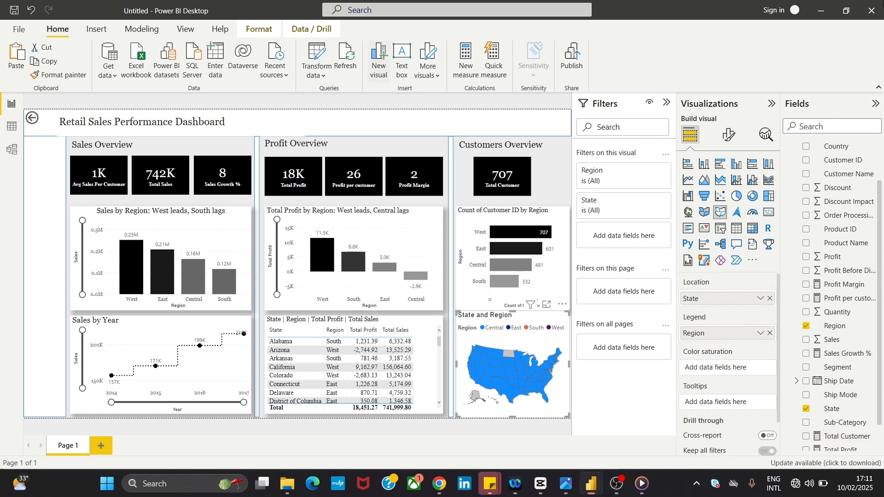
- Try the Orthographic and Equirectangular projections on the USA states map, then restore the Albers USA projection
{"action": "left_click", "coordinate": [729, 135]}
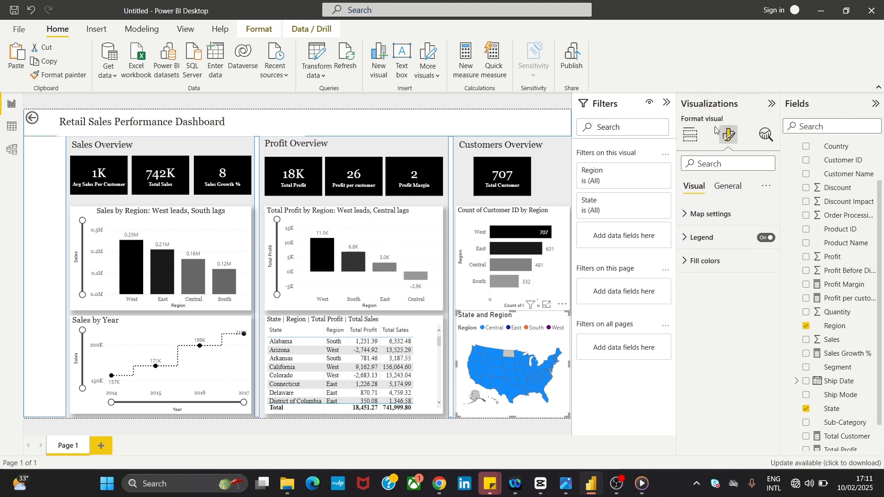
{"action": "left_click", "coordinate": [690, 136]}
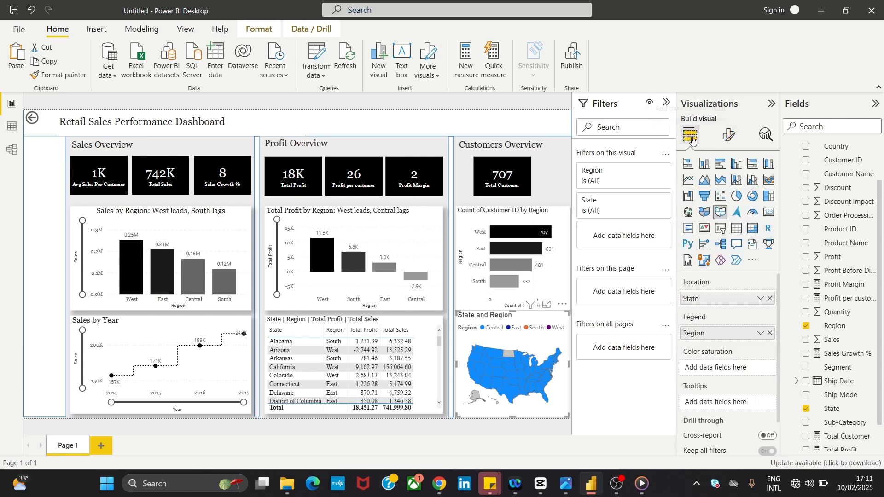
{"action": "left_click", "coordinate": [729, 135]}
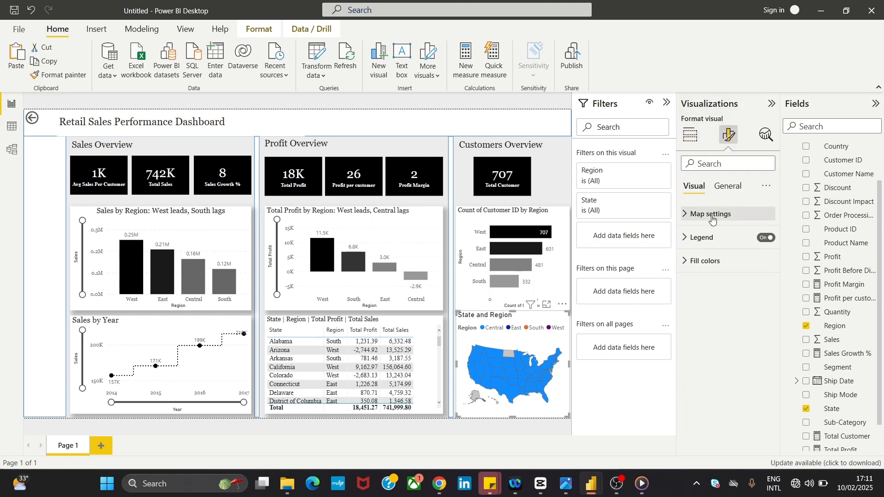
{"action": "left_click", "coordinate": [711, 215]}
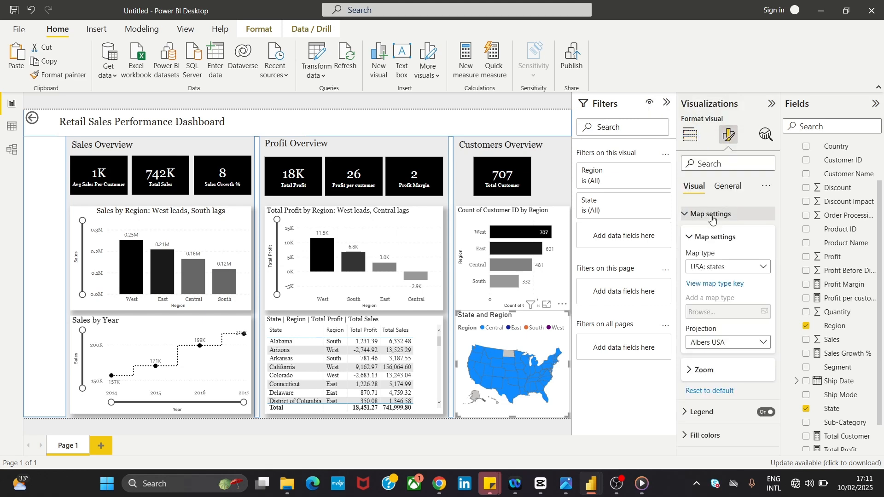
{"action": "left_click", "coordinate": [746, 268]}
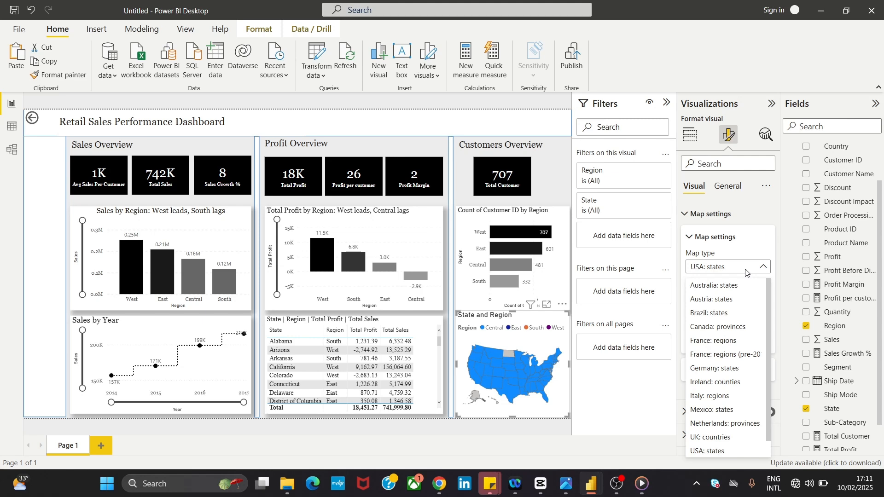
{"action": "left_click", "coordinate": [746, 273]}
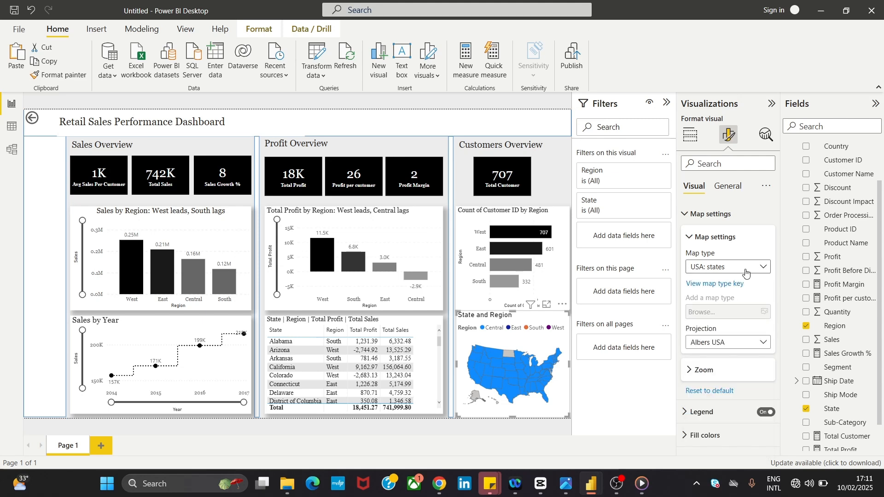
{"action": "left_click", "coordinate": [732, 347]}
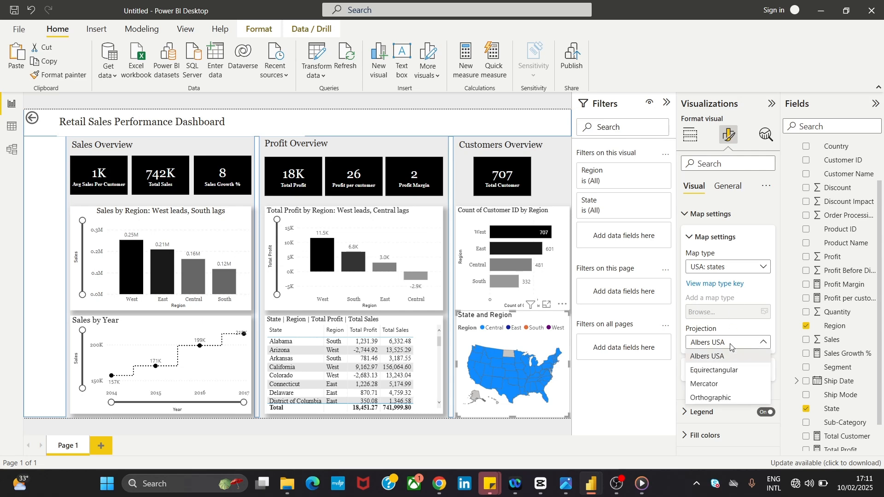
{"action": "left_click", "coordinate": [731, 347]}
{"action": "left_click", "coordinate": [731, 346]}
{"action": "left_click", "coordinate": [723, 398]}
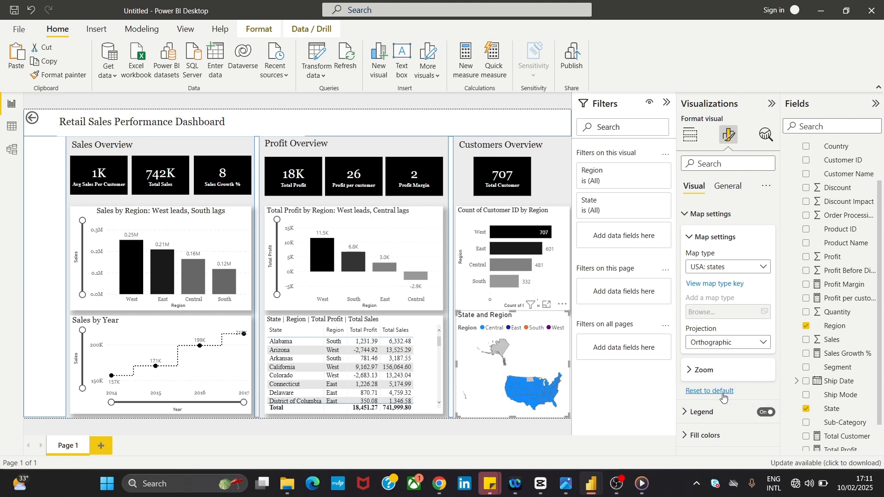
{"action": "left_click", "coordinate": [733, 346]}
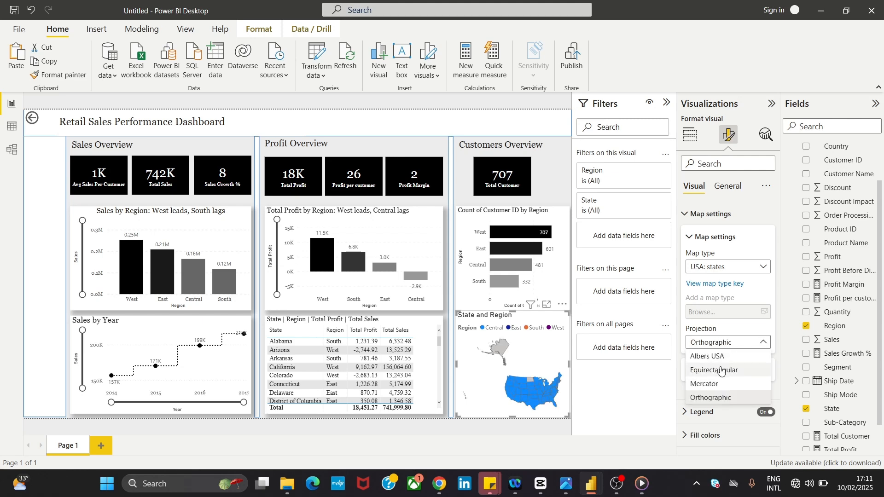
{"action": "left_click", "coordinate": [722, 372]}
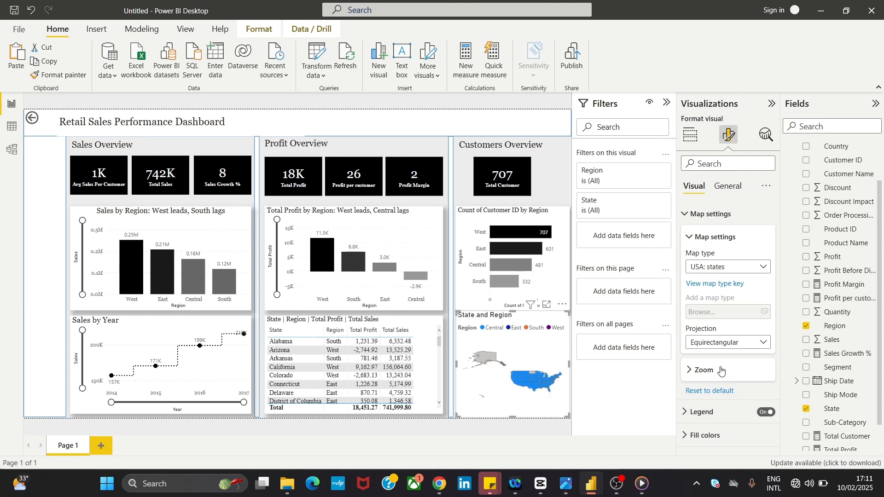
{"action": "left_click", "coordinate": [727, 345]}
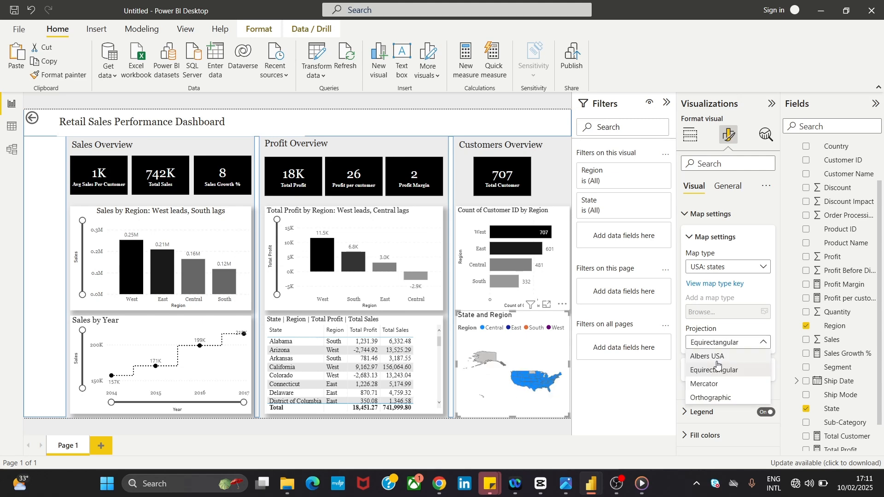
{"action": "left_click", "coordinate": [714, 357]}
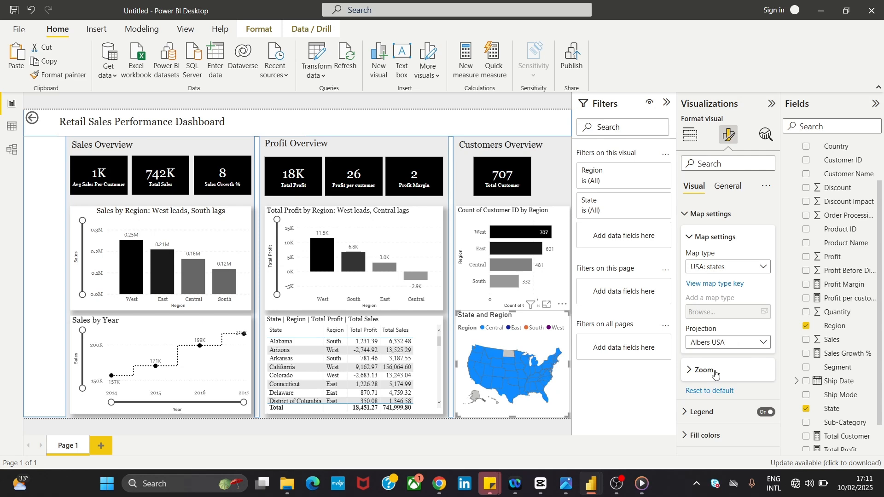
- Set the shape map's Central region fill color to a very dark, near-black gray
{"action": "left_click", "coordinate": [698, 437]}
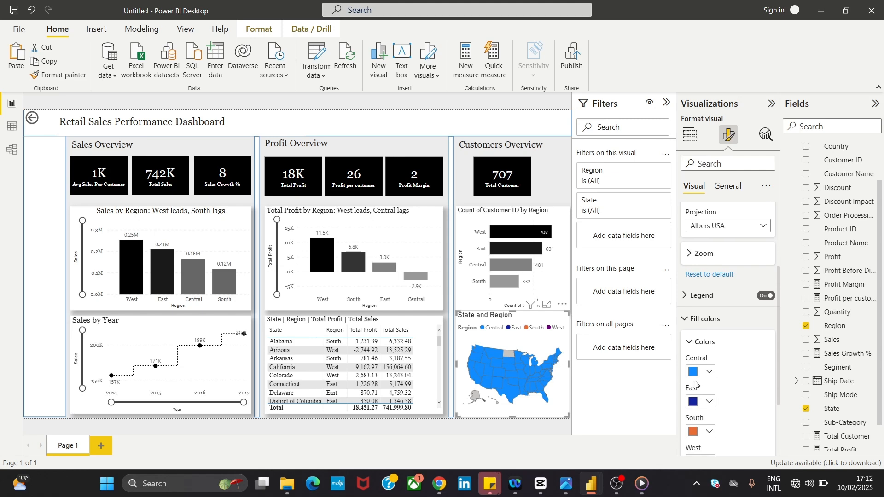
{"action": "left_click", "coordinate": [696, 374]}
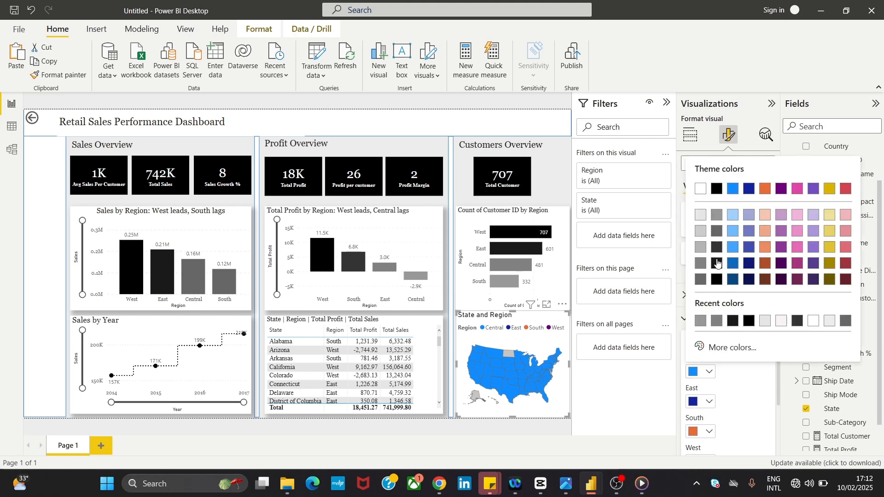
{"action": "left_click", "coordinate": [717, 263]}
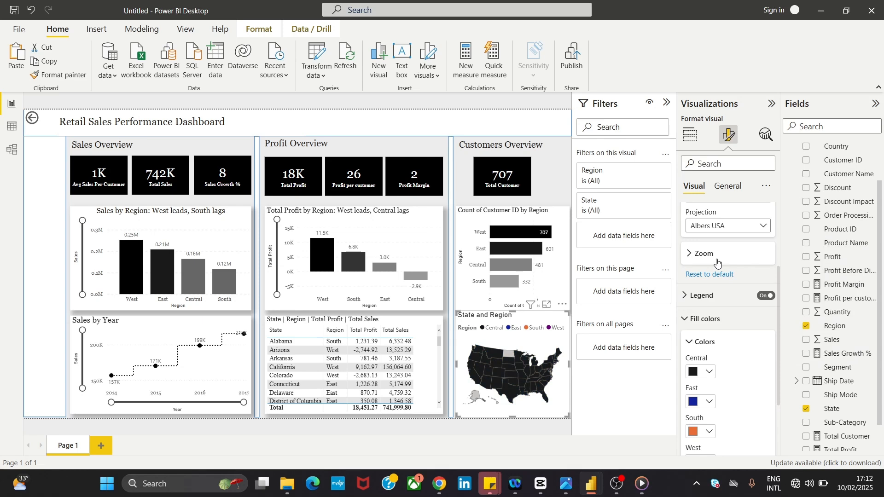
- Set the shape map's region fill colors to light gray for East, medium gray for South and pale blue-violet for West
{"action": "left_click", "coordinate": [697, 403]}
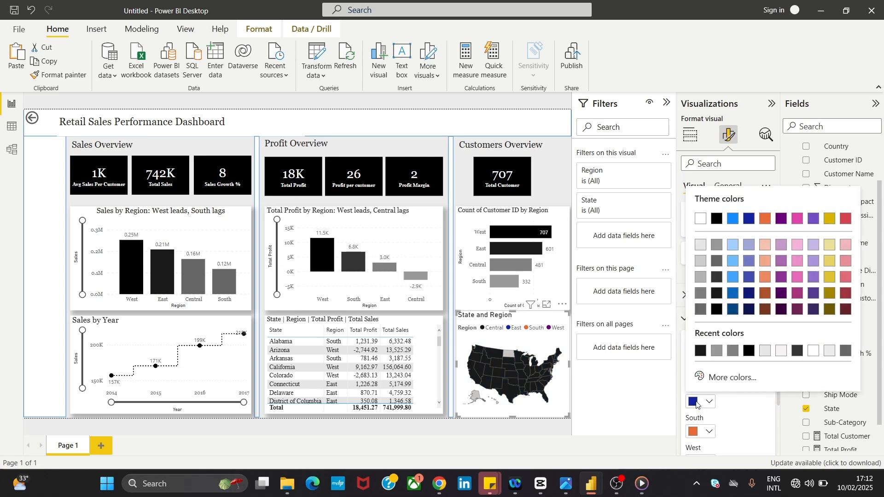
{"action": "left_click", "coordinate": [701, 263]}
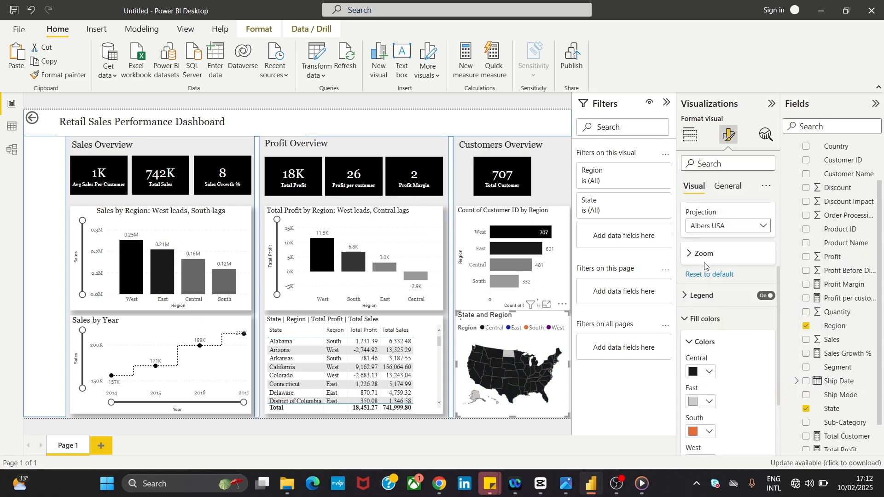
{"action": "left_click", "coordinate": [695, 432]}
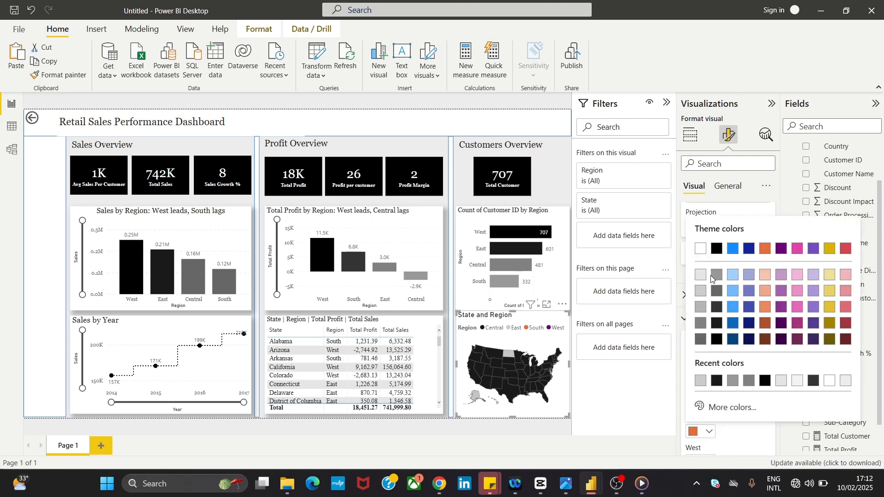
{"action": "left_click", "coordinate": [703, 325]}
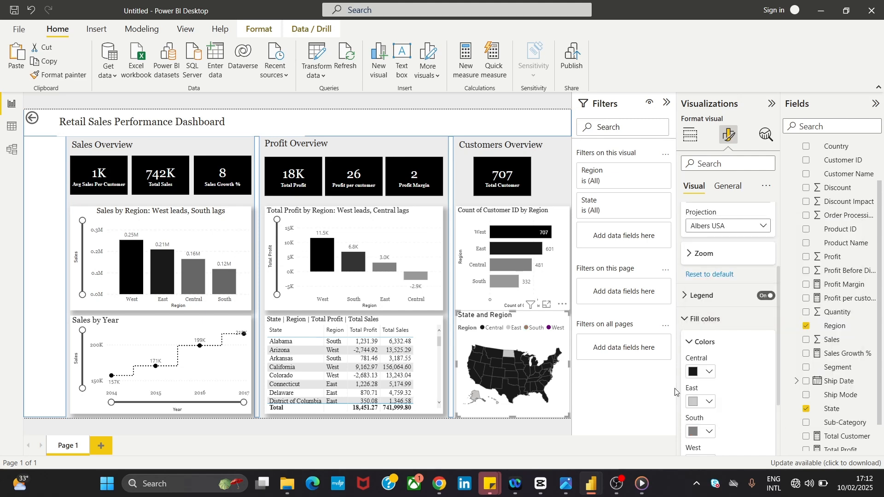
{"action": "left_click_drag", "start_coordinate": [778, 366], "coordinate": [775, 393]}
{"action": "left_click", "coordinate": [692, 413]}
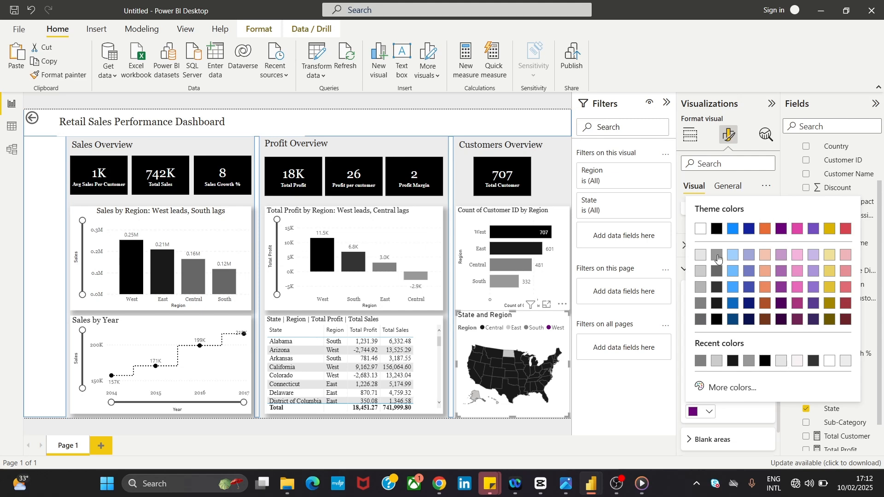
{"action": "left_click", "coordinate": [749, 256]}
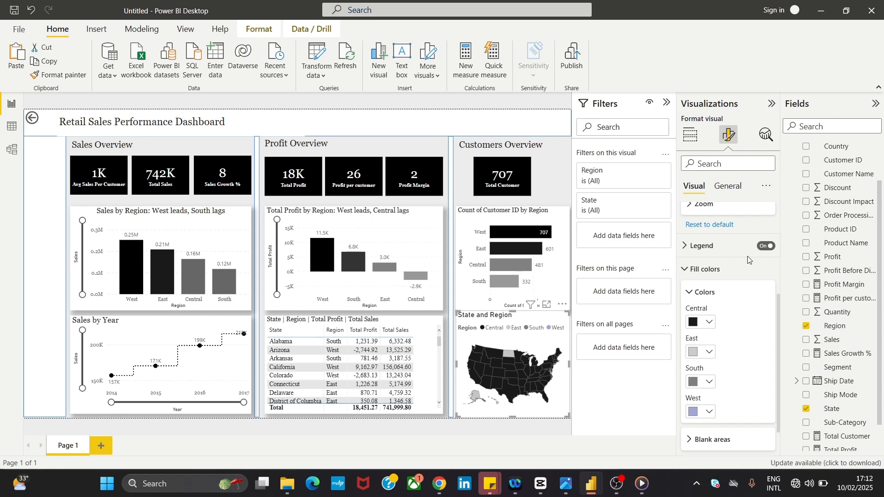
- Test the map's cross-filtering by selecting Wyoming, Nebraska, Texas, Tennessee and Florida in turn, and the South region in the legend
{"action": "left_click", "coordinate": [492, 363]}
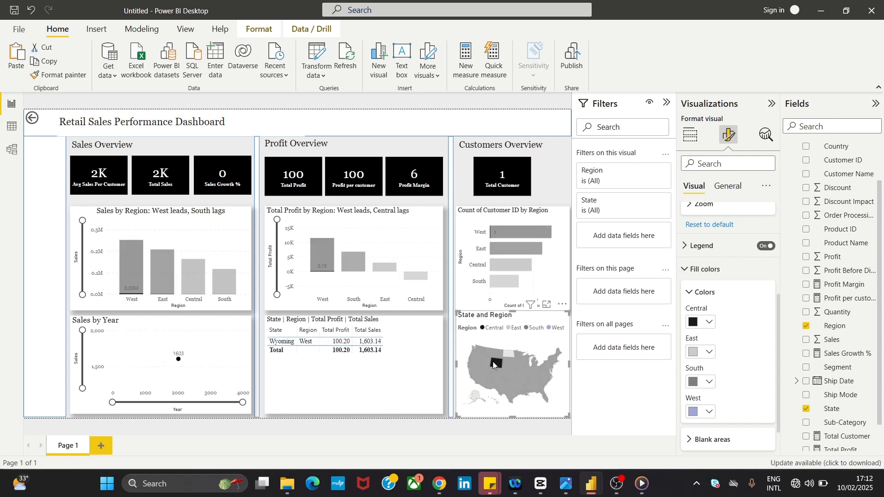
{"action": "left_click", "coordinate": [510, 350]}
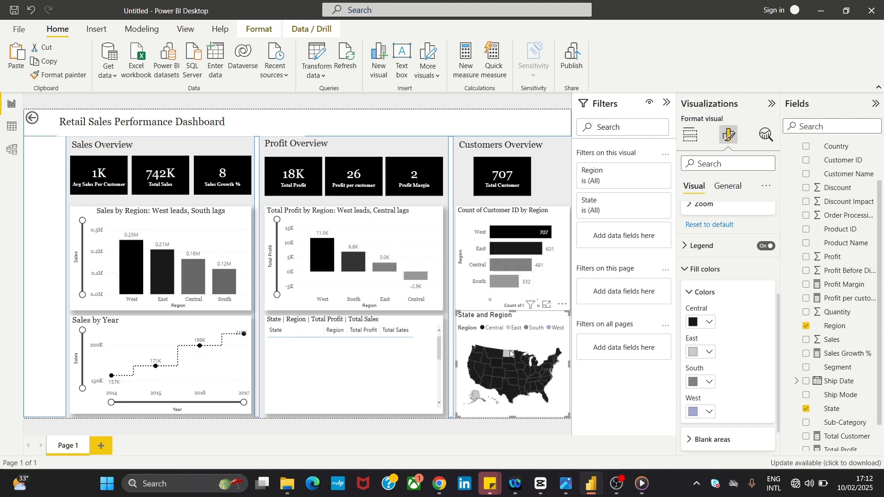
{"action": "left_click", "coordinate": [511, 369]}
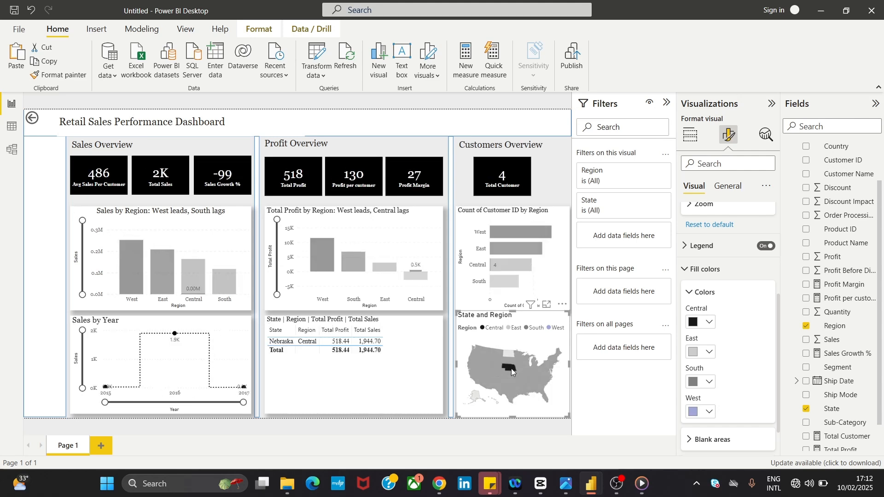
{"action": "left_click", "coordinate": [518, 387]}
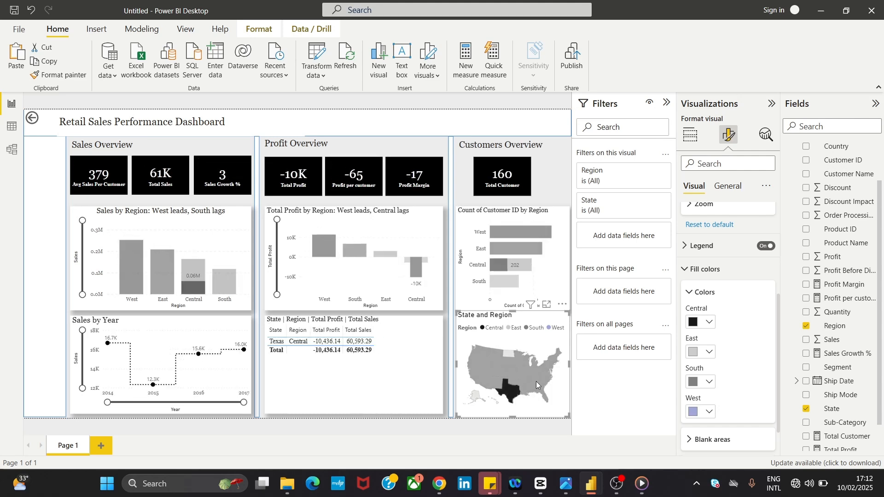
{"action": "left_click", "coordinate": [536, 382]}
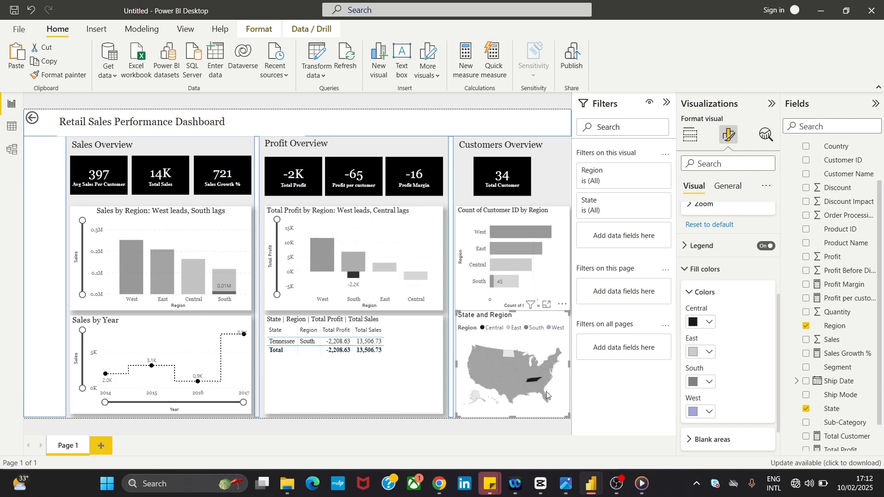
{"action": "mouse_move", "coordinate": [547, 400]}
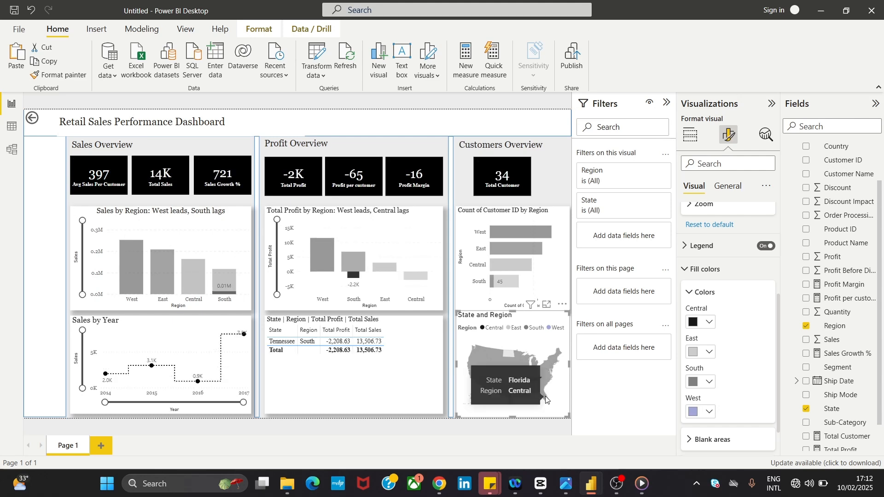
{"action": "left_click", "coordinate": [545, 396]}
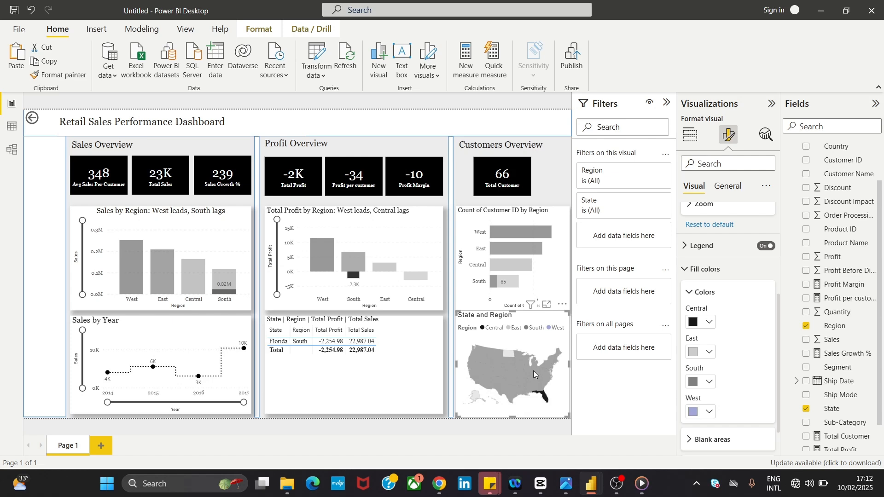
{"action": "left_click", "coordinate": [537, 327]}
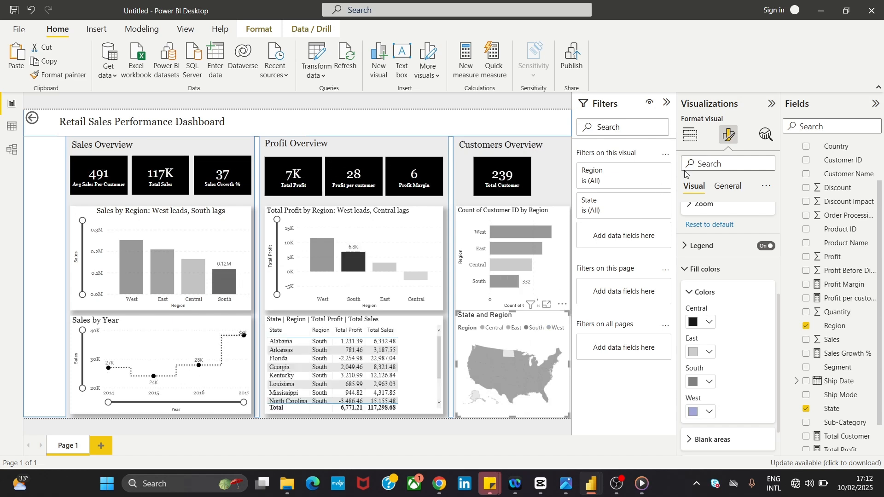
- Check the field assignments of the shape map and the customer bar chart, and clear the South selection on the map
{"action": "left_click", "coordinate": [693, 137]}
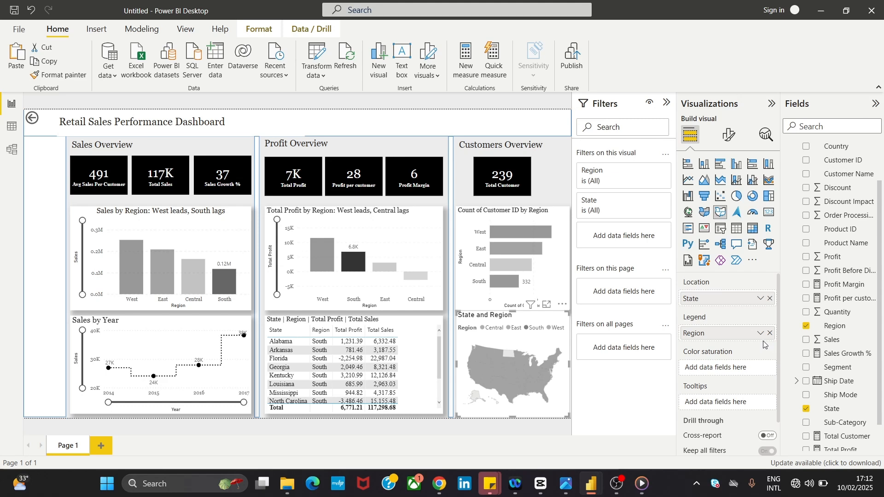
{"action": "mouse_move", "coordinate": [528, 488]}
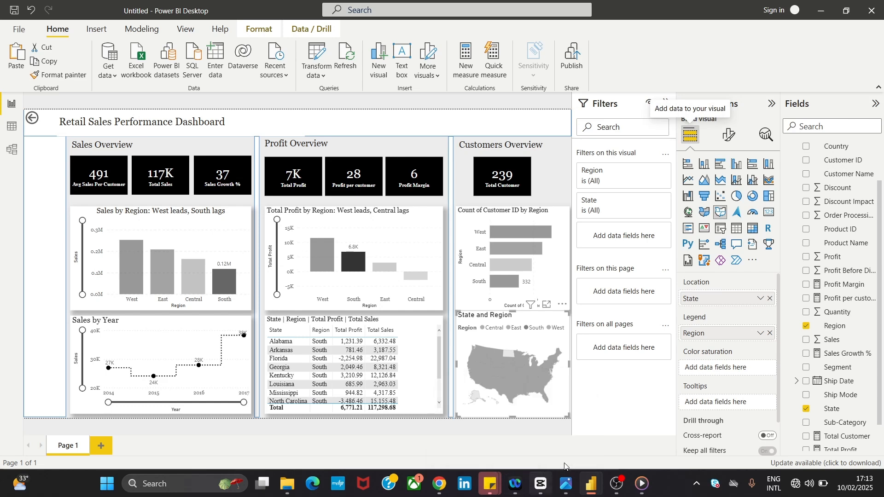
{"action": "left_click", "coordinate": [481, 216]}
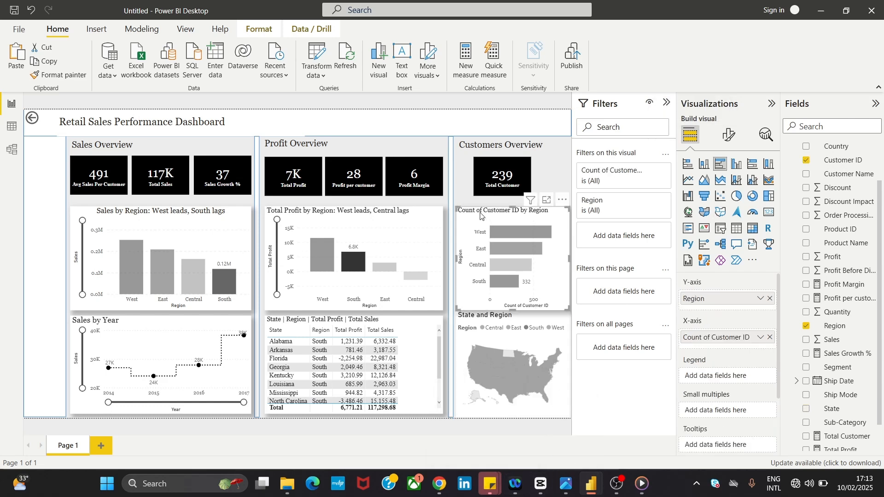
{"action": "left_click", "coordinate": [482, 323]}
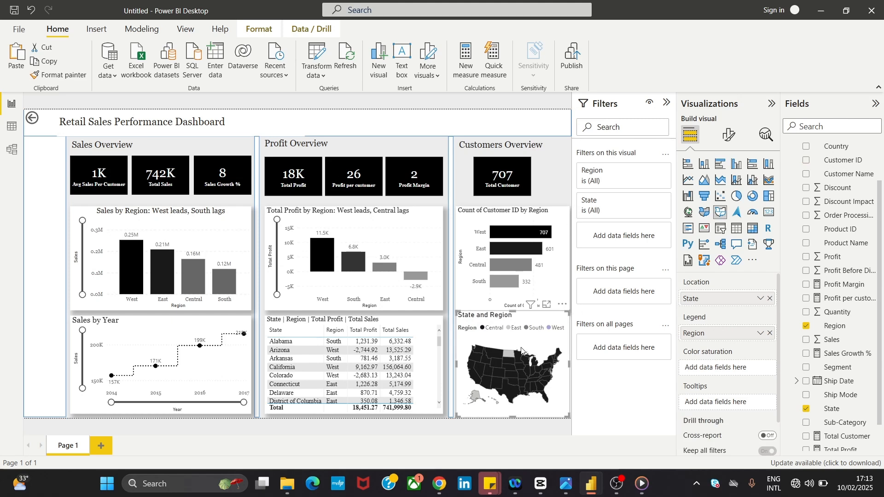
- Shrink the State and Region map slightly in height to leave a gap beneath the customer bar chart and align its lower edge with the neighboring visuals
{"action": "left_click_drag", "start_coordinate": [513, 311], "coordinate": [516, 317]}
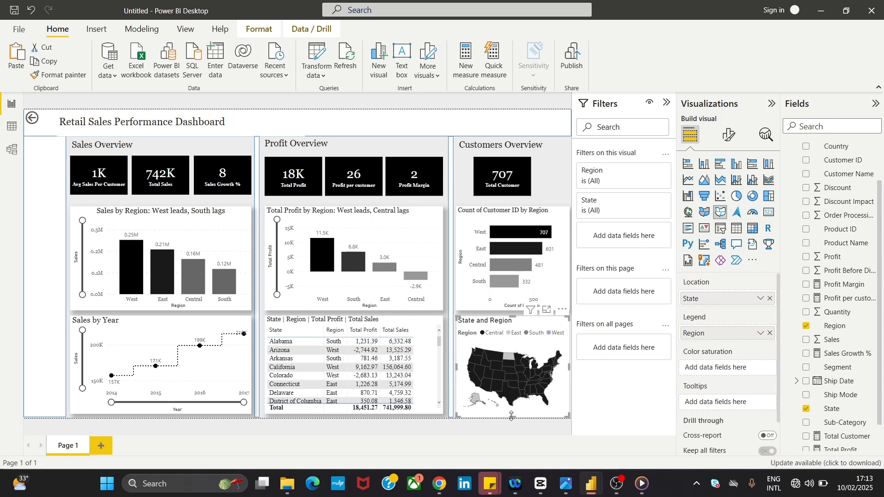
{"action": "left_click_drag", "start_coordinate": [512, 416], "coordinate": [515, 413]}
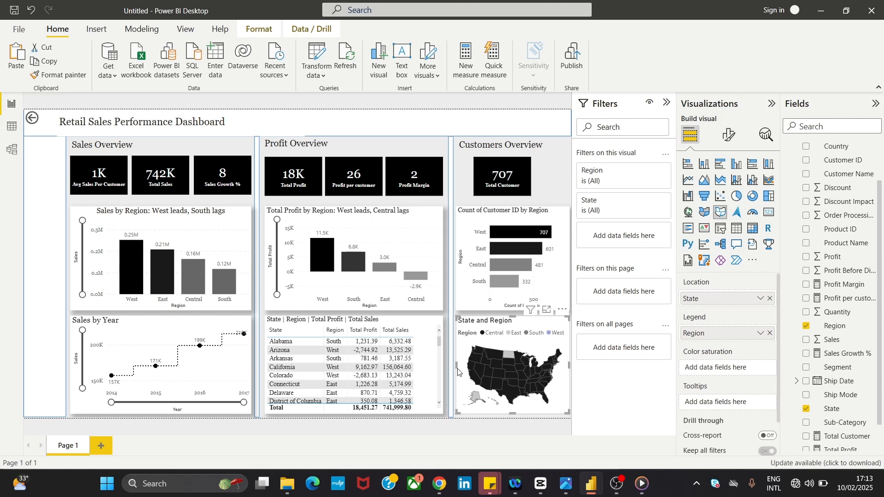
{"action": "left_click_drag", "start_coordinate": [456, 363], "coordinate": [457, 368]}
{"action": "left_click_drag", "start_coordinate": [569, 364], "coordinate": [568, 366]}
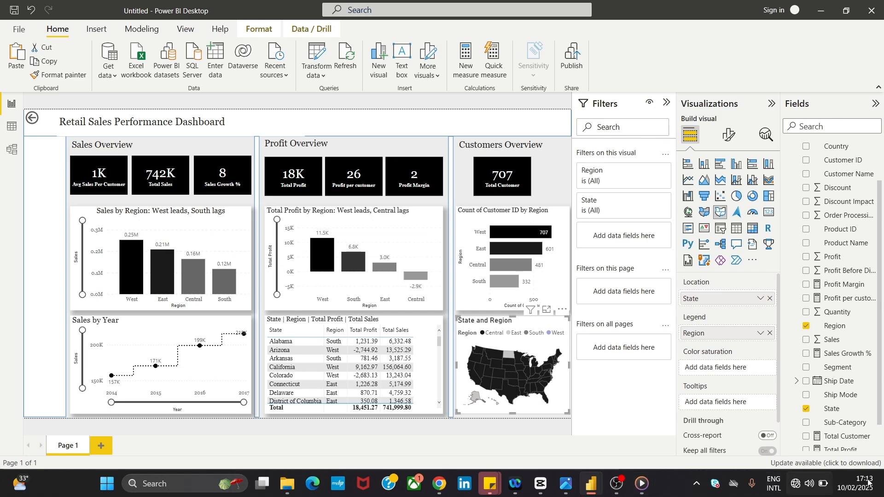
- Turn on the shadow effect for the State and Region map
{"action": "left_click", "coordinate": [729, 135]}
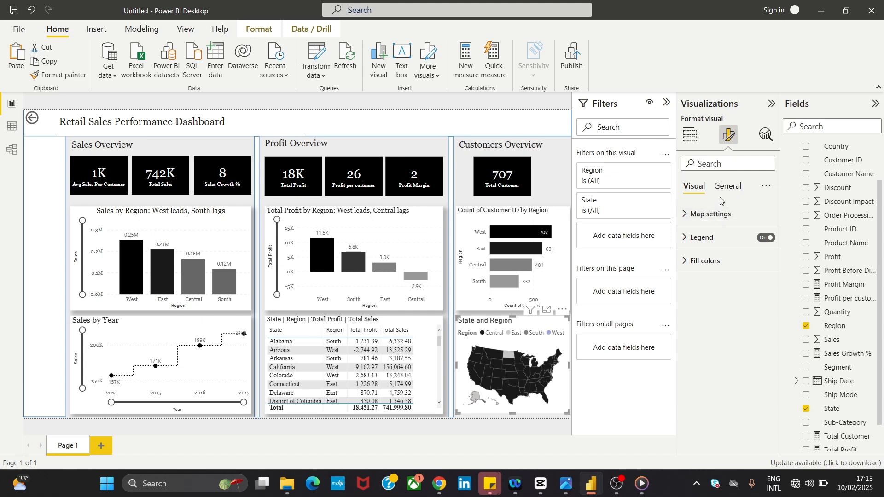
{"action": "left_click", "coordinate": [728, 187]}
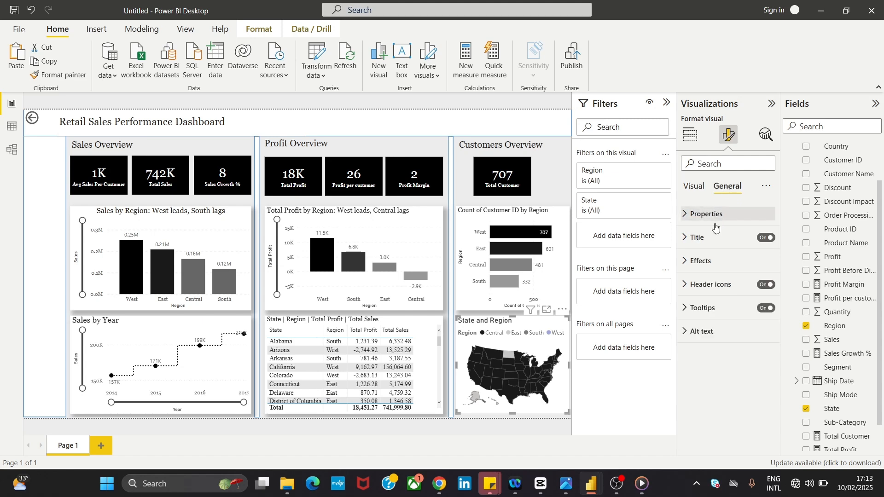
{"action": "left_click", "coordinate": [709, 261]}
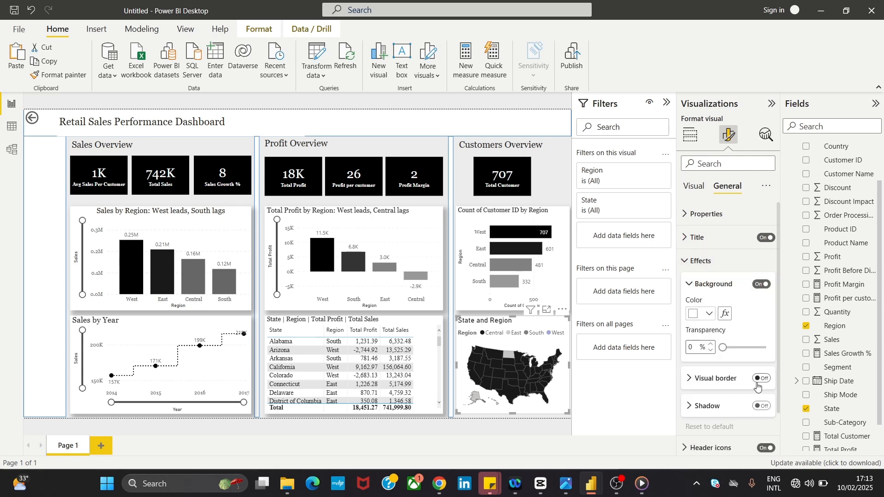
{"action": "left_click", "coordinate": [762, 406]}
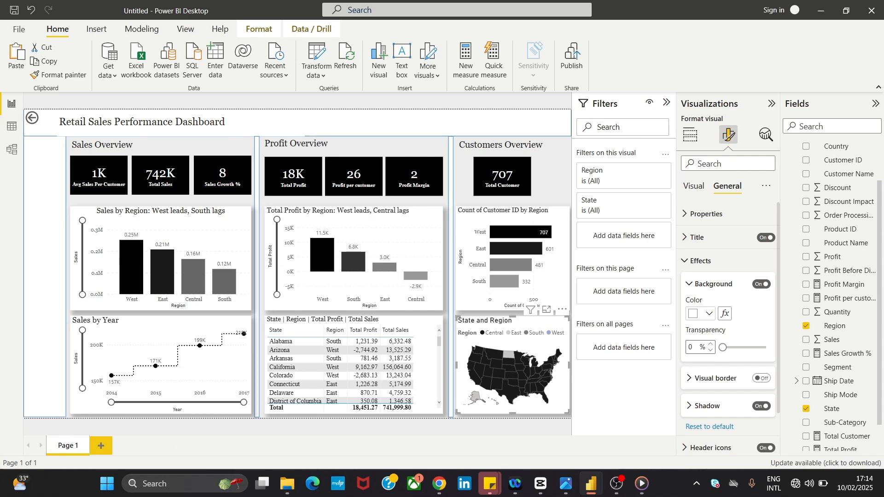
- Nudge the Customers Overview heading slightly left and down to align it with the visuals beneath and the other section headings
{"action": "left_click", "coordinate": [480, 145]}
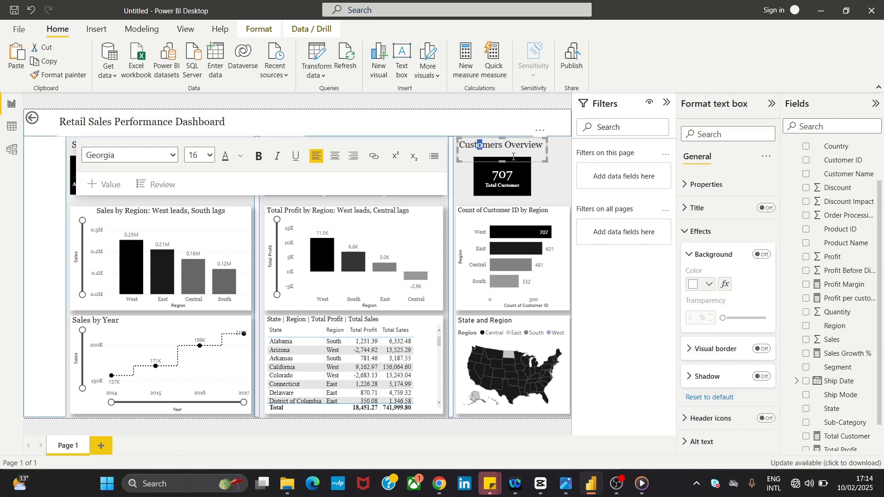
{"action": "left_click", "coordinate": [537, 162]}
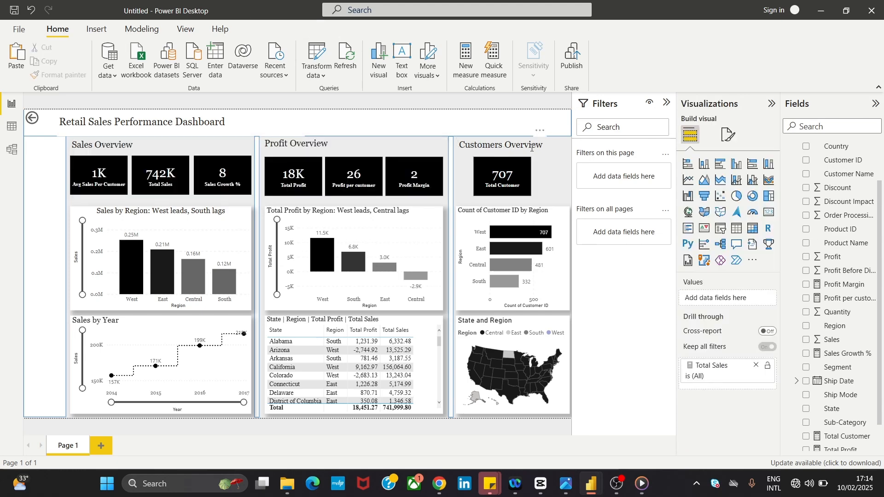
{"action": "left_click", "coordinate": [541, 161]}
{"action": "left_click", "coordinate": [542, 162]}
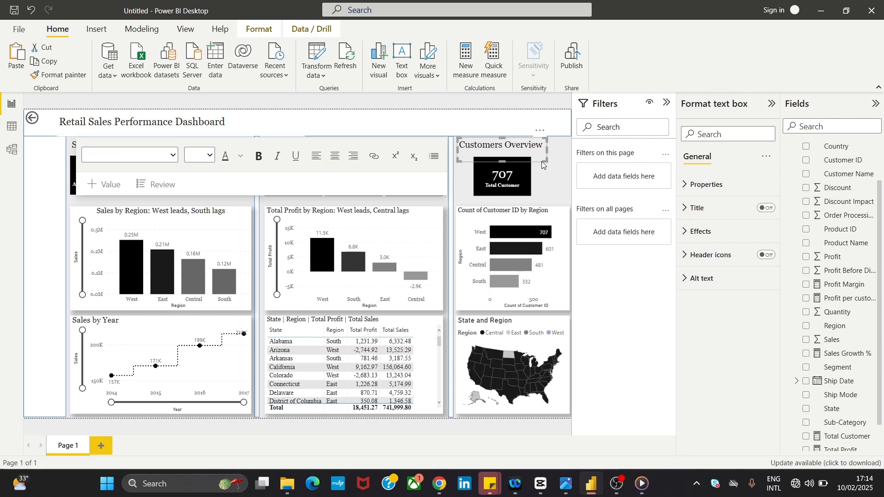
{"action": "key", "text": "Left"}
{"action": "key", "text": "Left"}
{"action": "key", "text": "Left"}
{"action": "key", "text": "Left"}
{"action": "key", "text": "Down"}
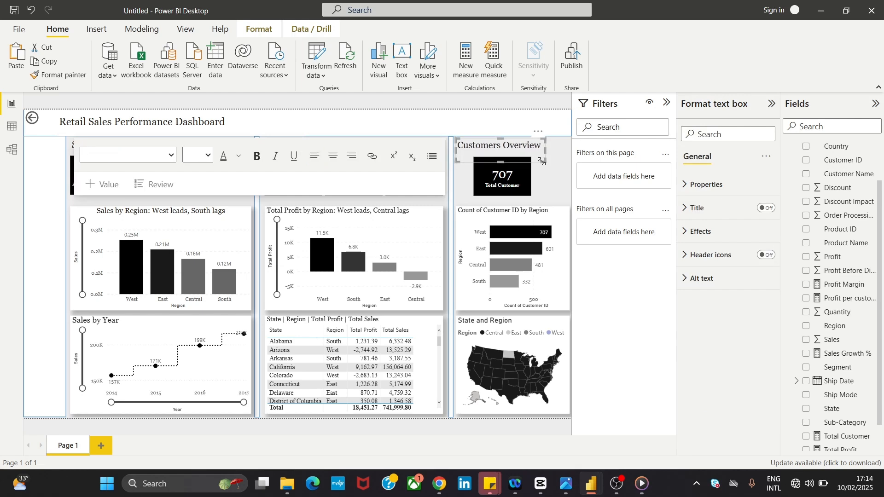
{"action": "key", "text": "Left"}
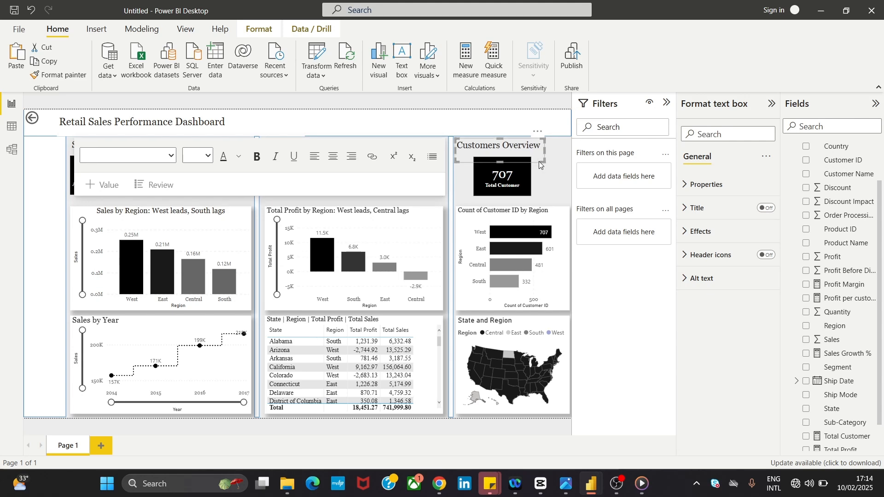
{"action": "left_click", "coordinate": [562, 176]}
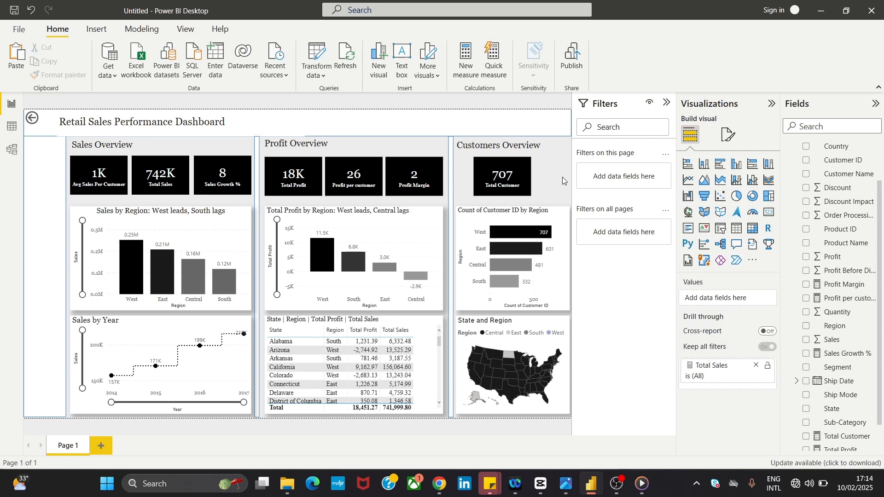
- Nudge the Profit Overview heading slightly left and down to line it up with the other section headings, and reselect the Customers Overview heading
{"action": "left_click", "coordinate": [284, 144]}
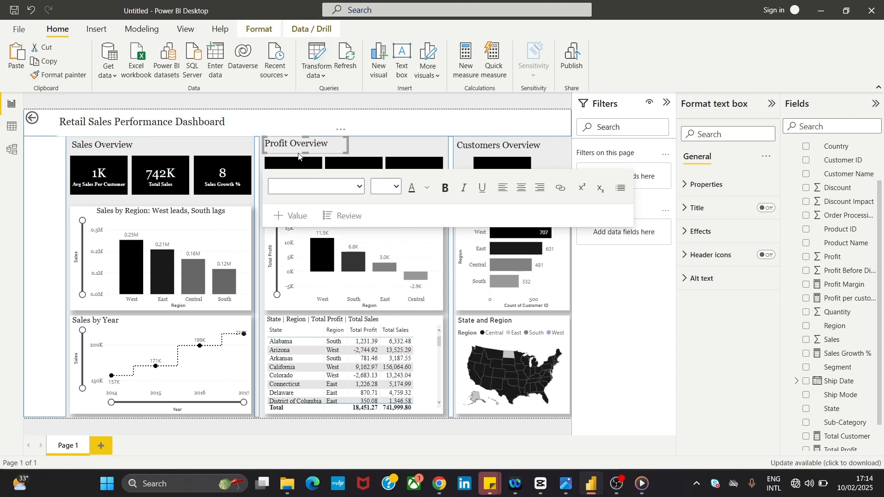
{"action": "key", "text": "Left"}
{"action": "key", "text": "Left"}
{"action": "key", "text": "Left"}
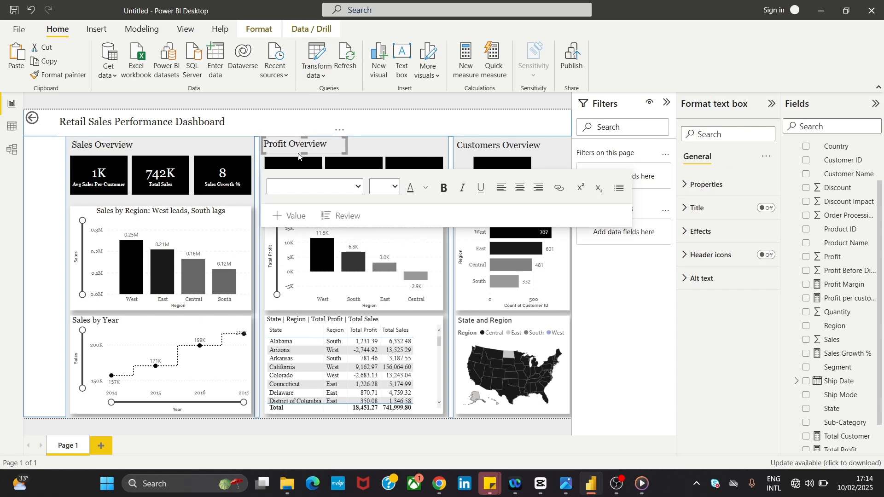
{"action": "key", "text": "Down"}
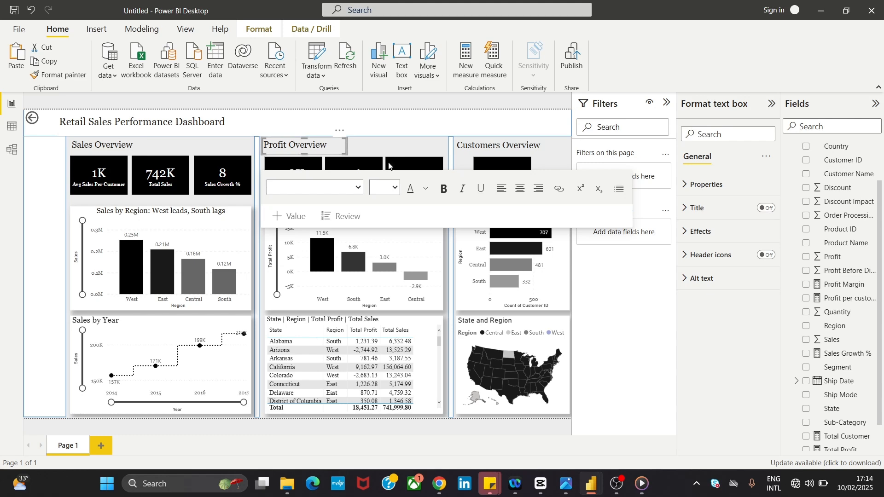
{"action": "left_click", "coordinate": [476, 144]}
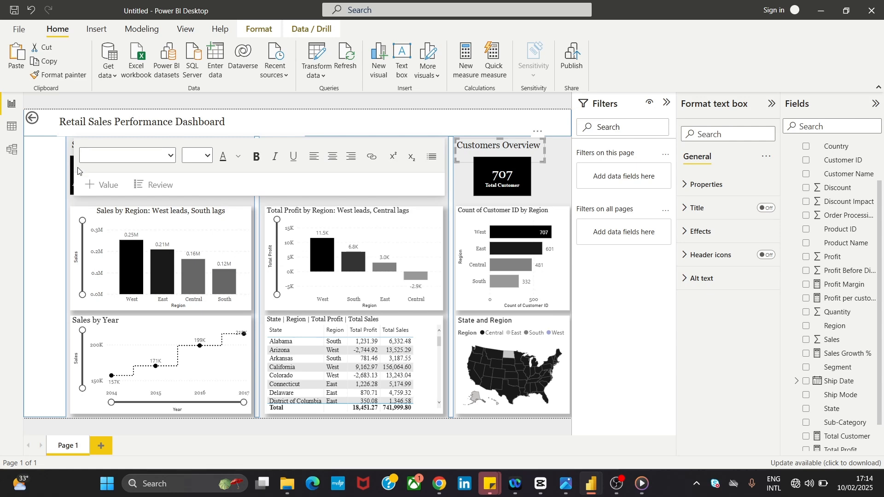
- Nudge the Sales Overview heading slightly left and down to line it up with the other section headings
{"action": "left_click", "coordinate": [564, 258]}
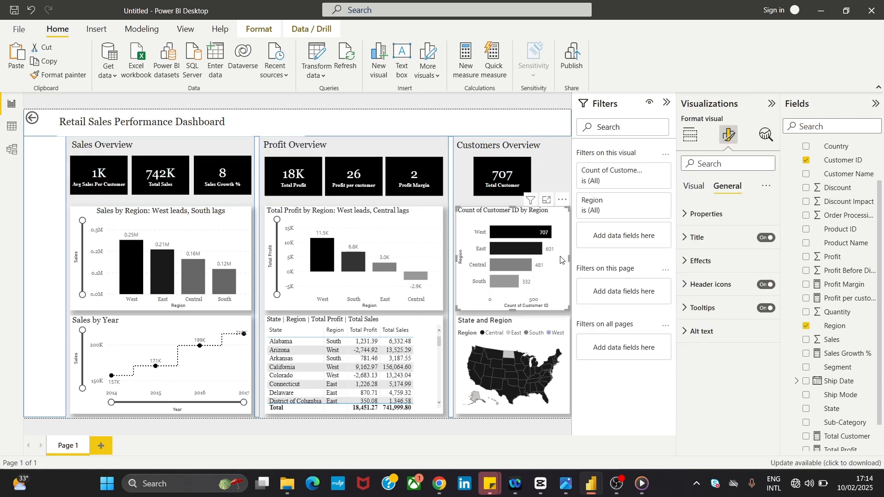
{"action": "left_click", "coordinate": [99, 145]}
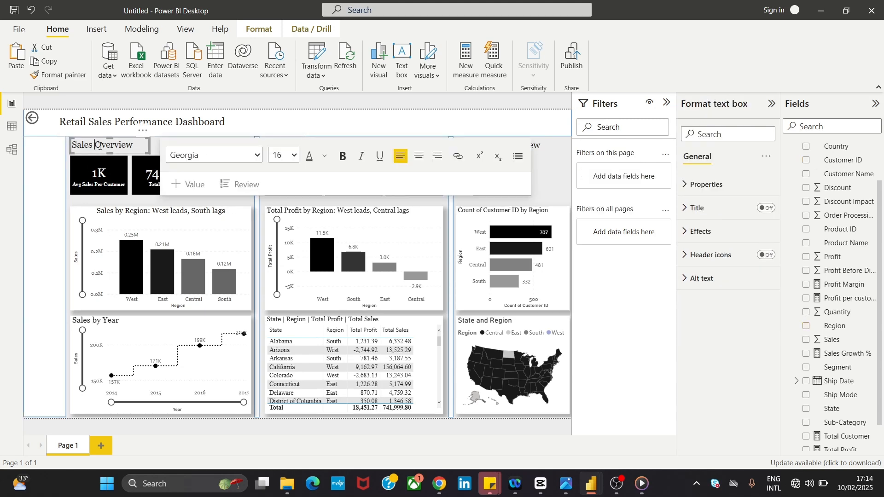
{"action": "left_click", "coordinate": [104, 153]}
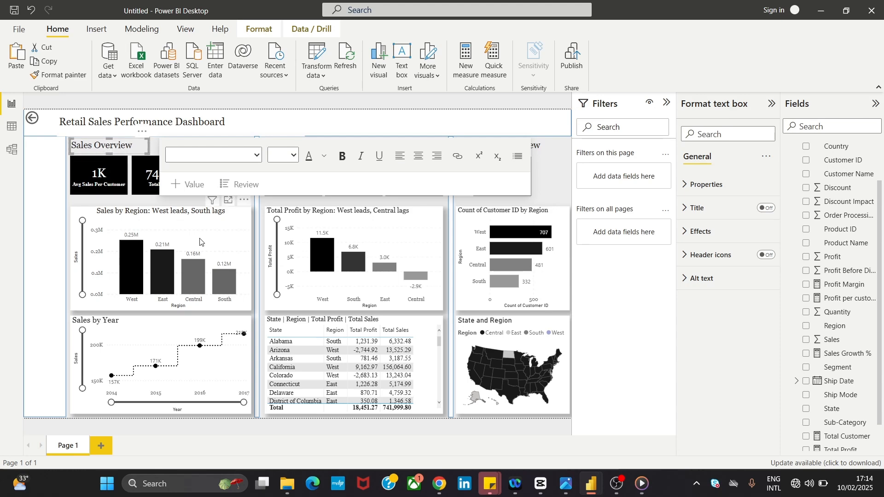
{"action": "left_click", "coordinate": [250, 227]}
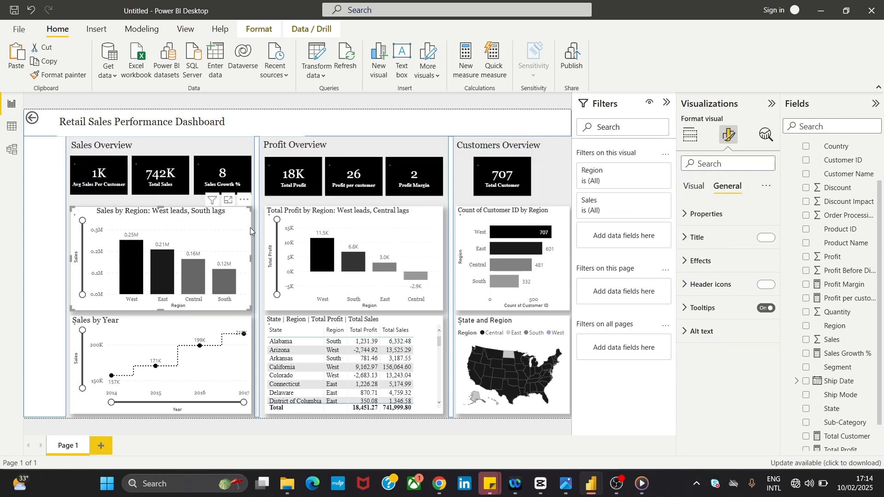
{"action": "left_click", "coordinate": [294, 144]}
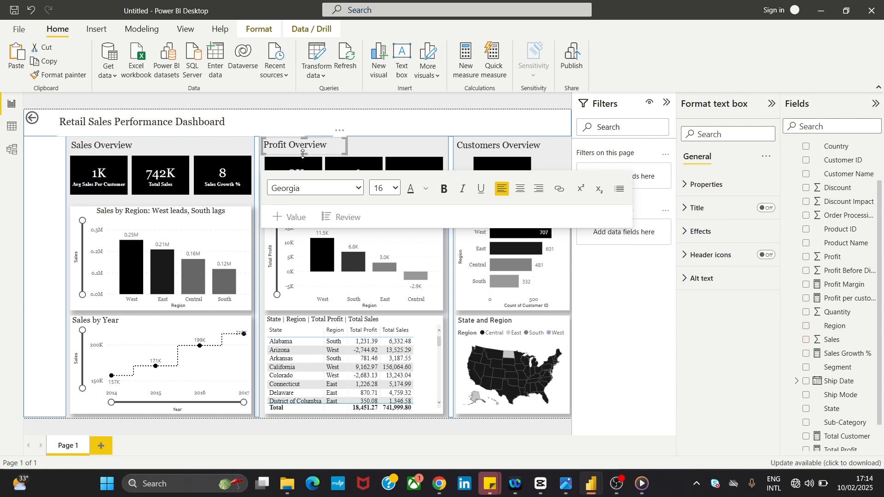
- Examine the slicer column in the reference image Retail Store Sales Dashboard.png and return to the report
{"action": "left_click", "coordinate": [45, 226]}
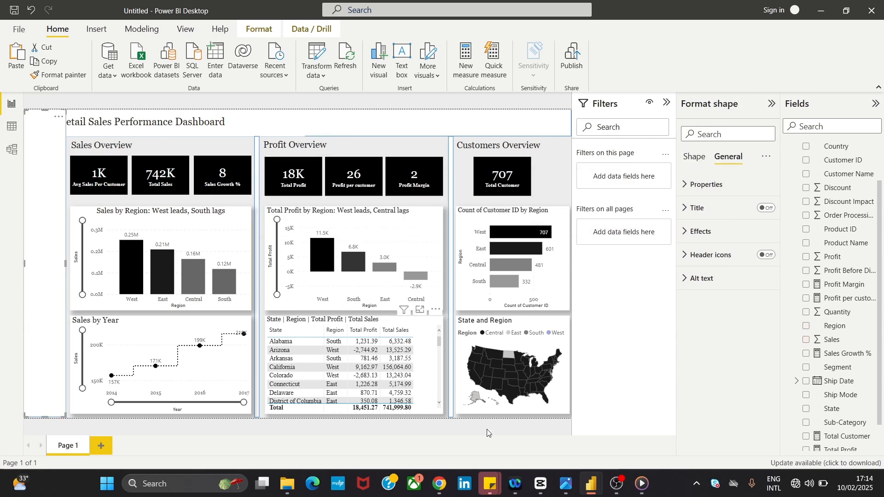
{"action": "left_click", "coordinate": [566, 485]}
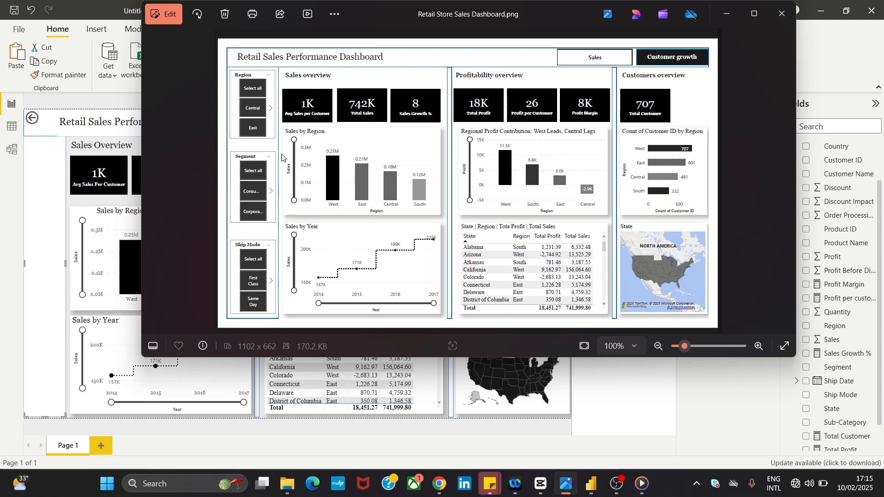
{"action": "left_click", "coordinate": [27, 175]}
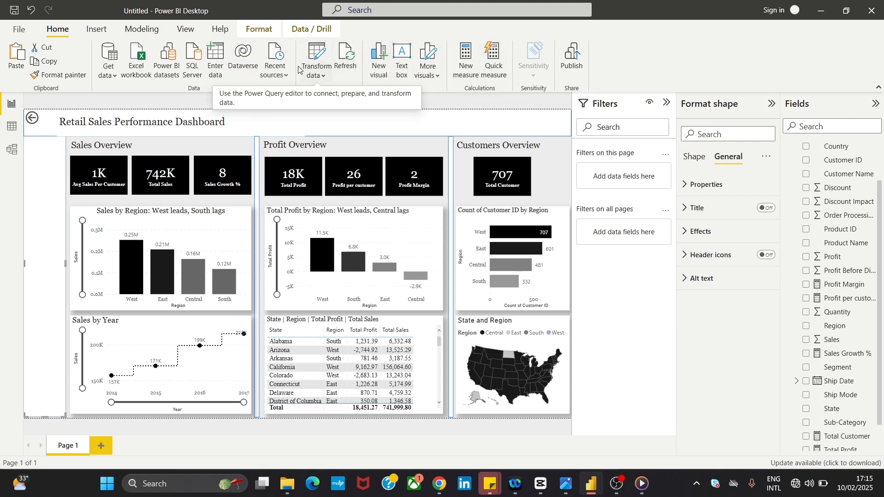
{"action": "left_click", "coordinate": [380, 54]}
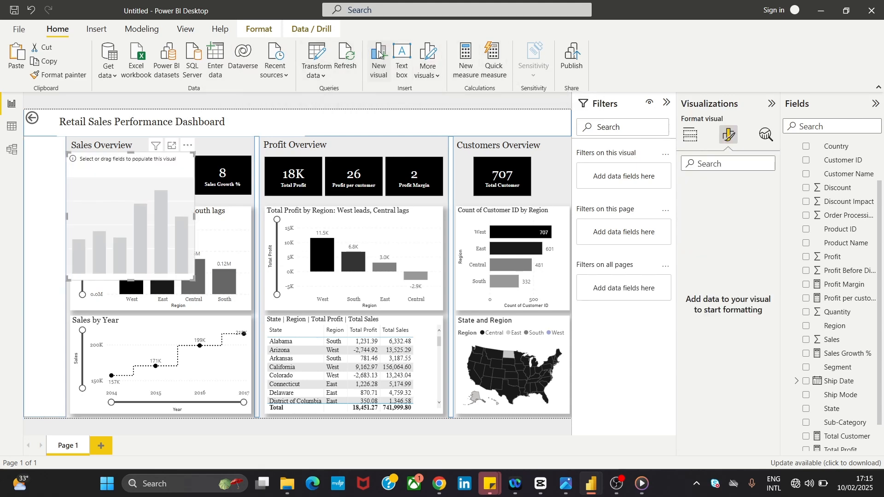
{"action": "left_click", "coordinate": [689, 136]}
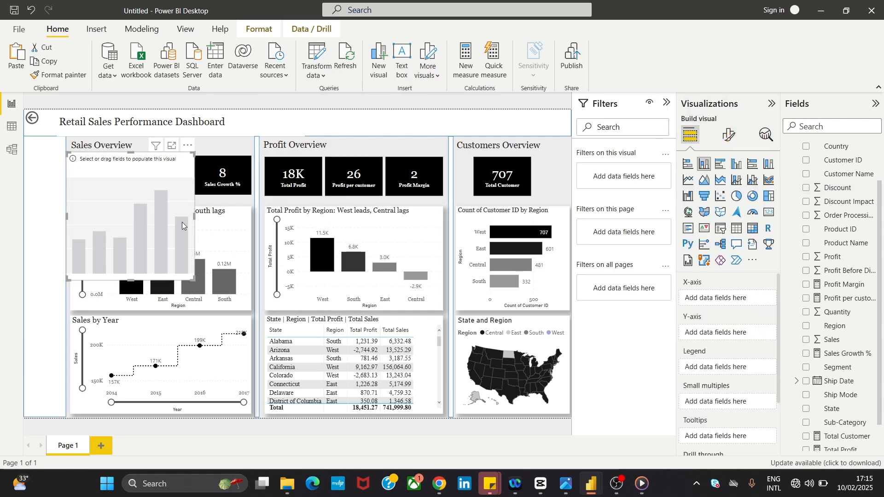
{"action": "left_click", "coordinate": [186, 147]}
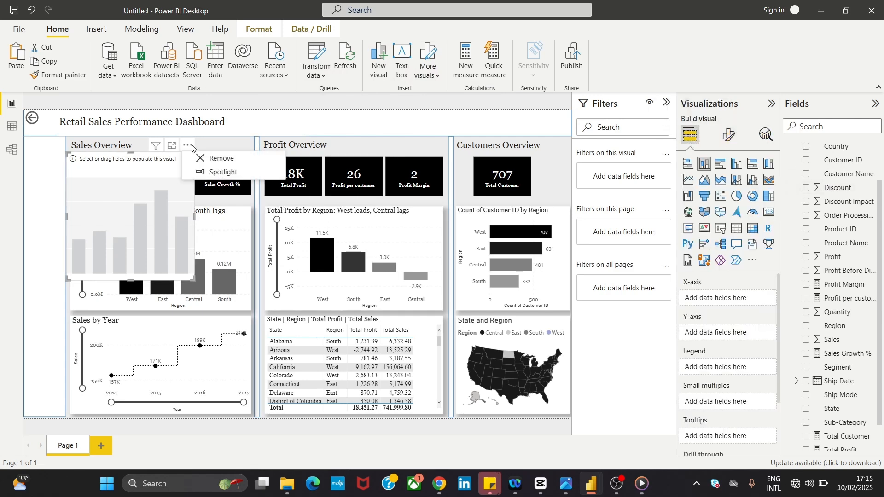
{"action": "left_click", "coordinate": [216, 158]}
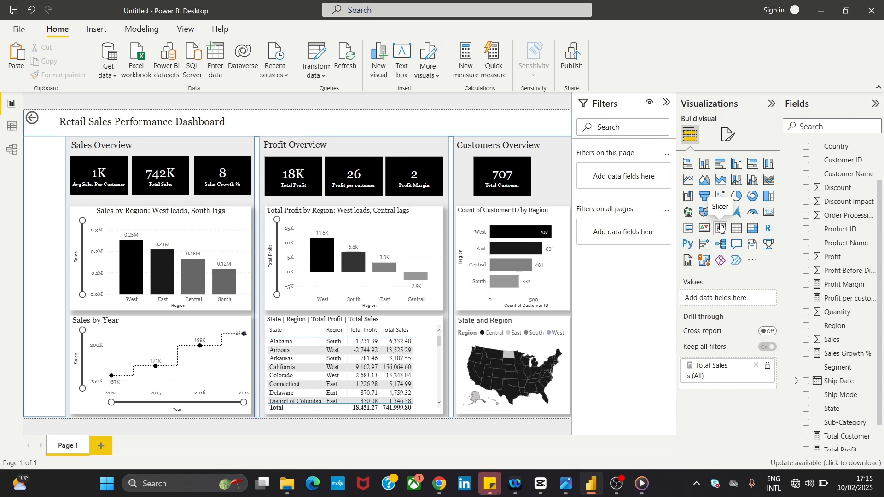
- Add a Region slicer and fit it narrow and short near the upper end of the blank strip beside the Sales Overview section
{"action": "left_click", "coordinate": [721, 229]}
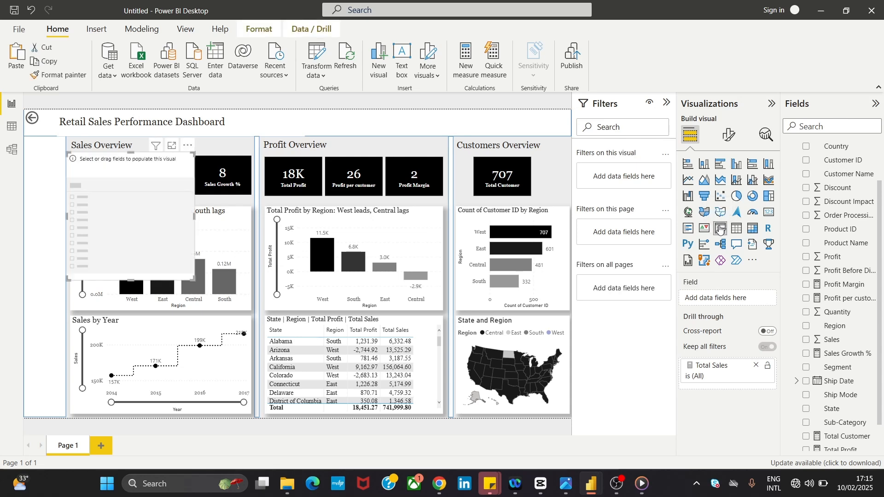
{"action": "left_click_drag", "start_coordinate": [194, 215], "coordinate": [67, 199]}
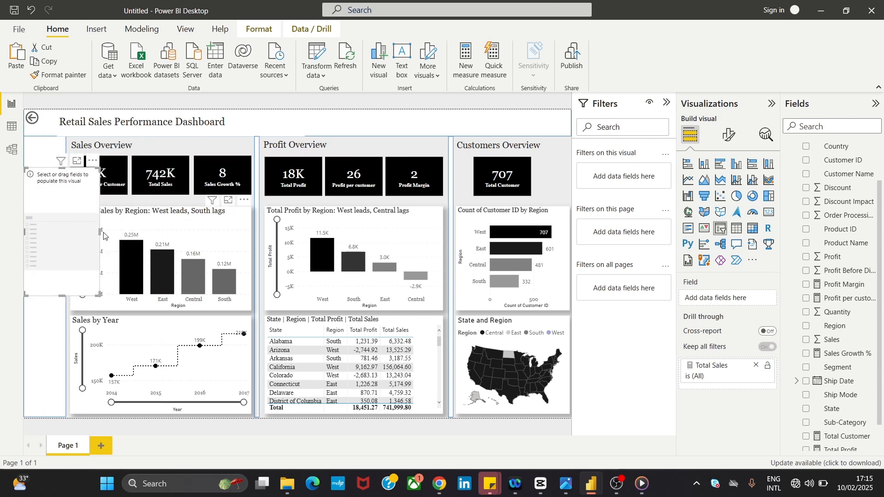
{"action": "left_click_drag", "start_coordinate": [100, 233], "coordinate": [66, 222]}
{"action": "left_click_drag", "start_coordinate": [47, 291], "coordinate": [49, 240]}
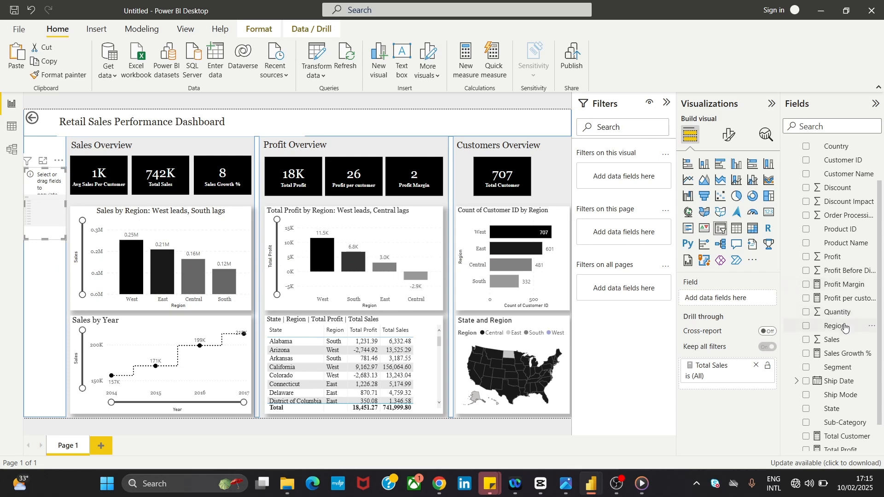
{"action": "left_click_drag", "start_coordinate": [836, 326], "coordinate": [753, 300]}
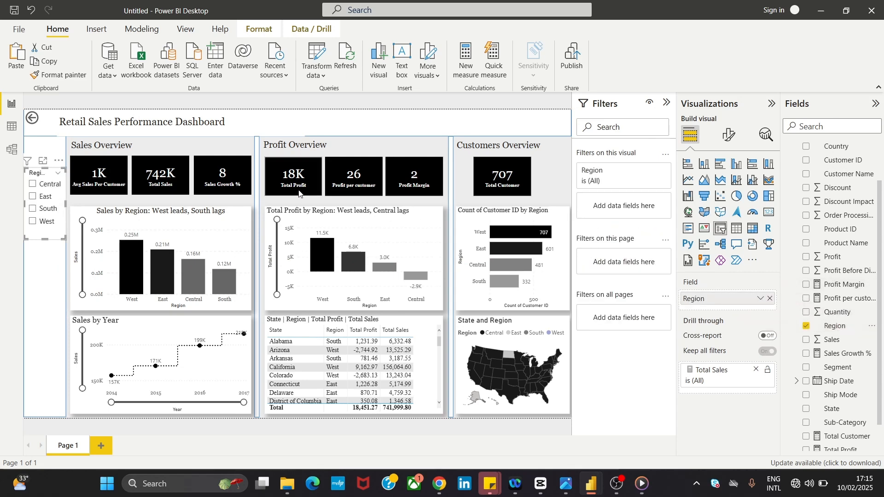
{"action": "left_click_drag", "start_coordinate": [43, 170], "coordinate": [42, 159]}
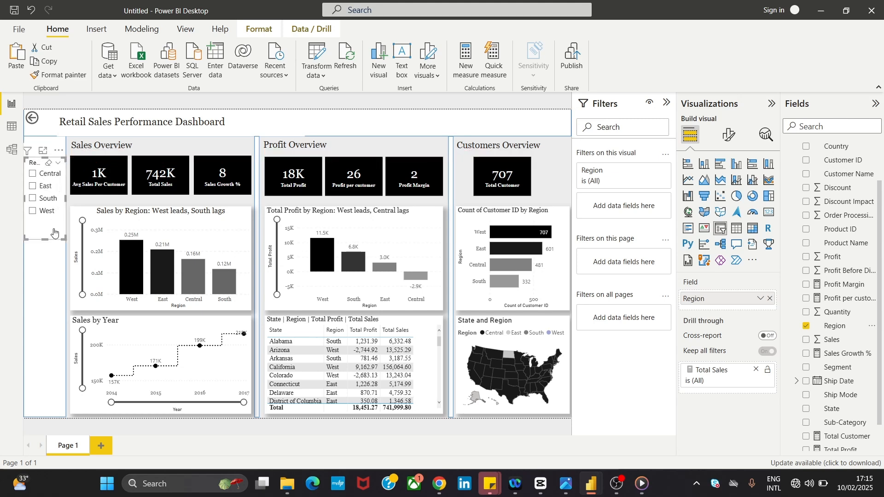
{"action": "left_click_drag", "start_coordinate": [45, 237], "coordinate": [45, 228]}
- Bring the Region slicer forward, in front of the blank side strip shape
{"action": "left_click", "coordinate": [56, 271]}
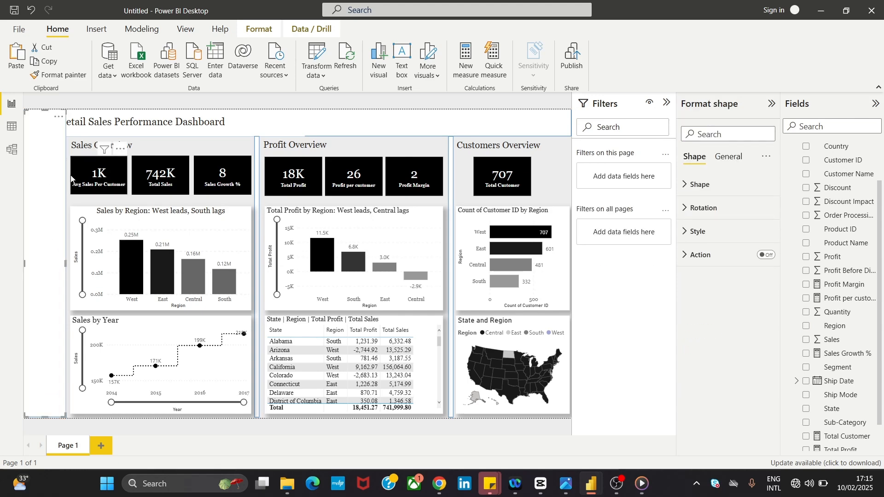
{"action": "left_click", "coordinate": [47, 172]}
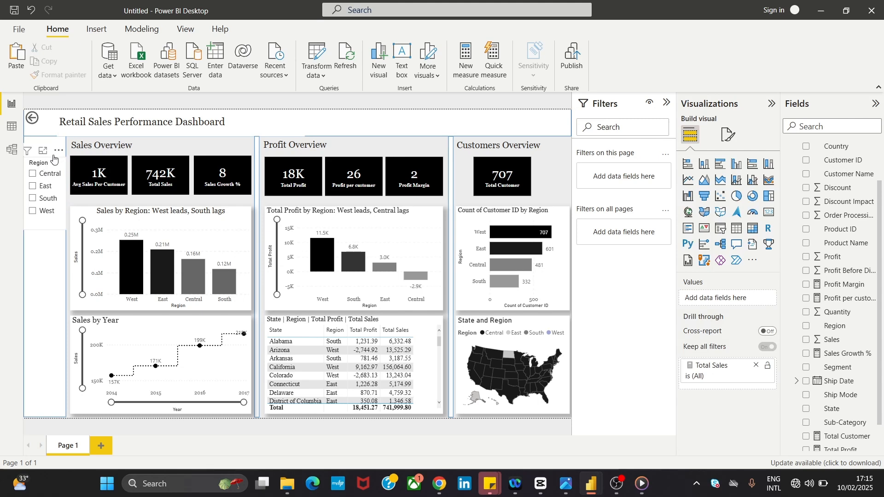
{"action": "left_click", "coordinate": [58, 150]}
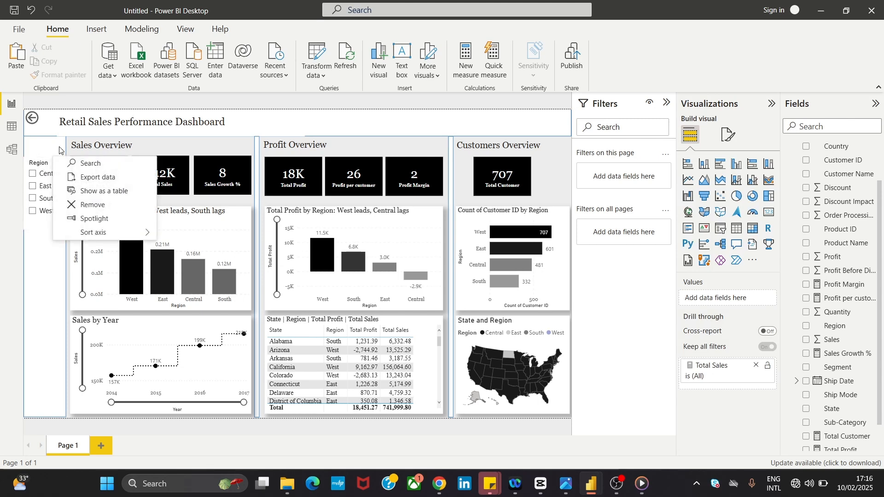
{"action": "key", "text": "Escape"}
{"action": "left_click", "coordinate": [56, 160]}
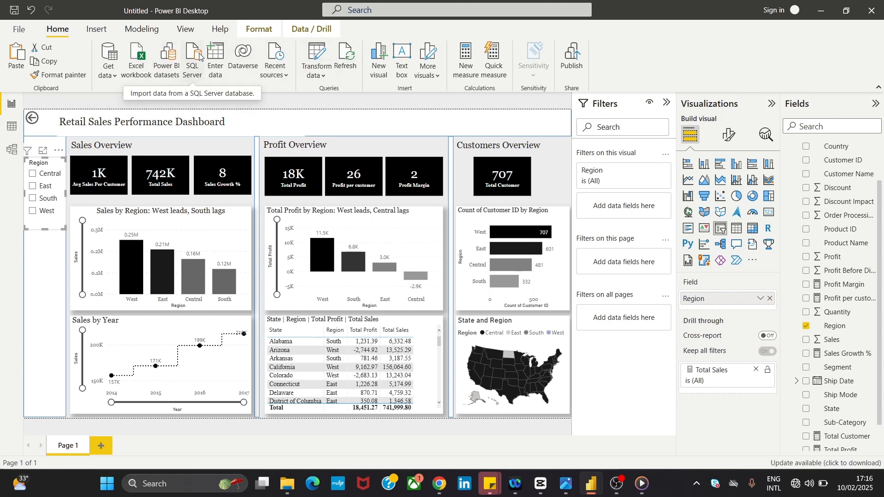
{"action": "left_click", "coordinate": [259, 30]}
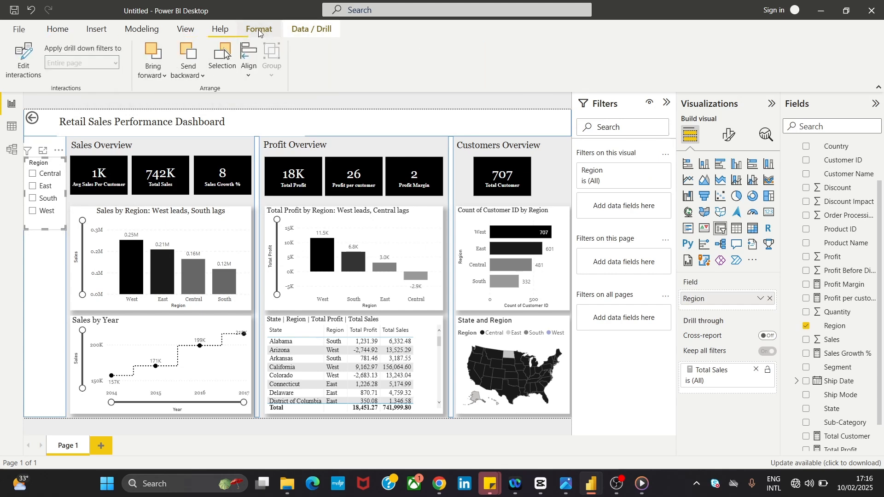
{"action": "left_click", "coordinate": [153, 69]}
{"action": "left_click", "coordinate": [168, 113]}
- Try the horizontal orientation in the Region slicer's settings and switch it back to vertical
{"action": "left_click", "coordinate": [736, 135]}
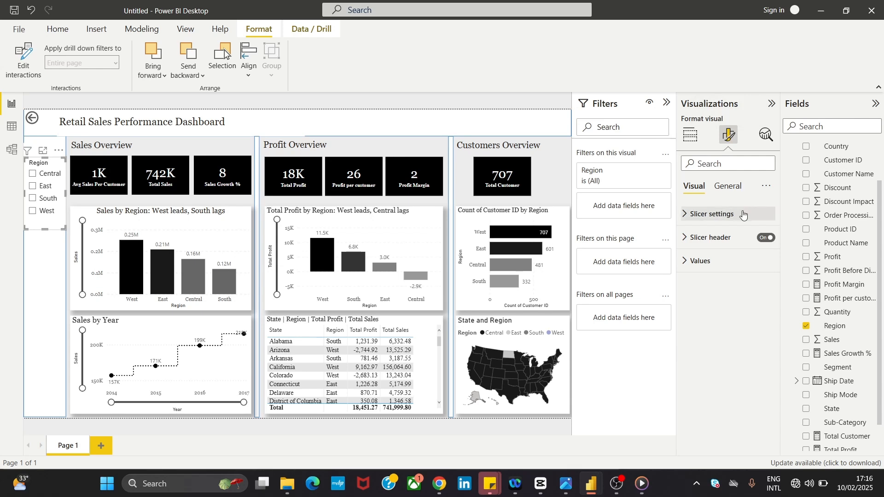
{"action": "left_click", "coordinate": [716, 214]}
{"action": "left_click", "coordinate": [724, 285]}
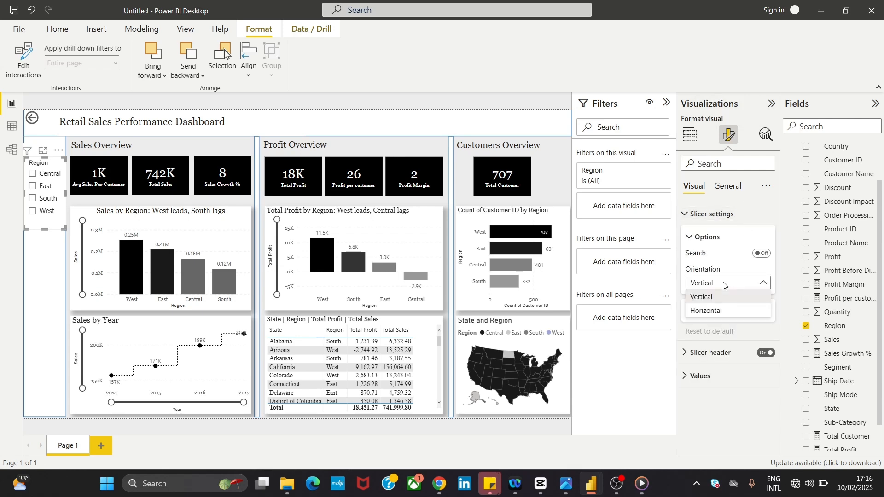
{"action": "left_click", "coordinate": [720, 312]}
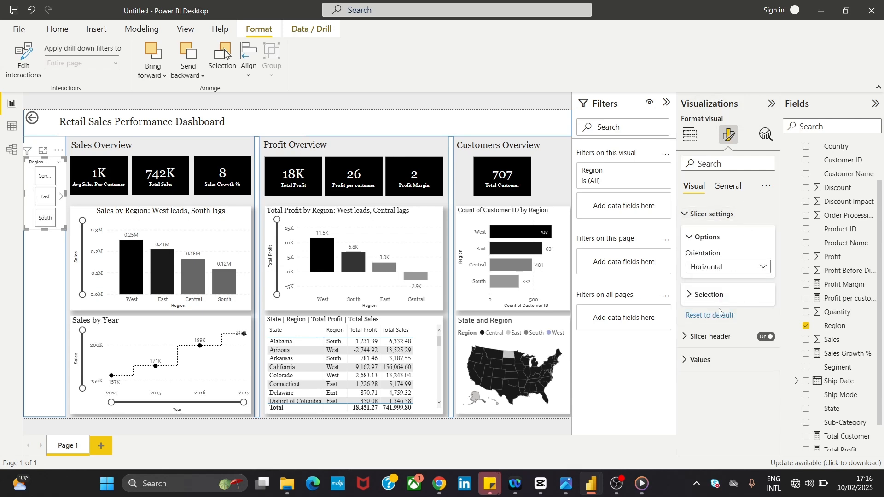
{"action": "left_click", "coordinate": [721, 268]}
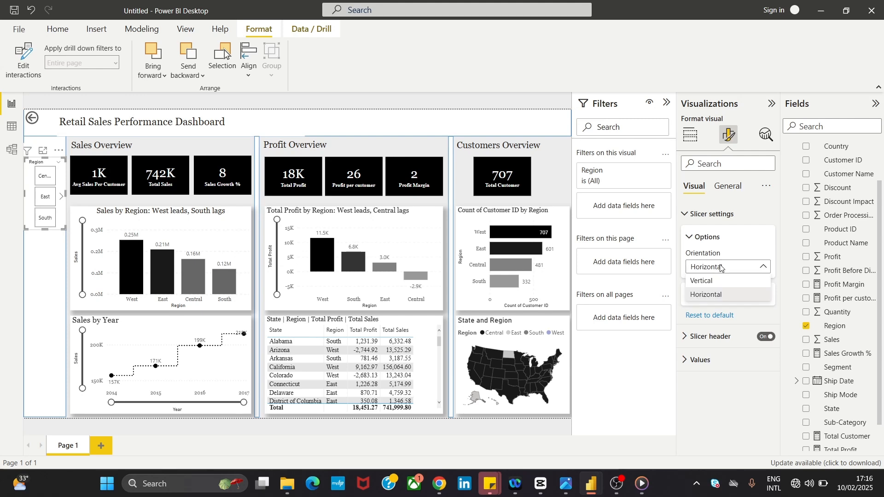
{"action": "left_click", "coordinate": [717, 281]}
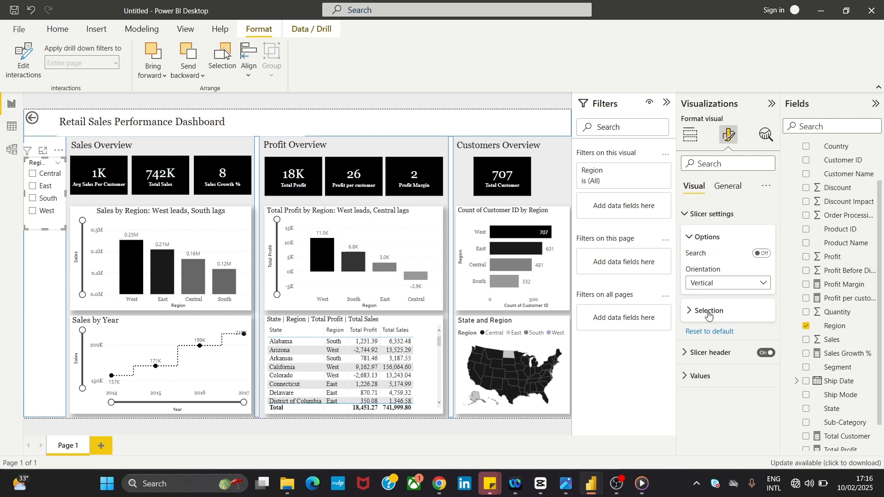
- Turn on the "Select all" option in the Region slicer's selection settings
{"action": "left_click", "coordinate": [705, 316]}
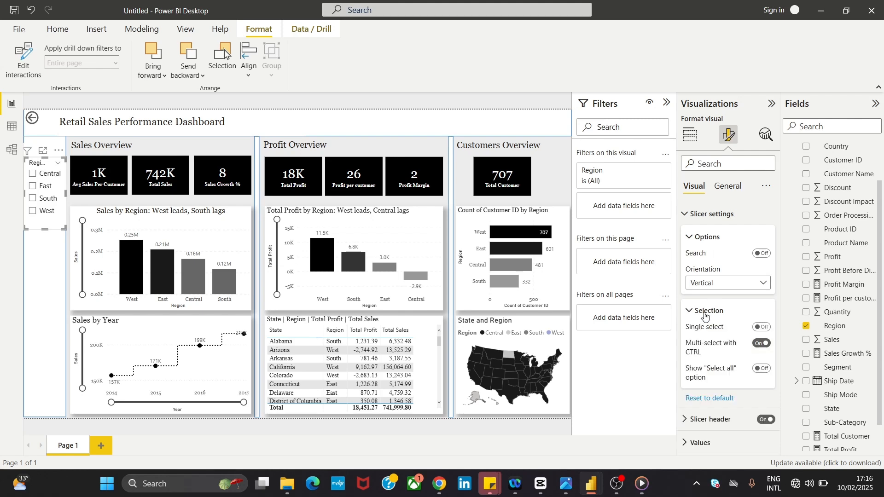
{"action": "left_click", "coordinate": [763, 370]}
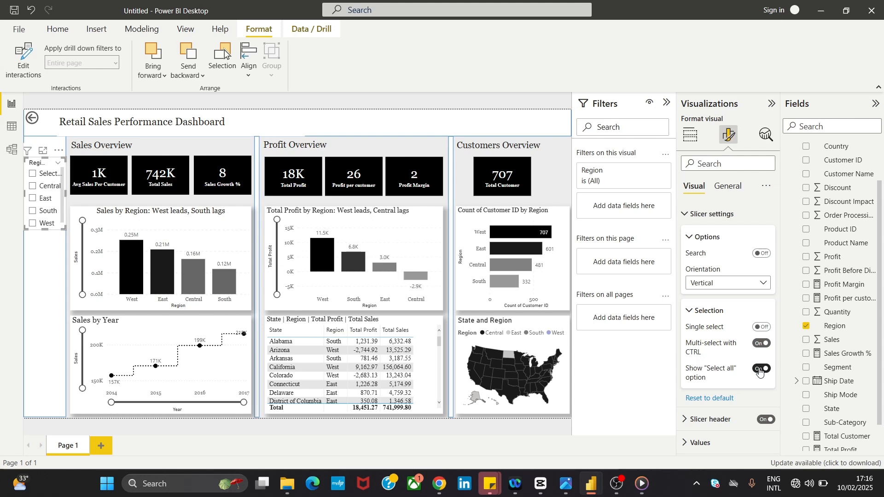
{"action": "left_click", "coordinate": [691, 317]}
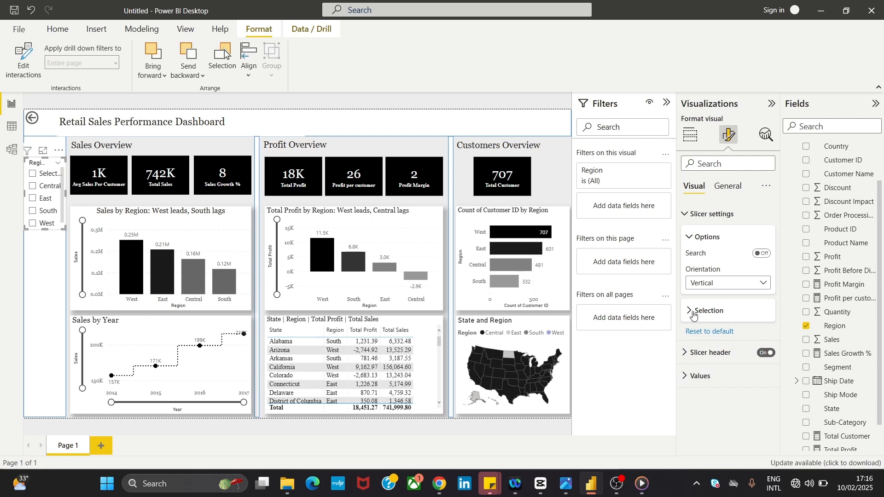
{"action": "left_click", "coordinate": [693, 315]}
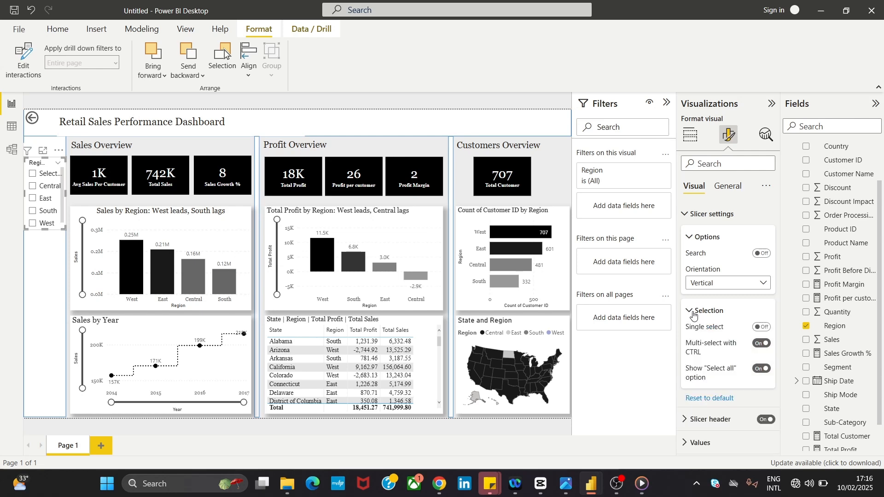
{"action": "left_click", "coordinate": [693, 316]}
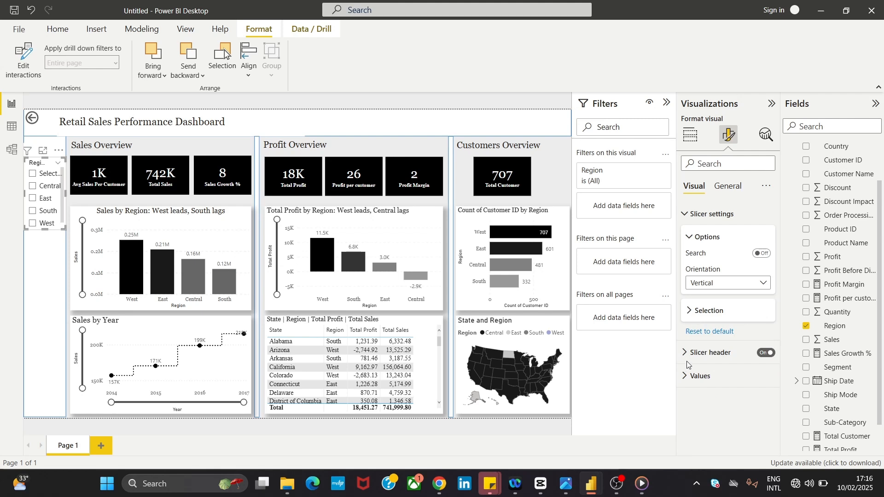
- Turn off the Region slicer's header, toggling it to compare the slicer with and without it
{"action": "left_click", "coordinate": [771, 354]}
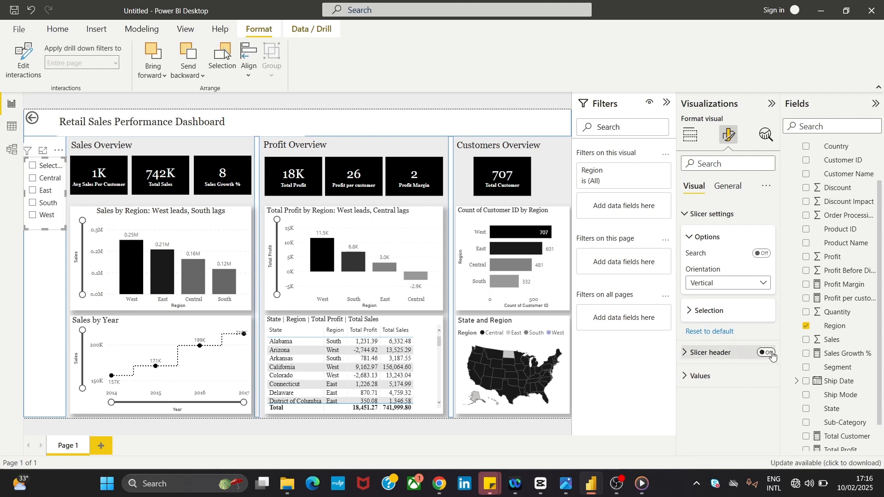
{"action": "left_click", "coordinate": [772, 354]}
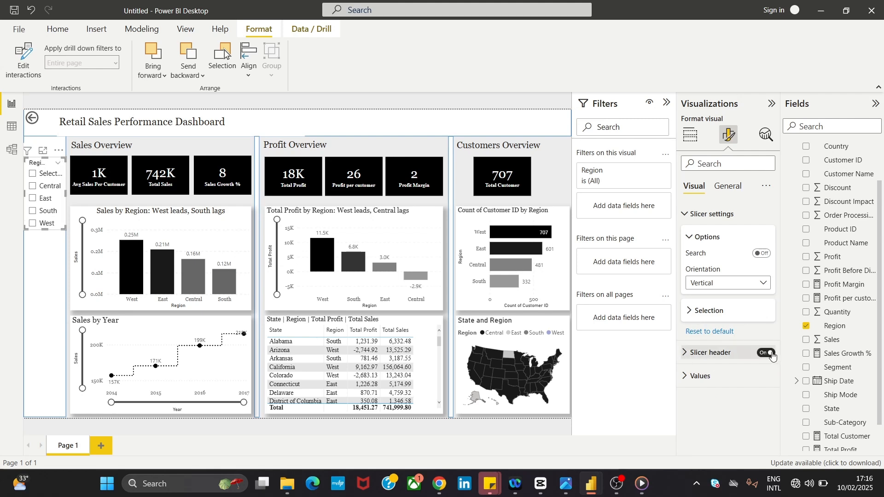
{"action": "left_click", "coordinate": [772, 354]}
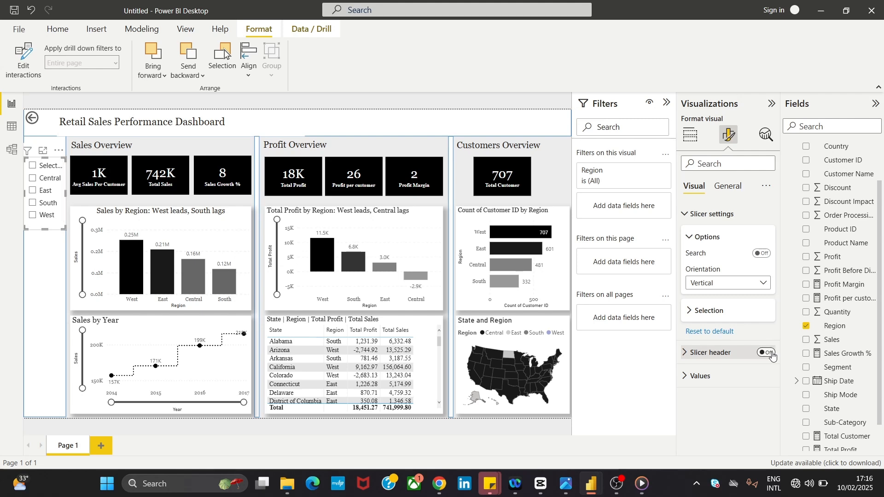
- Turn the Region slicer's header back on and set the font of its values to Georgia
{"action": "left_click", "coordinate": [772, 354]}
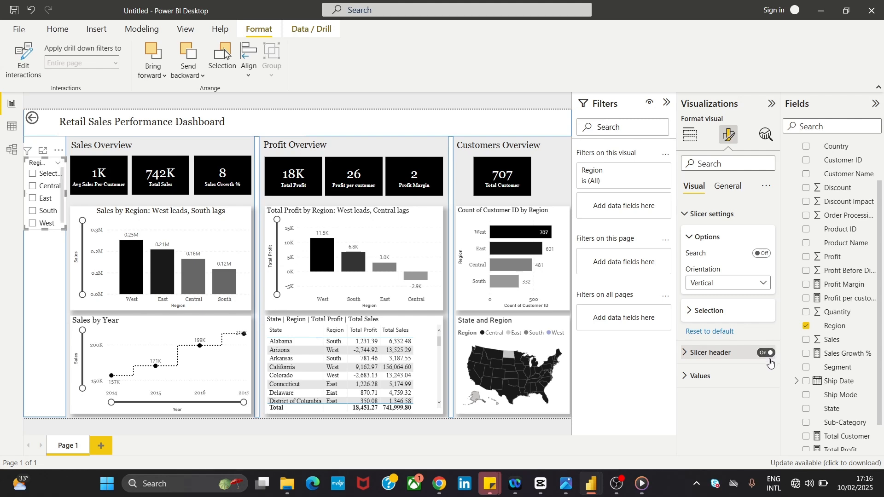
{"action": "left_click", "coordinate": [770, 358]}
{"action": "left_click", "coordinate": [770, 358]}
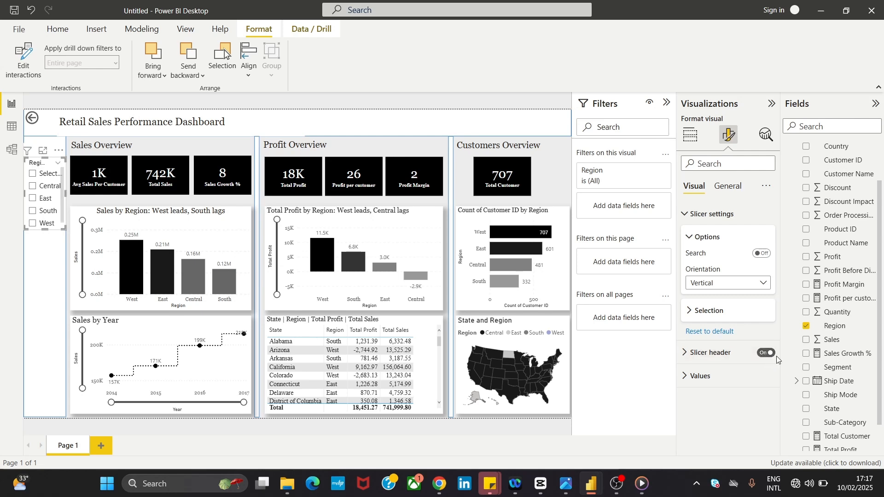
{"action": "left_click", "coordinate": [721, 383]}
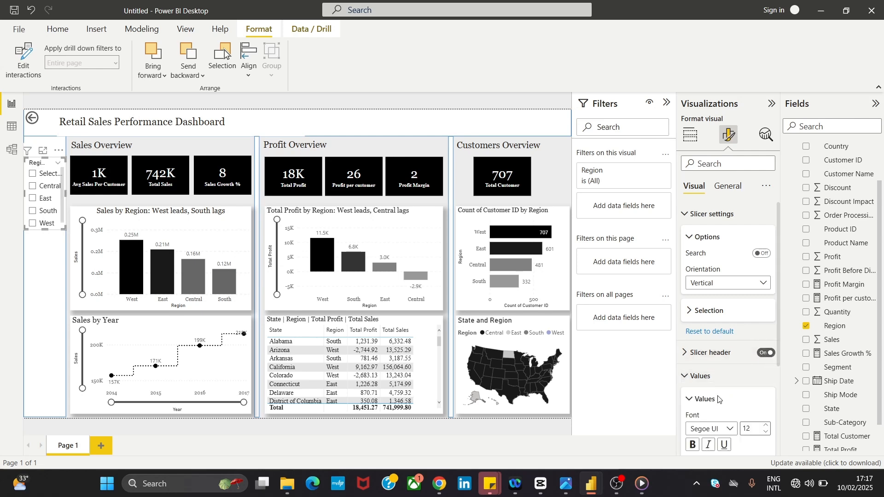
{"action": "left_click", "coordinate": [709, 429]}
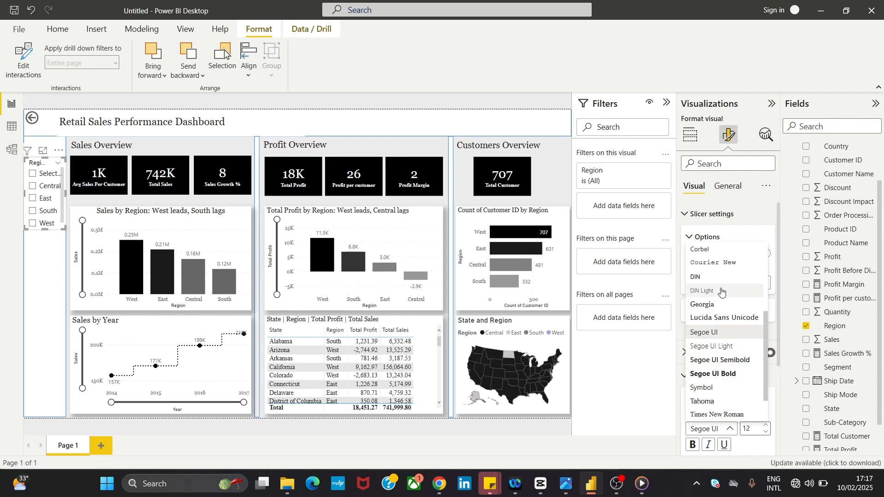
{"action": "left_click", "coordinate": [714, 307]}
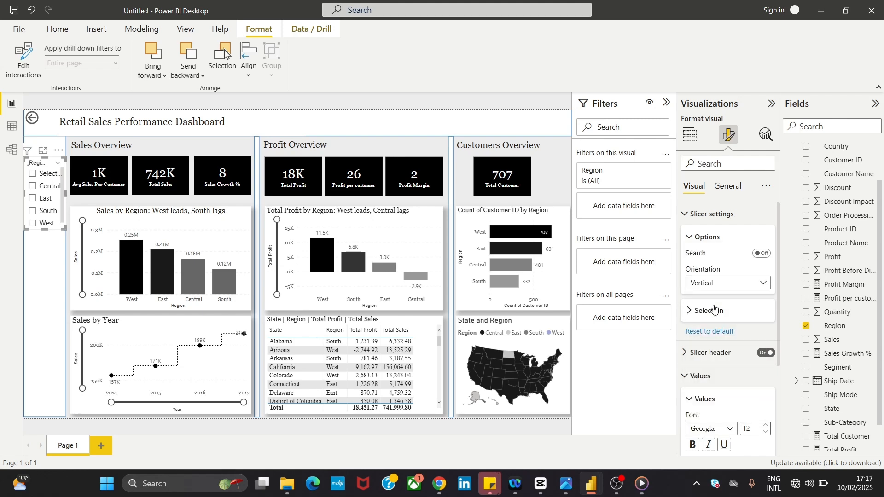
- Turn on the Region slicer's title and set the title font to Georgia, size 11
{"action": "left_click", "coordinate": [728, 189]}
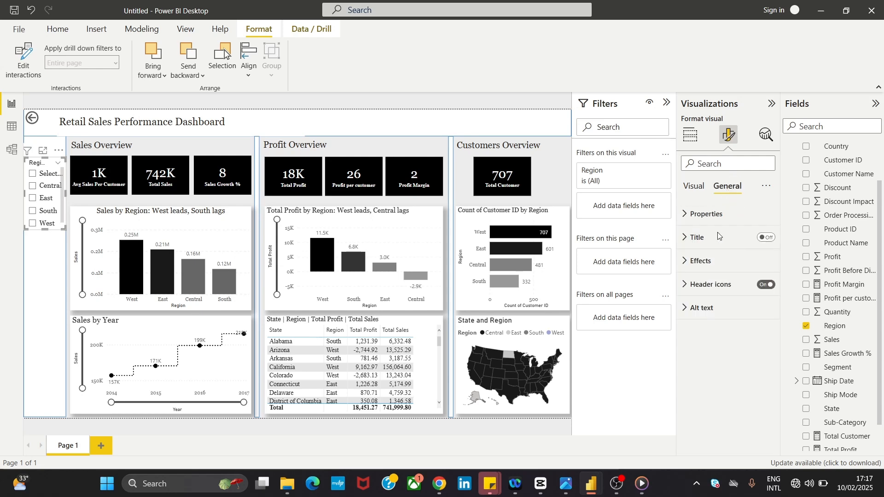
{"action": "left_click", "coordinate": [702, 263]}
{"action": "left_click", "coordinate": [702, 264]}
{"action": "left_click", "coordinate": [705, 238]}
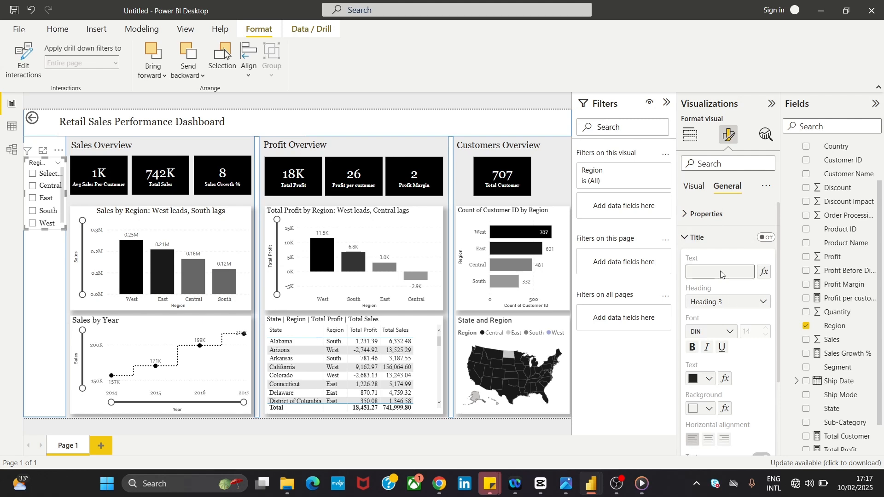
{"action": "left_click", "coordinate": [764, 238]}
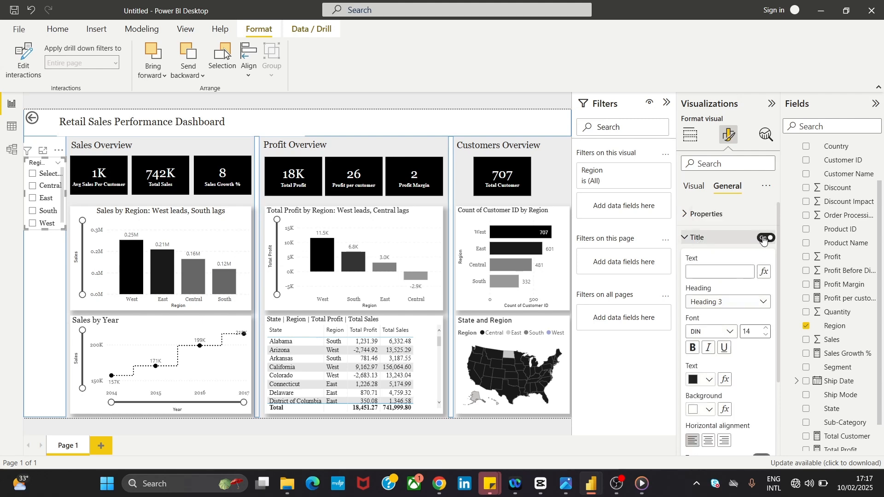
{"action": "left_click", "coordinate": [706, 333]}
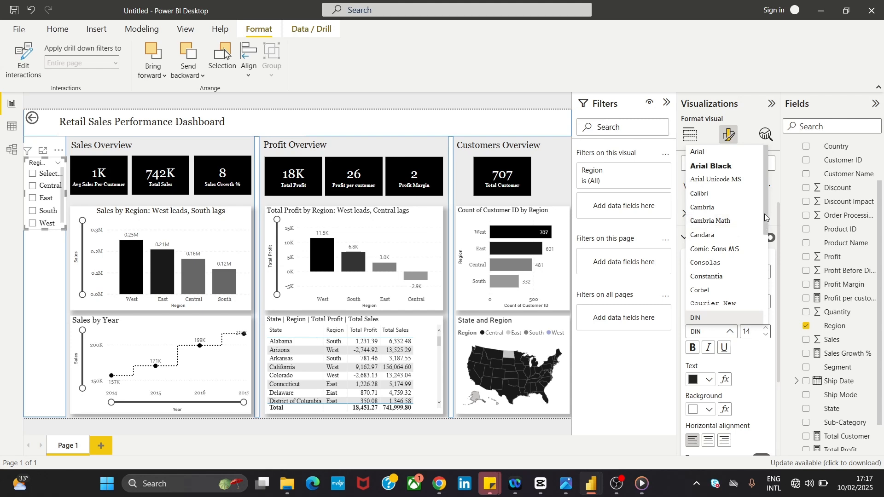
{"action": "left_click_drag", "start_coordinate": [764, 213], "coordinate": [762, 249]}
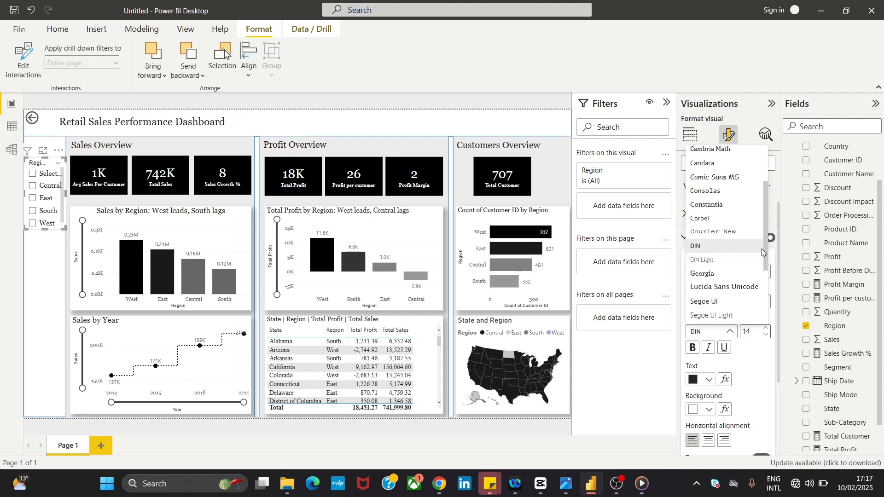
{"action": "left_click", "coordinate": [738, 279]}
{"action": "left_click", "coordinate": [767, 335]}
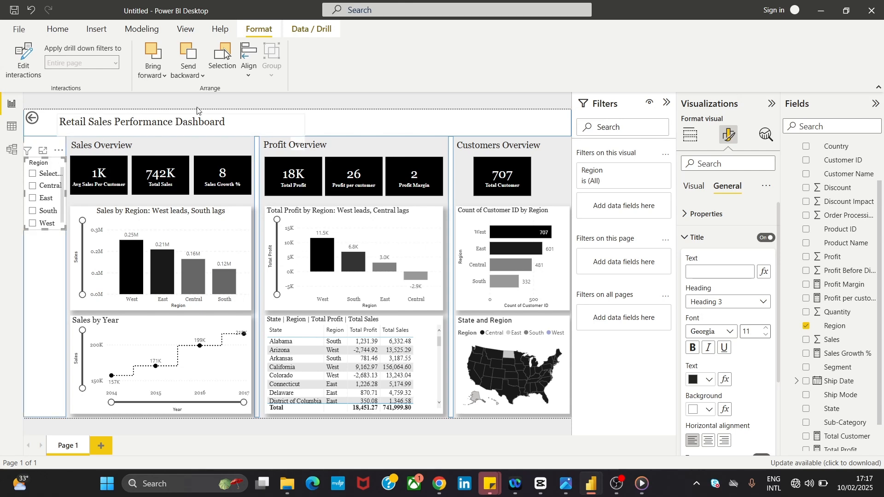
{"action": "left_click", "coordinate": [61, 253]}
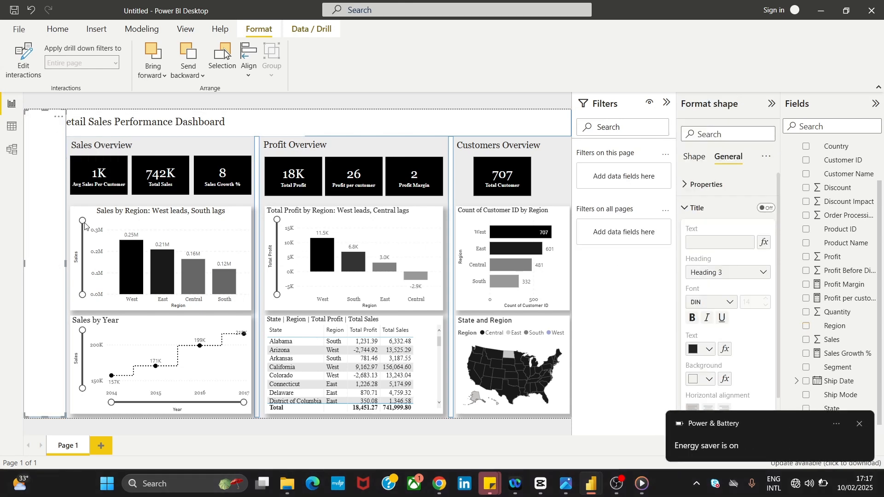
{"action": "left_click", "coordinate": [859, 424]}
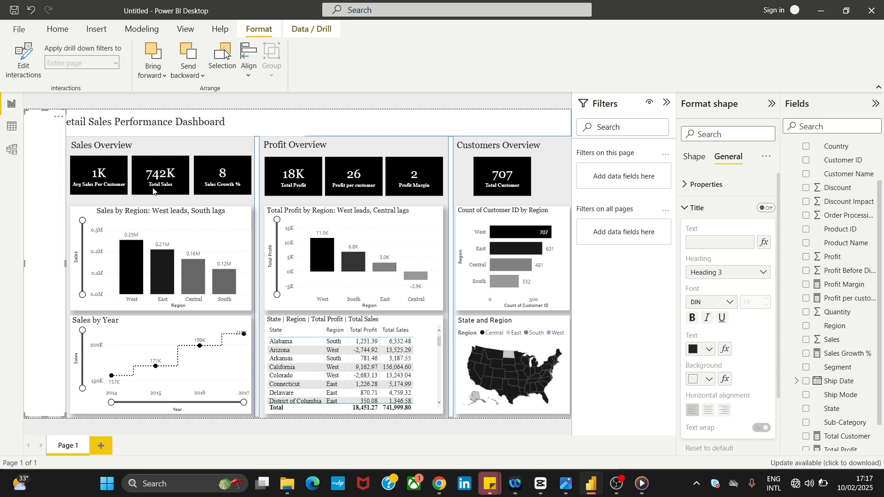
{"action": "left_click", "coordinate": [224, 143]}
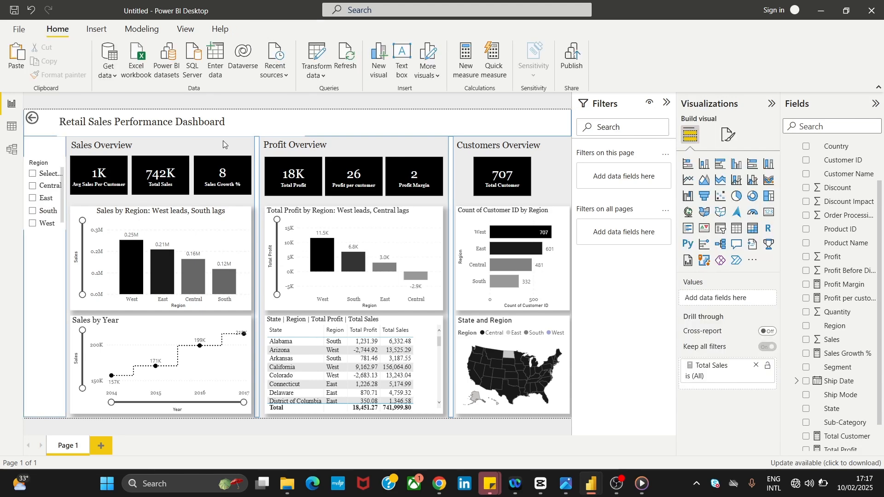
- Try filtering the dashboard to Central with the Region slicer, and select all regions again
{"action": "left_click", "coordinate": [59, 191]}
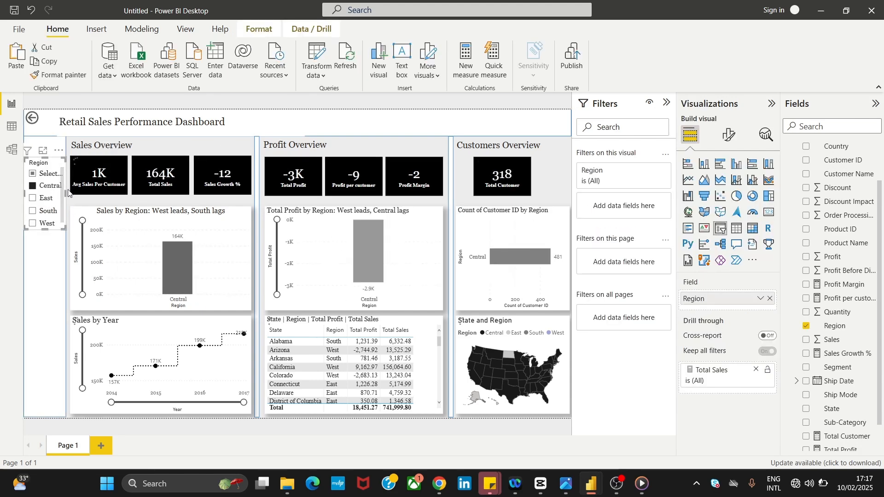
{"action": "mouse_move", "coordinate": [69, 200]}
{"action": "left_mouse_down"}
{"action": "mouse_move", "coordinate": [77, 205]}
{"action": "mouse_move", "coordinate": [66, 206]}
{"action": "left_mouse_up"}
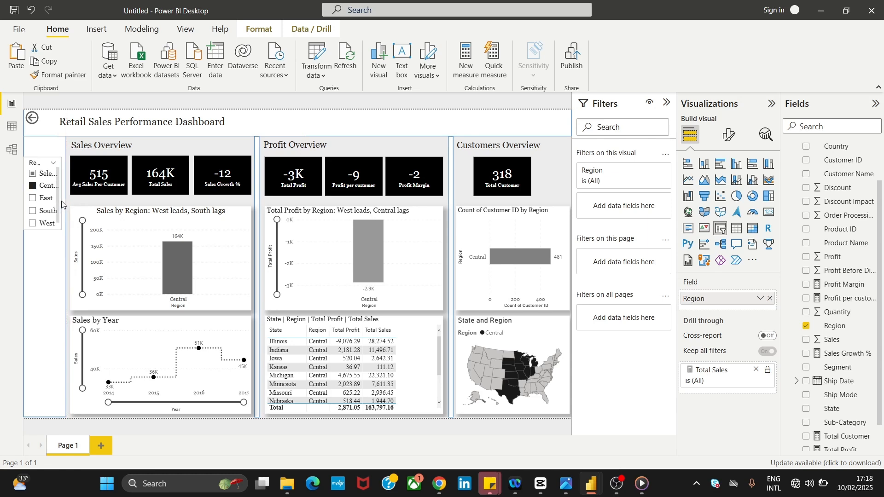
{"action": "left_click_drag", "start_coordinate": [63, 204], "coordinate": [62, 203]}
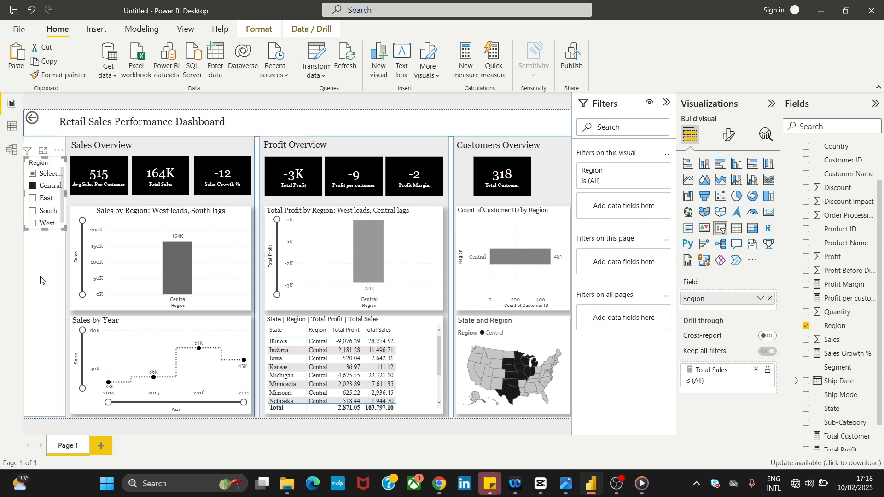
{"action": "left_click", "coordinate": [51, 304]}
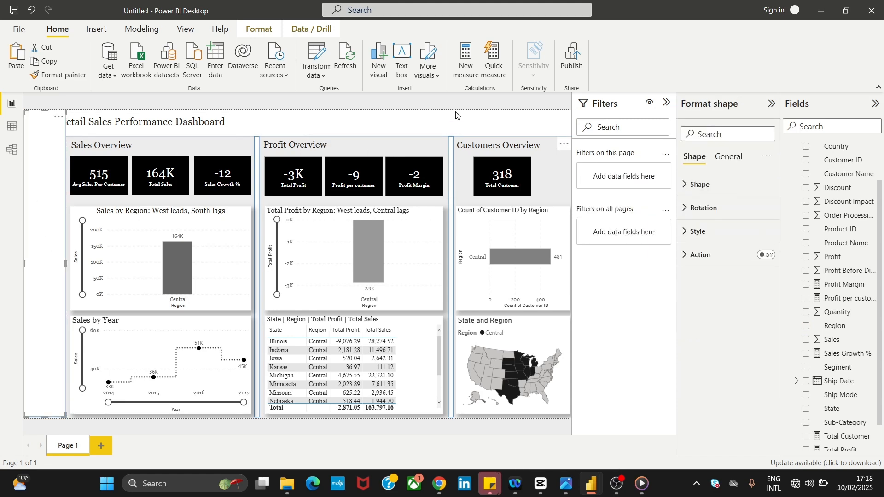
{"action": "left_click", "coordinate": [401, 128]}
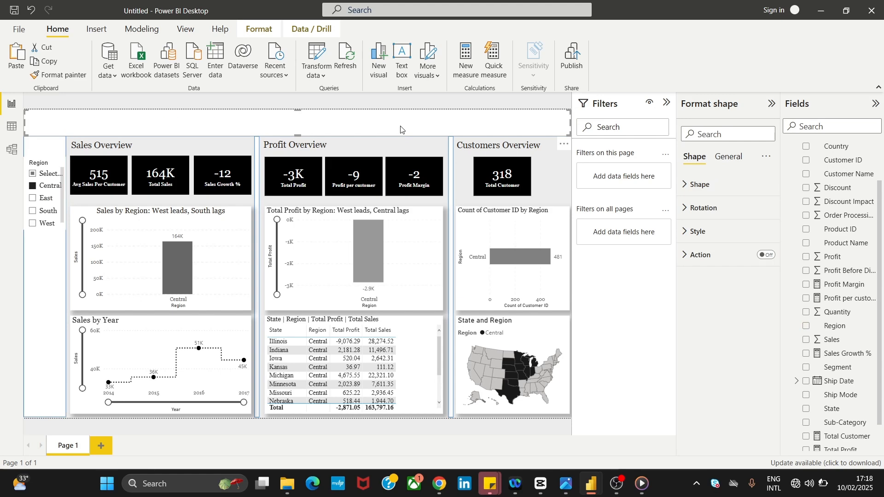
{"action": "key", "text": "Escape"}
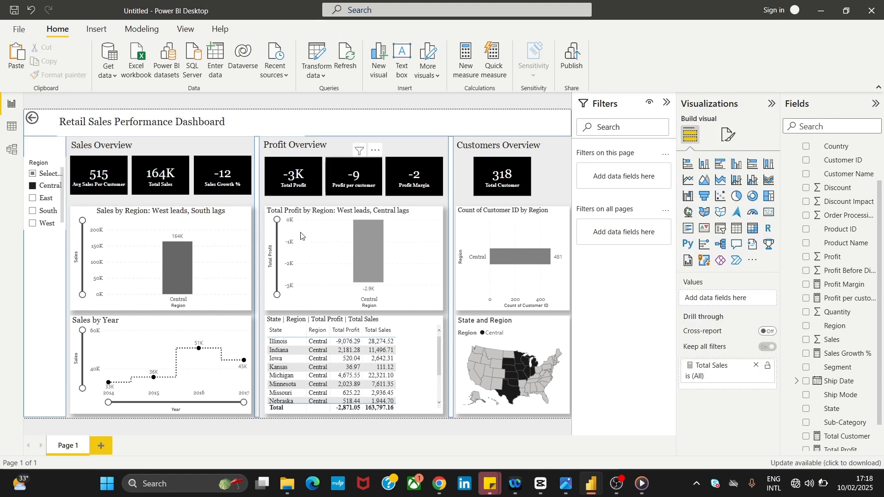
{"action": "left_click", "coordinate": [54, 178]}
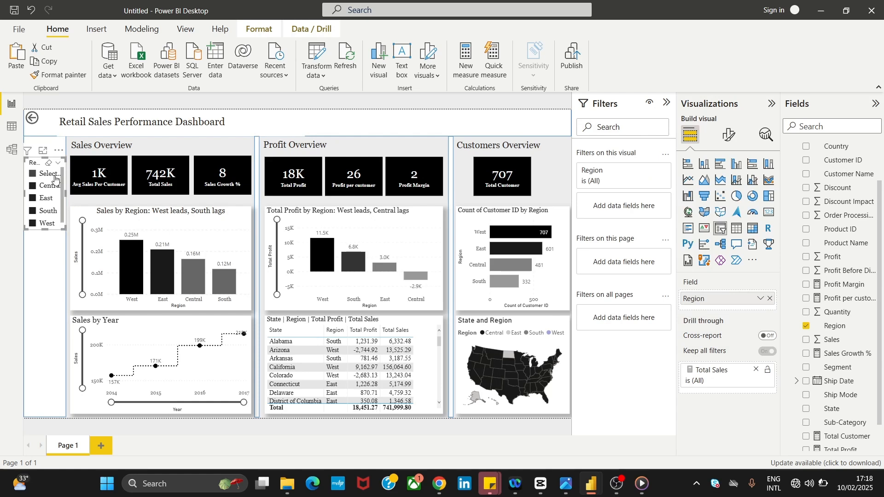
- Try extending the Region slicer downward and placing a copy of it below in the side strip
{"action": "left_click_drag", "start_coordinate": [45, 229], "coordinate": [46, 249]}
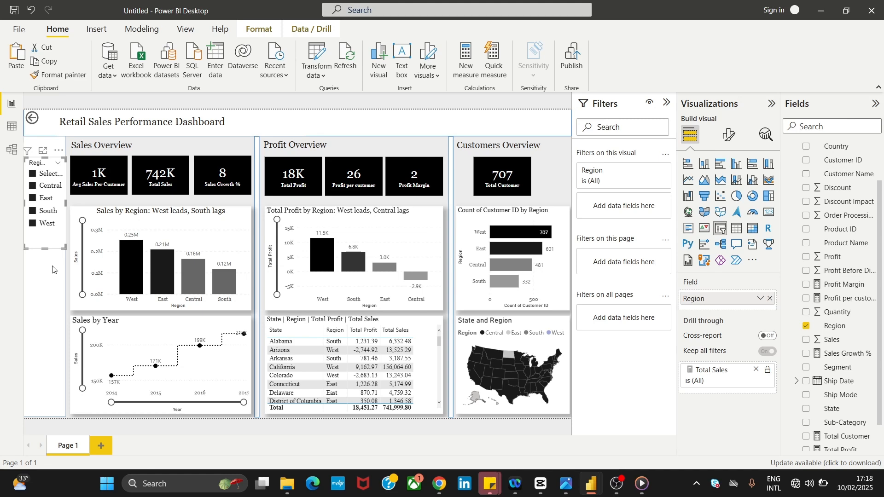
{"action": "key", "text": "ctrl+v"}
{"action": "left_click_drag", "start_coordinate": [43, 220], "coordinate": [32, 314]}
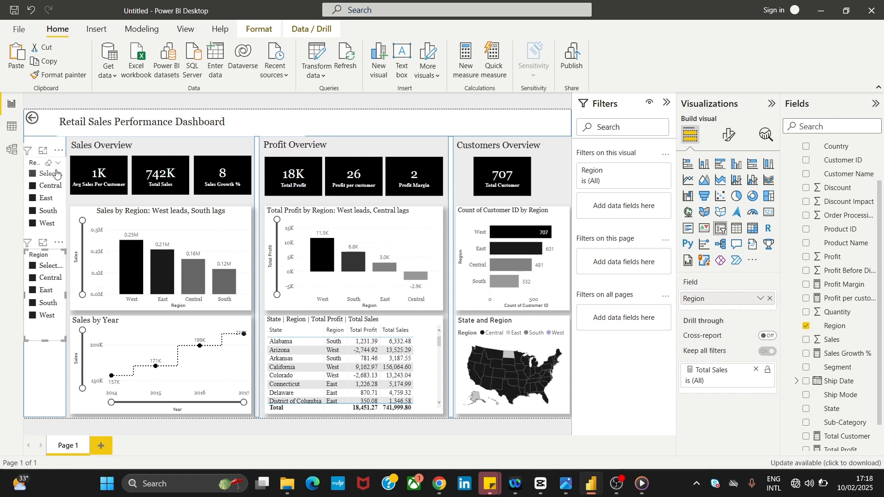
- Move the original Region slicer up in the side strip, shorten it, and remove the copy below it
{"action": "left_click_drag", "start_coordinate": [56, 168], "coordinate": [56, 157]}
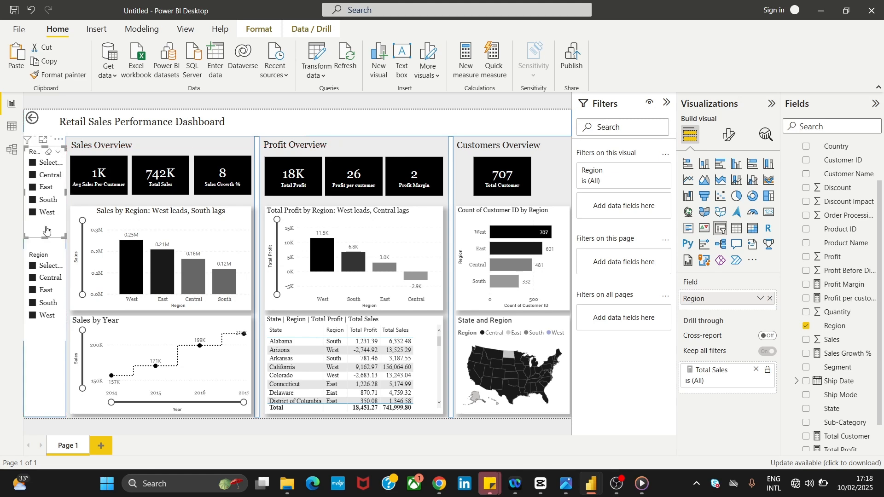
{"action": "left_click_drag", "start_coordinate": [46, 238], "coordinate": [46, 215]}
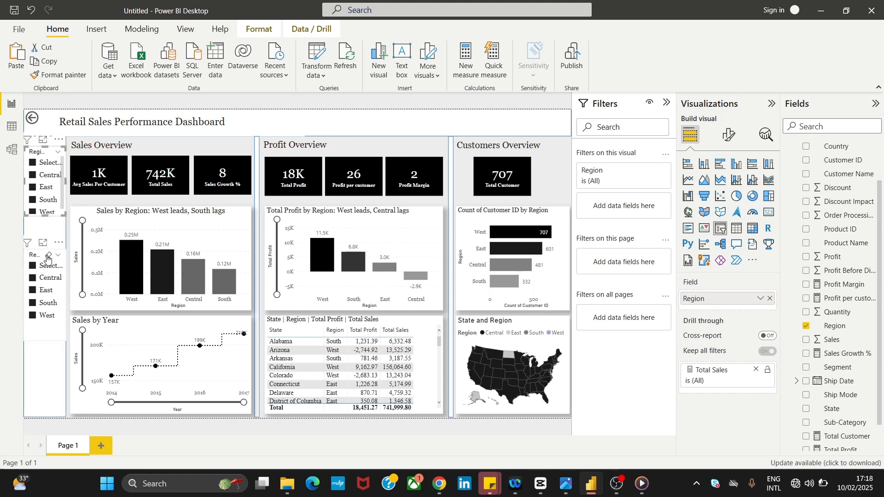
{"action": "right_click", "coordinate": [54, 251]}
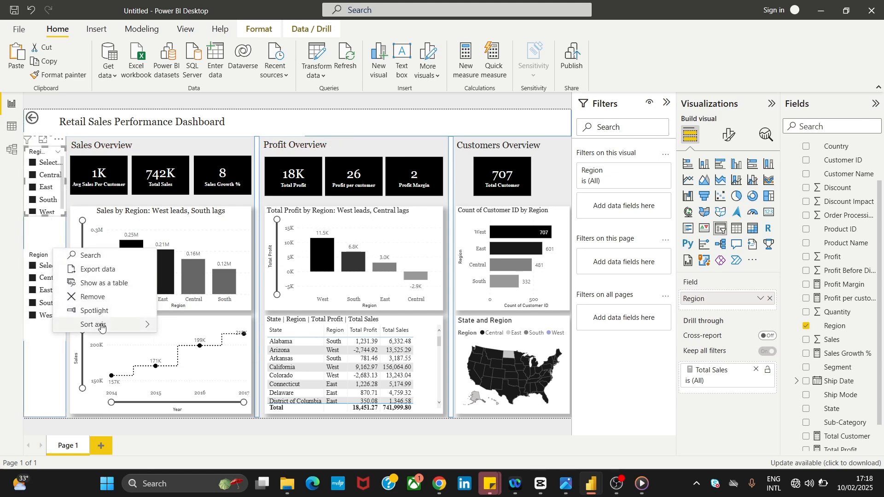
{"action": "left_click", "coordinate": [92, 297]}
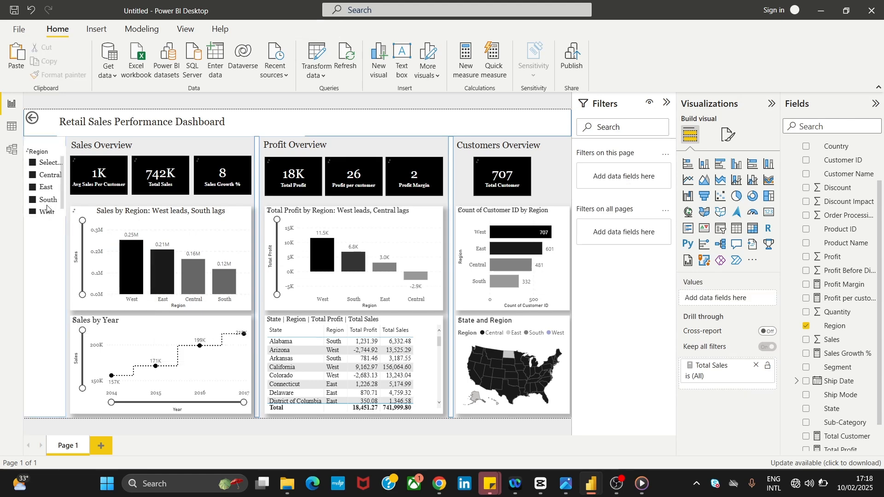
- Duplicate the shortened Region slicer and place the copy directly beneath the original in the side strip
{"action": "left_click", "coordinate": [46, 208]}
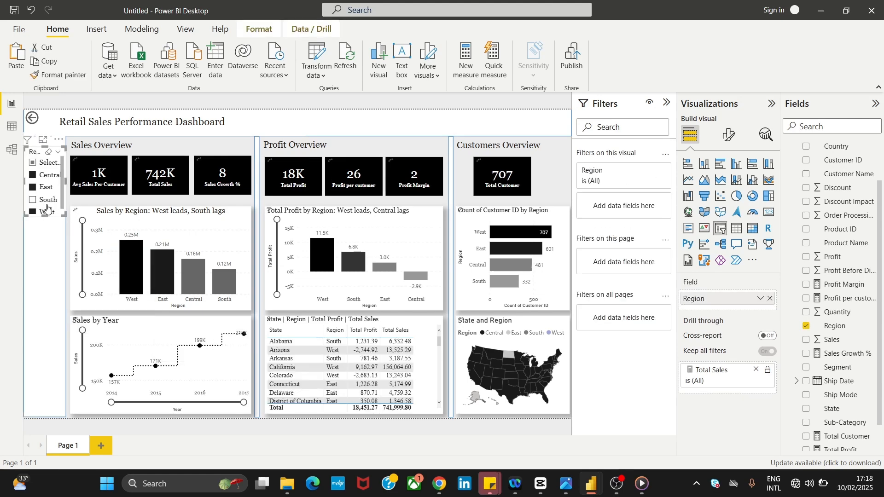
{"action": "key", "text": "ctrl+c"}
{"action": "key", "text": "ctrl+v"}
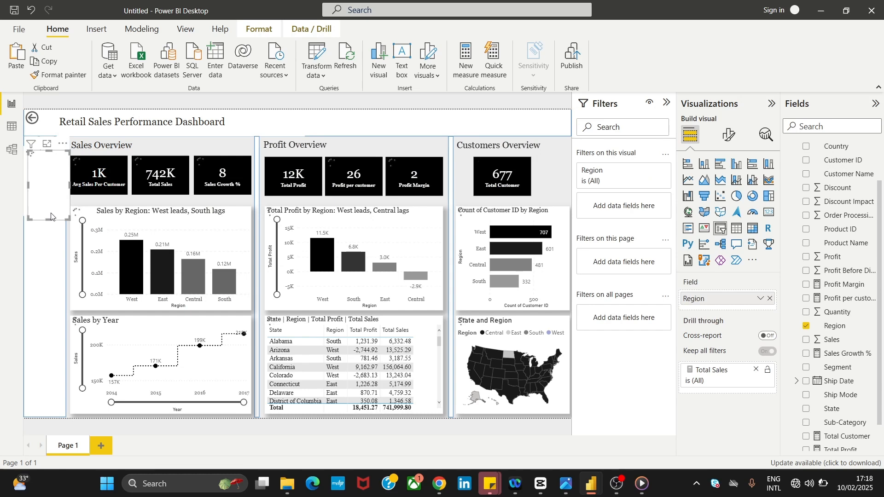
{"action": "left_click_drag", "start_coordinate": [47, 198], "coordinate": [36, 276]}
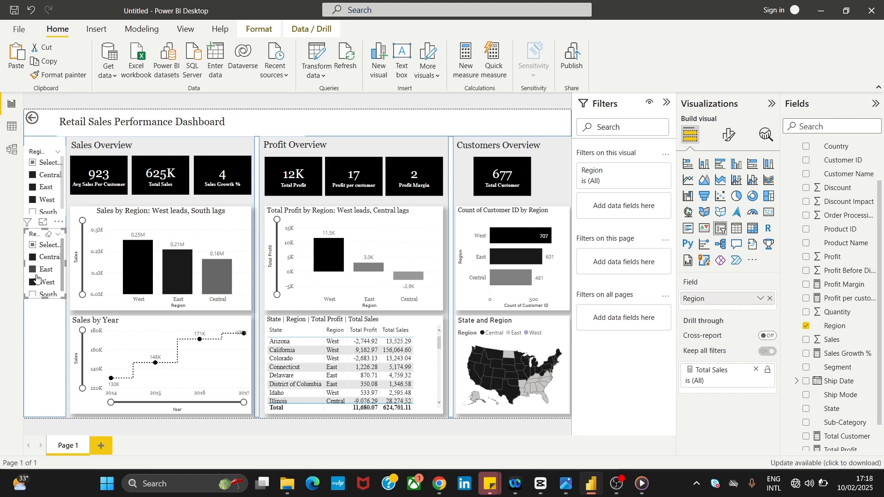
- Check the slicers in the reference image and replace the lower slicer's Region field with Segment
{"action": "left_click", "coordinate": [567, 489]}
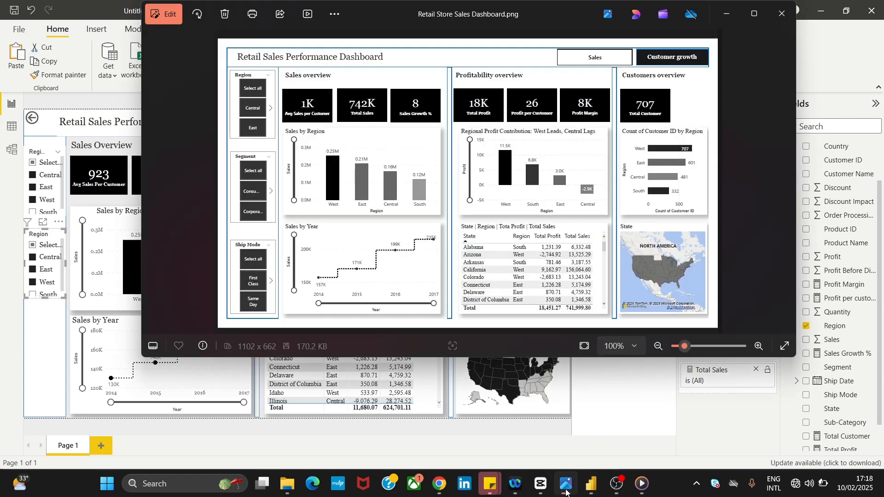
{"action": "left_click", "coordinate": [566, 491]}
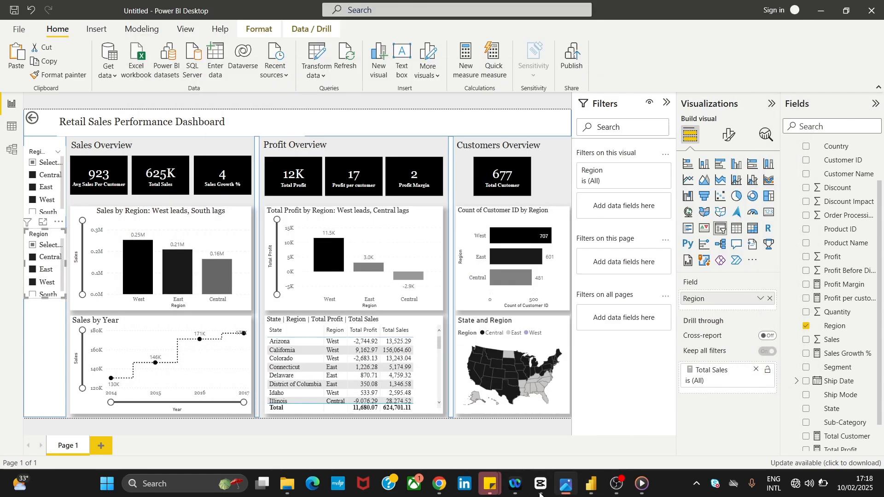
{"action": "left_click", "coordinate": [835, 328]}
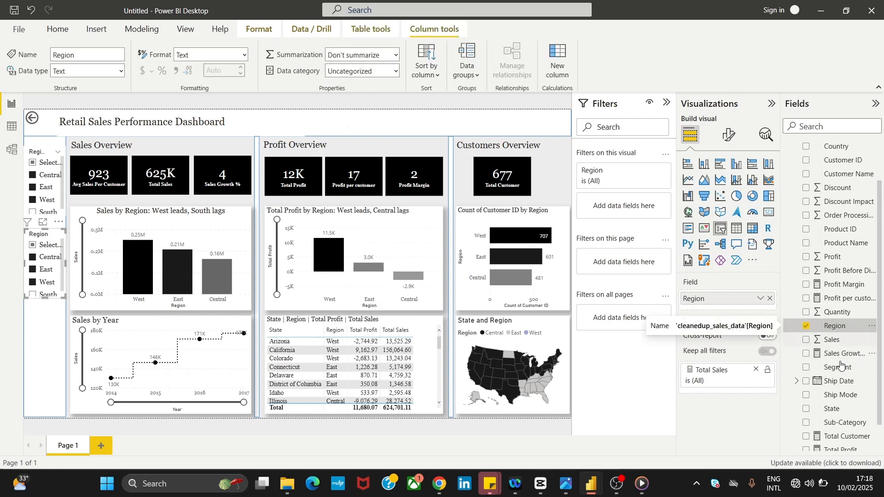
{"action": "left_click_drag", "start_coordinate": [839, 367], "coordinate": [747, 308]}
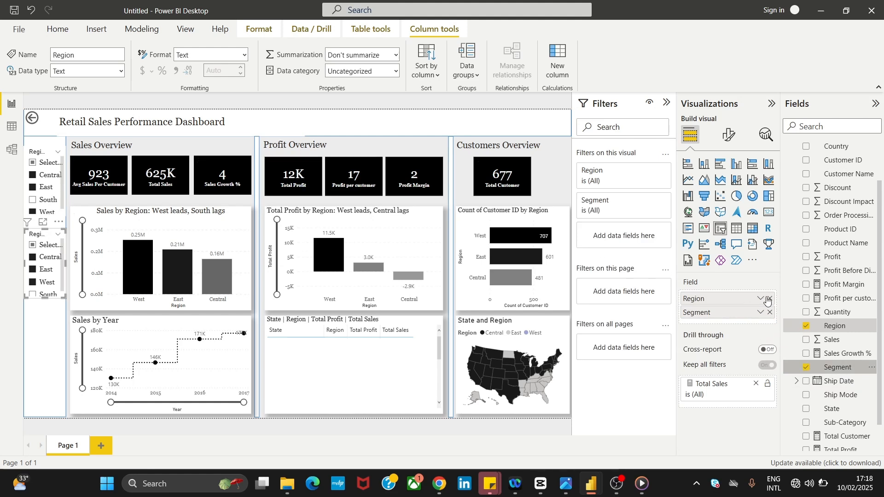
{"action": "left_click", "coordinate": [769, 300]}
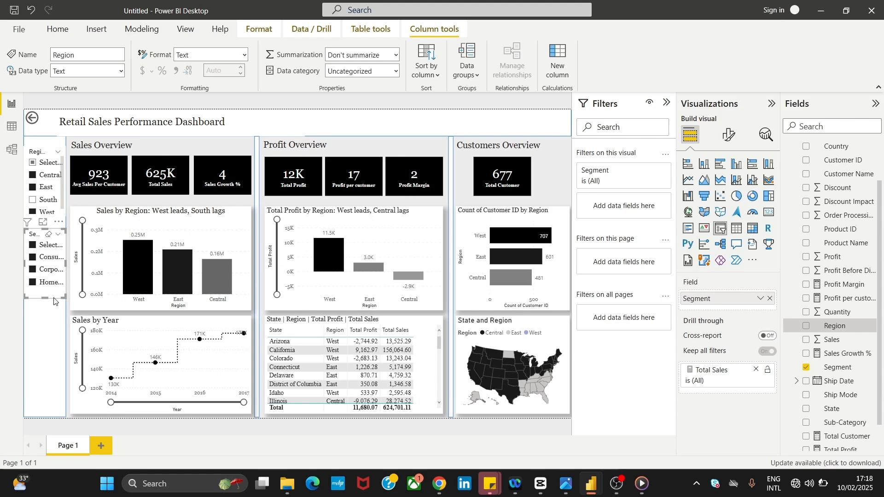
- Paste another copy of the Region slicer and place it below the Segment slicer in the side strip
{"action": "key", "text": "ctrl+v"}
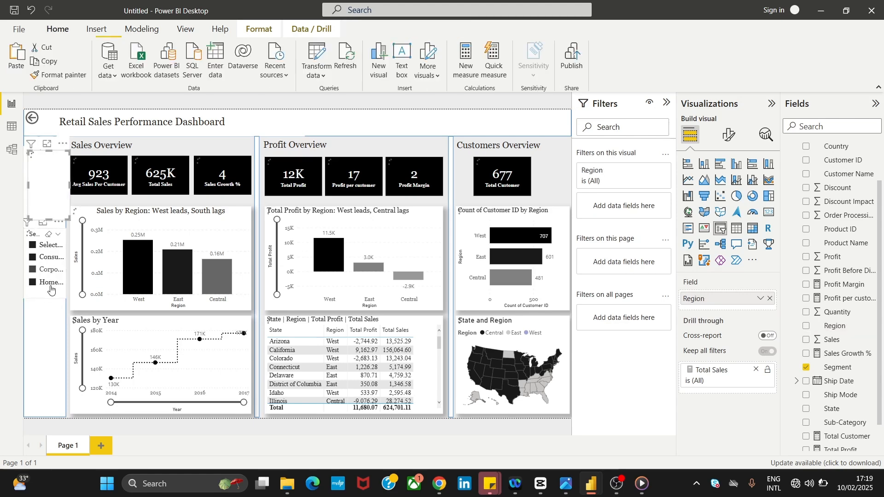
{"action": "left_click_drag", "start_coordinate": [52, 294], "coordinate": [41, 352]}
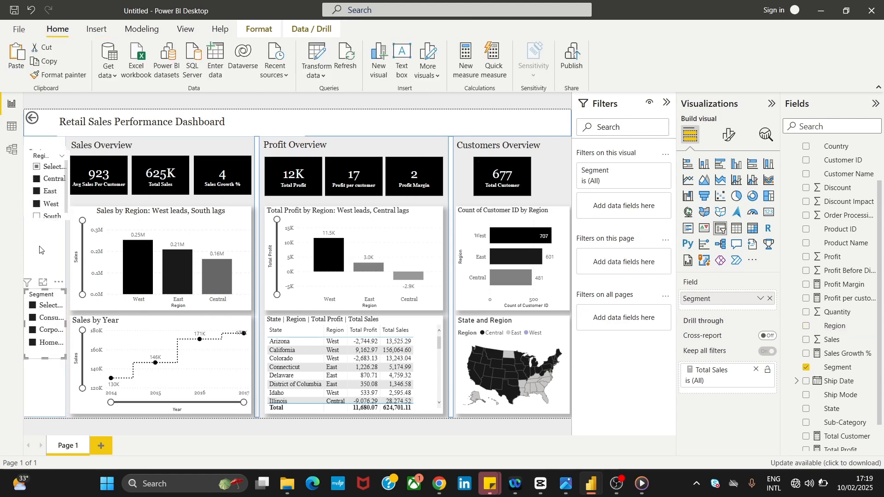
{"action": "key", "text": "ctrl+z"}
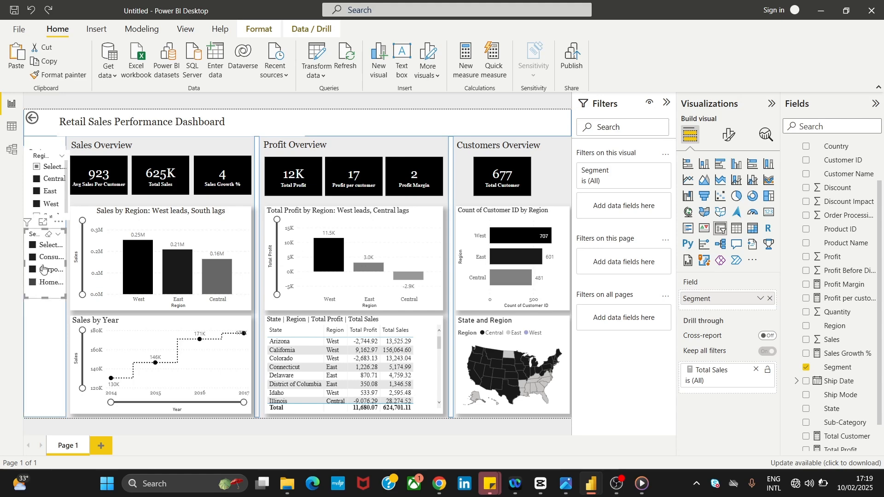
{"action": "left_click", "coordinate": [53, 204]}
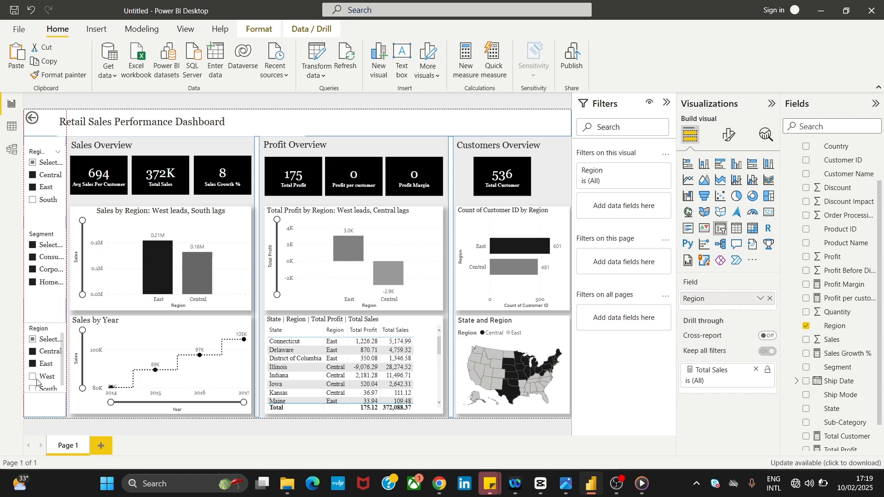
- Check the third slicer in the reference image and replace the lowest slicer's Region field with Ship Mode
{"action": "left_click", "coordinate": [567, 489]}
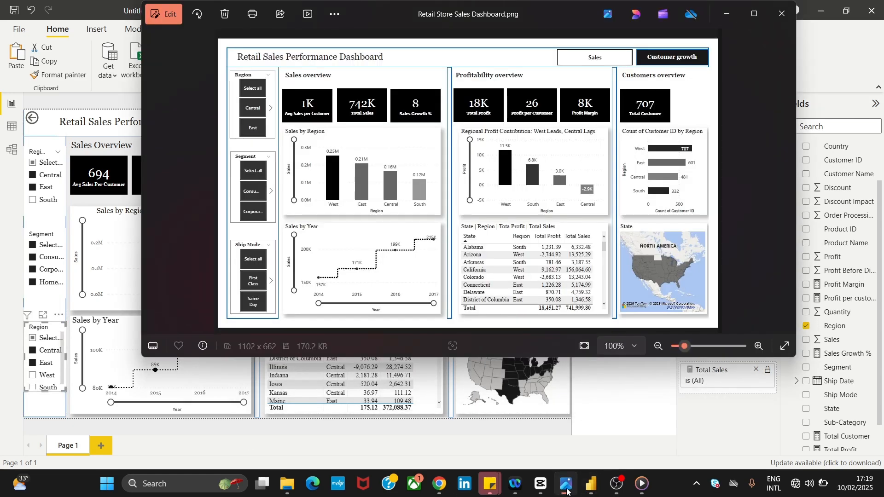
{"action": "left_click", "coordinate": [567, 489]}
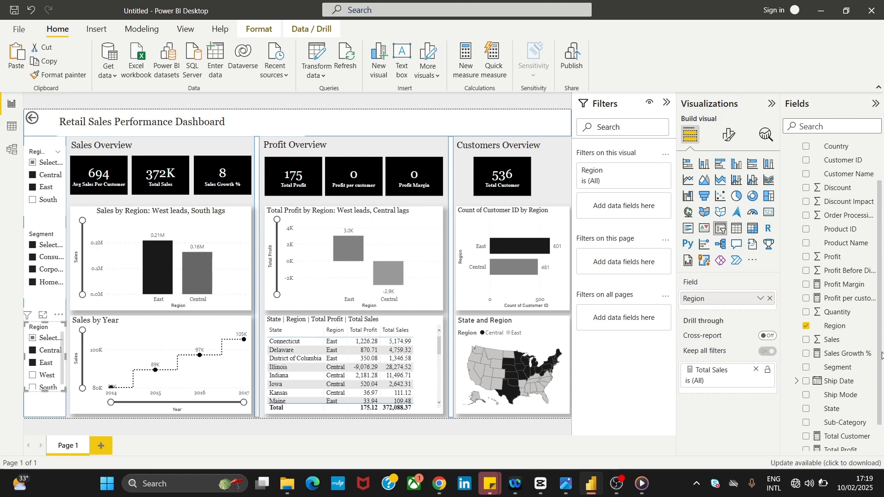
{"action": "left_click_drag", "start_coordinate": [880, 348], "coordinate": [876, 303]}
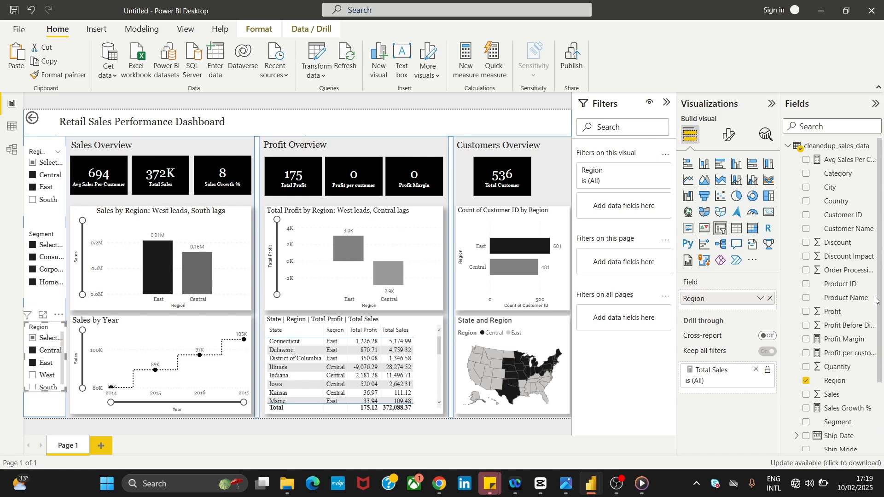
{"action": "left_click_drag", "start_coordinate": [878, 307], "coordinate": [882, 394]}
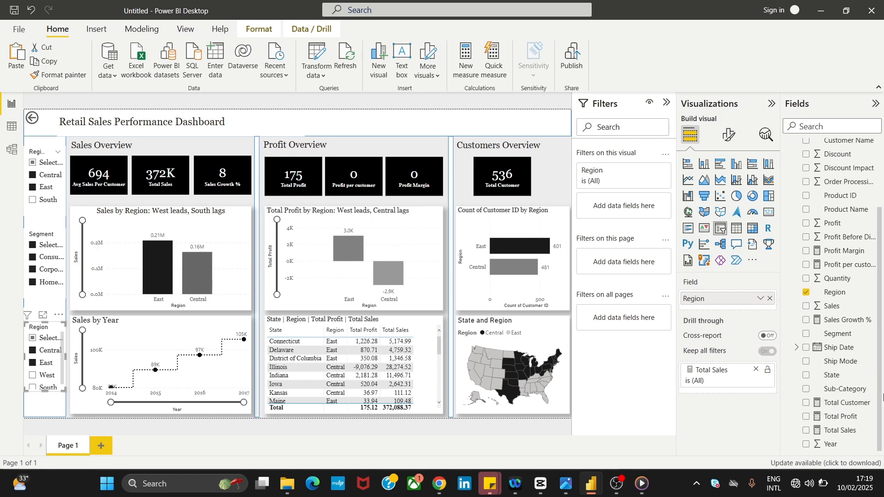
{"action": "left_click_drag", "start_coordinate": [822, 361], "coordinate": [721, 308]}
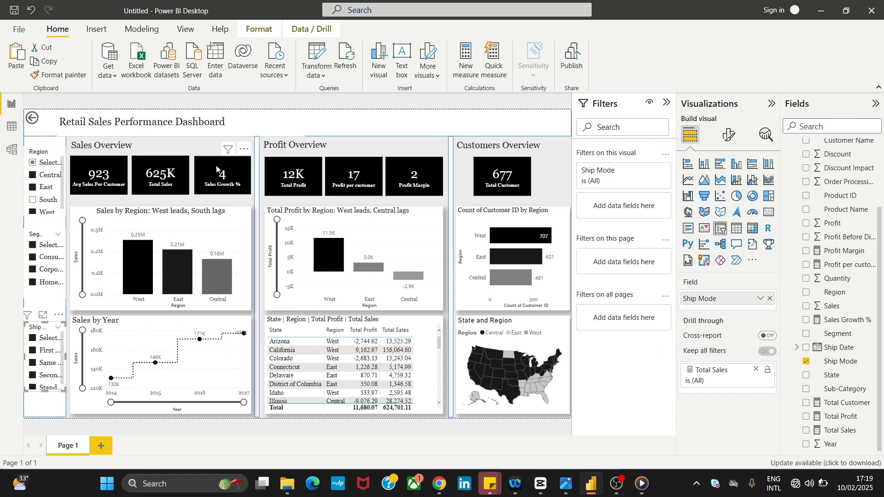
- Nudge the Sales Growth %, Total Sales and Avg Sales Per Customer cards slightly right, away from the side strip
{"action": "left_click", "coordinate": [241, 168]}
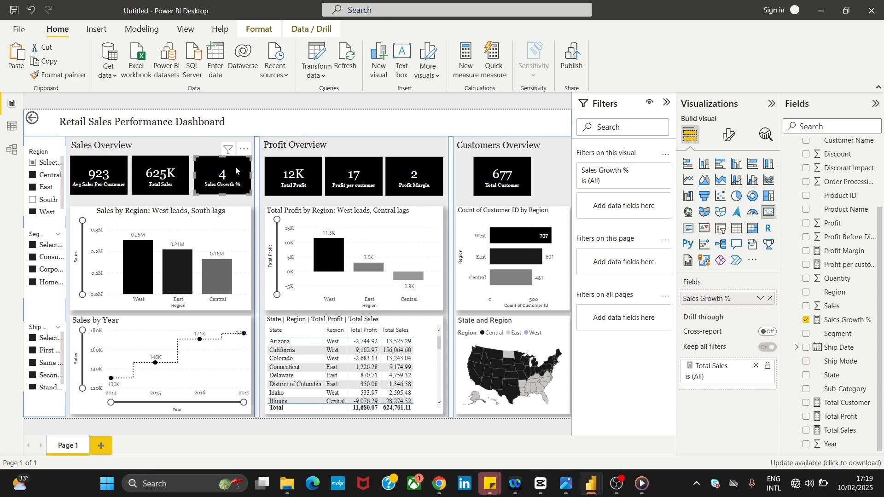
{"action": "key", "text": "Right"}
{"action": "key", "text": "Right"}
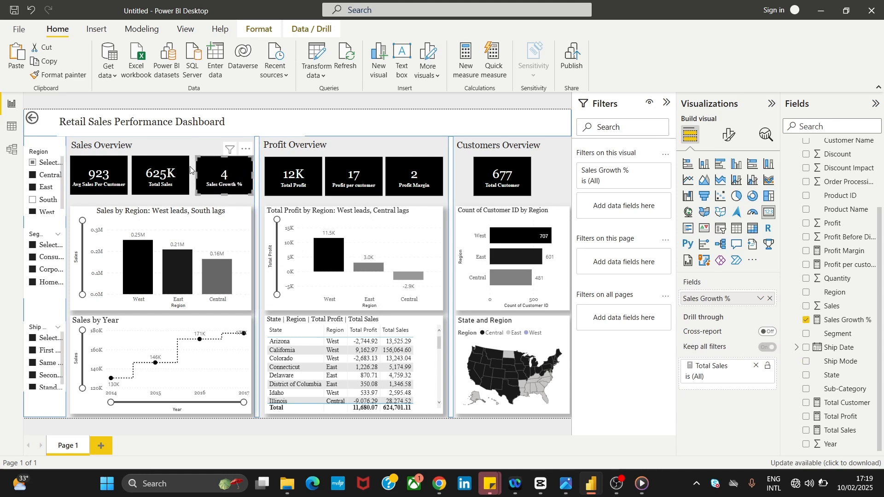
{"action": "left_click", "coordinate": [183, 167]}
{"action": "key", "text": "Right"}
{"action": "key", "text": "Right"}
{"action": "key", "text": "Right"}
{"action": "key", "text": "Right"}
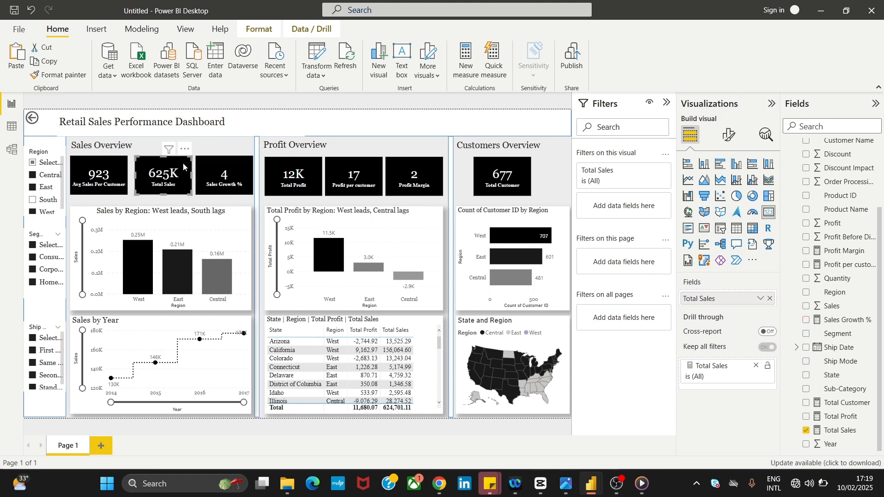
{"action": "key", "text": "Right"}
{"action": "key", "text": "Right"}
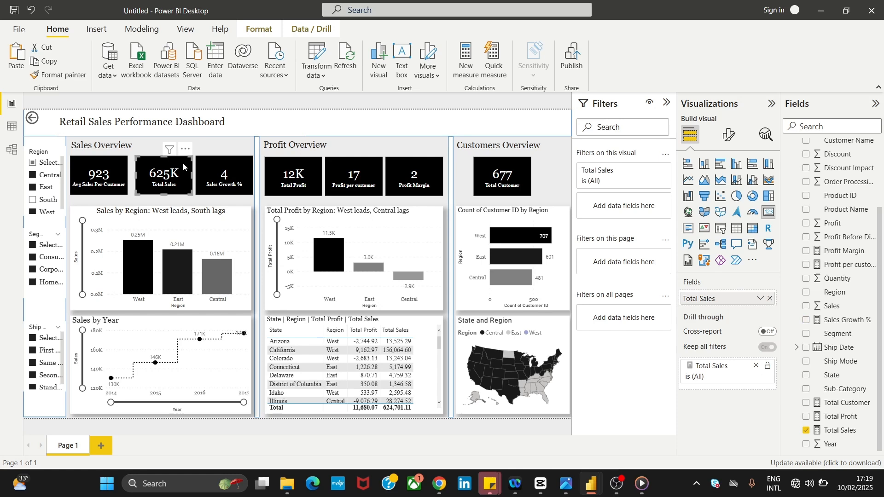
{"action": "left_click", "coordinate": [97, 168]}
{"action": "key", "text": "Right"}
{"action": "key", "text": "Right"}
{"action": "key", "text": "Right"}
{"action": "key", "text": "Right"}
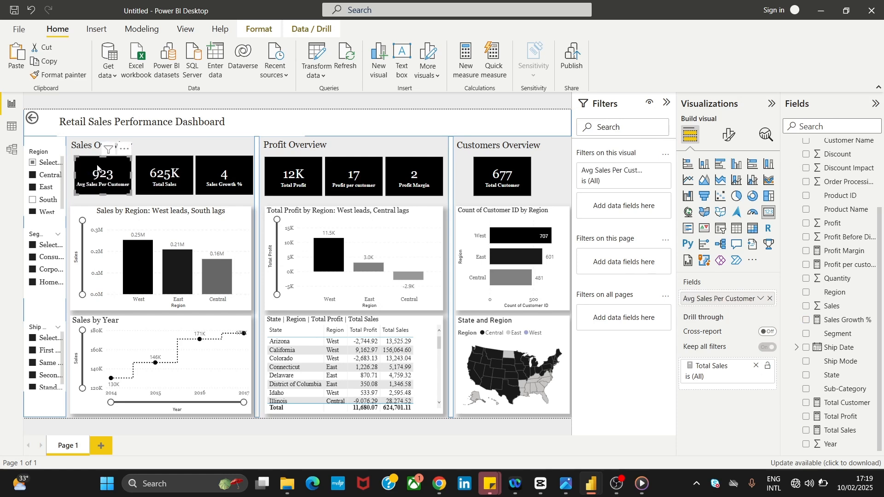
{"action": "key", "text": "Right"}
{"action": "key", "text": "Right"}
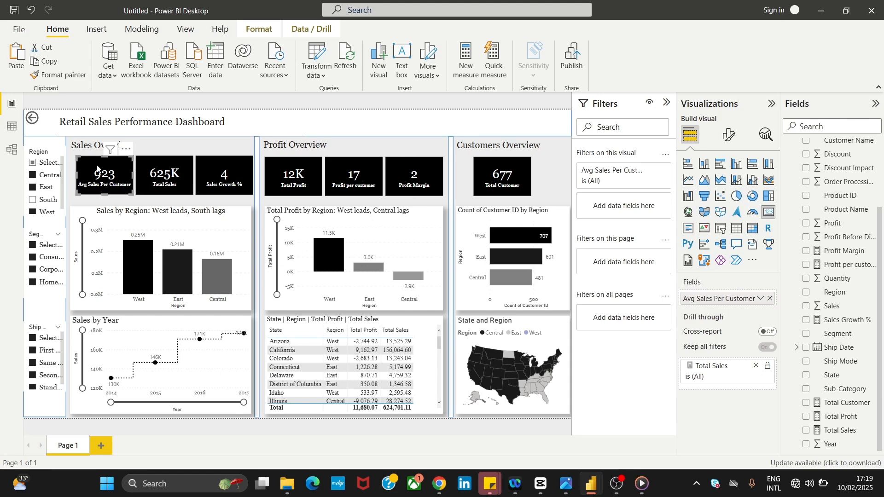
- Narrow the Sales by Region and Sales by Year charts from their left edges to line up with the cards above
{"action": "left_click", "coordinate": [71, 240]}
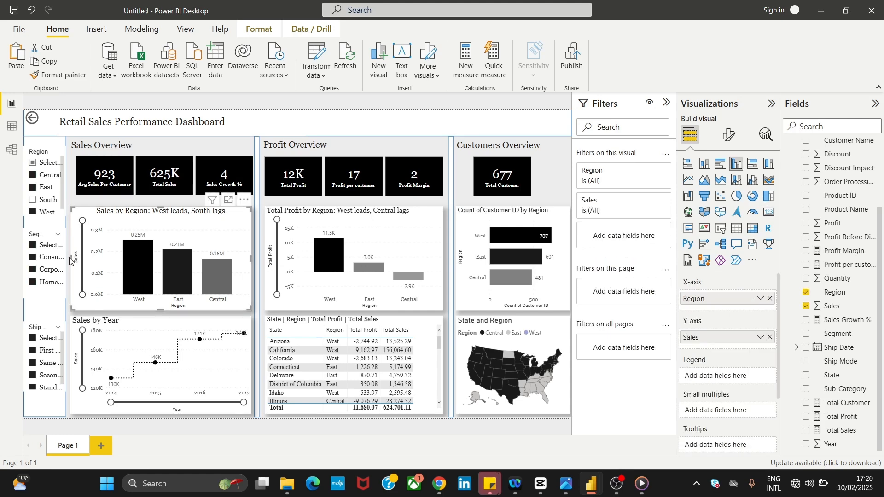
{"action": "left_click_drag", "start_coordinate": [70, 258], "coordinate": [76, 261]}
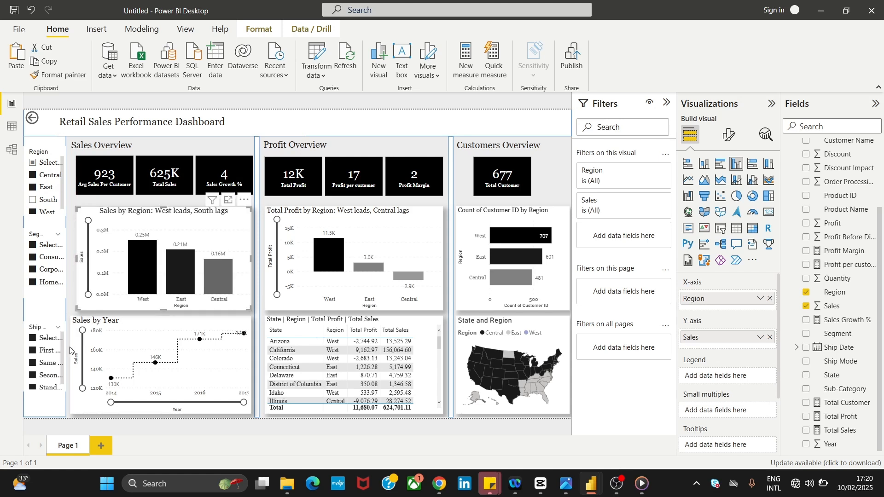
{"action": "left_click", "coordinate": [77, 375]}
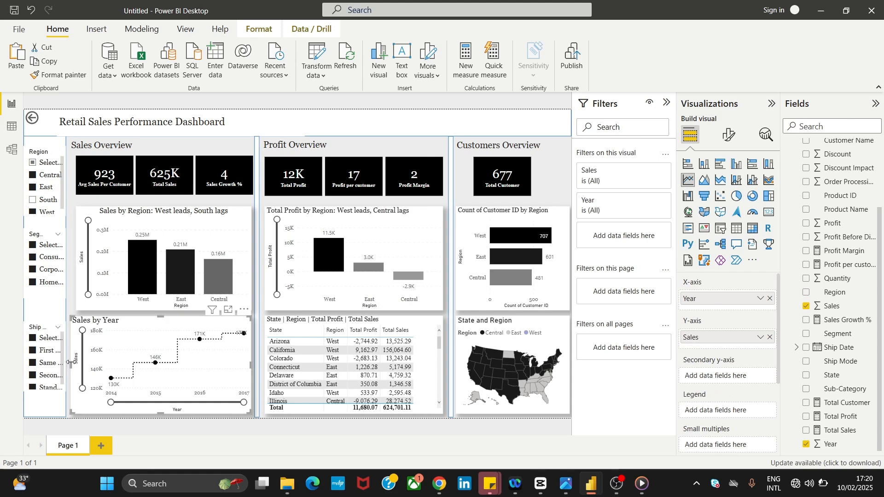
{"action": "left_click_drag", "start_coordinate": [74, 367], "coordinate": [77, 367]}
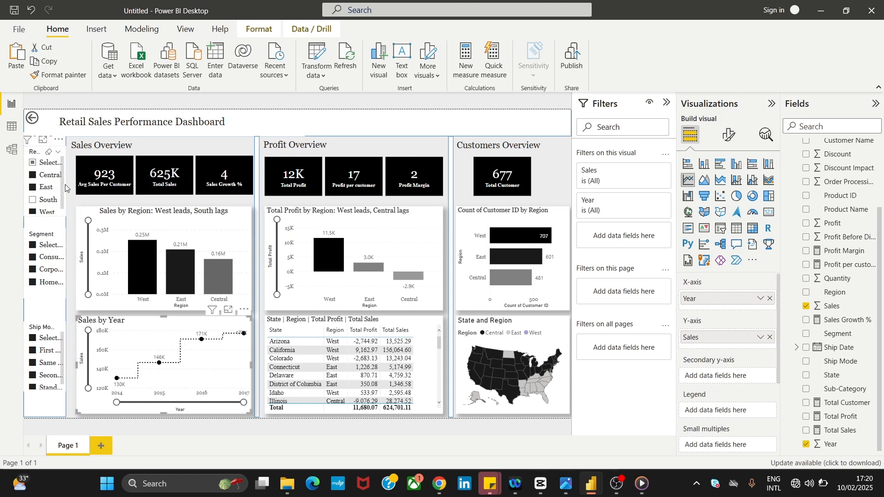
- Widen the side strip's background shape slightly to the right into the freed space
{"action": "left_click", "coordinate": [73, 164]}
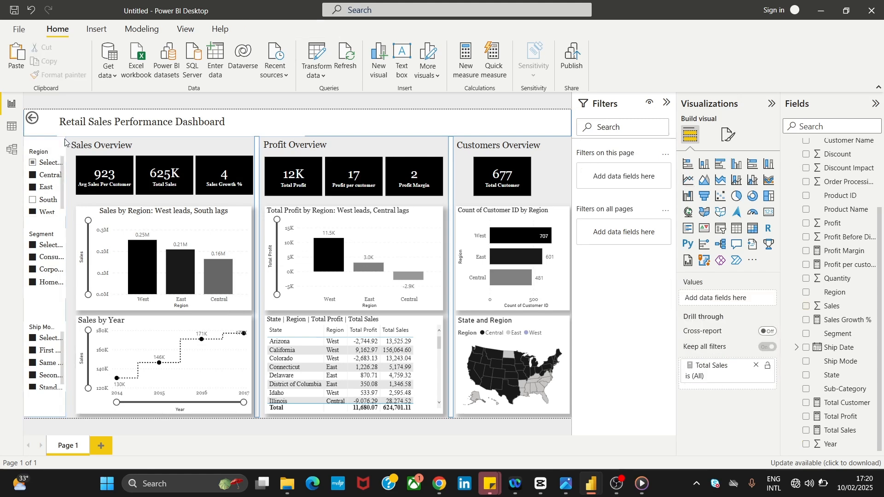
{"action": "left_click", "coordinate": [65, 143]}
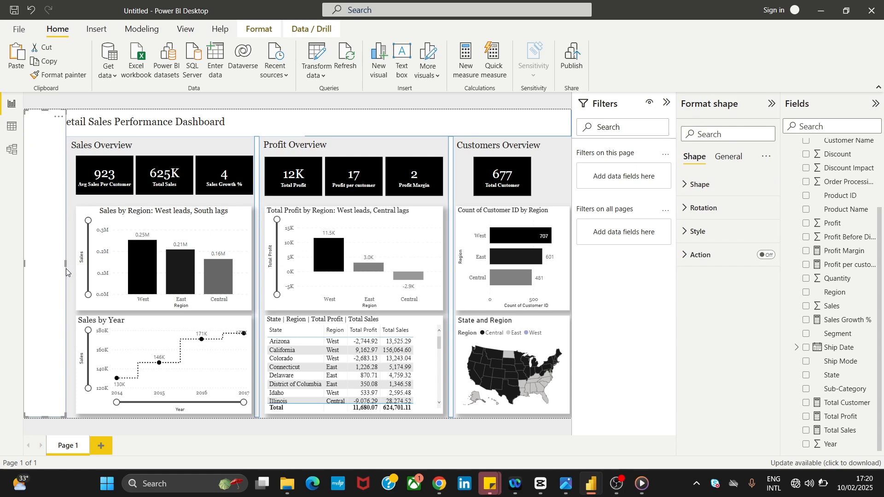
{"action": "left_click_drag", "start_coordinate": [65, 269], "coordinate": [71, 268]}
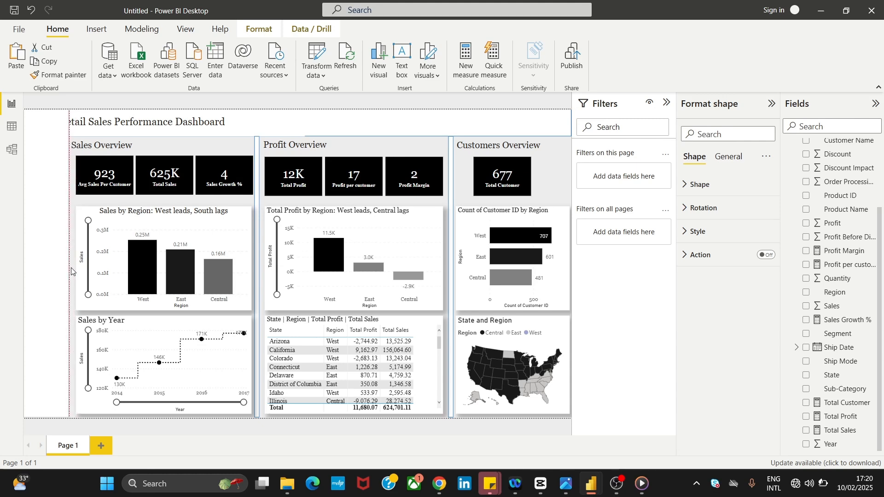
- Shift the Sales Overview heading right to align with the left edge of the cards below it
{"action": "left_click", "coordinate": [109, 146]}
{"action": "left_click", "coordinate": [126, 158]}
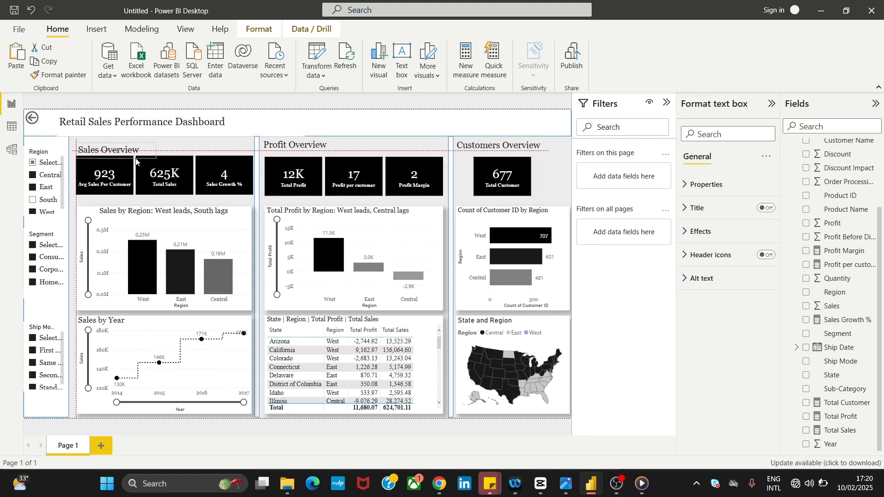
{"action": "left_click", "coordinate": [134, 144]}
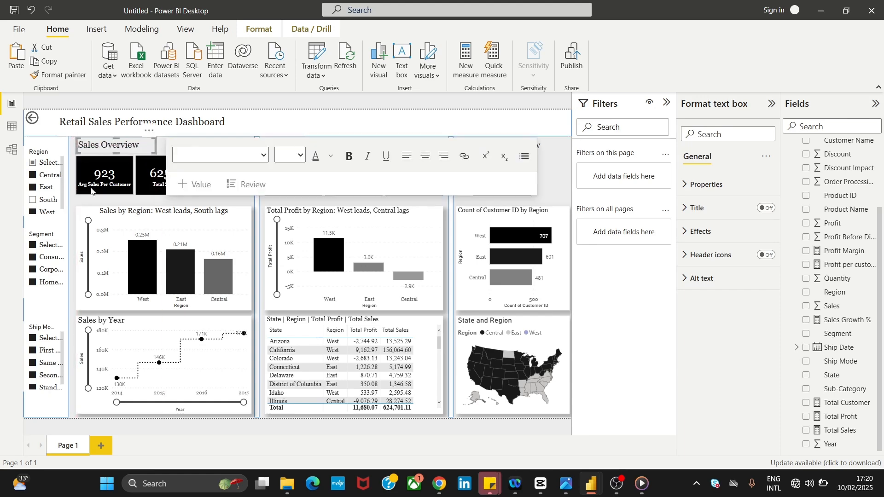
- Extend the side strip's background shape to span from the page's left edge to the Sales Overview cards, keeping the title banner above it
{"action": "left_click", "coordinate": [69, 252]}
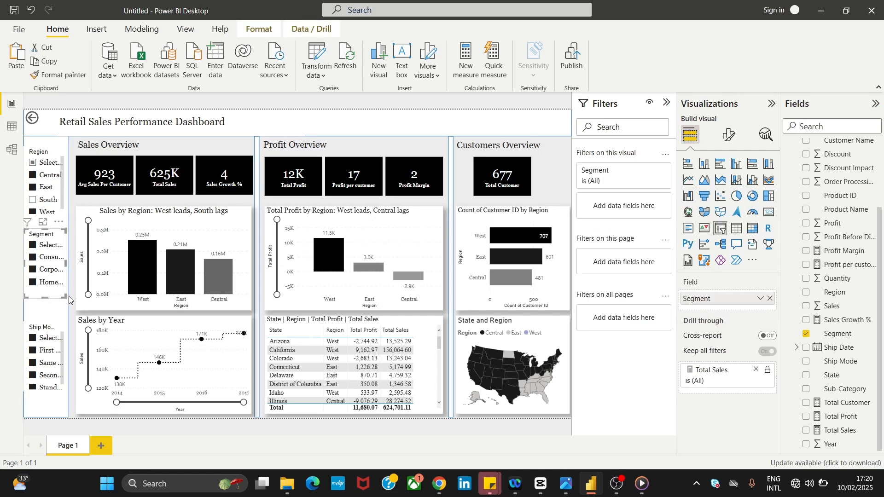
{"action": "left_click", "coordinate": [66, 316]}
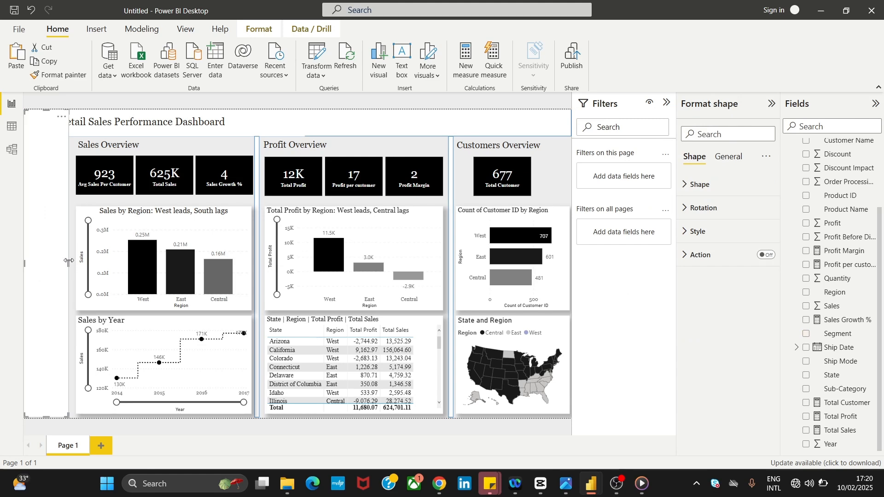
{"action": "left_click_drag", "start_coordinate": [67, 260], "coordinate": [71, 258]}
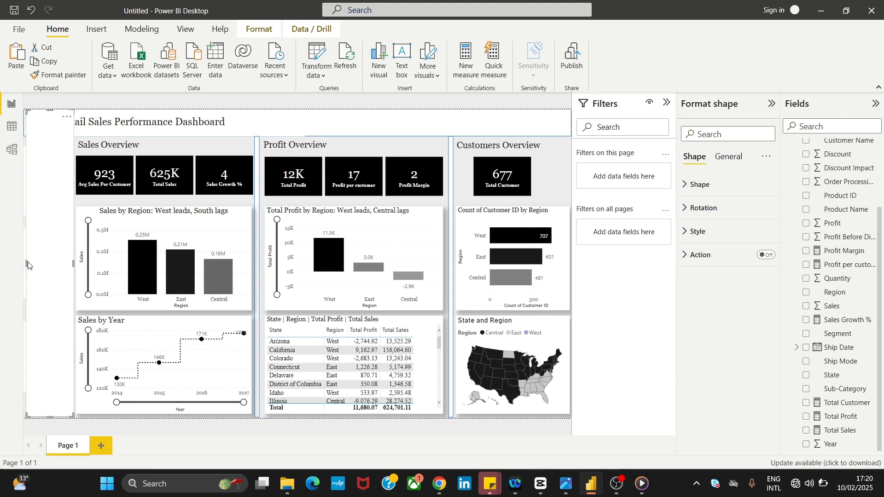
{"action": "left_click_drag", "start_coordinate": [24, 262], "coordinate": [28, 256]}
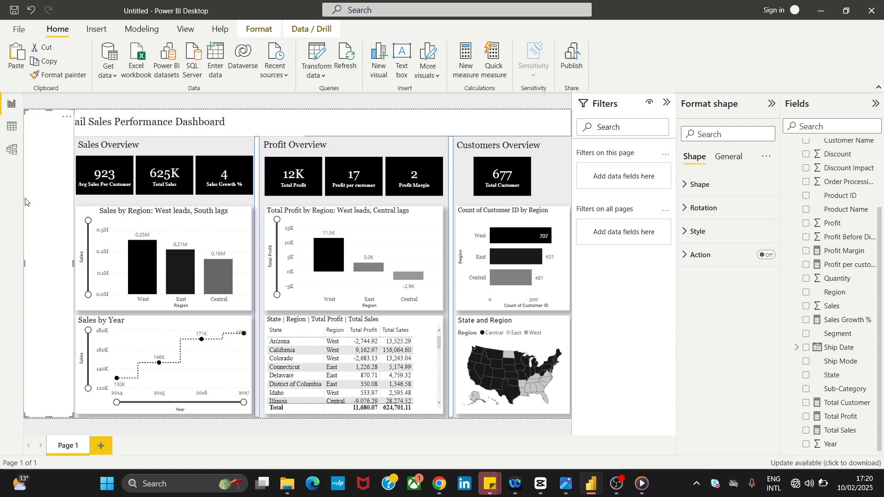
{"action": "left_click", "coordinate": [241, 119]}
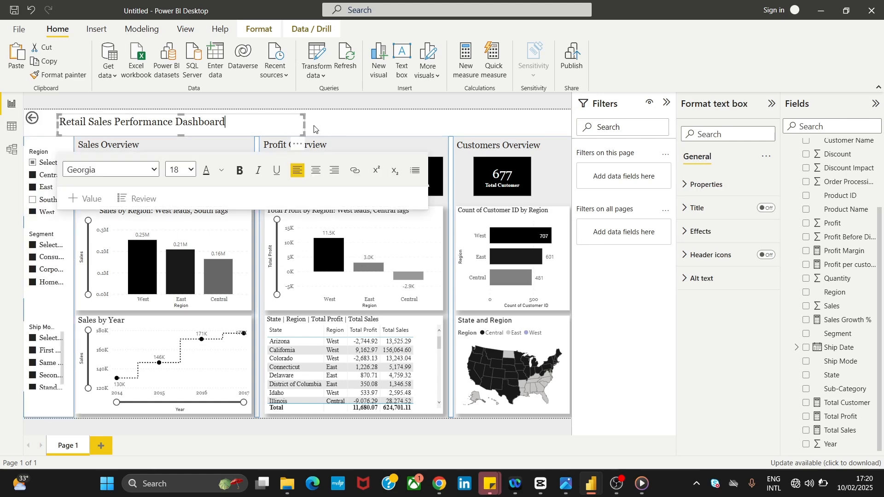
{"action": "left_click", "coordinate": [344, 122]}
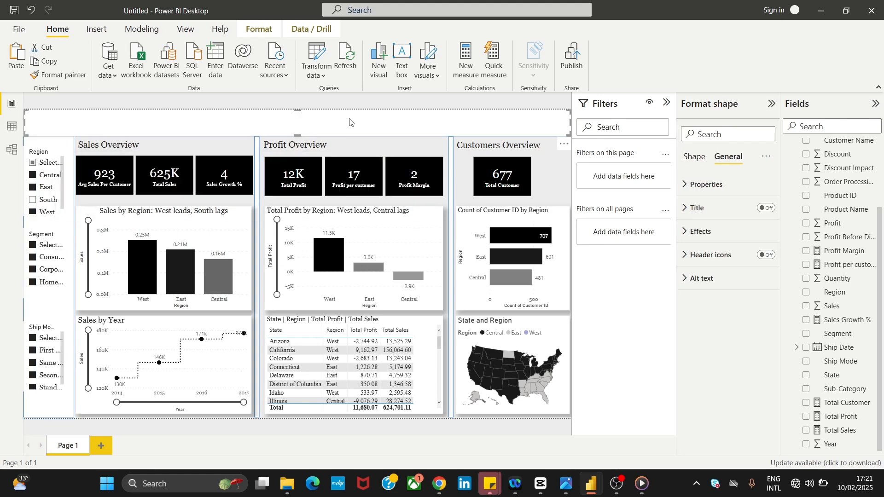
{"action": "left_click", "coordinate": [556, 179]}
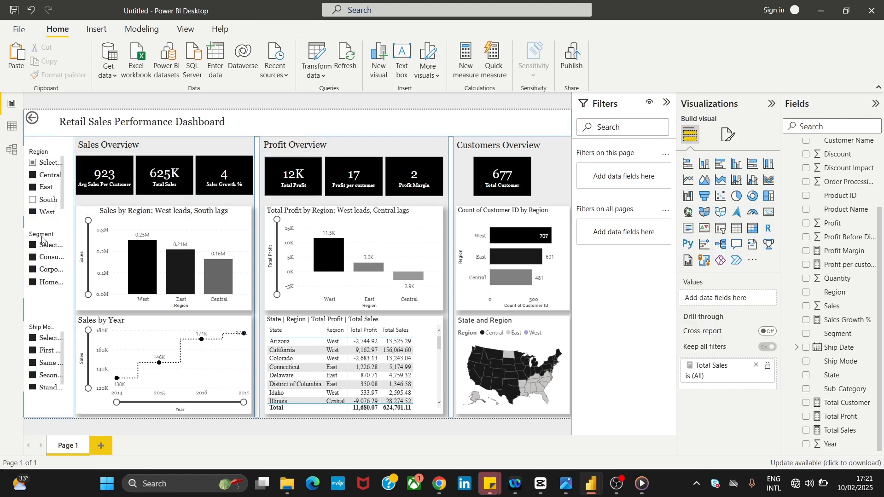
- Widen the Region and Segment slicers to the right edge of the enlarged side strip
{"action": "left_click", "coordinate": [56, 209]}
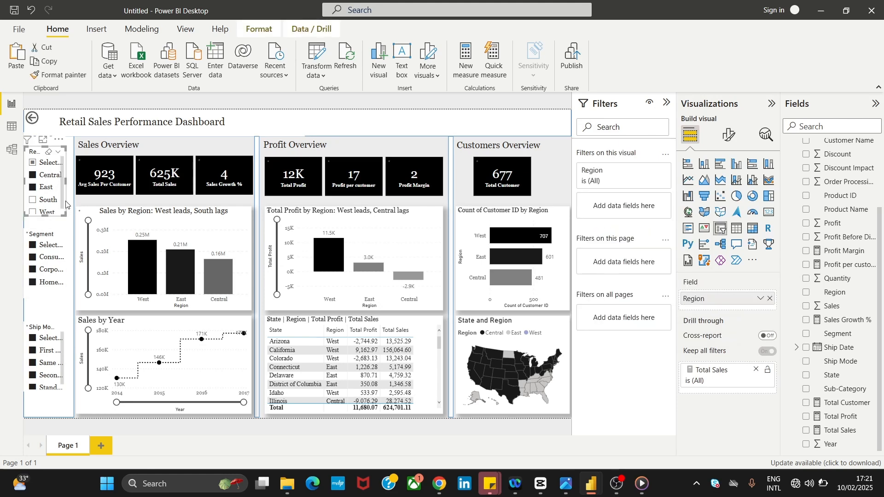
{"action": "left_click_drag", "start_coordinate": [68, 185], "coordinate": [74, 186]}
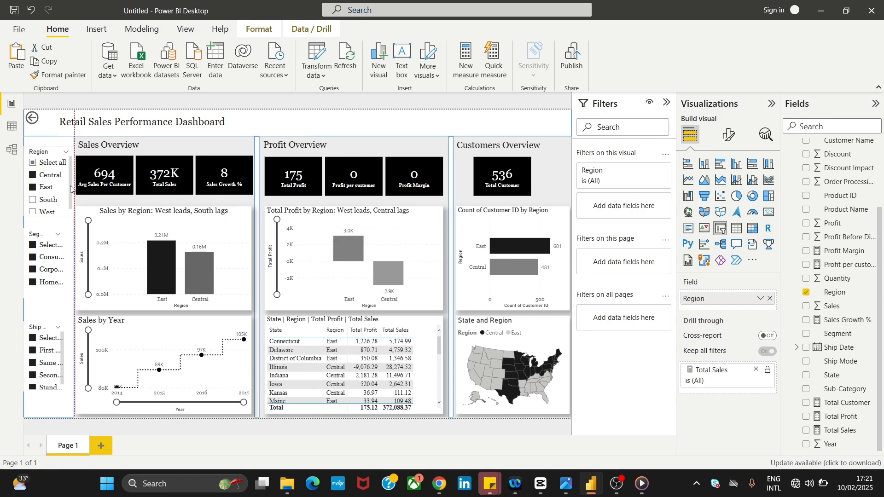
{"action": "left_click", "coordinate": [67, 260]}
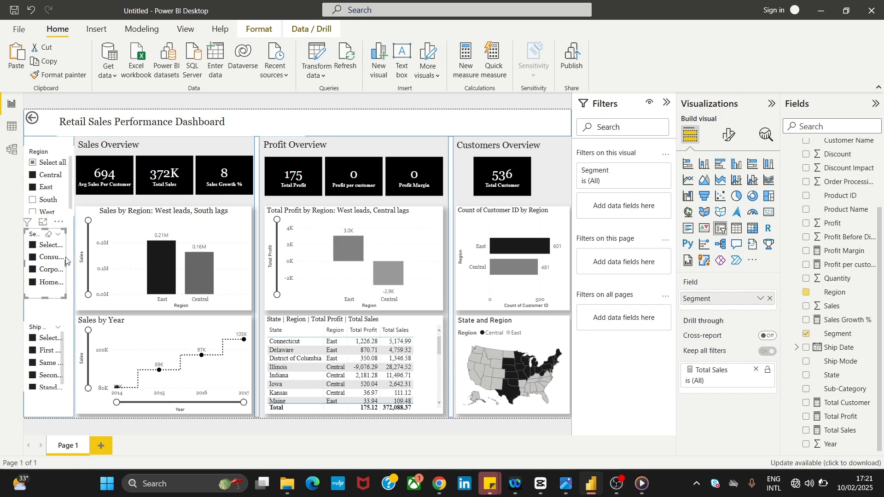
{"action": "left_click_drag", "start_coordinate": [67, 262], "coordinate": [72, 266]}
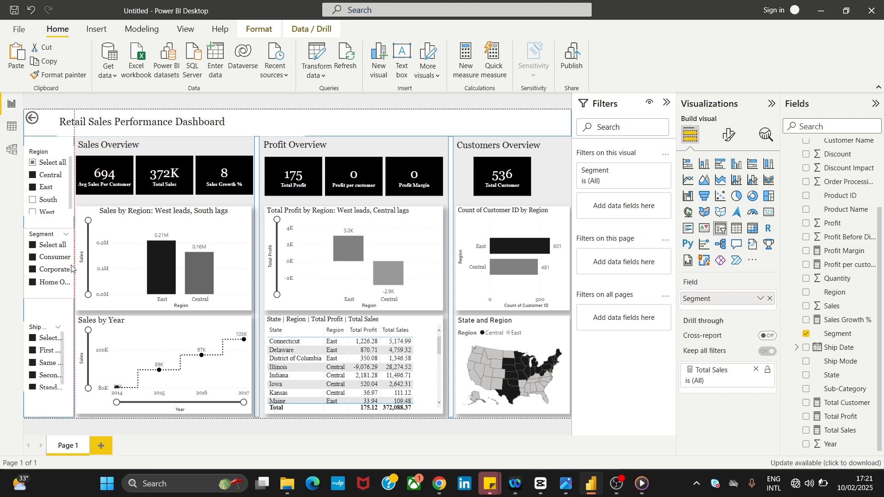
- Widen the Ship Mode slicer to the side strip's right edge and move the Segment slicer slightly down
{"action": "left_click", "coordinate": [71, 365]}
{"action": "left_click_drag", "start_coordinate": [67, 360], "coordinate": [71, 359]}
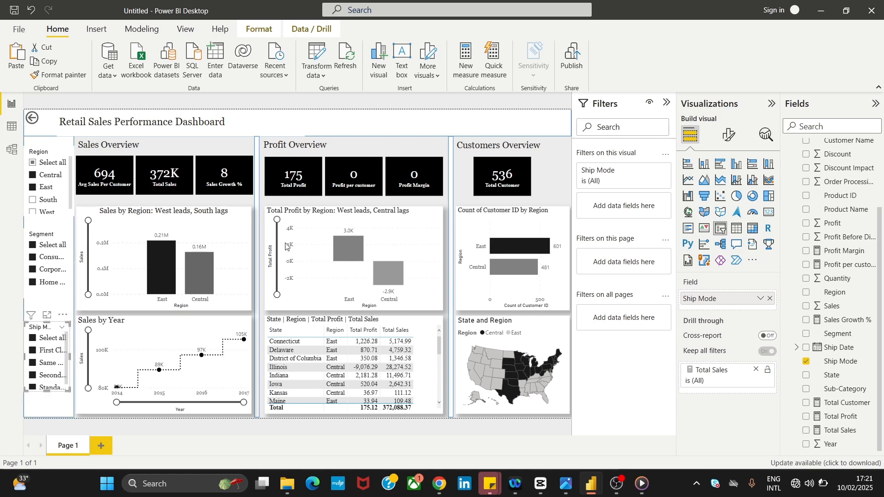
{"action": "left_click", "coordinate": [557, 187]}
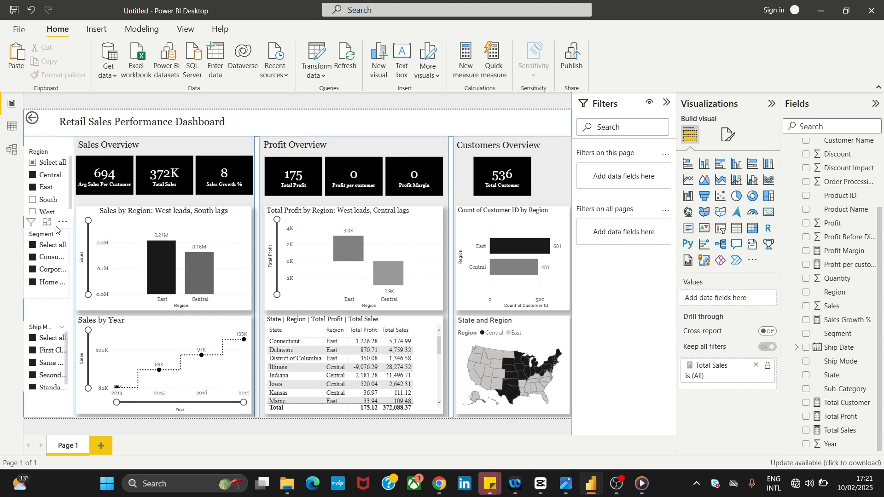
{"action": "left_click", "coordinate": [55, 229]}
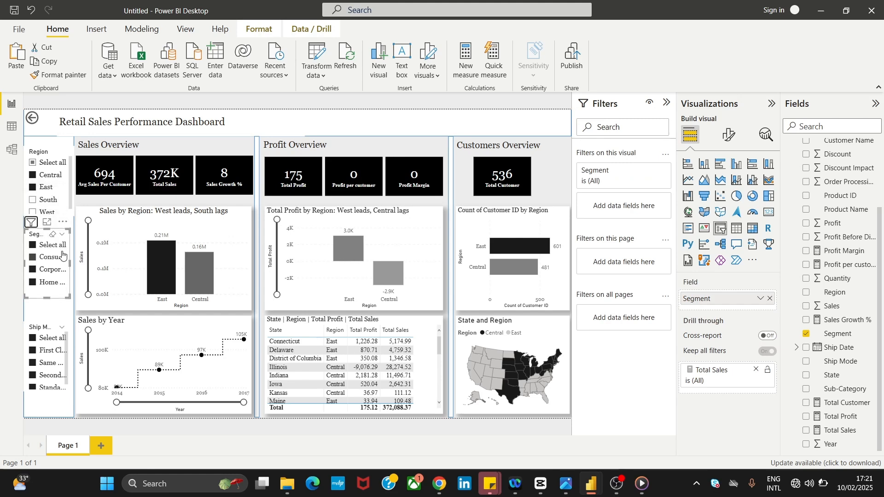
{"action": "left_click_drag", "start_coordinate": [59, 252], "coordinate": [60, 264]}
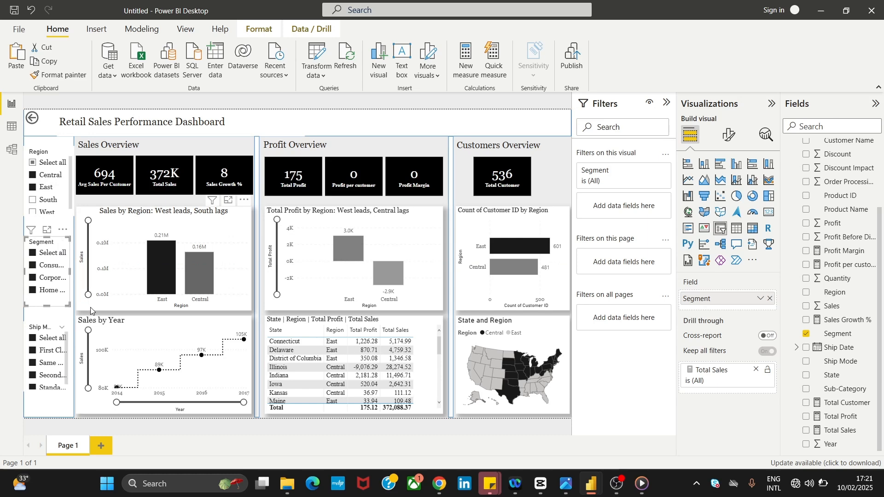
- Try hiding the Segment slicer's header
{"action": "left_click", "coordinate": [729, 137]}
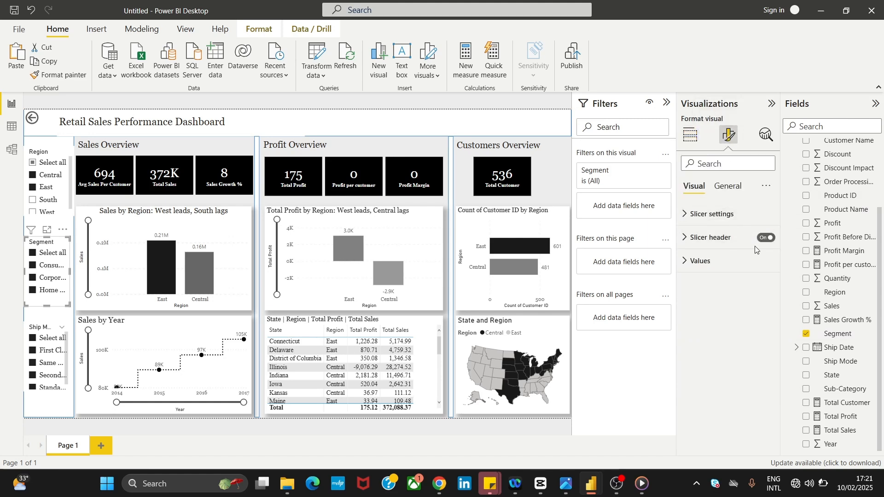
{"action": "left_click", "coordinate": [767, 238]}
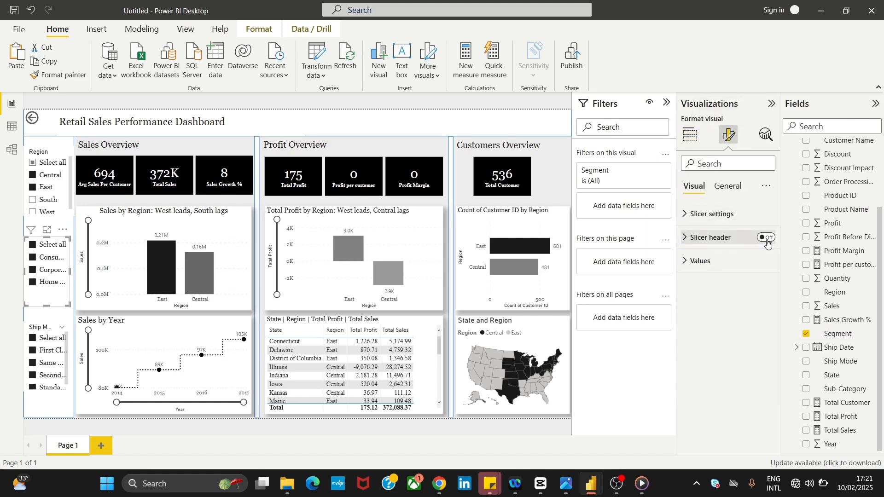
{"action": "left_click", "coordinate": [46, 158]}
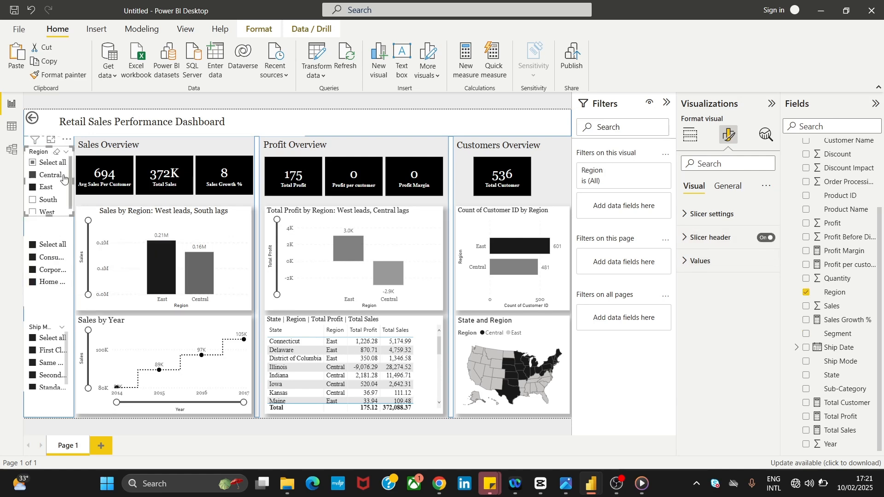
{"action": "left_click", "coordinate": [52, 273]}
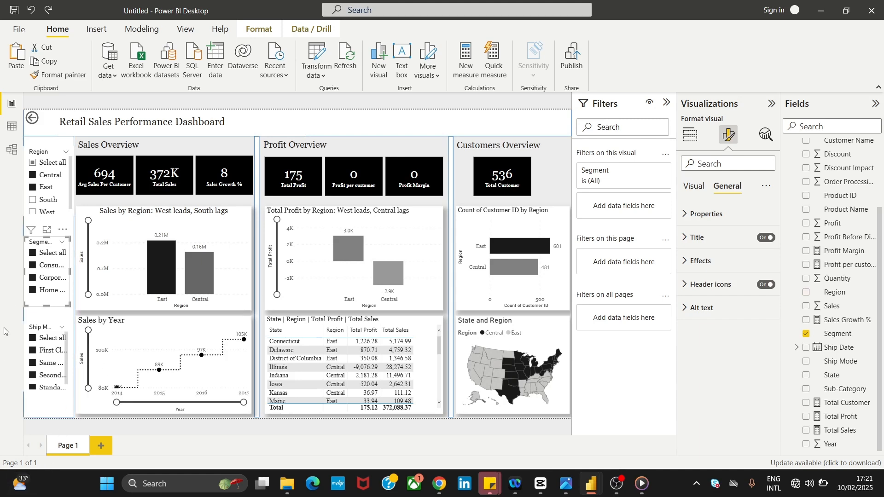
- Set the Region slicer's title font size to 9
{"action": "left_click", "coordinate": [52, 179]}
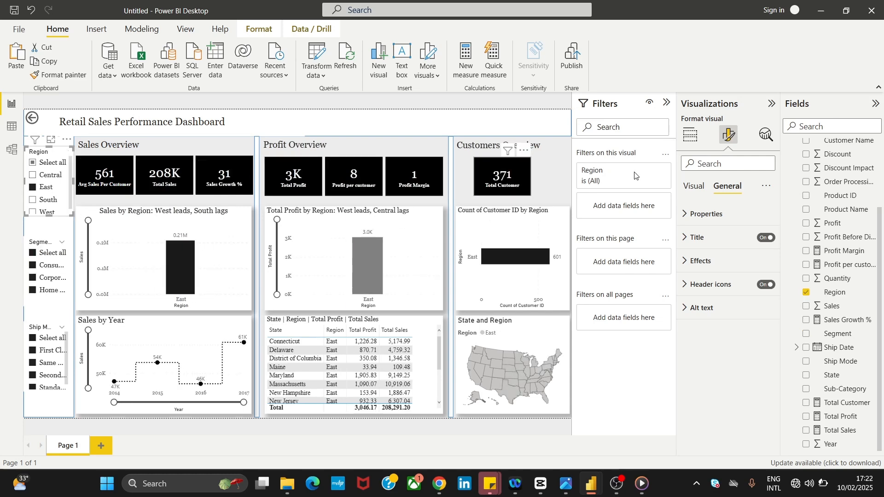
{"action": "left_click", "coordinate": [712, 240]}
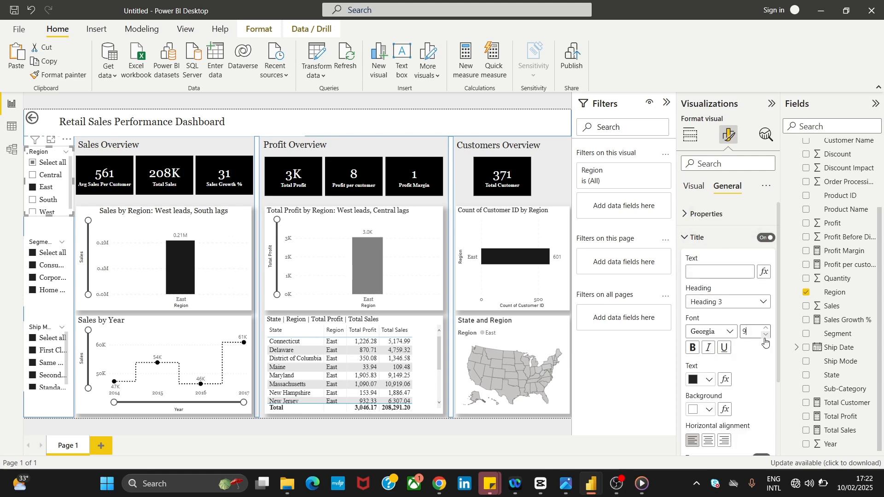
{"action": "left_click", "coordinate": [41, 239]}
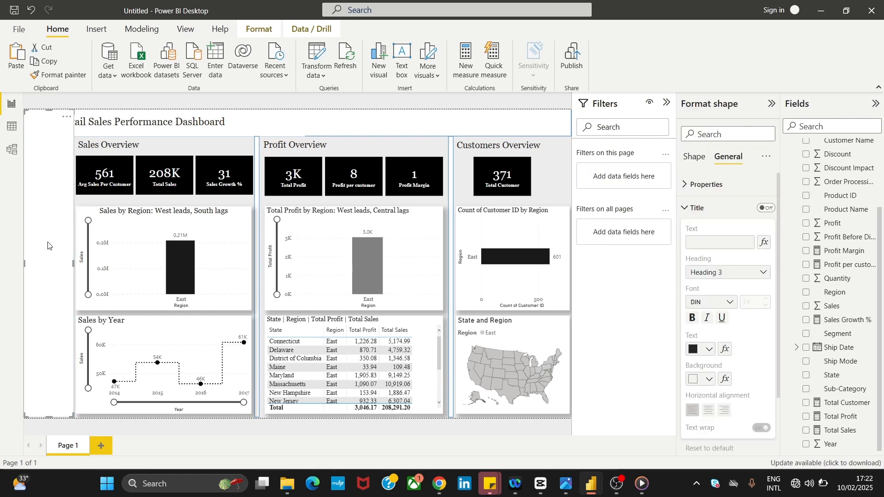
{"action": "key", "text": "Delete"}
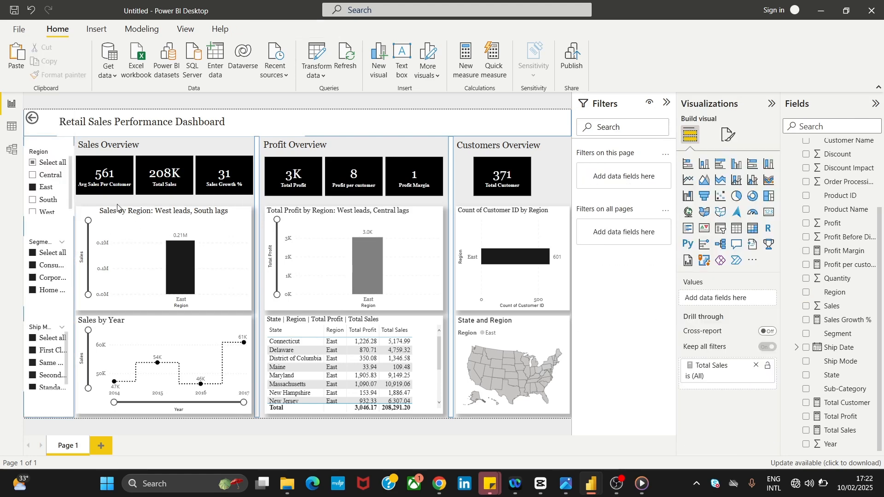
- Set the Segment slicer's title font size to 9
{"action": "left_click", "coordinate": [59, 245]}
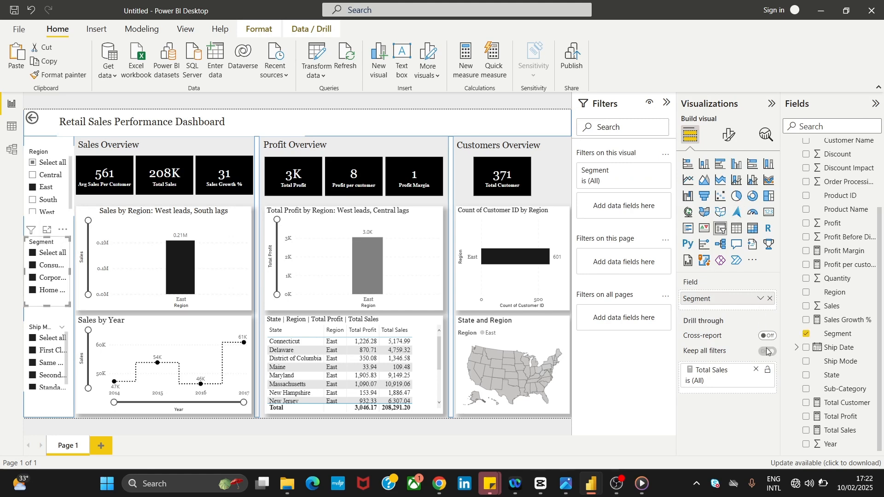
{"action": "left_click", "coordinate": [728, 135]}
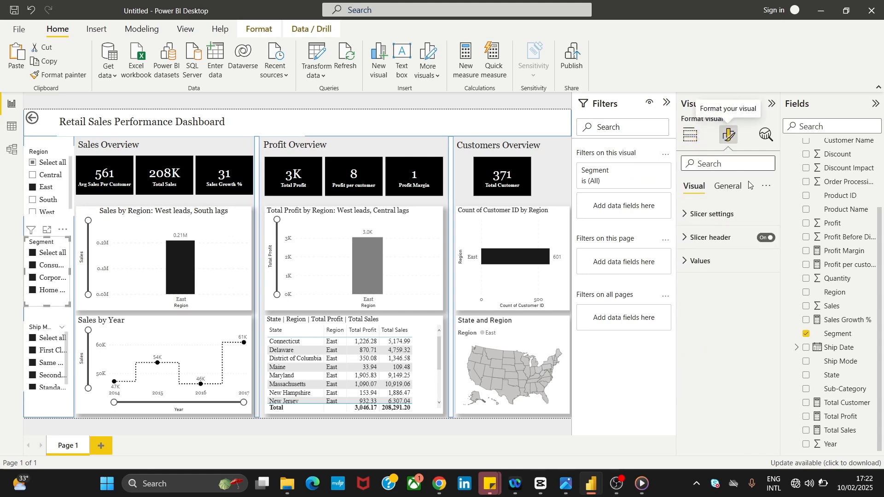
{"action": "left_click", "coordinate": [737, 187]}
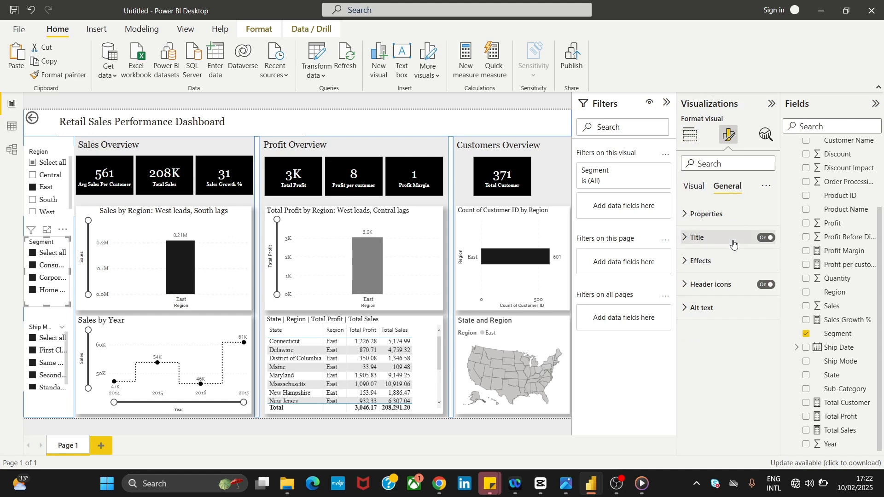
{"action": "left_click", "coordinate": [714, 246]}
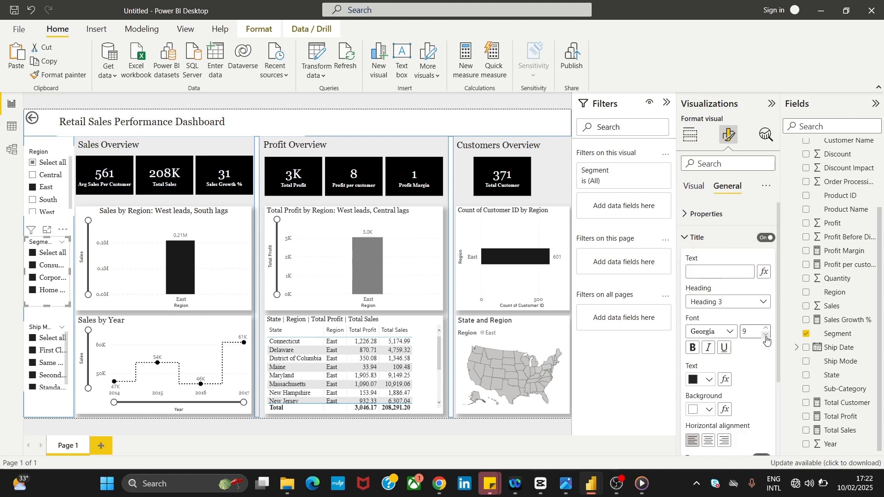
- Reduce the Ship Mode slicer's title font size to match the other slicers
{"action": "left_click", "coordinate": [34, 330]}
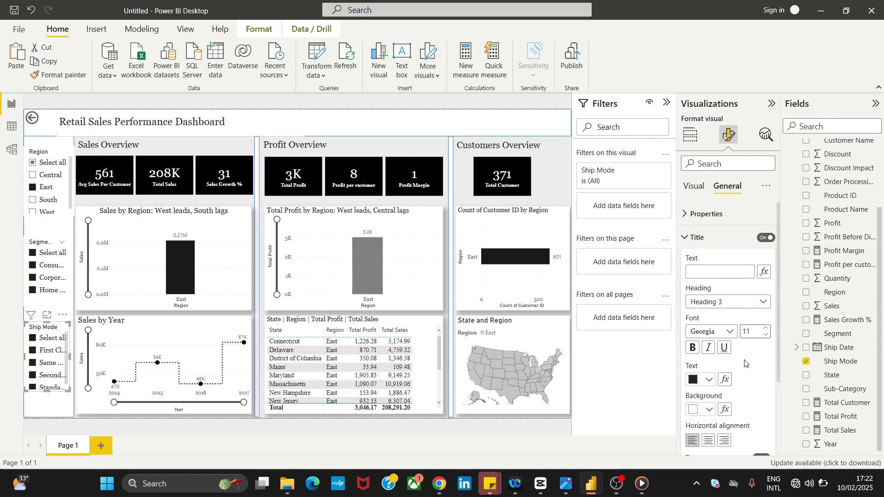
{"action": "left_click", "coordinate": [766, 335]}
{"action": "left_click", "coordinate": [767, 334]}
- Change the Ship Mode slicer's header font to Georgia, keeping the header turned on
{"action": "left_click", "coordinate": [696, 187]}
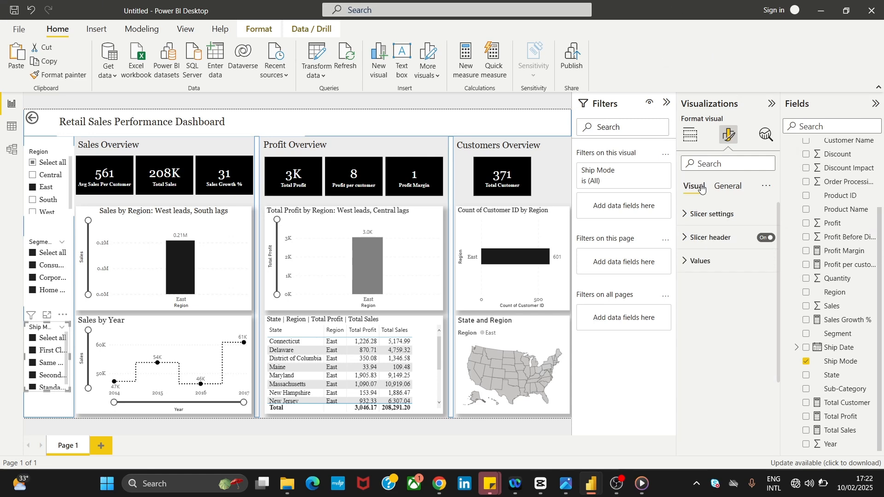
{"action": "left_click", "coordinate": [710, 214]}
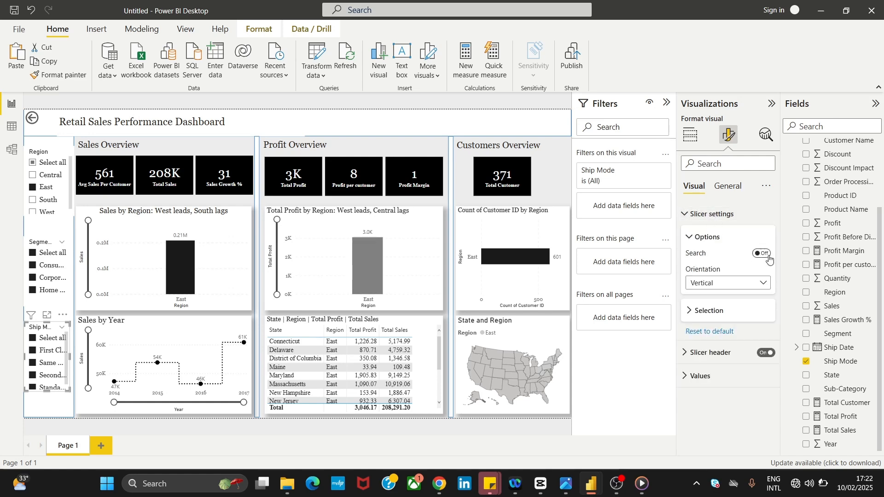
{"action": "left_click", "coordinate": [767, 362]}
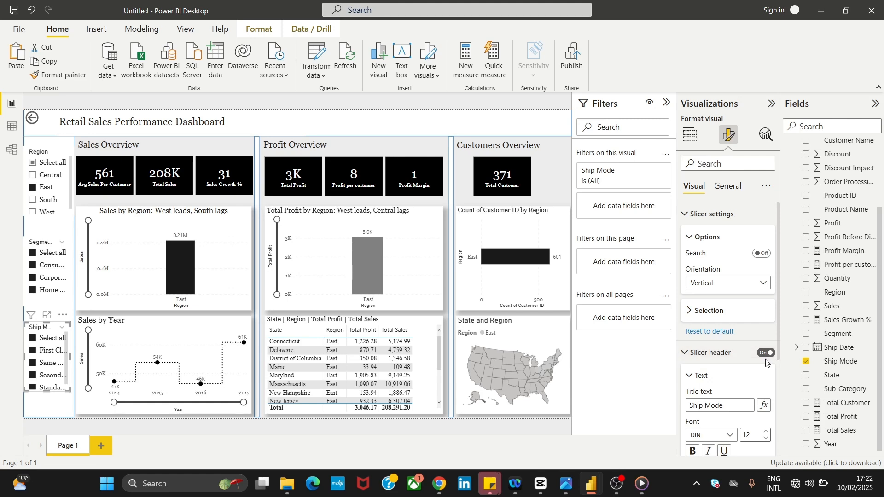
{"action": "left_click", "coordinate": [768, 355]}
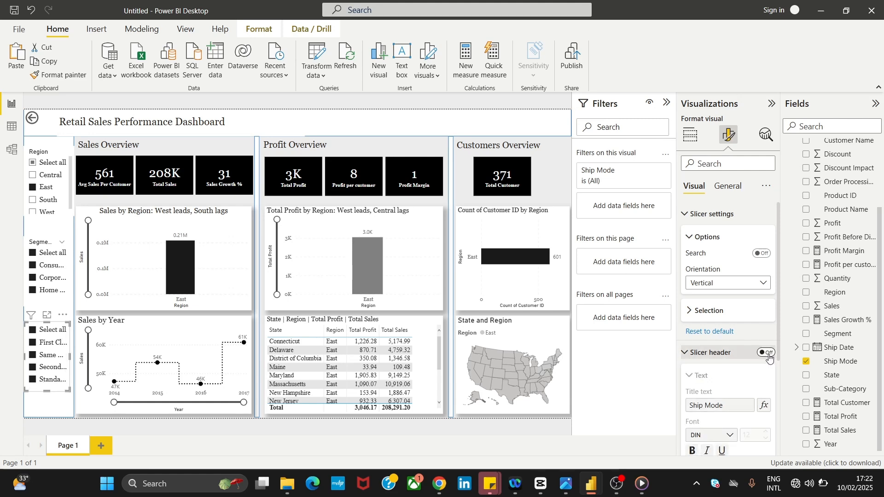
{"action": "left_click", "coordinate": [768, 356]}
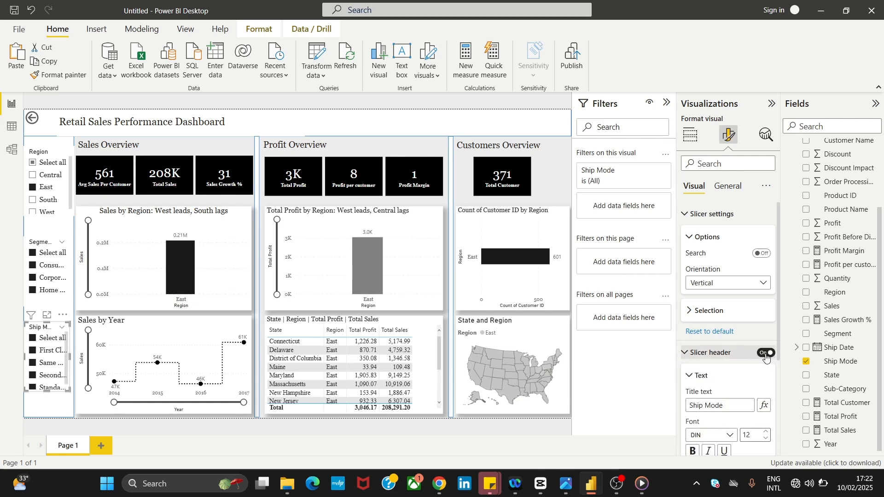
{"action": "left_click", "coordinate": [724, 436]}
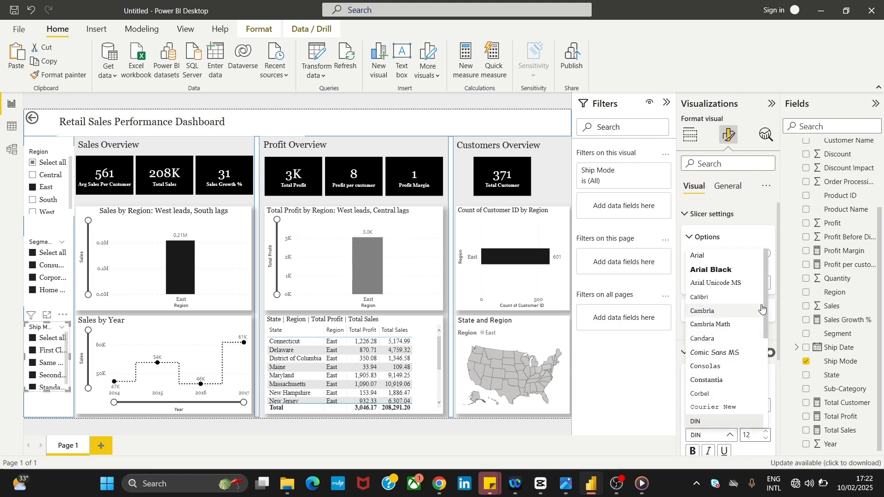
{"action": "scroll", "coordinate": [766, 310], "scroll_direction": "down", "scroll_amount": 3}
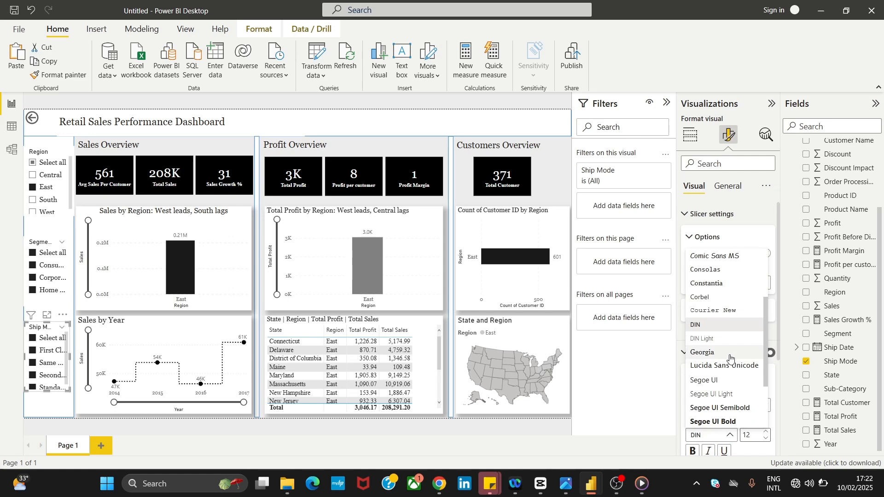
{"action": "left_click", "coordinate": [730, 357]}
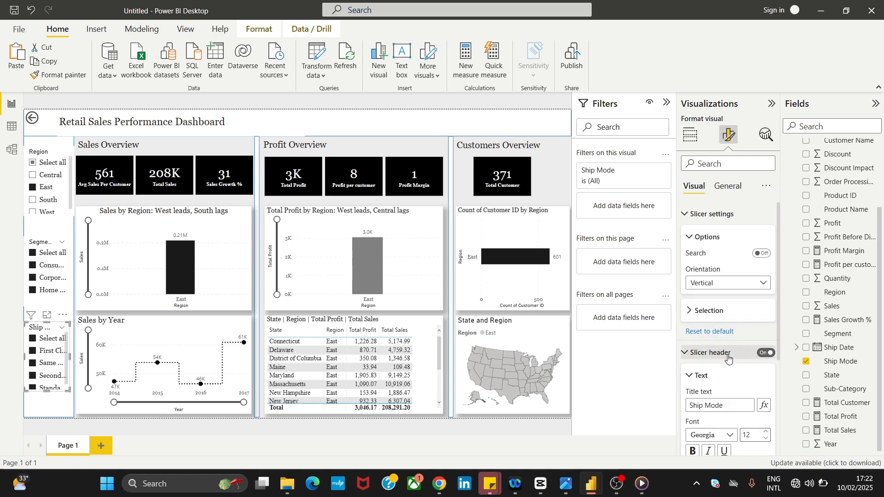
- Set the font size of the Ship Mode slicer's values to 9
{"action": "scroll", "coordinate": [756, 382], "scroll_direction": "down", "scroll_amount": 2}
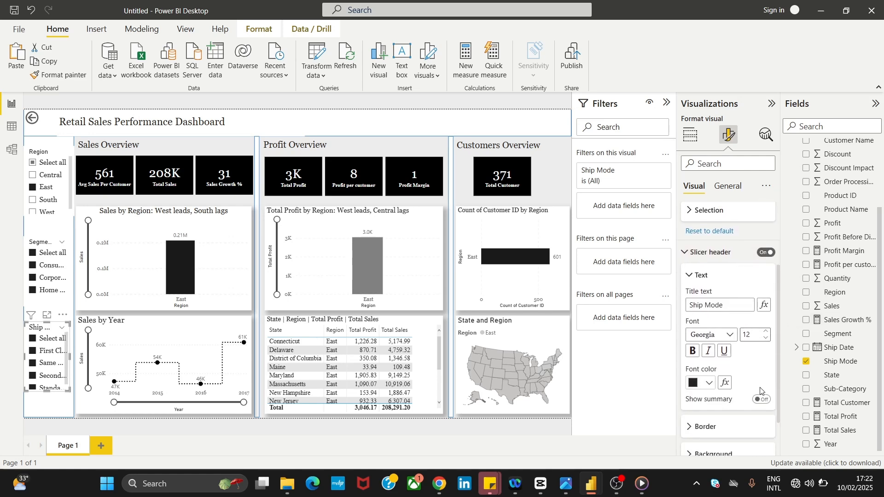
{"action": "scroll", "coordinate": [761, 391], "scroll_direction": "down", "scroll_amount": 1}
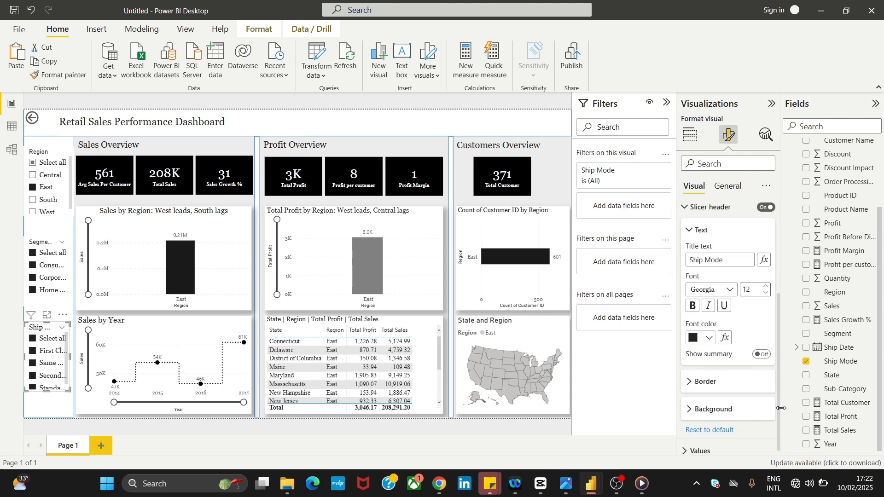
{"action": "scroll", "coordinate": [779, 418], "scroll_direction": "down", "scroll_amount": 1}
{"action": "left_click", "coordinate": [740, 447]}
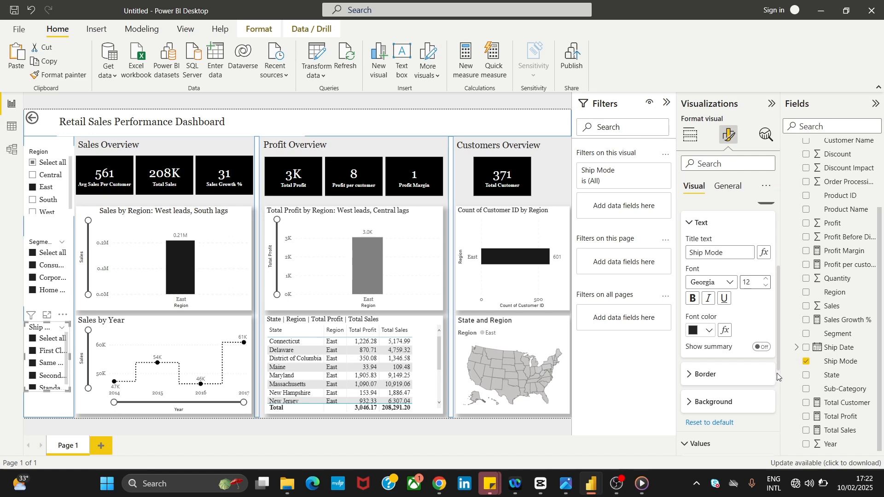
{"action": "left_click_drag", "start_coordinate": [780, 368], "coordinate": [767, 445]}
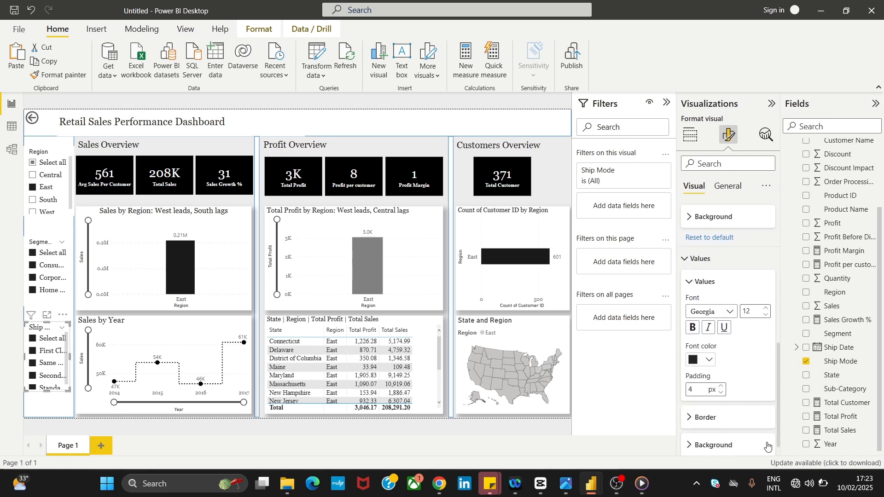
{"action": "left_click", "coordinate": [765, 316]}
{"action": "left_click", "coordinate": [764, 317]}
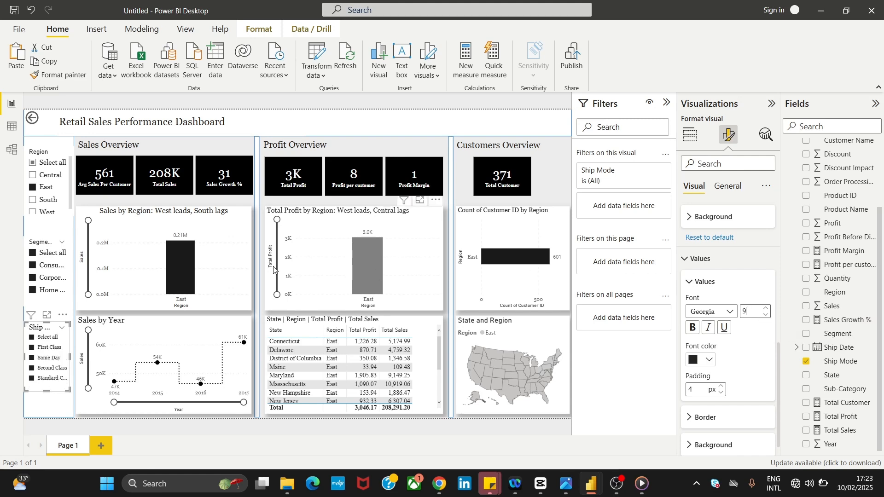
- Set the font size of the Segment slicer's values to 9
{"action": "left_click", "coordinate": [57, 257]}
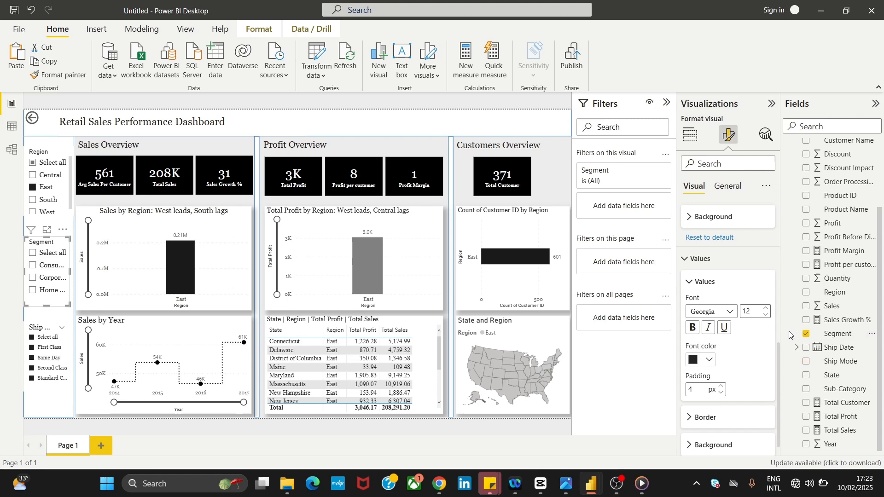
{"action": "left_click", "coordinate": [767, 317]}
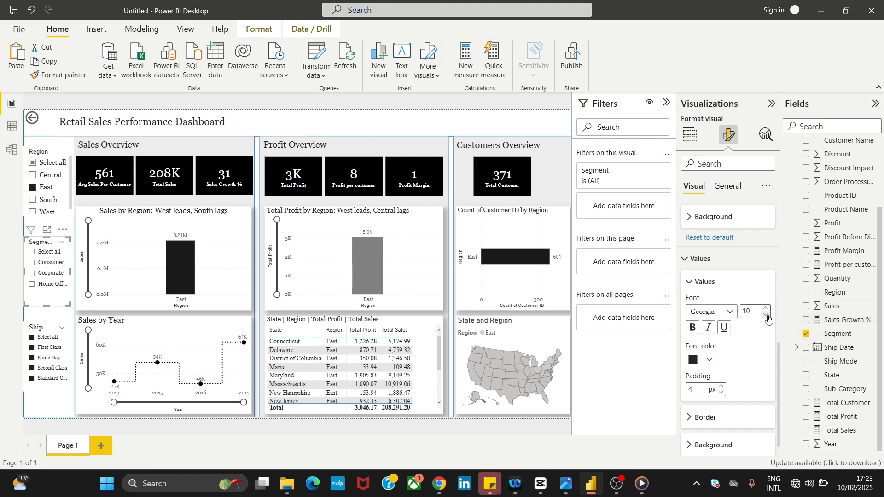
{"action": "left_click", "coordinate": [767, 316]}
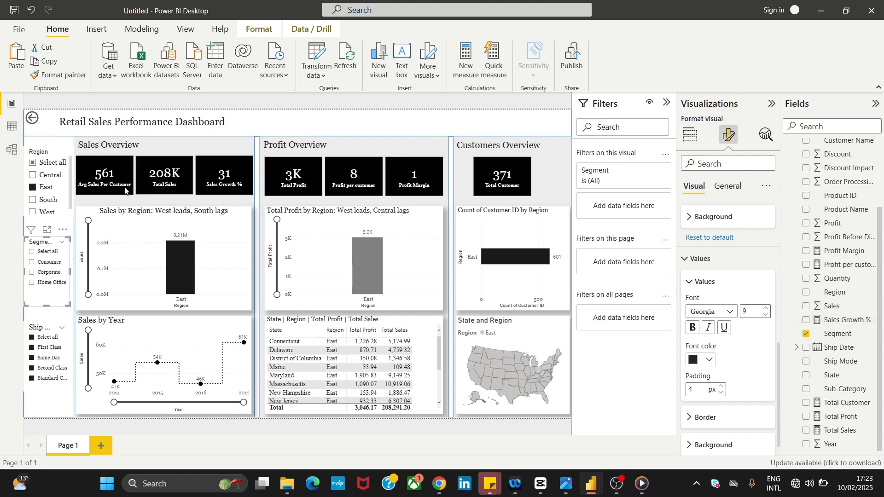
- Set the font size of the Region slicer's values to 9
{"action": "left_click", "coordinate": [56, 191]}
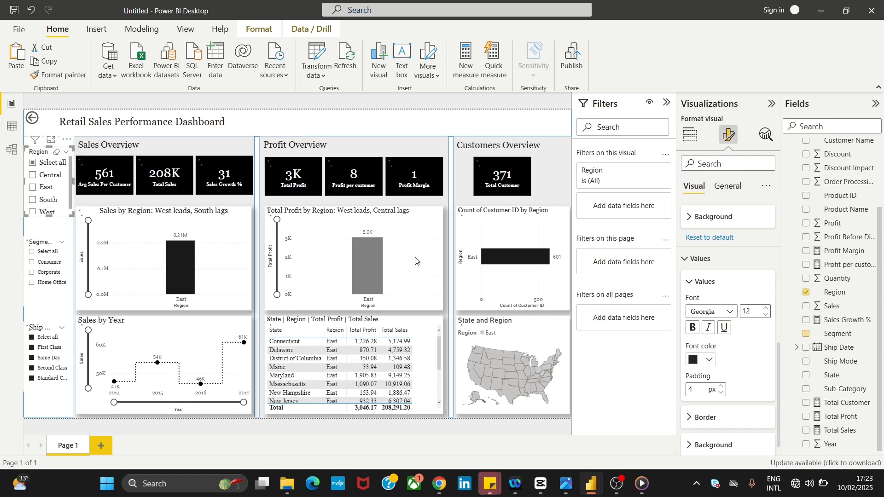
{"action": "left_click", "coordinate": [767, 317]}
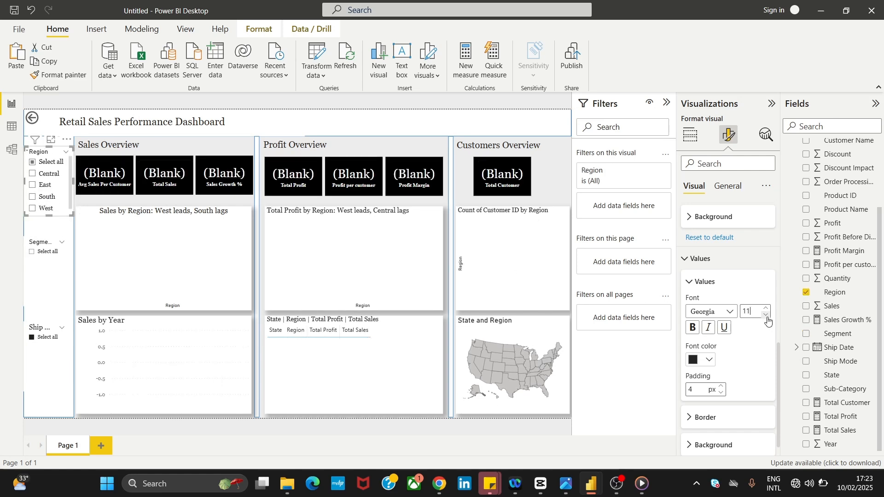
{"action": "left_click", "coordinate": [766, 316]}
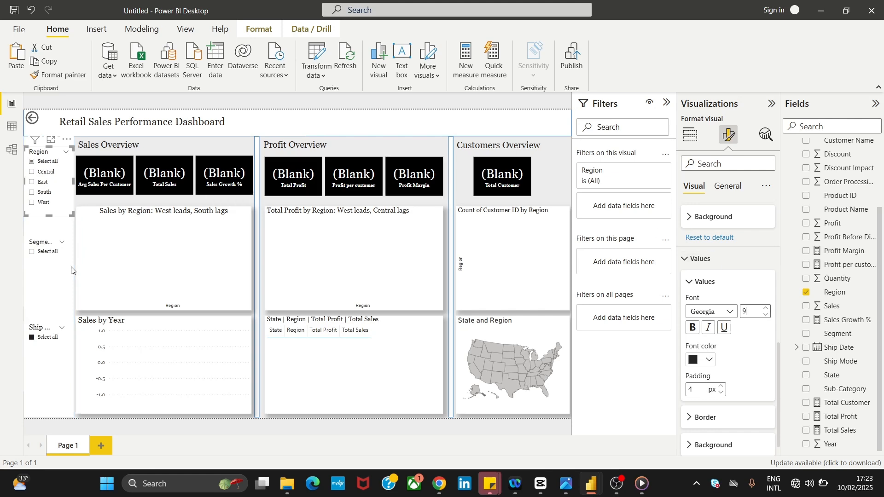
{"action": "left_click", "coordinate": [108, 270]}
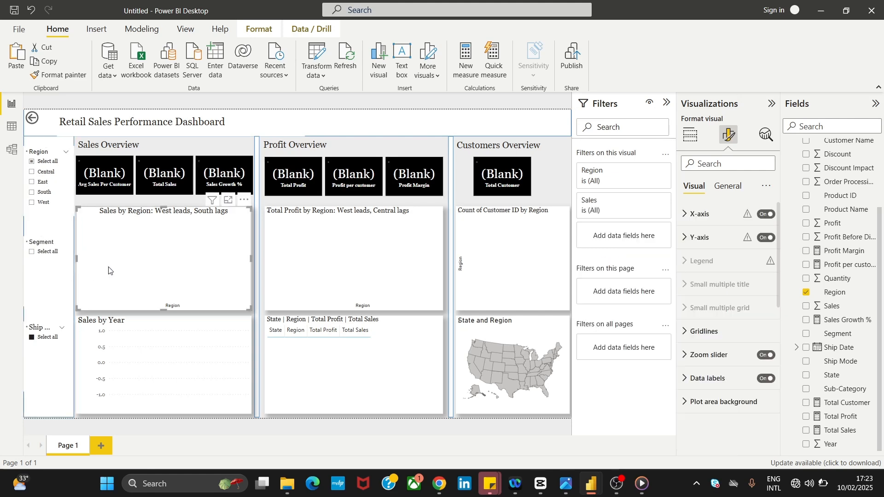
- Undo the last font size change on the Region slicer and remove the Segment slicer from the page
{"action": "left_click", "coordinate": [48, 294]}
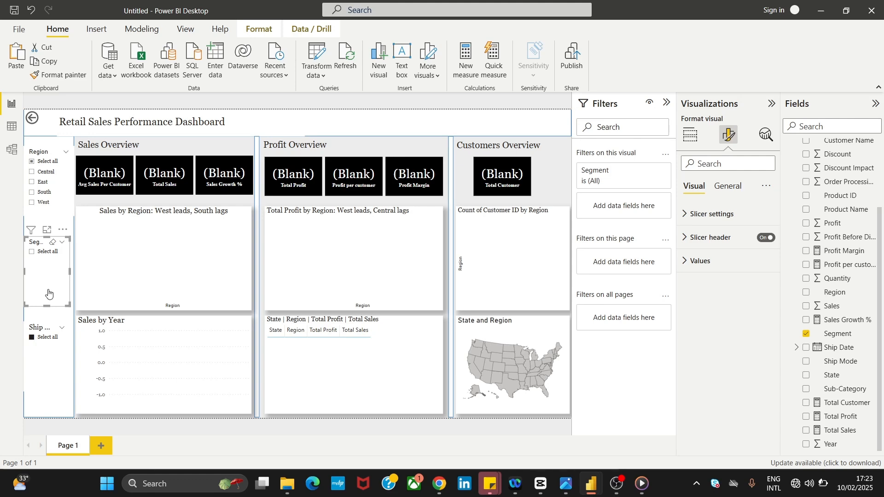
{"action": "key", "text": "ctrl+z"}
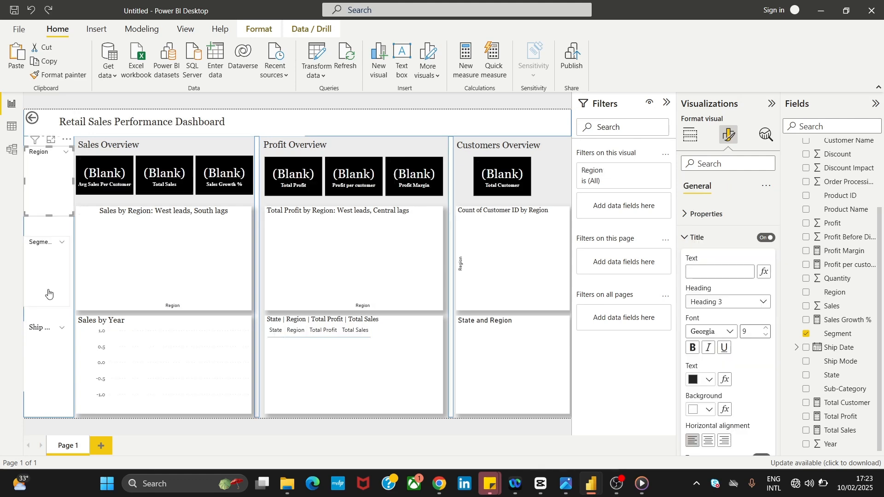
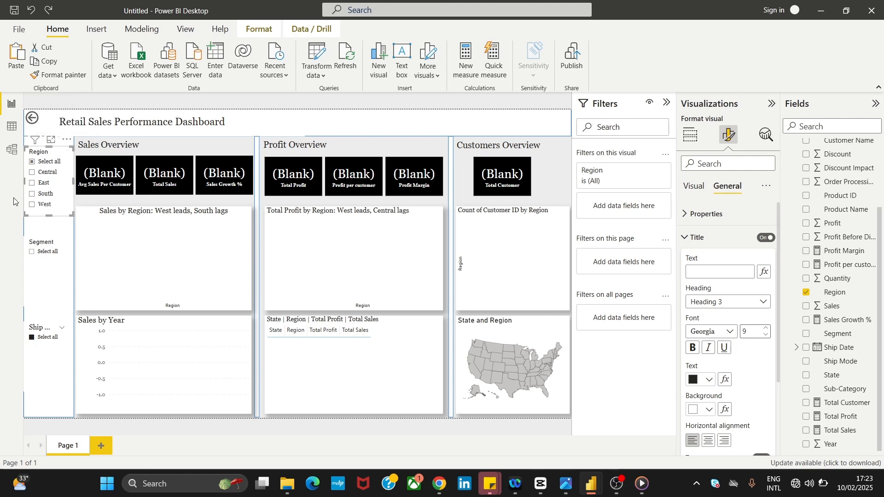
{"action": "left_click", "coordinate": [39, 242]}
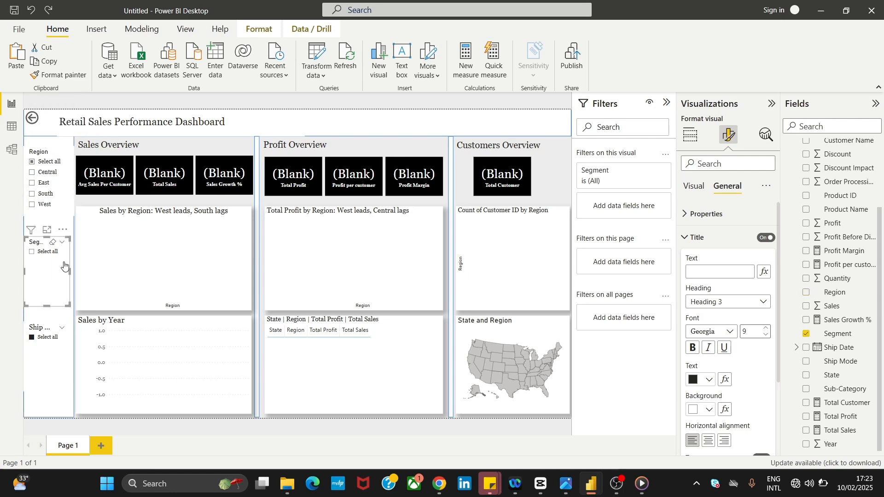
{"action": "left_click", "coordinate": [63, 229]}
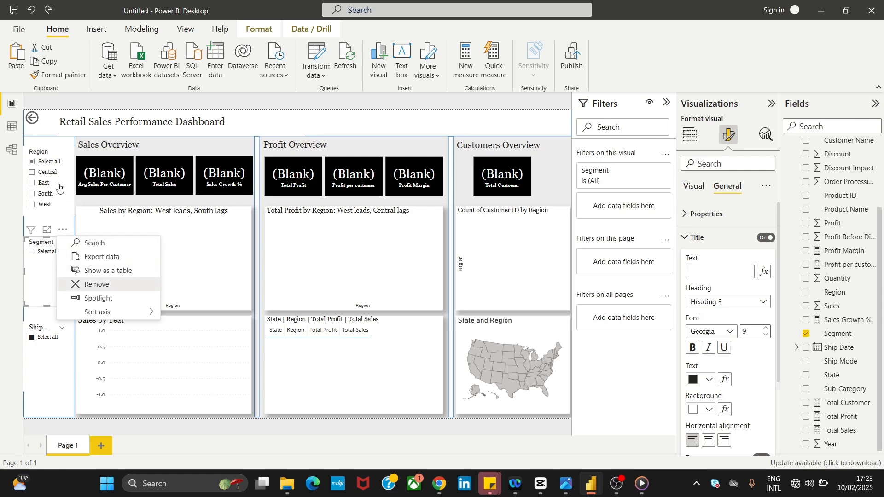
{"action": "key", "text": "Return"}
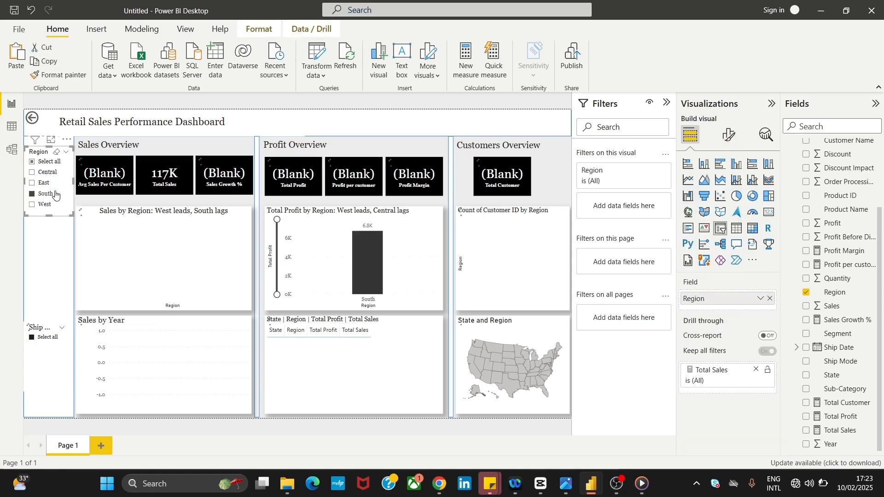
- Duplicate the Region slicer into the empty space above the Ship Mode slicer and replace its field with Segment
{"action": "left_click_drag", "start_coordinate": [55, 196], "coordinate": [46, 284]}
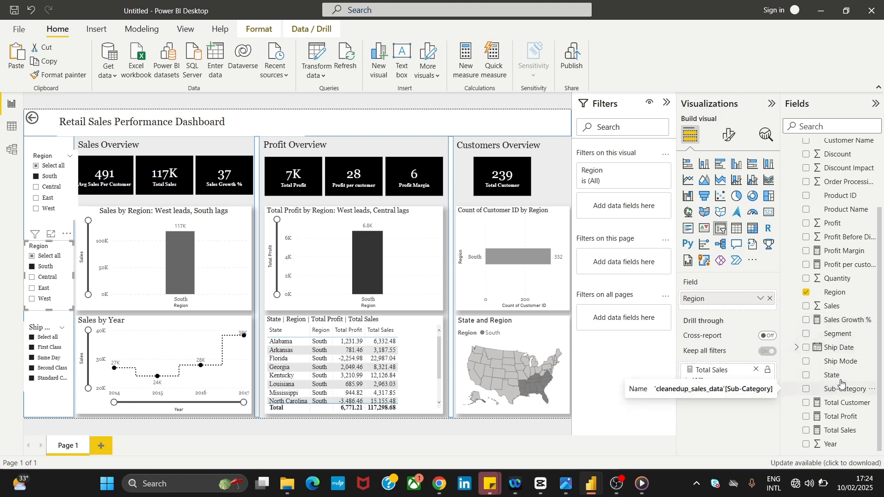
{"action": "left_click_drag", "start_coordinate": [838, 348], "coordinate": [816, 340]}
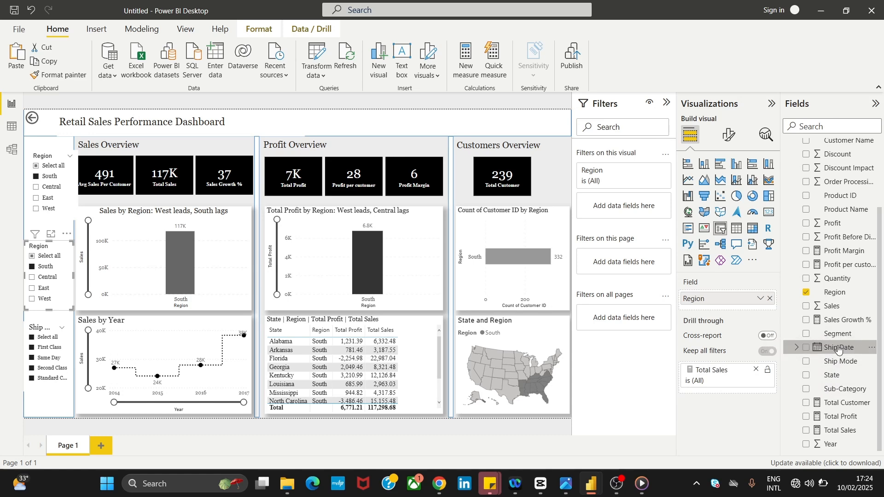
{"action": "left_click_drag", "start_coordinate": [745, 300], "coordinate": [746, 304]}
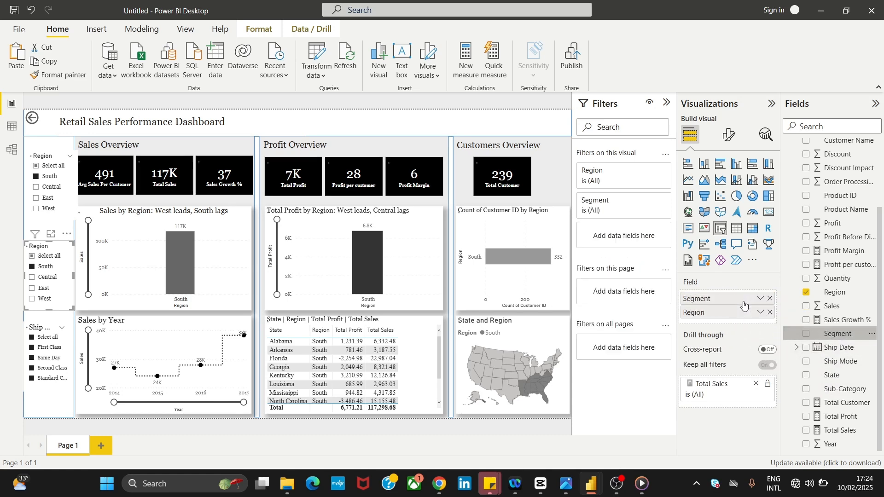
{"action": "left_click", "coordinate": [771, 313]}
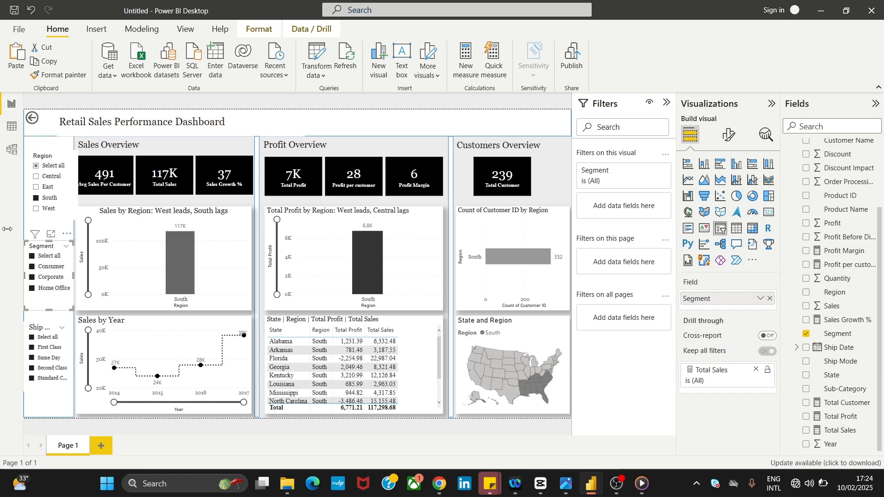
{"action": "left_click", "coordinate": [375, 130]}
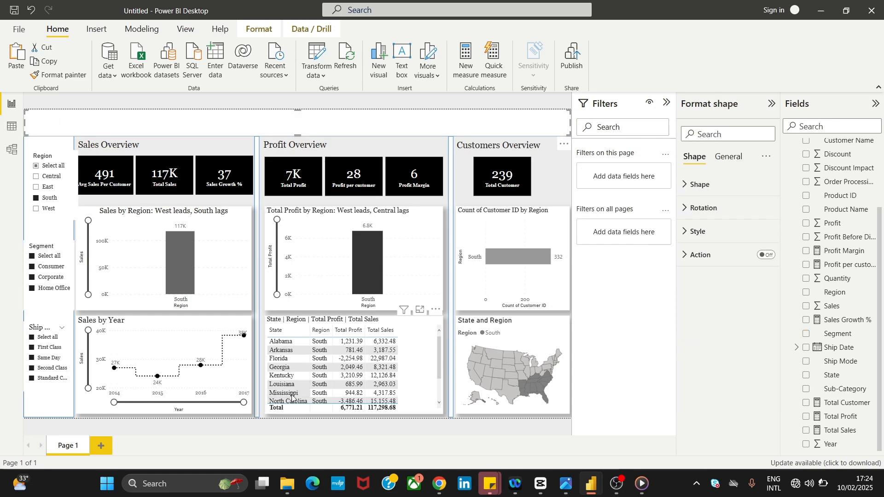
{"action": "left_click", "coordinate": [312, 423]}
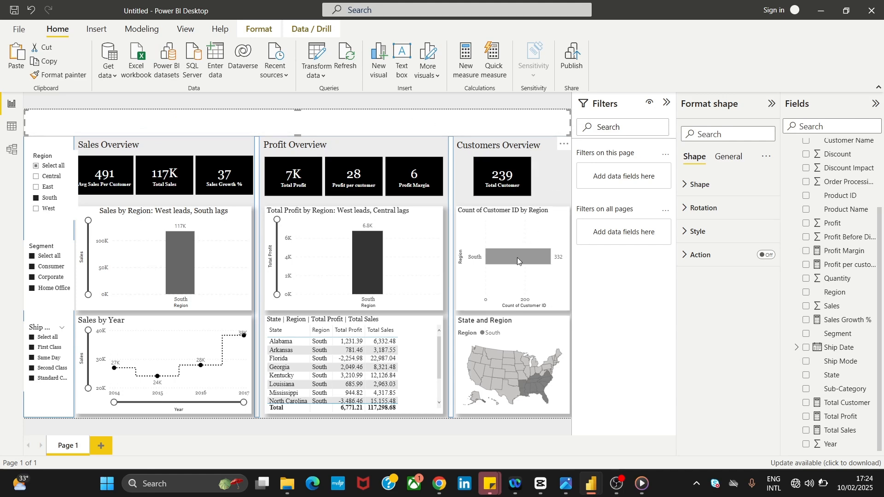
{"action": "left_click", "coordinate": [509, 272]}
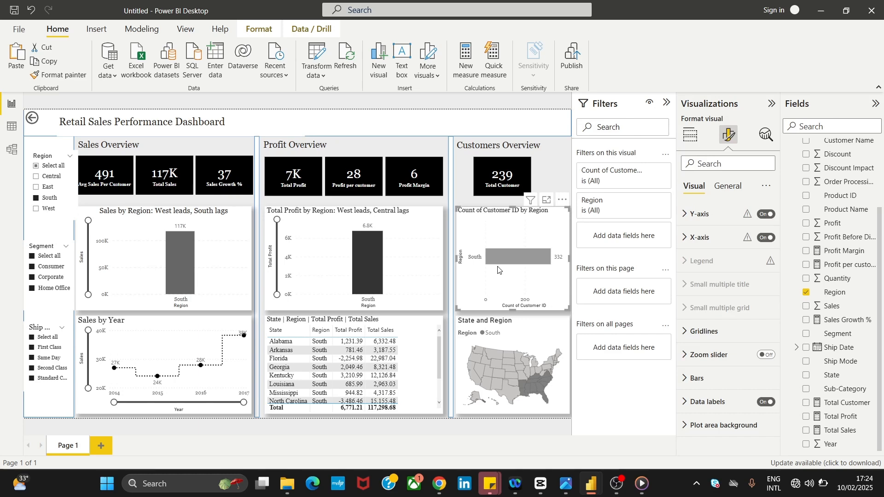
- Align the Region slicer with the other slicers and narrow the Region and Segment slicers to fit inside the side strip like Ship Mode
{"action": "left_click", "coordinate": [55, 183]}
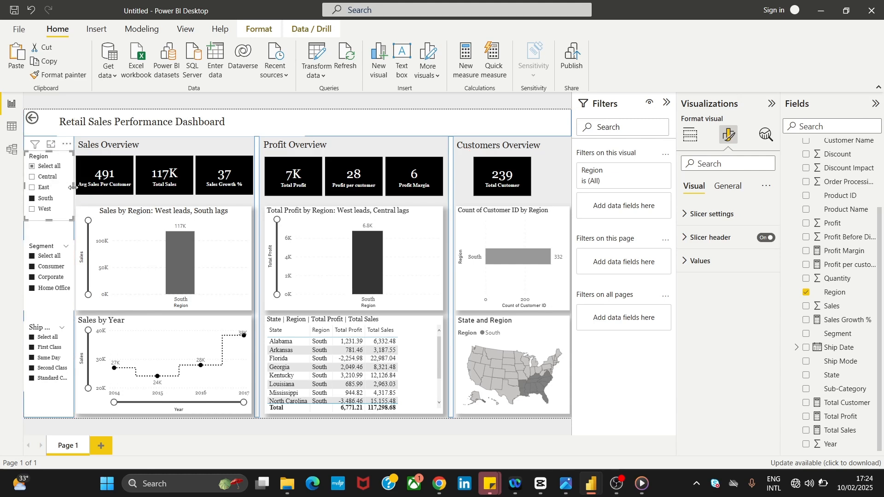
{"action": "left_click_drag", "start_coordinate": [73, 187], "coordinate": [70, 189]}
{"action": "left_click", "coordinate": [69, 258]}
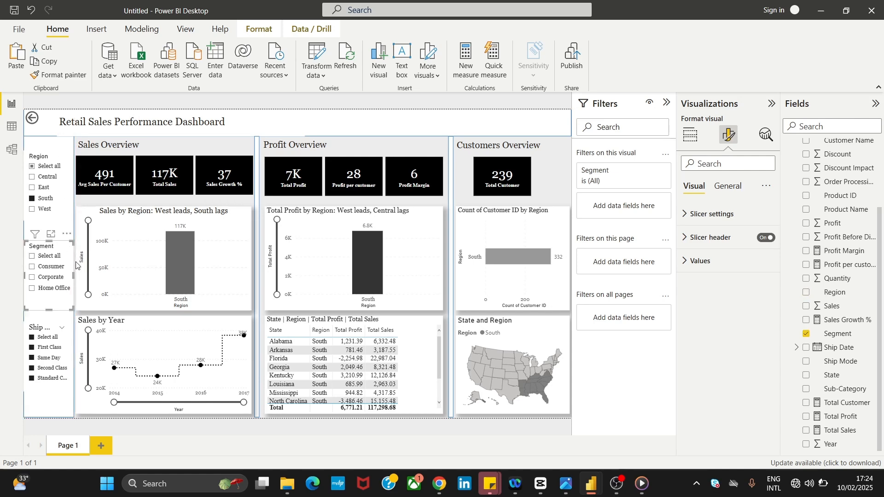
{"action": "left_click_drag", "start_coordinate": [73, 277], "coordinate": [69, 279]}
{"action": "left_click", "coordinate": [70, 357]}
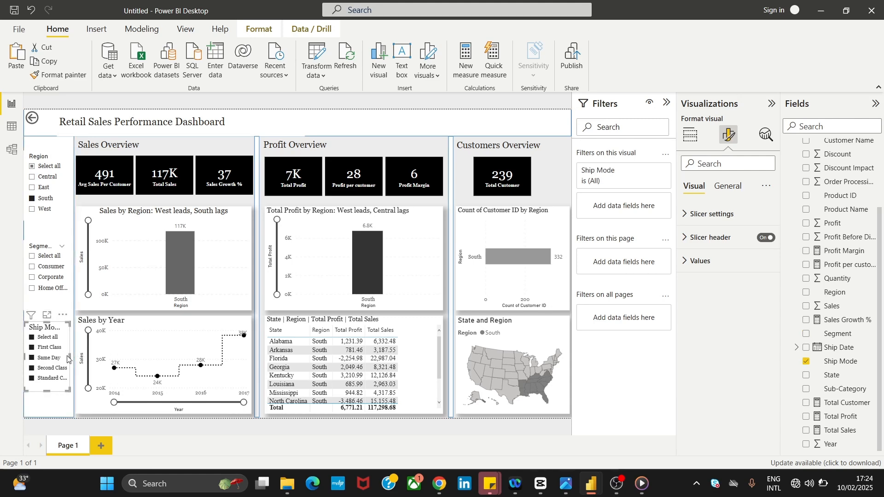
{"action": "left_click_drag", "start_coordinate": [68, 358], "coordinate": [69, 360]}
- Send the white header bar shape to the back and move it down below the dashboard title
{"action": "left_click", "coordinate": [430, 130]}
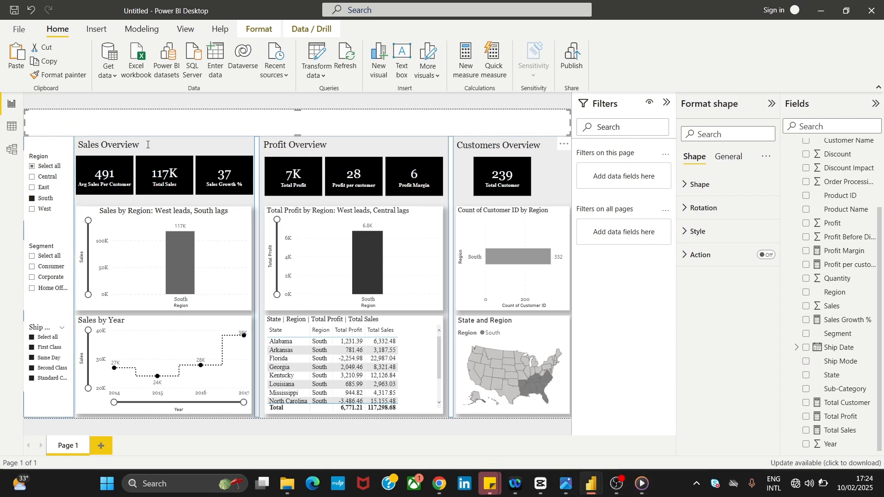
{"action": "right_click", "coordinate": [347, 130]}
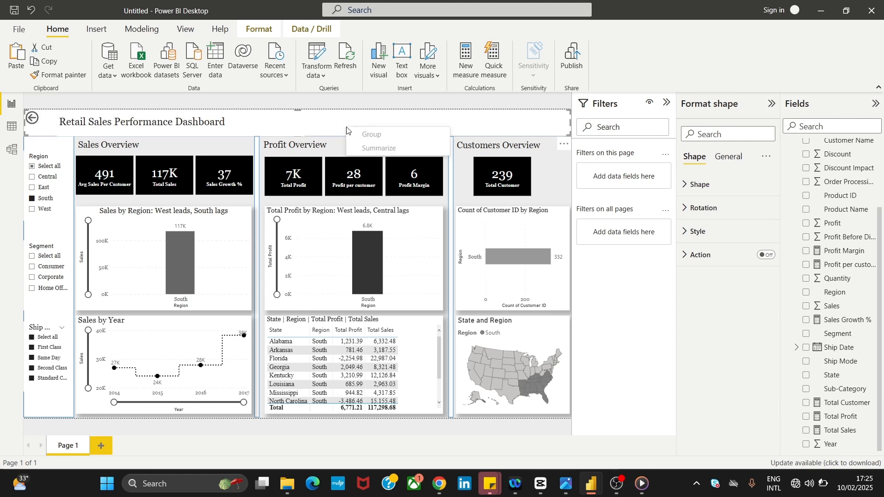
{"action": "left_click", "coordinate": [254, 29]}
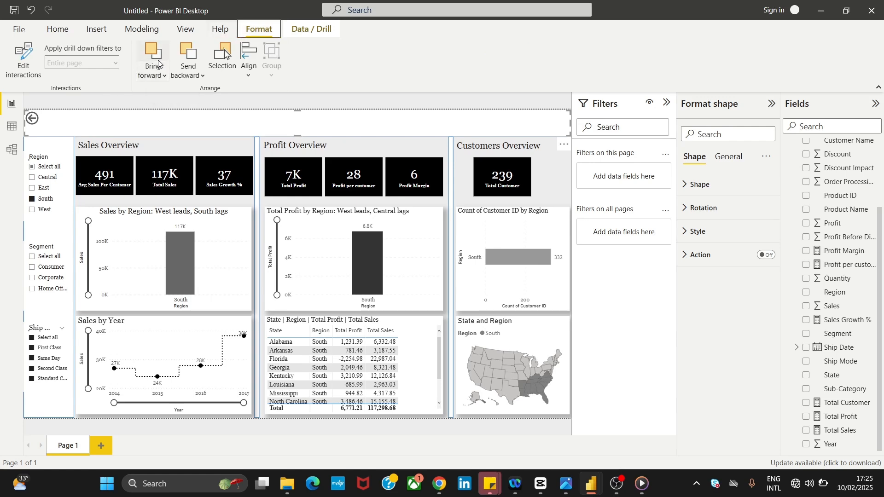
{"action": "left_click", "coordinate": [164, 75]}
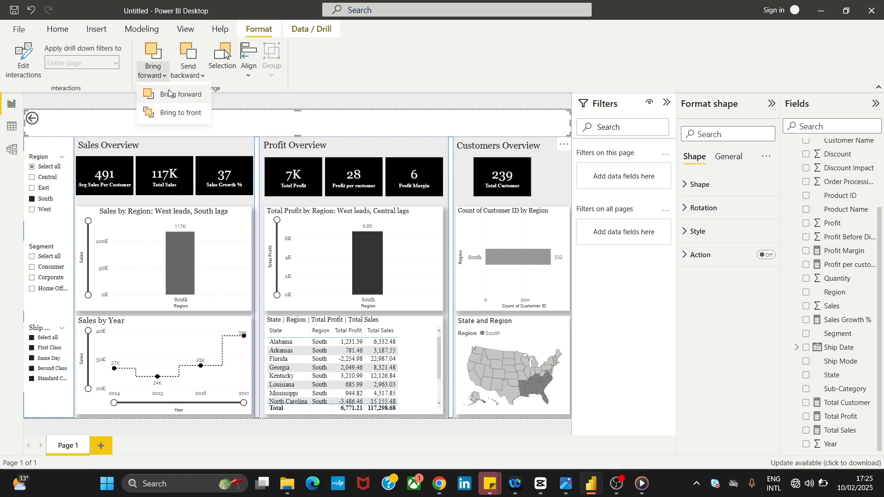
{"action": "left_click", "coordinate": [191, 74]}
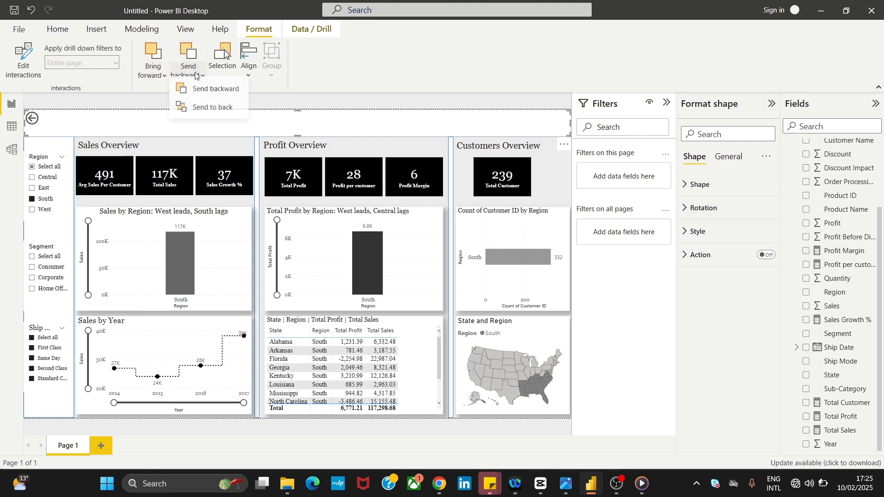
{"action": "left_click", "coordinate": [215, 112]}
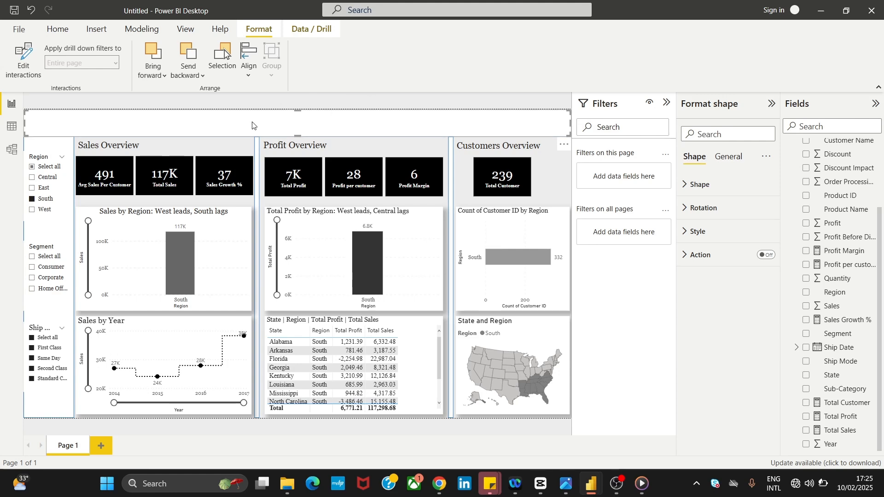
{"action": "left_click_drag", "start_coordinate": [253, 126], "coordinate": [262, 160]}
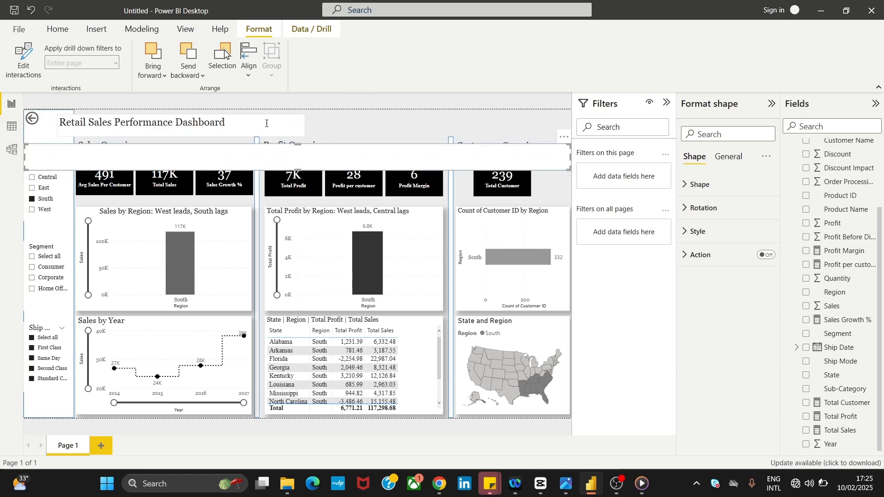
- Turn off the background of the dashboard title text box and move the box down over the profit chart
{"action": "left_click", "coordinate": [266, 123]}
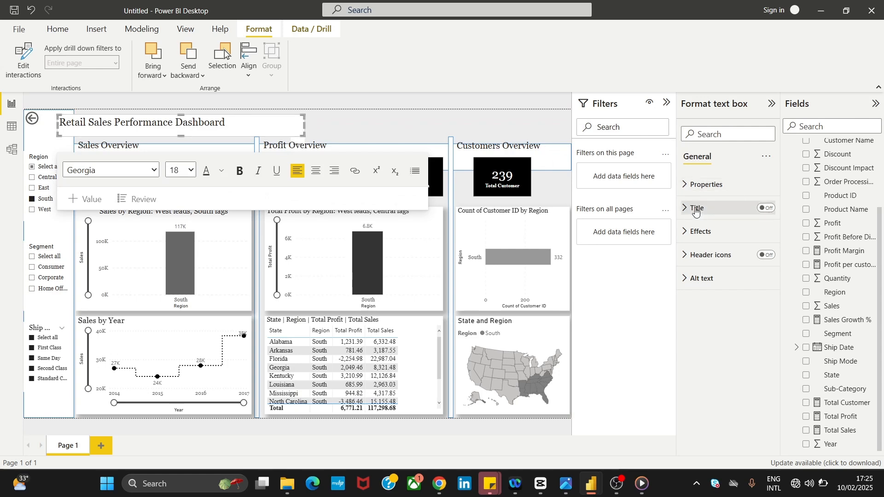
{"action": "left_click", "coordinate": [722, 185]}
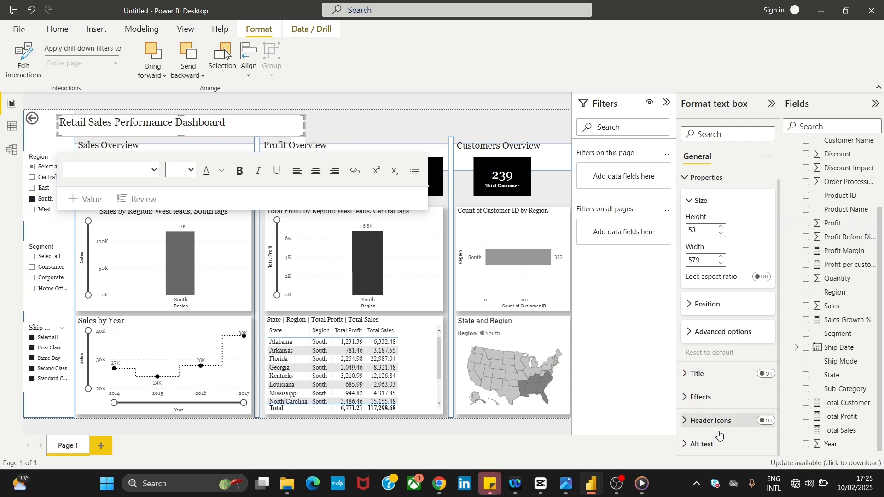
{"action": "left_click", "coordinate": [702, 398]}
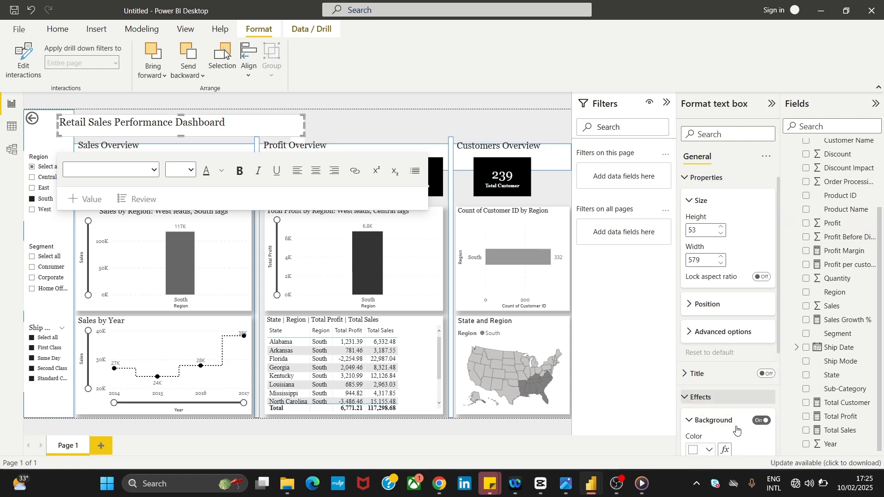
{"action": "left_click", "coordinate": [762, 421]}
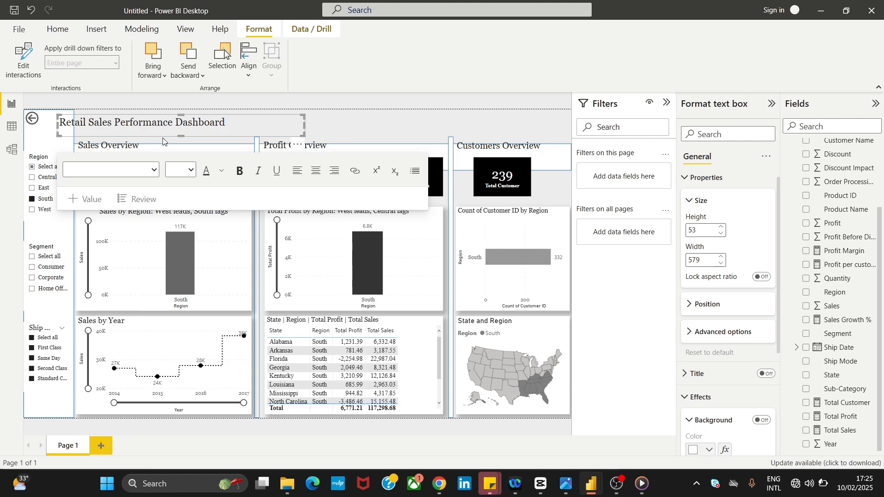
{"action": "left_click_drag", "start_coordinate": [163, 141], "coordinate": [362, 271]}
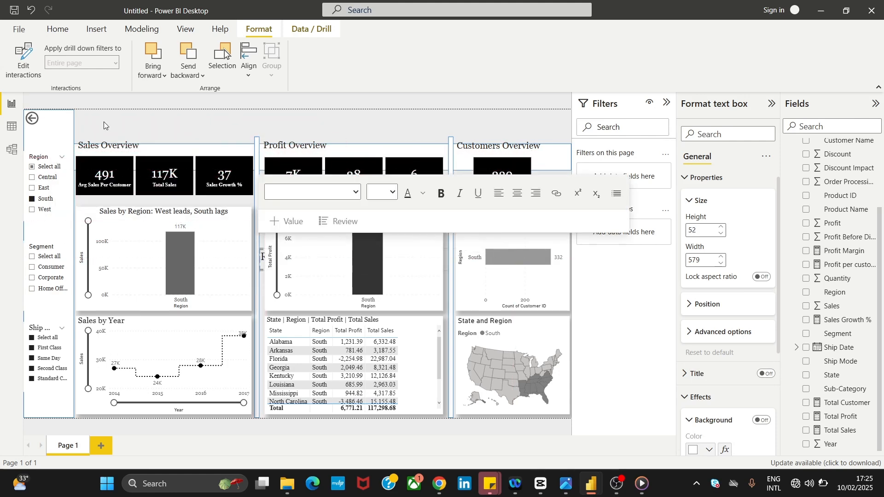
- Try moving the white header bar shape back to the top edge of the page, and undo that move
{"action": "left_click", "coordinate": [199, 133]}
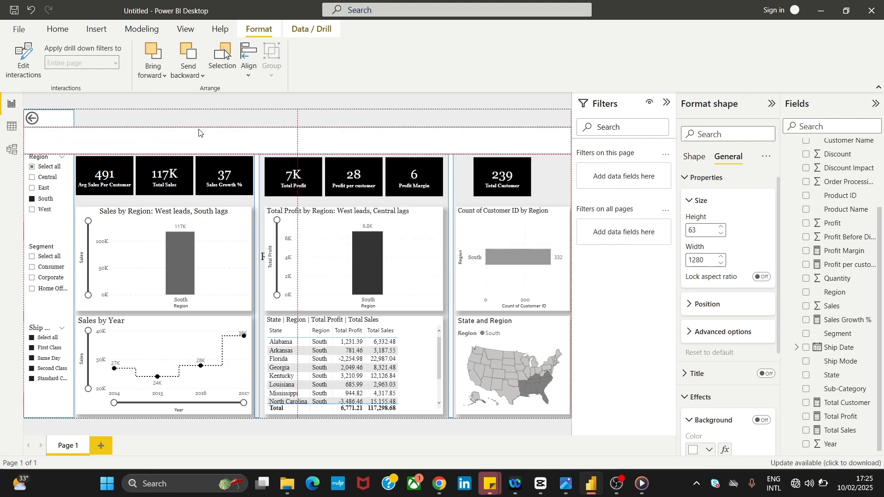
{"action": "left_click_drag", "start_coordinate": [199, 132], "coordinate": [204, 105]}
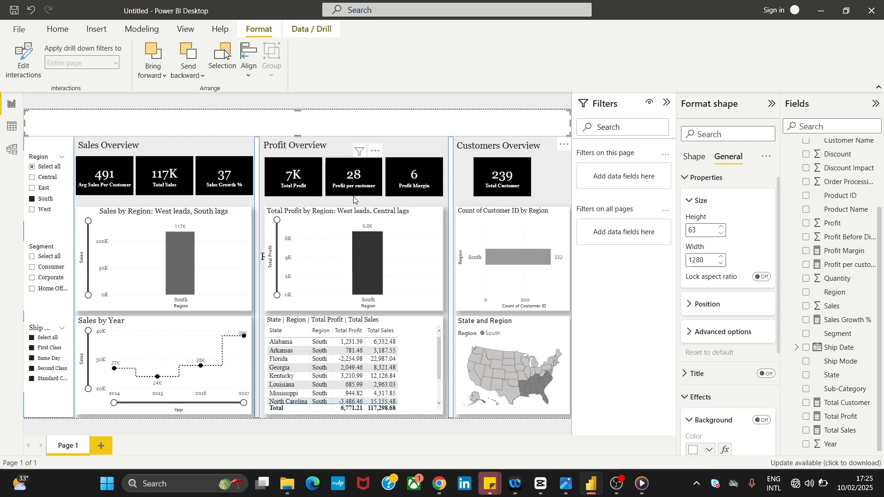
{"action": "key", "text": "ctrl+z"}
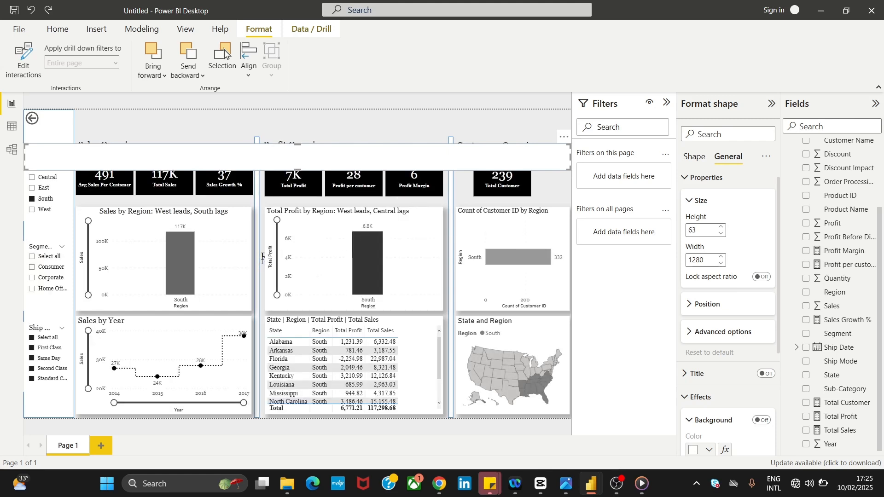
- Move the dashboard title text box from the profit chart up to the top edge of the report page
{"action": "left_click_drag", "start_coordinate": [322, 238], "coordinate": [350, 265]}
{"action": "left_click", "coordinate": [285, 266]}
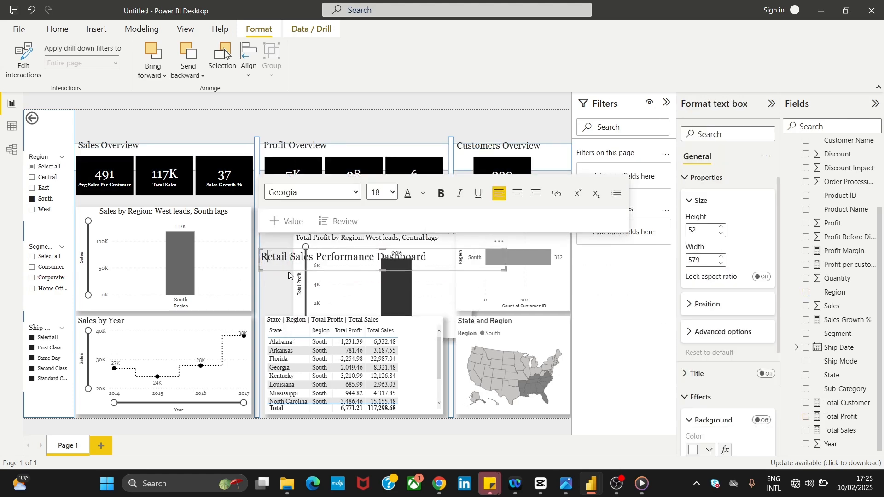
{"action": "left_click_drag", "start_coordinate": [291, 274], "coordinate": [355, 132]}
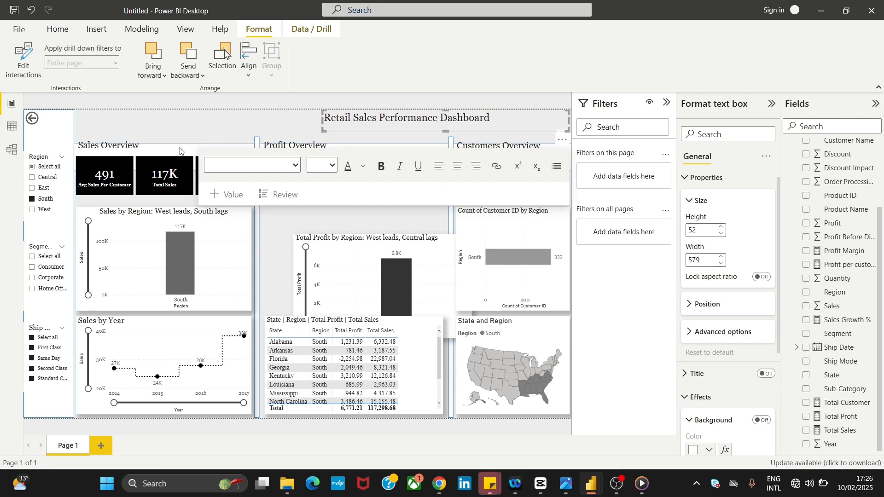
- Move the white header bar shape to the top edge of the page and send it to the back
{"action": "left_click", "coordinate": [179, 133]}
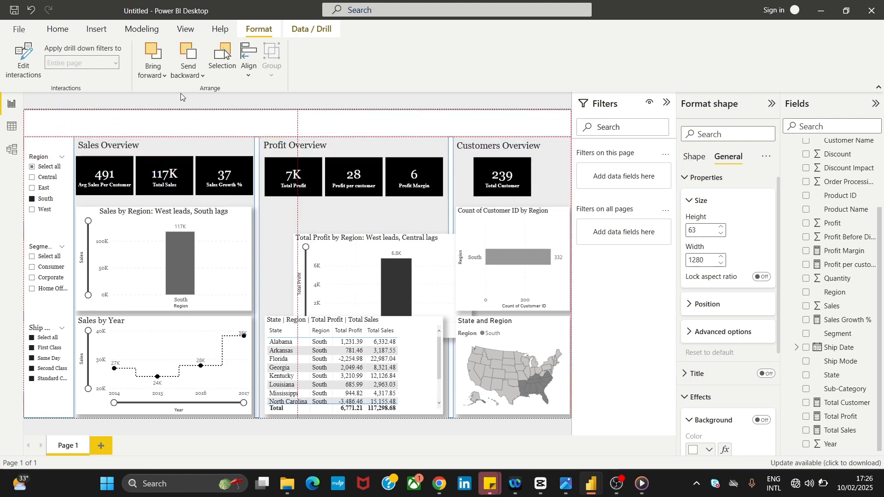
{"action": "left_click", "coordinate": [184, 71]}
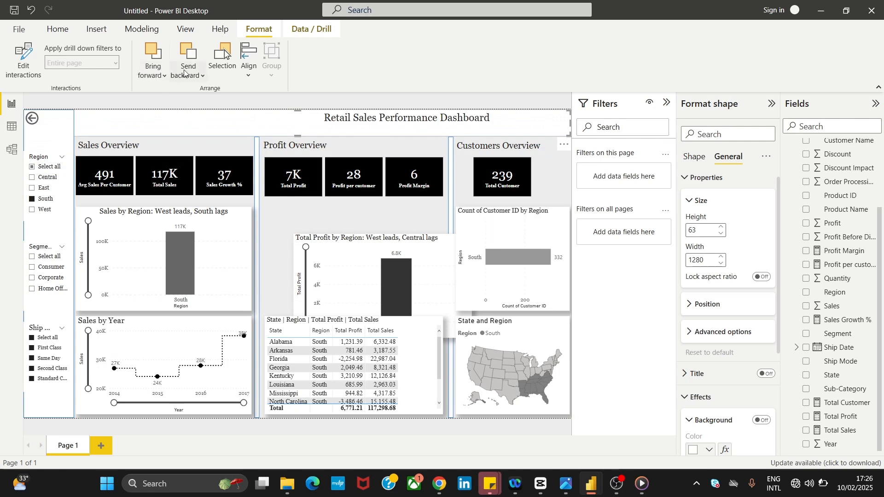
{"action": "left_click", "coordinate": [203, 77]}
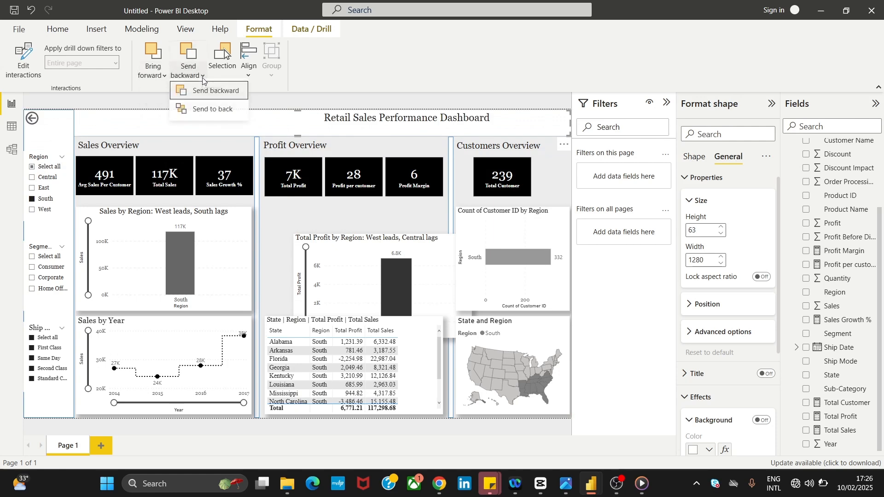
{"action": "left_click", "coordinate": [203, 110]}
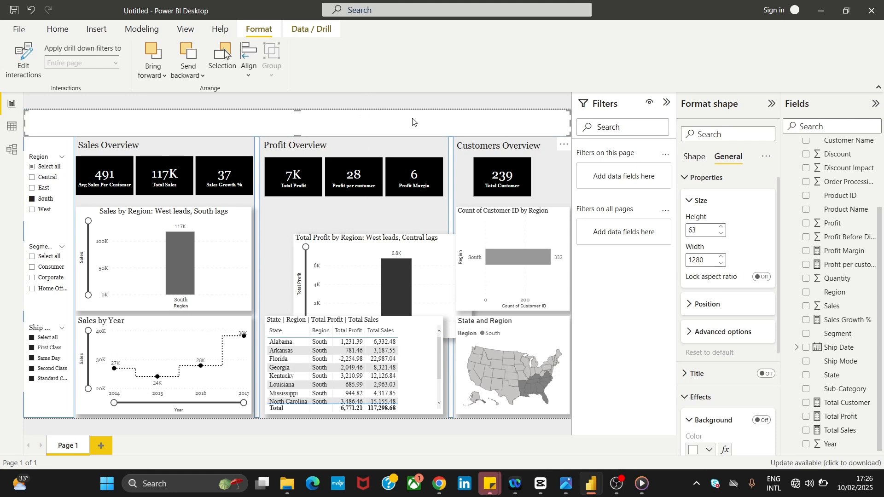
- Shift the header bar down below the dashboard title and bring the title text box to the front
{"action": "left_click_drag", "start_coordinate": [414, 126], "coordinate": [414, 146]}
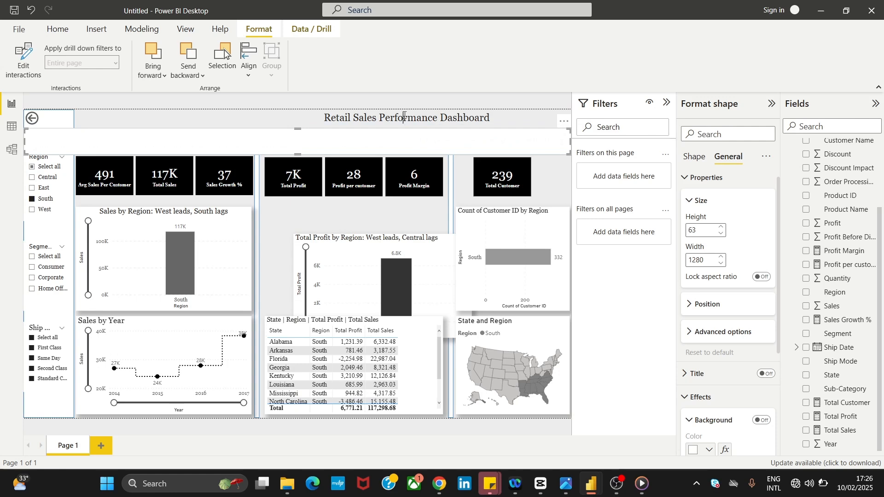
{"action": "left_click", "coordinate": [404, 117]}
{"action": "left_click", "coordinate": [419, 128]}
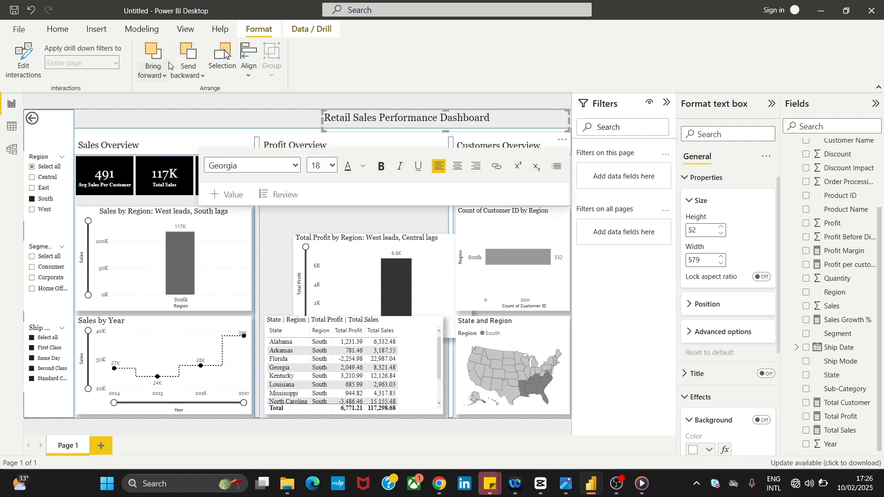
{"action": "left_click", "coordinate": [157, 69]}
{"action": "left_click", "coordinate": [178, 113]}
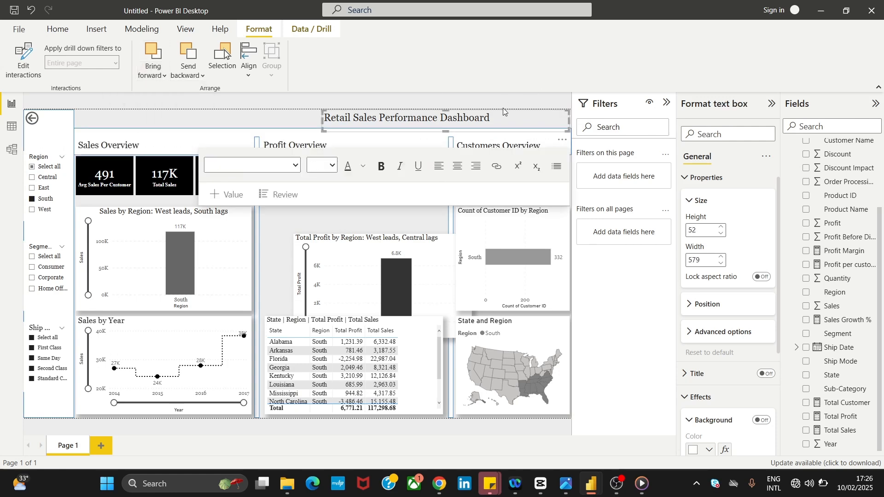
- Stretch the dashboard title text box leftward so it starts just before the Profit Overview section
{"action": "left_click", "coordinate": [519, 124]}
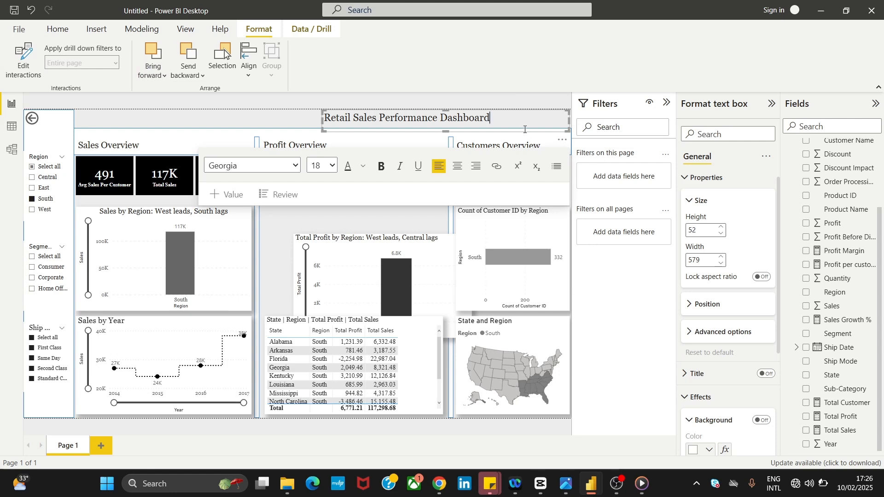
{"action": "left_click", "coordinate": [525, 111]}
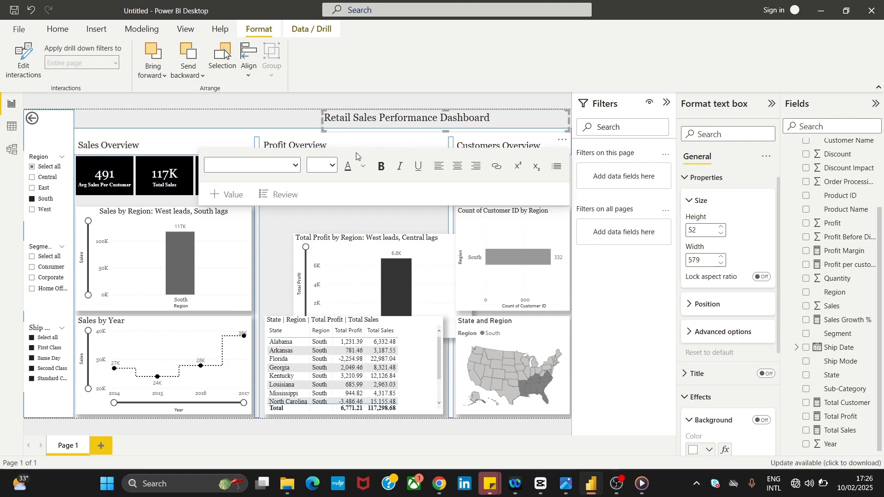
{"action": "left_click", "coordinate": [398, 117]}
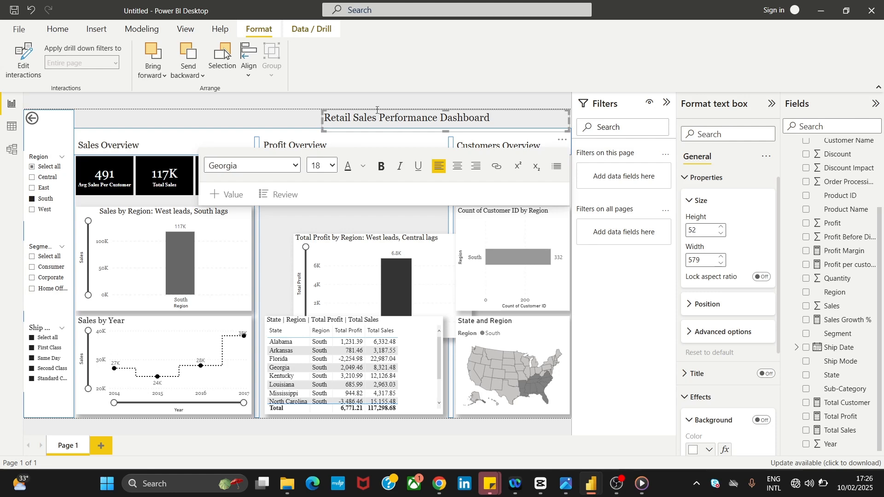
{"action": "left_click", "coordinate": [334, 109]}
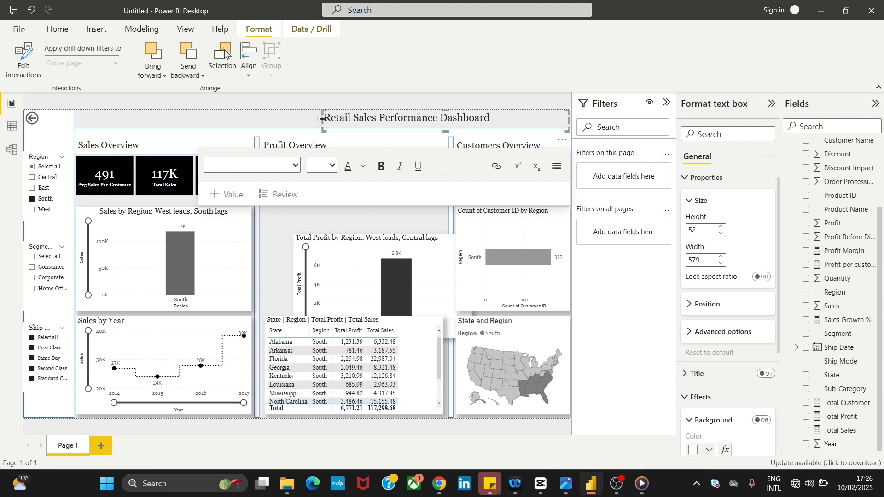
{"action": "mouse_move", "coordinate": [322, 128]}
{"action": "left_mouse_down"}
{"action": "mouse_move", "coordinate": [222, 128]}
{"action": "mouse_move", "coordinate": [333, 128]}
{"action": "left_mouse_up"}
{"action": "left_click_drag", "start_coordinate": [380, 79], "coordinate": [245, 118]}
{"action": "left_click", "coordinate": [204, 118]}
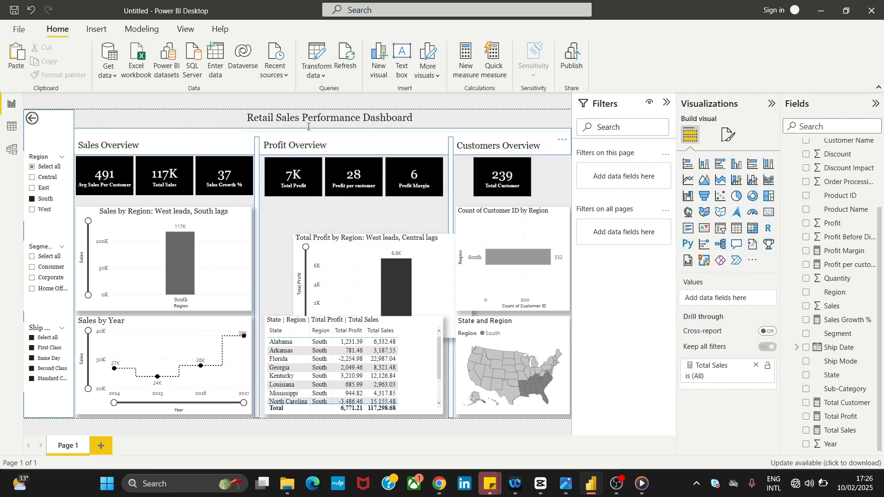
- Narrow the title text box closer to its text and move it over the Sales Overview heading
{"action": "left_click", "coordinate": [308, 118]}
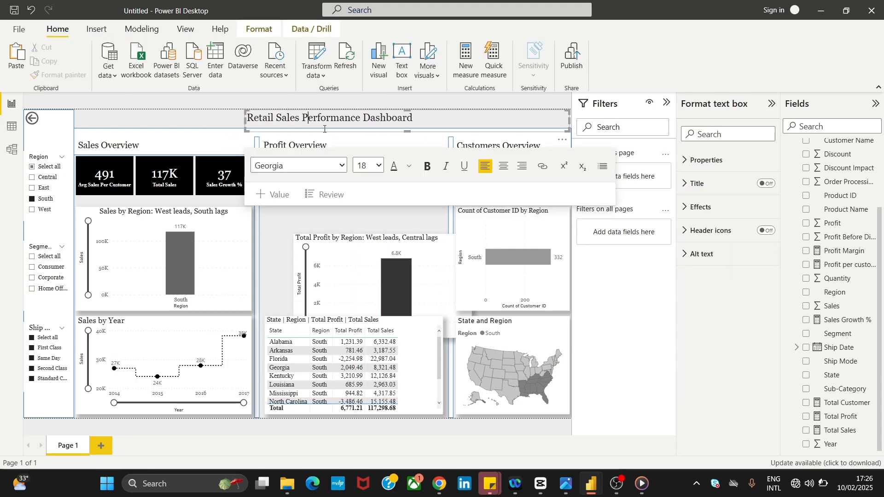
{"action": "left_click", "coordinate": [405, 111]}
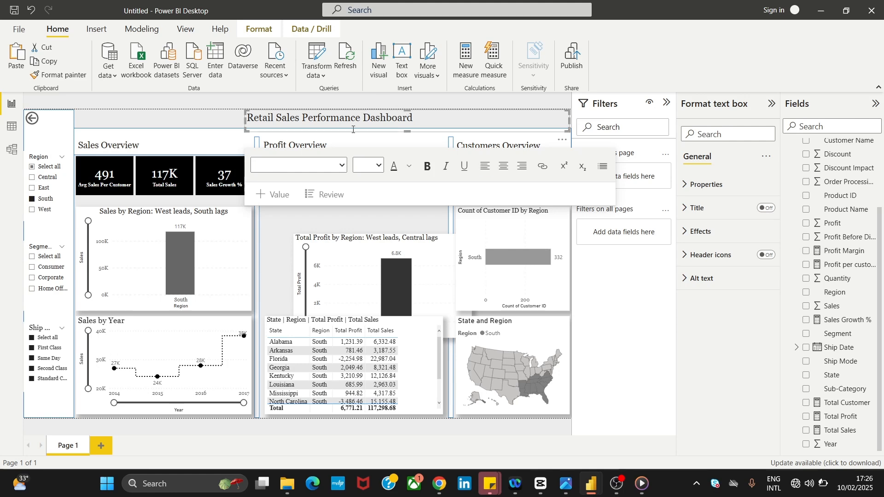
{"action": "left_click", "coordinate": [245, 116]}
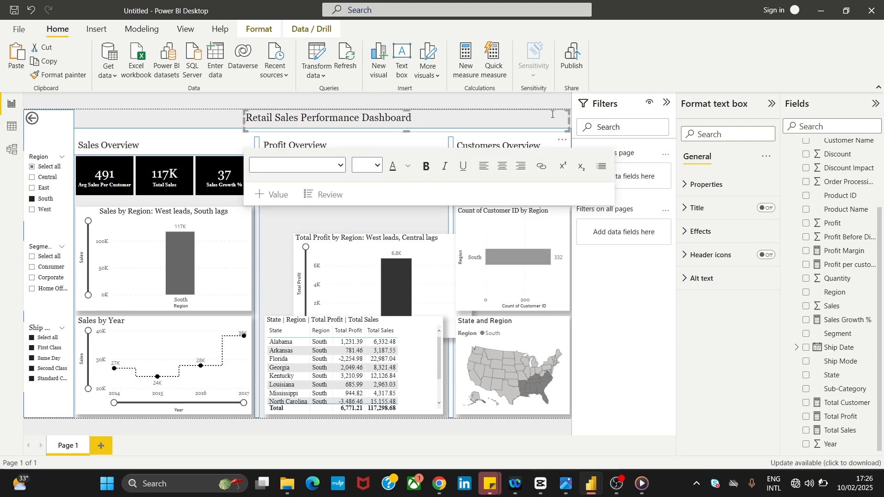
{"action": "left_click_drag", "start_coordinate": [570, 119], "coordinate": [174, 167]}
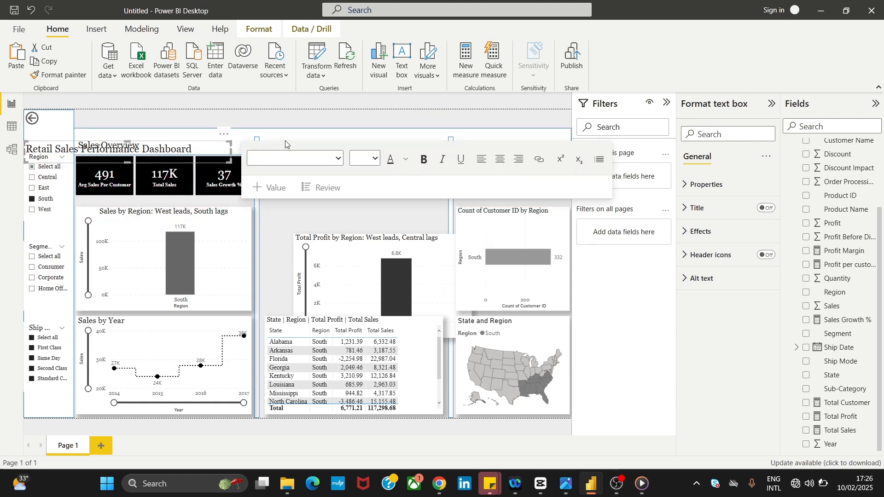
- Return the header bar to the page's top edge and place the dashboard title on it, starting beside the slicer strip
{"action": "left_click", "coordinate": [296, 116]}
{"action": "left_click_drag", "start_coordinate": [295, 105], "coordinate": [295, 107]}
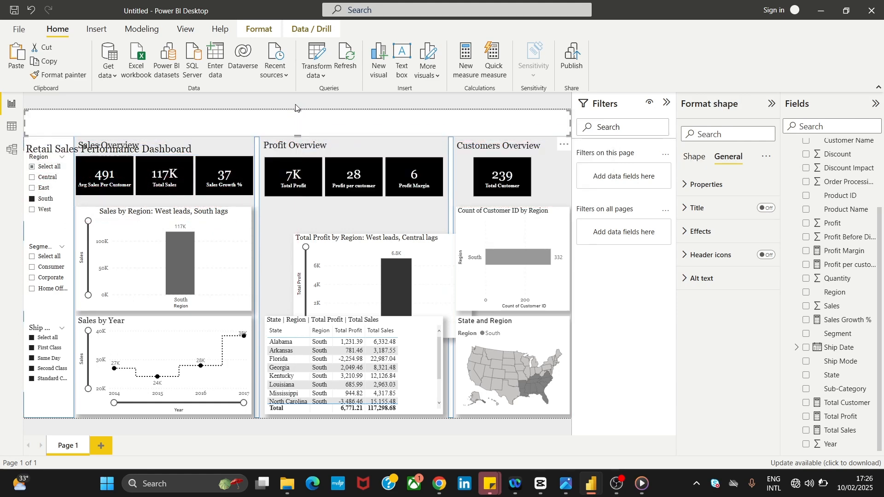
{"action": "left_click", "coordinate": [43, 150]}
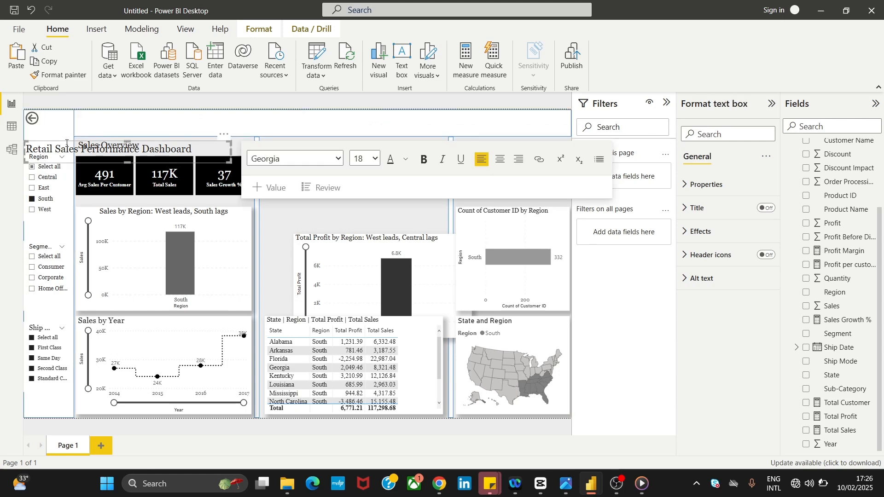
{"action": "left_click_drag", "start_coordinate": [66, 143], "coordinate": [123, 118]}
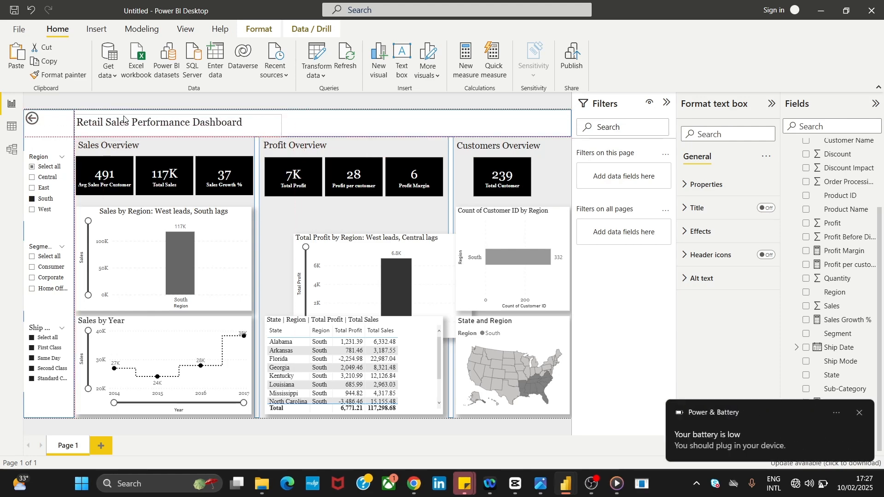
{"action": "left_click", "coordinate": [123, 119]}
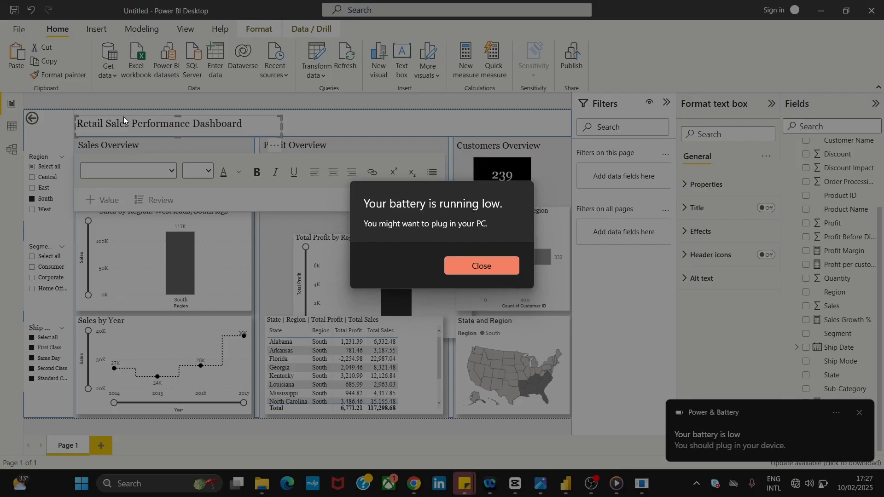
{"action": "left_click", "coordinate": [487, 269]}
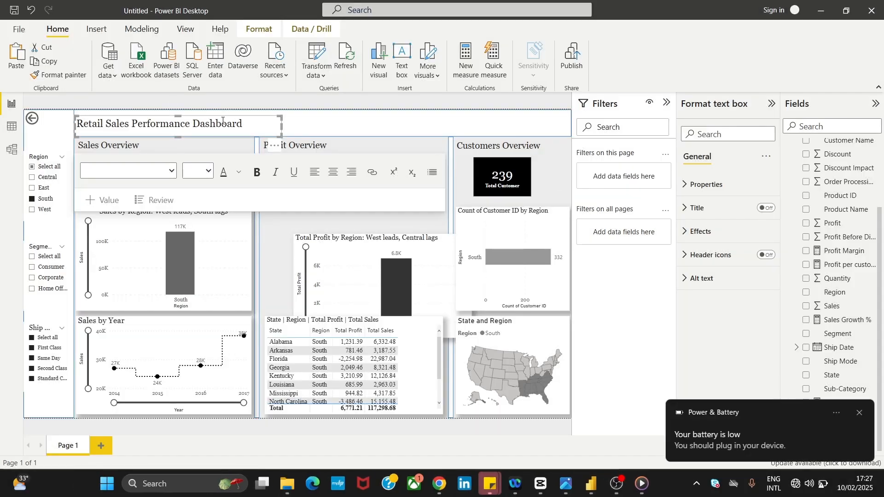
{"action": "left_click", "coordinate": [236, 122]}
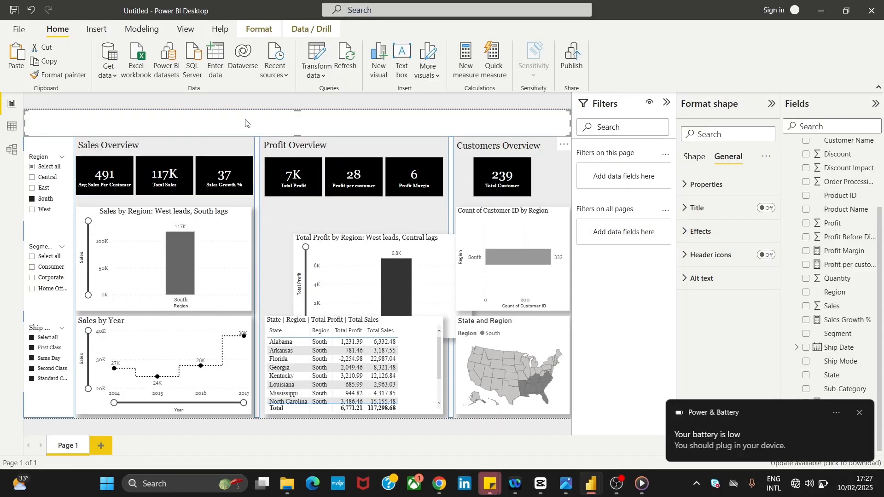
{"action": "left_click", "coordinate": [548, 174]}
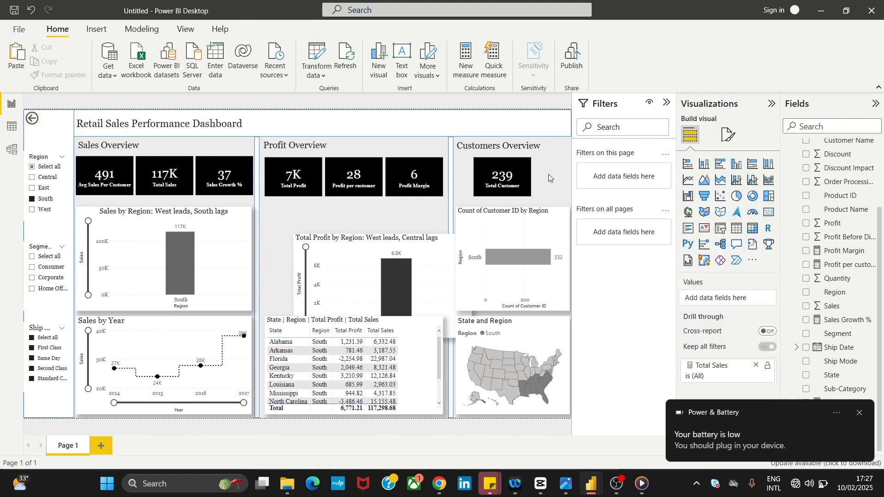
- Reset the Region slicer to all regions and move the Region and Segment slicers higher in the side strip
{"action": "left_click", "coordinate": [48, 167]}
{"action": "mouse_move", "coordinate": [52, 150]}
{"action": "left_mouse_down"}
{"action": "mouse_move", "coordinate": [52, 136]}
{"action": "mouse_move", "coordinate": [49, 151]}
{"action": "left_mouse_up"}
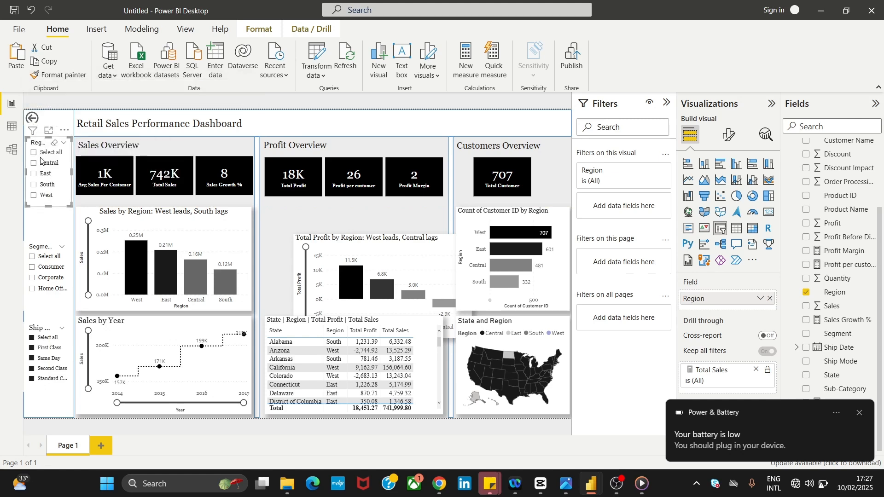
{"action": "left_click", "coordinate": [39, 254]}
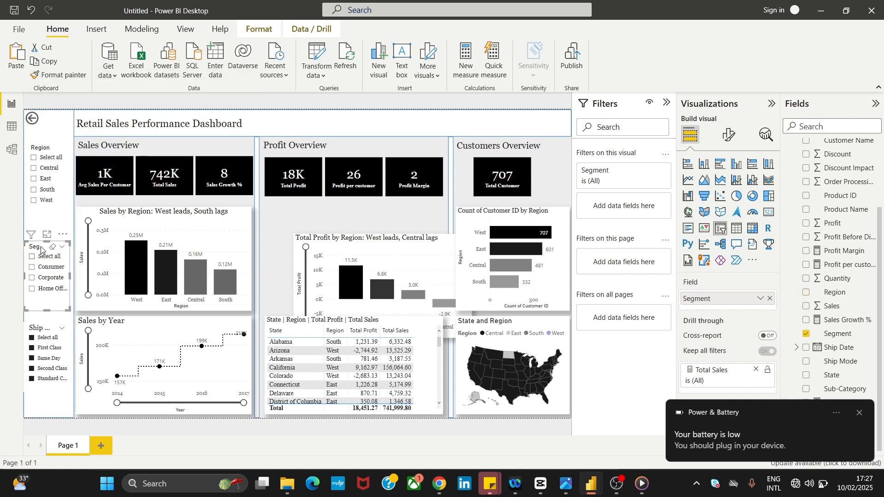
{"action": "left_click_drag", "start_coordinate": [41, 249], "coordinate": [40, 238]}
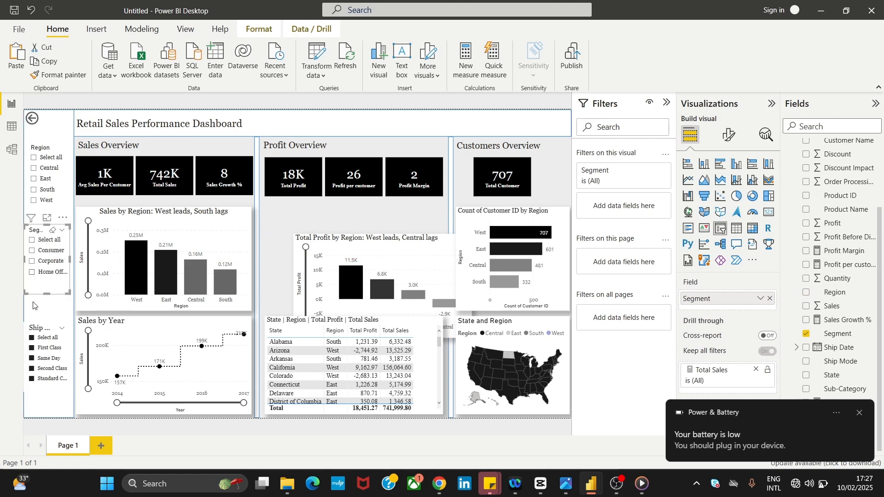
- Move the Ship Mode slicer to the bottom of the side strip and adjust the Segment and Region slicers' spacing and alignment
{"action": "left_click_drag", "start_coordinate": [37, 351], "coordinate": [35, 379]}
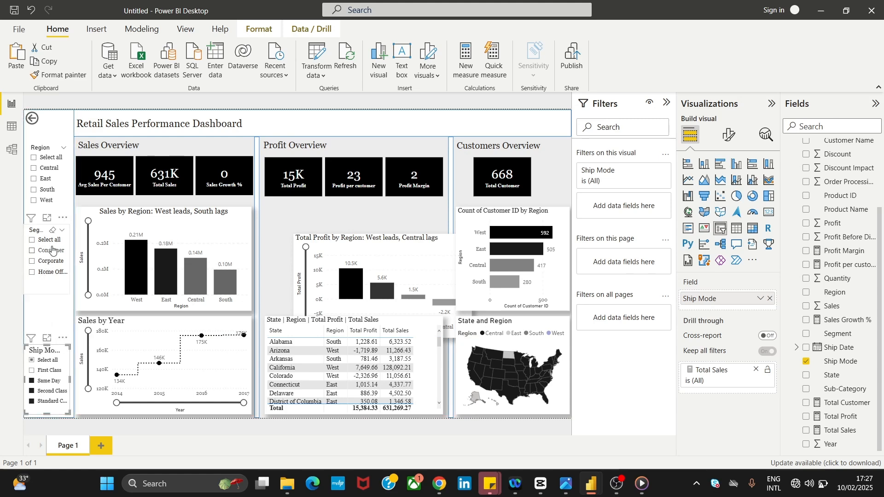
{"action": "left_click_drag", "start_coordinate": [51, 252], "coordinate": [54, 263]}
{"action": "left_click_drag", "start_coordinate": [44, 191], "coordinate": [45, 191]}
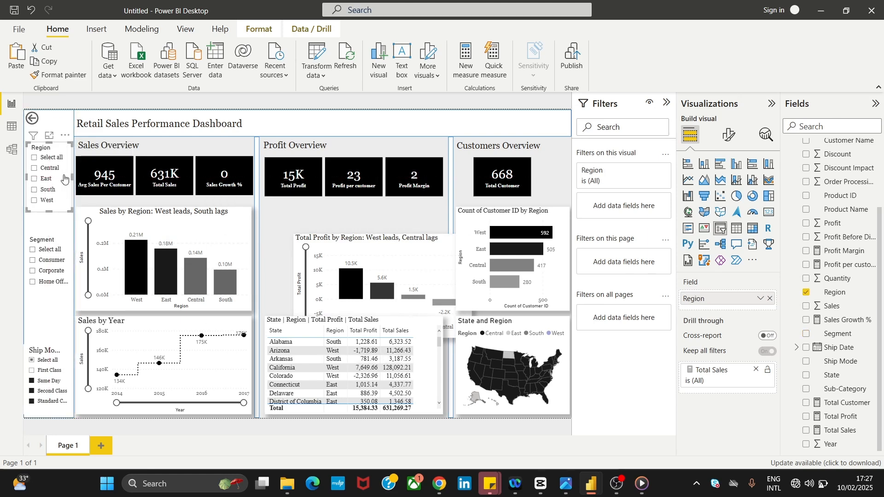
{"action": "left_click_drag", "start_coordinate": [59, 179], "coordinate": [60, 177]}
- Move the Total Profit by Region chart back into the Profit Overview section, level with the sales chart and above the state table
{"action": "mouse_move", "coordinate": [489, 484]}
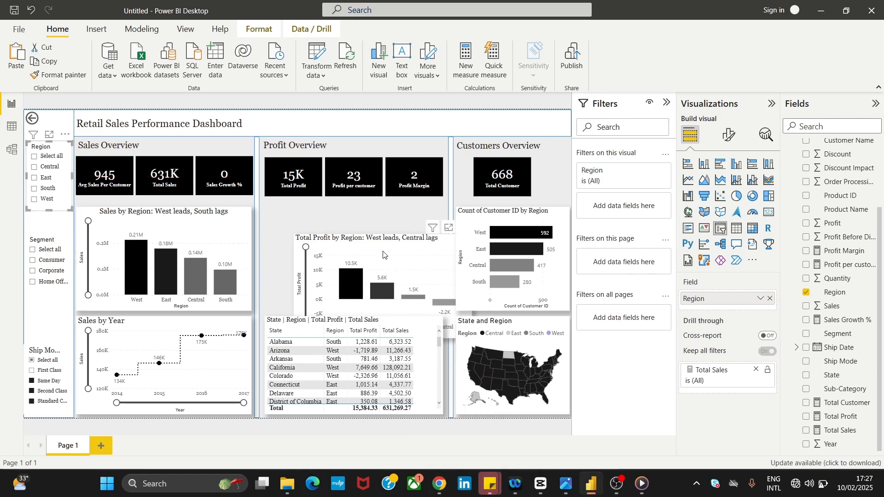
{"action": "left_click_drag", "start_coordinate": [383, 255], "coordinate": [372, 239]}
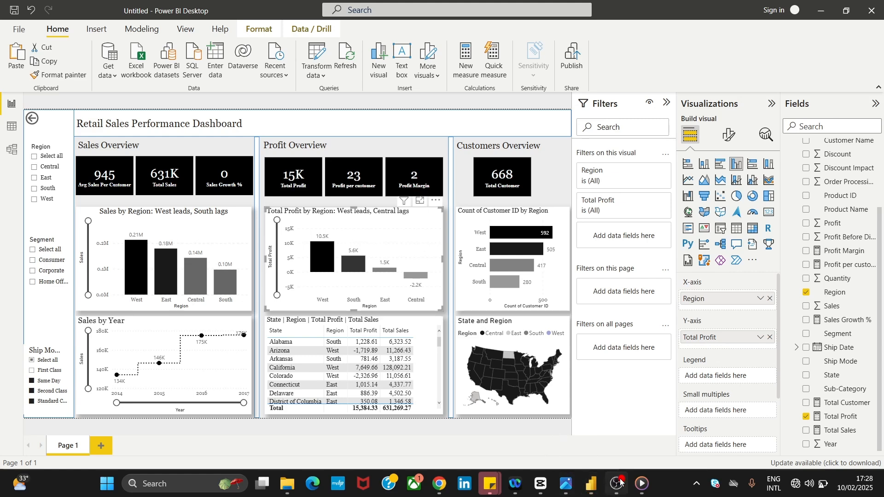
- Check the reference dashboard image, then shift the title text box slightly and narrow it to fit the title text
{"action": "left_click", "coordinate": [566, 484]}
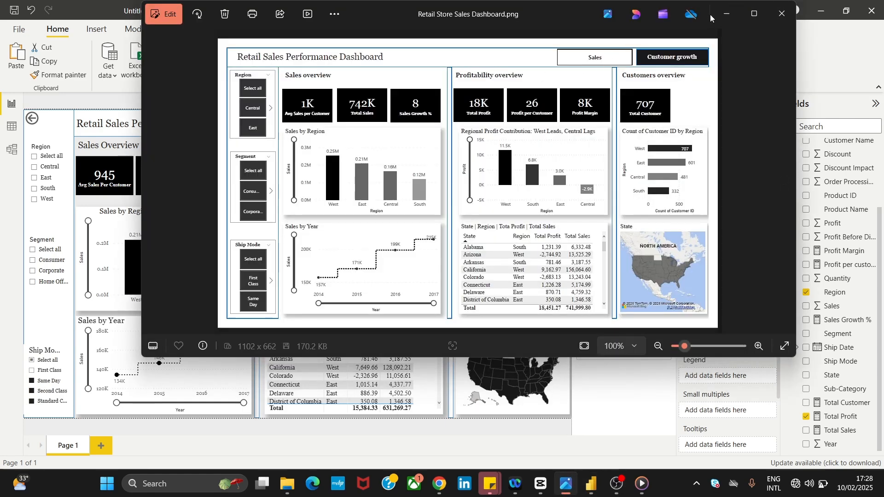
{"action": "left_click", "coordinate": [727, 14]}
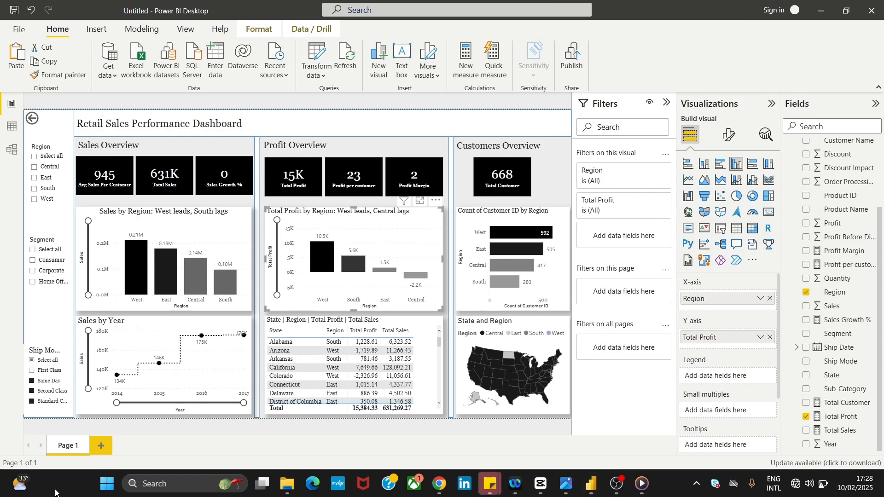
{"action": "left_click", "coordinate": [215, 126]}
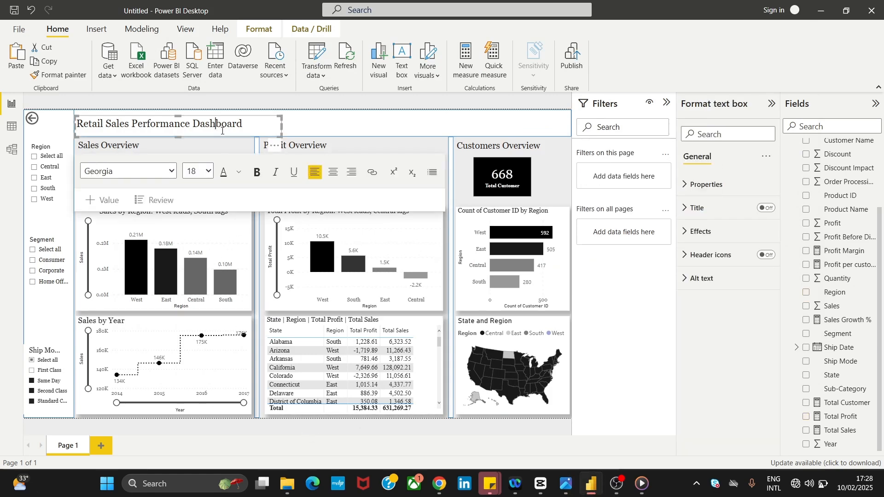
{"action": "key", "text": "Escape"}
{"action": "left_click", "coordinate": [251, 121]}
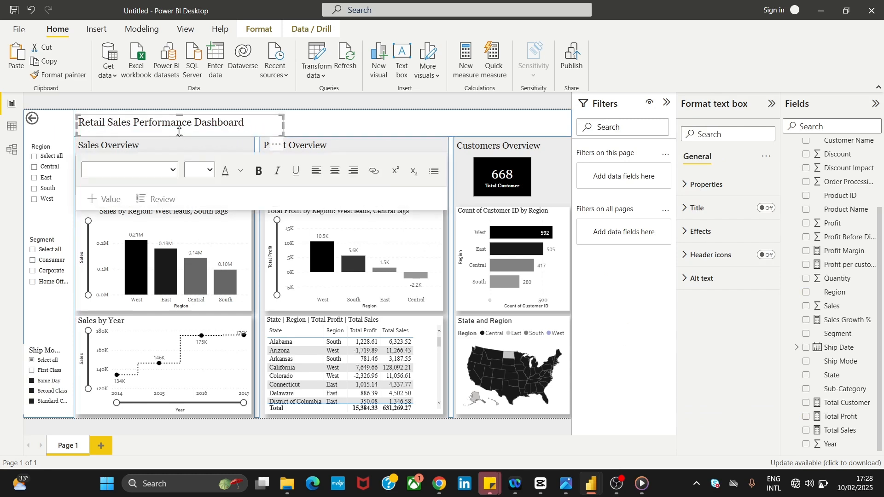
{"action": "left_click_drag", "start_coordinate": [179, 132], "coordinate": [180, 129]}
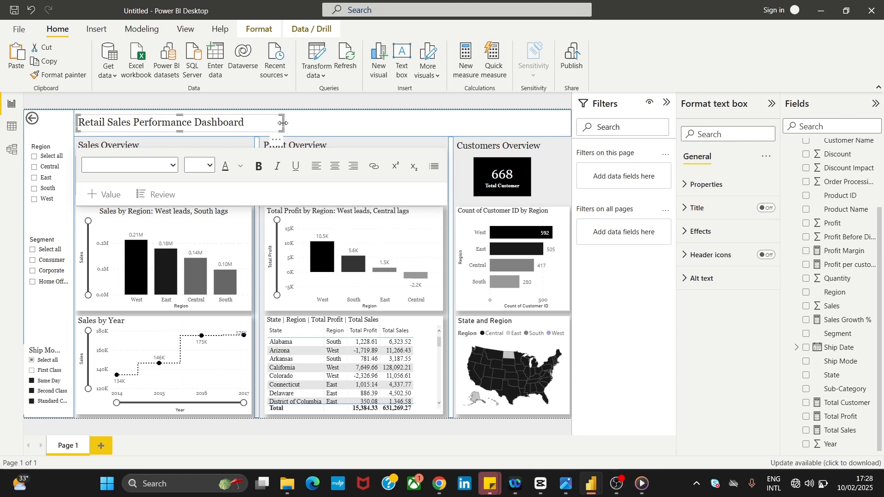
{"action": "left_click_drag", "start_coordinate": [282, 123], "coordinate": [265, 123]}
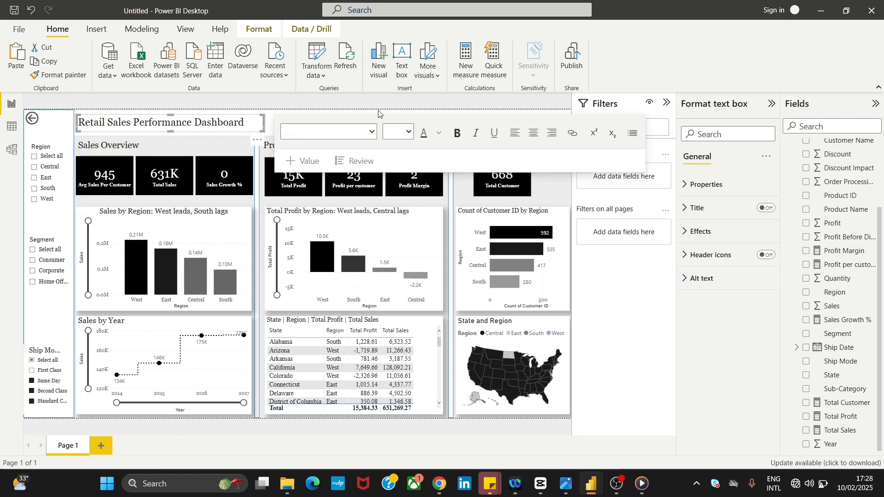
{"action": "left_click", "coordinate": [379, 114]}
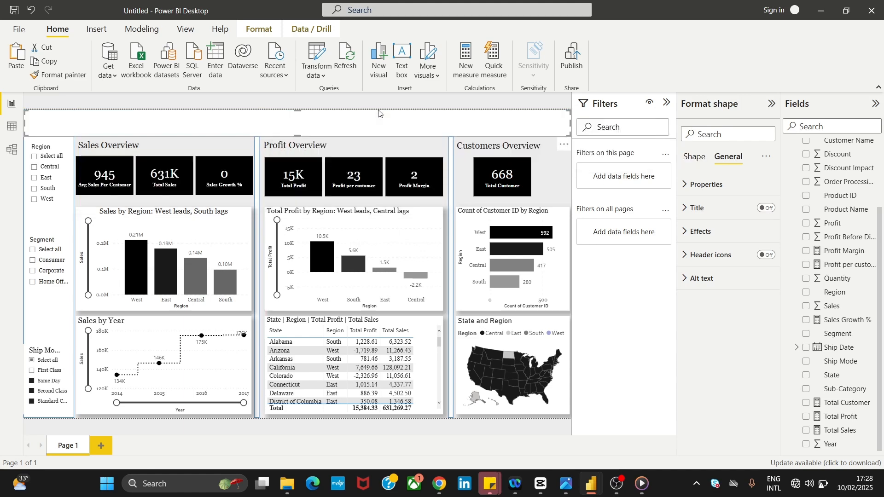
{"action": "left_click", "coordinate": [246, 231]}
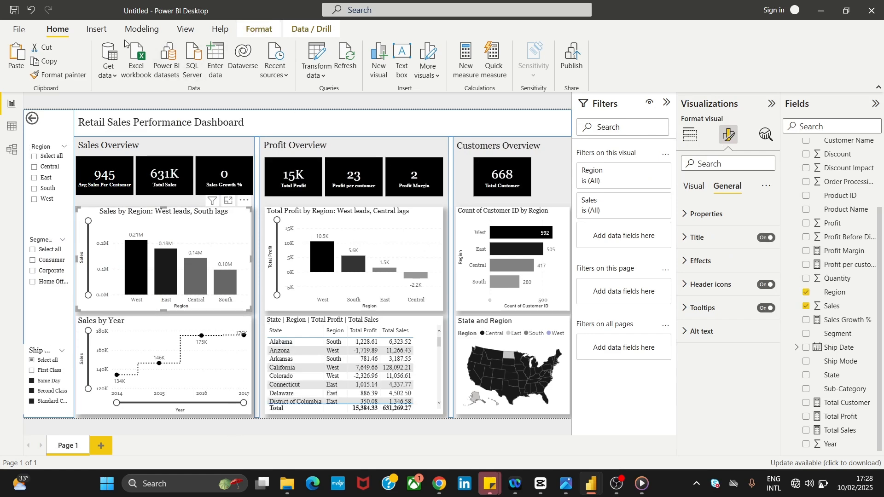
- Insert an empty text box, reduce it to a single-line strip, and move it onto the header bar beyond the dashboard title
{"action": "left_click", "coordinate": [406, 60]}
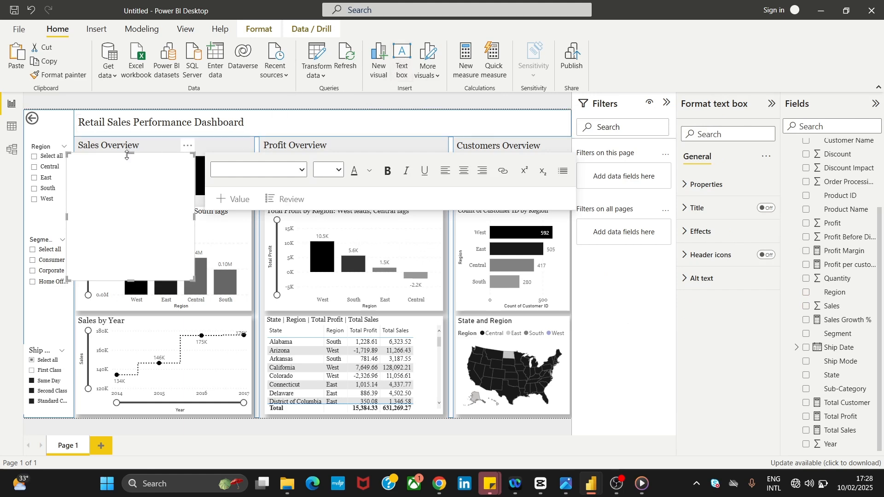
{"action": "left_click_drag", "start_coordinate": [127, 155], "coordinate": [138, 275]}
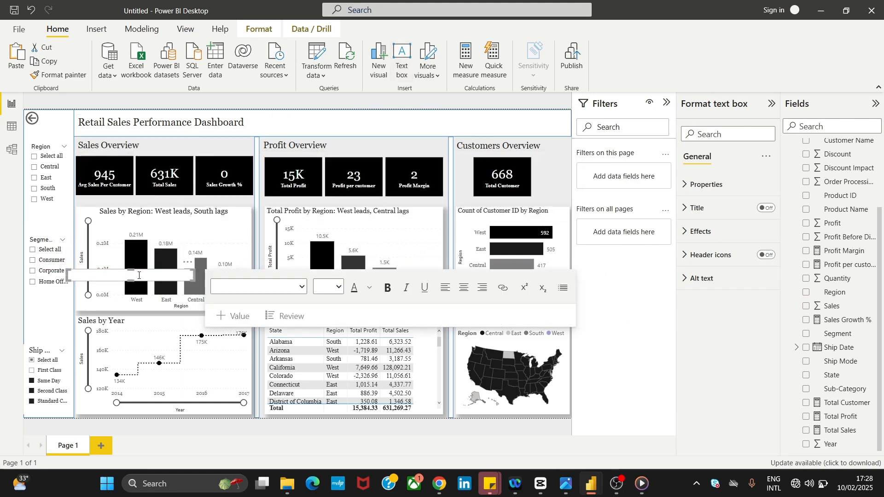
{"action": "left_click", "coordinate": [143, 277]}
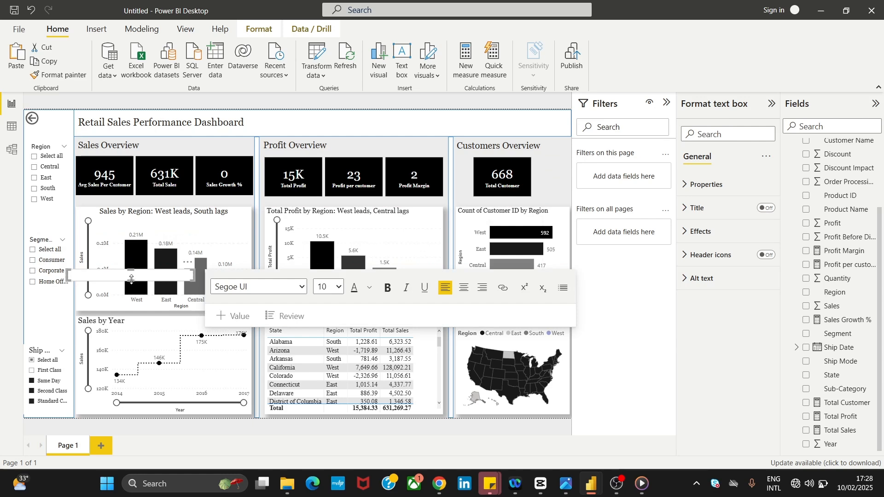
{"action": "left_click_drag", "start_coordinate": [141, 273], "coordinate": [424, 118]}
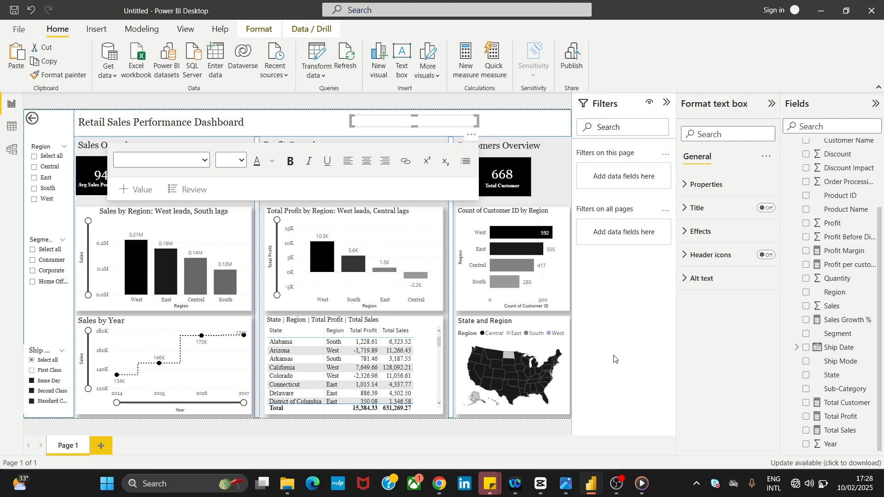
{"action": "left_click", "coordinate": [617, 483]}
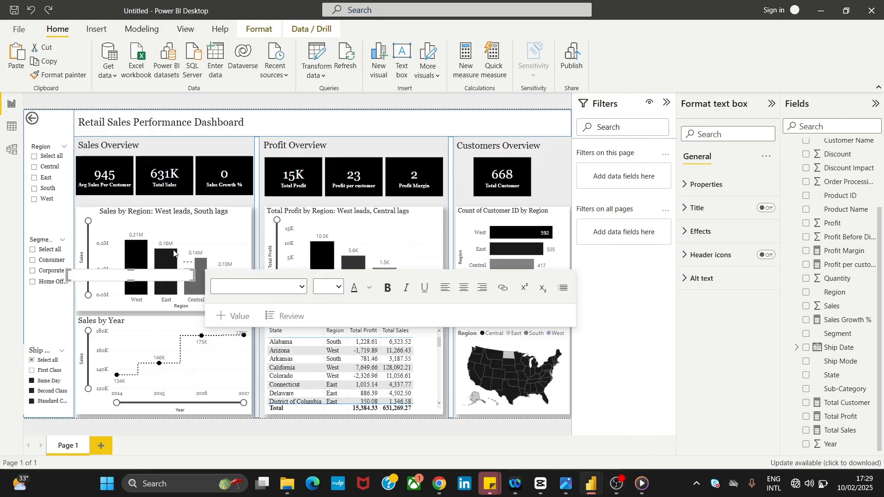
{"action": "left_click_drag", "start_coordinate": [182, 283], "coordinate": [480, 128]}
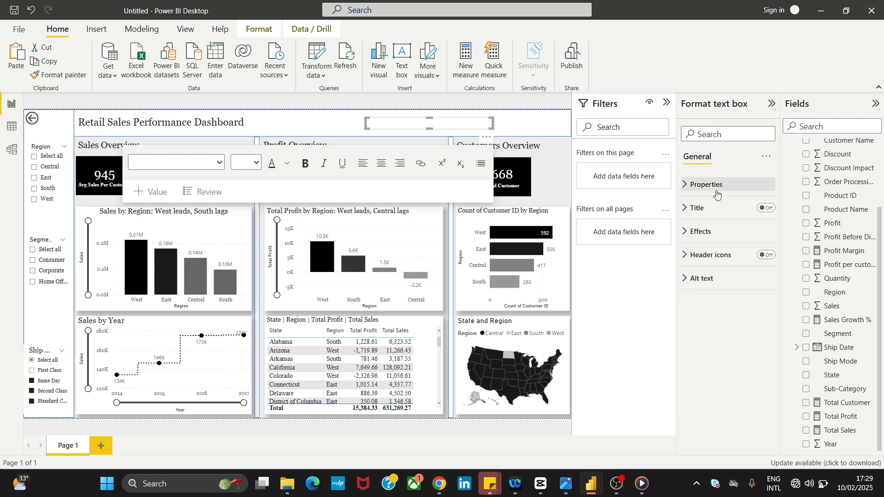
- Turn off the new header text box's background and enter "Sales" in it
{"action": "left_click", "coordinate": [696, 232]}
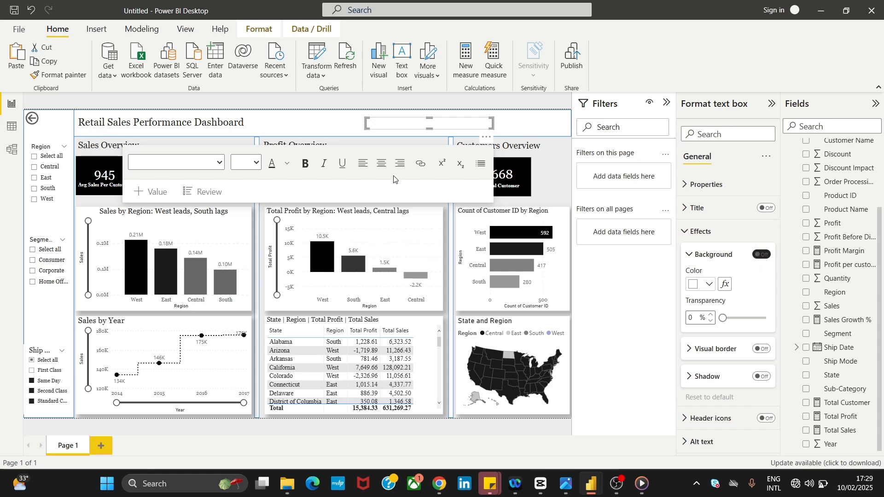
{"action": "left_click", "coordinate": [762, 255]}
{"action": "left_click", "coordinate": [412, 124]}
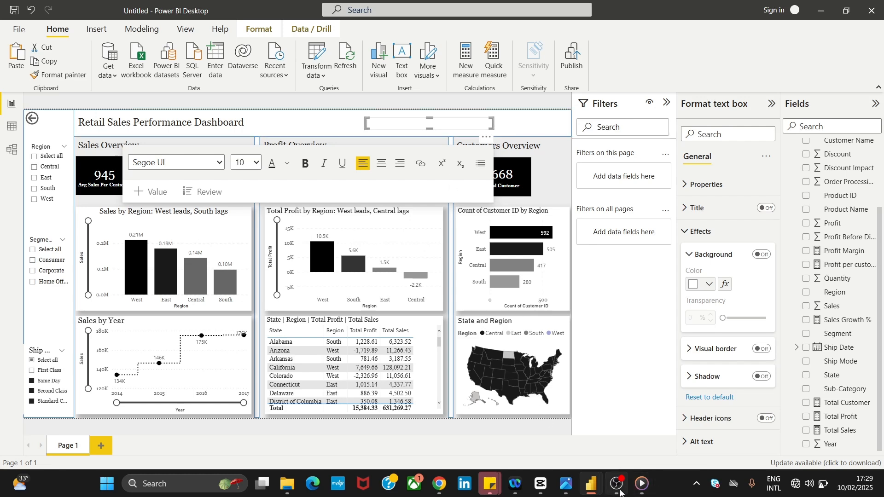
{"action": "mouse_move", "coordinate": [620, 493]}
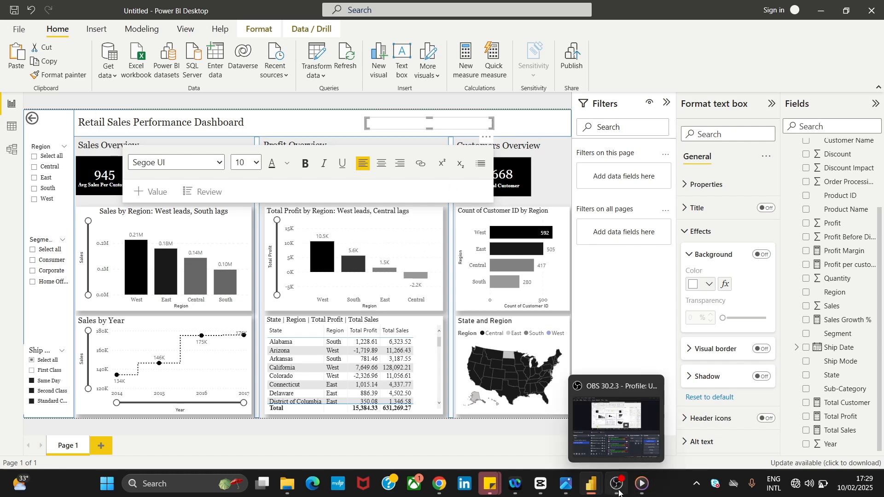
{"action": "left_click", "coordinate": [566, 485]}
{"action": "left_click", "coordinate": [567, 488]}
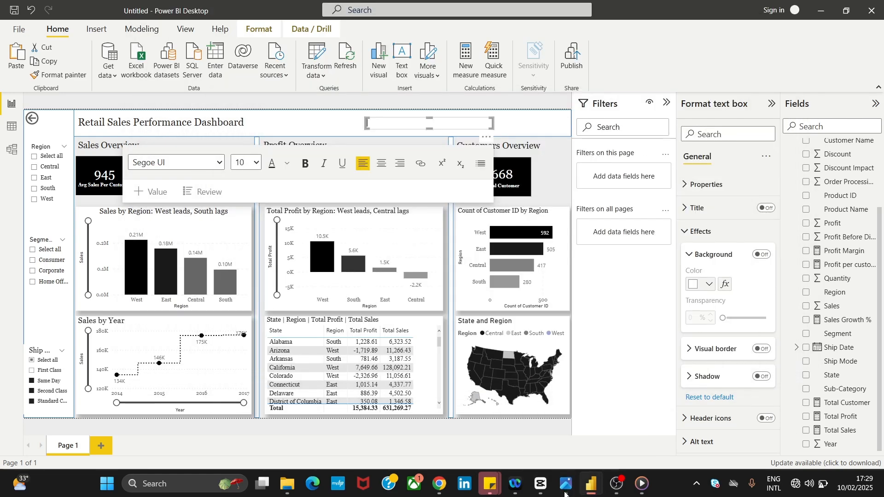
{"action": "type", "text": "Sales"}
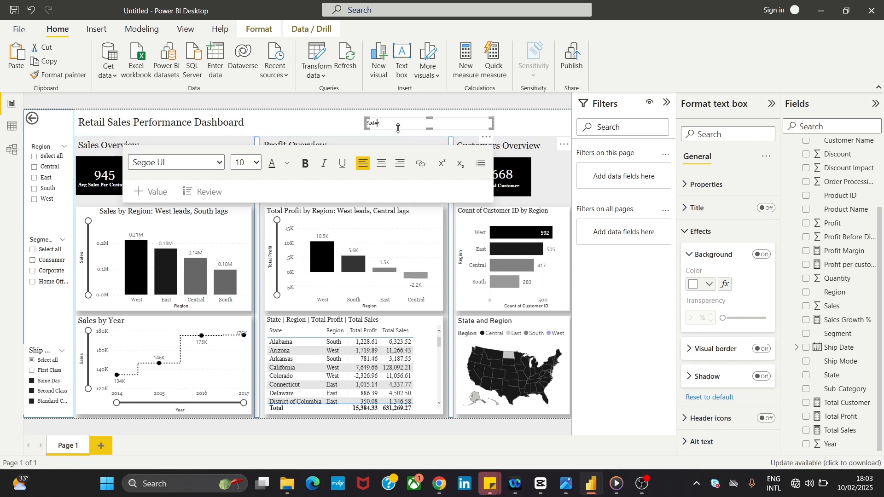
- Format the "Sales" header text in Georgia at size 16
{"action": "left_click_drag", "start_coordinate": [399, 128], "coordinate": [158, 157]}
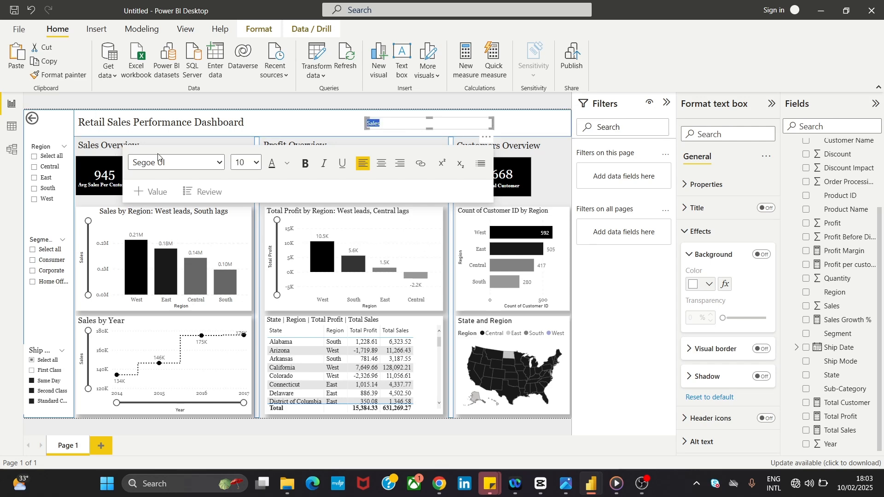
{"action": "left_click", "coordinate": [220, 162]}
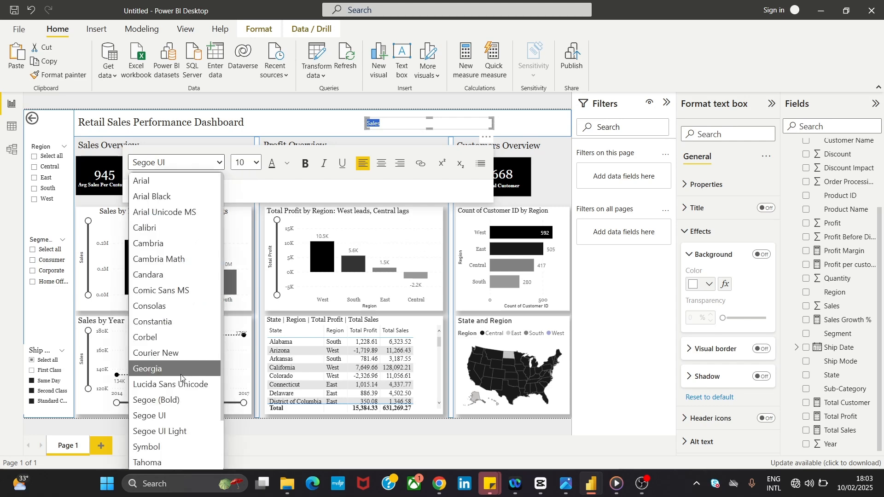
{"action": "left_click", "coordinate": [181, 370]}
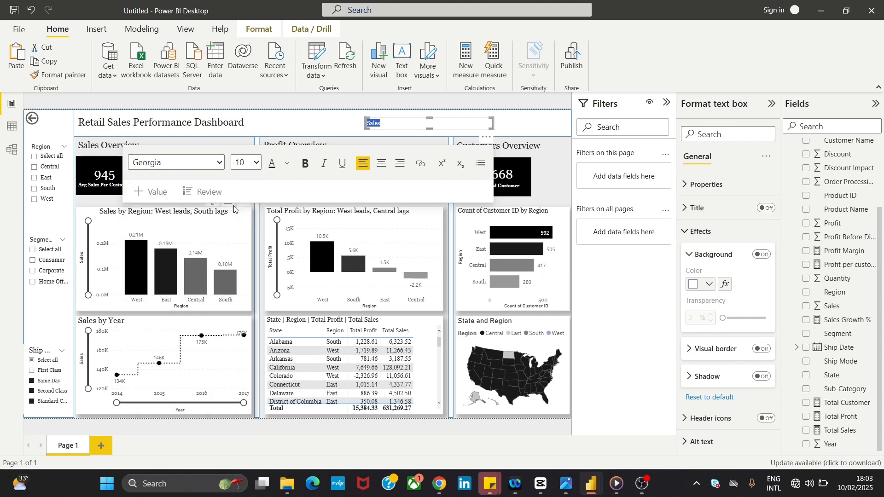
{"action": "left_click", "coordinate": [254, 163]}
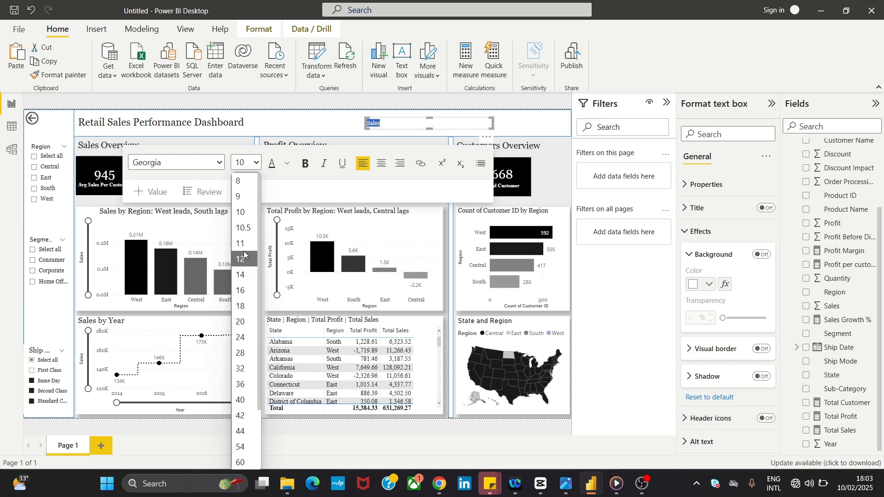
{"action": "left_click", "coordinate": [244, 275]}
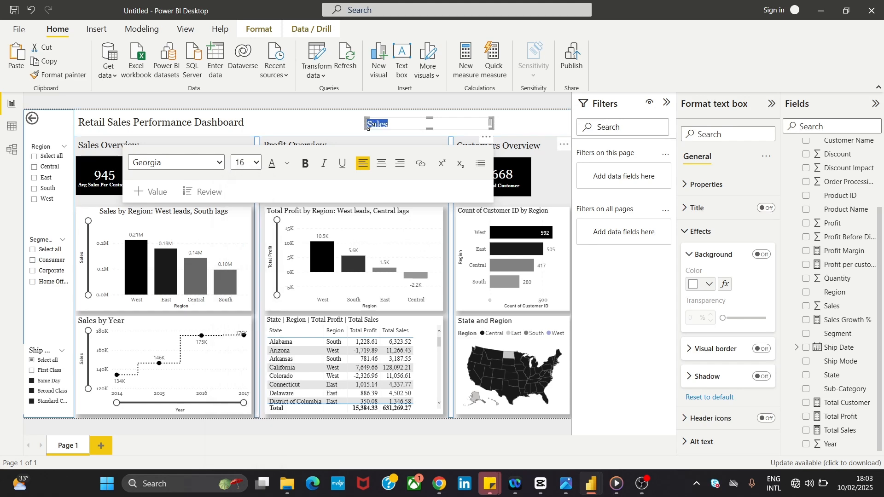
{"action": "left_click", "coordinate": [478, 134]}
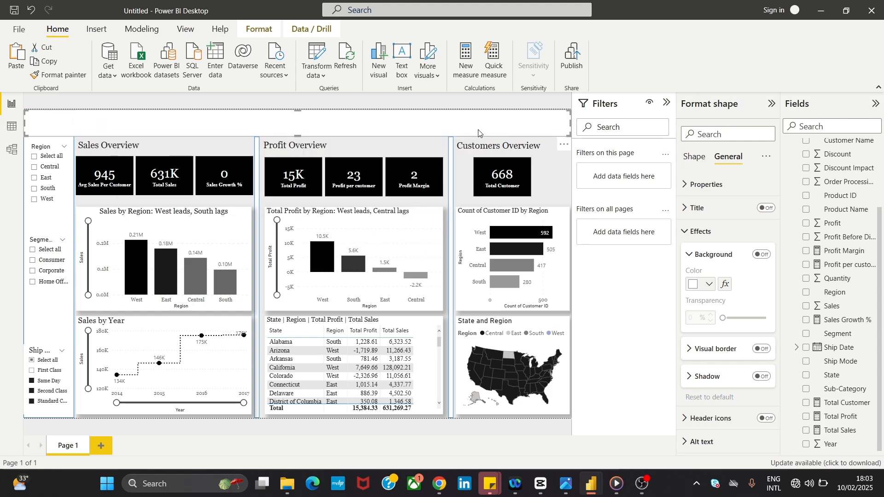
- Make the Sales text box taller and narrower, move it above the Customers Overview heading, and center its text
{"action": "left_click", "coordinate": [382, 125]}
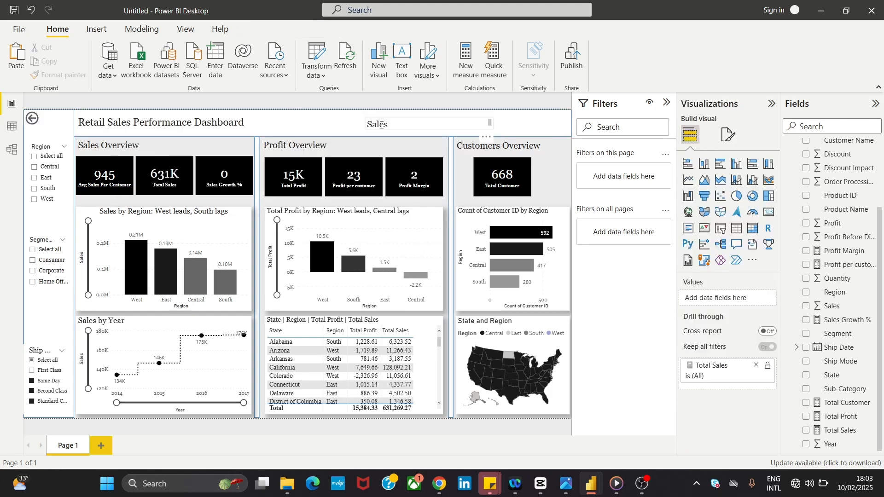
{"action": "left_click", "coordinate": [382, 125]}
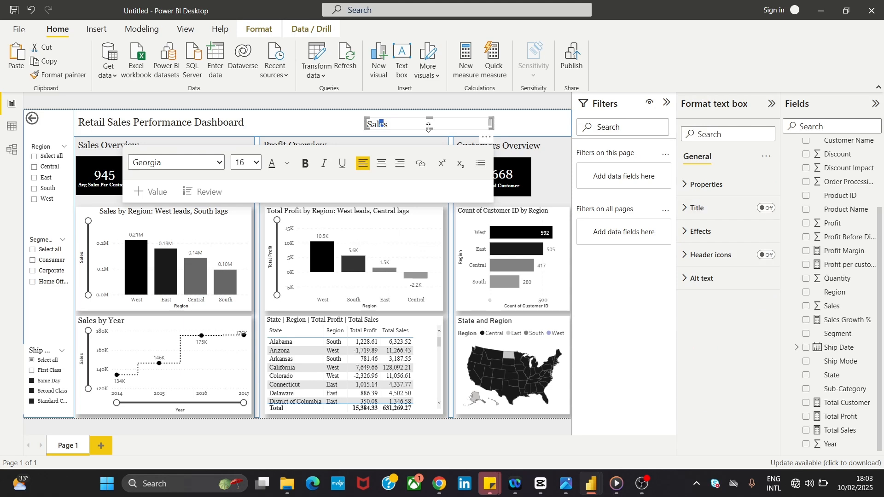
{"action": "left_click_drag", "start_coordinate": [429, 127], "coordinate": [429, 134]}
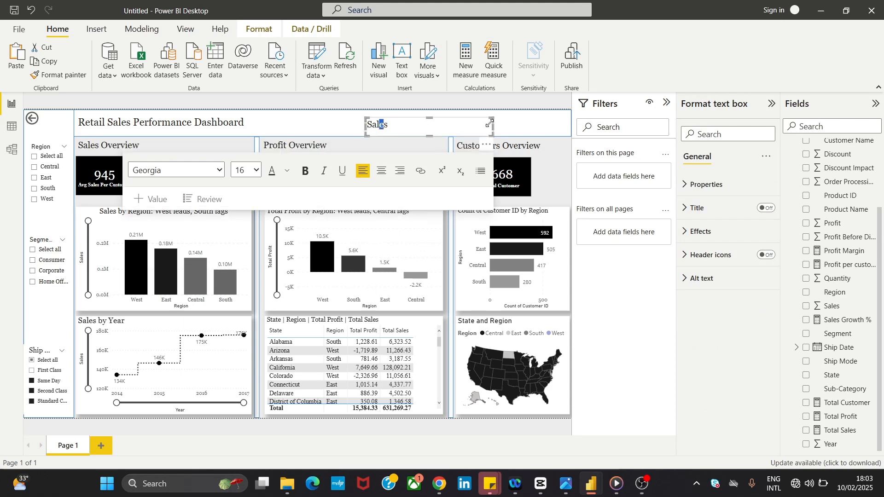
{"action": "left_click_drag", "start_coordinate": [489, 124], "coordinate": [437, 124]}
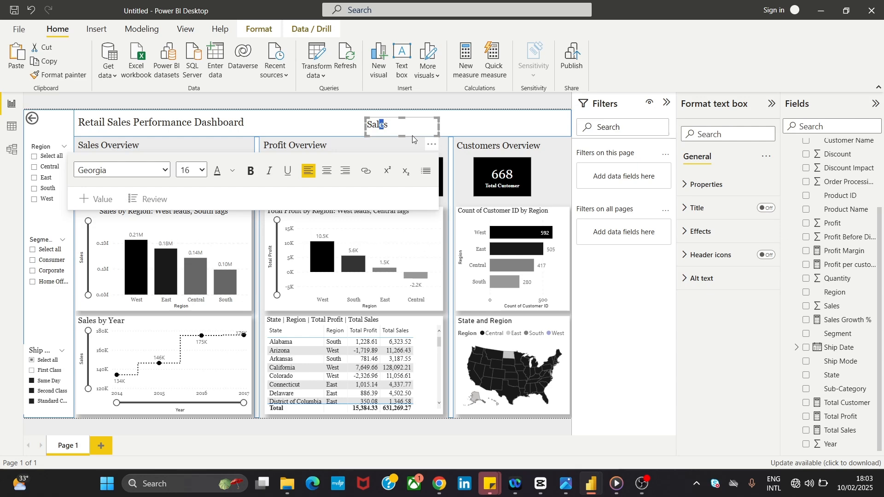
{"action": "left_click_drag", "start_coordinate": [413, 135], "coordinate": [484, 131]}
{"action": "left_click", "coordinate": [309, 132]}
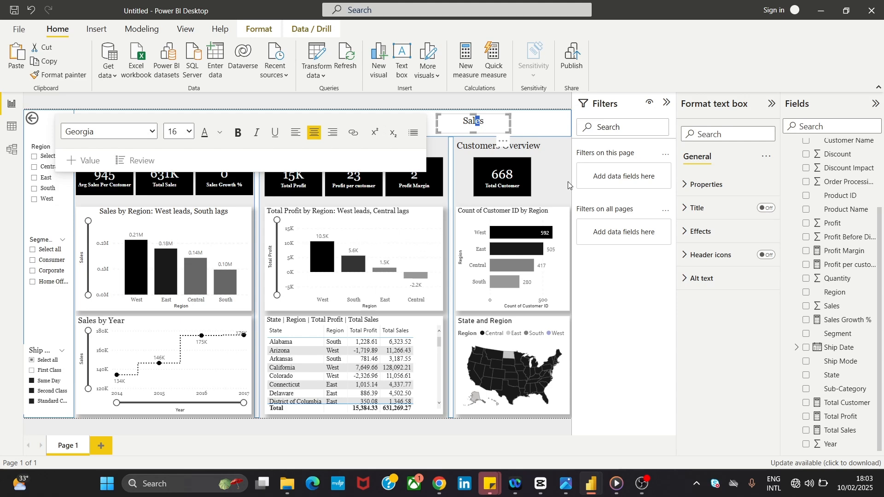
{"action": "left_click", "coordinate": [482, 136]}
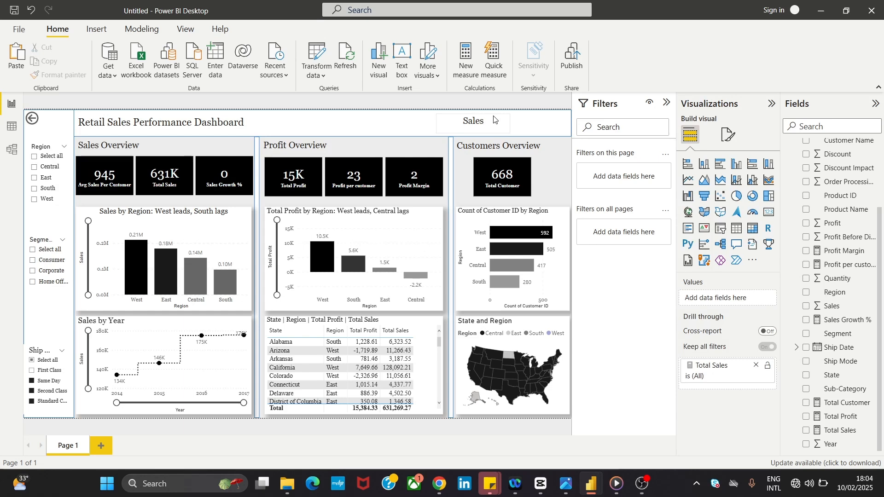
- Move the Sales label beside the dashboard title and place a copy of it next to it reading "Overview"
{"action": "left_click", "coordinate": [474, 128]}
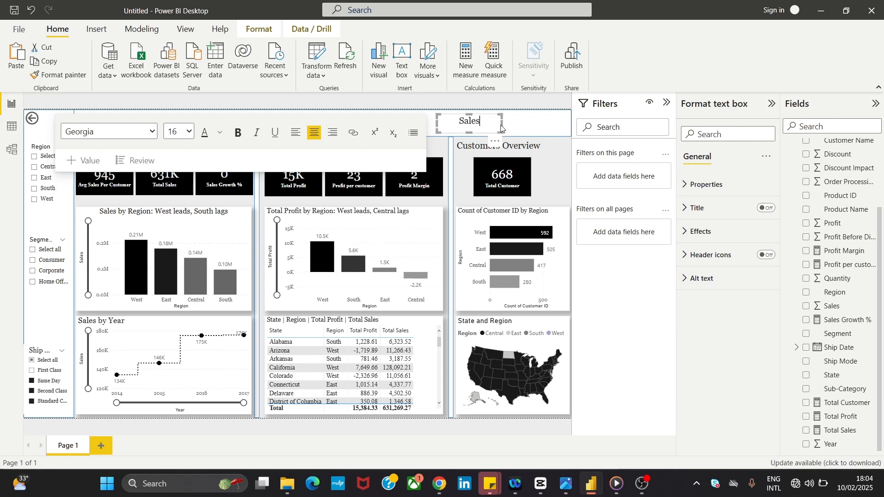
{"action": "left_click_drag", "start_coordinate": [501, 129], "coordinate": [435, 133]}
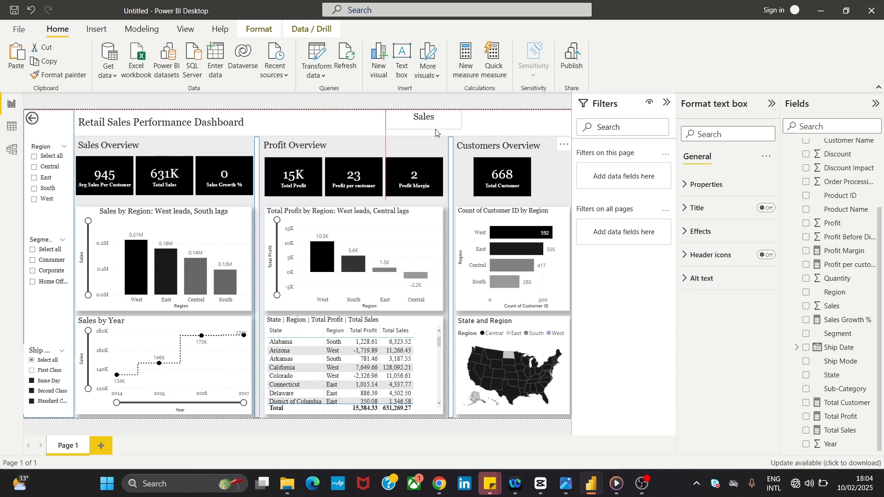
{"action": "left_click_drag", "start_coordinate": [435, 133], "coordinate": [359, 134]}
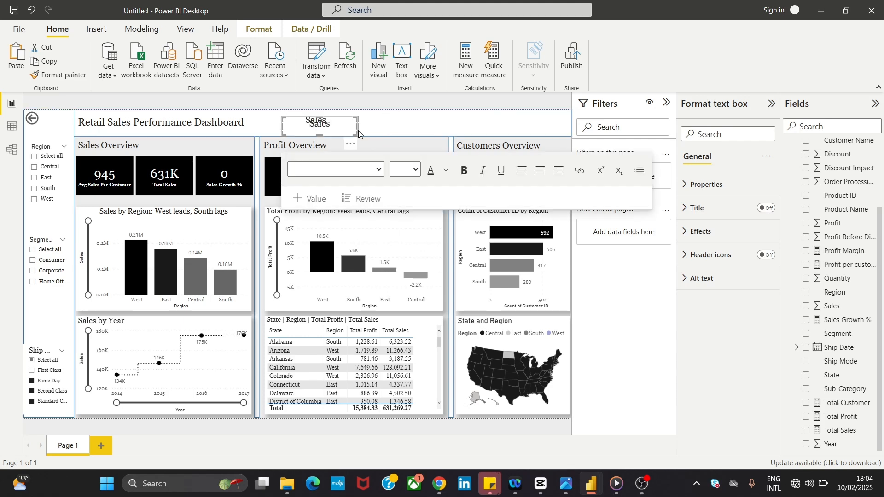
{"action": "left_click_drag", "start_coordinate": [358, 131], "coordinate": [372, 138]}
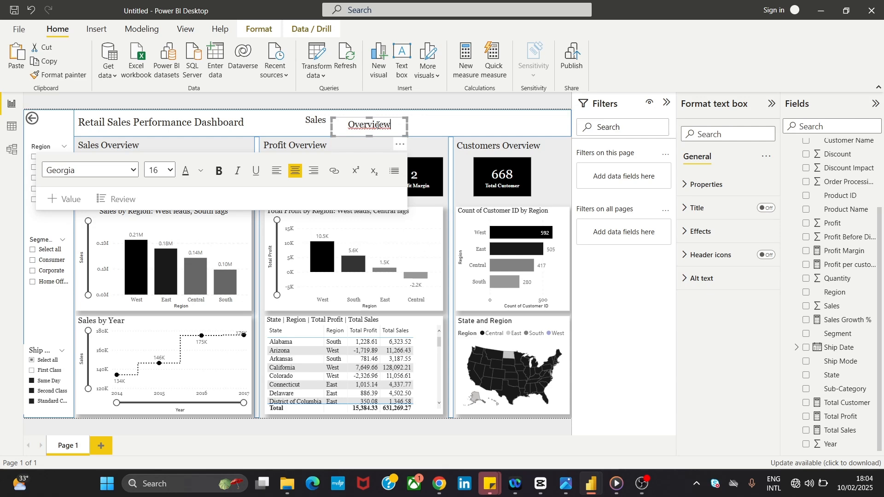
- Move the Overview label onto the black rectangle in the header bar
{"action": "left_click", "coordinate": [403, 129]}
{"action": "left_click", "coordinate": [418, 130]}
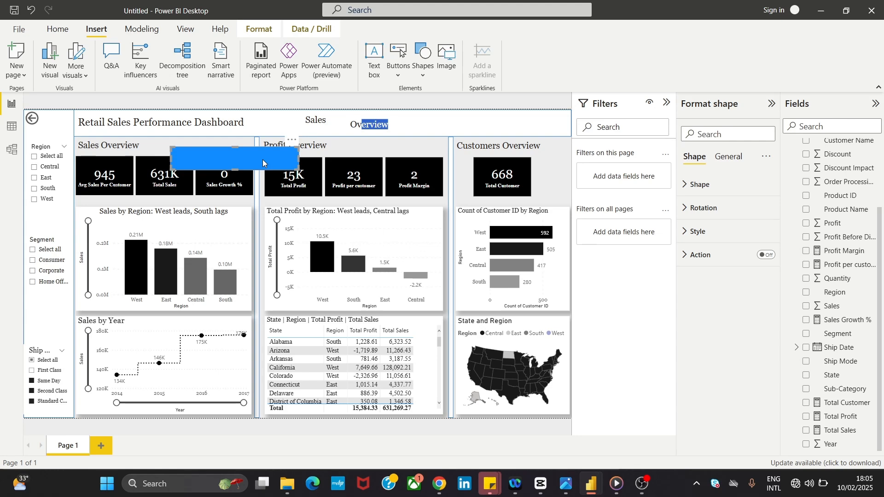
{"action": "key", "text": "ctrl+z"}
{"action": "left_click", "coordinate": [382, 119]}
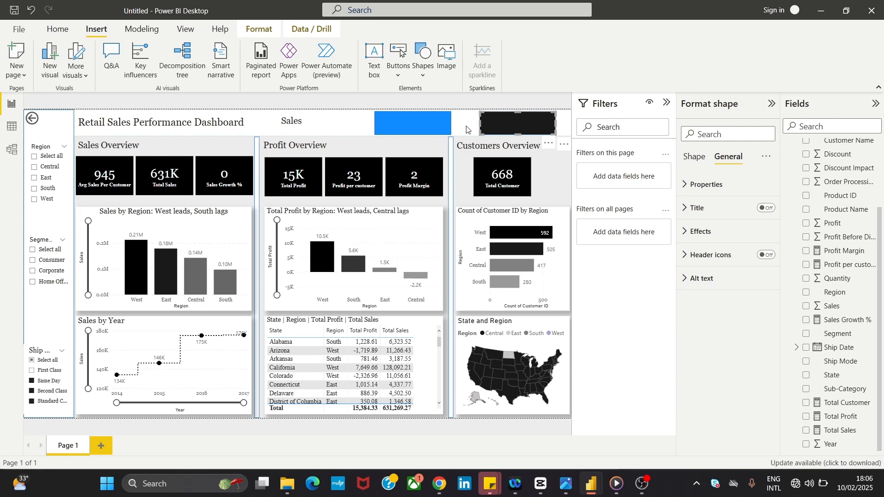
{"action": "left_click_drag", "start_coordinate": [468, 130], "coordinate": [504, 140]}
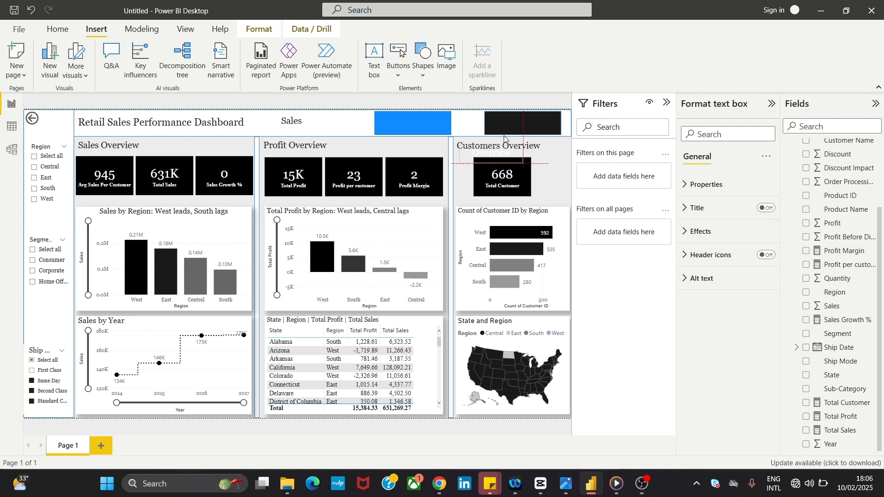
{"action": "left_click_drag", "start_coordinate": [503, 135], "coordinate": [536, 153]}
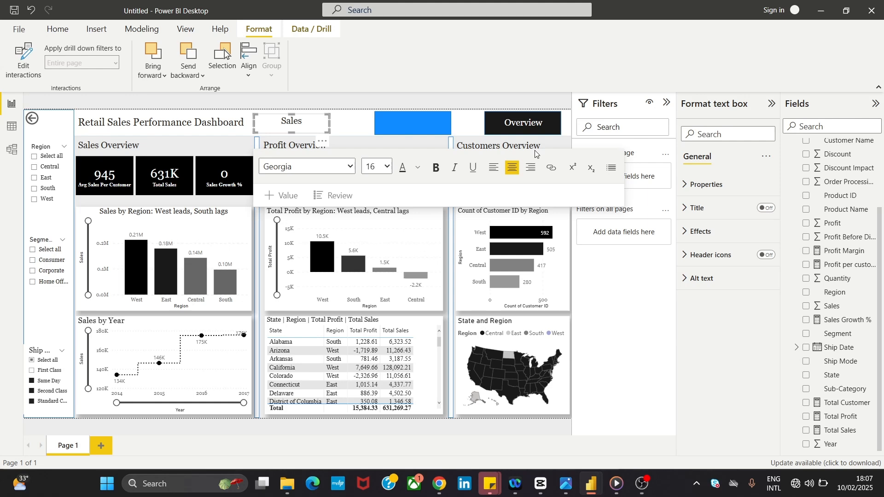
- Move the blue header rectangle closer to the Overview button and fill it with light gray
{"action": "left_click_drag", "start_coordinate": [419, 133], "coordinate": [445, 133]}
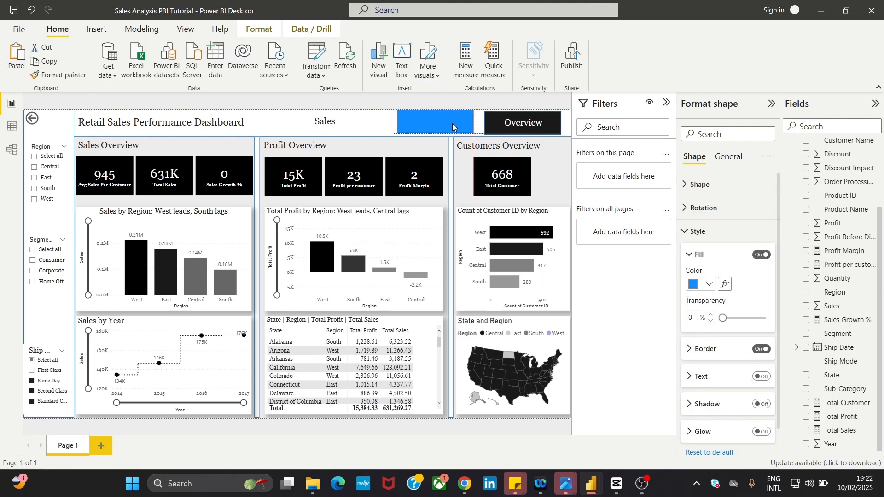
{"action": "left_click", "coordinate": [452, 123]}
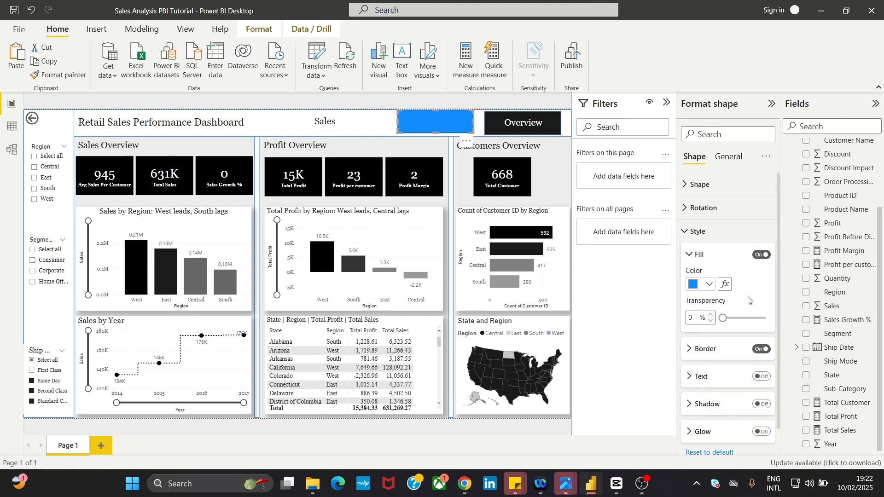
{"action": "left_click", "coordinate": [692, 286]}
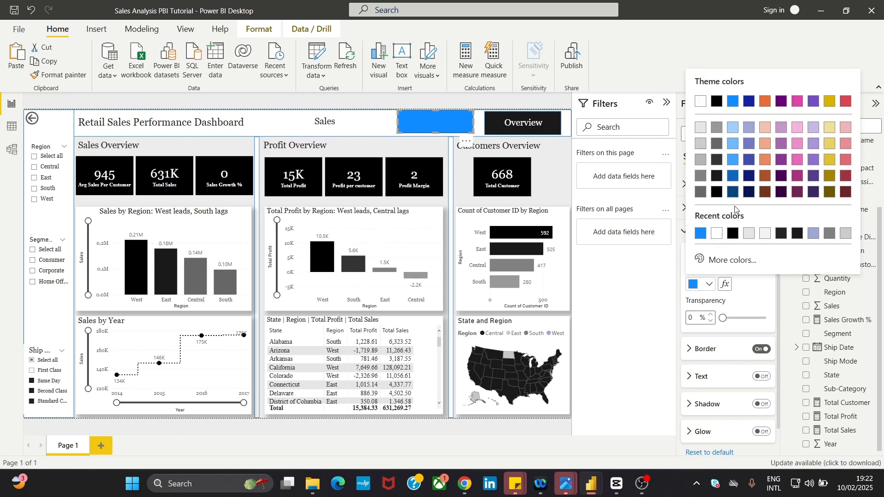
{"action": "left_click", "coordinate": [700, 128]}
- Reposition the light gray rectangle so a small gap separates it from the Overview button
{"action": "left_click_drag", "start_coordinate": [443, 125], "coordinate": [450, 125]}
{"action": "key", "text": "Left"}
{"action": "key", "text": "Left"}
{"action": "key", "text": "Left"}
{"action": "key", "text": "Left"}
{"action": "key", "text": "Left"}
{"action": "key", "text": "Left"}
{"action": "key", "text": "Left"}
{"action": "key", "text": "Left"}
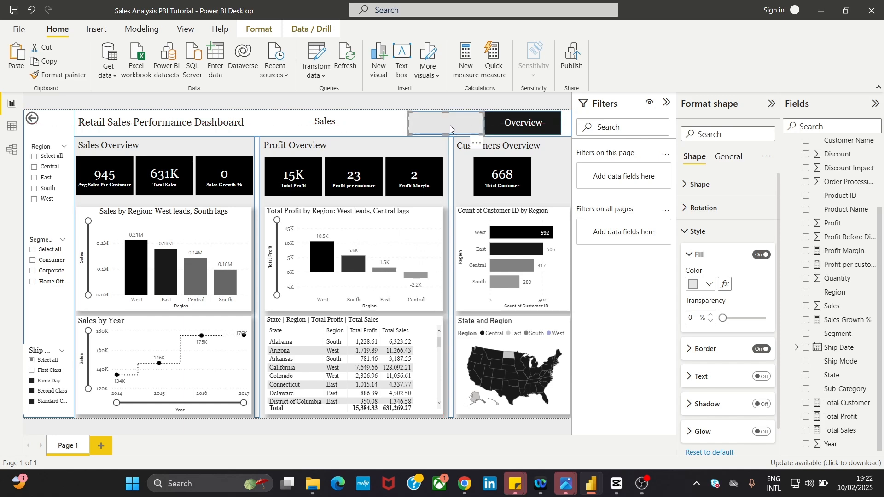
{"action": "key", "text": "Left"}
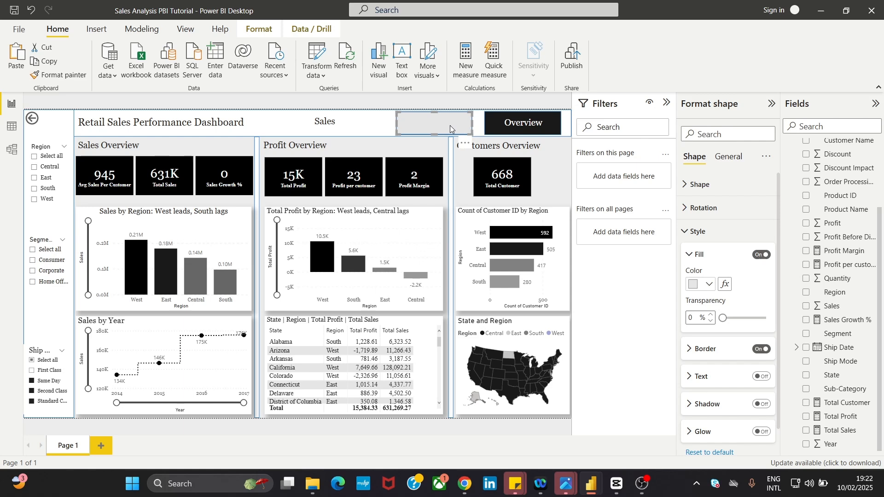
- Try the dashboard title text box with its background turned on and off
{"action": "left_click", "coordinate": [332, 127]}
{"action": "left_click", "coordinate": [234, 122]}
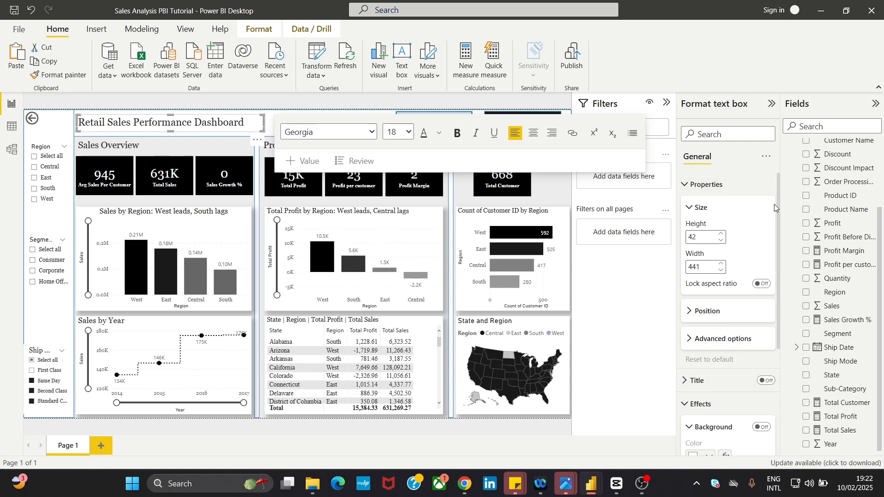
{"action": "left_click", "coordinate": [691, 184]}
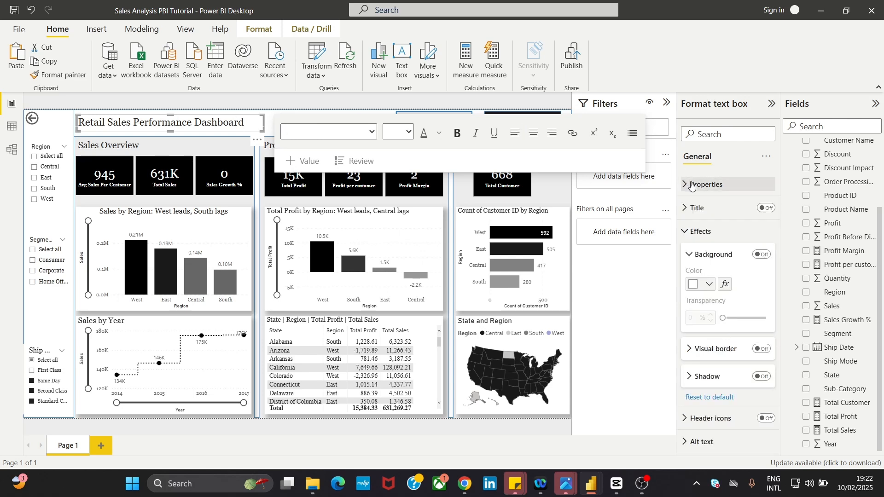
{"action": "left_click", "coordinate": [705, 233]}
{"action": "left_click", "coordinate": [707, 234]}
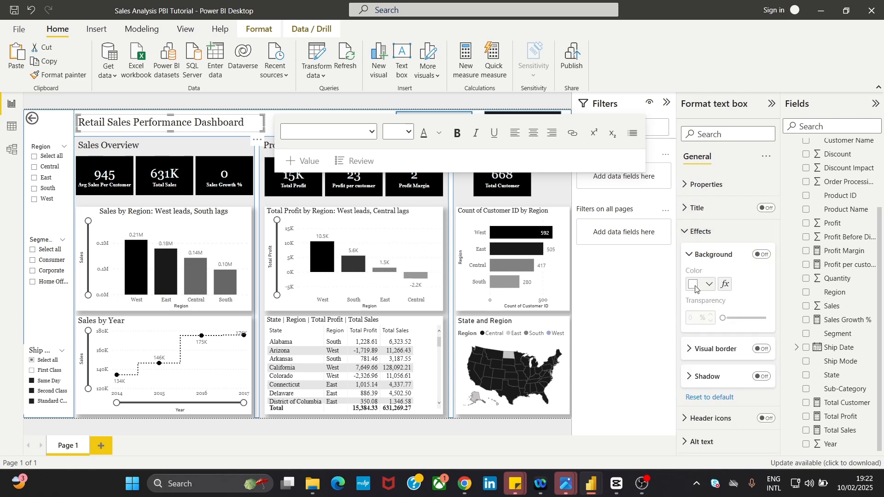
{"action": "left_click", "coordinate": [758, 257]}
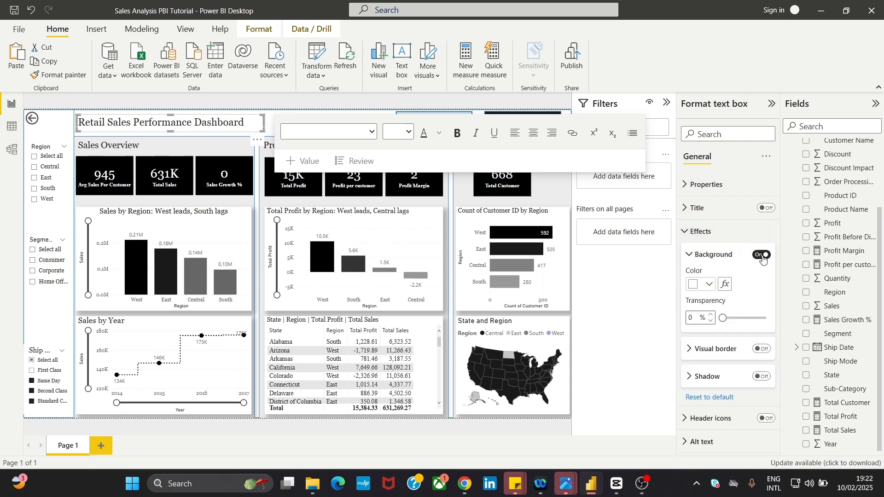
{"action": "left_click", "coordinate": [763, 258]}
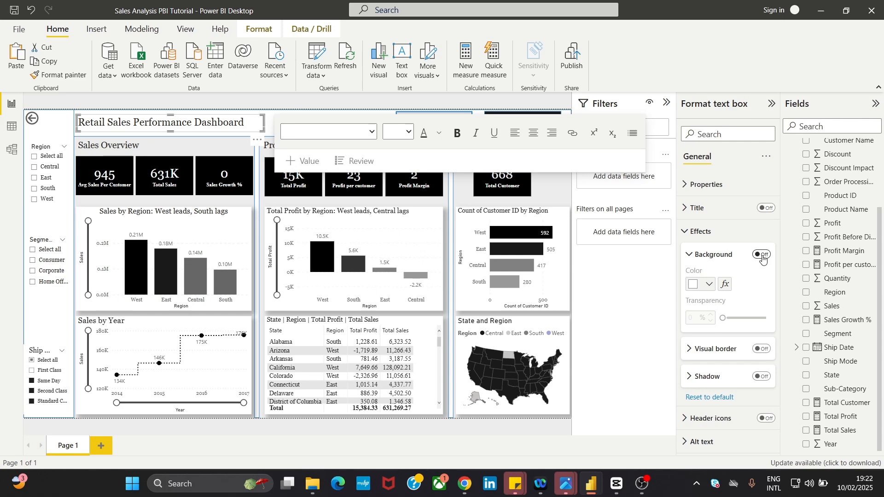
{"action": "left_click", "coordinate": [763, 258]}
{"action": "left_click", "coordinate": [763, 256]}
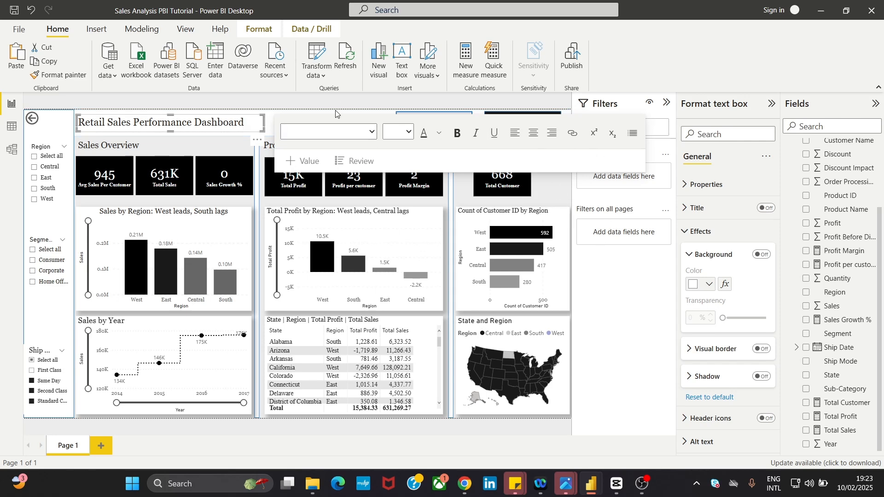
{"action": "left_click", "coordinate": [373, 117]}
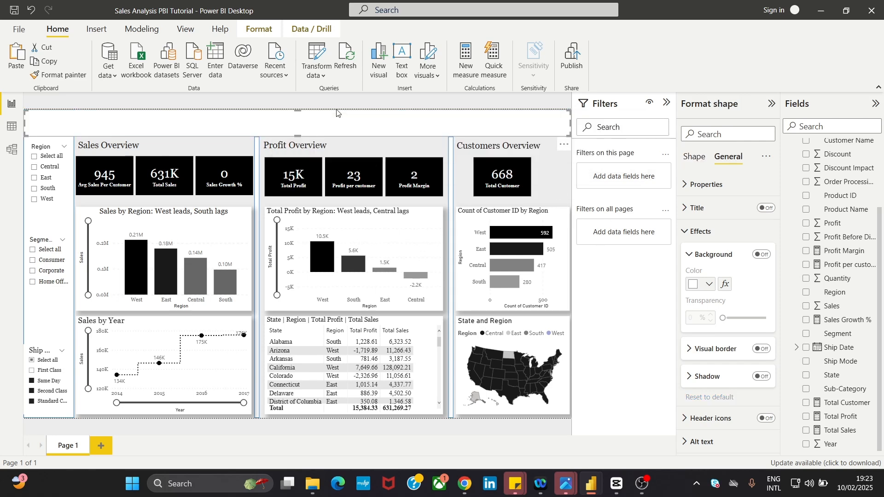
{"action": "left_click", "coordinate": [565, 190]}
- Move the Sales label onto the light gray rectangle and deselect everything
{"action": "left_click", "coordinate": [359, 131]}
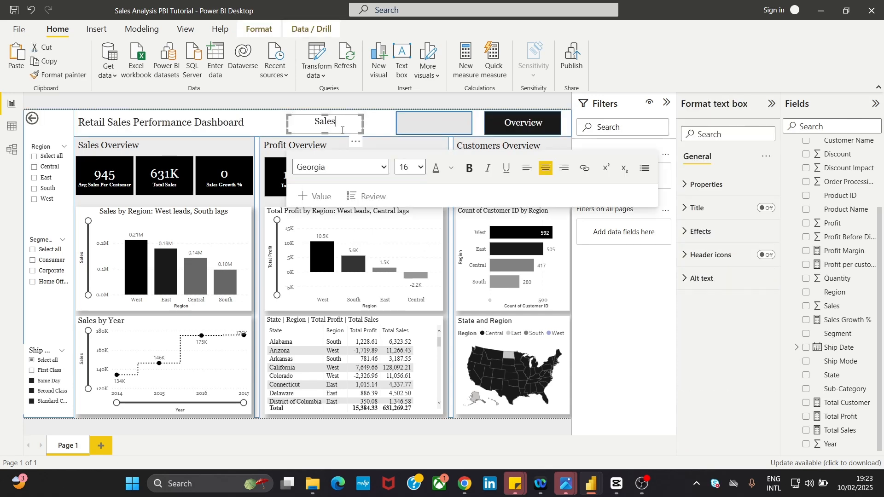
{"action": "left_click_drag", "start_coordinate": [357, 138], "coordinate": [453, 137]}
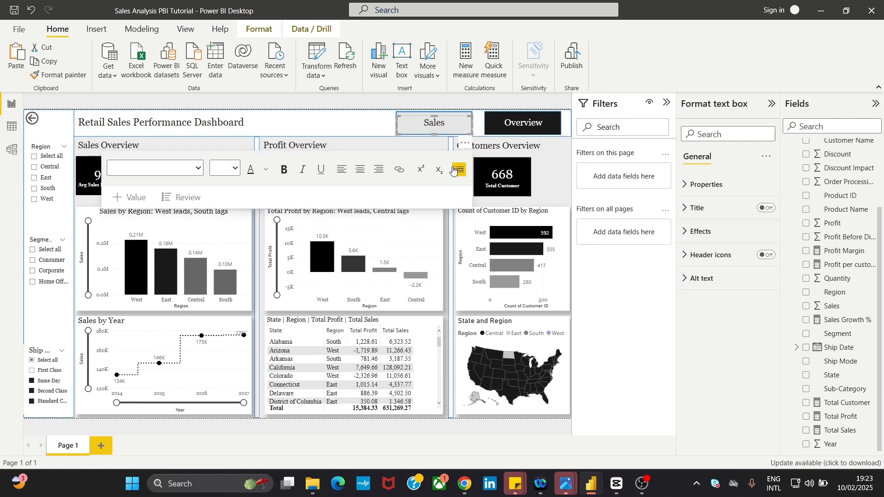
{"action": "left_click", "coordinate": [371, 134]}
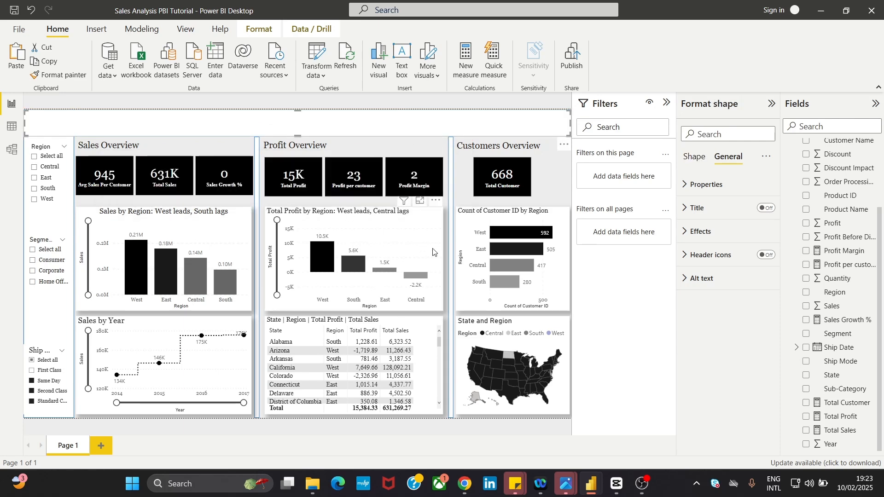
{"action": "left_click", "coordinate": [556, 174]}
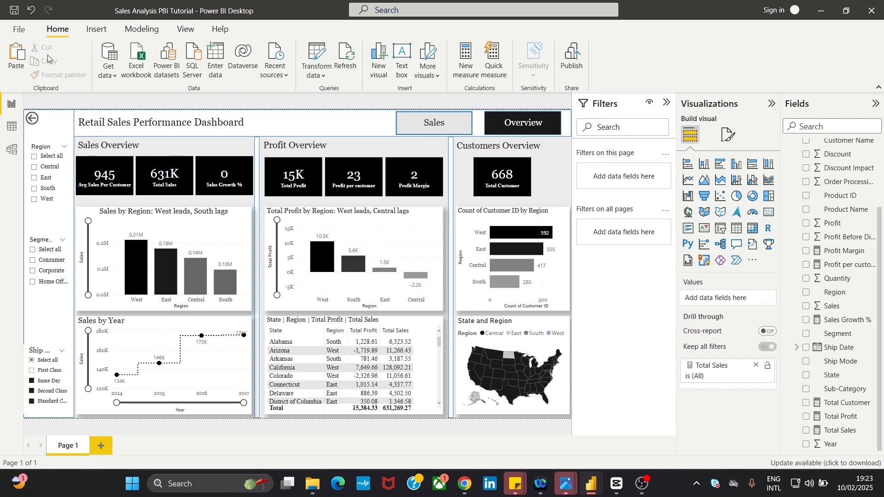
- Export the finished dashboard report to a new file
{"action": "left_click", "coordinate": [19, 30]}
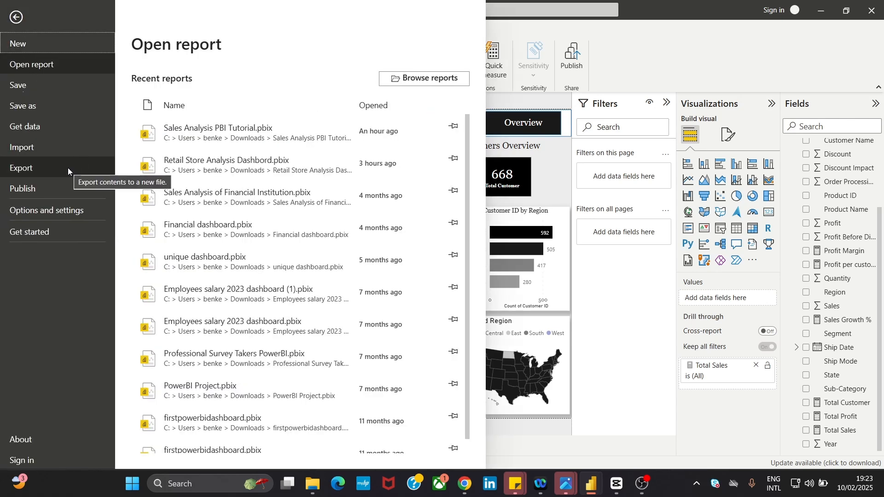
{"action": "left_click", "coordinate": [68, 168]}
{"action": "left_click", "coordinate": [233, 120]}
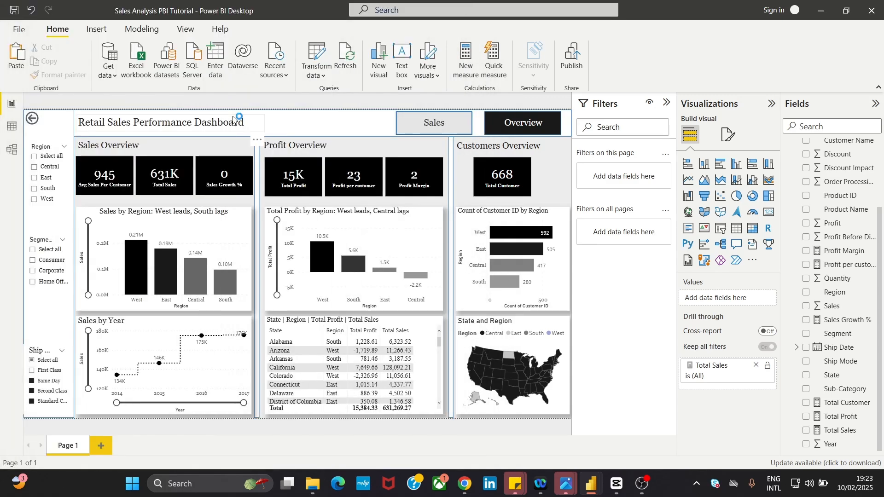